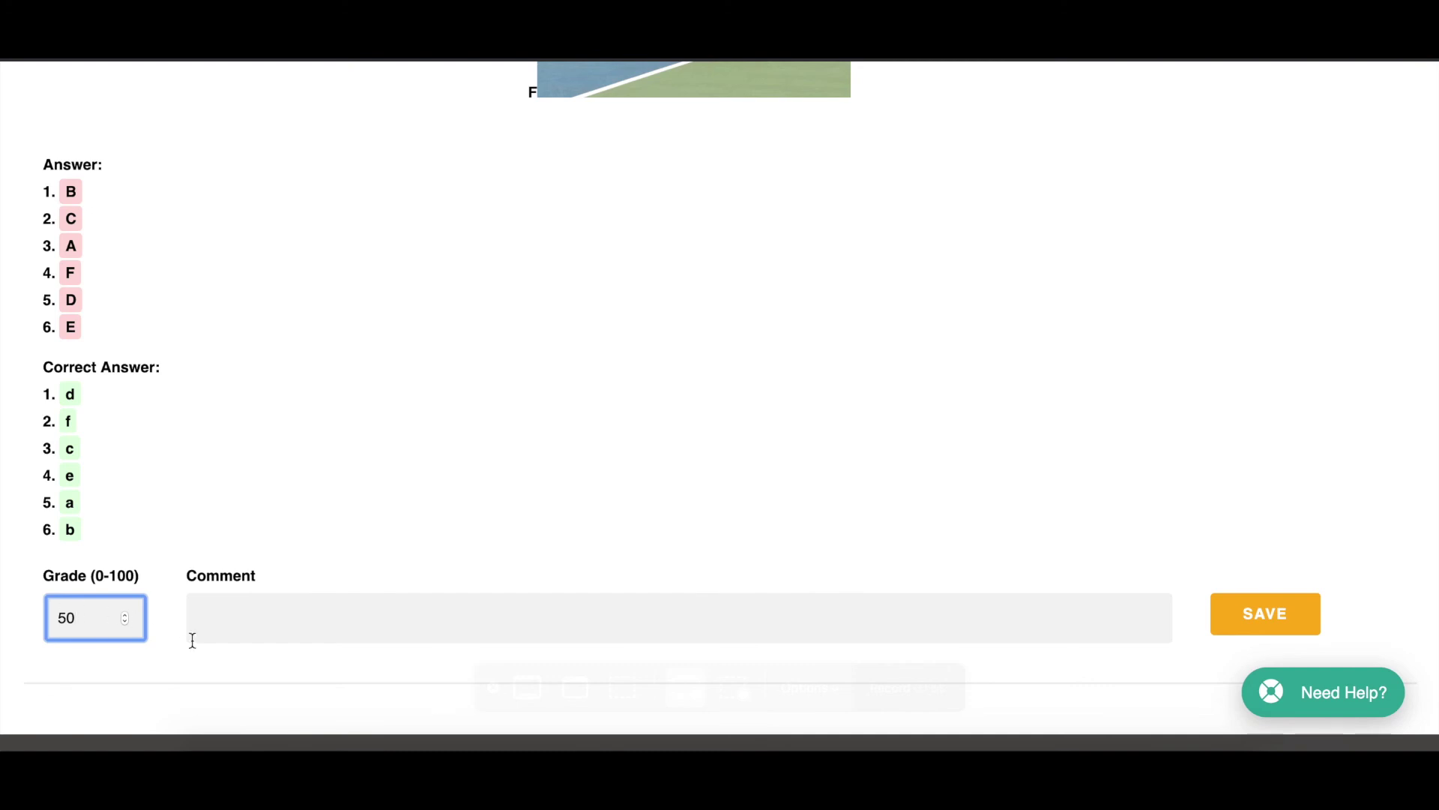
- Add the comment "Use the flashcards to practice some more." to the graded answer and save the grading
left_click(232, 618)
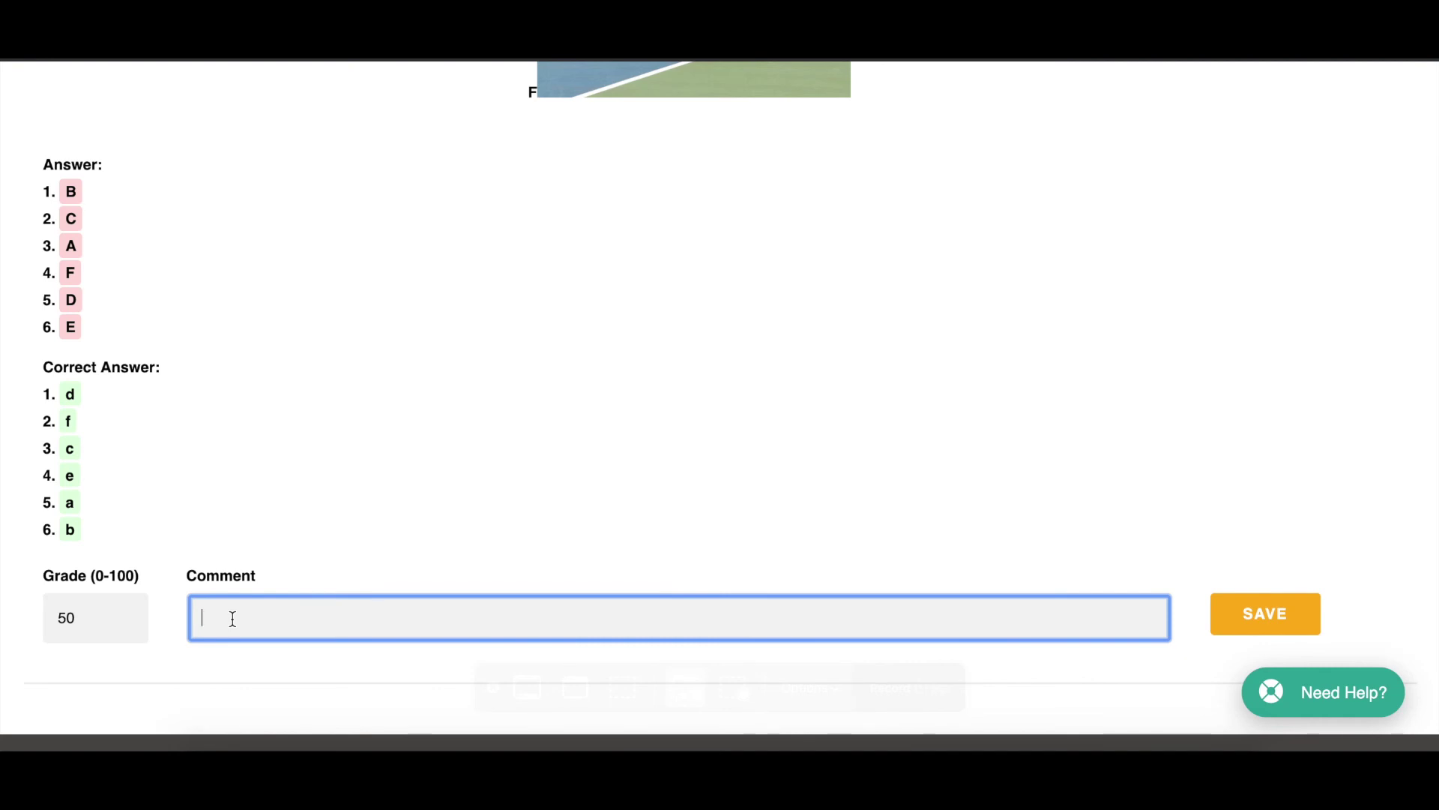
type("Use the flashcards to pracit")
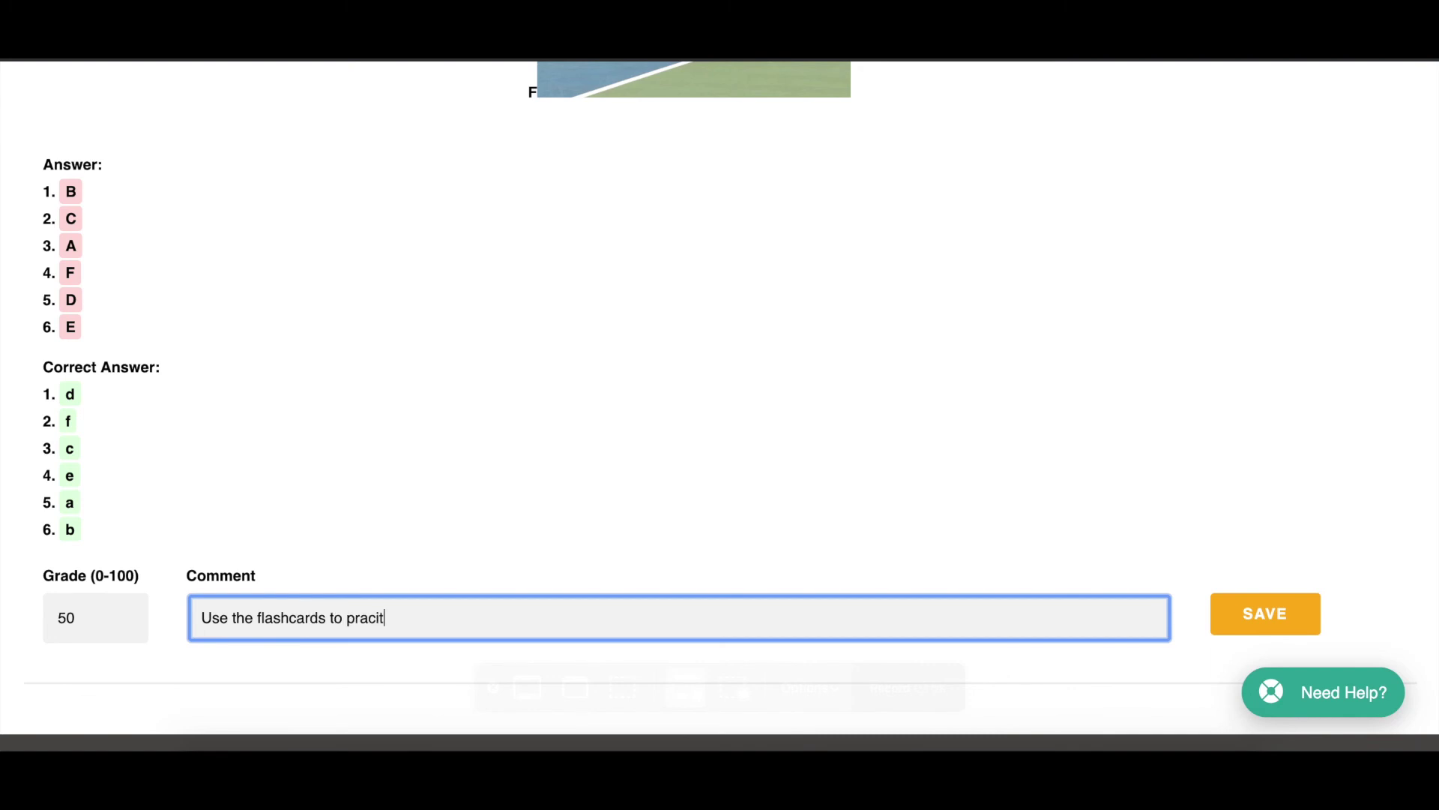
key("BackSpace")
type("tice some more.")
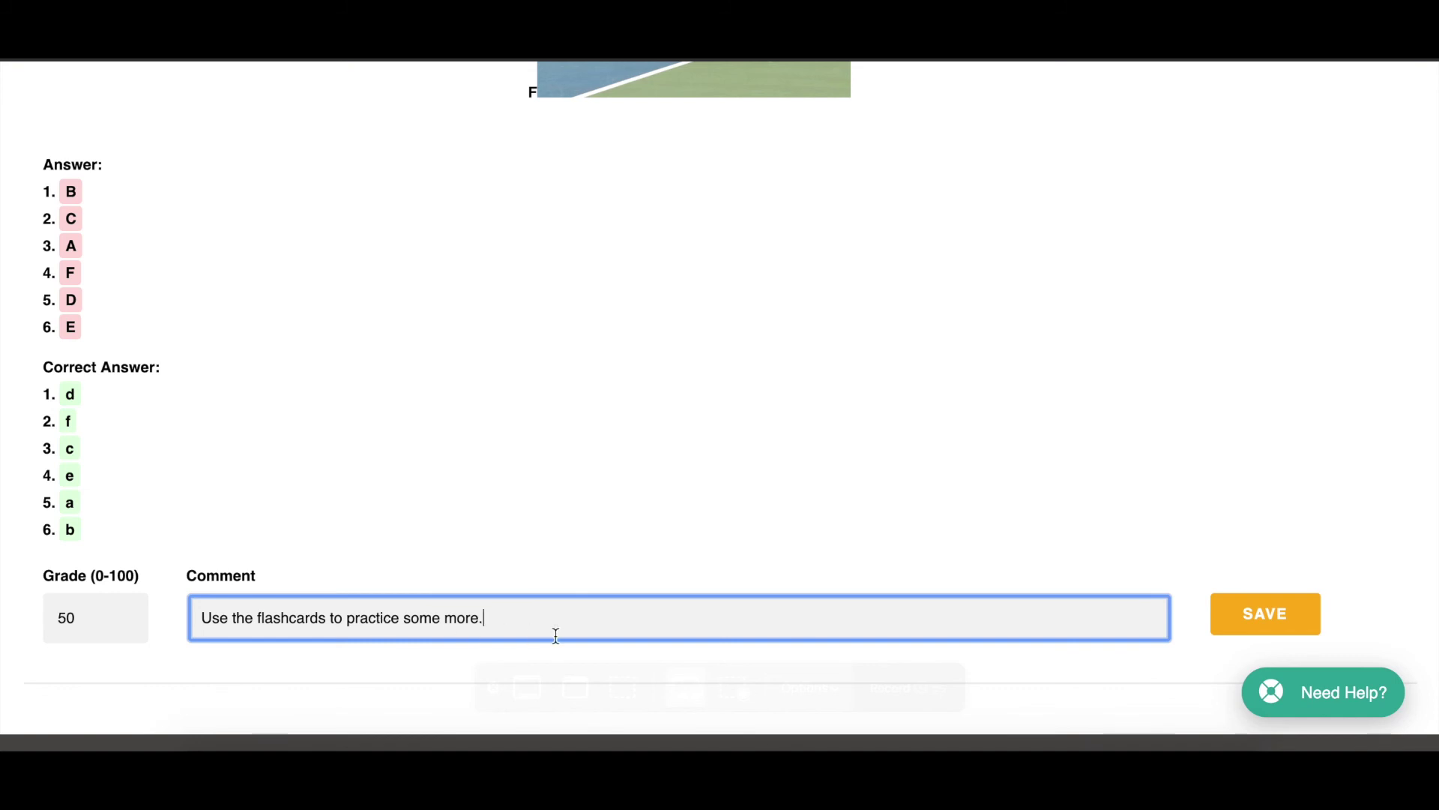
left_click(1248, 621)
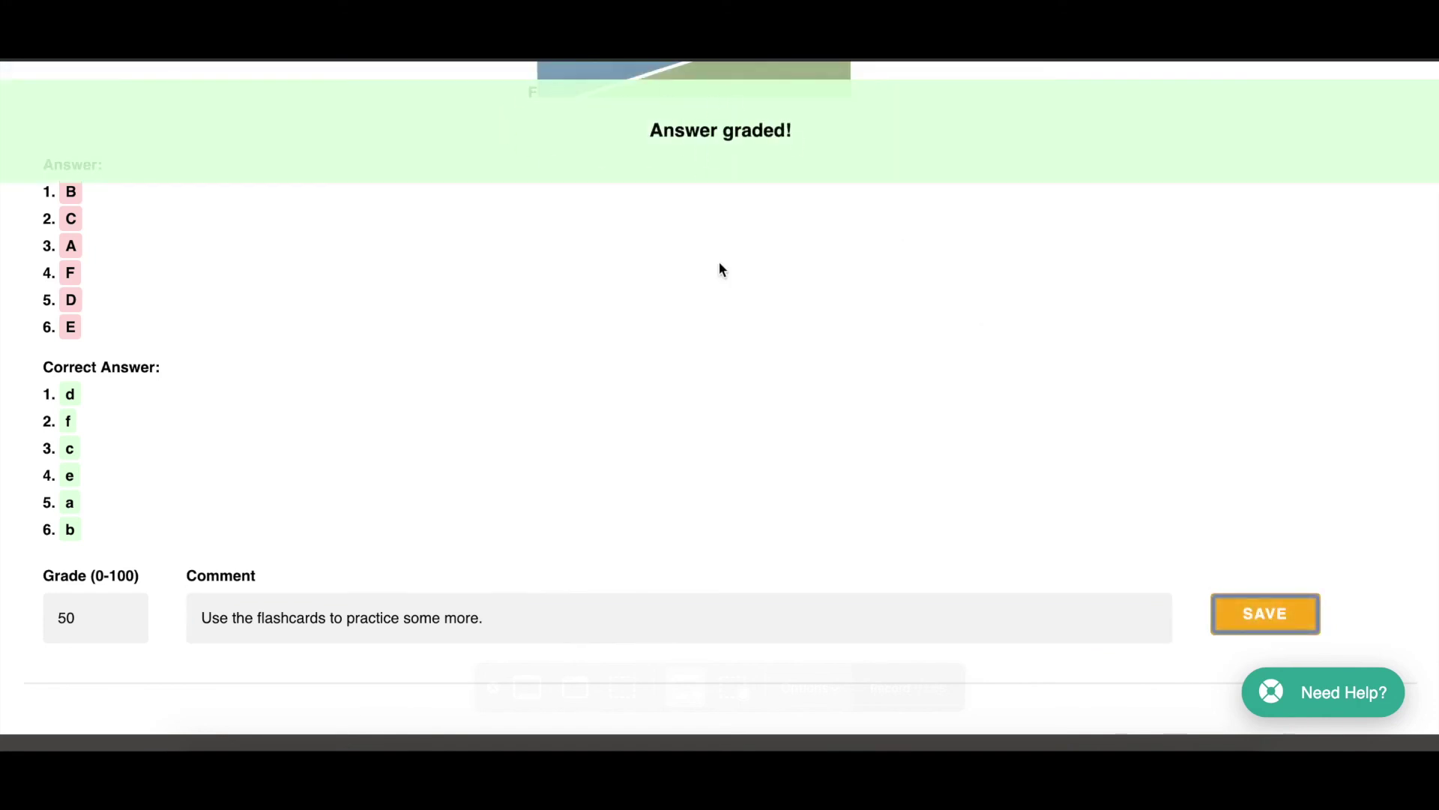
- Go back to the folder Así se dice 1: ¿Quién soy? (pág. 42-48) and open Actividad 3: ¿Quién soy? (pág. 42)
scroll(695, 440, "up", 15)
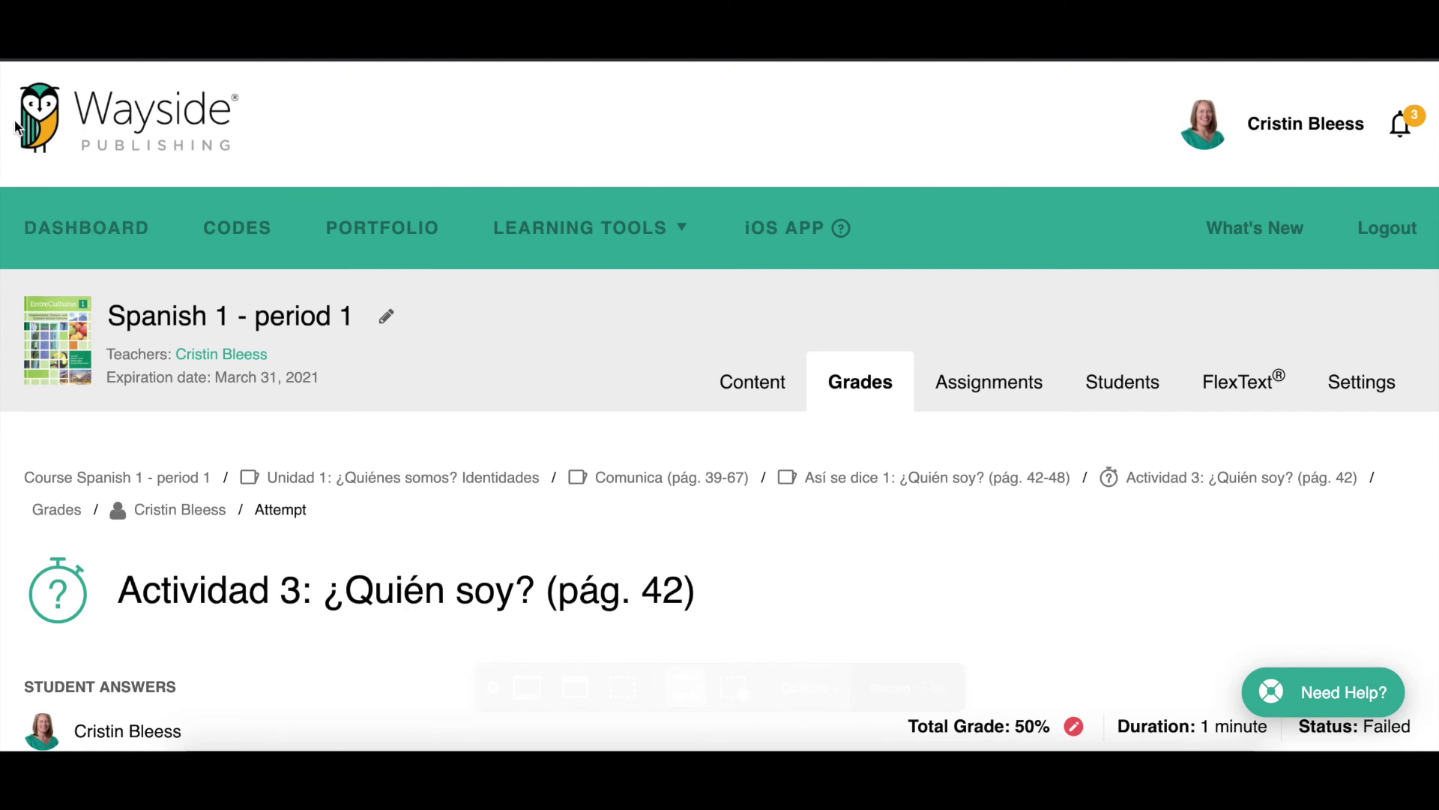
scroll(15, 127, "down", 1)
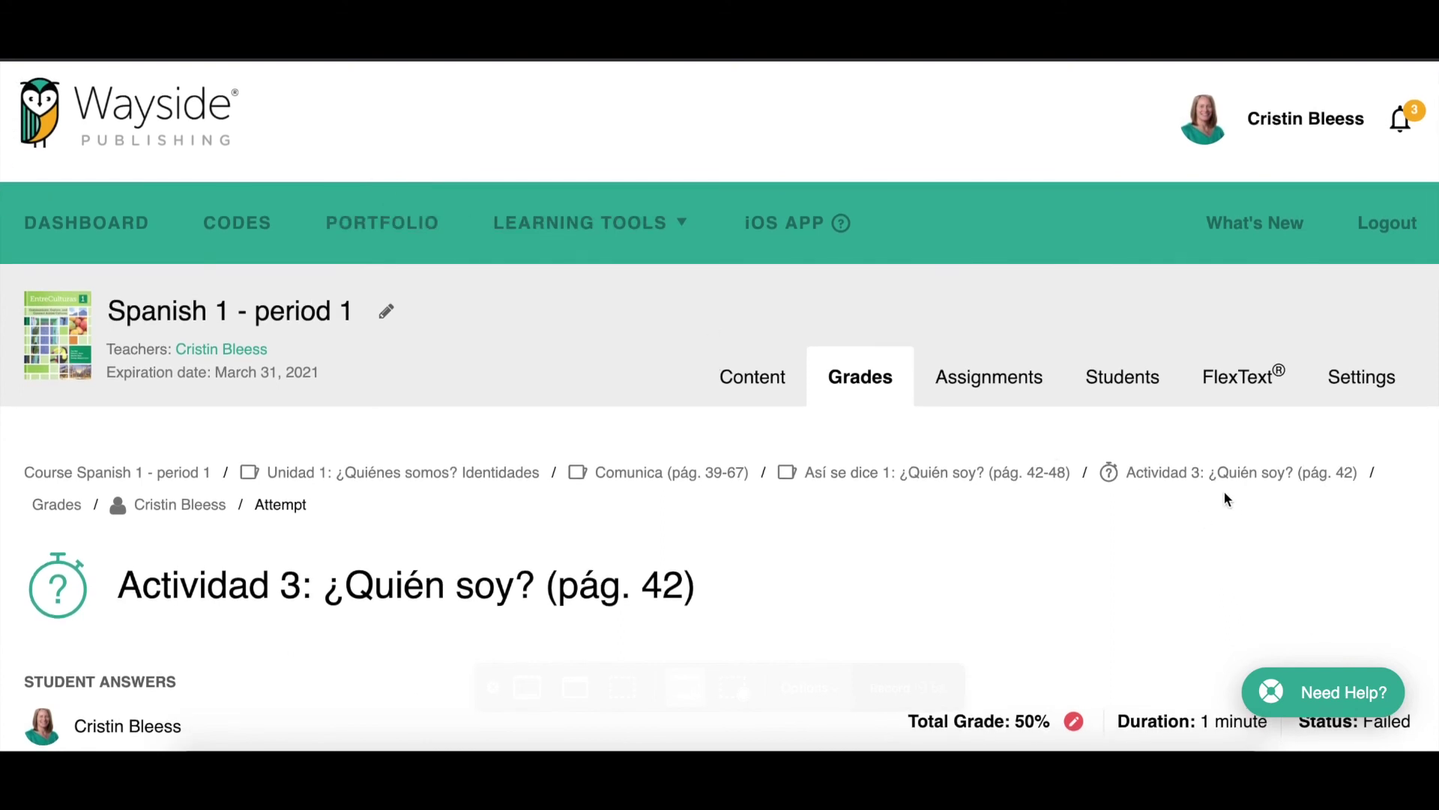
left_click(891, 474)
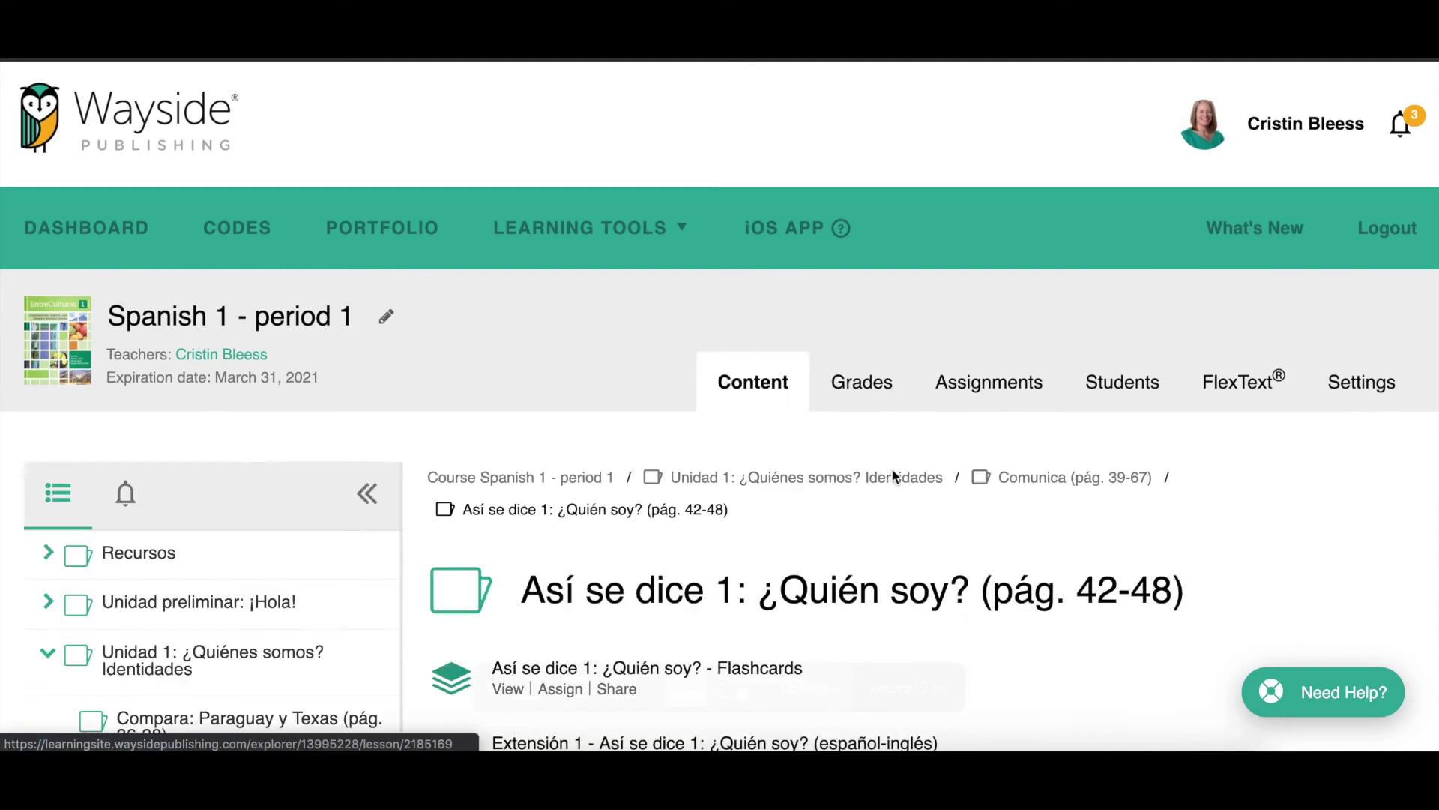
scroll(695, 533, "down", 6)
scroll(696, 533, "down", 3)
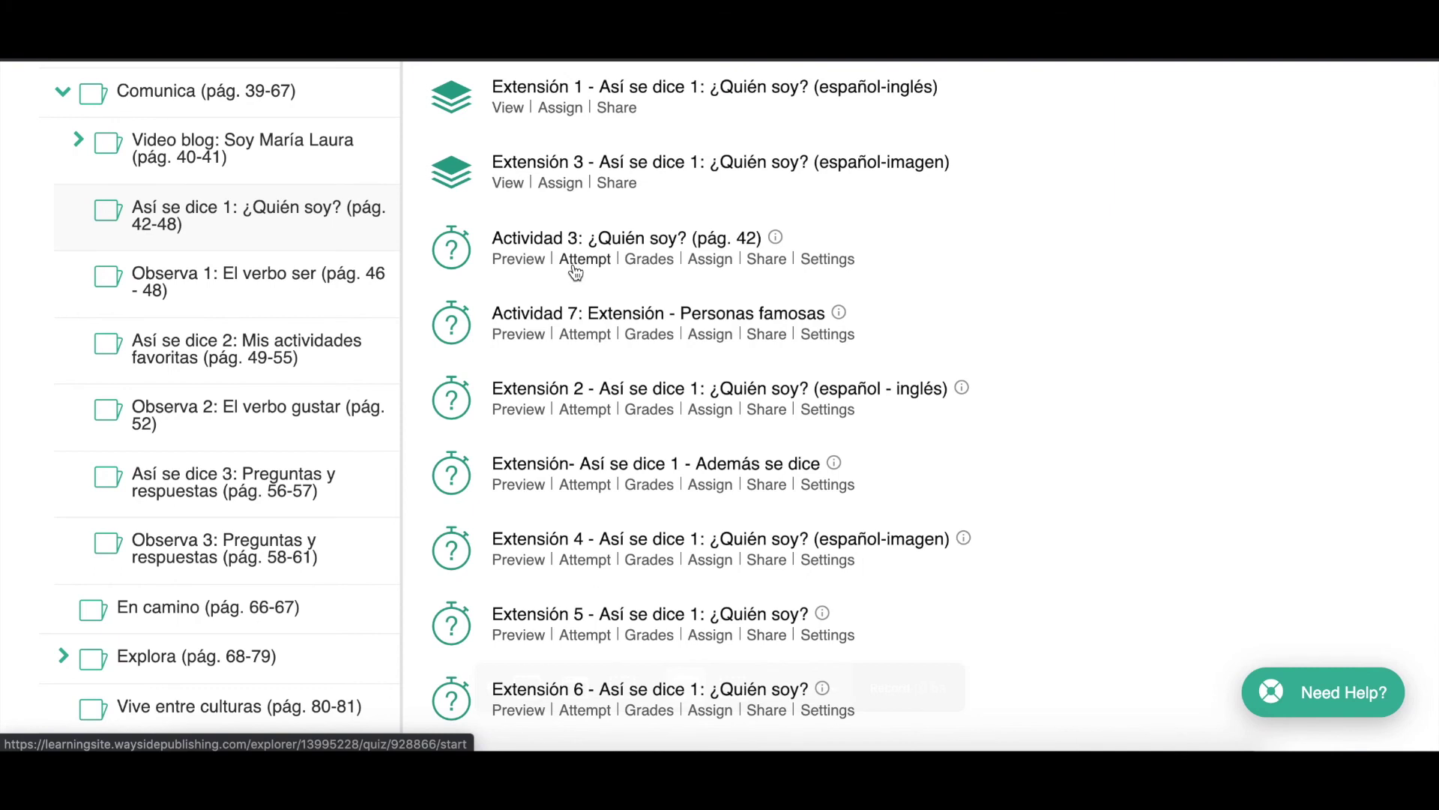
scroll(576, 272, "up", 1)
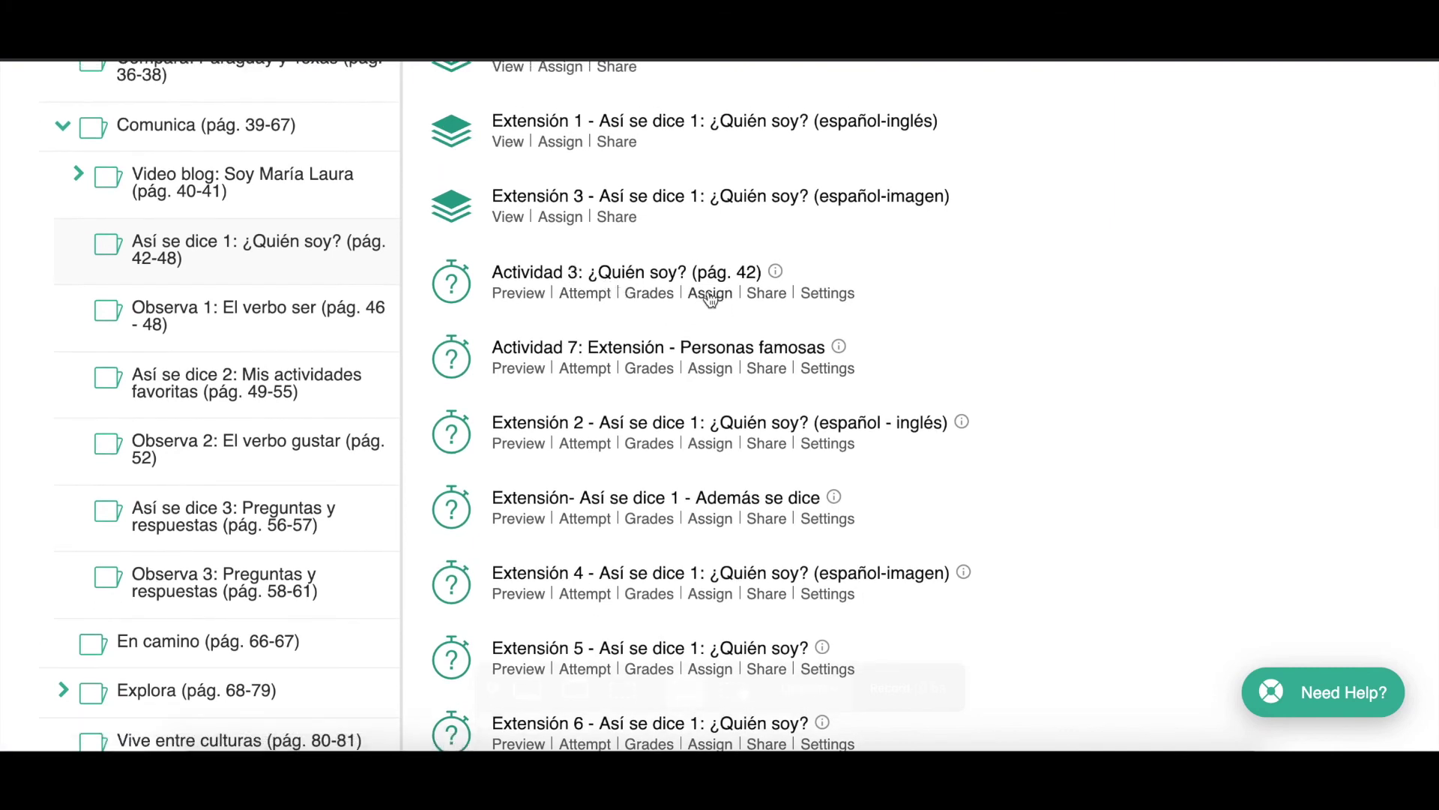
left_click(630, 278)
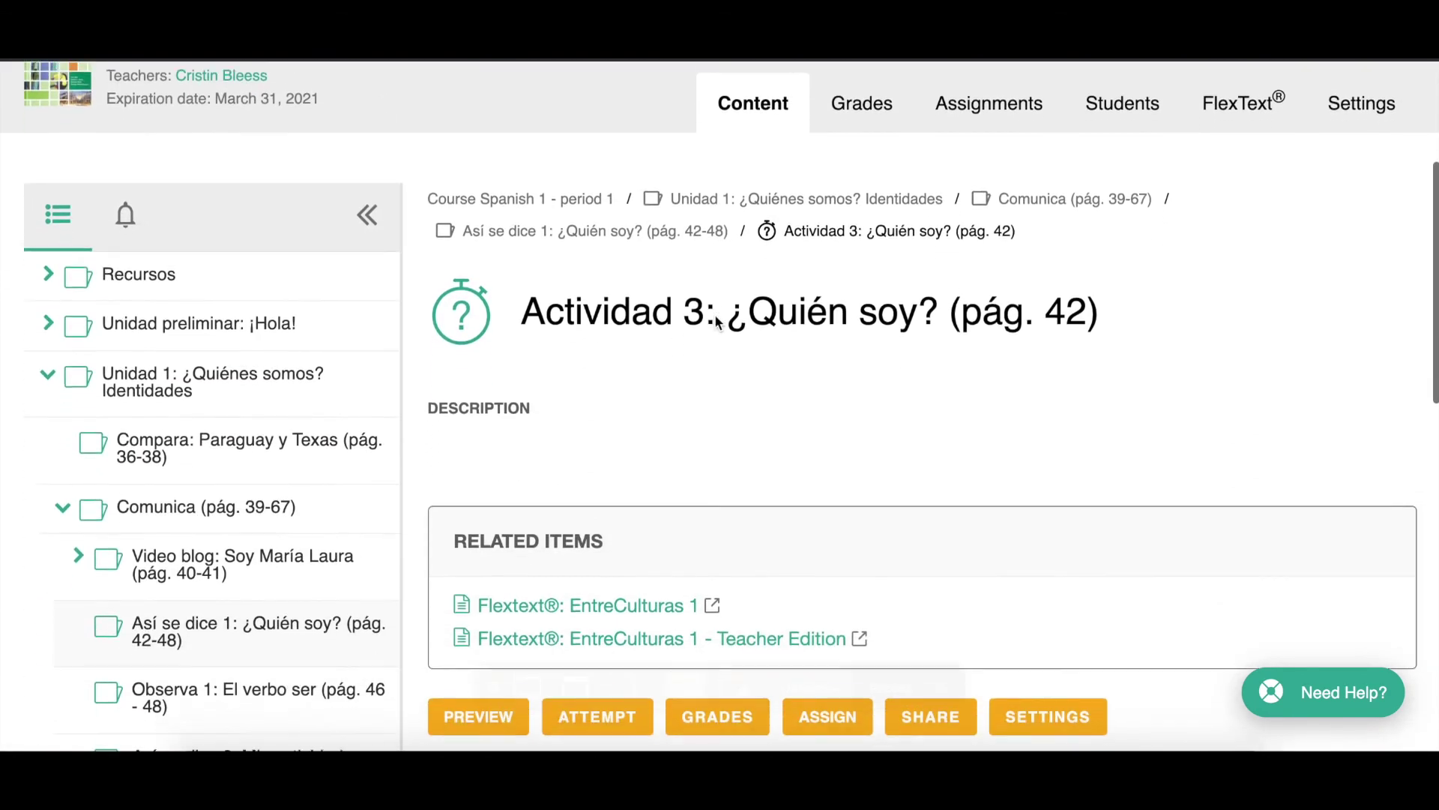
scroll(716, 314, "down", 1)
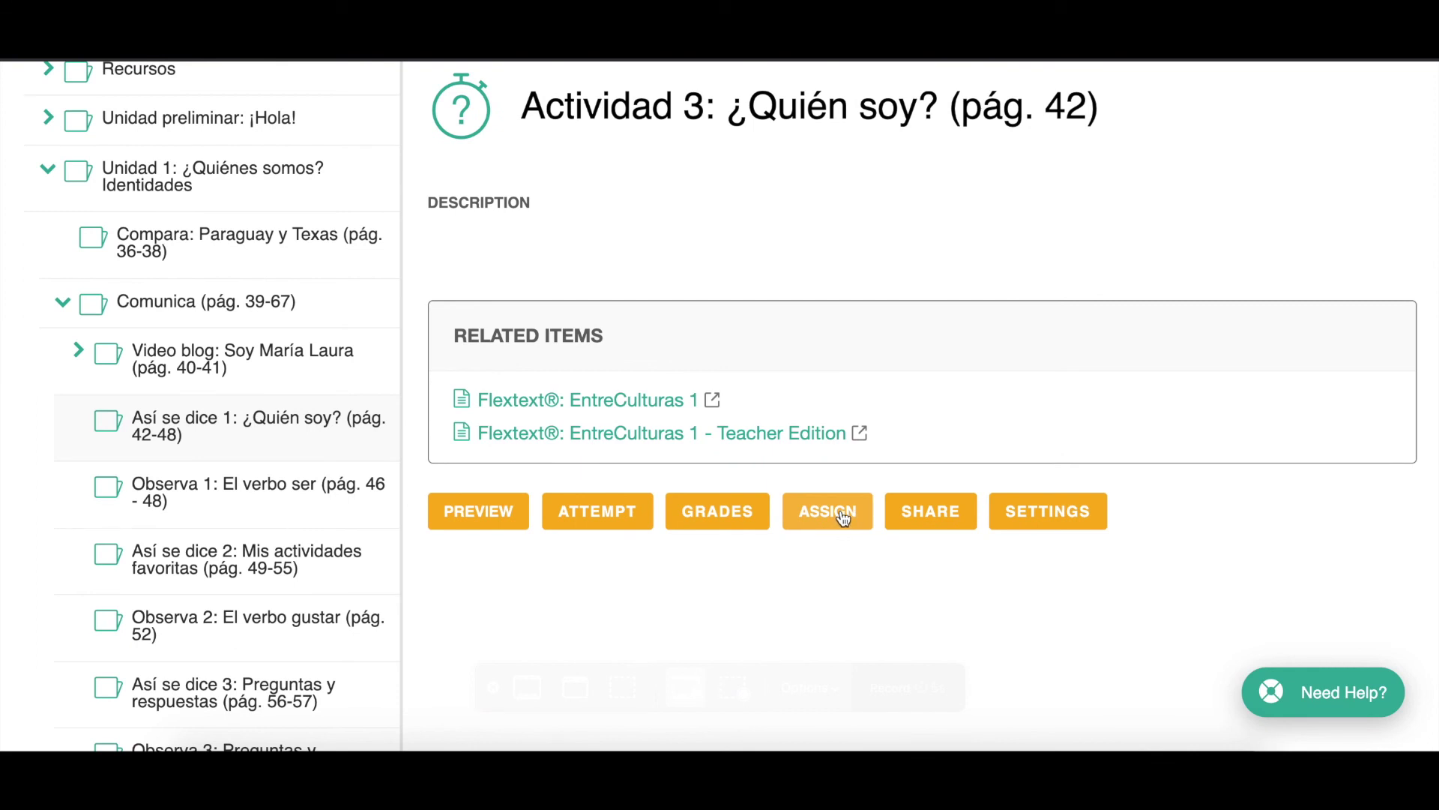
- Start assigning Actividad 3, select all students as recipients, and continue to the due date
left_click(833, 520)
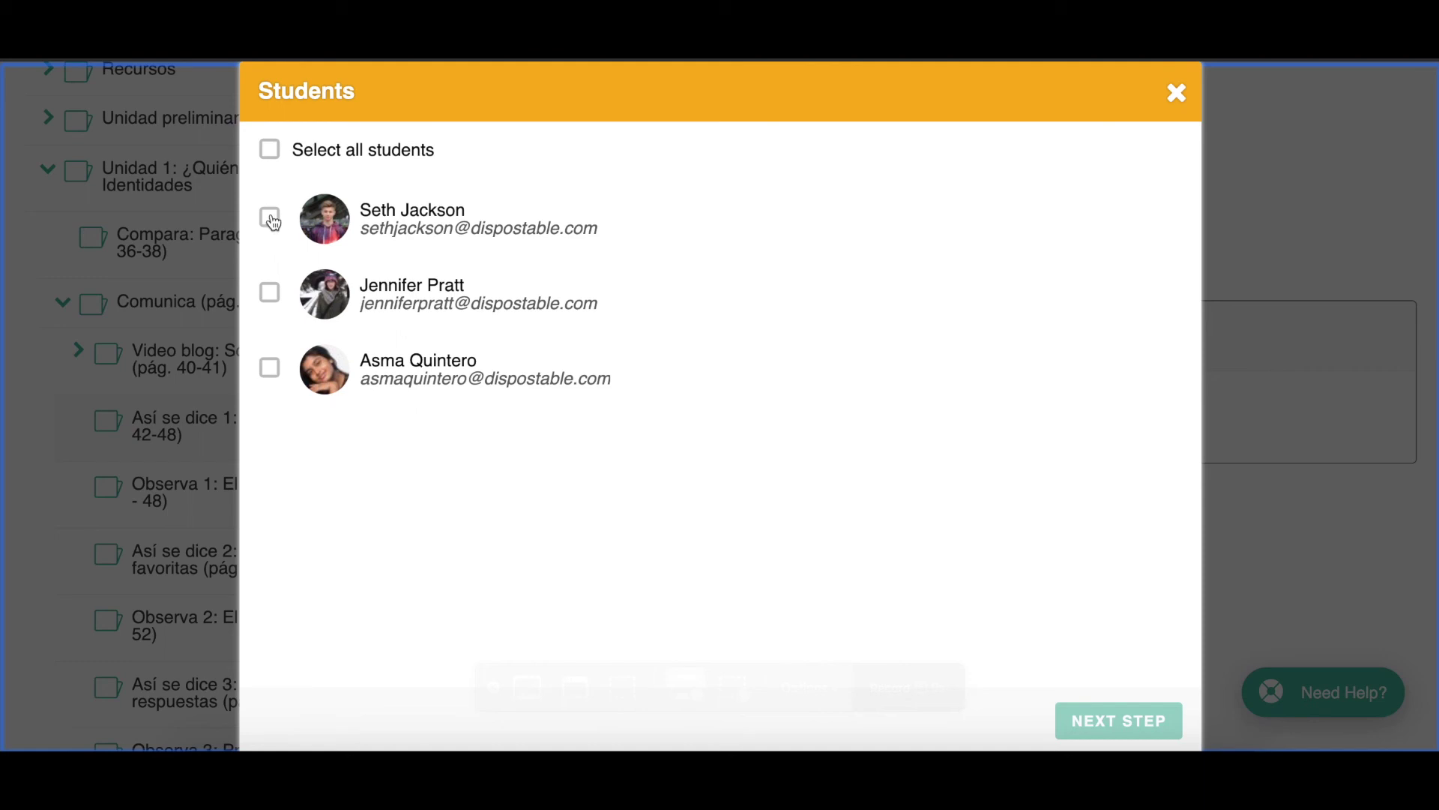
left_click(269, 294)
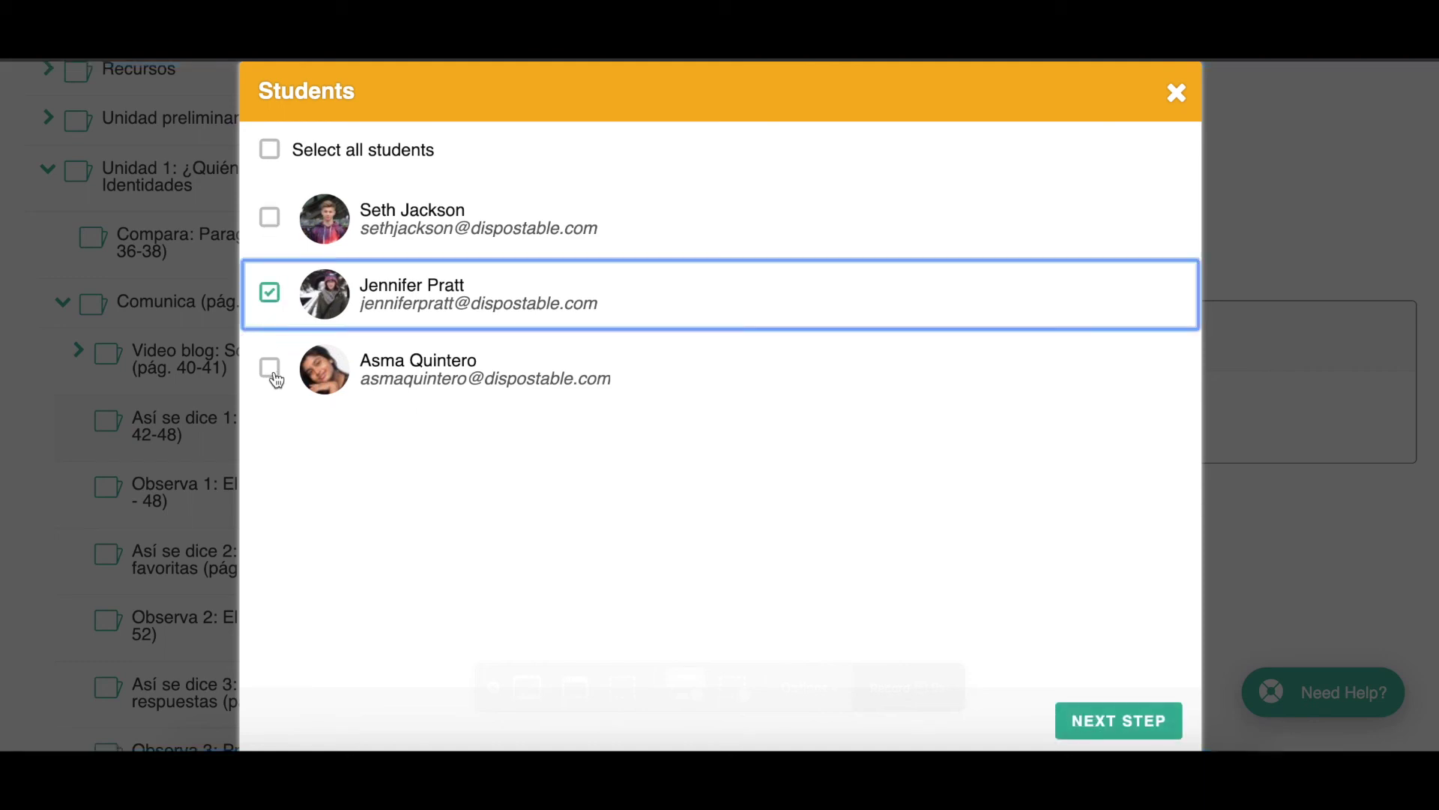
left_click(274, 374)
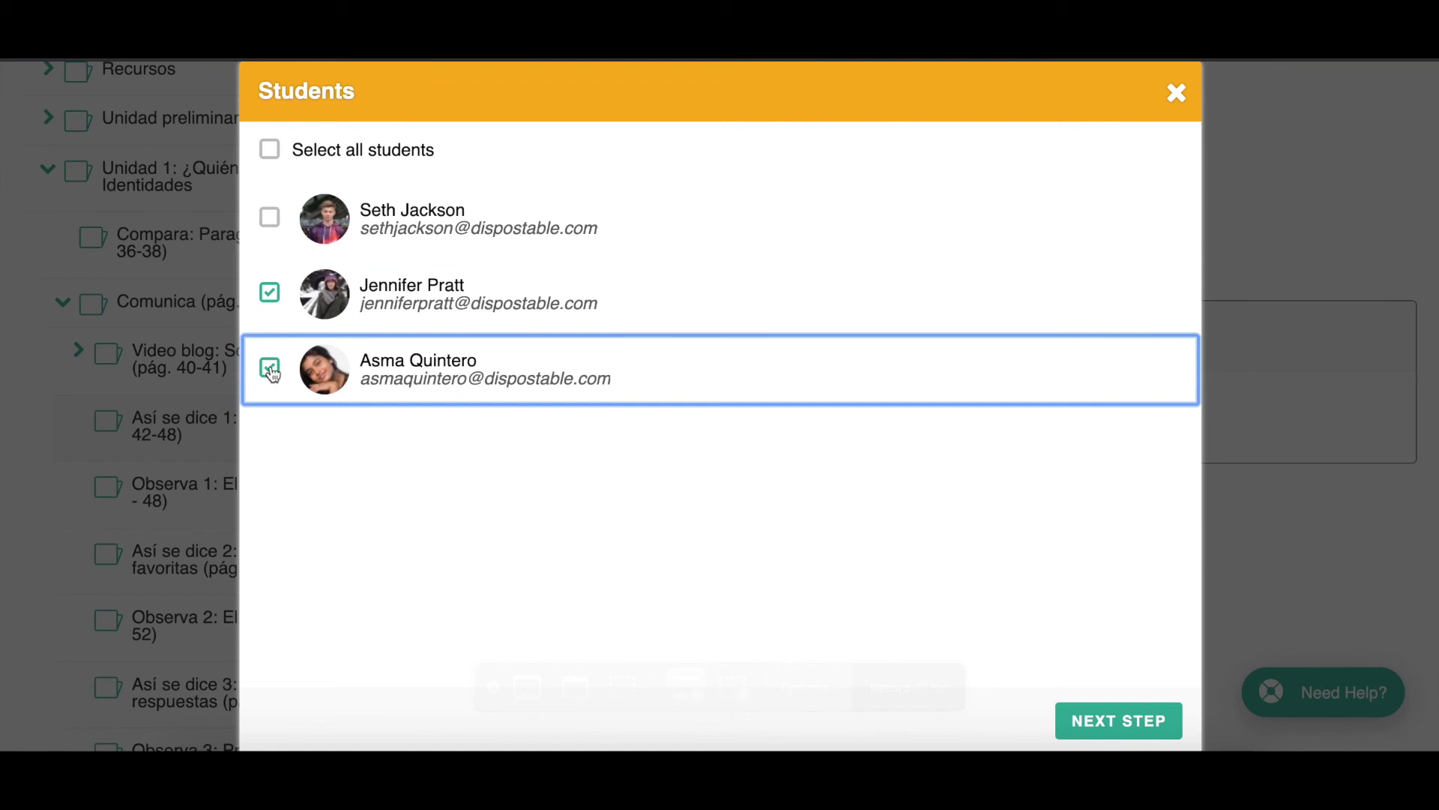
left_click(271, 150)
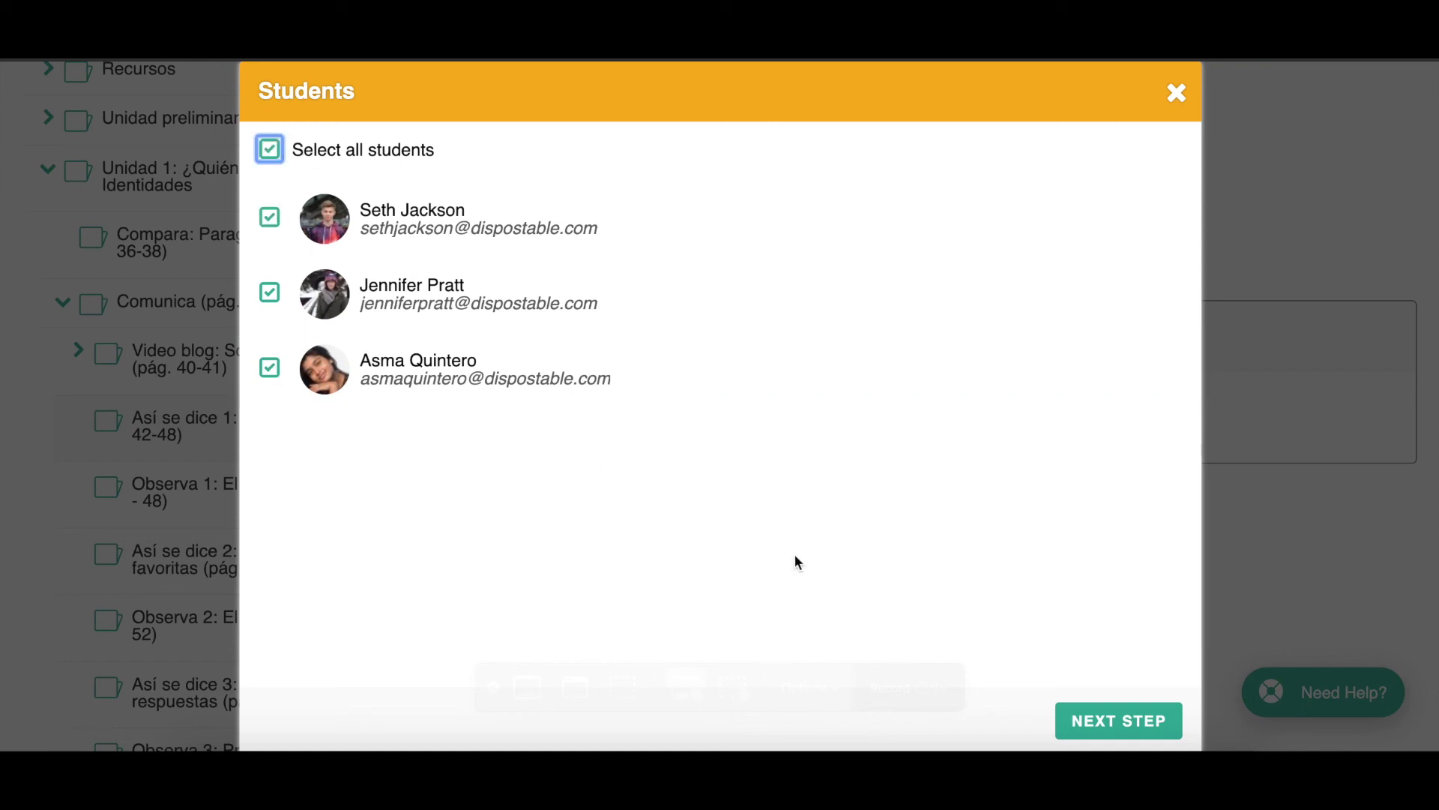
left_click(1120, 721)
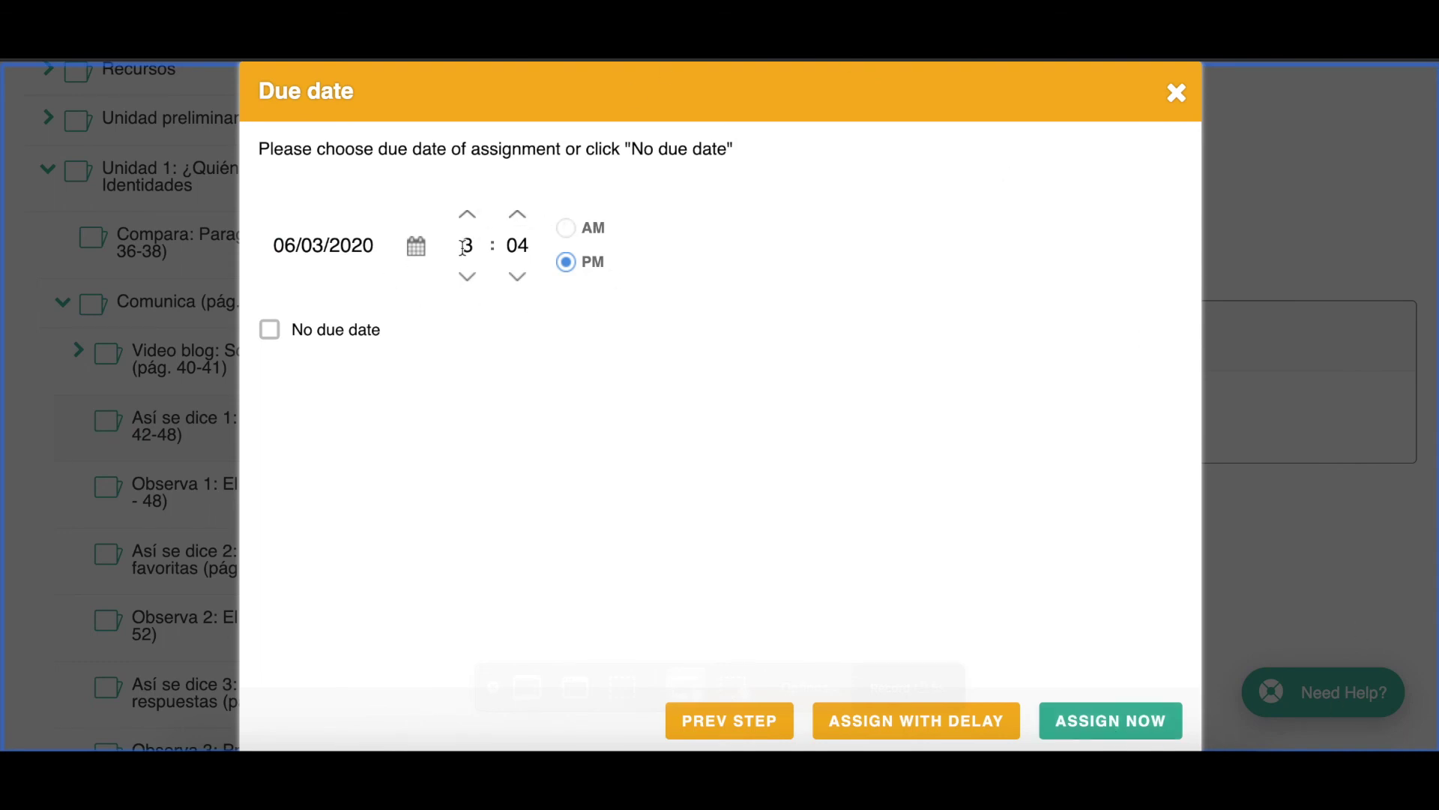
- Set the assignment's due date to 06/05/2020 at 3:00 PM
left_click(417, 253)
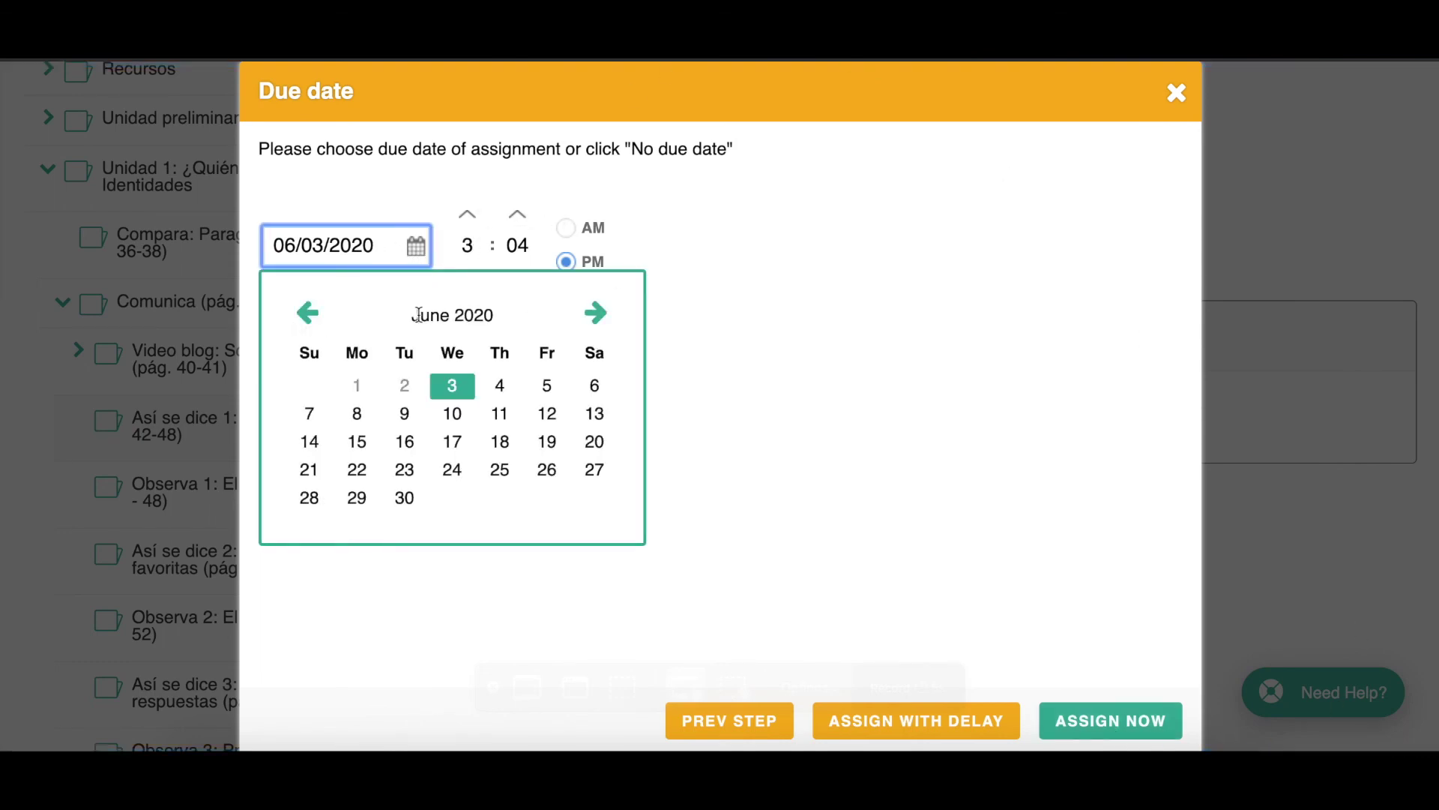
left_click(547, 390)
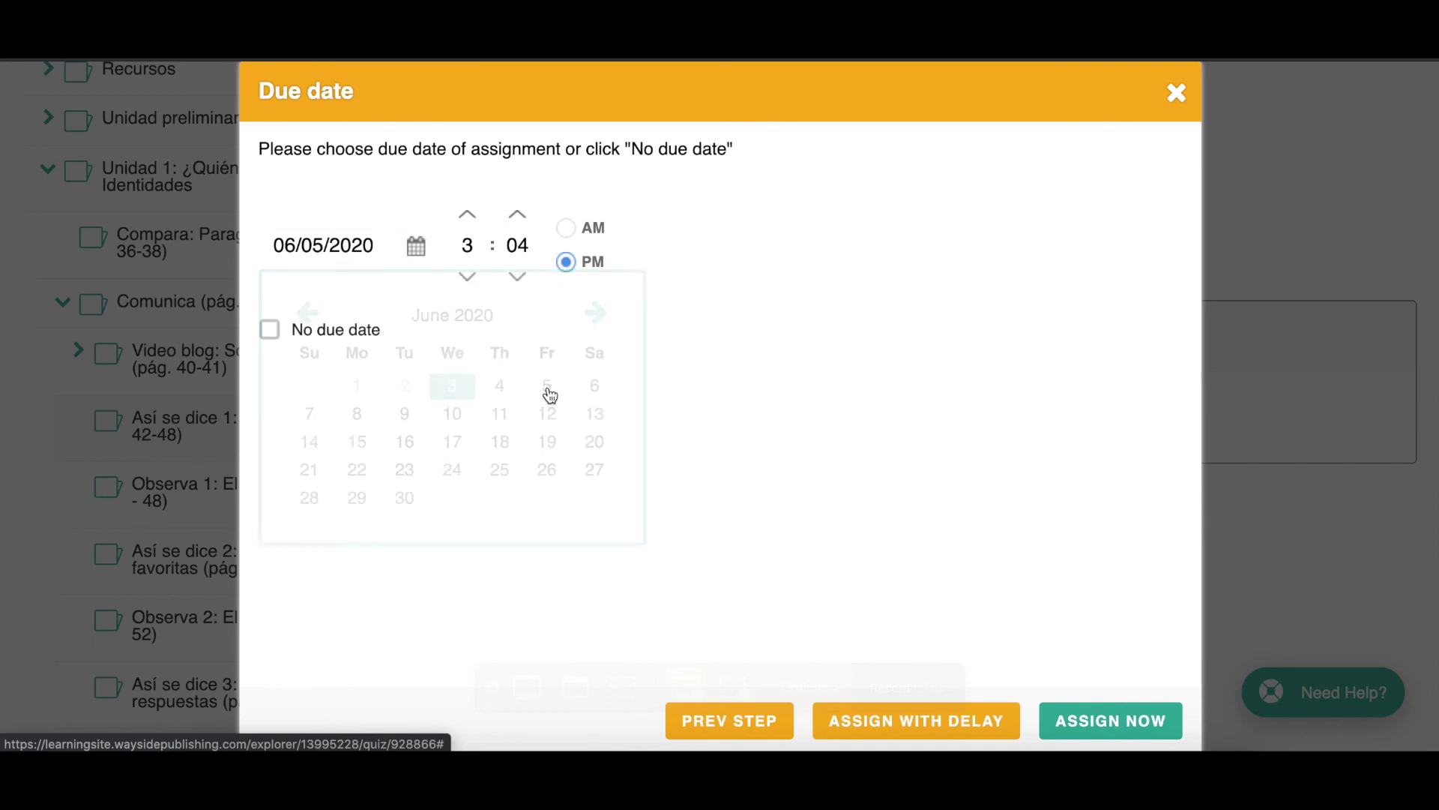
left_click(517, 216)
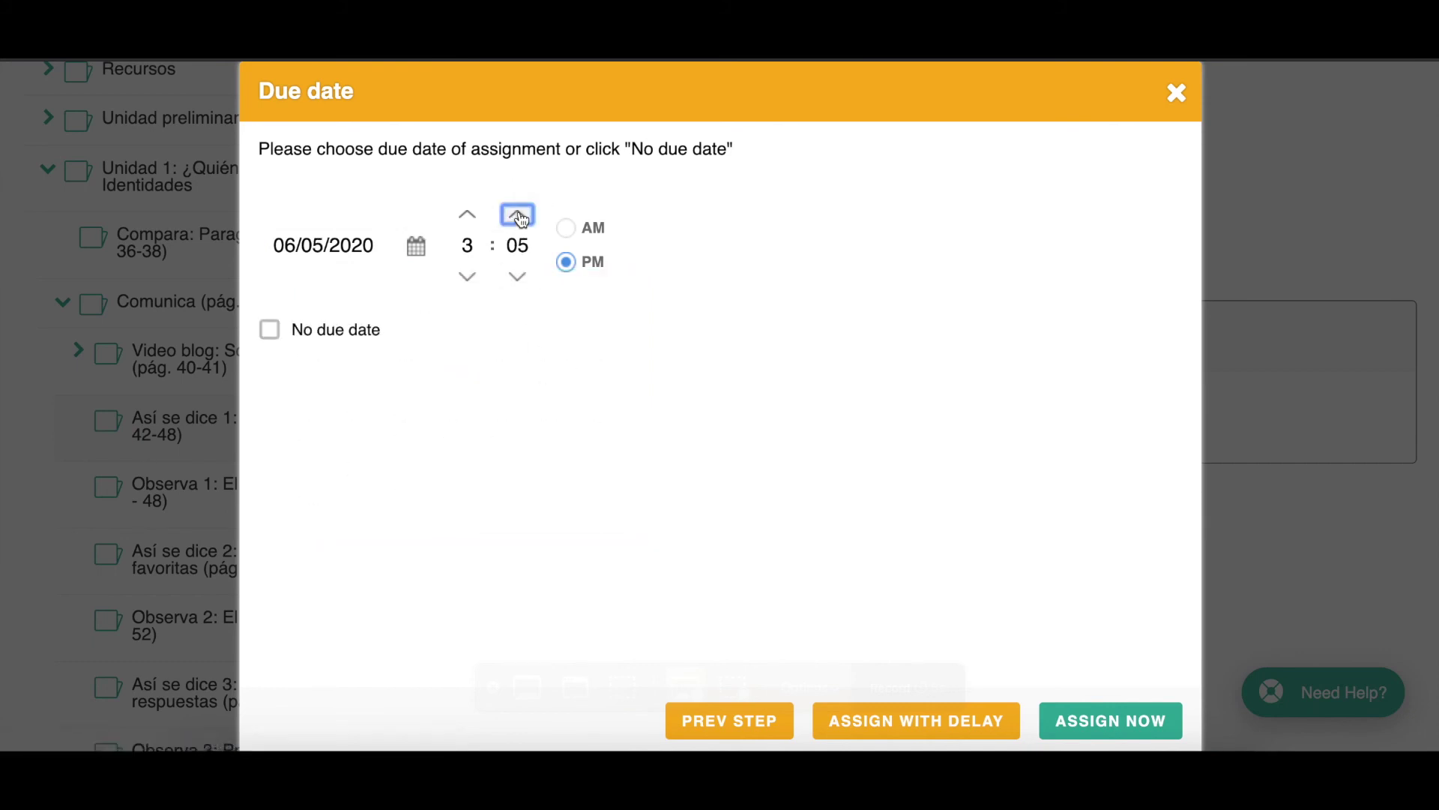
left_click(522, 277)
left_click(522, 277)
left_click(523, 277)
left_click(524, 279)
left_click(524, 279)
left_click(525, 281)
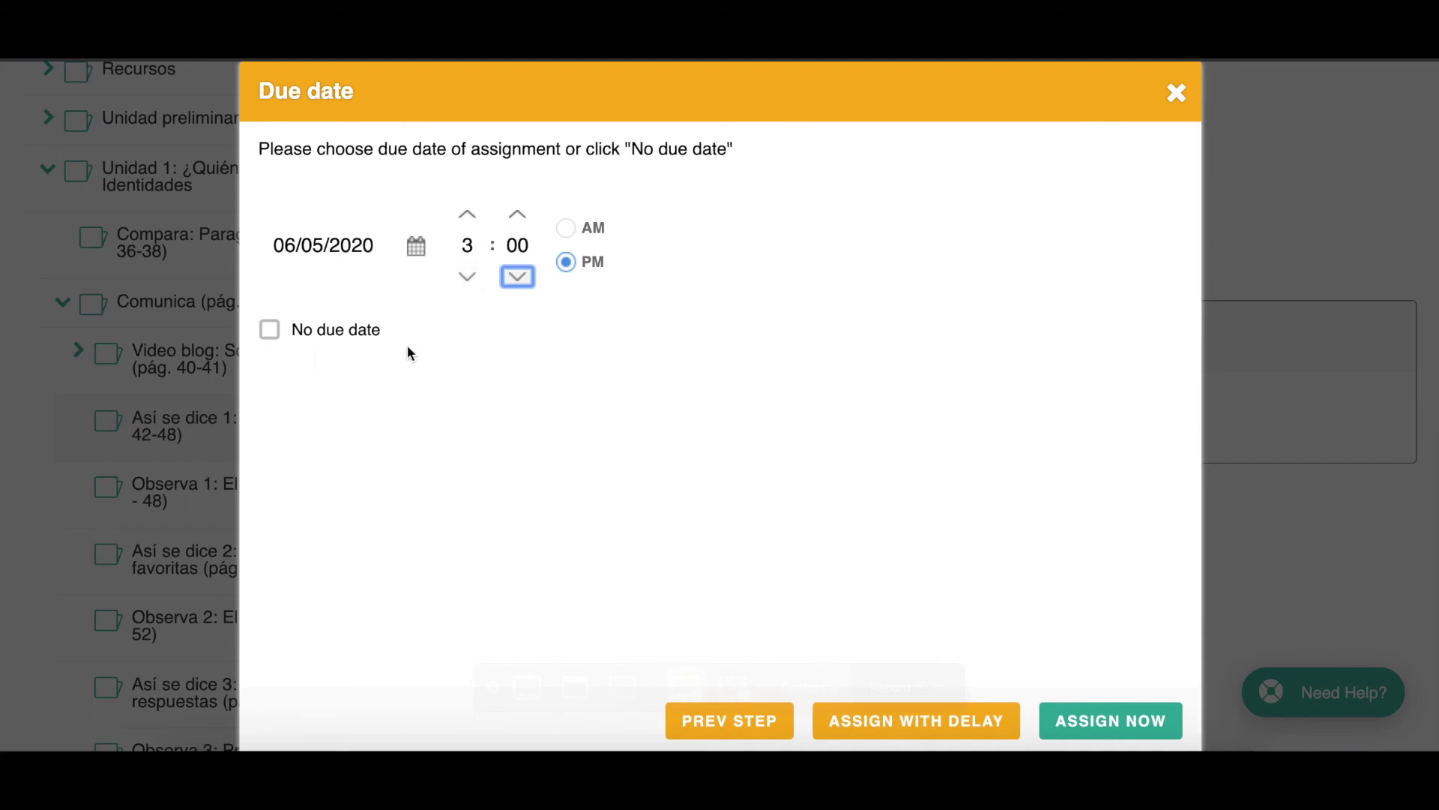
- Assign the activity with a delay, setting its posting date and time to 06/05/2020 at 2:00 PM
left_click(886, 738)
left_click(416, 246)
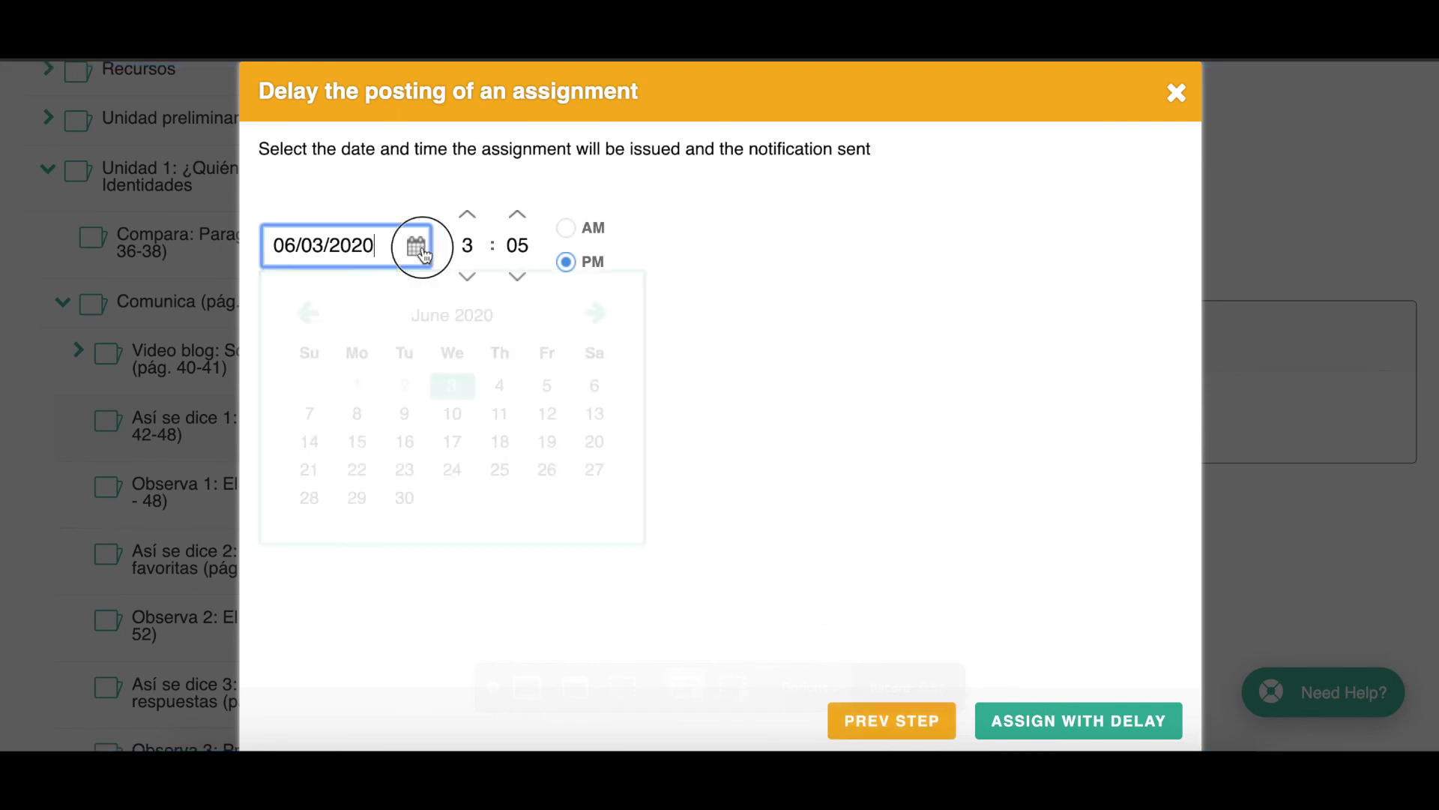
left_click(546, 386)
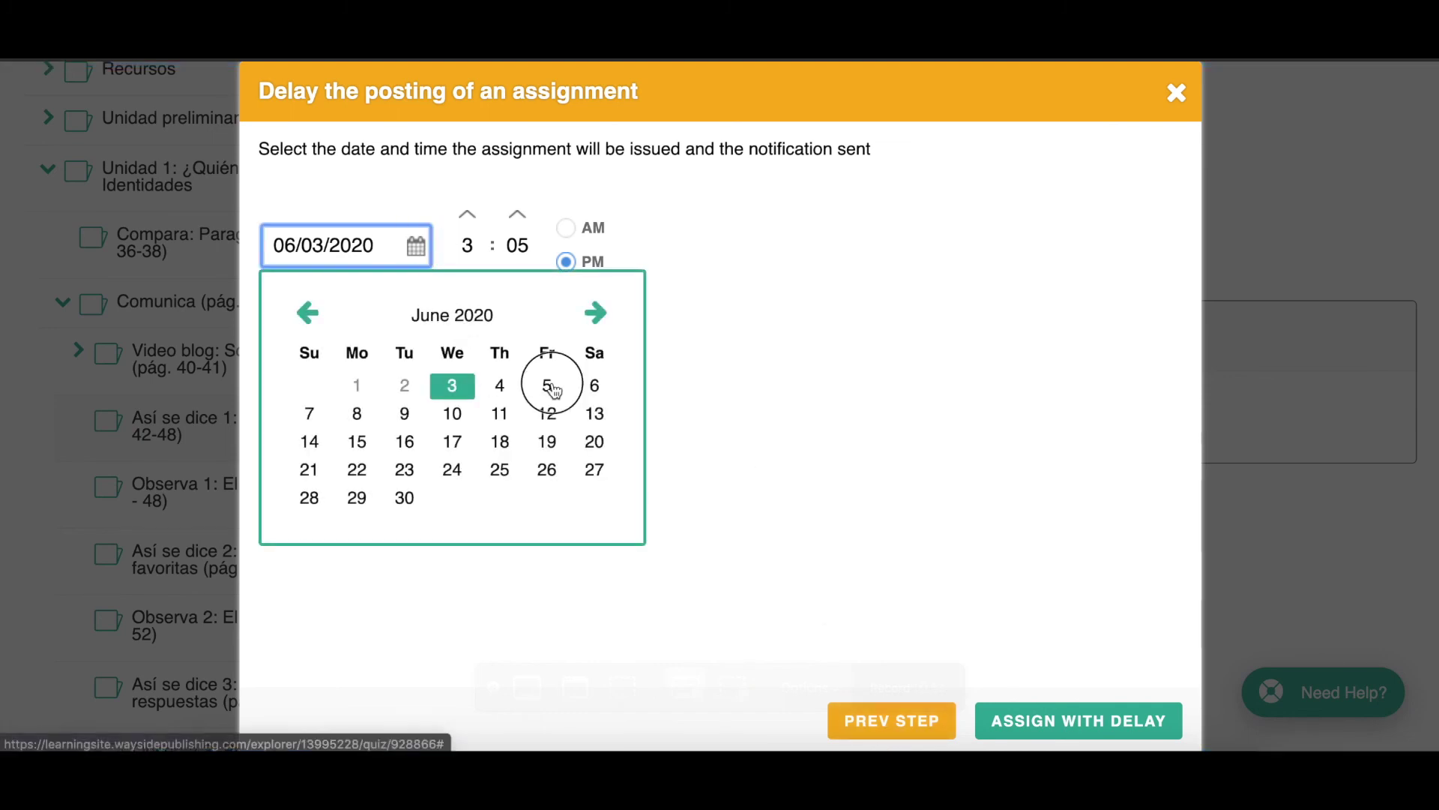
left_click(469, 222)
left_click(467, 277)
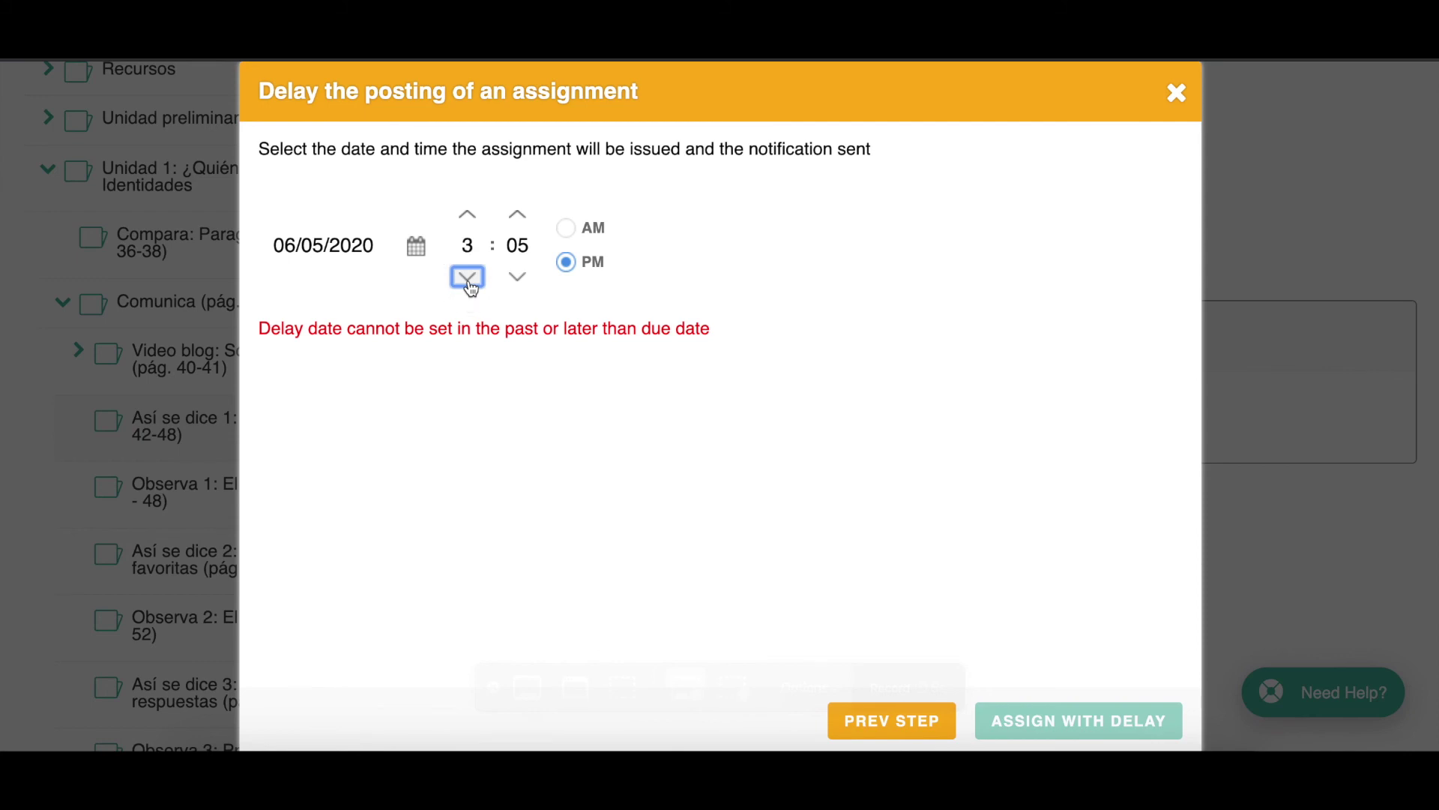
left_click(467, 277)
left_click(520, 284)
left_click(520, 283)
left_click(520, 283)
left_click(520, 283)
left_click(518, 278)
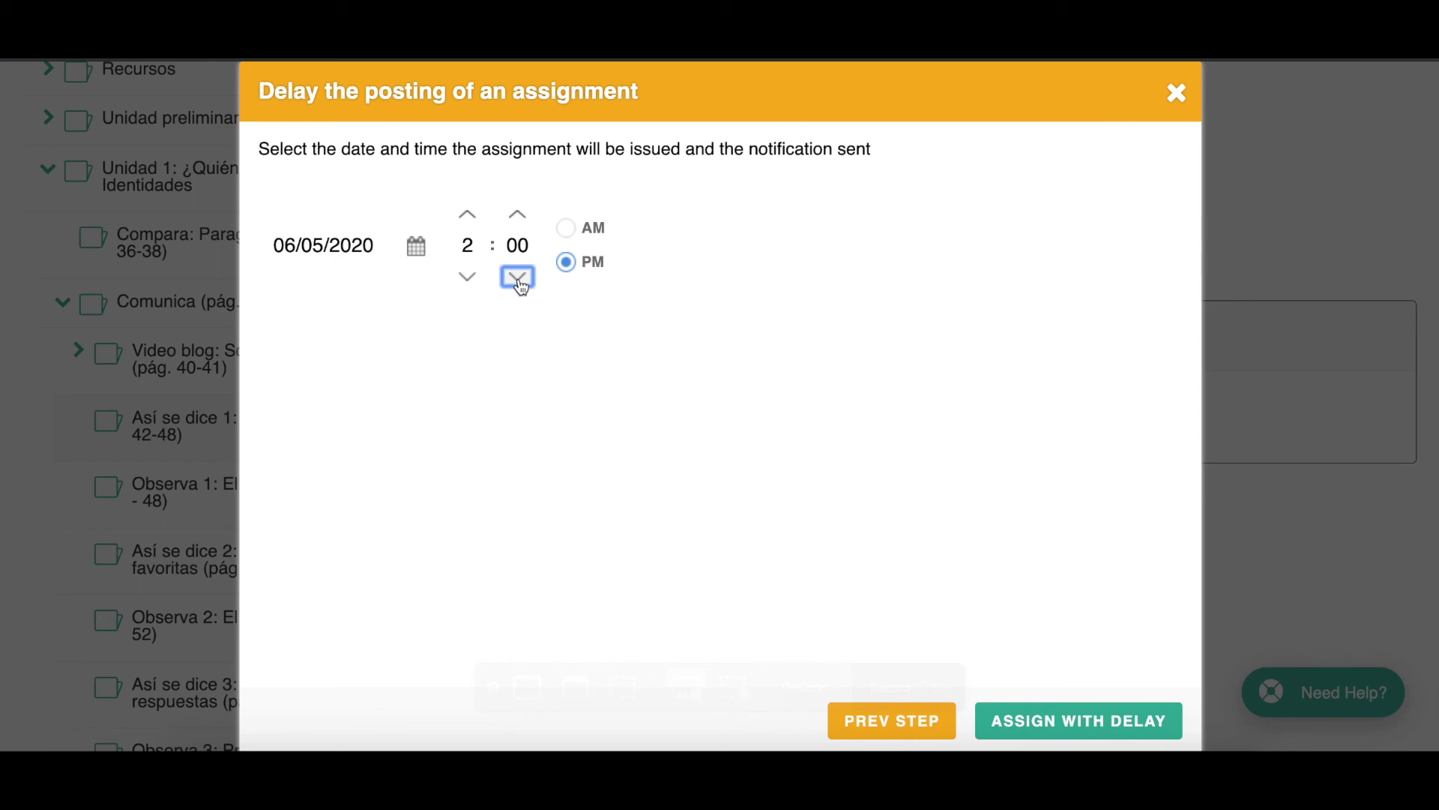
left_click(1080, 729)
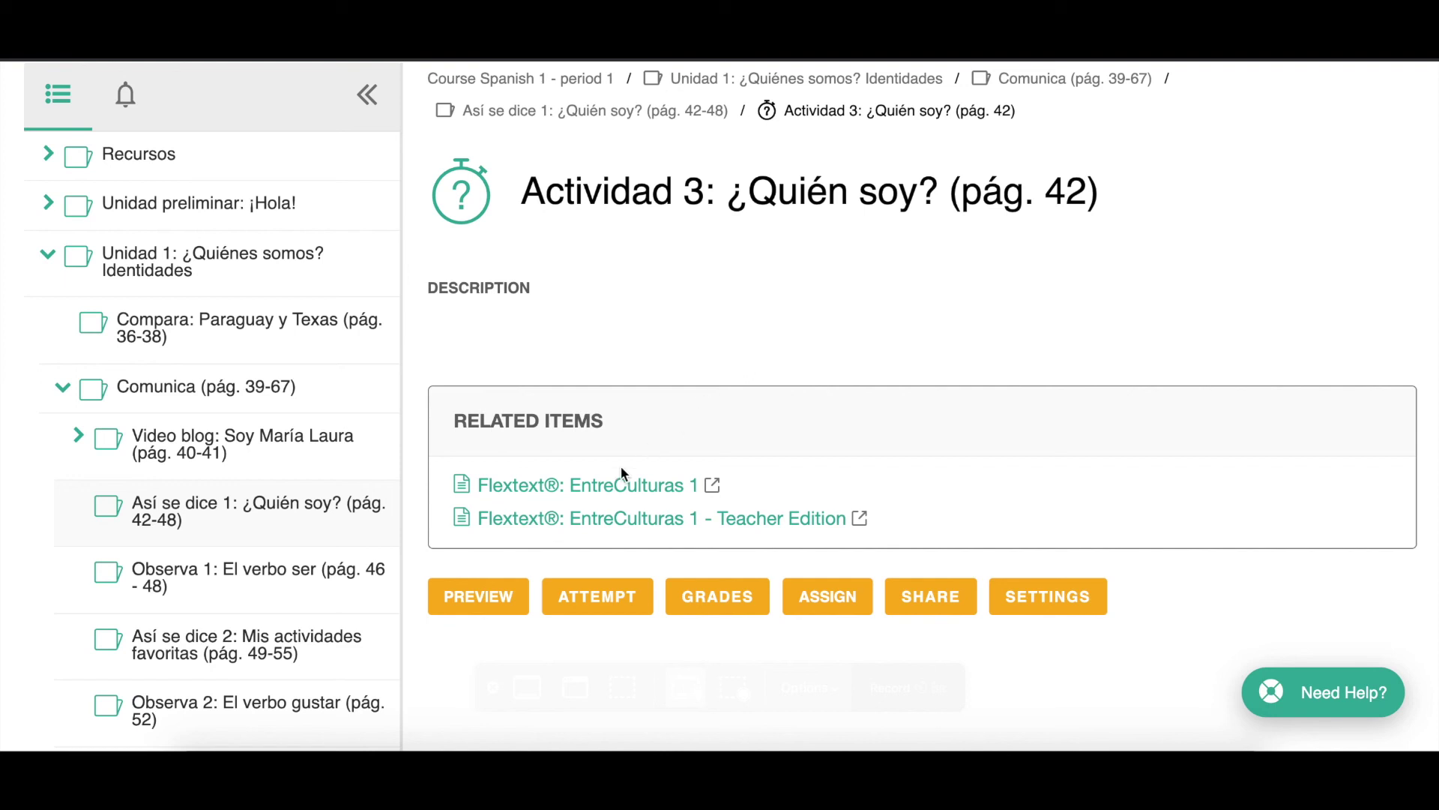
- Return to the activity list of the folder Así se dice 1: ¿Quién soy? (pág. 42-48)
scroll(623, 453, "up", 2)
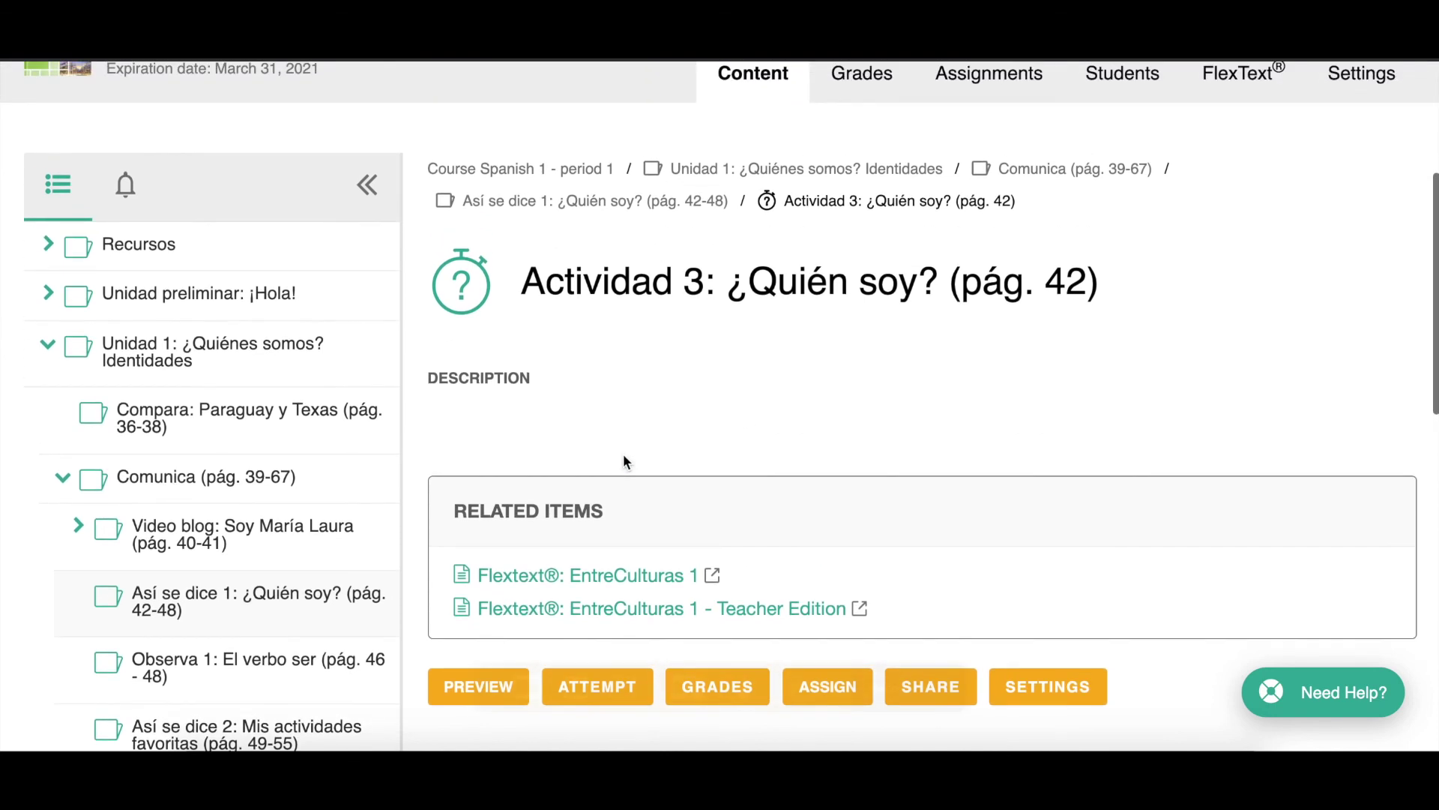
left_click(580, 209)
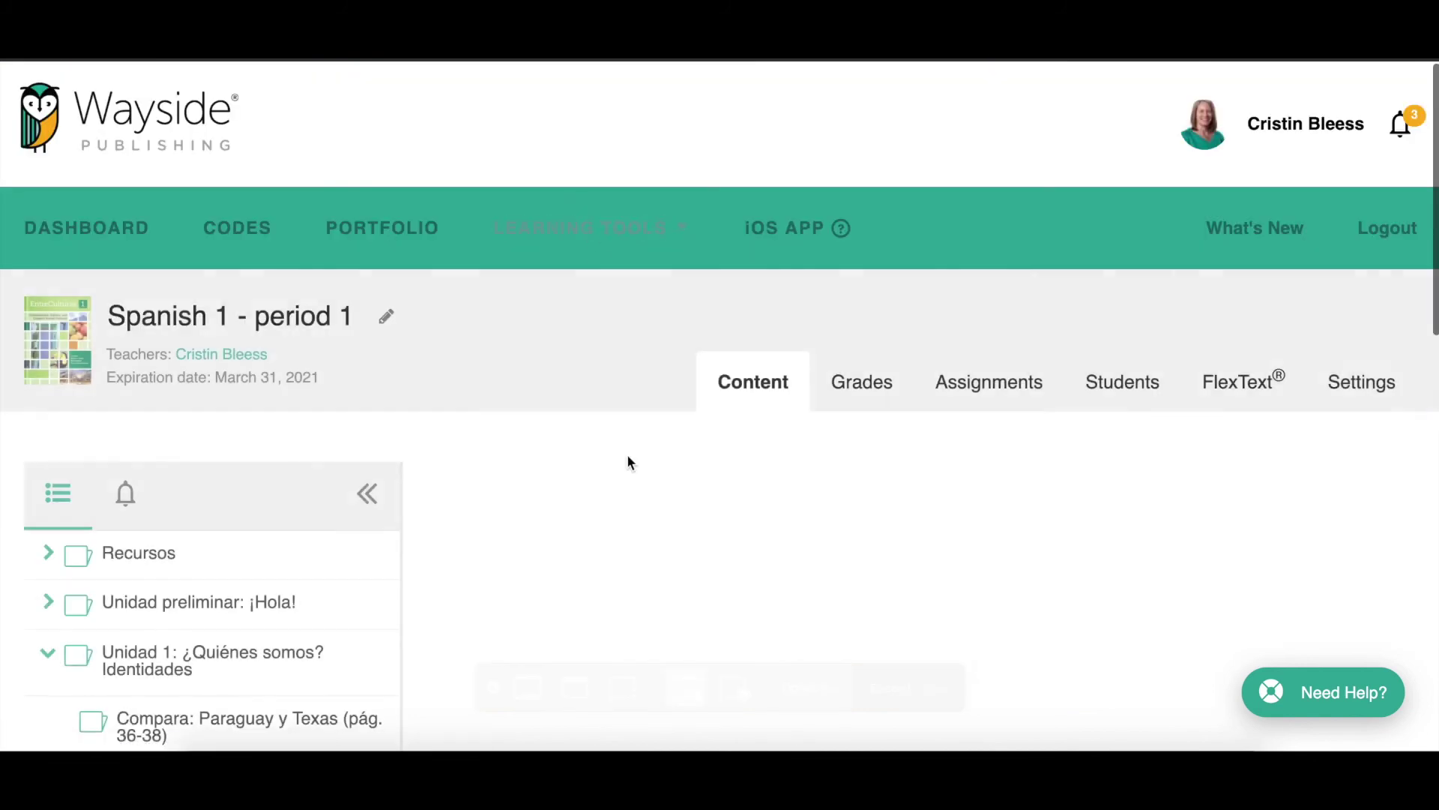
scroll(629, 459, "down", 1)
scroll(632, 465, "down", 8)
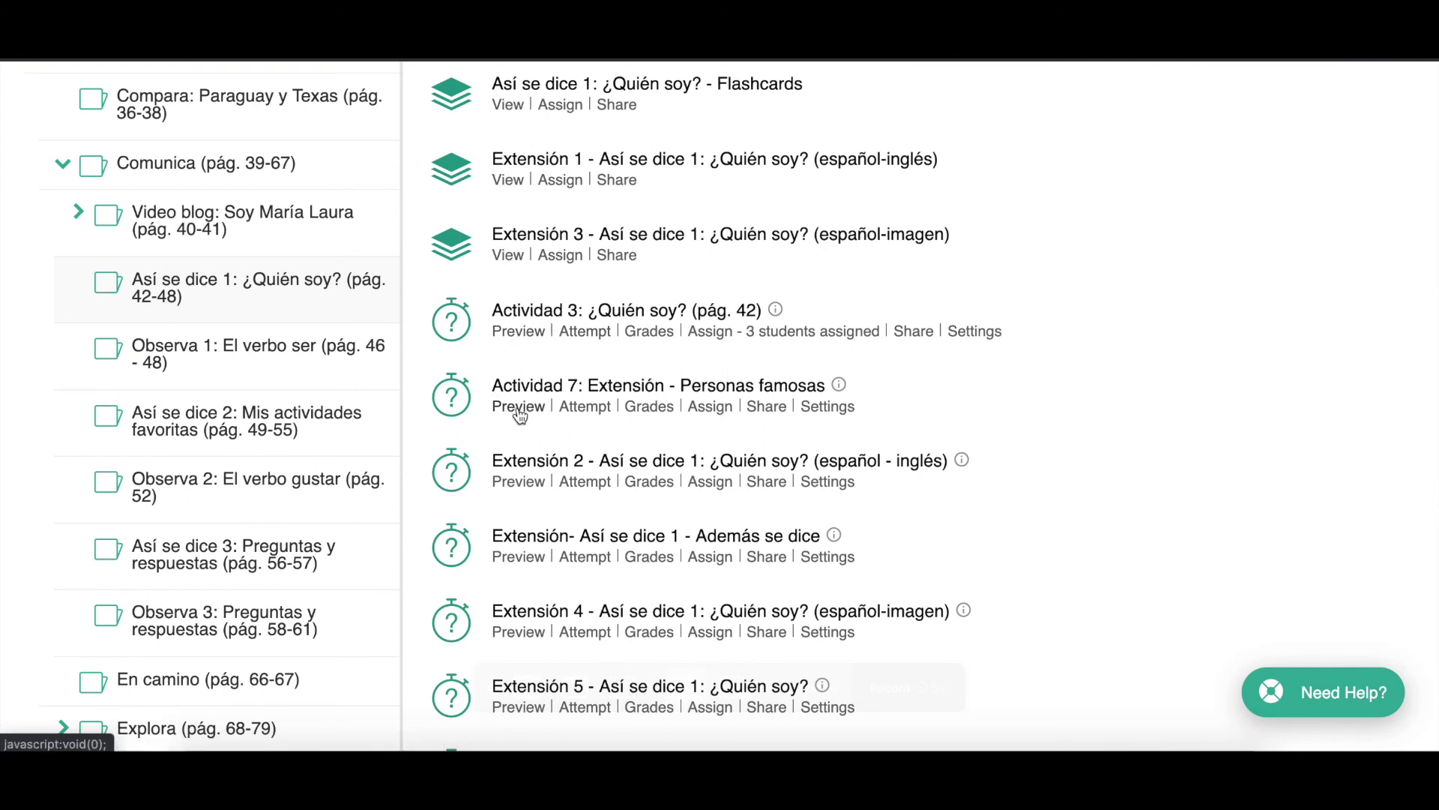
- Preview the questions and answers of Actividad 7: Extensión - Personas famosas, and return to the activity list
left_click(518, 409)
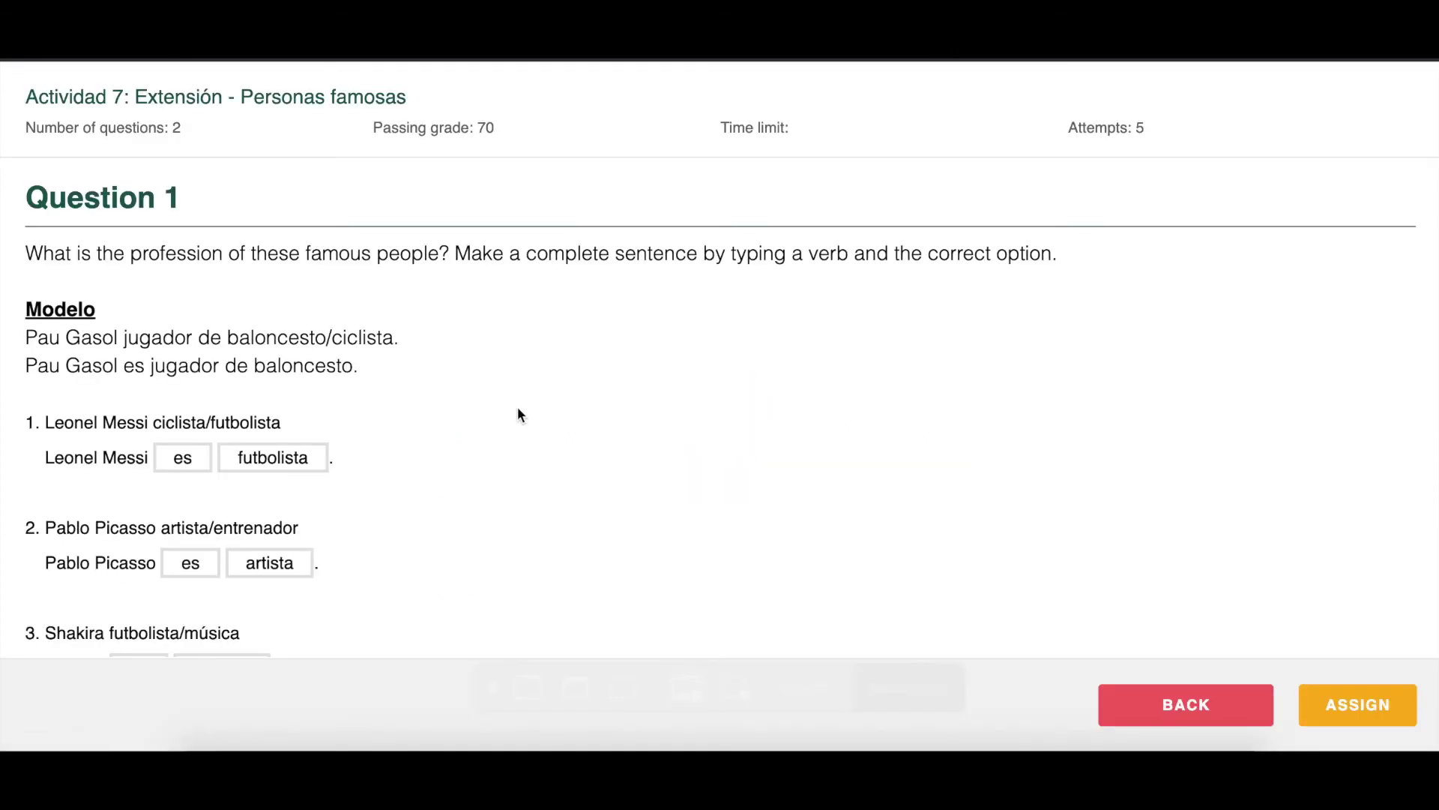
scroll(518, 409, "down", 1)
scroll(517, 412, "up", 1)
scroll(315, 475, "down", 2)
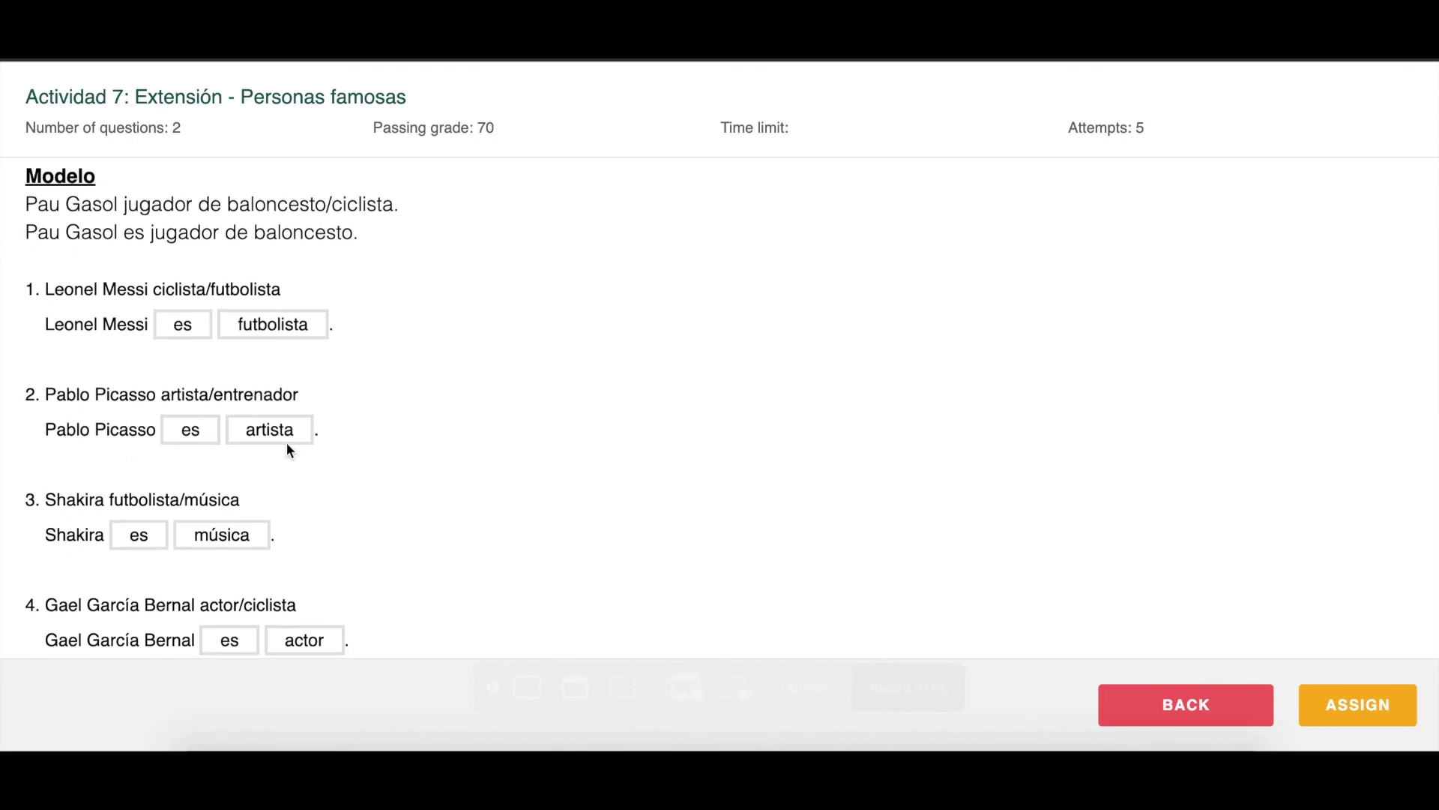
scroll(286, 442, "down", 6)
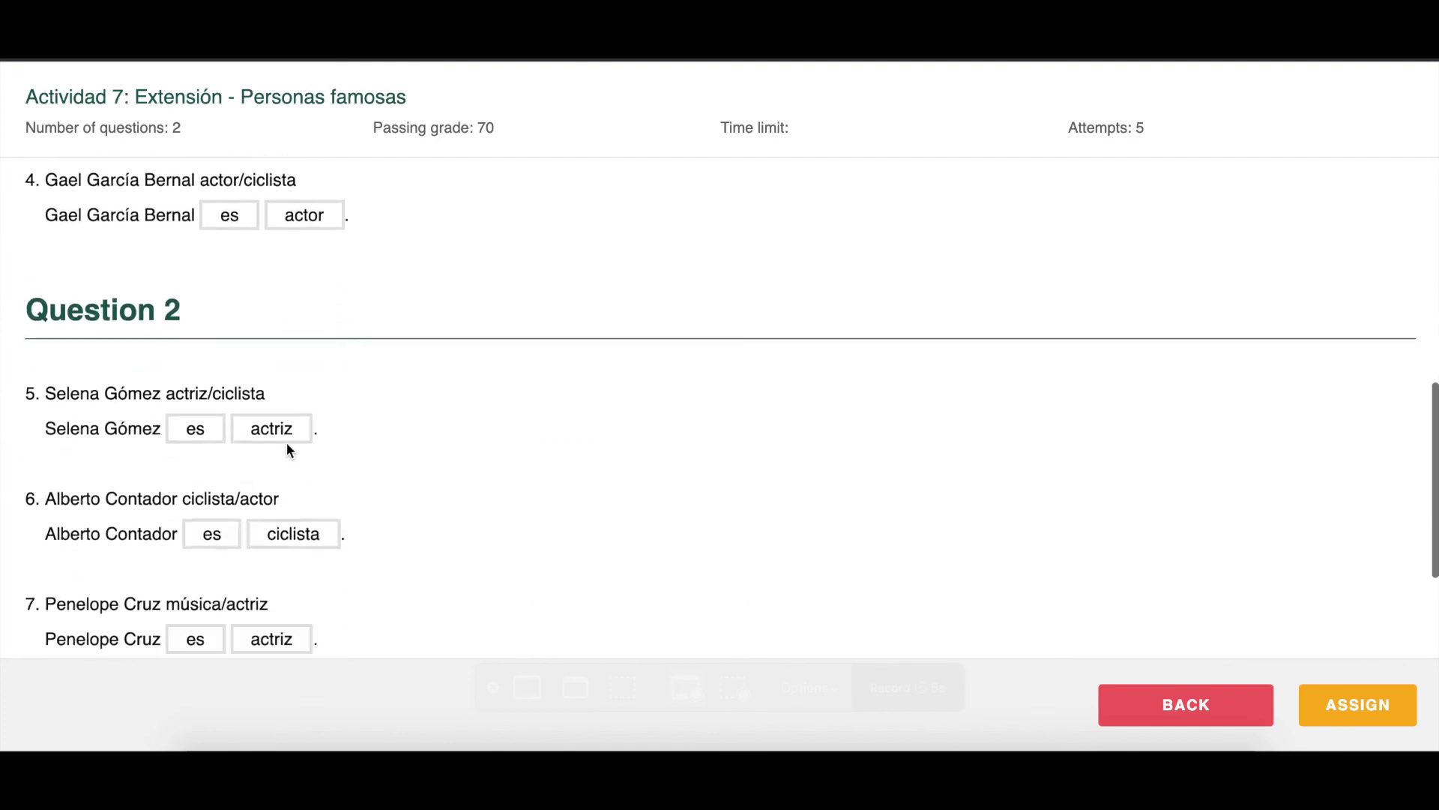
scroll(286, 443, "down", 1)
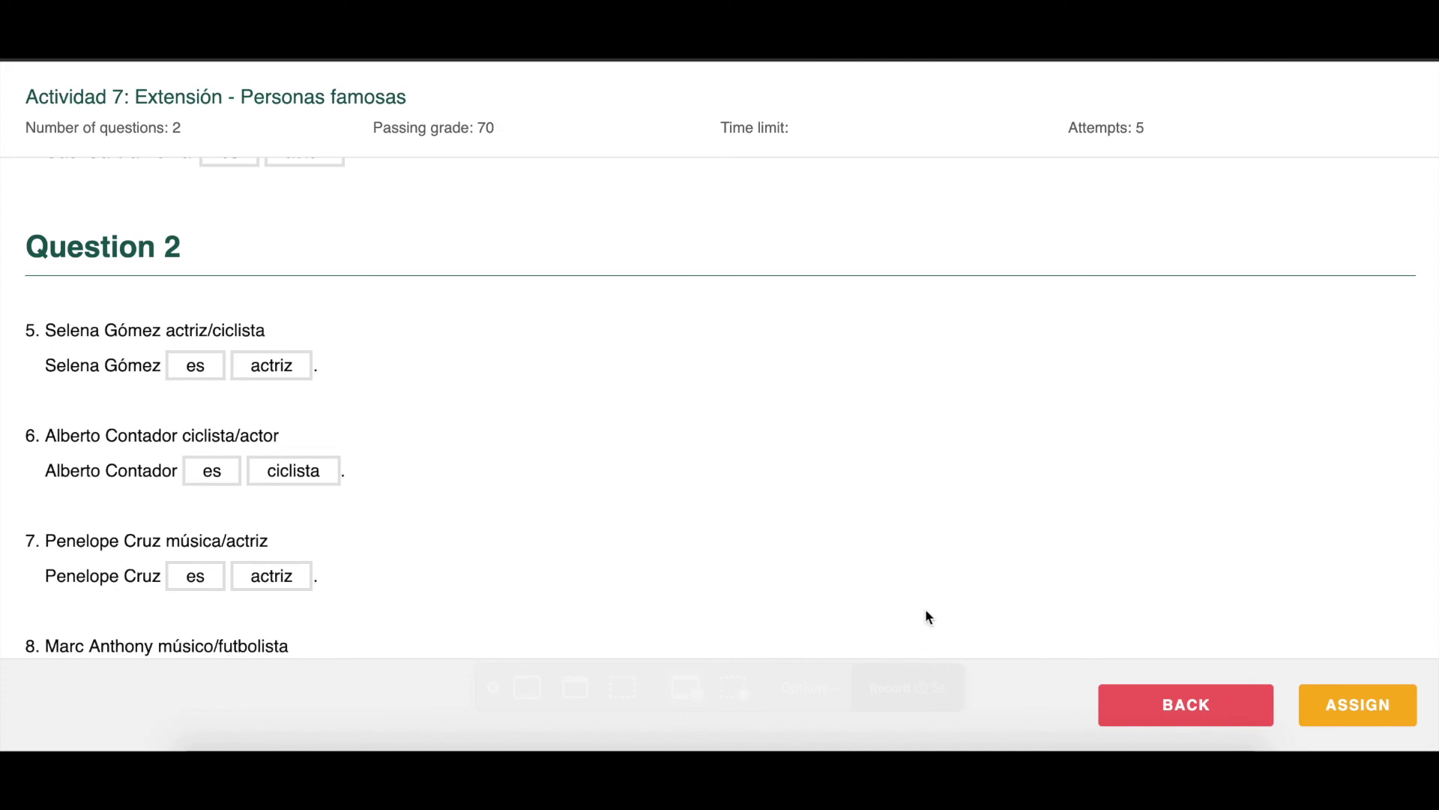
left_click(1181, 709)
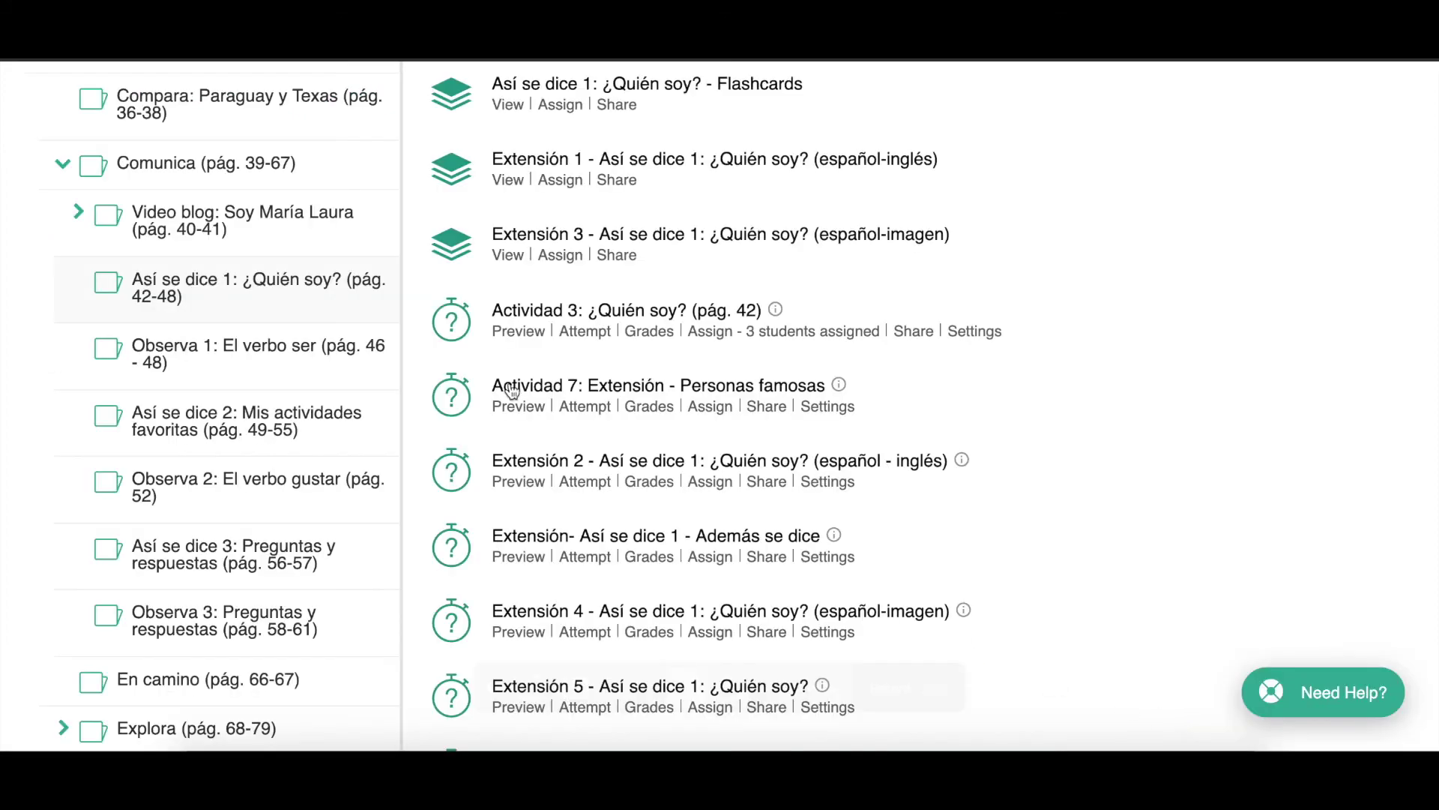
scroll(541, 459, "down", 1)
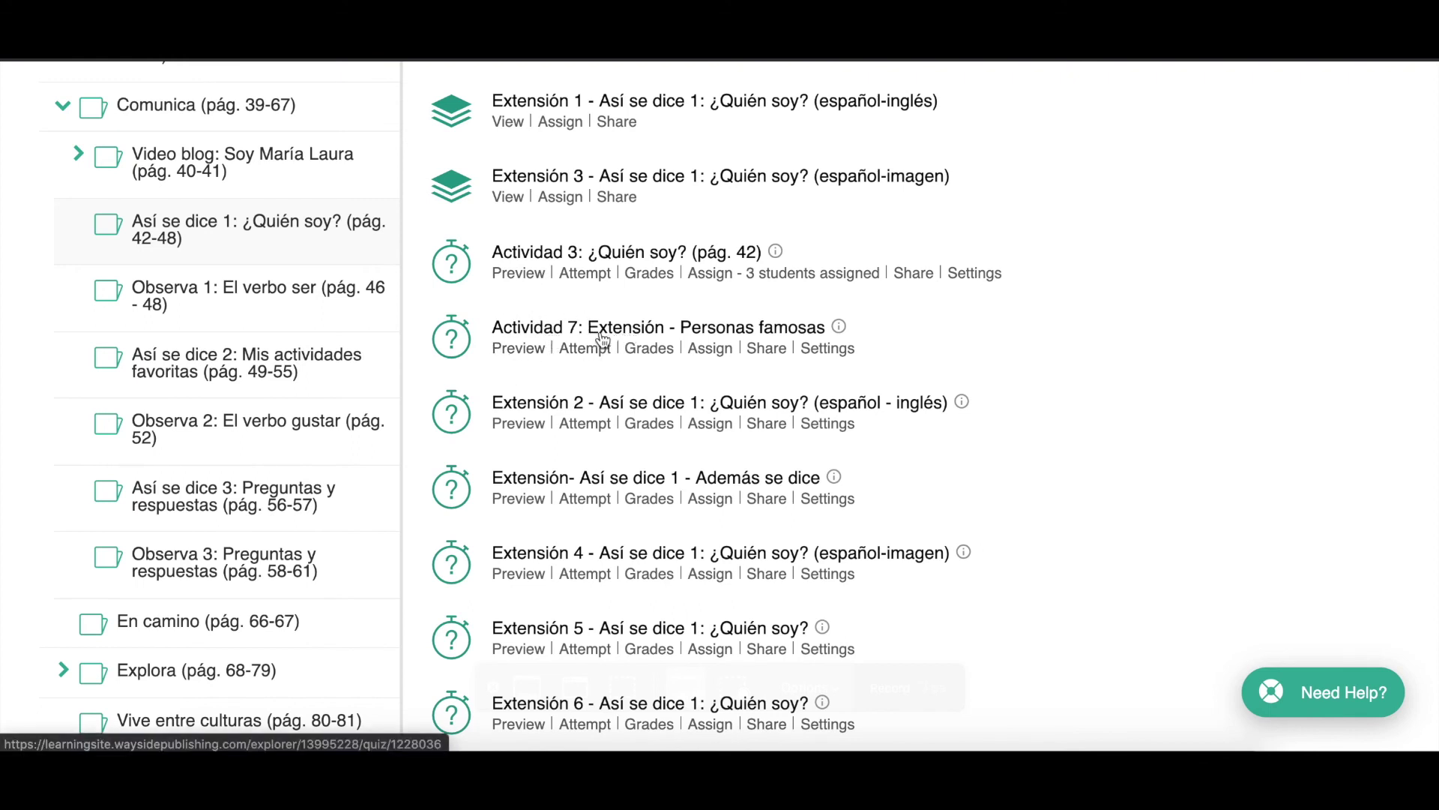
scroll(611, 341, "up", 1)
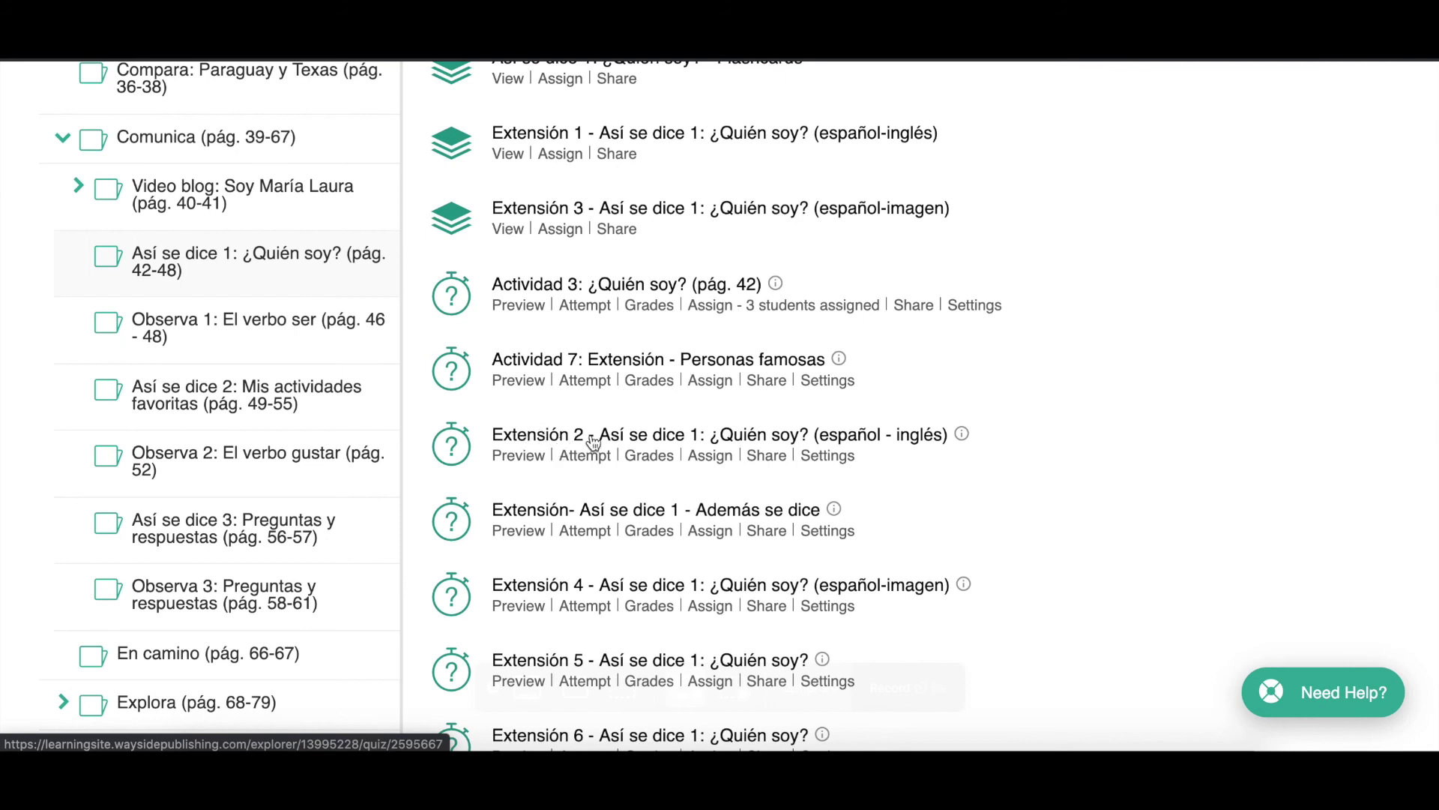
- Preview the matching questions and answers of Extensión 2 - Así se dice 1: ¿Quién soy? (español - inglés), and return to the activity list
left_click(518, 457)
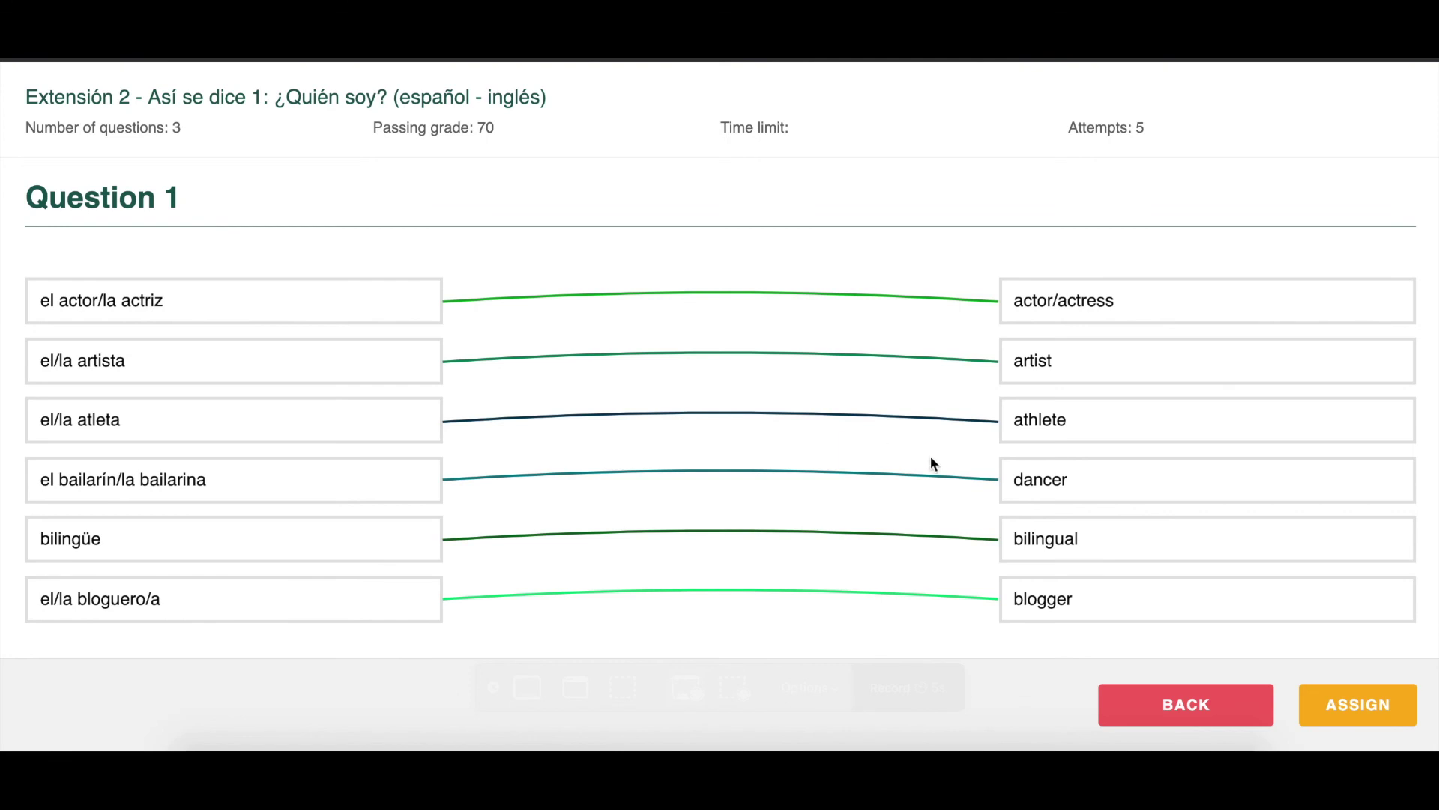
scroll(622, 523, "down", 2)
scroll(618, 519, "up", 1)
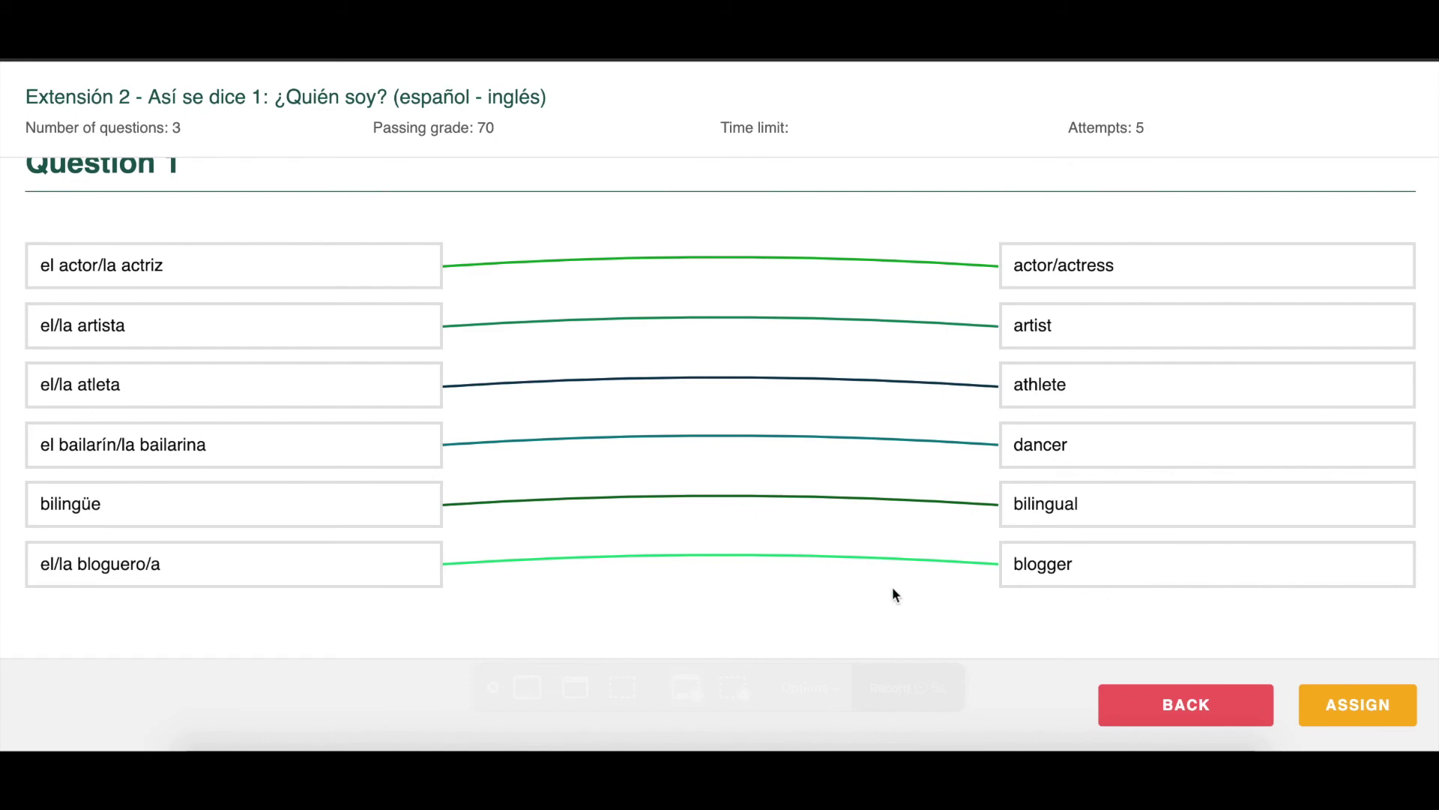
left_click(1160, 704)
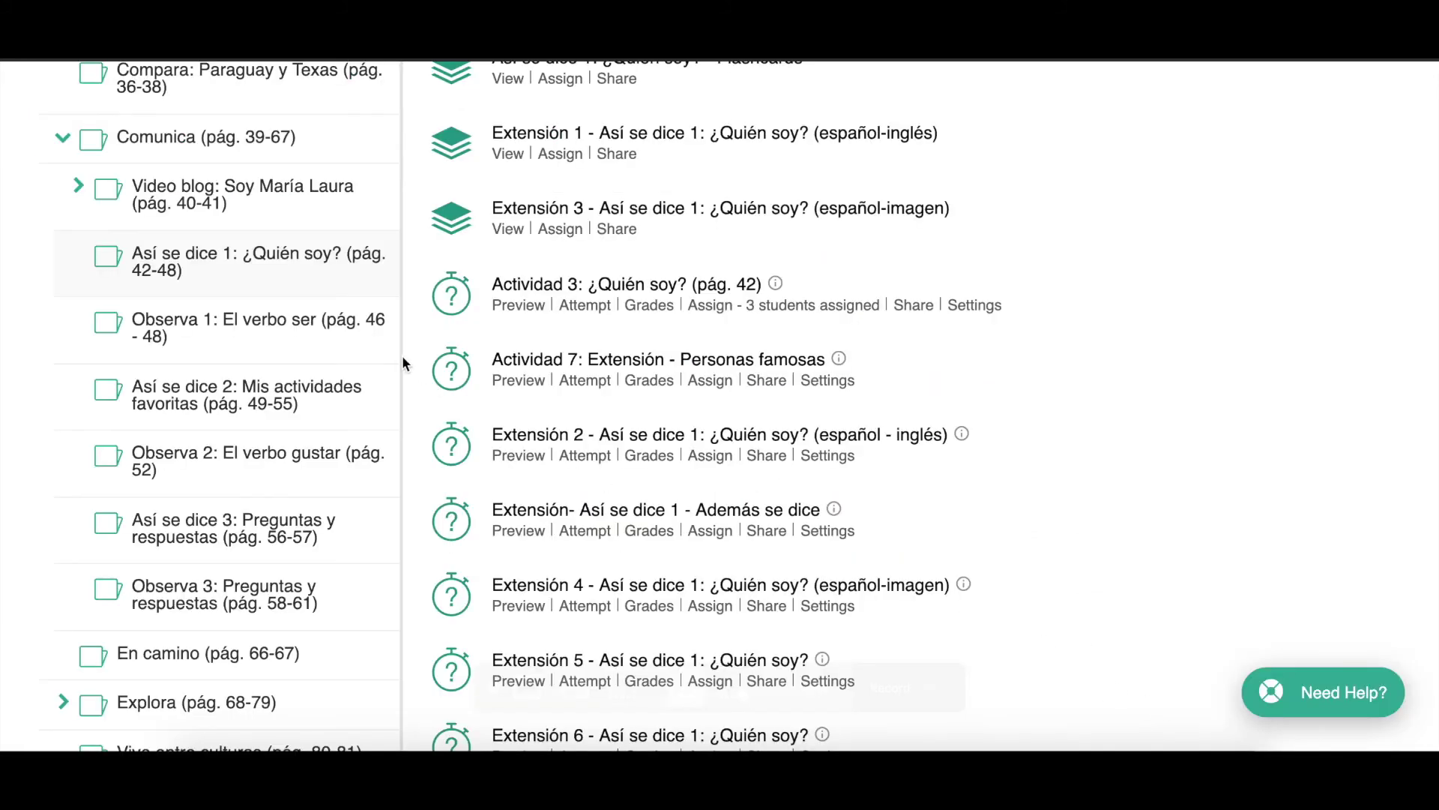
- Start an attempt of Extensión 2, matching el/la bloguero/a with blogger, el actor/la actriz with artist, and el/la artista with athlete in Question 1
left_click(592, 456)
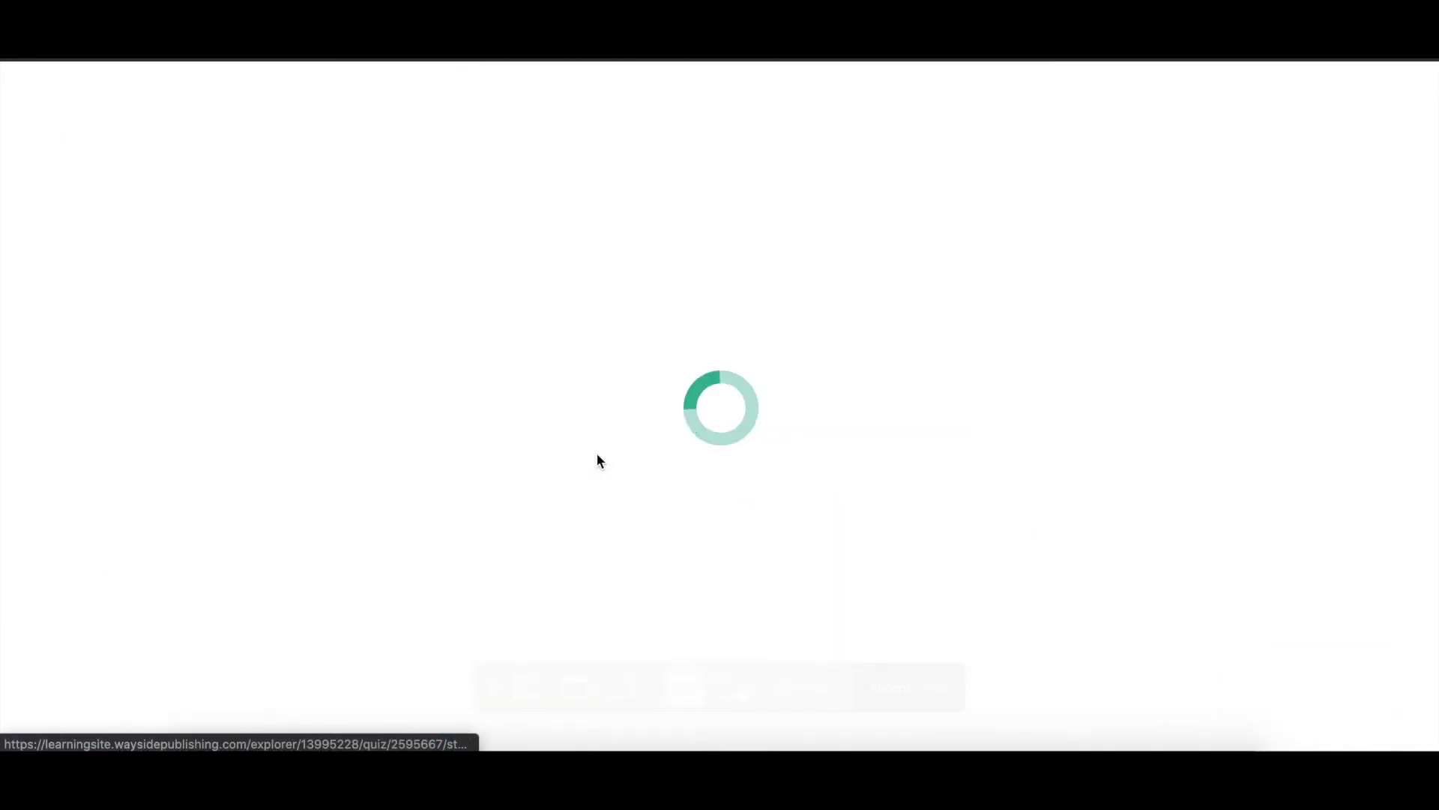
left_click(1337, 710)
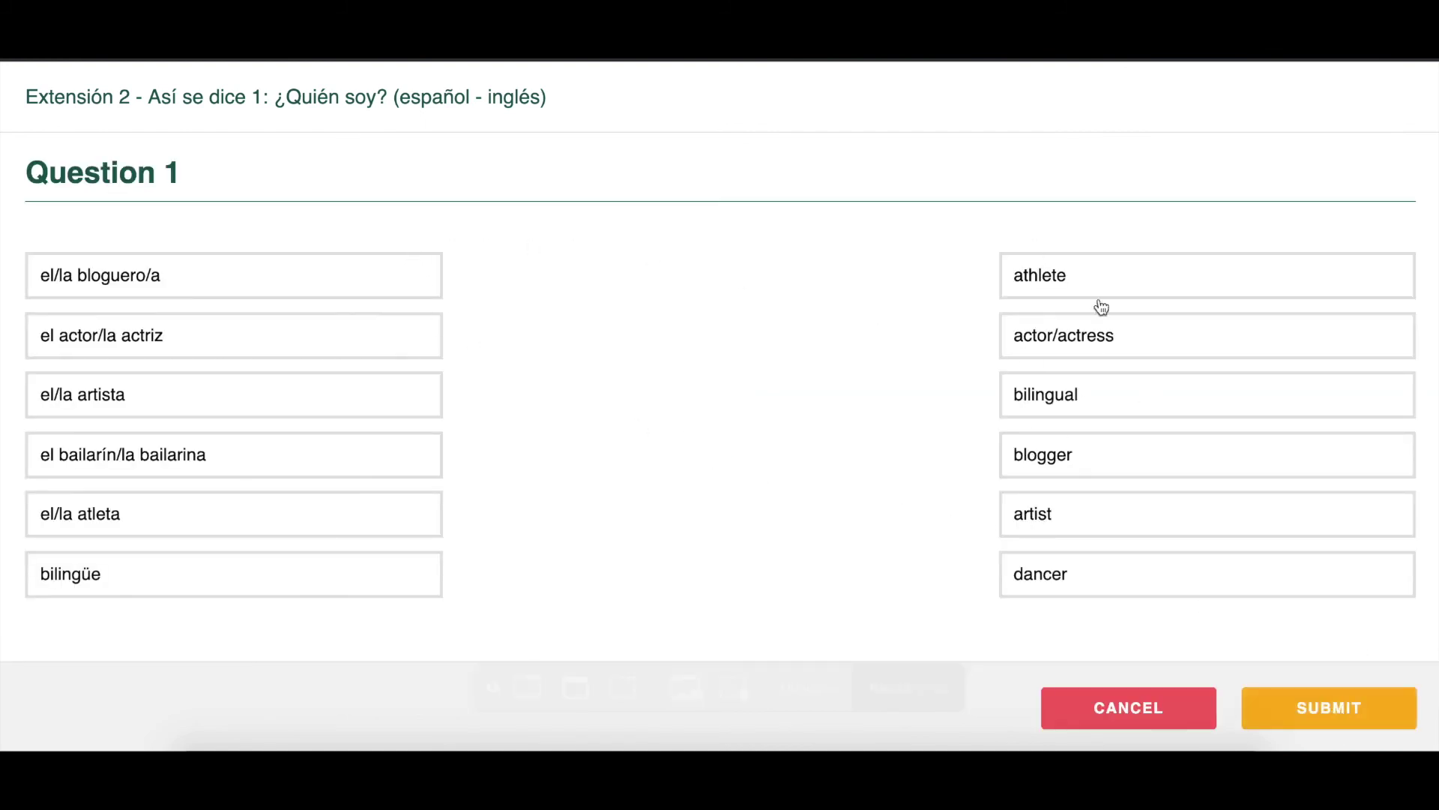
left_click(290, 293)
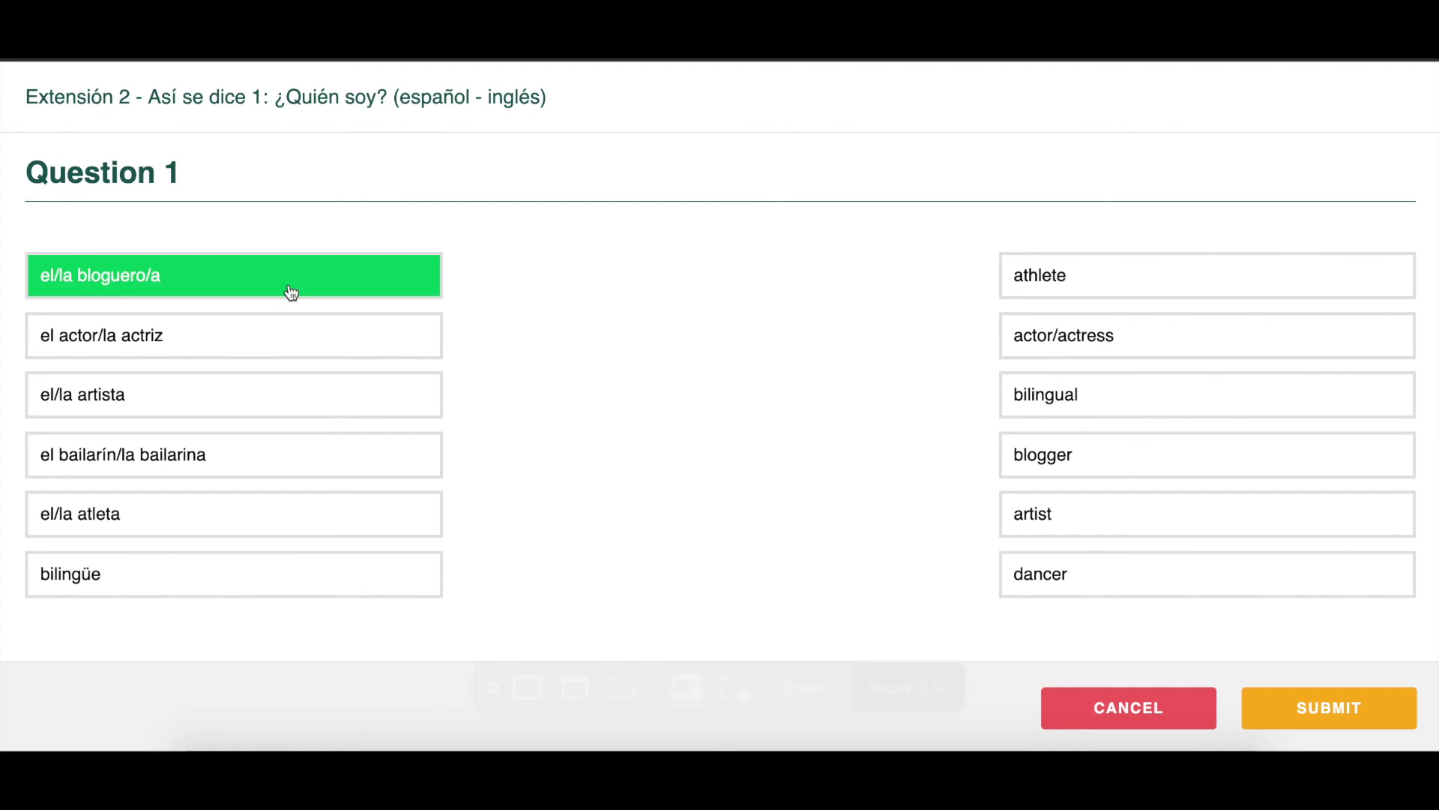
left_click(1056, 468)
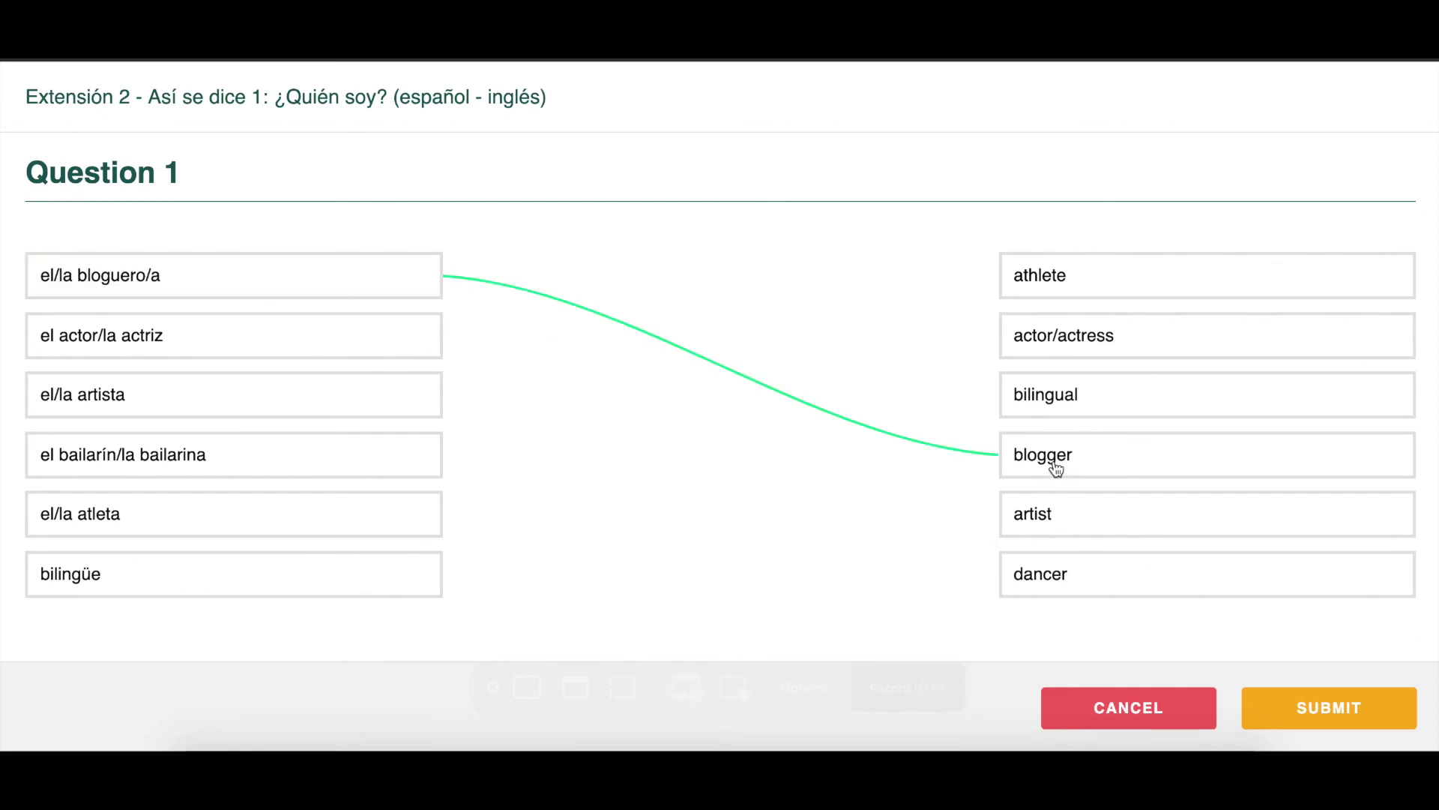
left_click(338, 344)
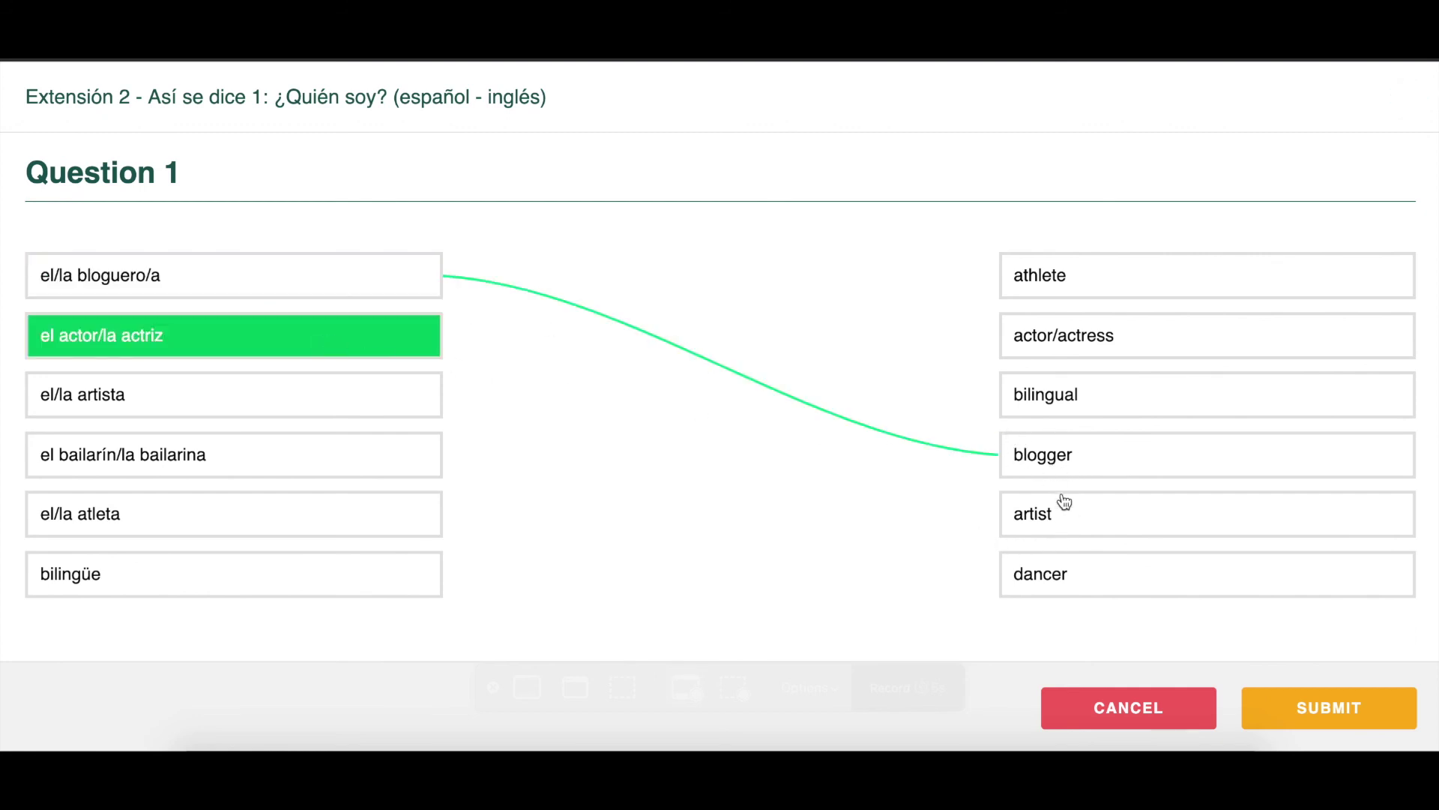
left_click(1074, 519)
left_click(377, 411)
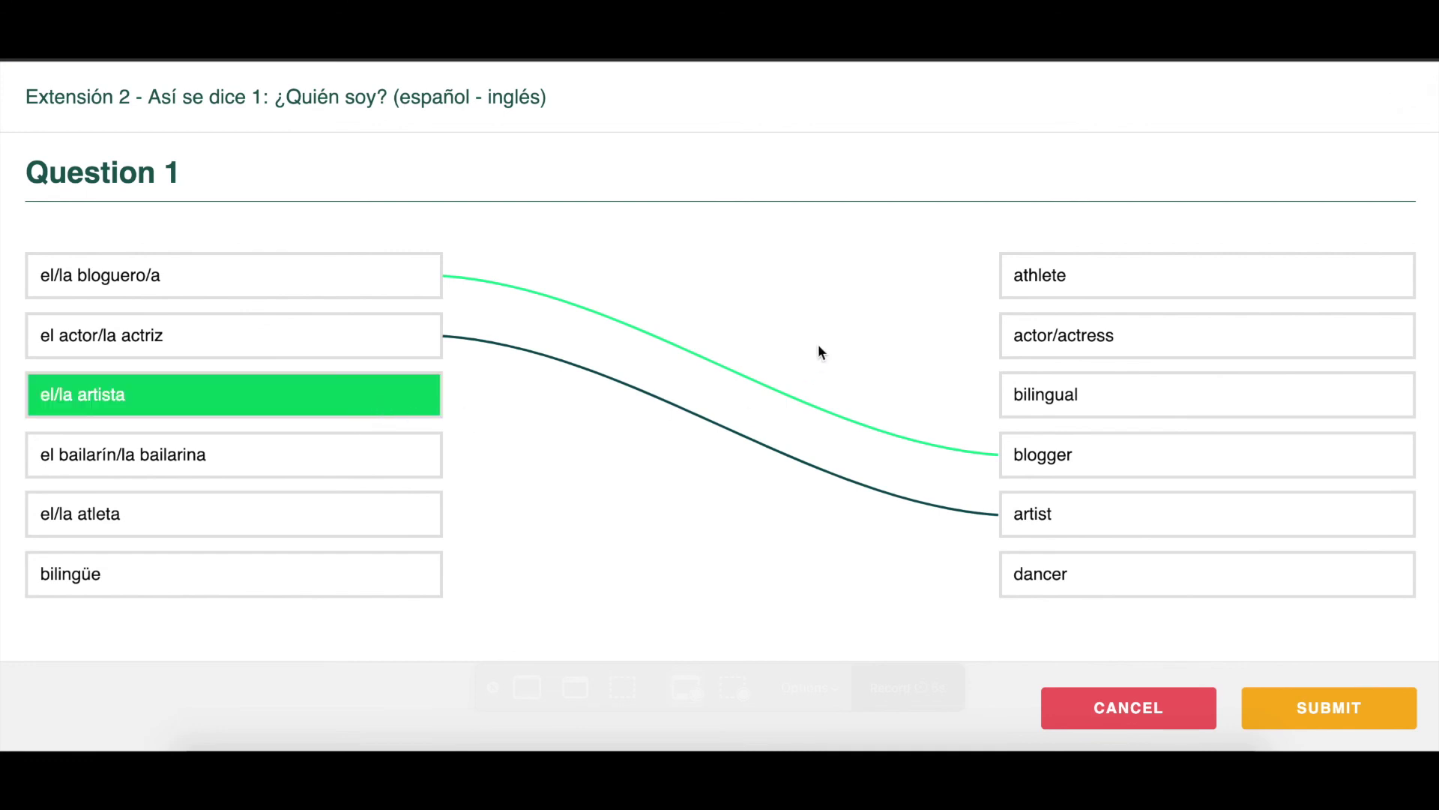
left_click(1017, 284)
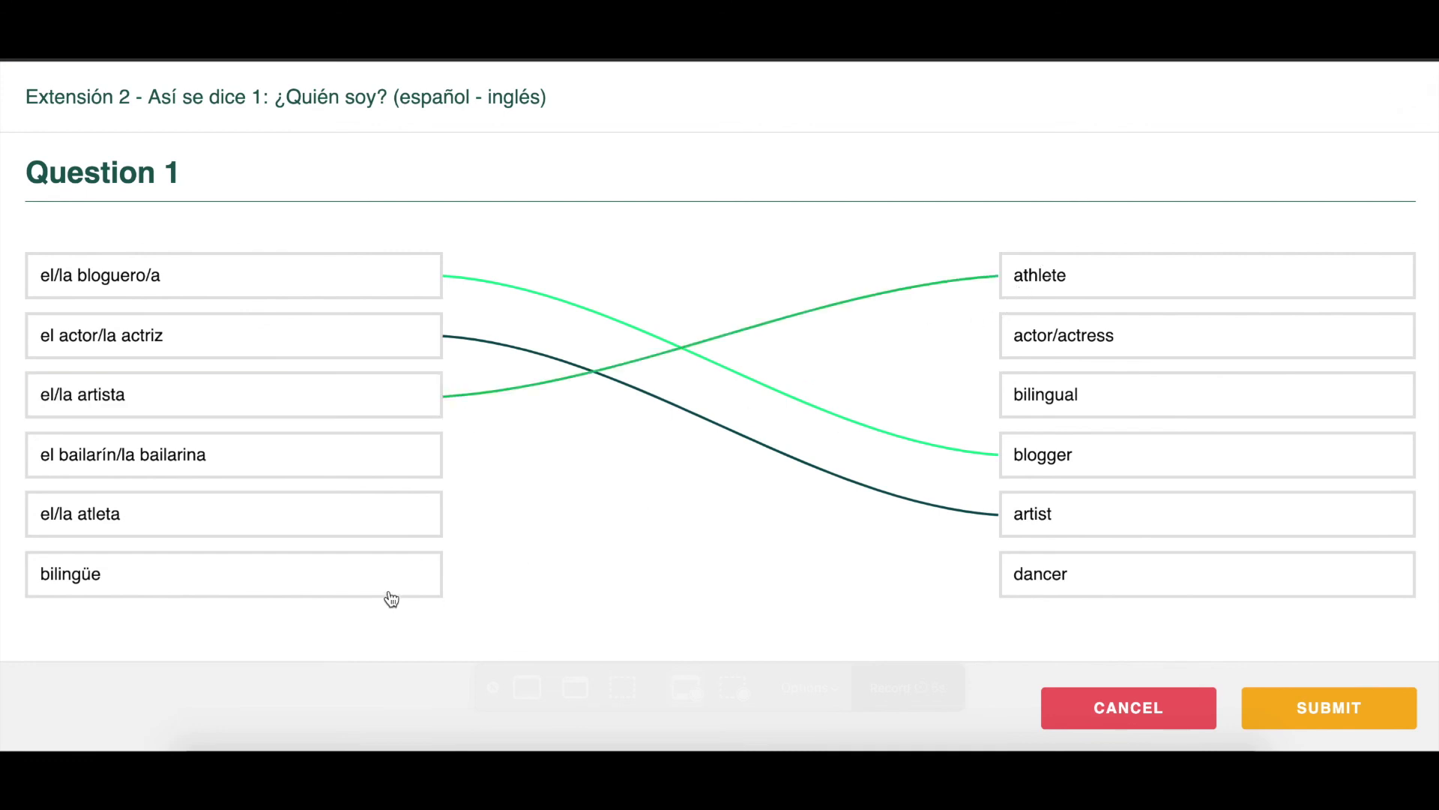
- Match el bailarín/la bailarina with dancer, el/la atleta with actor/actress, and bilingüe with bilingual, and submit the attempt
left_click(367, 454)
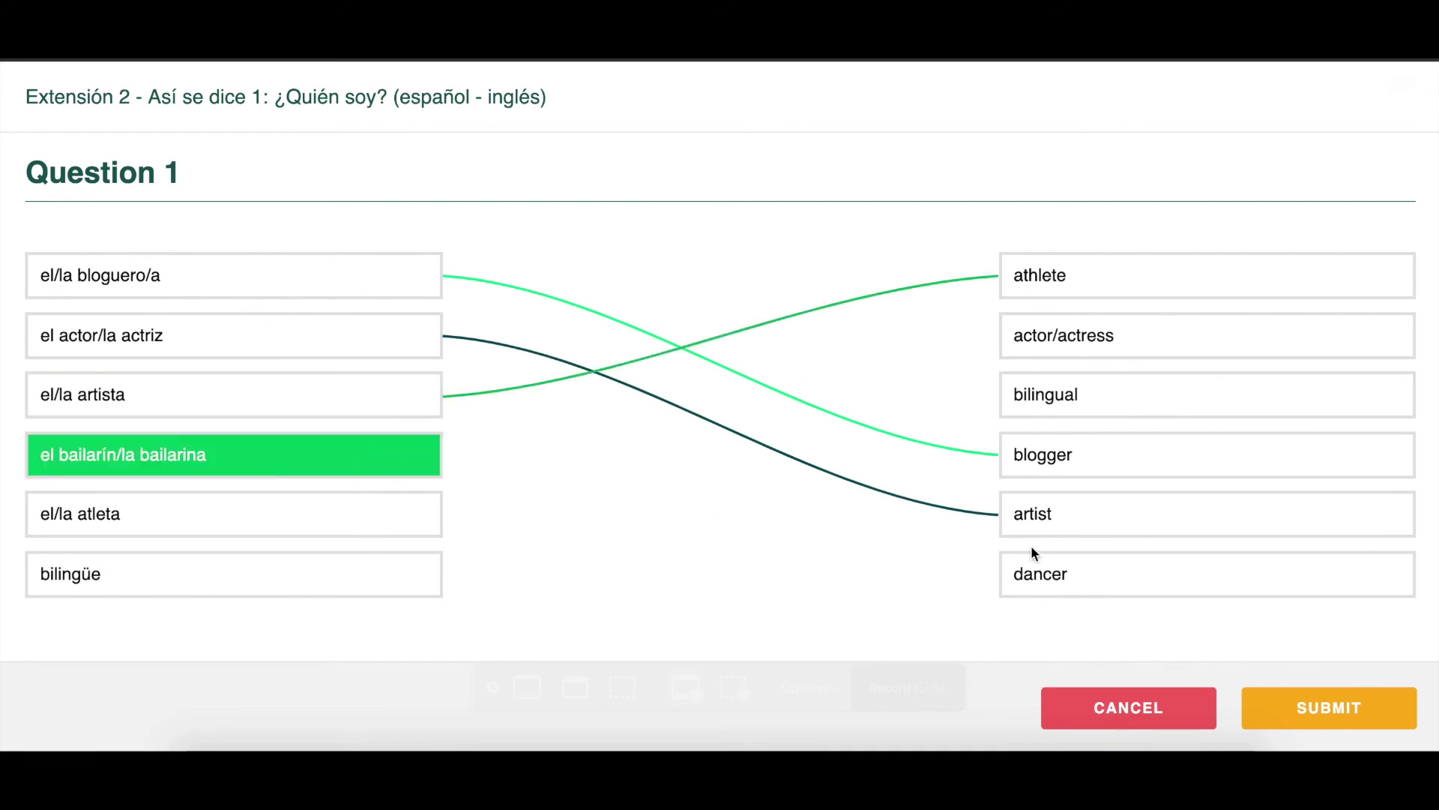
left_click(1040, 576)
left_click(330, 518)
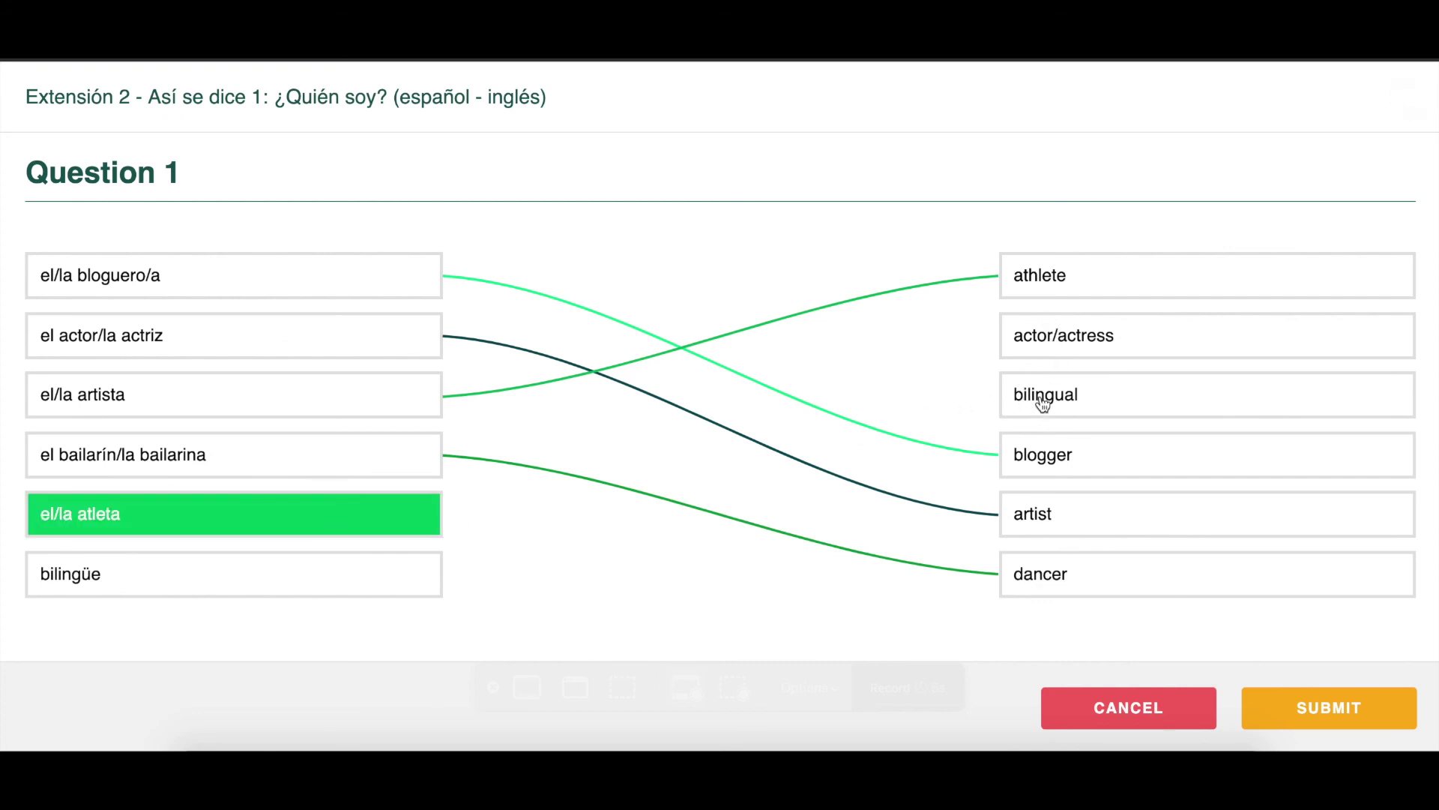
left_click(1024, 347)
left_click(314, 589)
left_click(1023, 402)
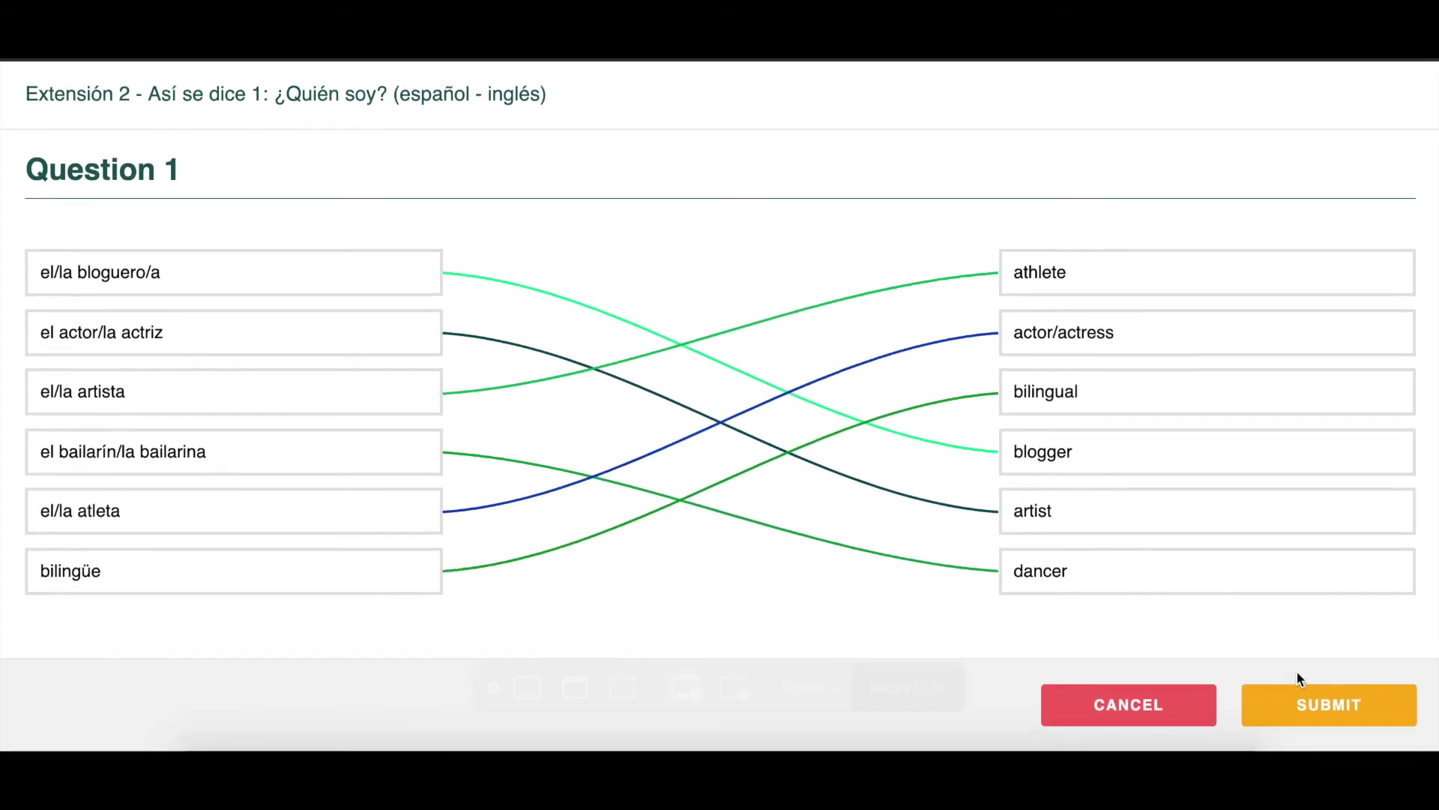
left_click(1328, 709)
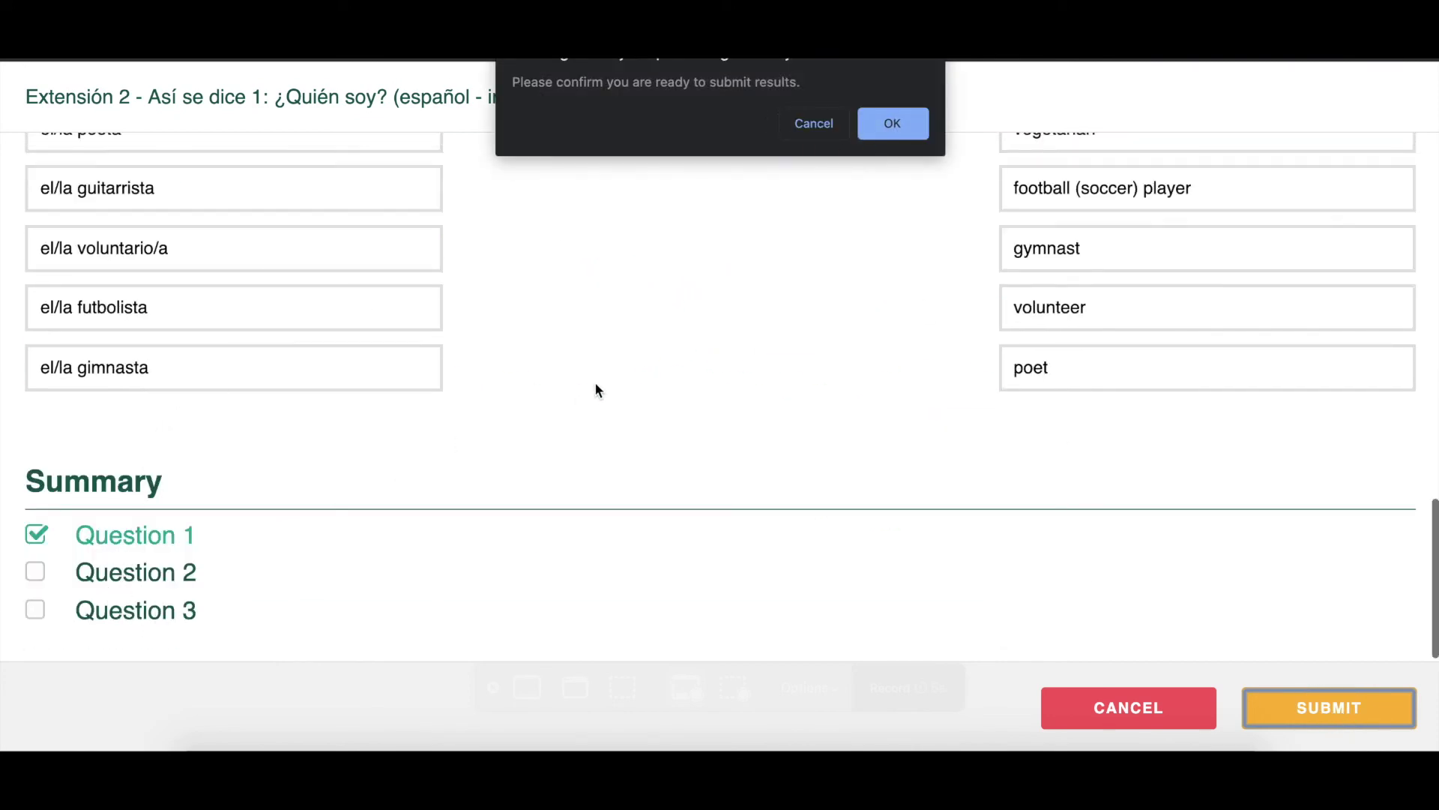
left_click(892, 124)
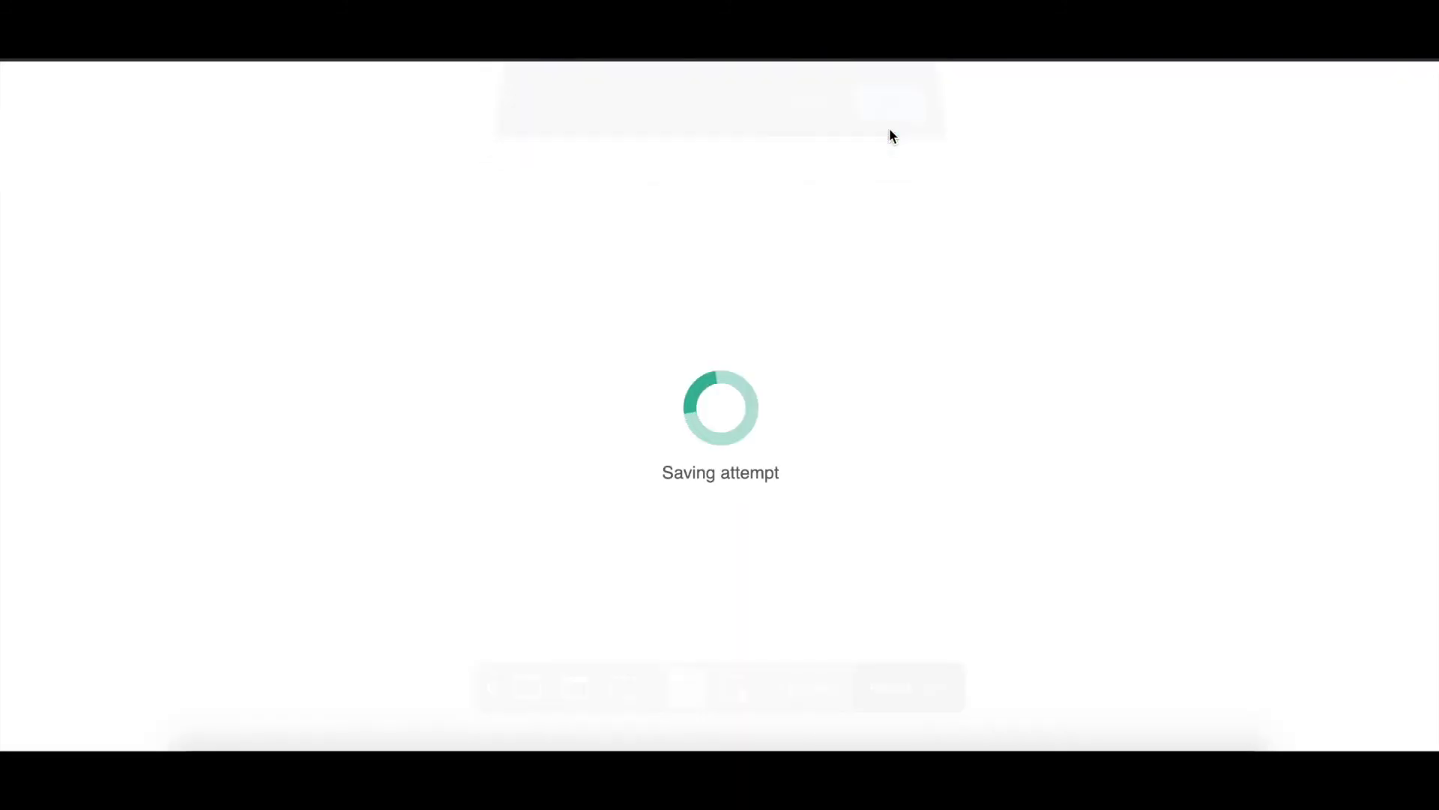
- Compare the given and correct answers for Question 1 in the attempt results, and return to the folder Así se dice 1: ¿Quién soy? (pág. 42-48)
scroll(1091, 502, "down", 3)
scroll(1091, 502, "down", 2)
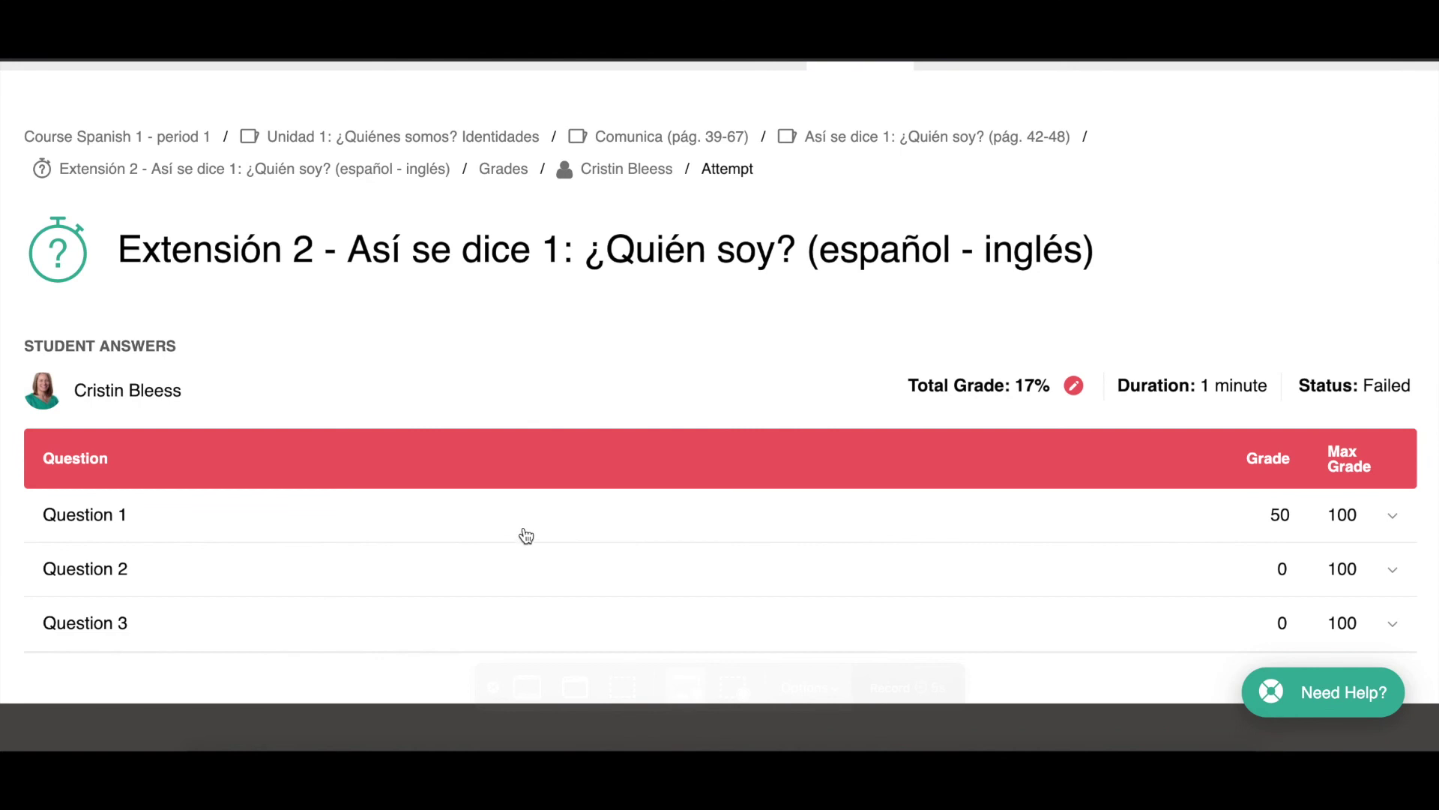
left_click(246, 524)
scroll(241, 522, "down", 4)
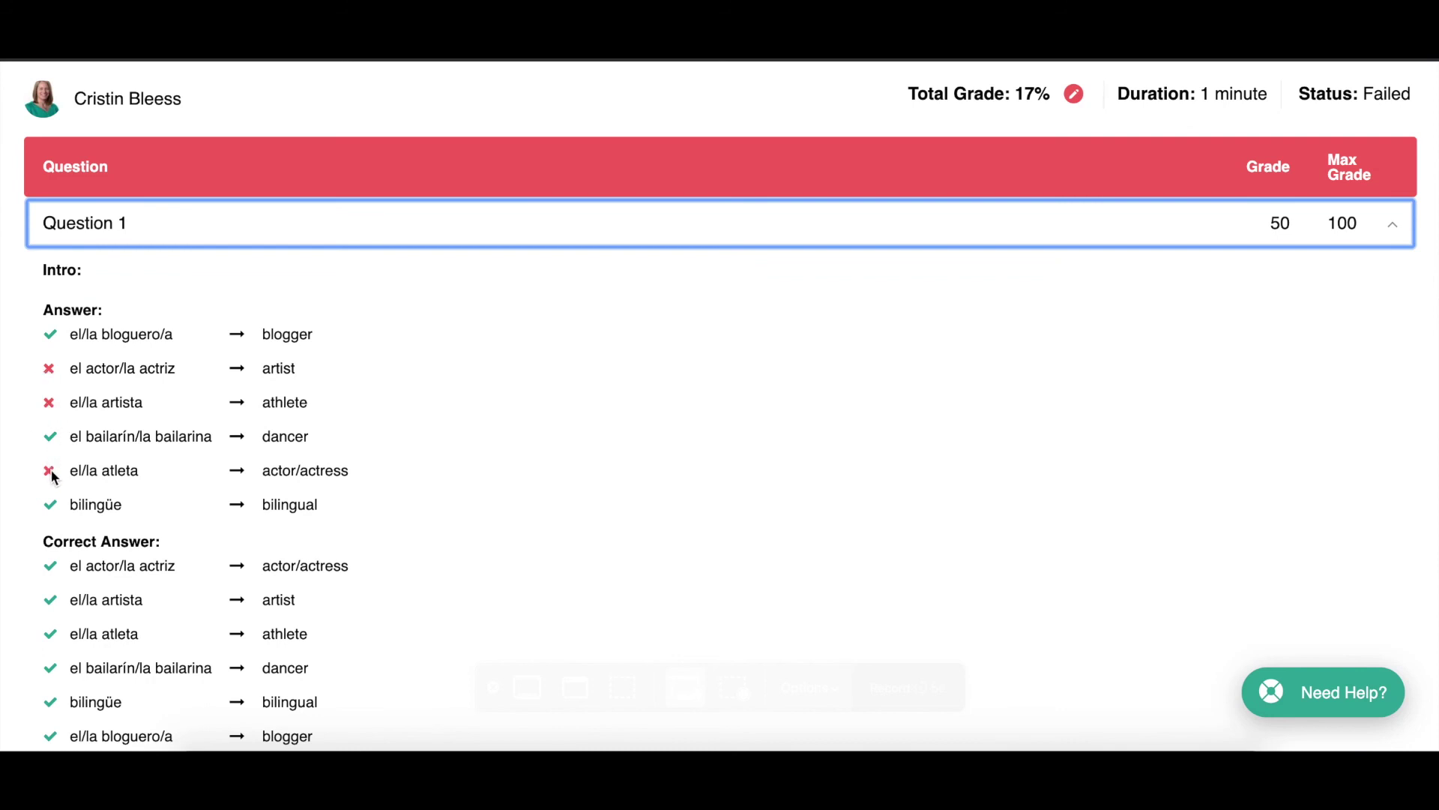
scroll(53, 477, "up", 1)
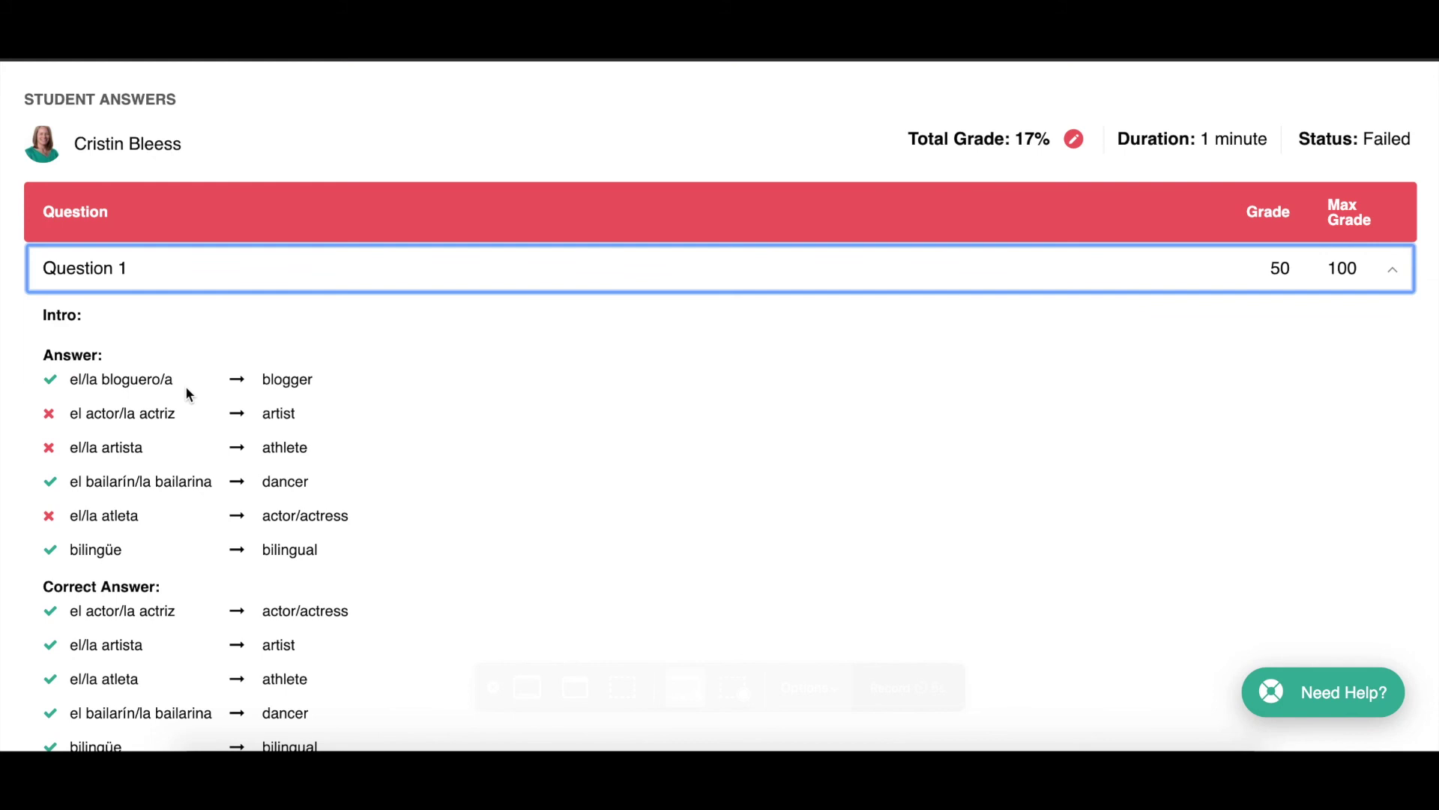
scroll(455, 466, "up", 2)
scroll(456, 468, "up", 2)
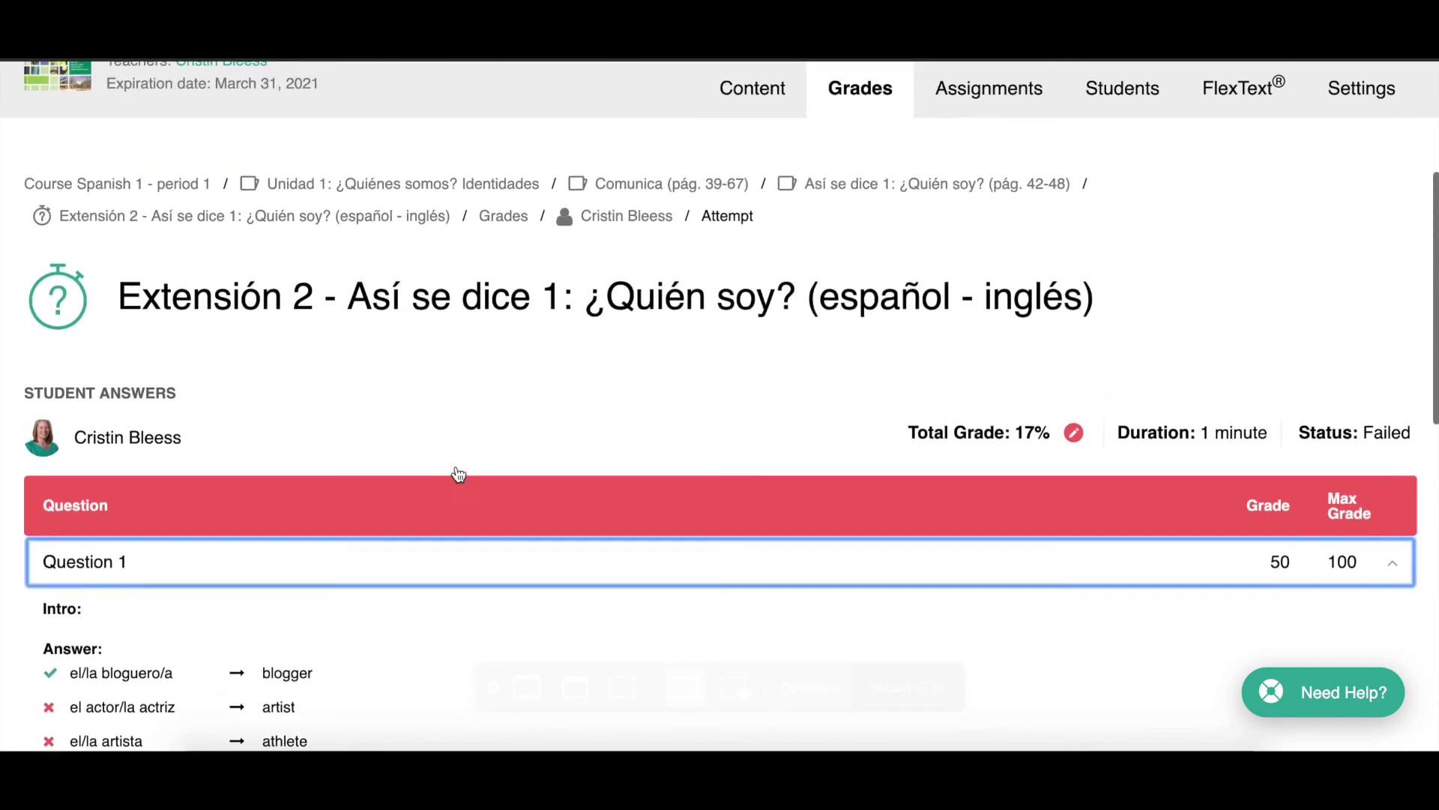
left_click(896, 235)
- Open the worksheet Actividad 5 Paso 1, 2: Mi identidad/tu identidad (pág. 43) and look over its instructions and identity chart
scroll(646, 502, "down", 1)
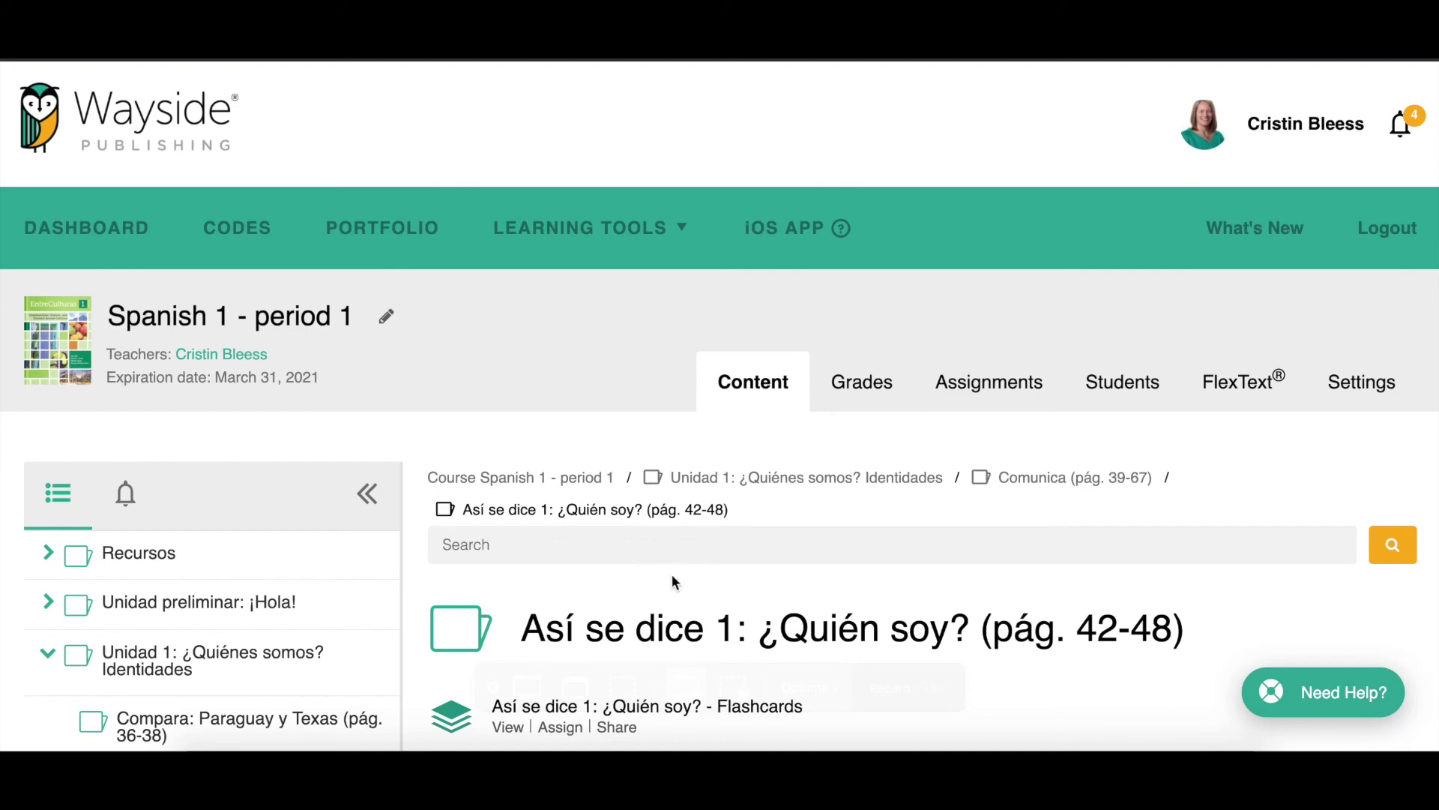
scroll(671, 577, "down", 3)
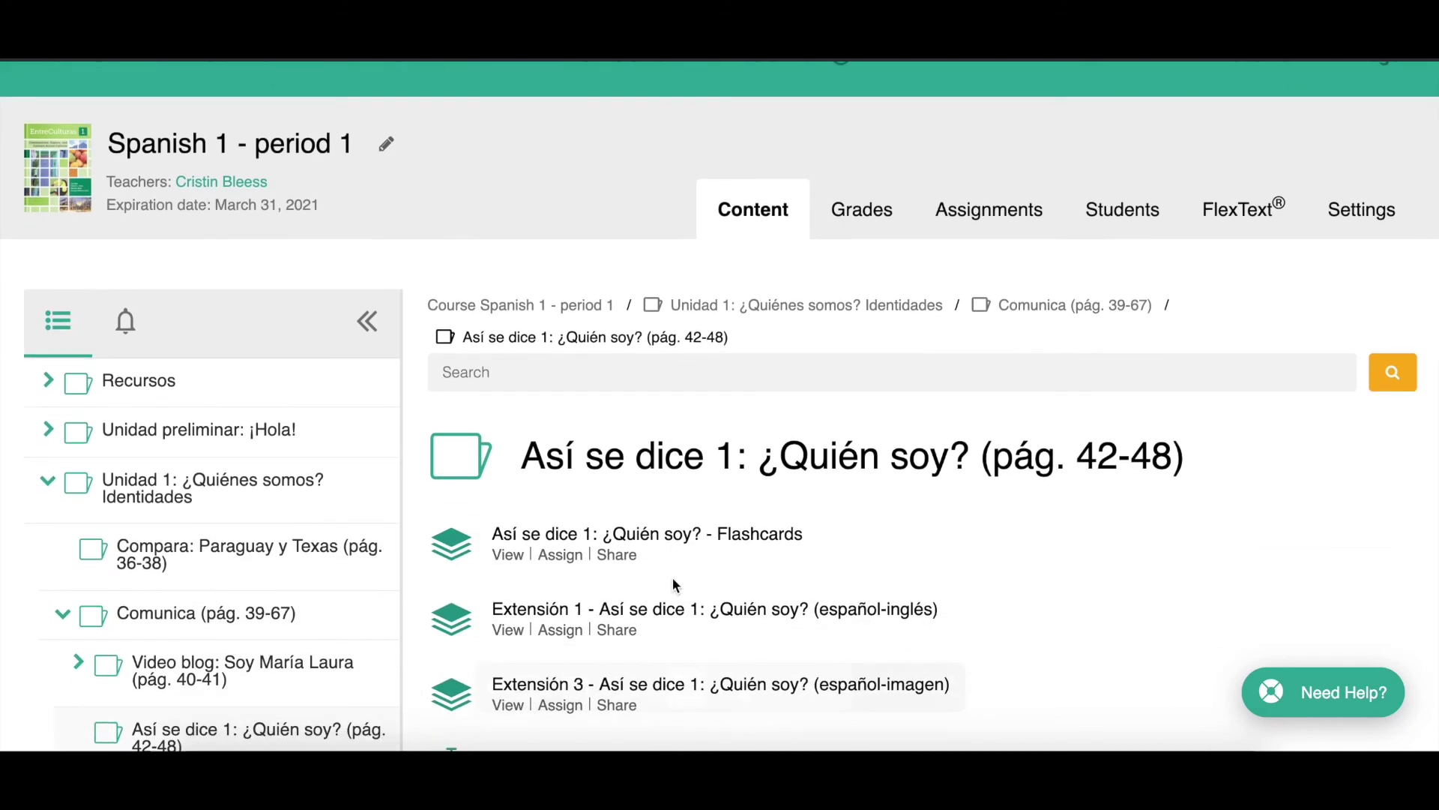
scroll(673, 580, "down", 10)
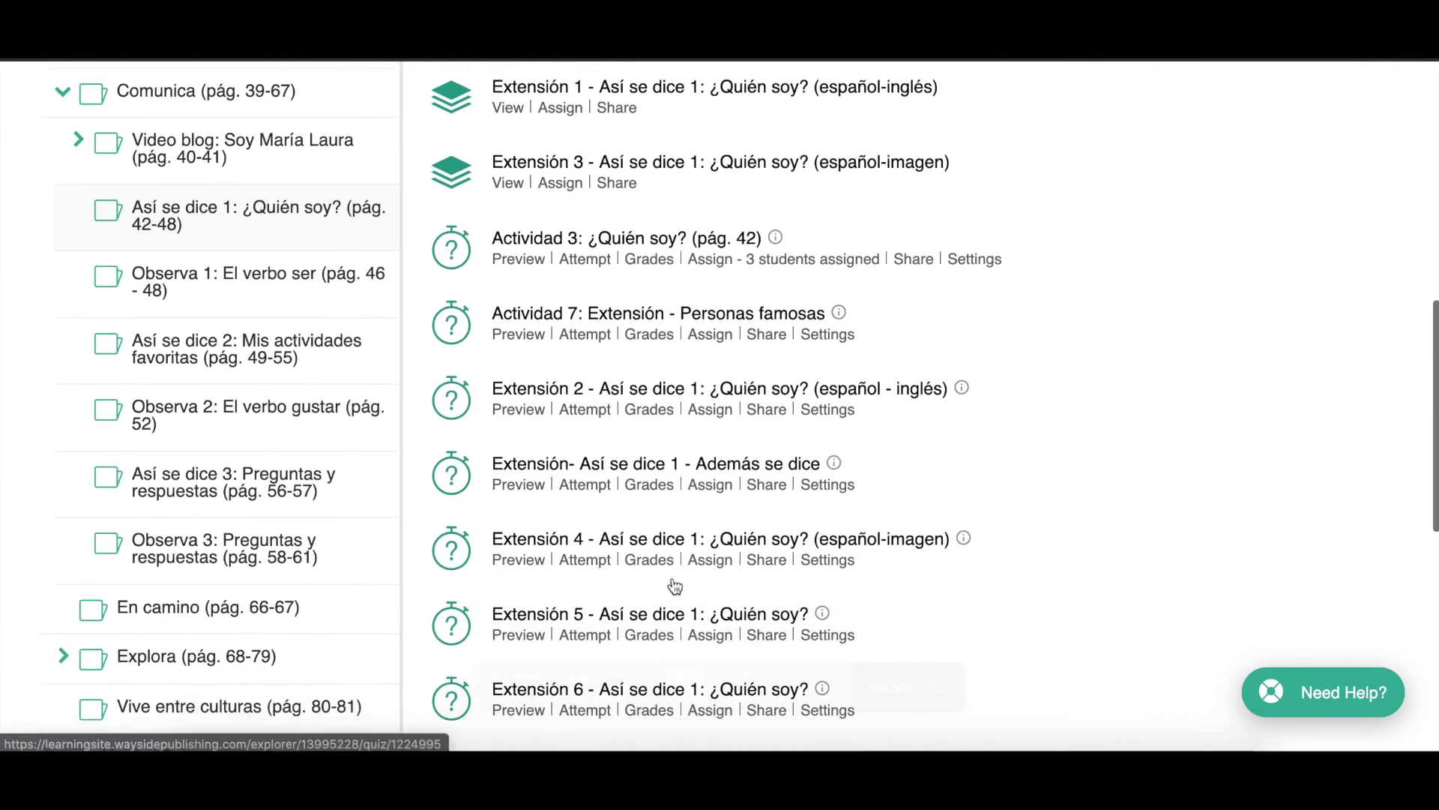
scroll(674, 586, "up", 3)
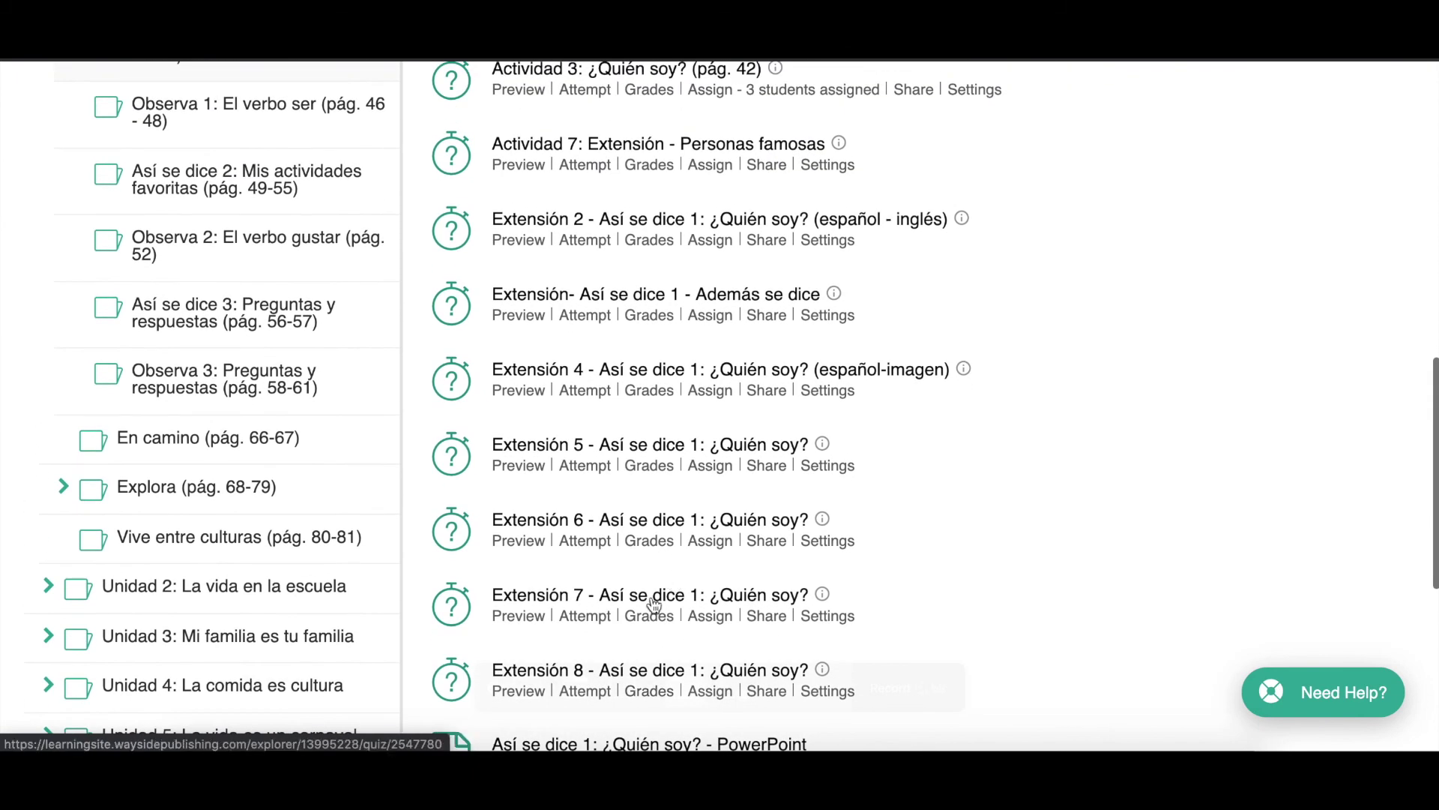
scroll(643, 459, "up", 3)
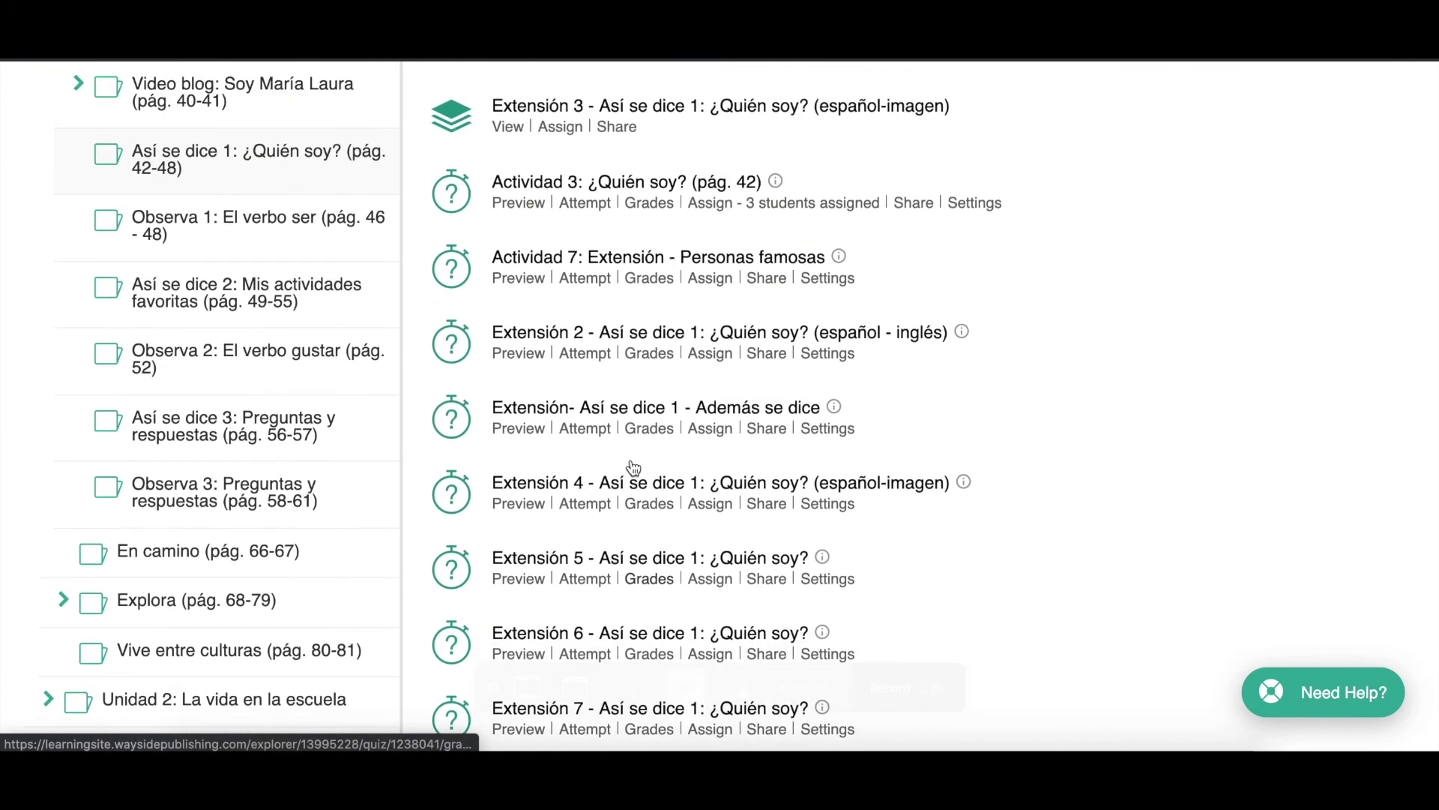
scroll(631, 464, "down", 8)
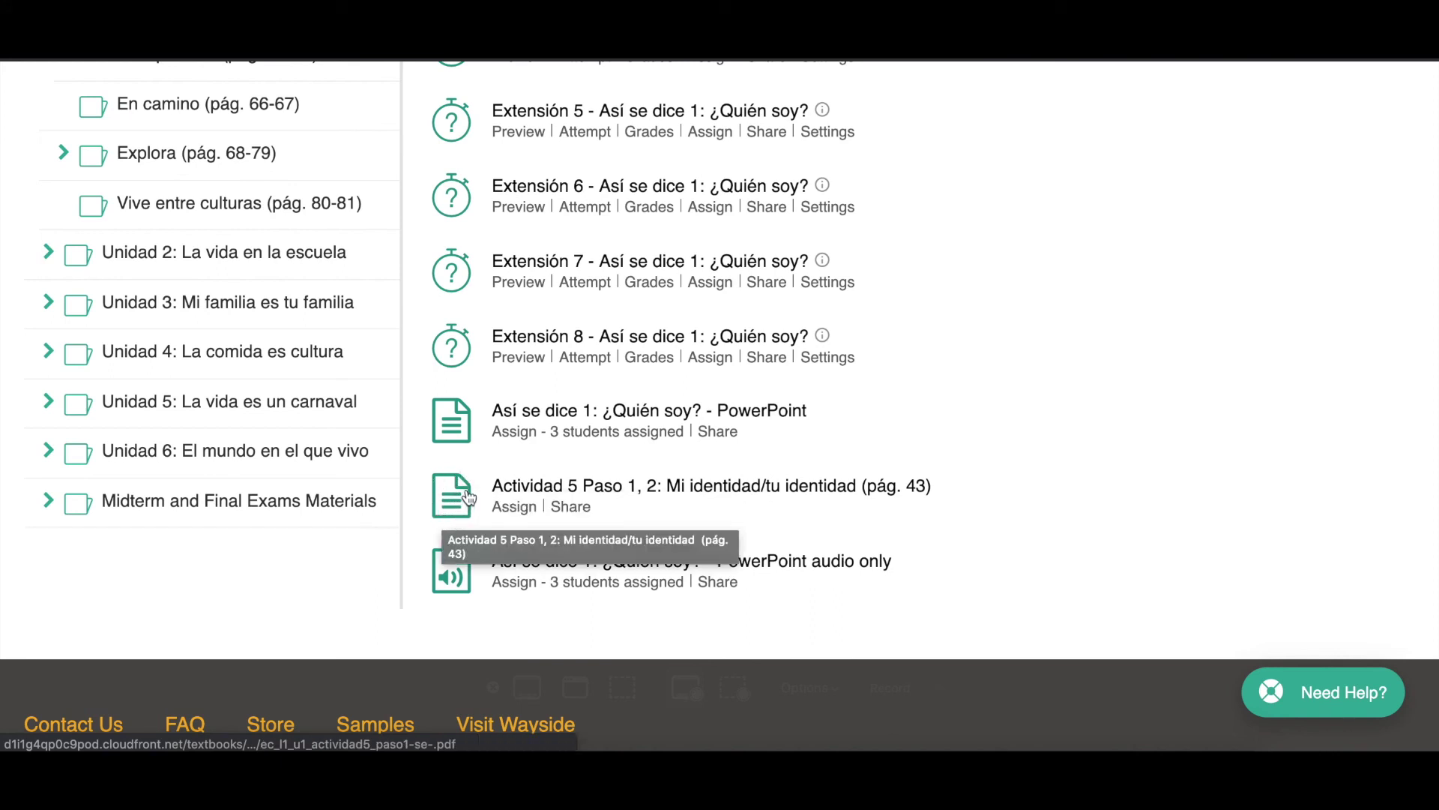
left_click(538, 489)
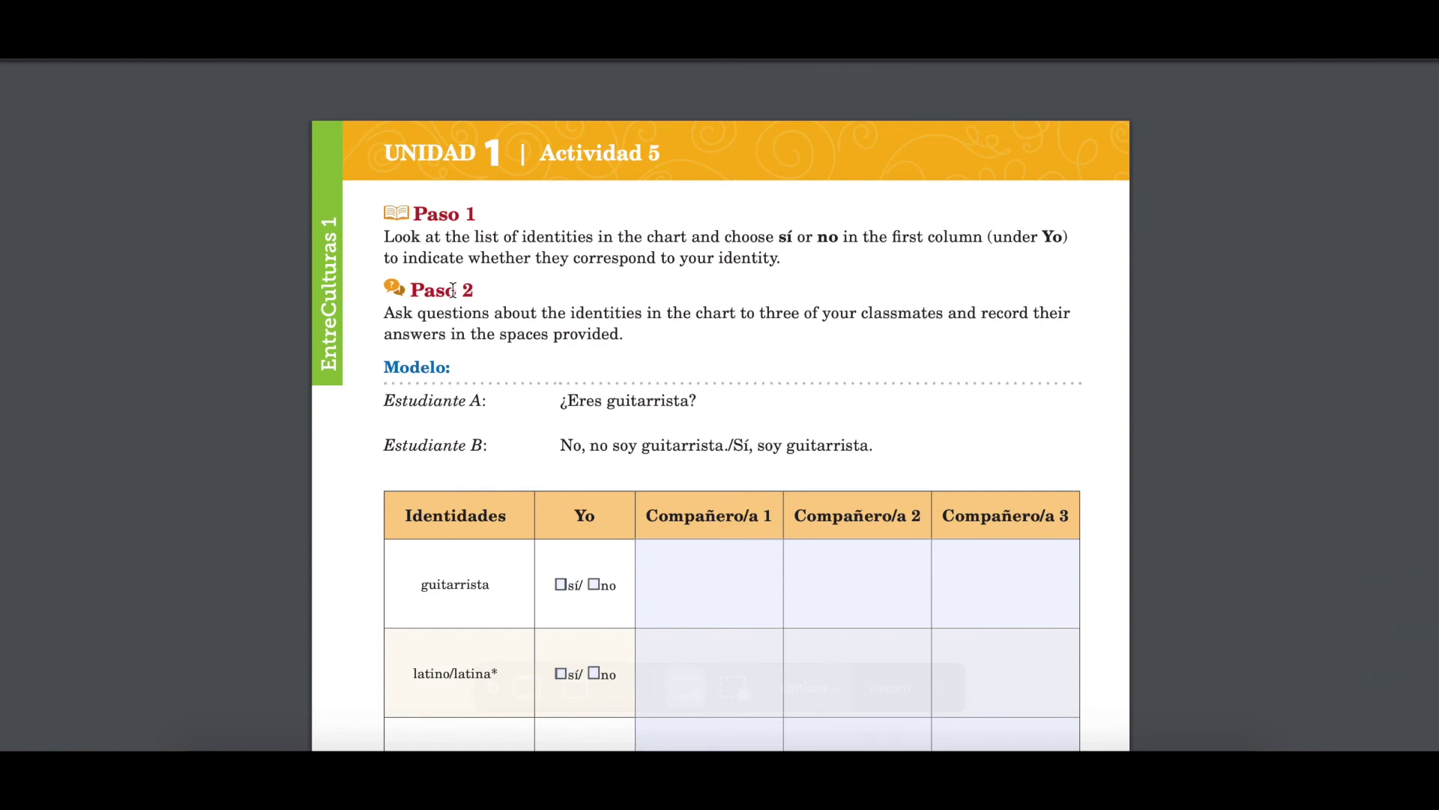
scroll(608, 481, "down", 2)
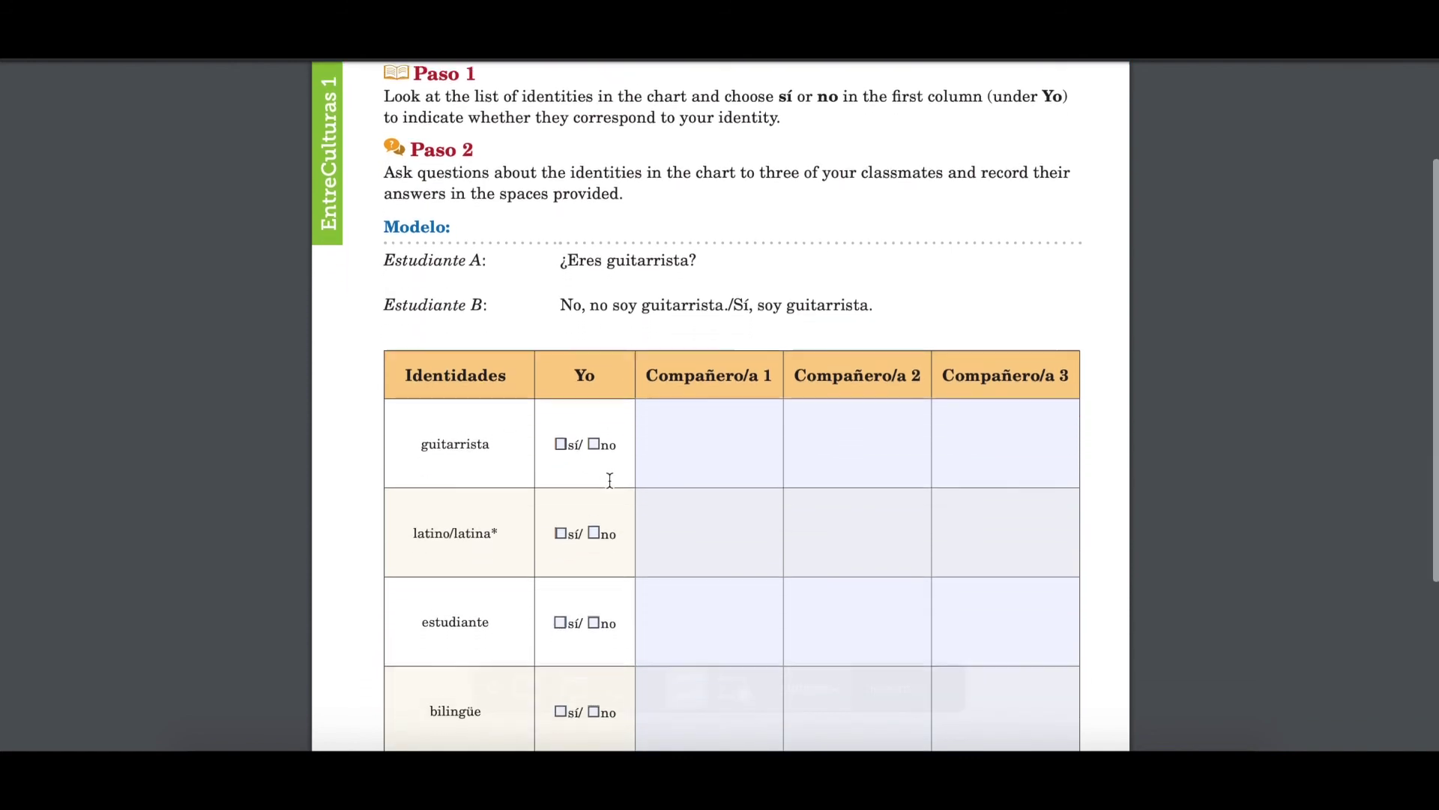
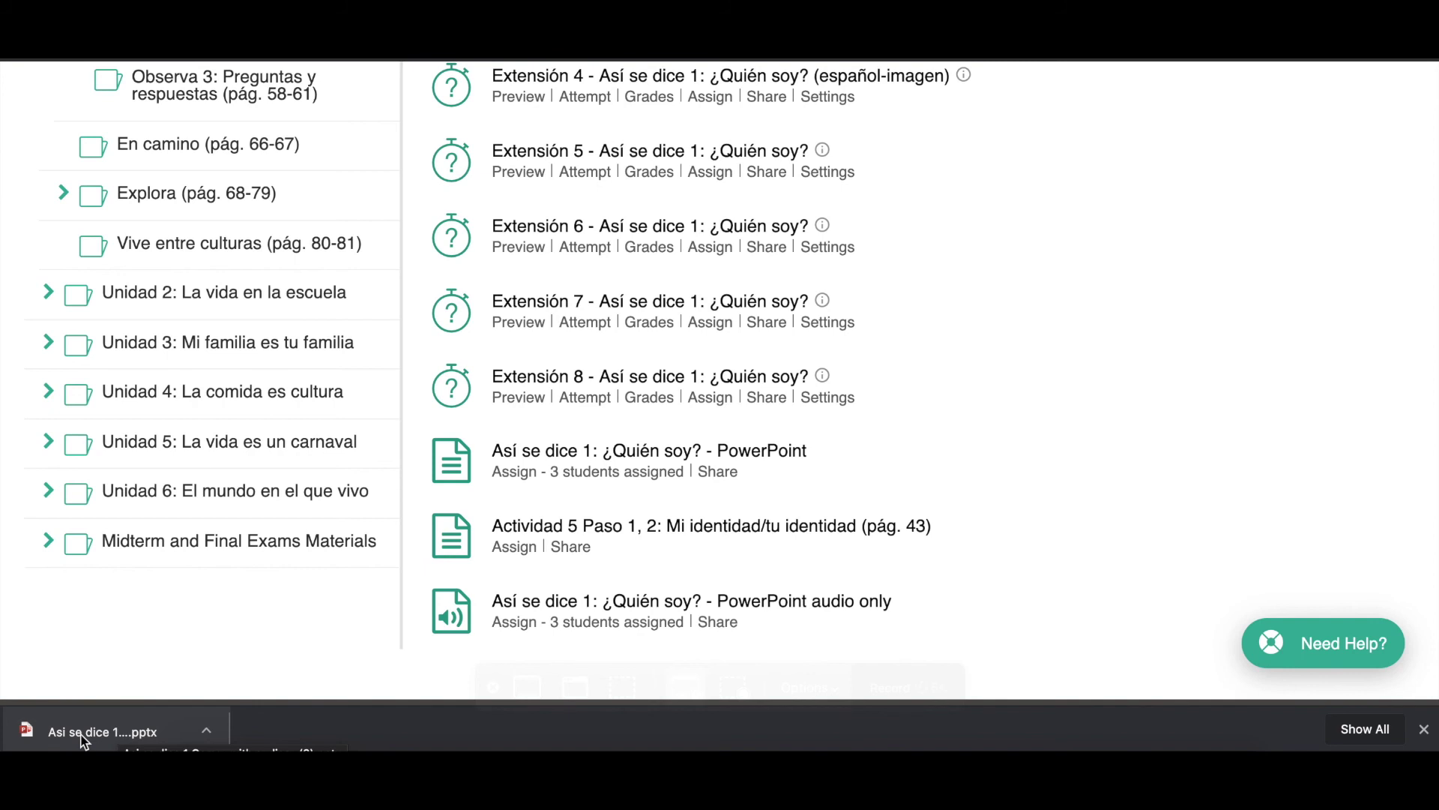
- Dismiss the downloads bar and open the resource Así se dice 1: ¿Quién soy? - PowerPoint audio only to examine its related items
left_click(1424, 729)
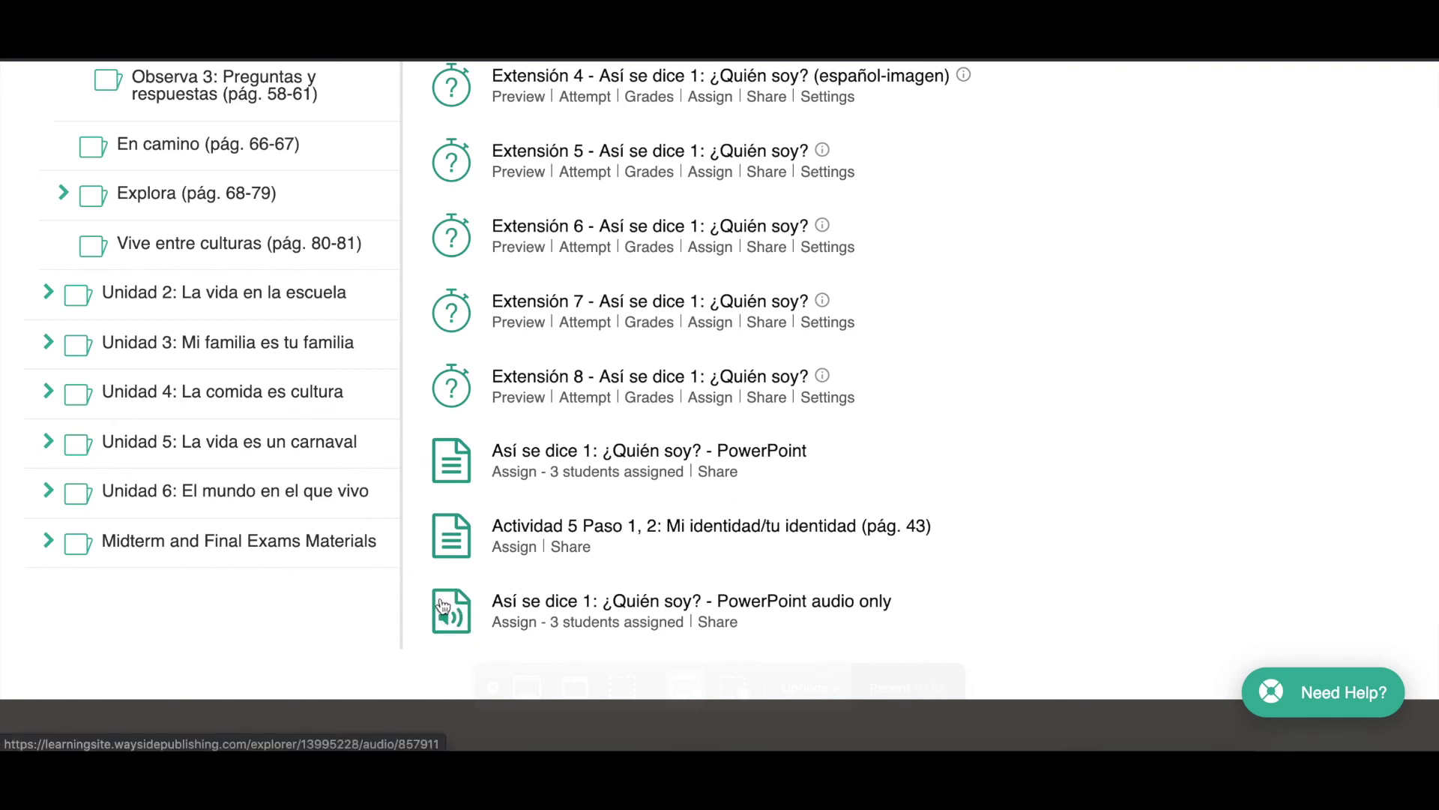
left_click(555, 600)
scroll(553, 597, "down", 3)
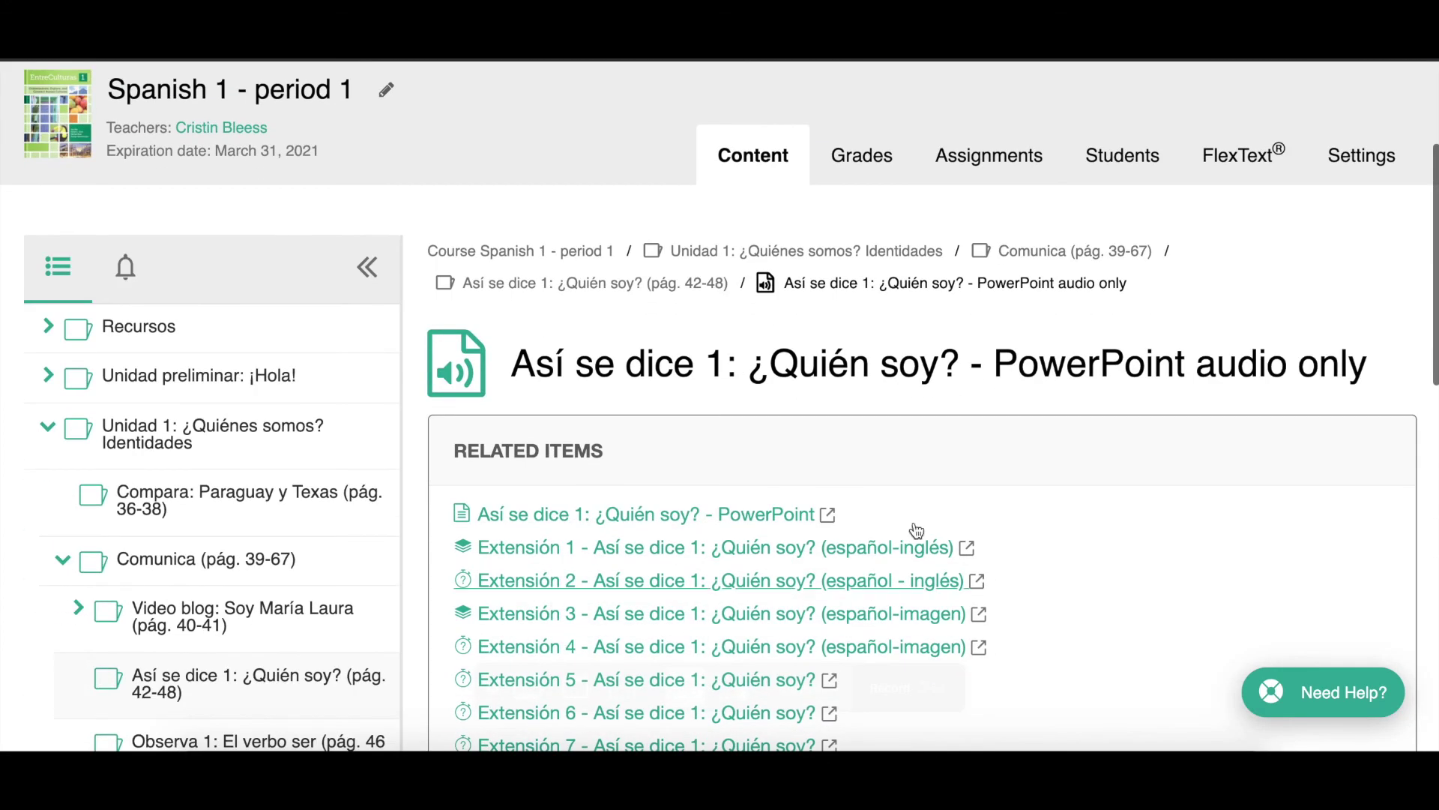
scroll(725, 504, "down", 5)
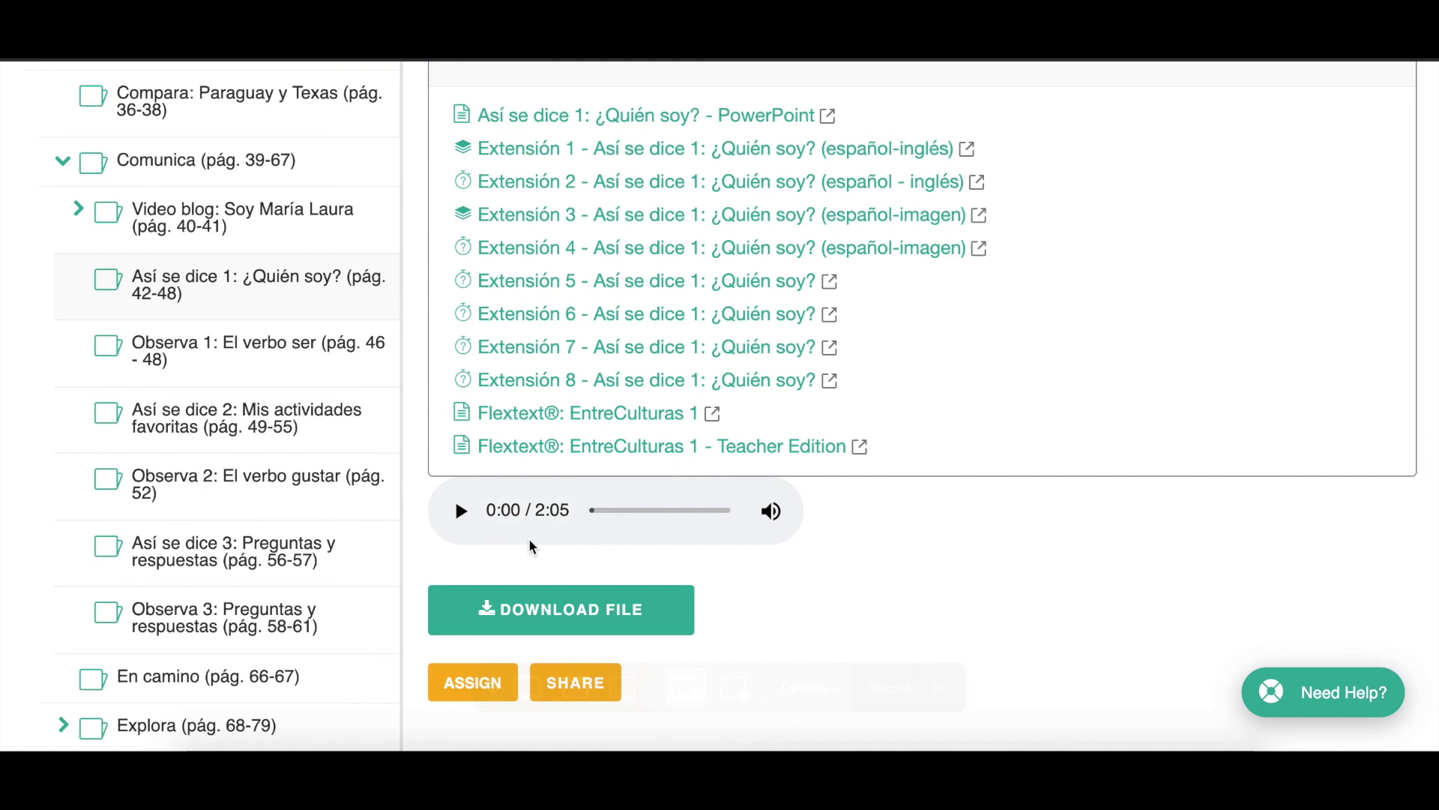
- Play the first two seconds of the audio recording, pause it, and look over the resource's options and related items
left_click(457, 517)
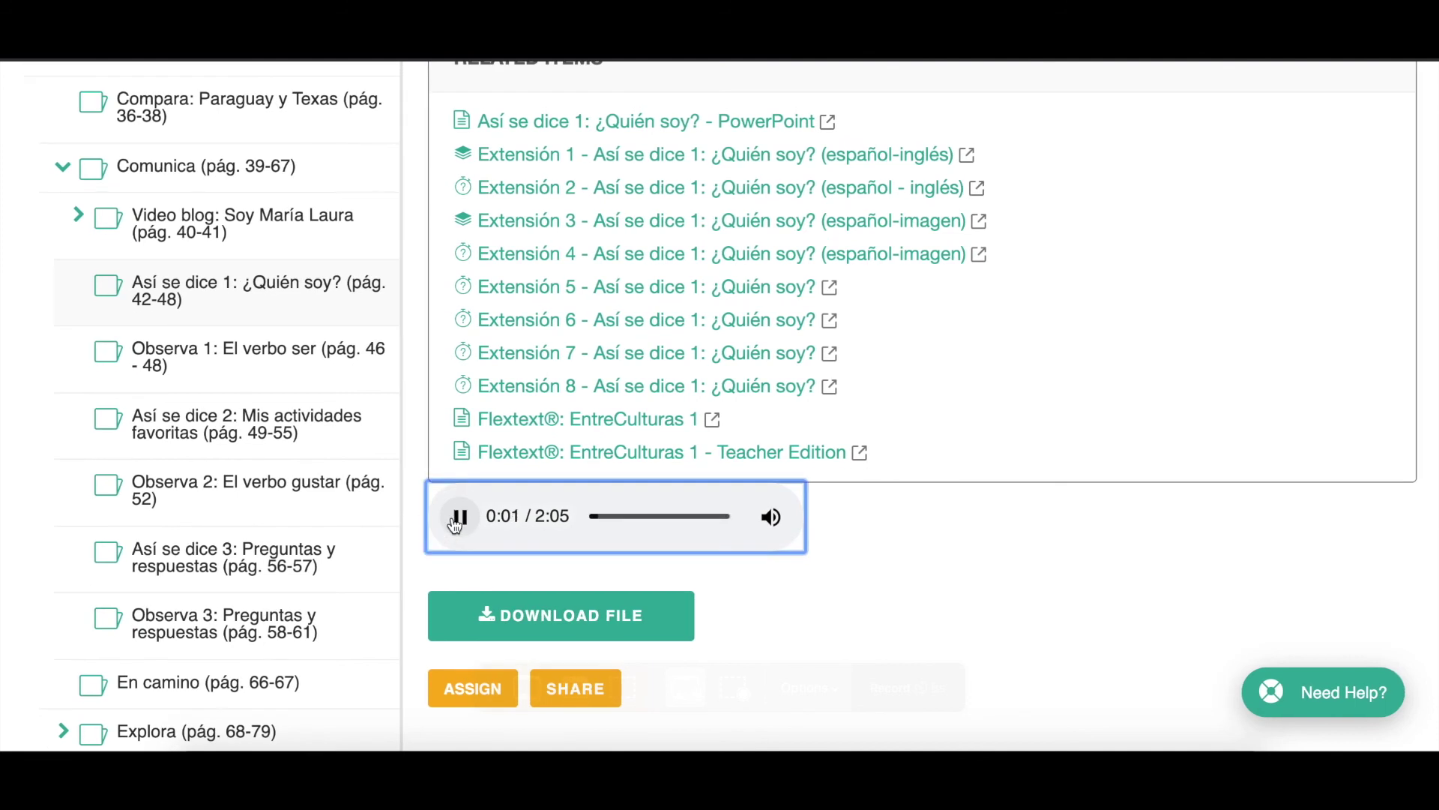
left_click(457, 521)
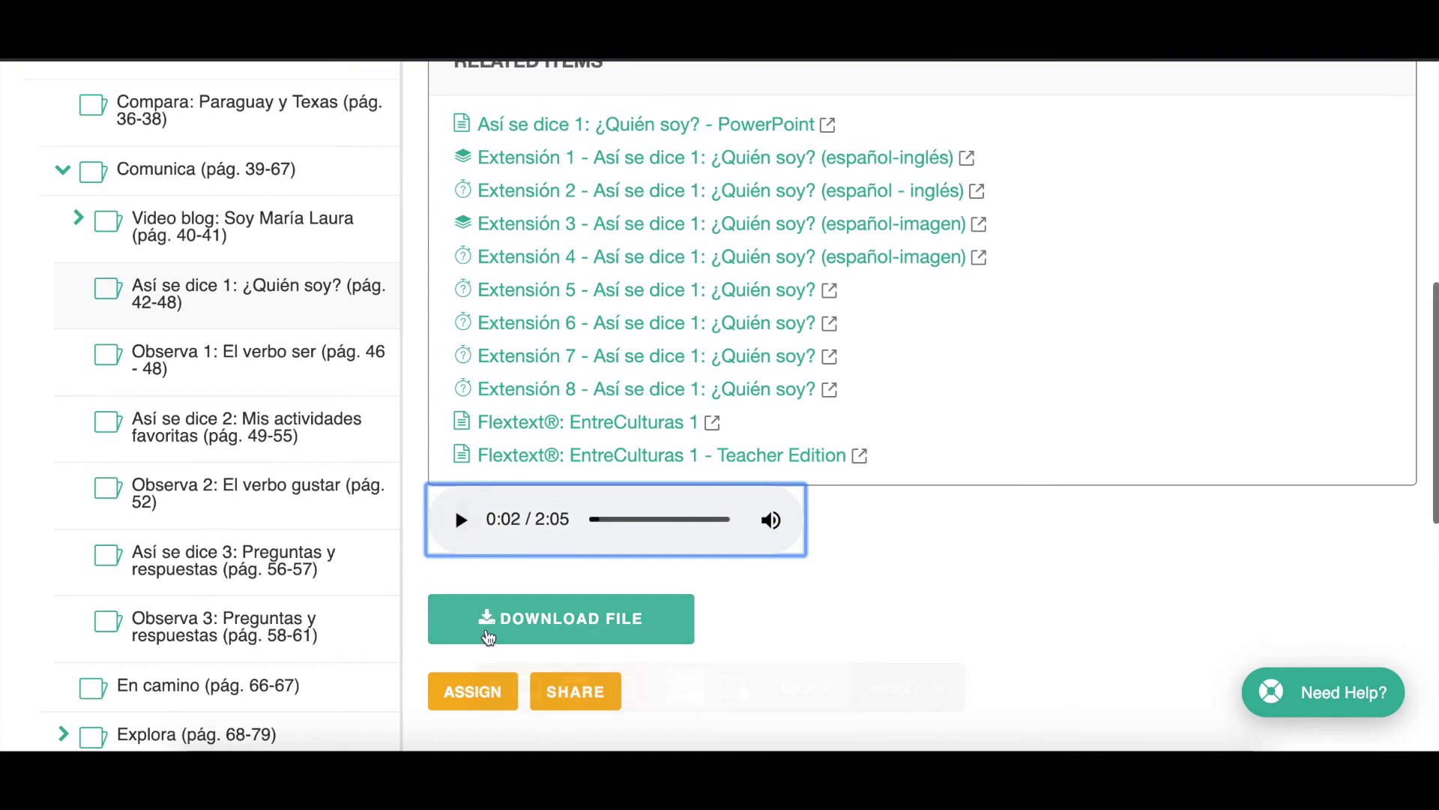
scroll(489, 640, "down", 1)
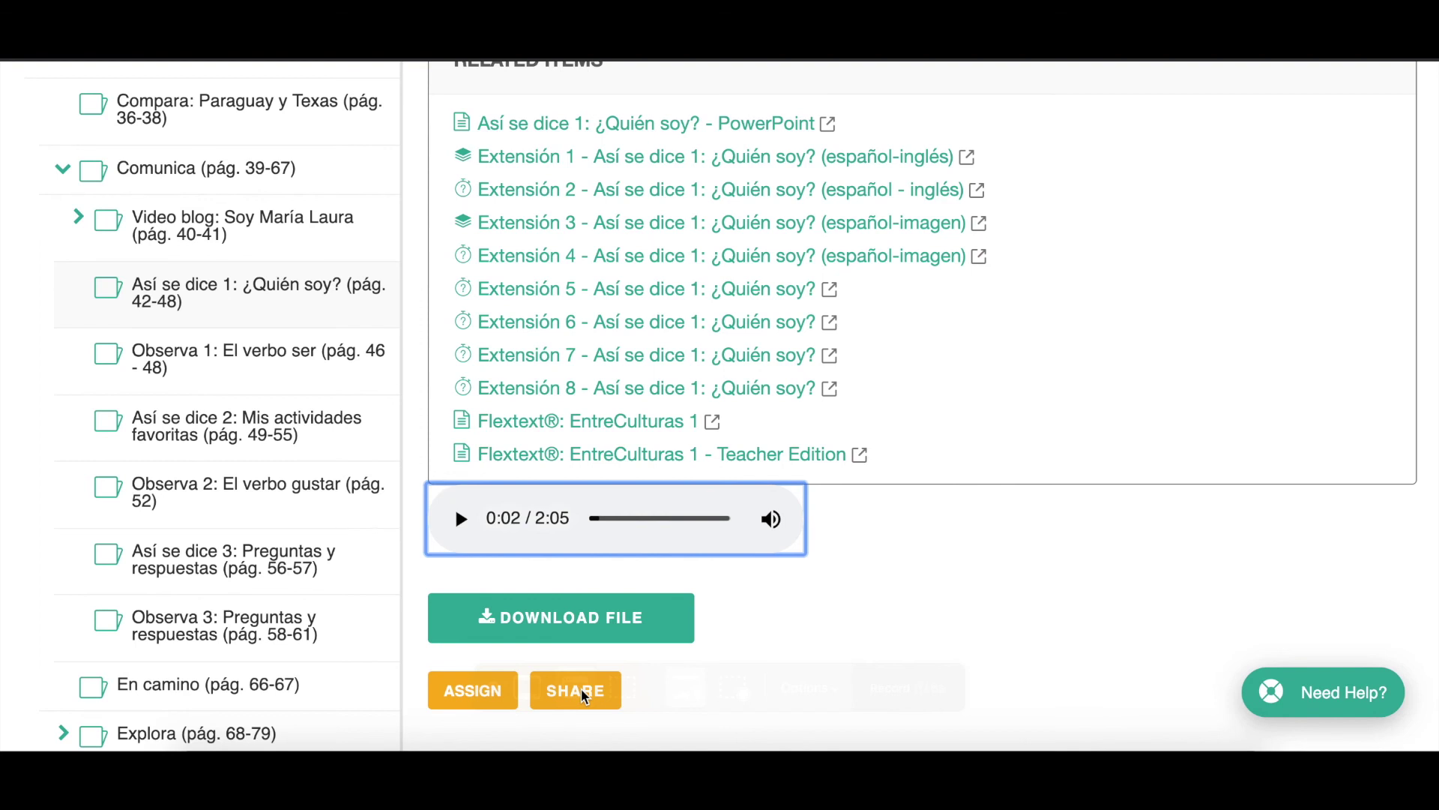
scroll(781, 655, "up", 5)
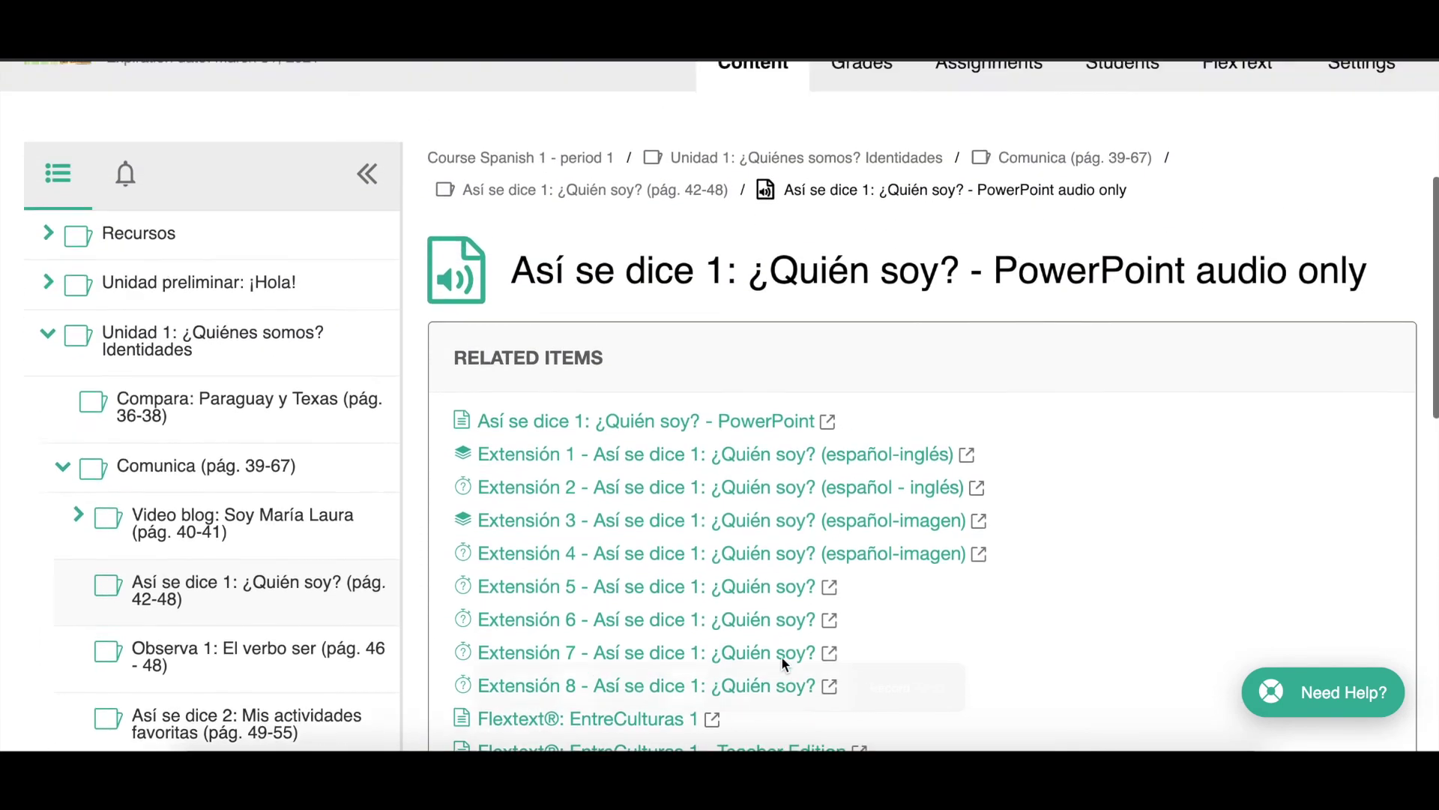
- From Comunica (pág. 39-67), open the folder Observa 1: El verbo ser (pág. 46 - 48) and look through its activities and resources
scroll(781, 655, "up", 1)
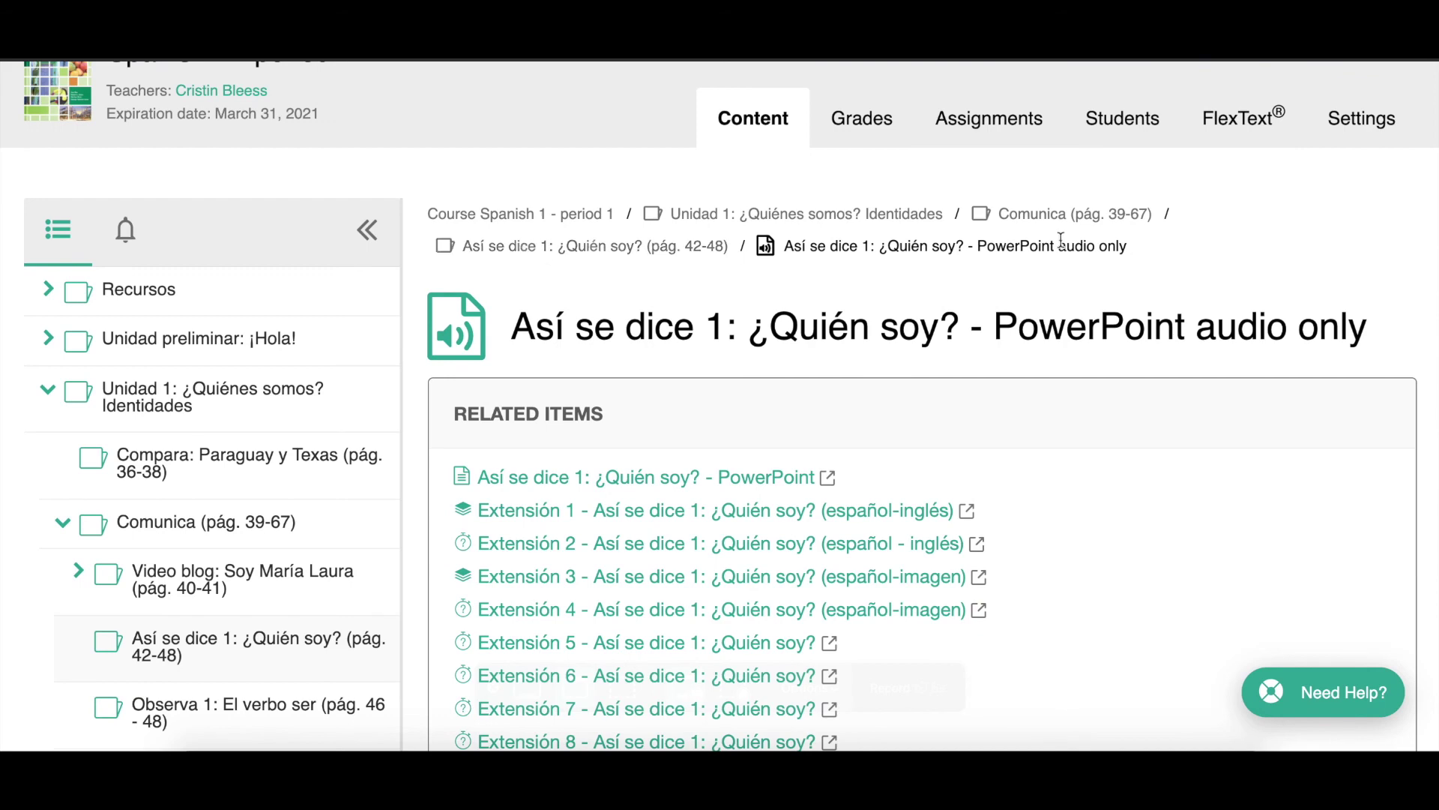
left_click(1033, 214)
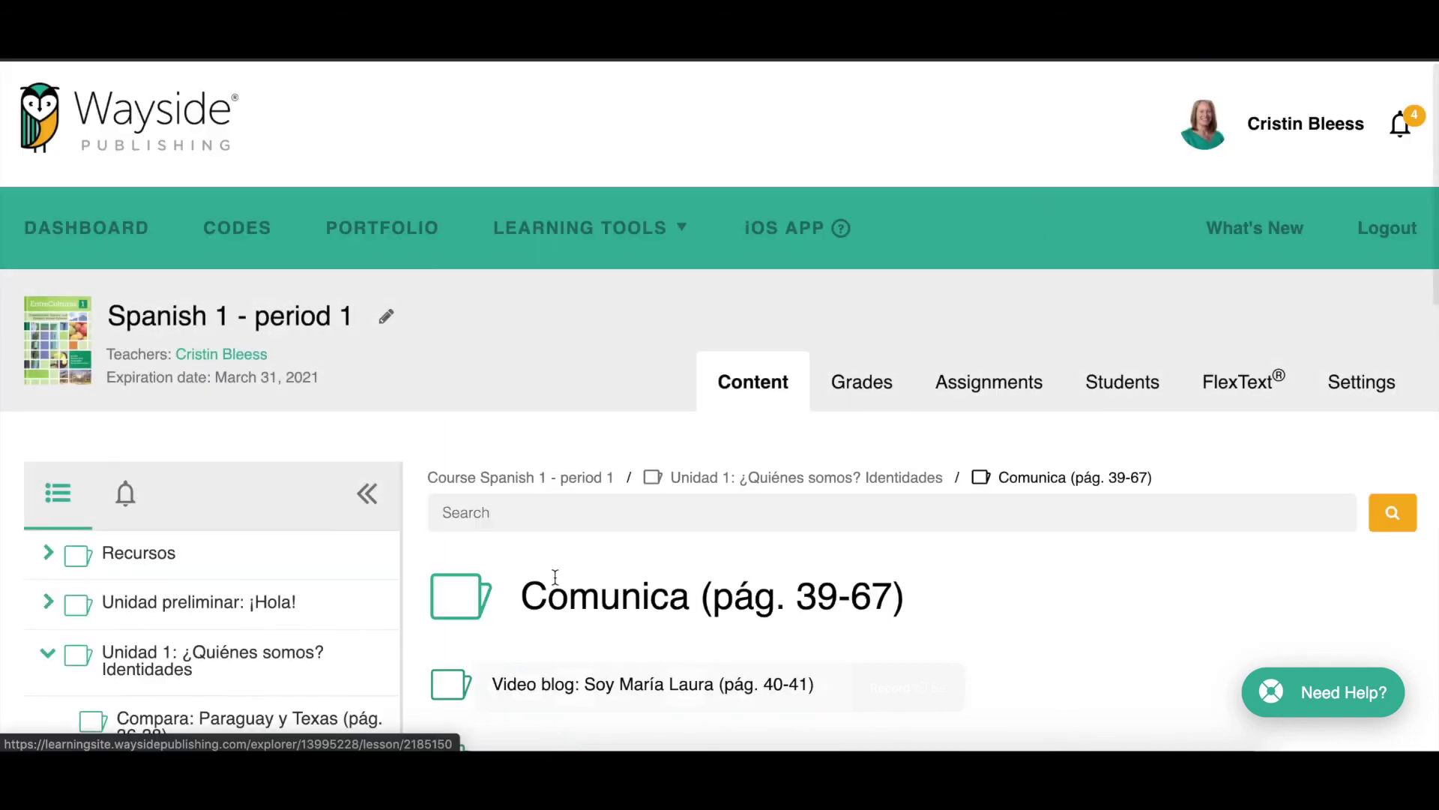
scroll(555, 576, "down", 7)
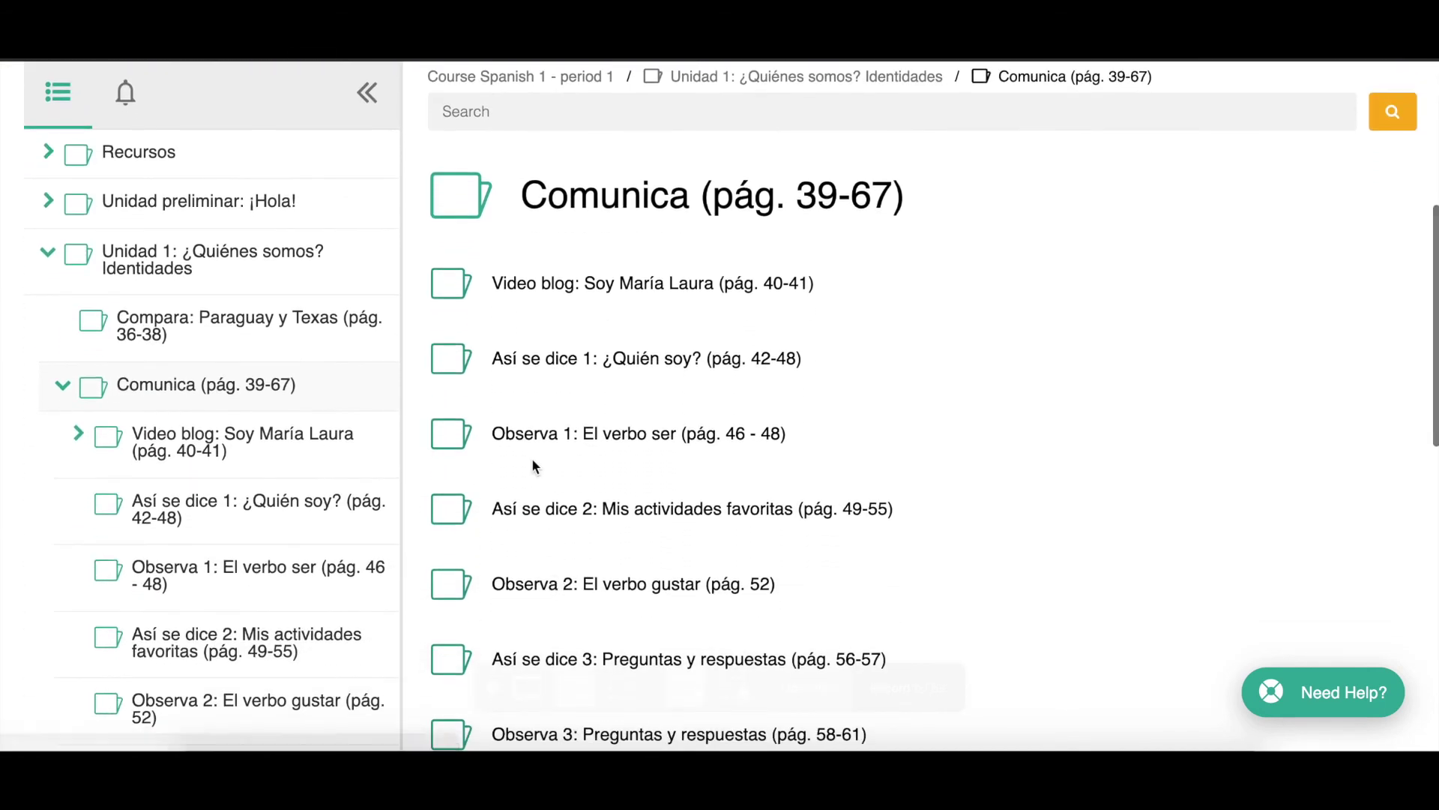
left_click(531, 438)
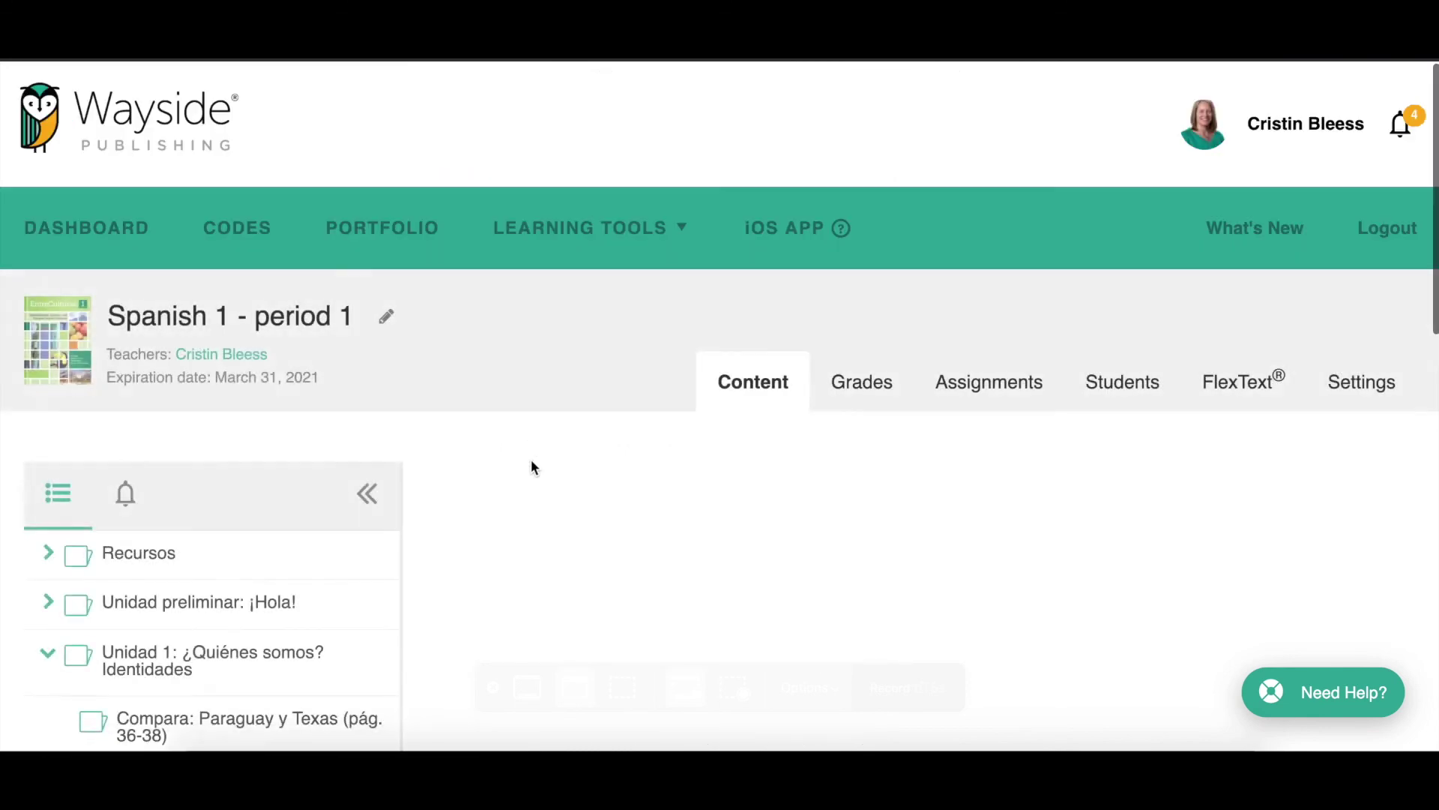
scroll(586, 548, "down", 6)
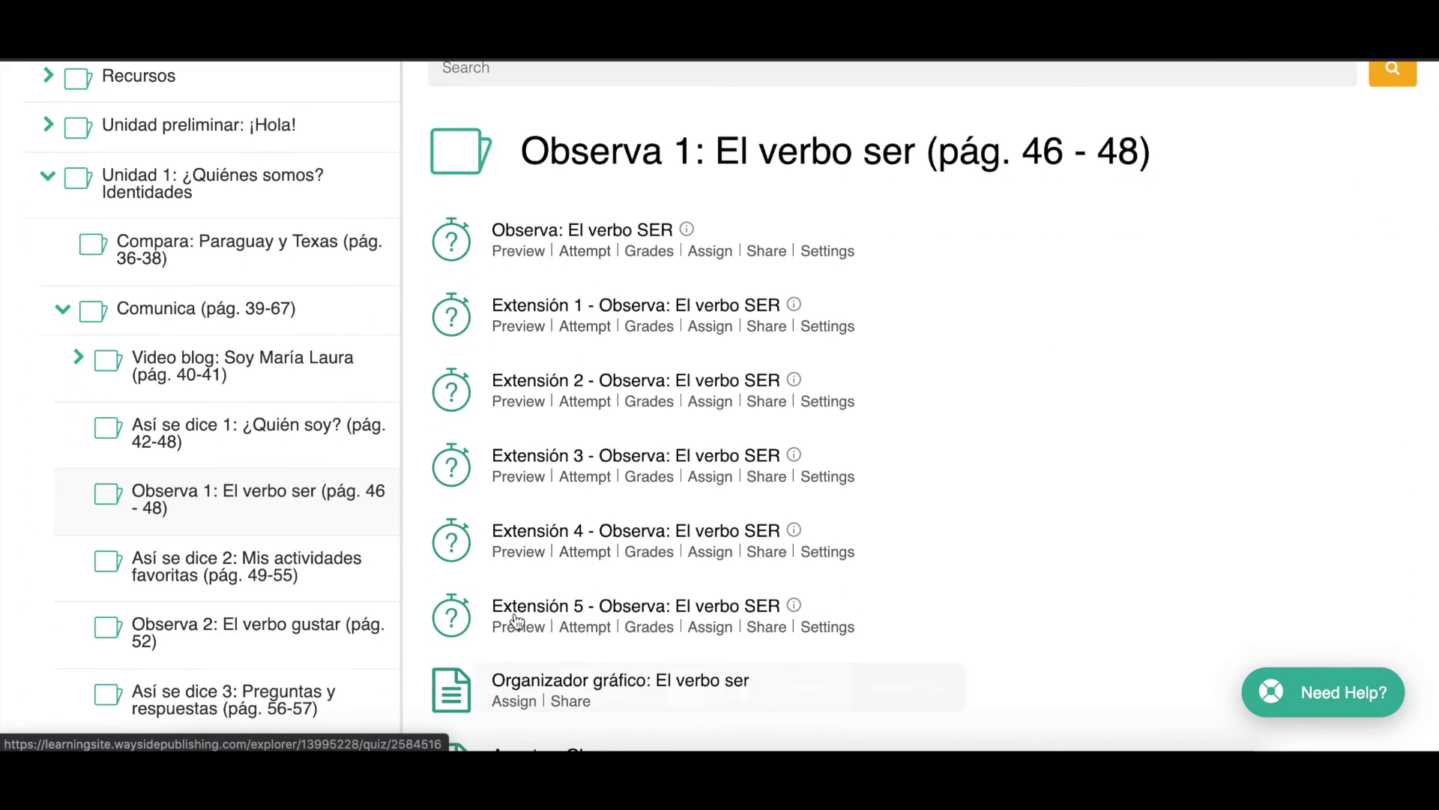
scroll(545, 598, "down", 4)
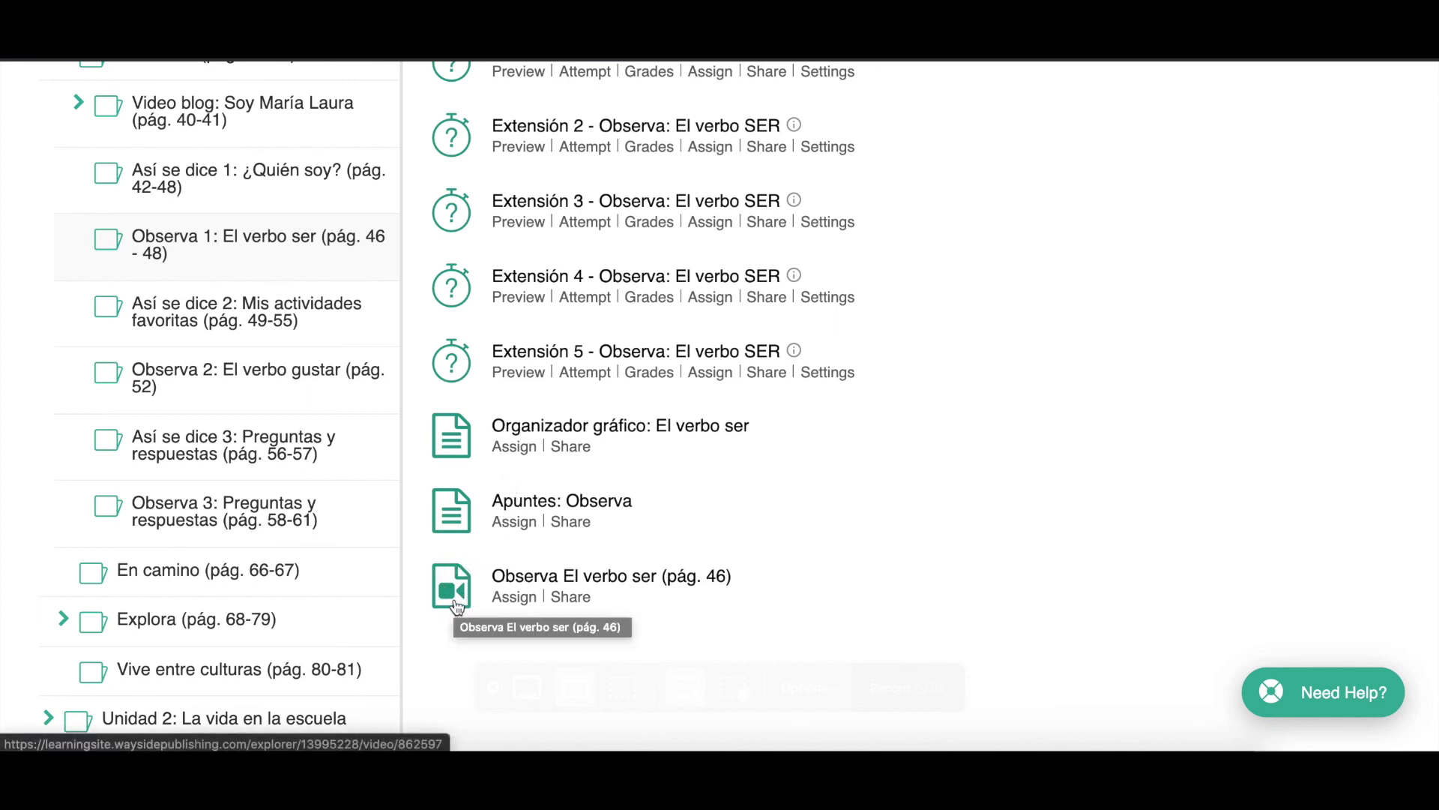
- Open the video Observa El verbo ser (pág. 46) and look over its related items and player
left_click(510, 577)
scroll(511, 584, "down", 5)
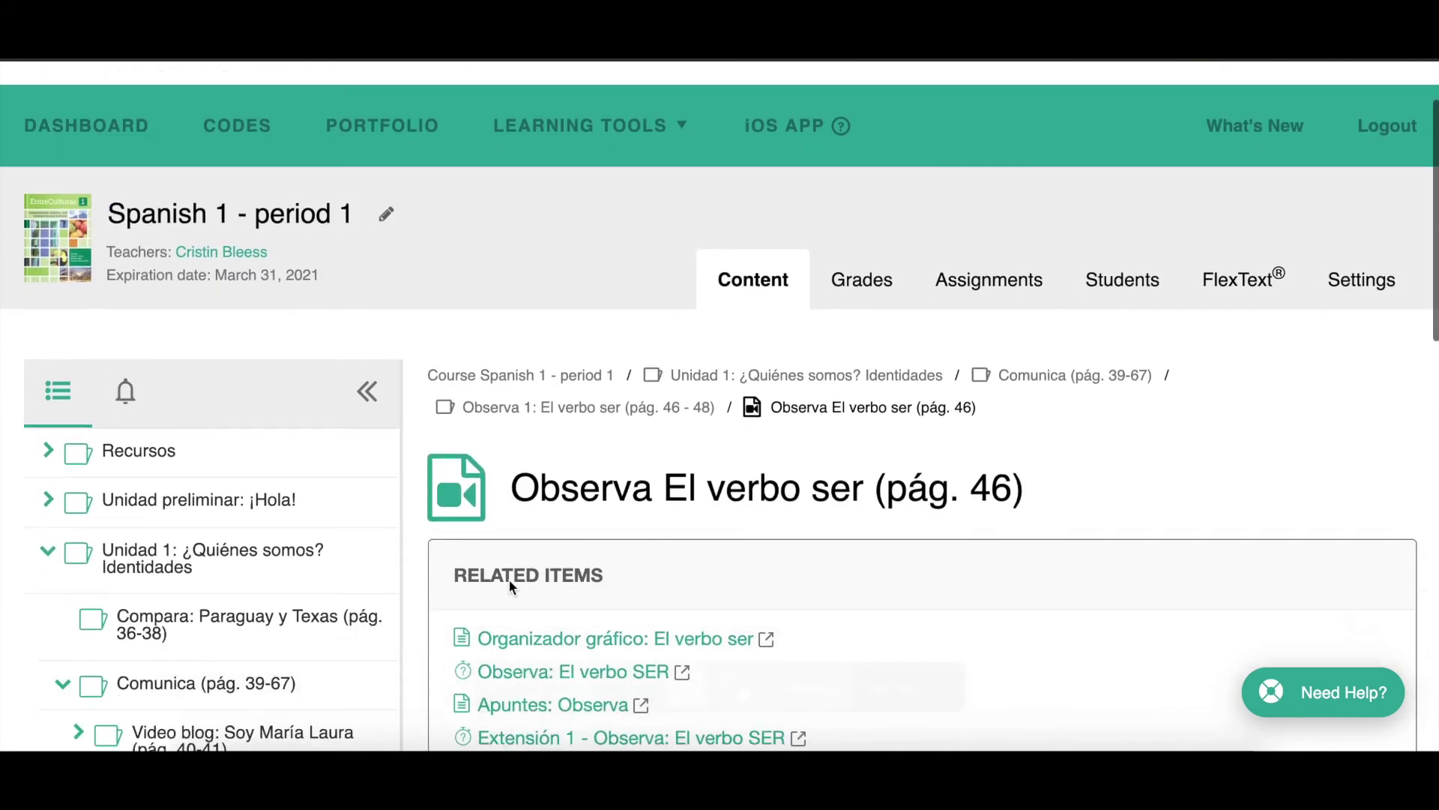
scroll(510, 582, "down", 5)
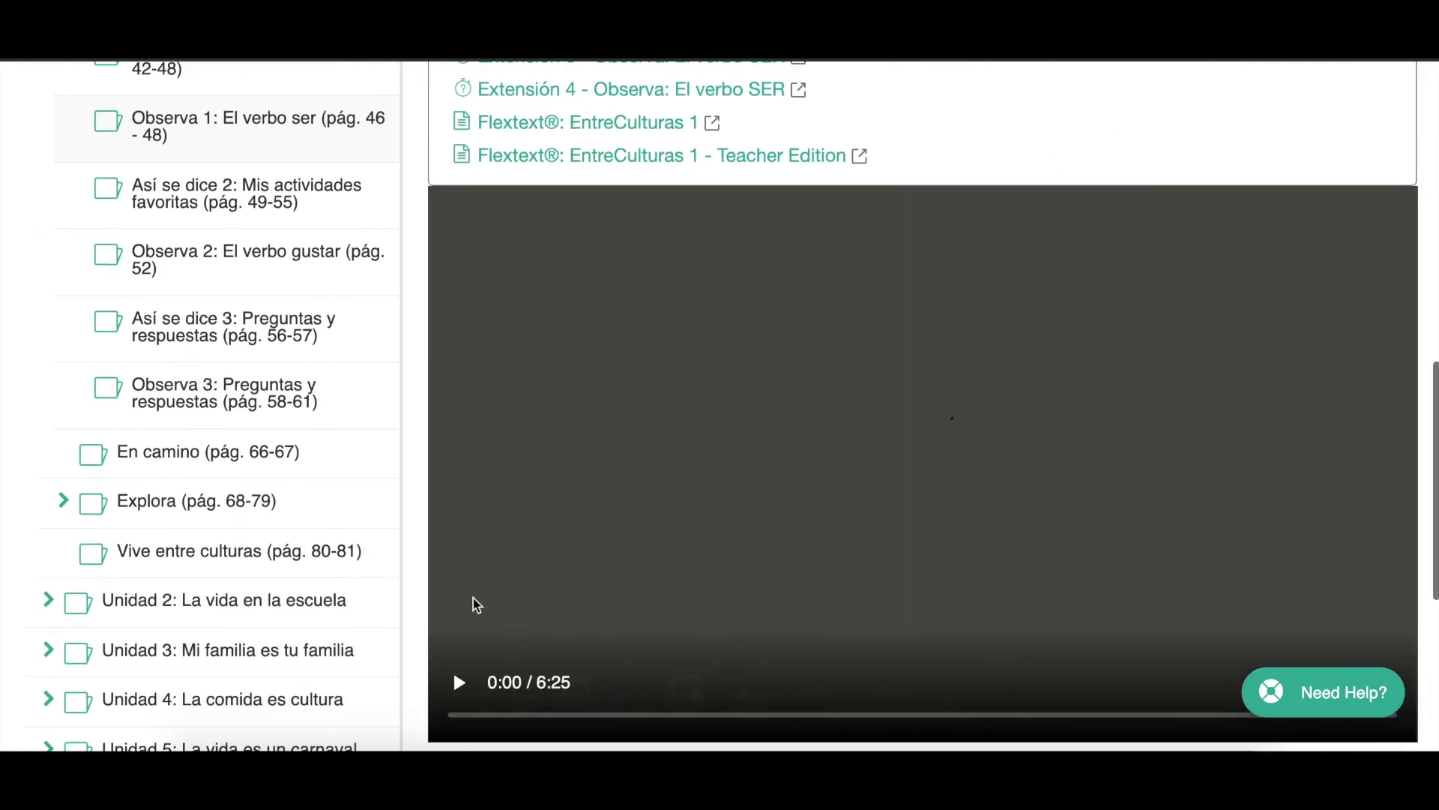
scroll(463, 675, "down", 1)
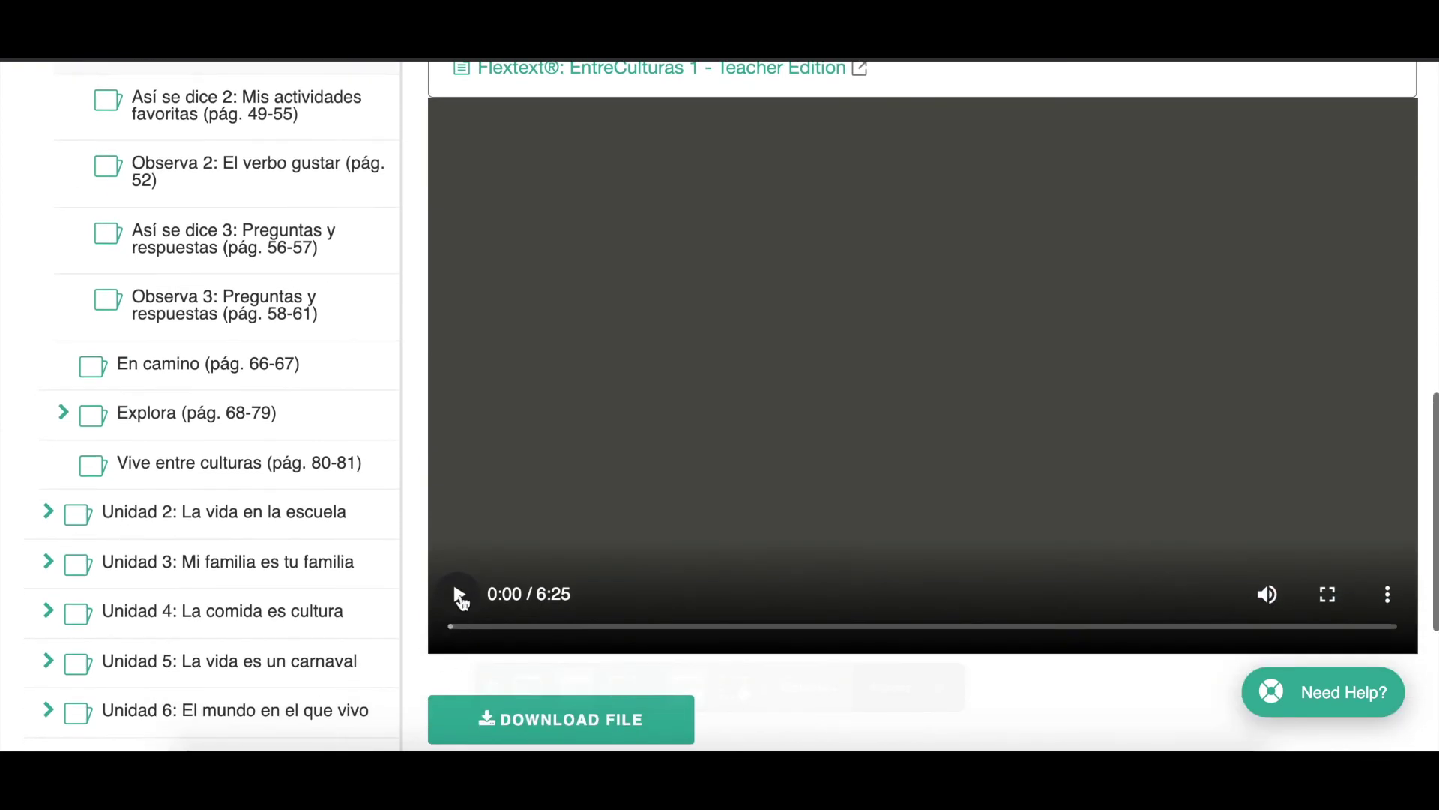
- Play the first second of the Observa 1 video, pause it, and check its playback menu and download option
left_click(459, 596)
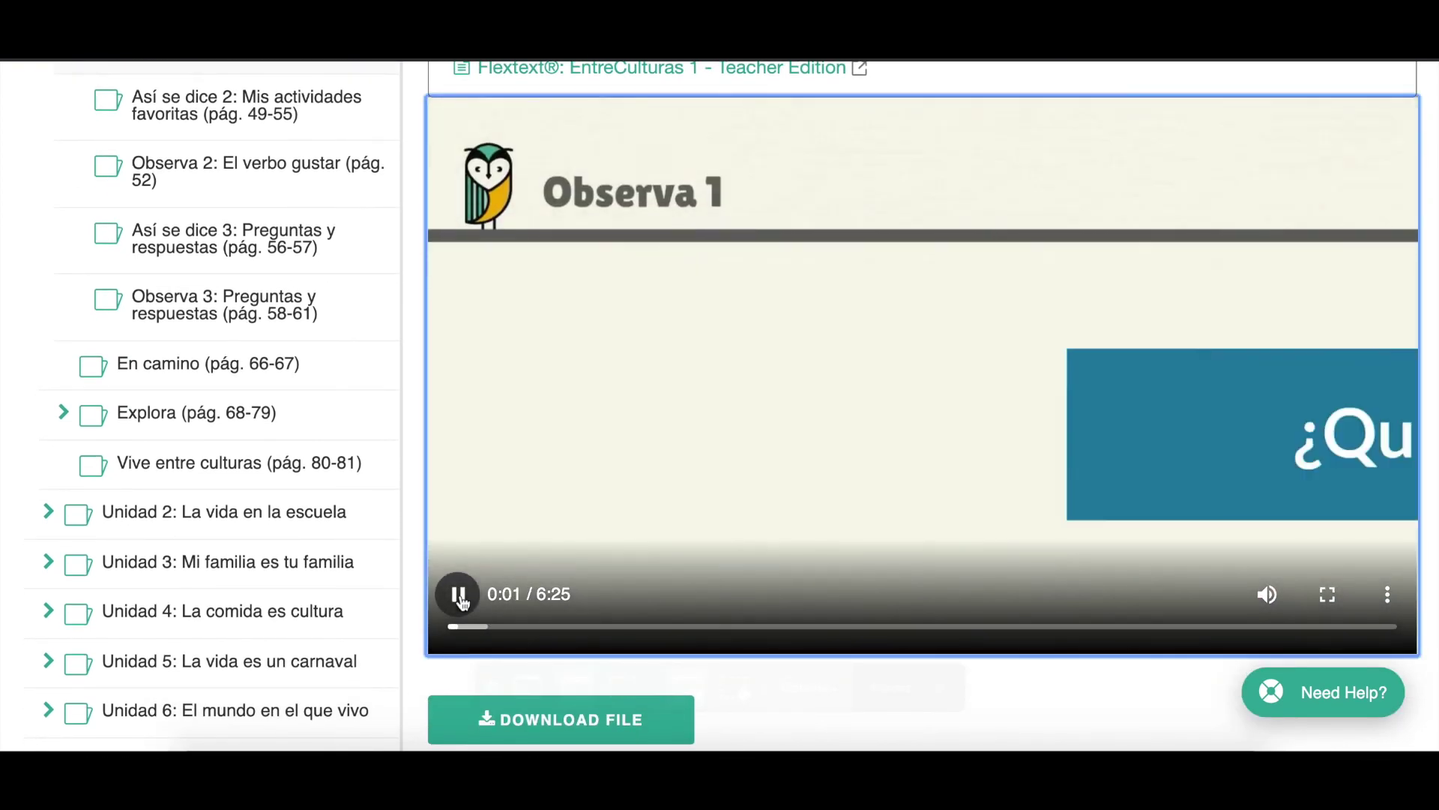
left_click(901, 619)
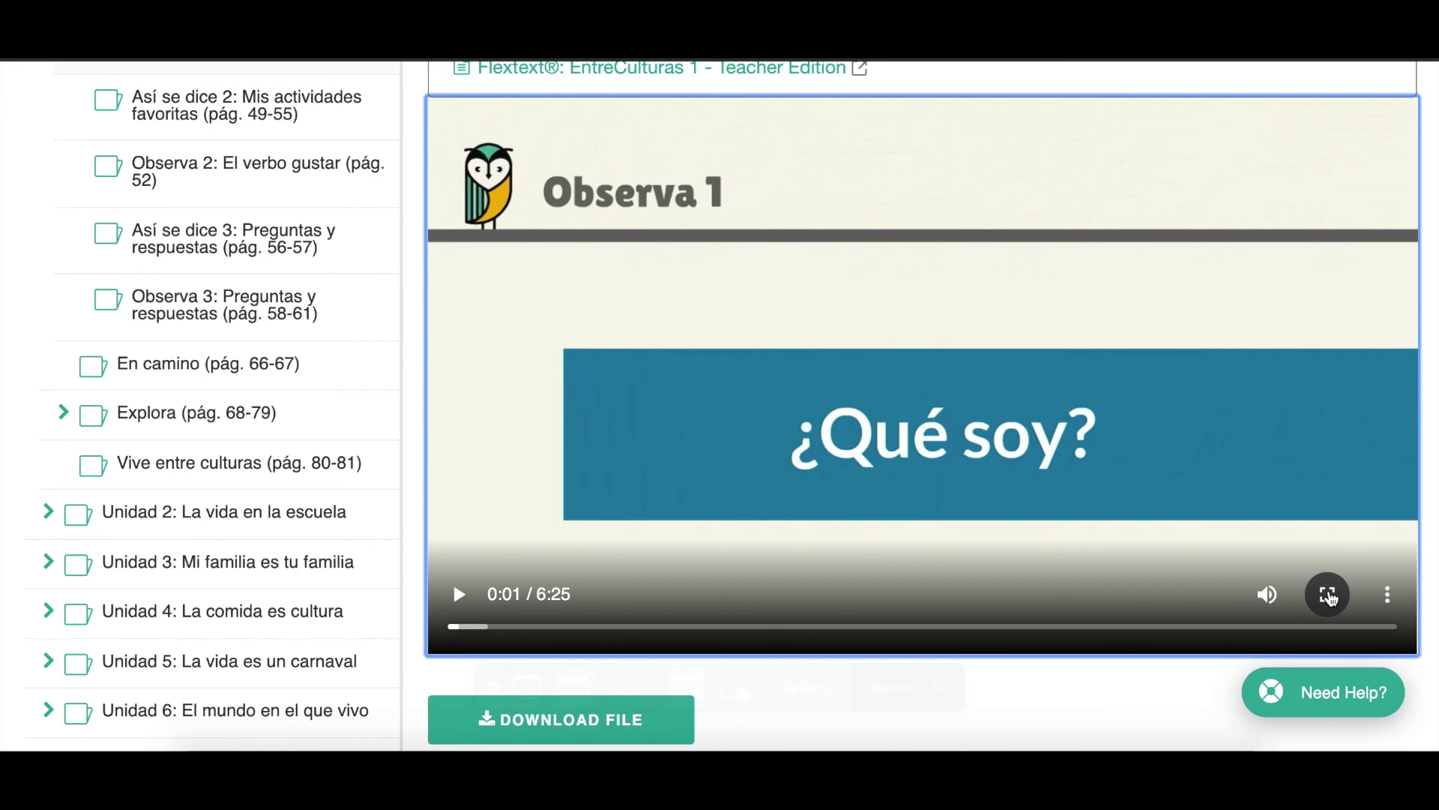
left_click(1388, 596)
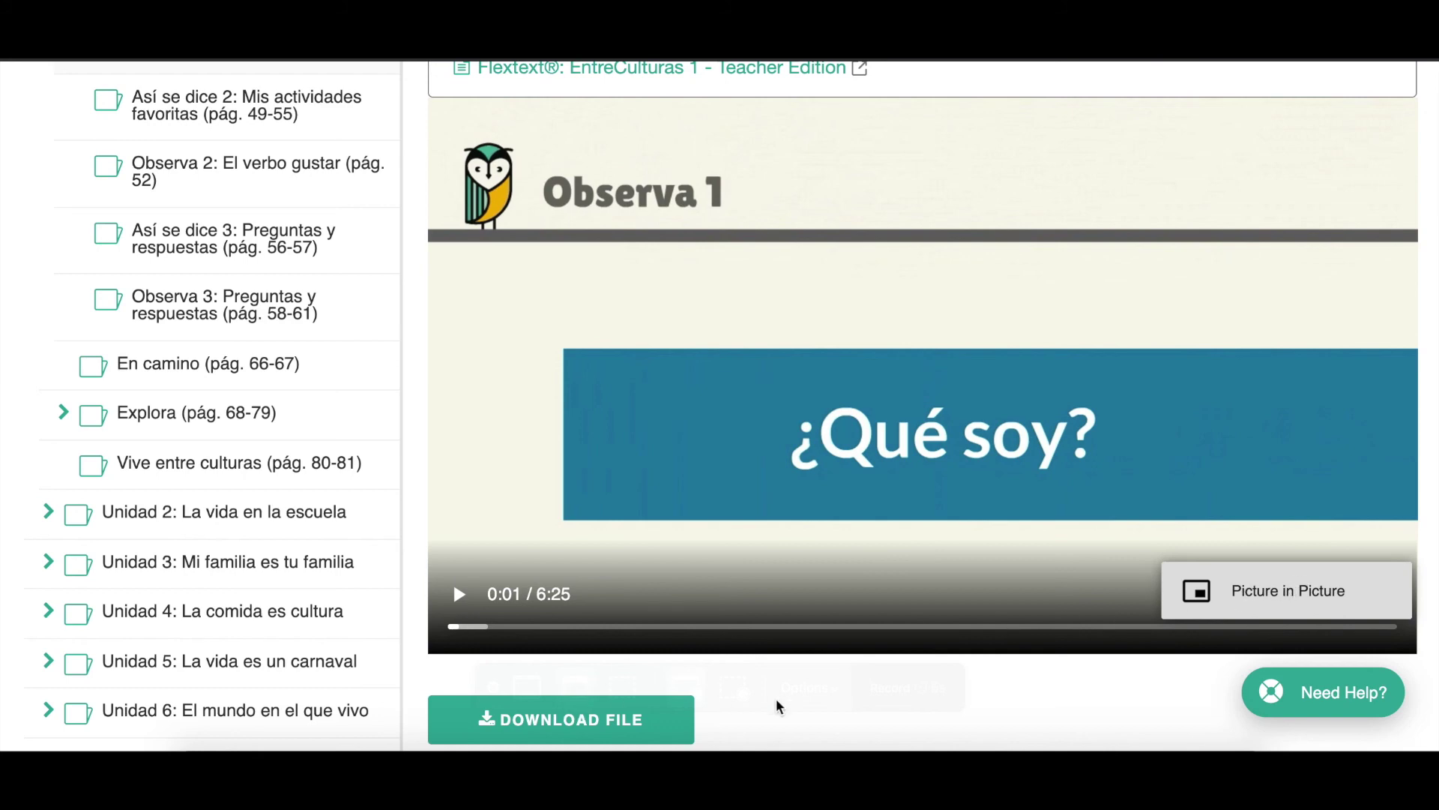
left_click(997, 589)
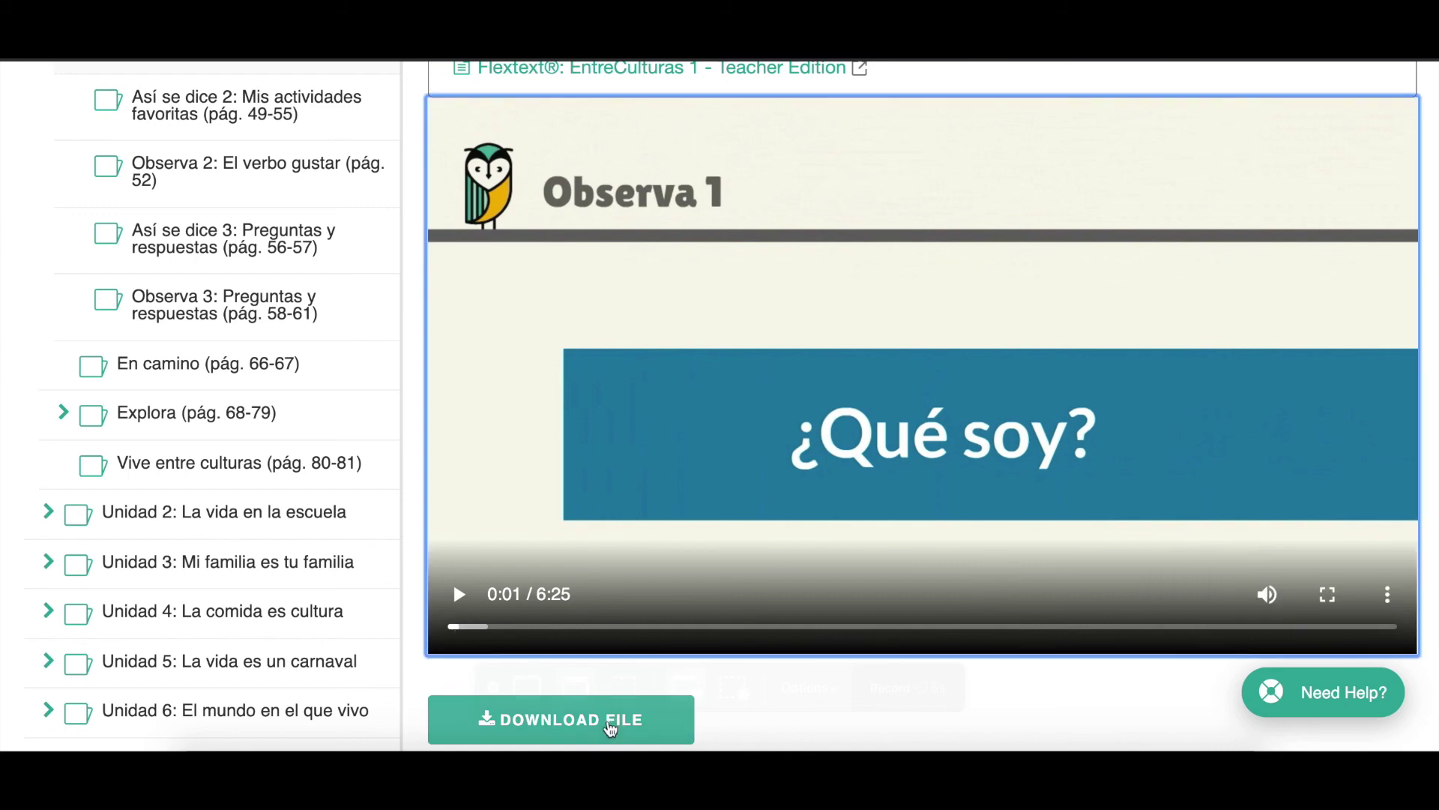
scroll(611, 727, "up", 1)
scroll(611, 720, "down", 2)
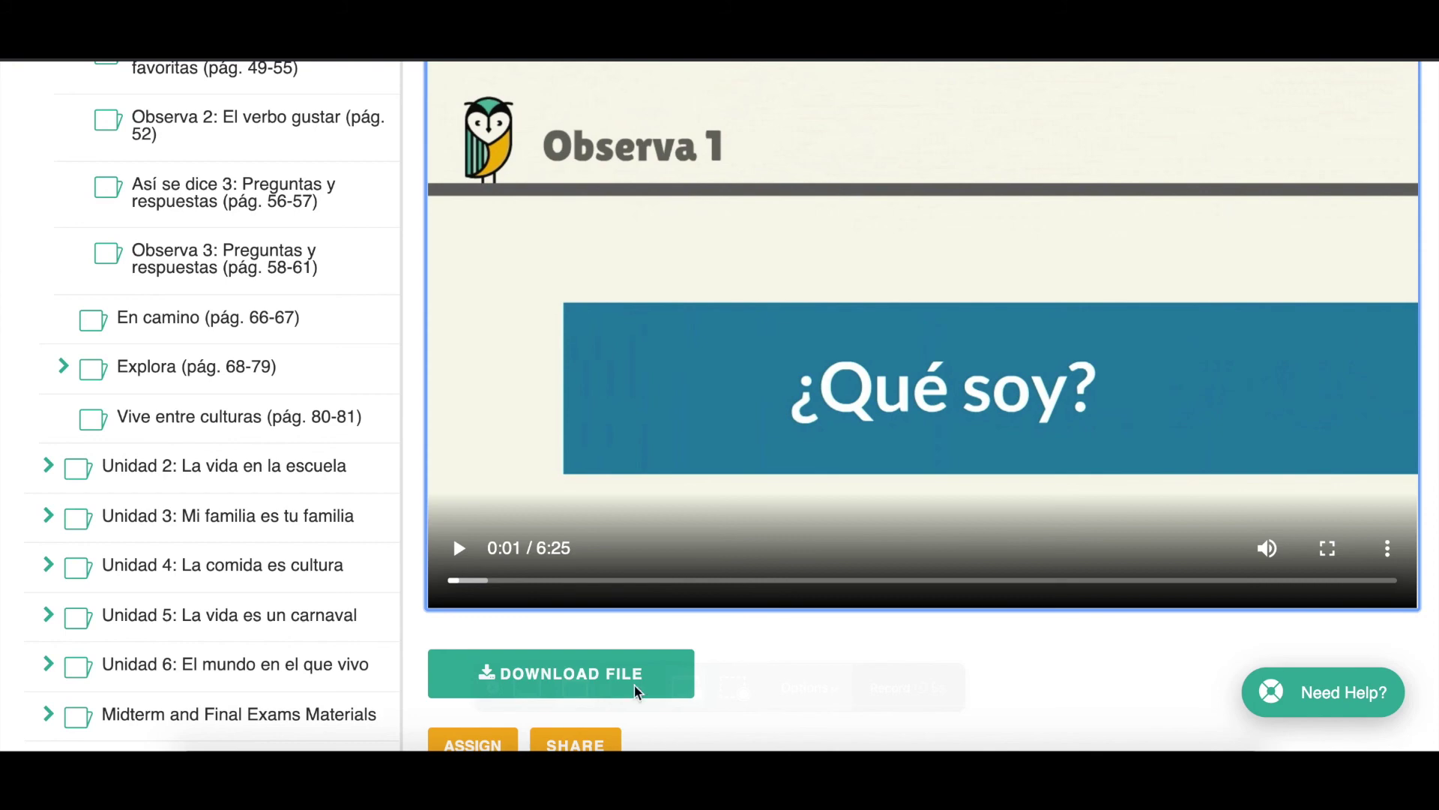
- Return to Comunica (pág. 39-67) and open the page 40 video in the Video blog folder (pág. 40-41)
scroll(1055, 641, "up", 9)
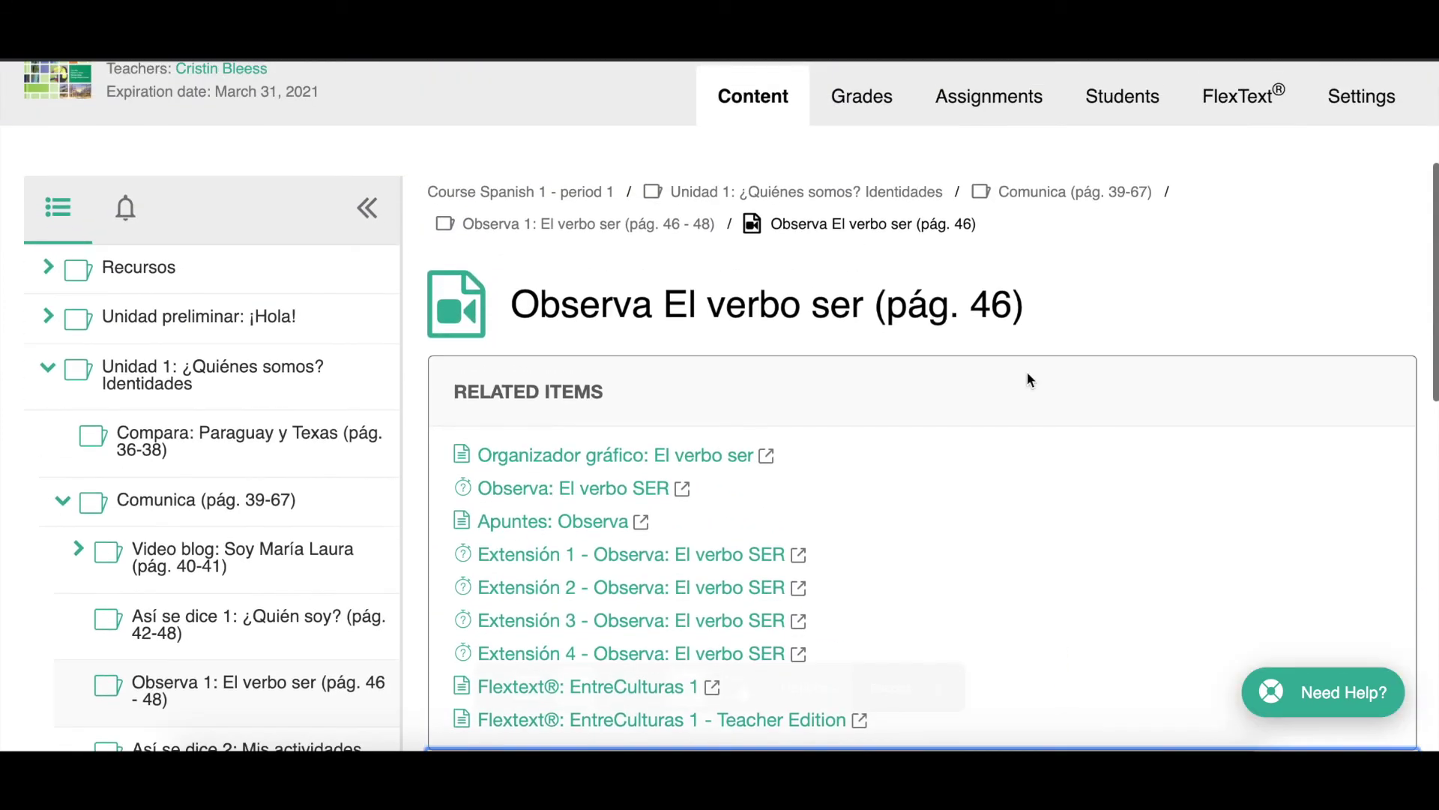
left_click(1049, 193)
scroll(880, 491, "down", 3)
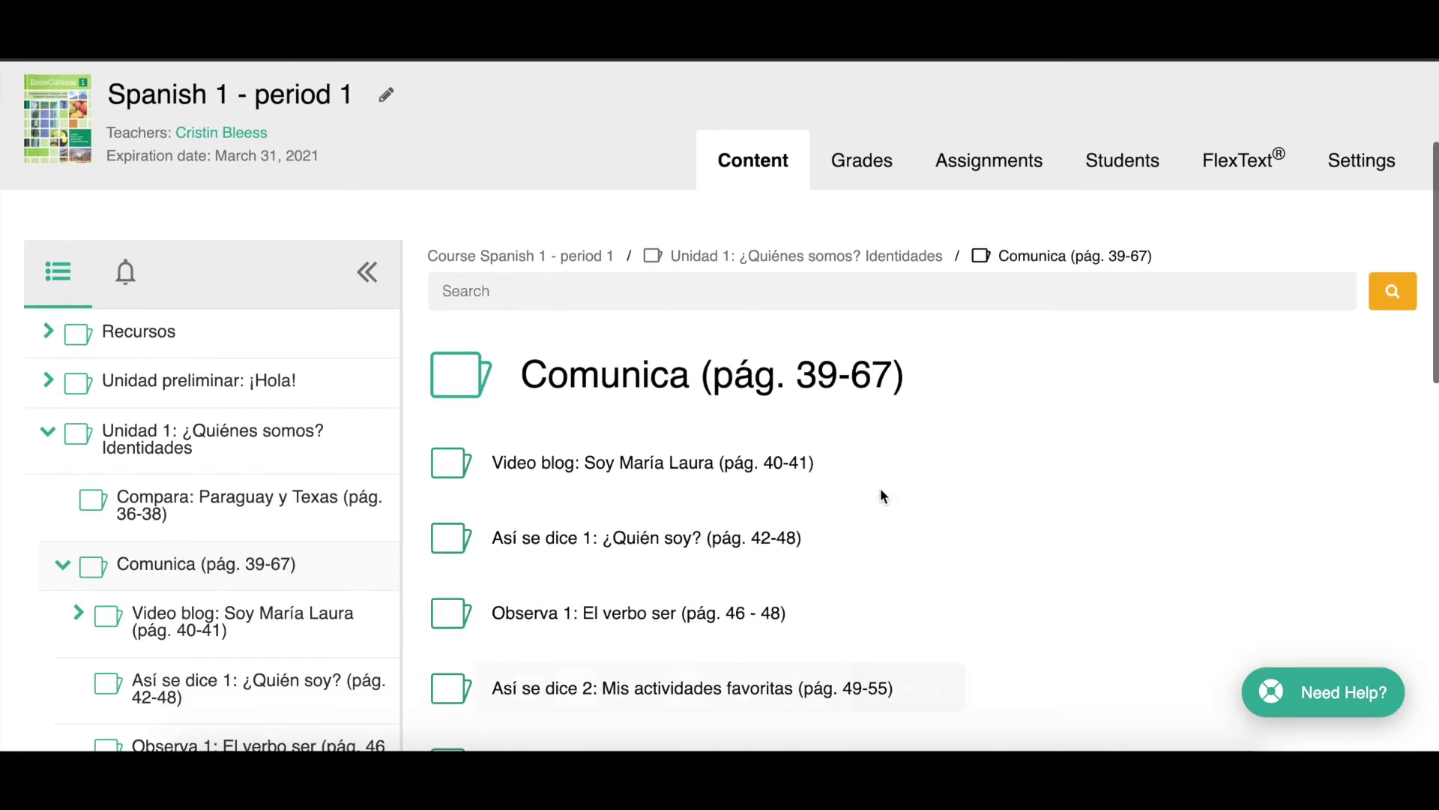
scroll(843, 480, "down", 1)
left_click(652, 360)
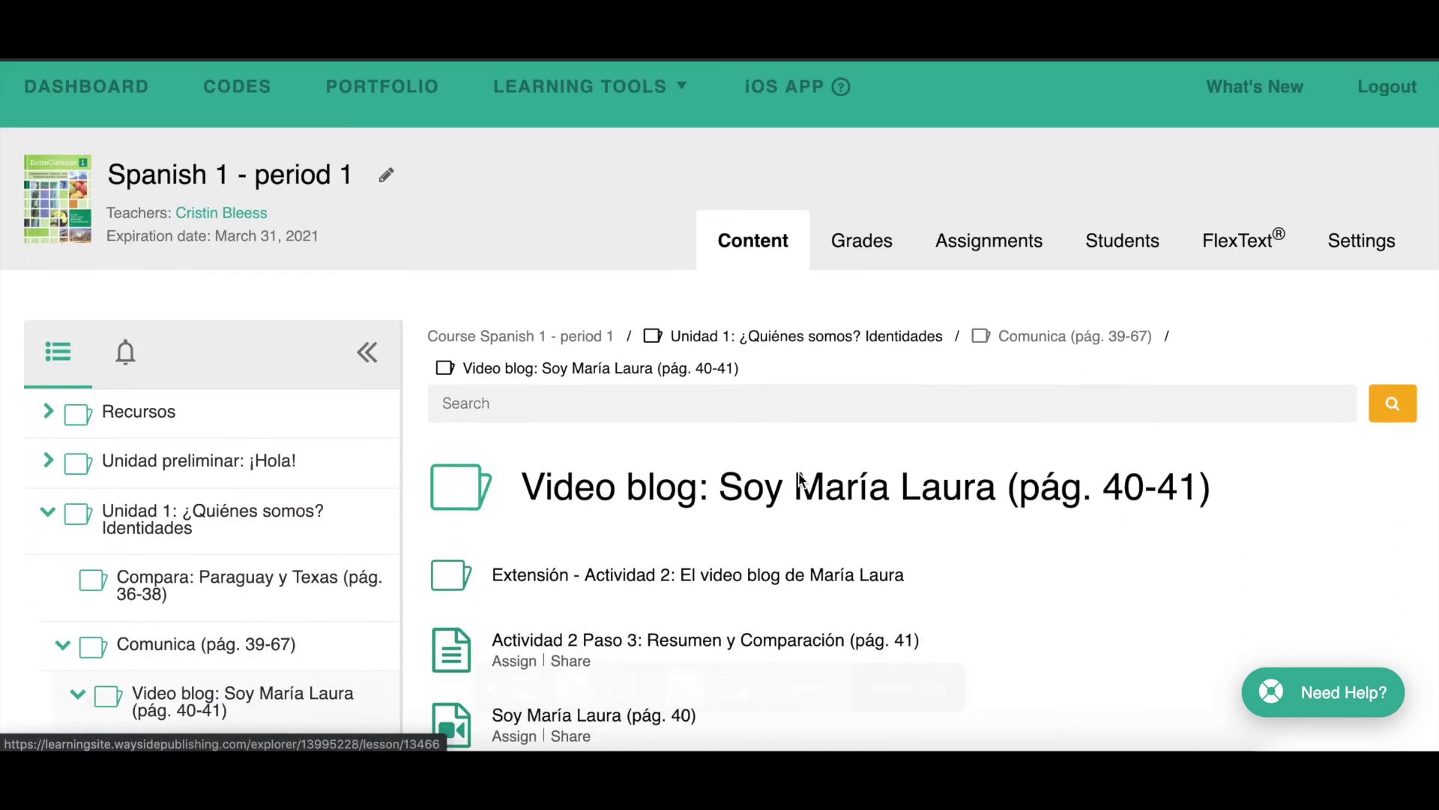
scroll(799, 481, "down", 5)
left_click(571, 375)
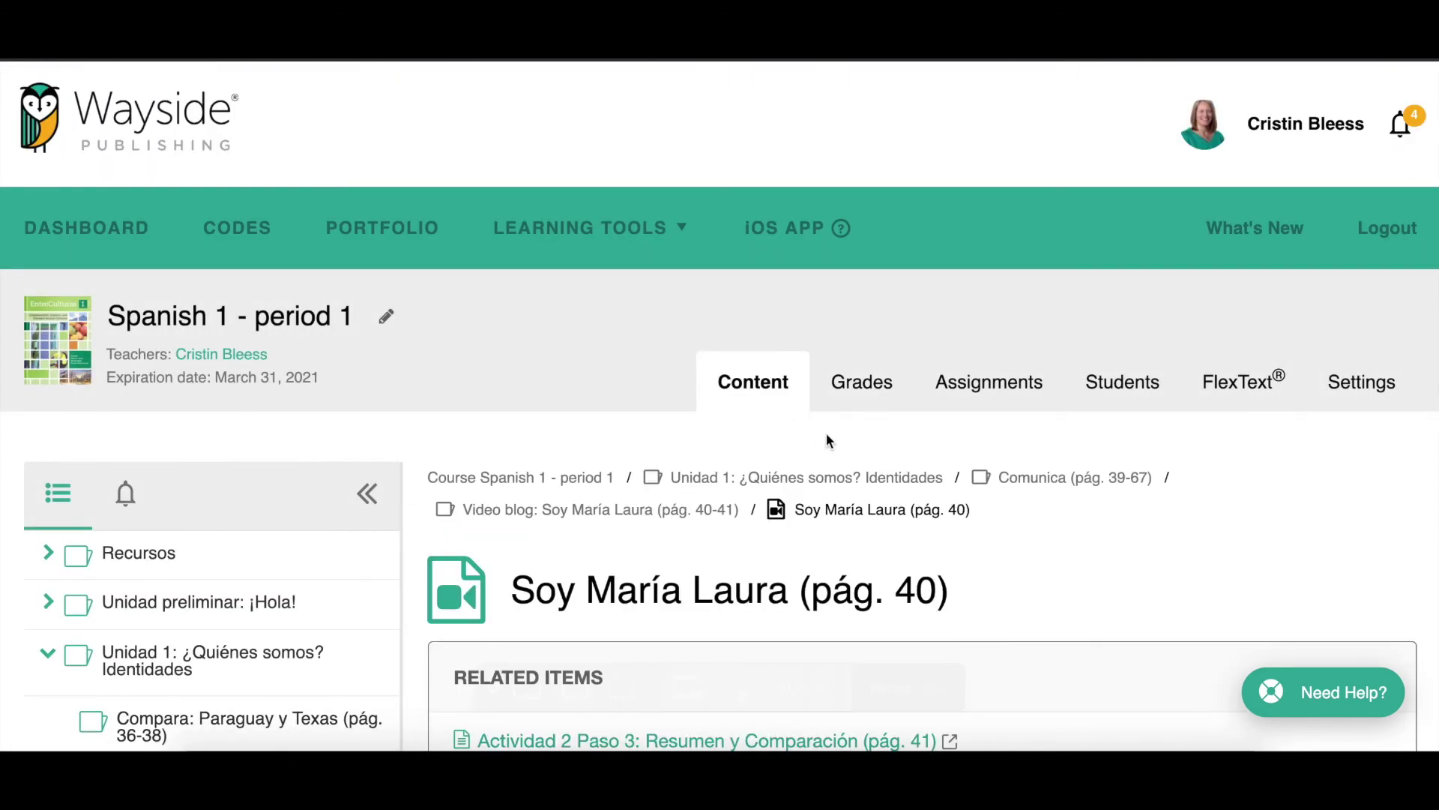
- Check the caption and picture-in-picture options of the video blog, play its first four seconds, and pause it
scroll(826, 438, "down", 8)
scroll(826, 439, "down", 1)
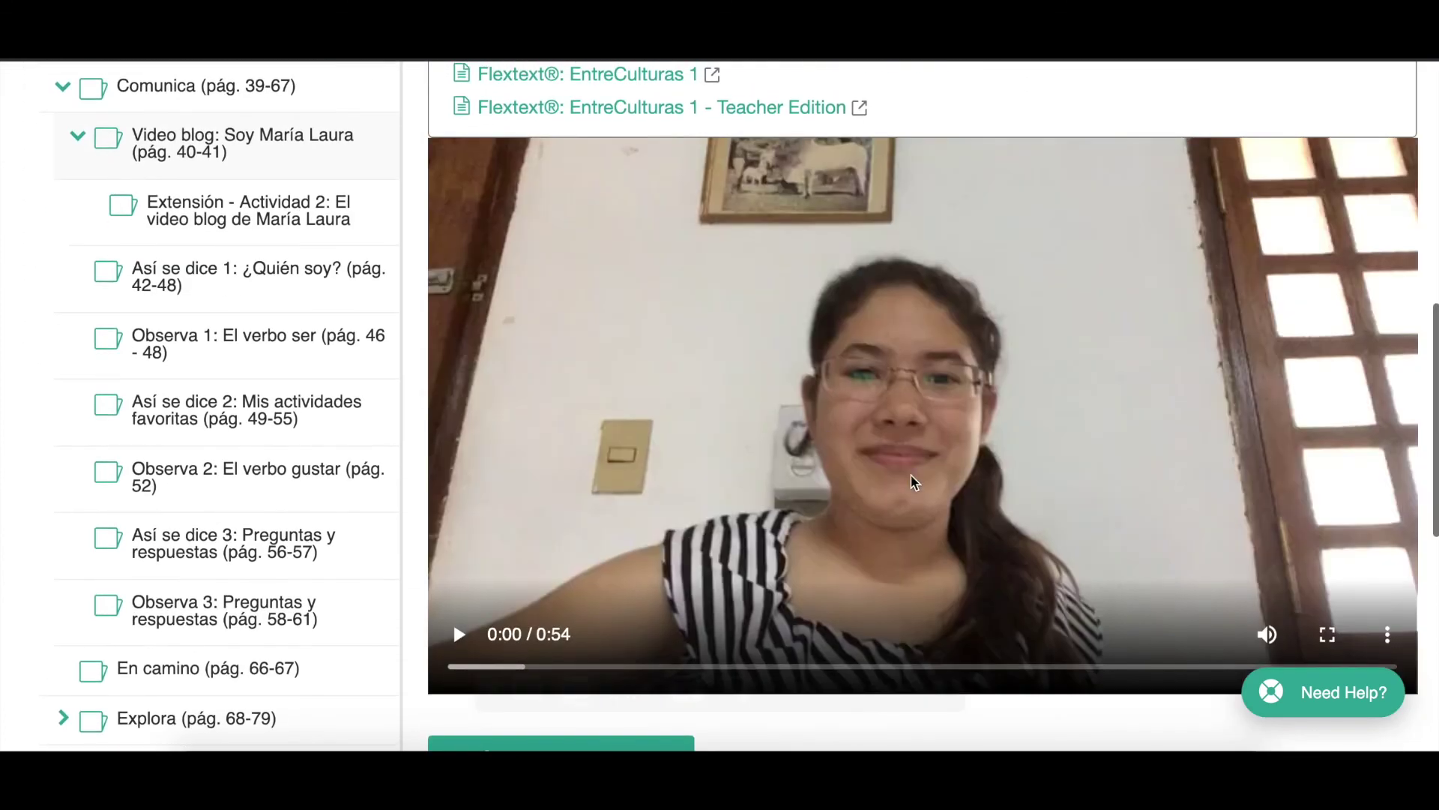
left_click(1387, 636)
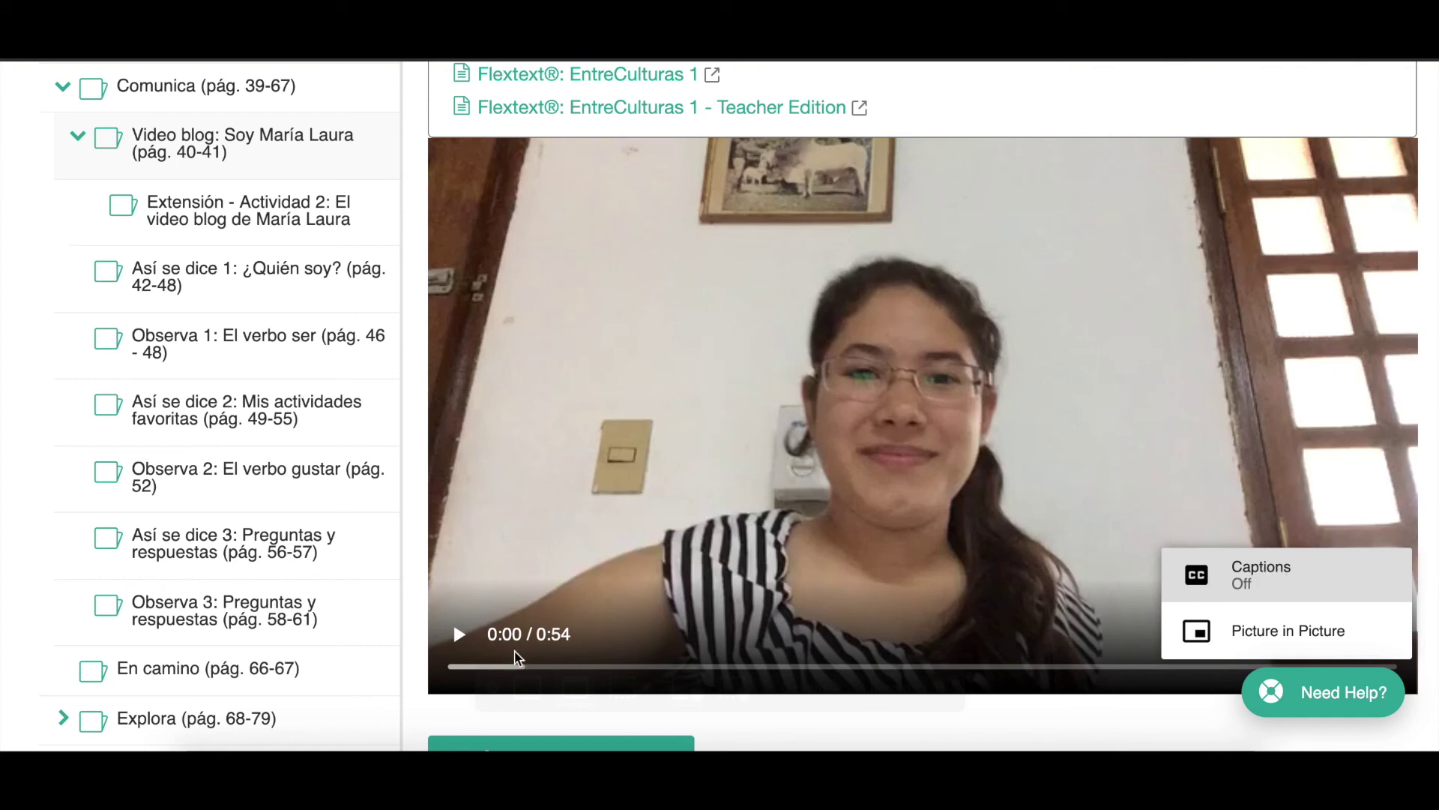
left_click(459, 642)
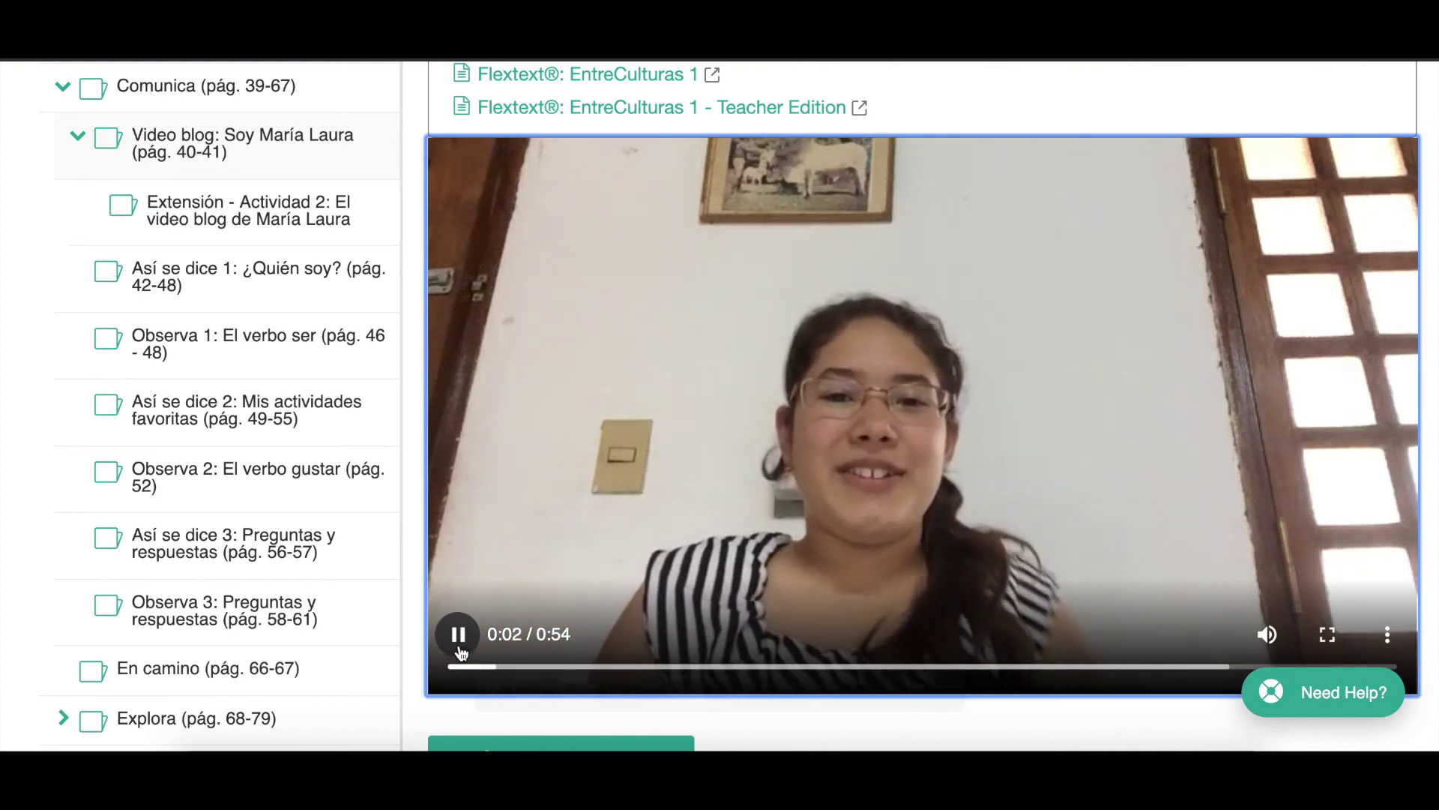
left_click(458, 636)
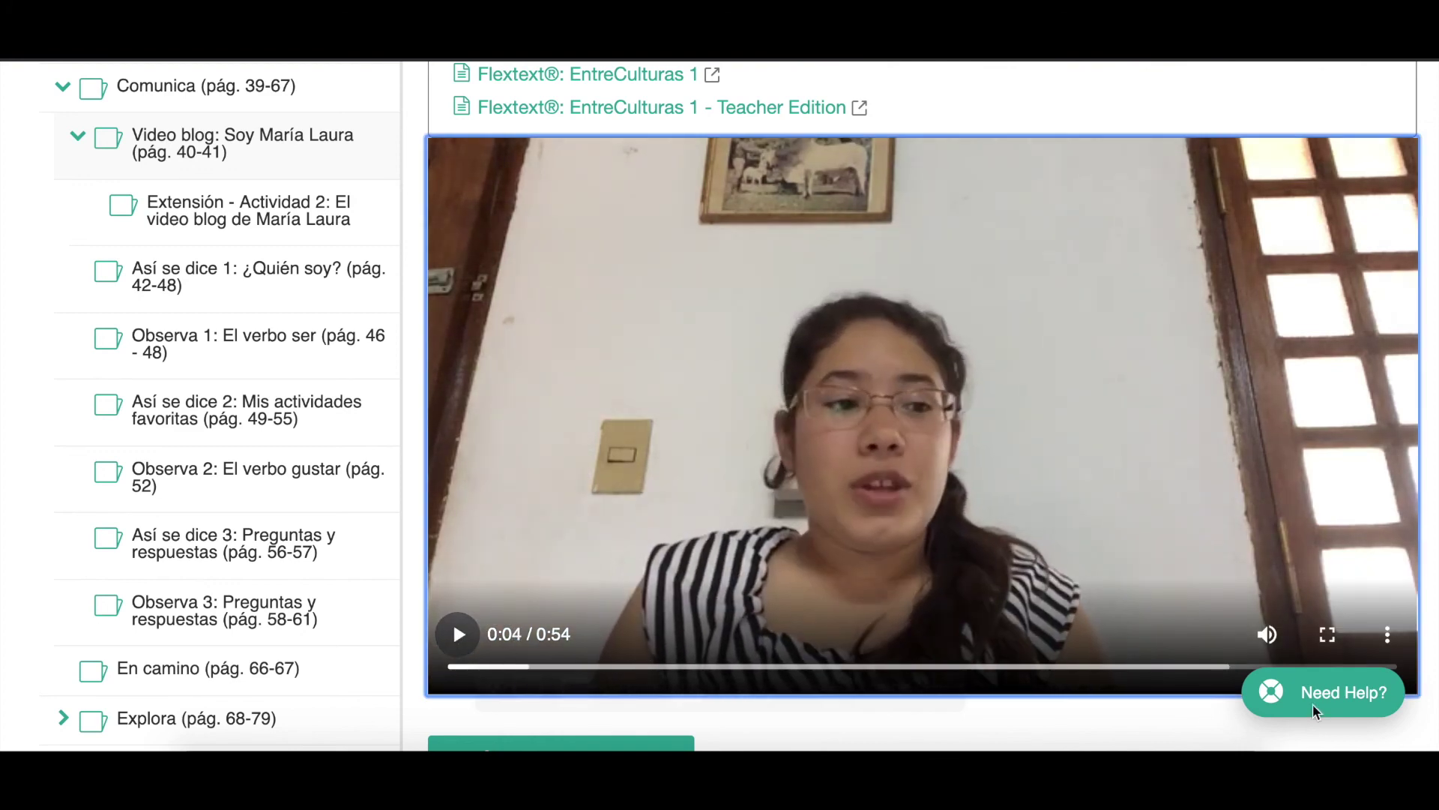
- Turn on captions for the video blog, and look over the download, assign and share options beneath it
left_click(1387, 634)
left_click(1283, 574)
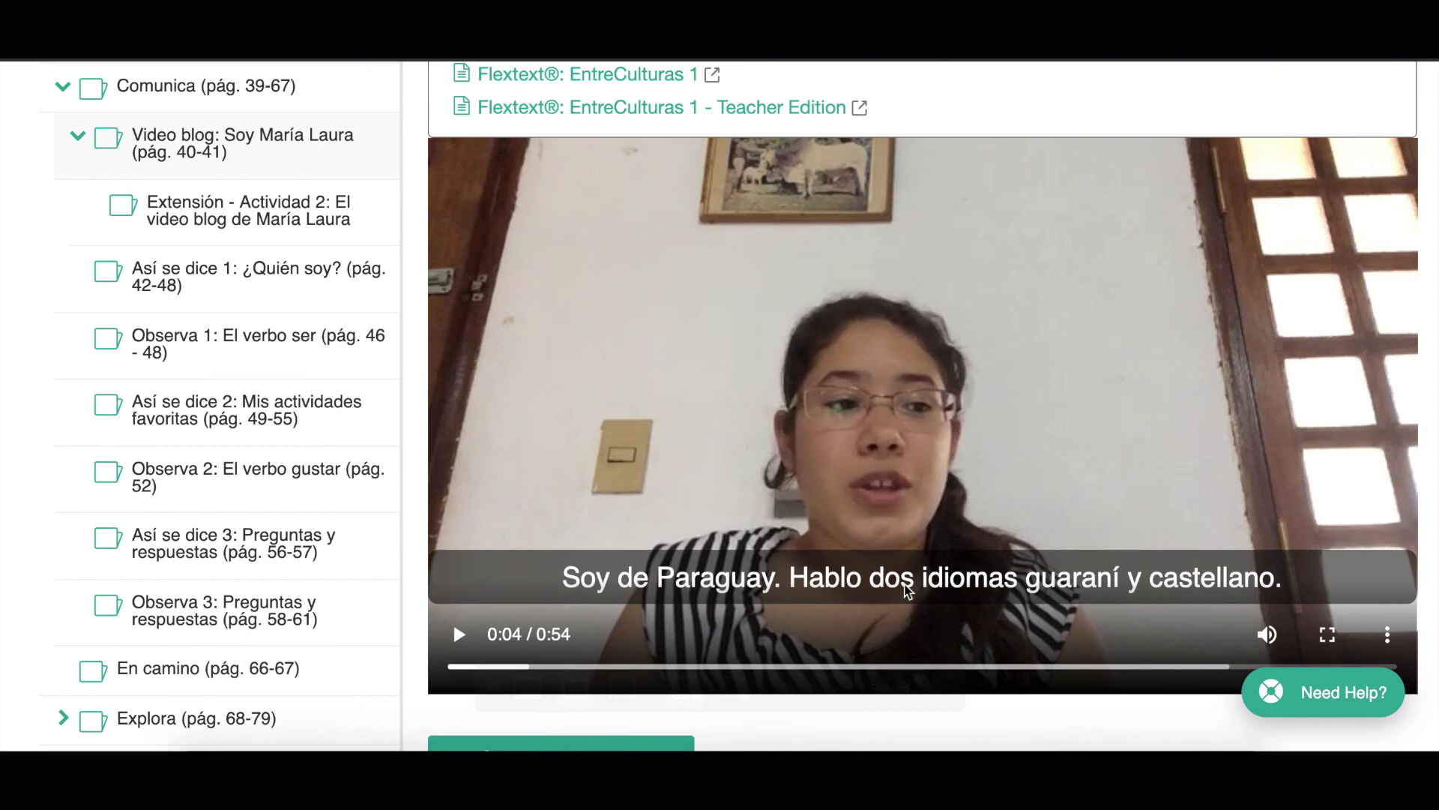
scroll(905, 593, "down", 3)
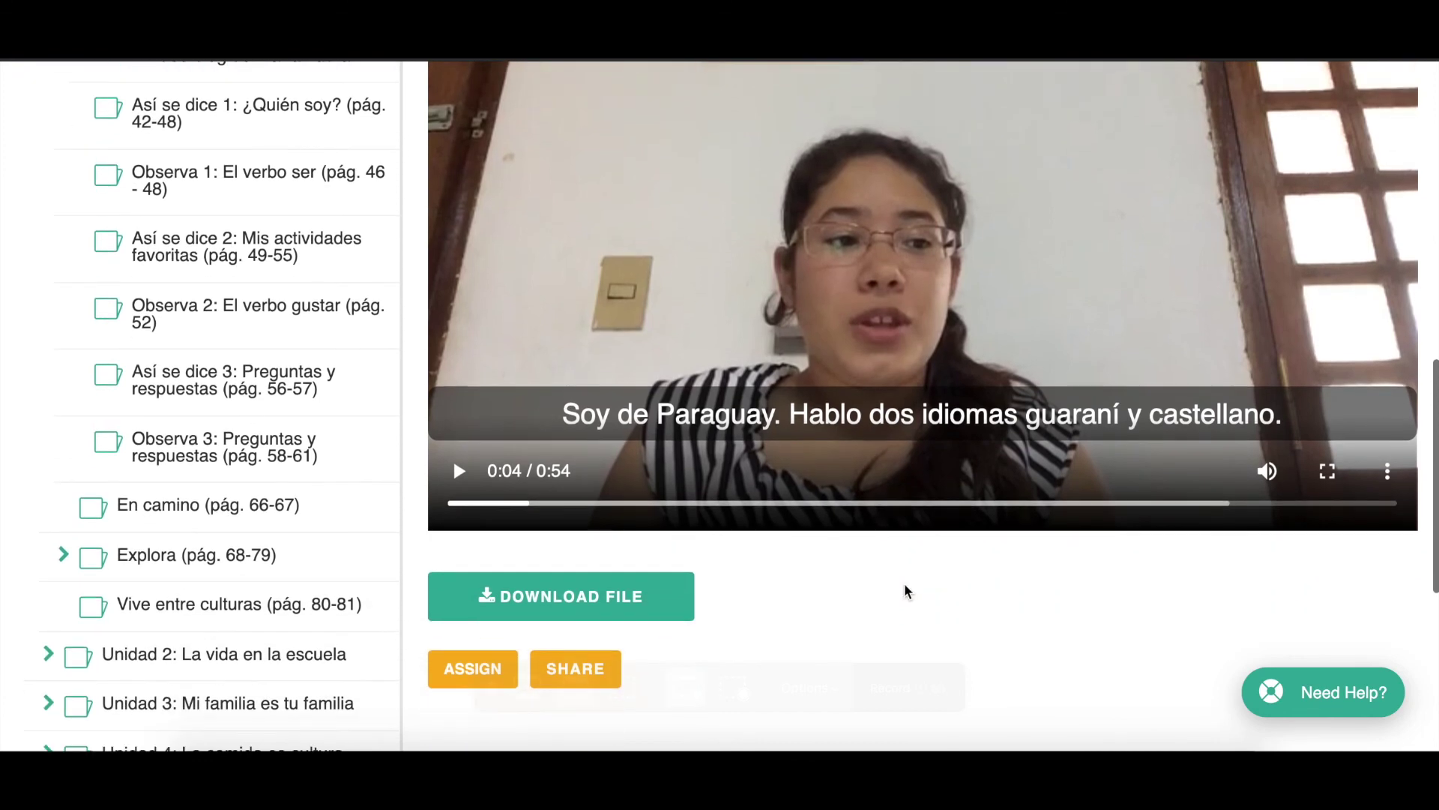
- Return to the Video blog folder (pág. 40-41) and look over its resources and the forum Actividad 2 Paso 4: Comparación (pág. 41)
scroll(904, 590, "up", 6)
scroll(904, 582, "up", 5)
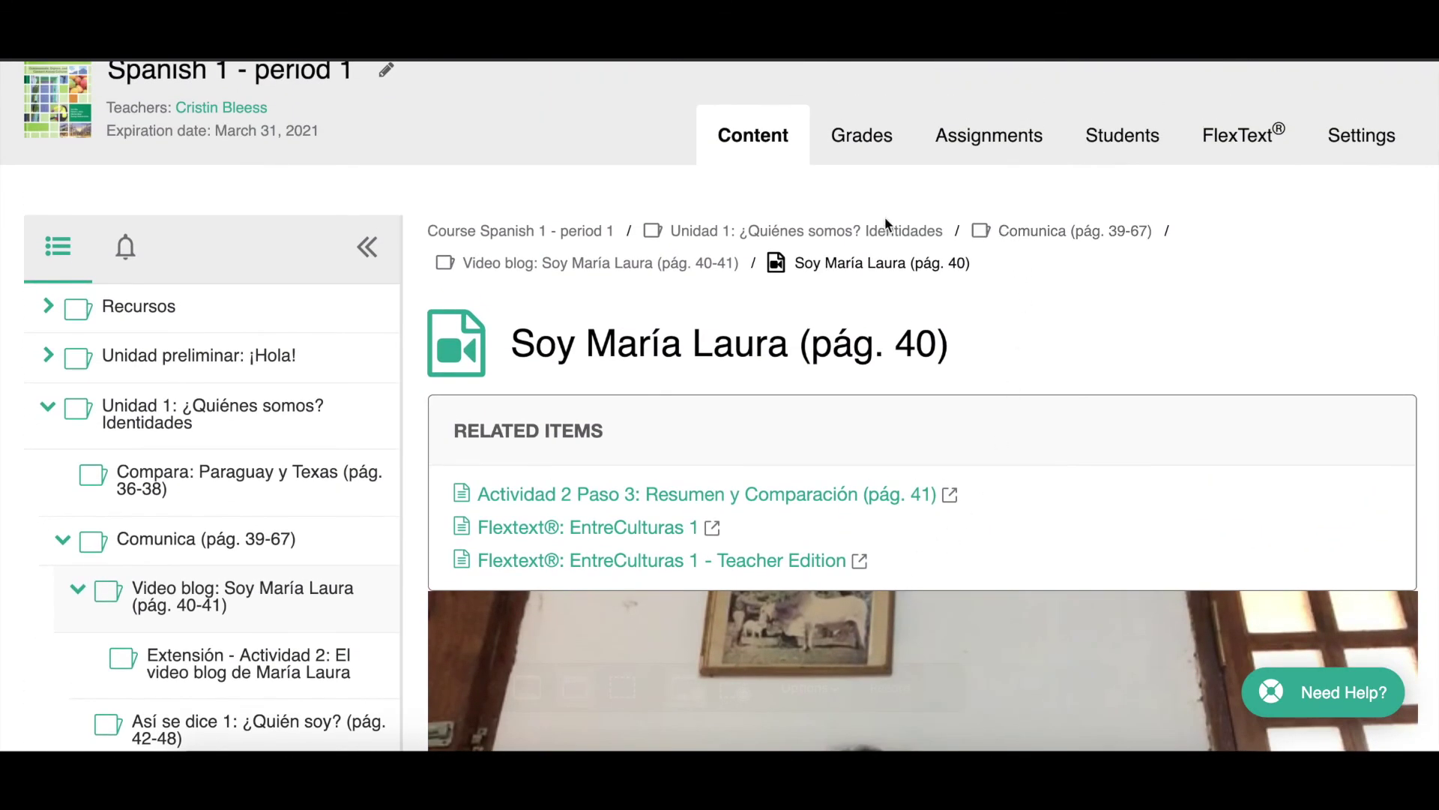
left_click(662, 264)
scroll(659, 257, "down", 8)
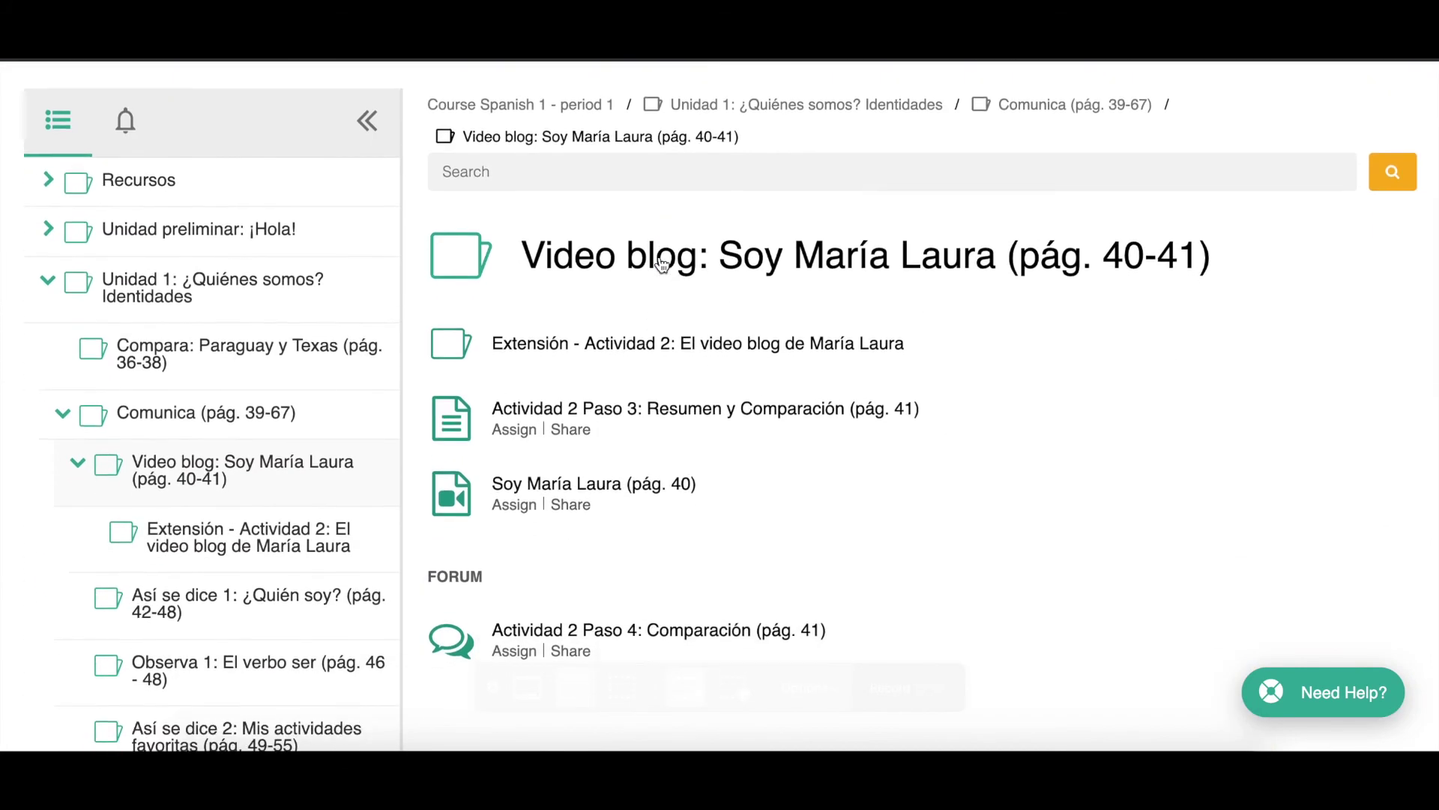
scroll(660, 257, "down", 2)
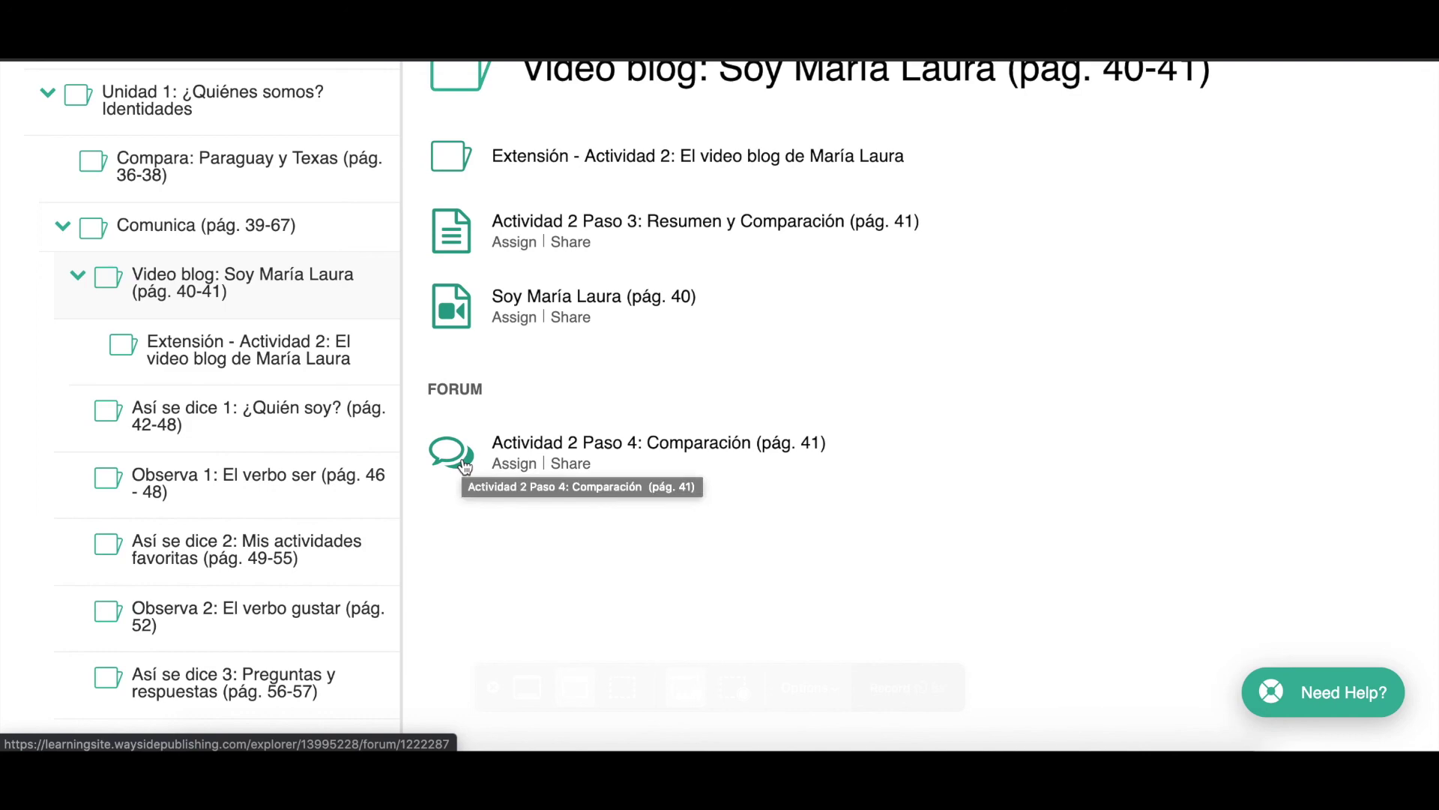
- Open the course's assignments list and review the assigned activities, due dates and completion status
scroll(465, 466, "up", 5)
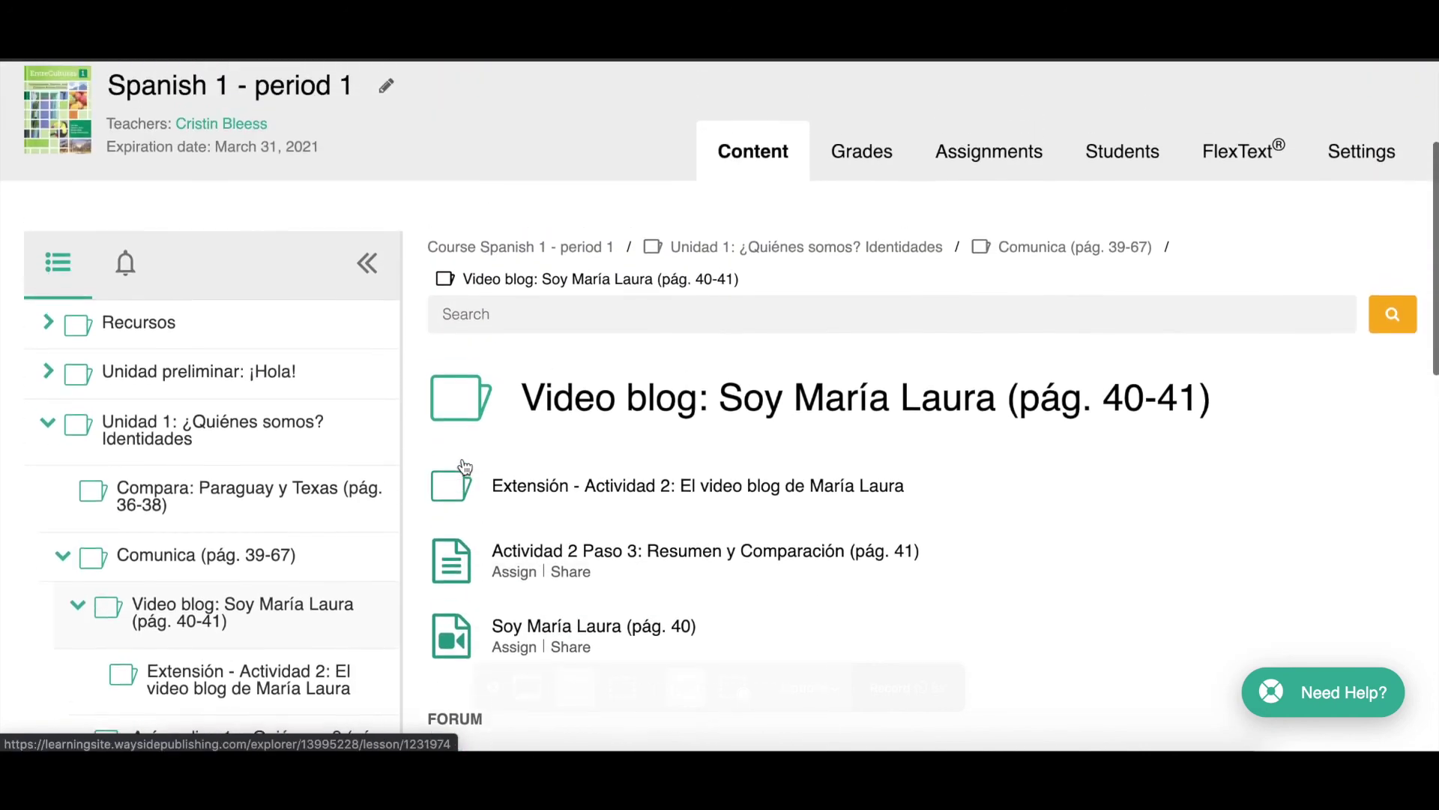
left_click(1016, 158)
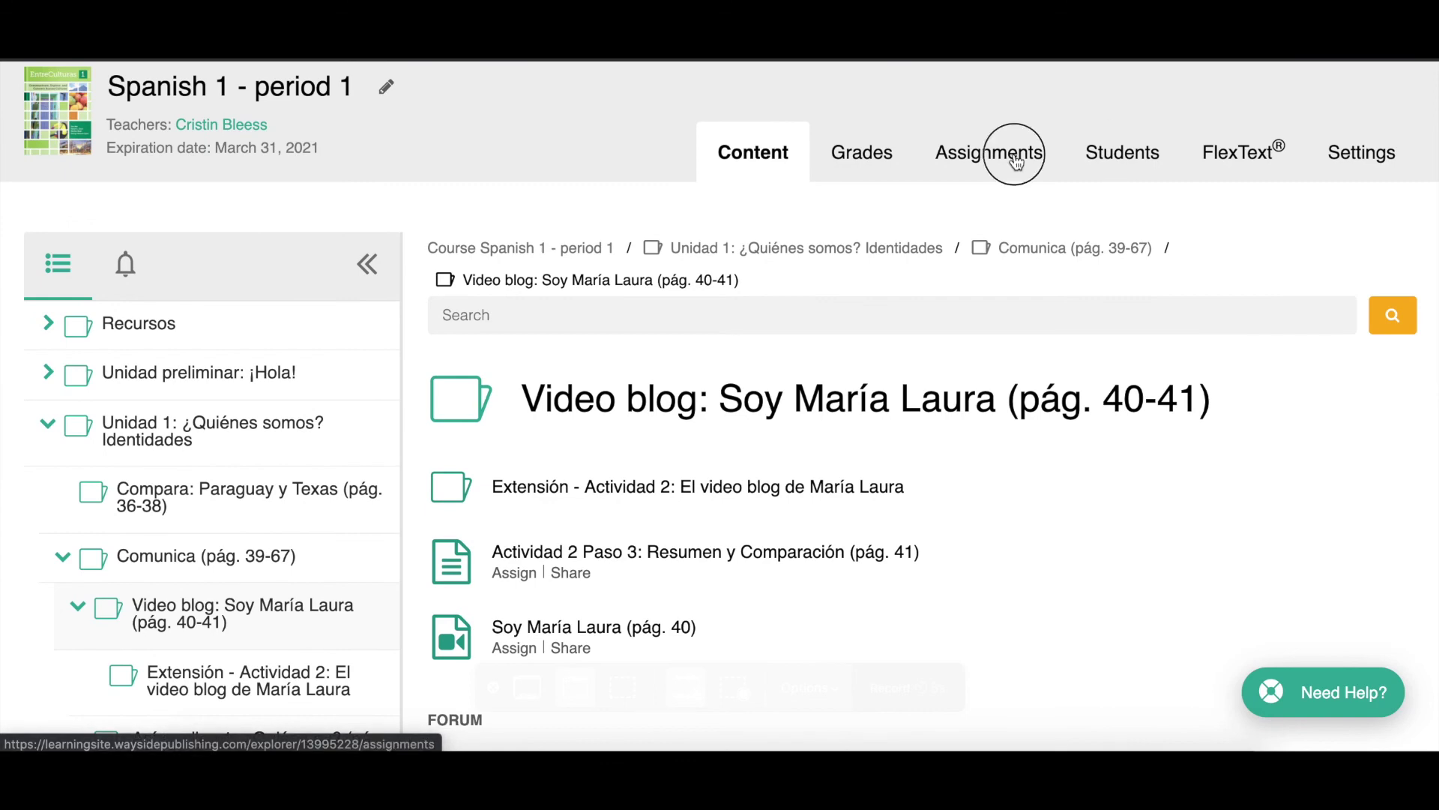
scroll(753, 323, "down", 2)
scroll(755, 331, "down", 7)
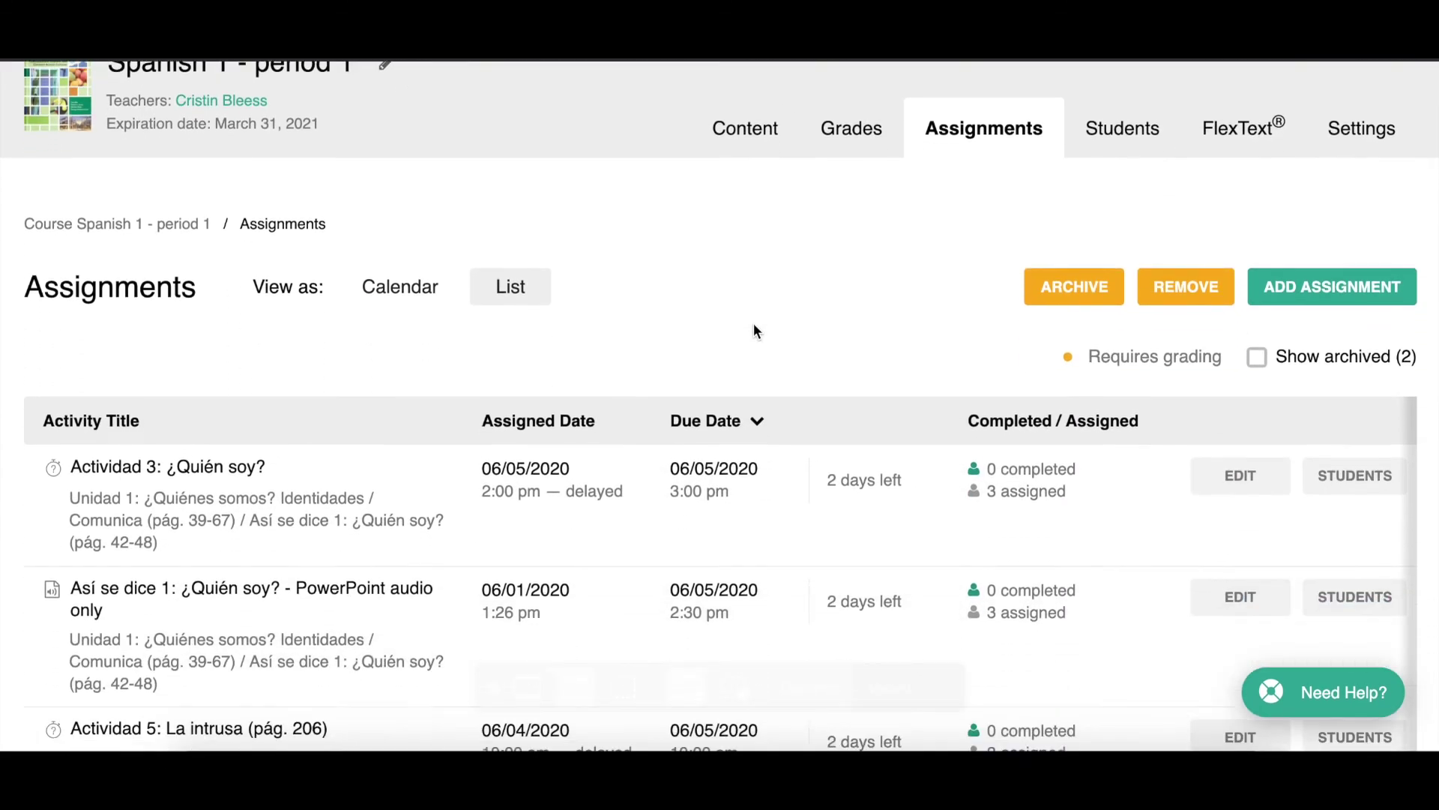
scroll(754, 325, "down", 6)
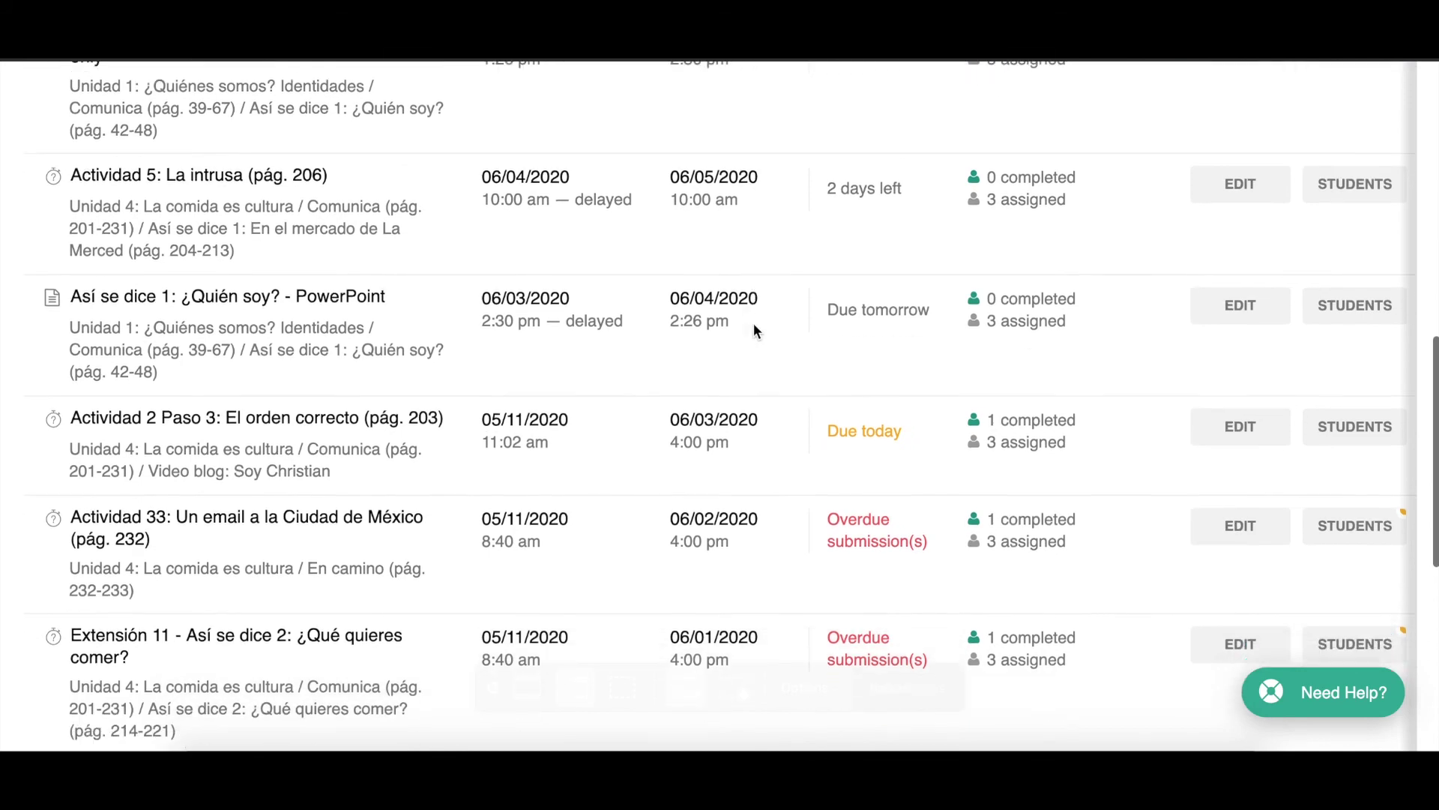
scroll(753, 324, "down", 1)
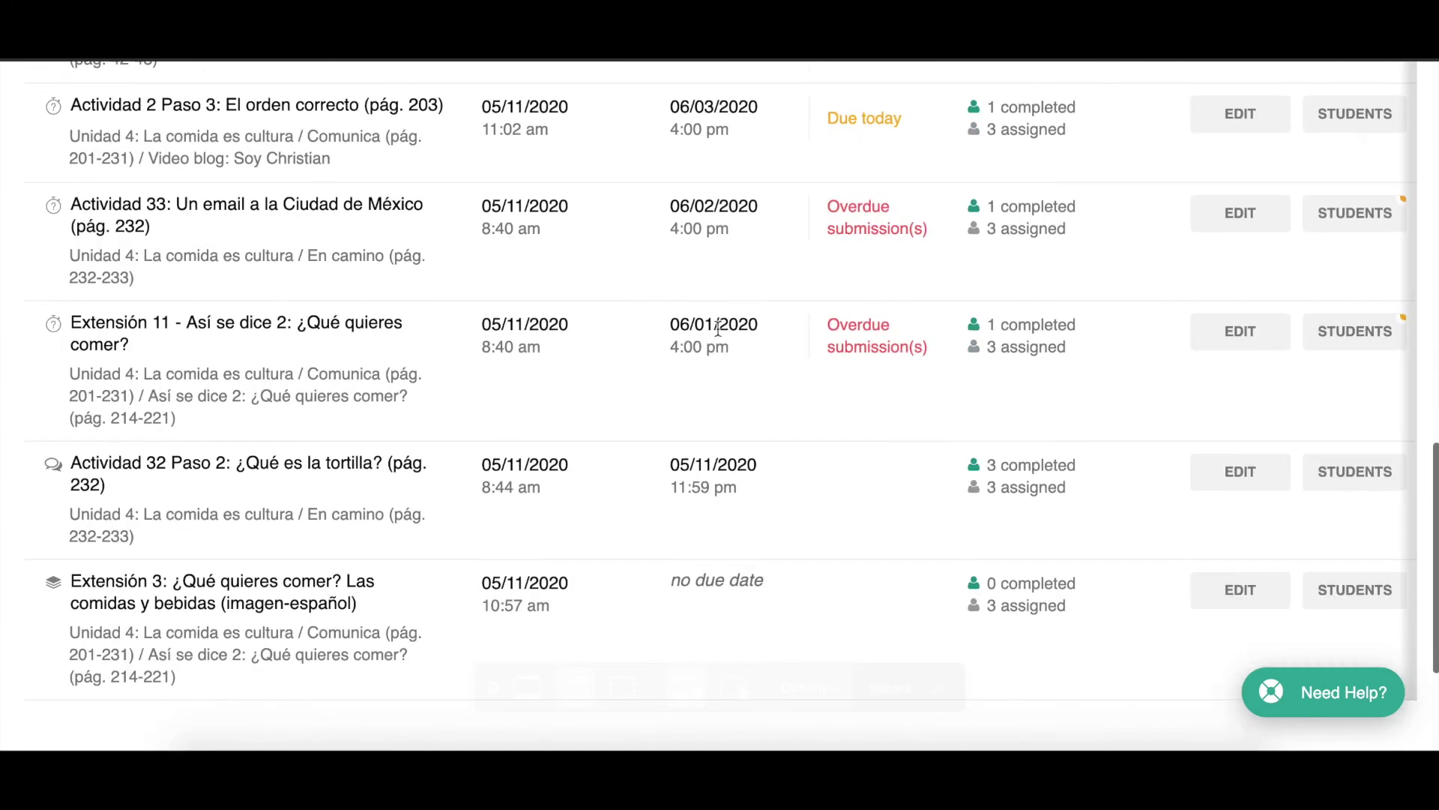
- Open the forum assignment Actividad 32 Paso 2: ¿Qué es la tortilla? (pág. 232) and look over its description and student messages
left_click(324, 467)
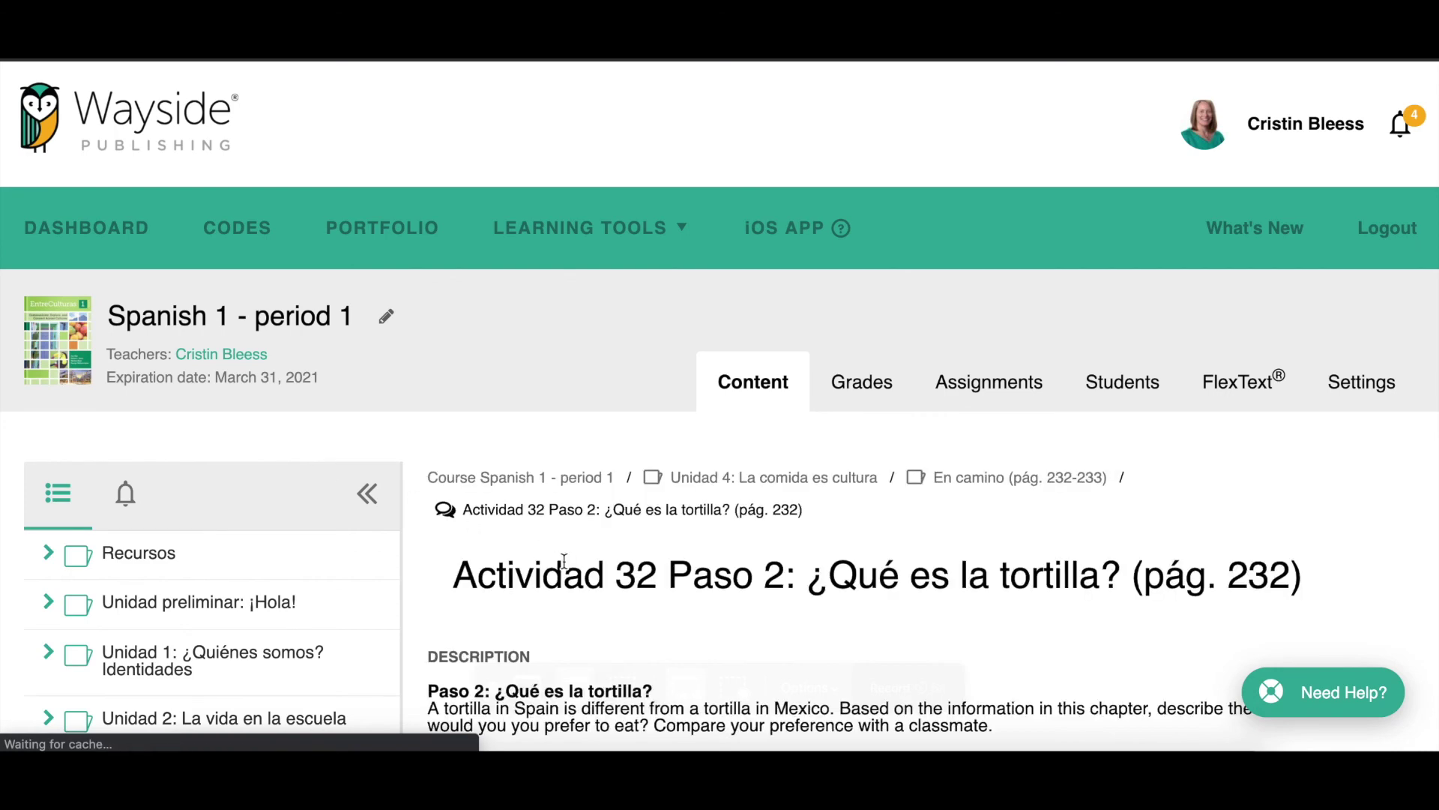
scroll(564, 560, "down", 3)
scroll(564, 559, "down", 4)
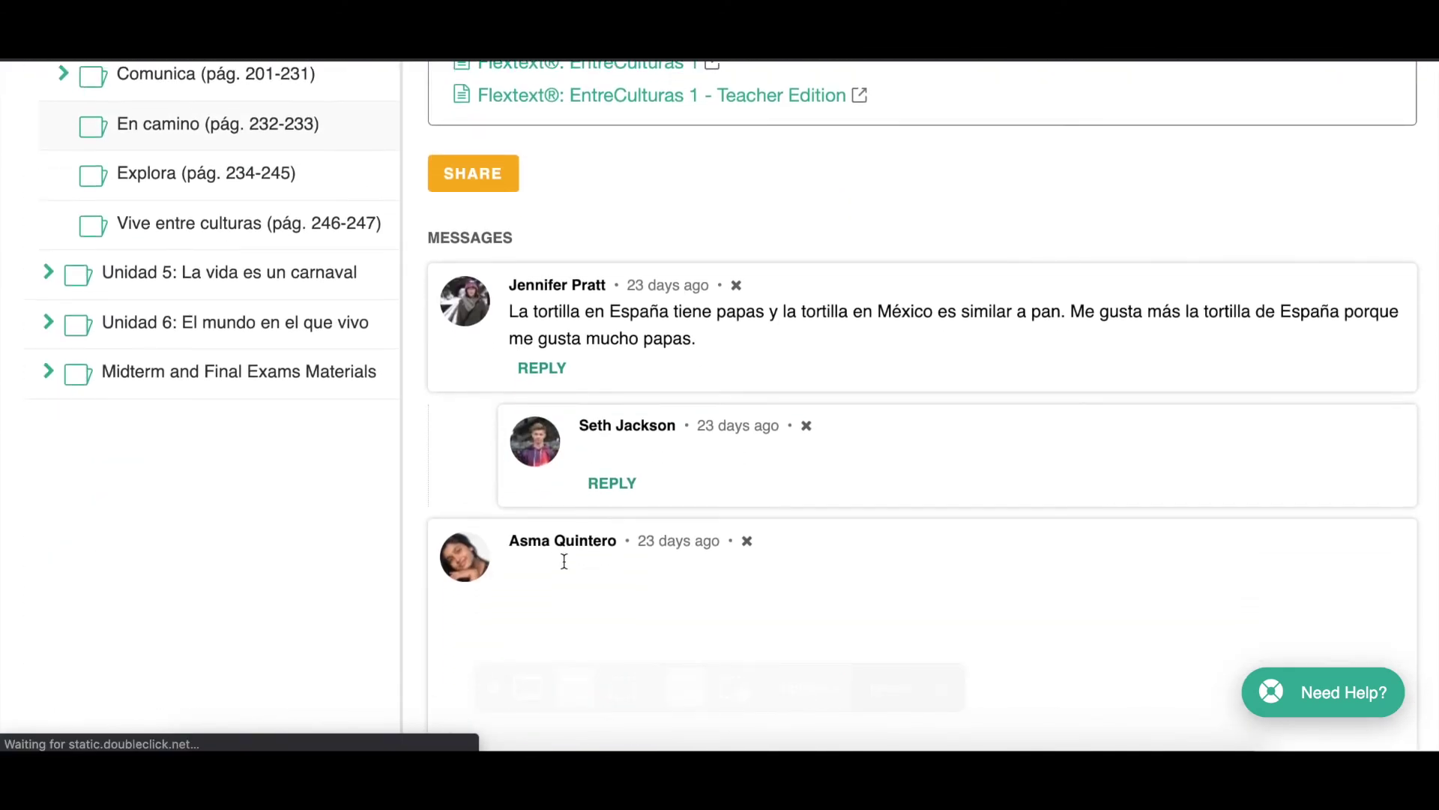
scroll(564, 561, "up", 6)
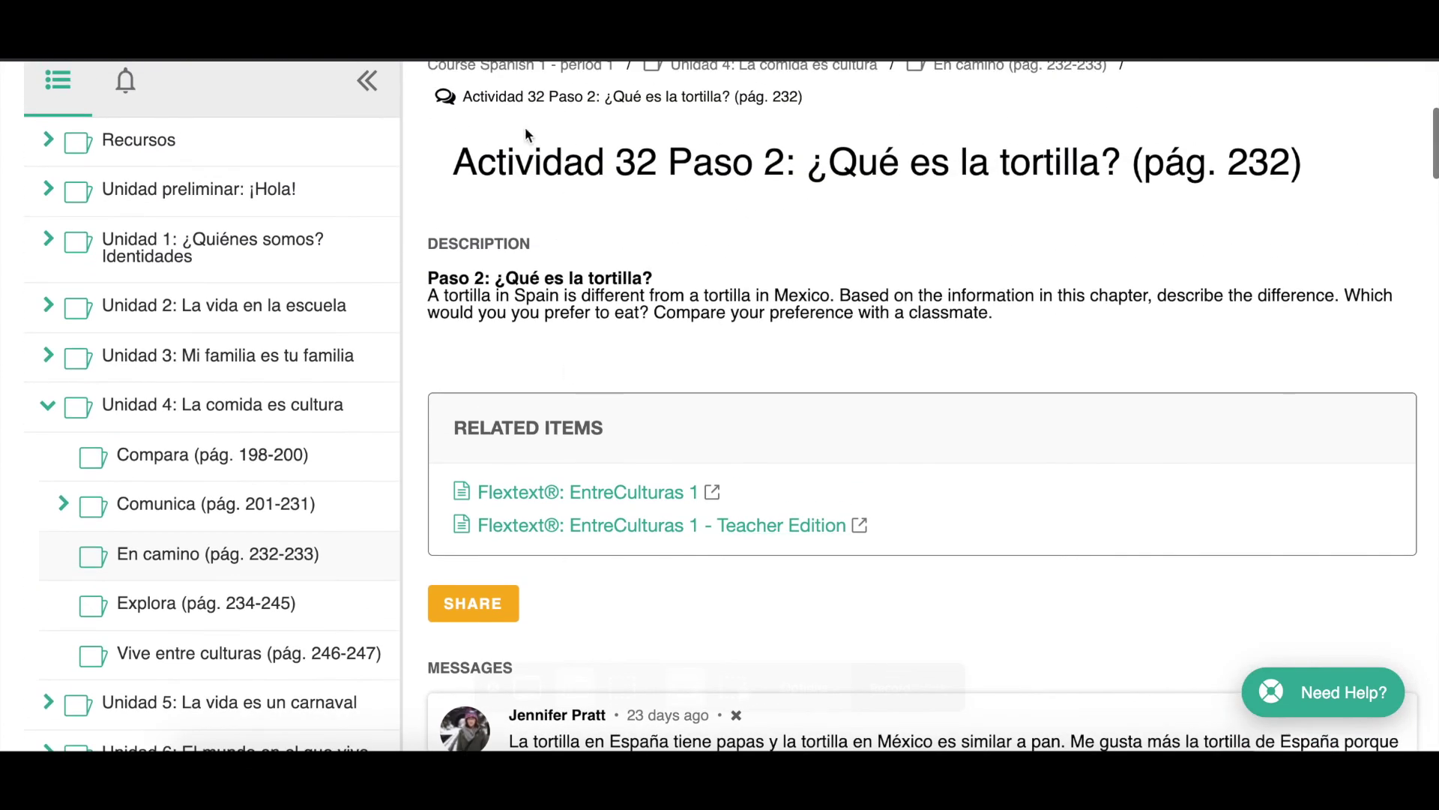
- Read the forum's description and related items, and look over the first student message comparing the two tortillas
scroll(628, 204, "up", 1)
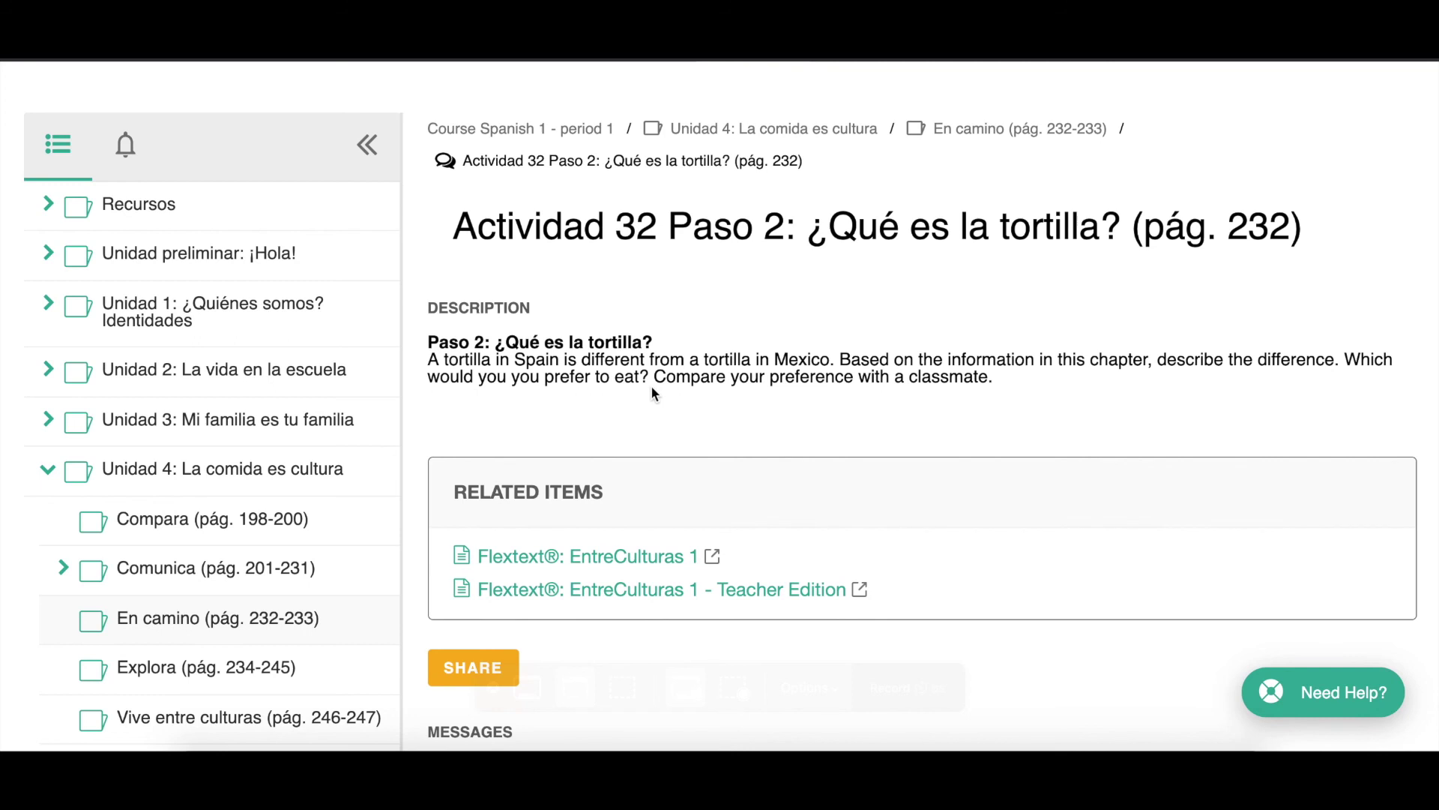
scroll(835, 420, "down", 3)
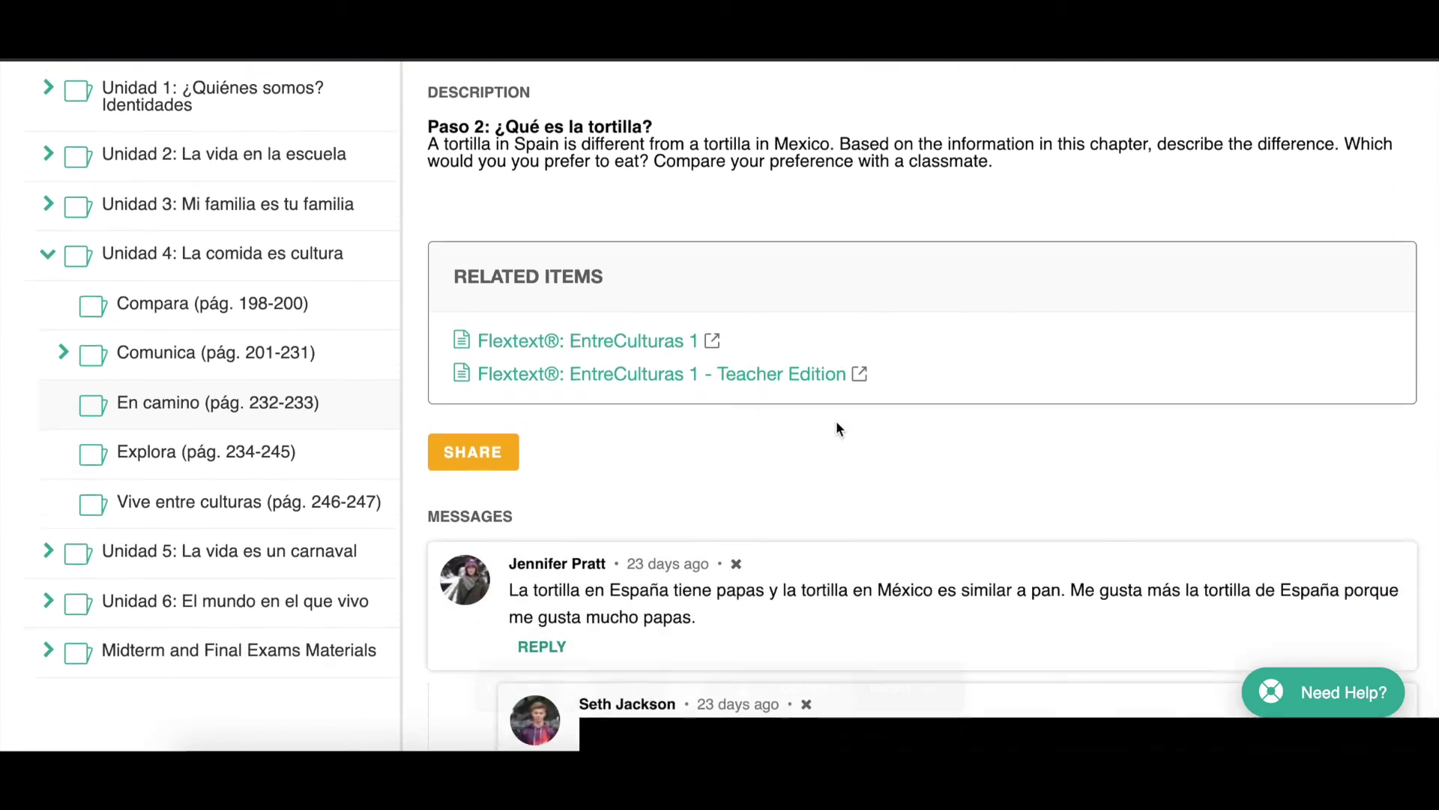
scroll(838, 428, "down", 4)
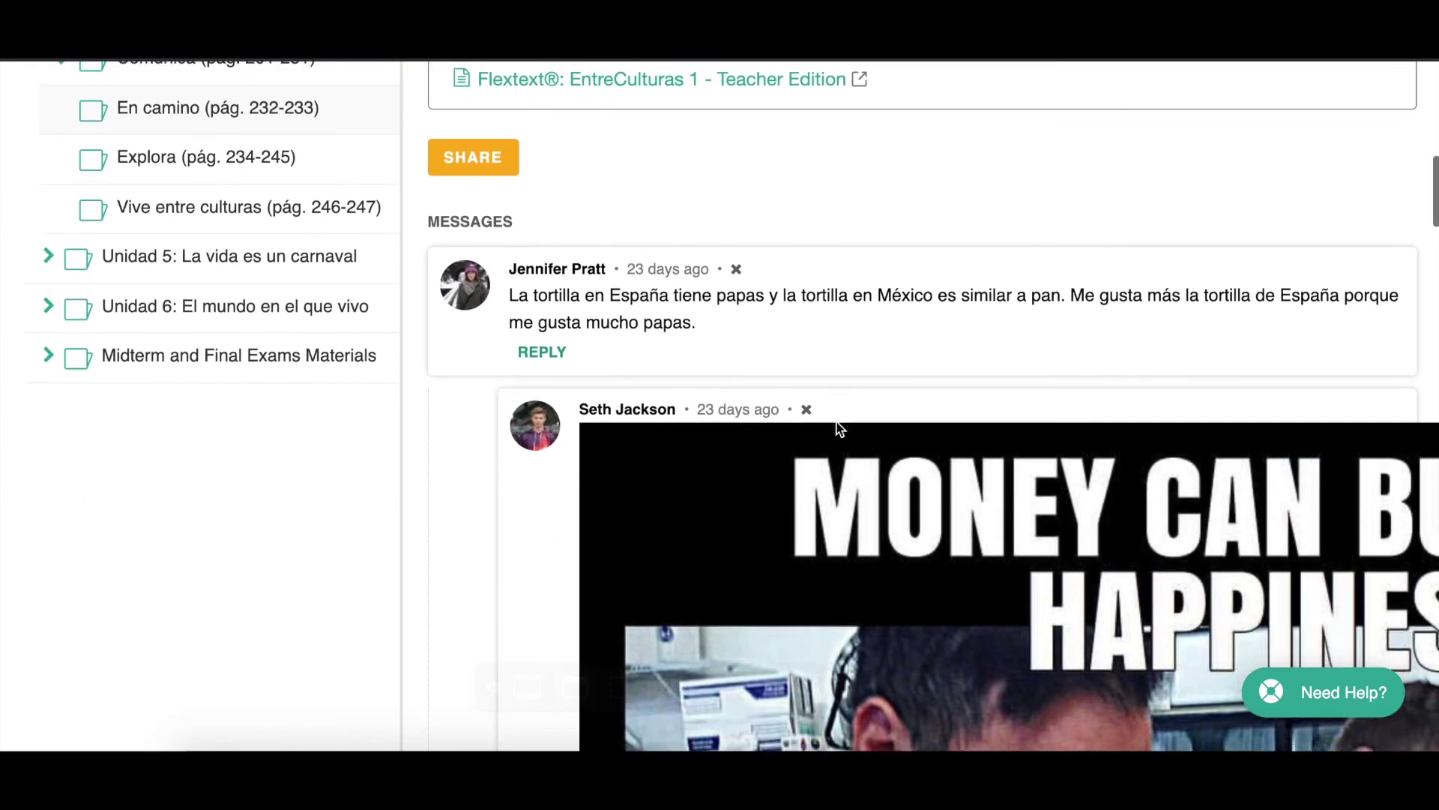
scroll(838, 428, "down", 2)
scroll(838, 428, "up", 2)
scroll(835, 423, "right", 5)
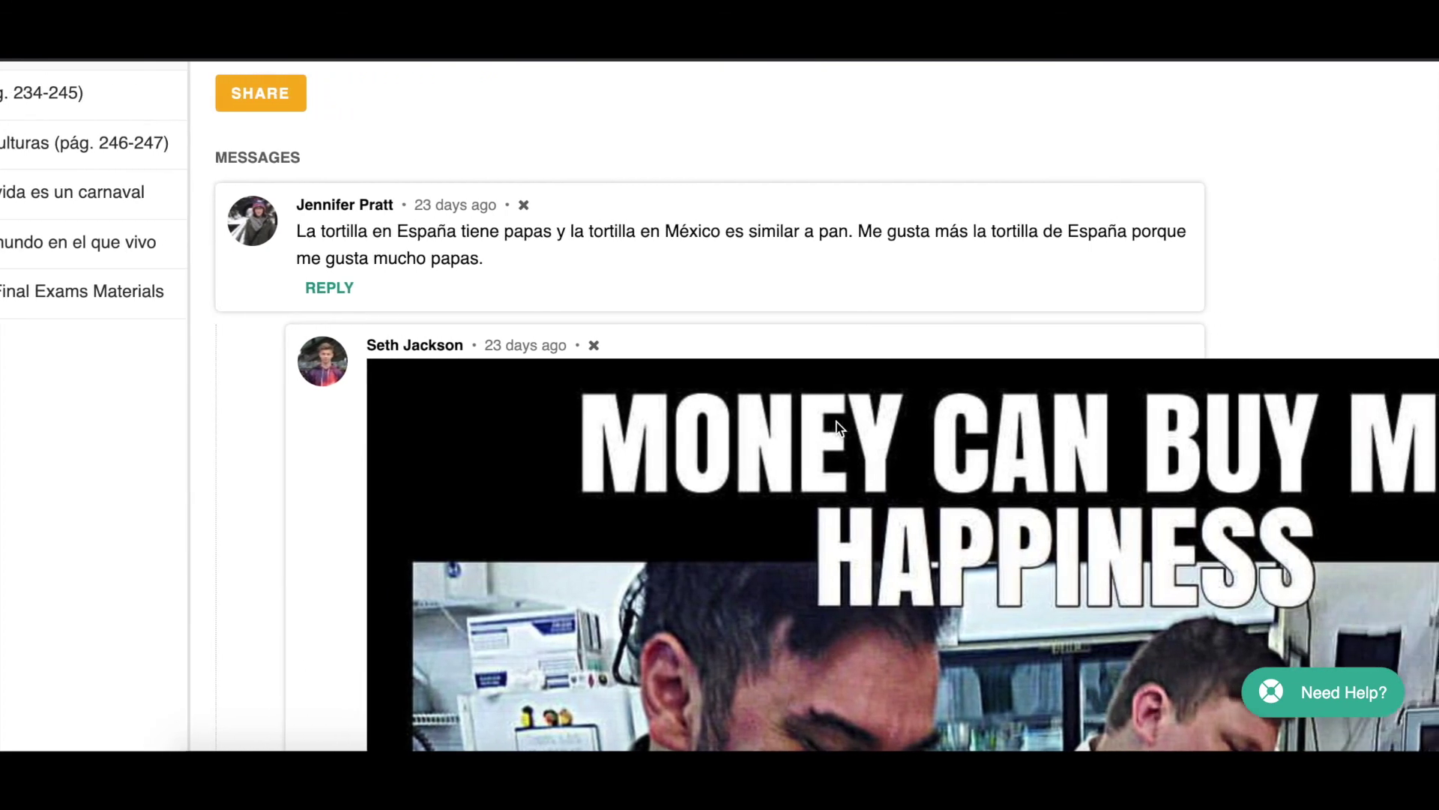
scroll(836, 428, "right", 2)
scroll(835, 427, "up", 1)
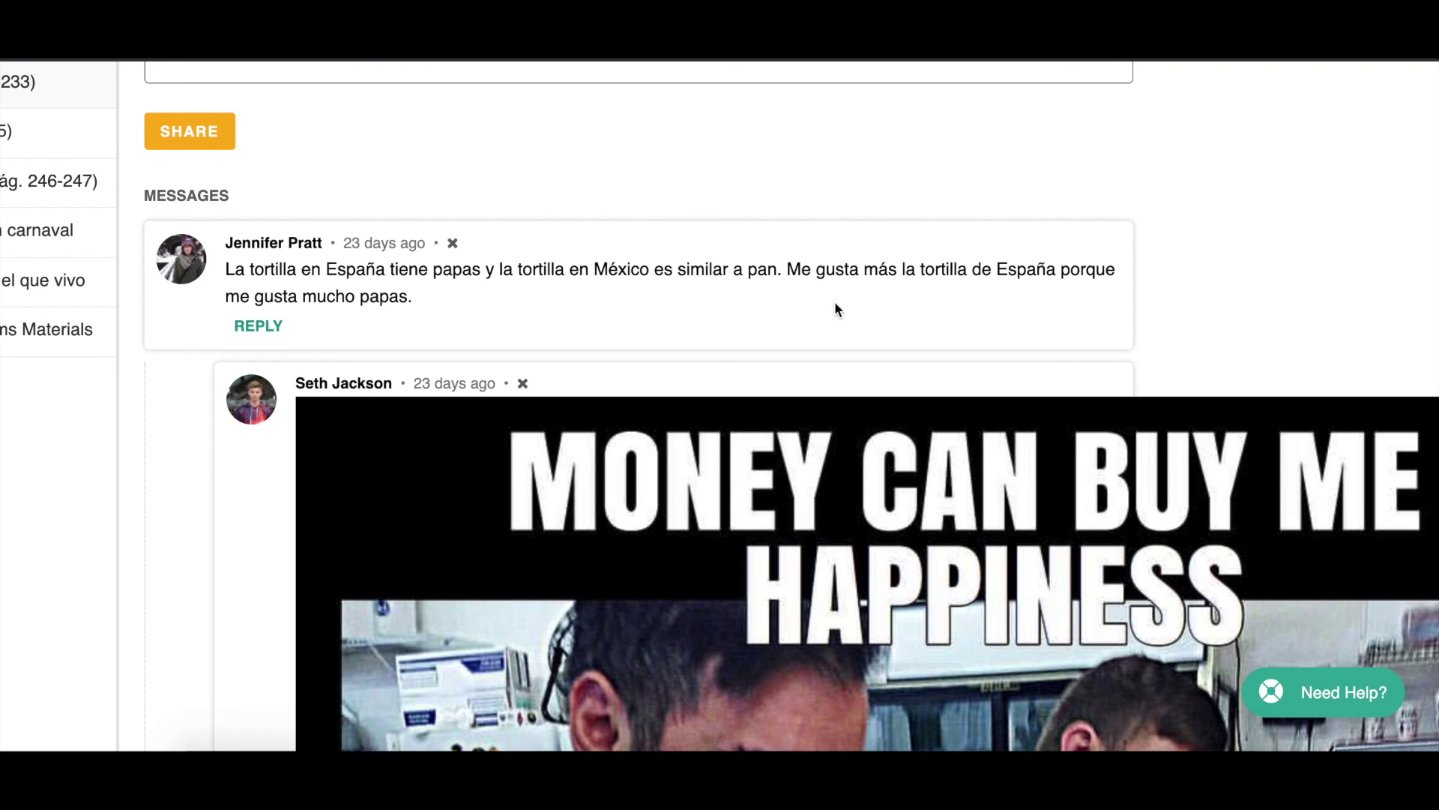
- Examine the full taco meme image posted in reply to the first student message
scroll(836, 304, "down", 3)
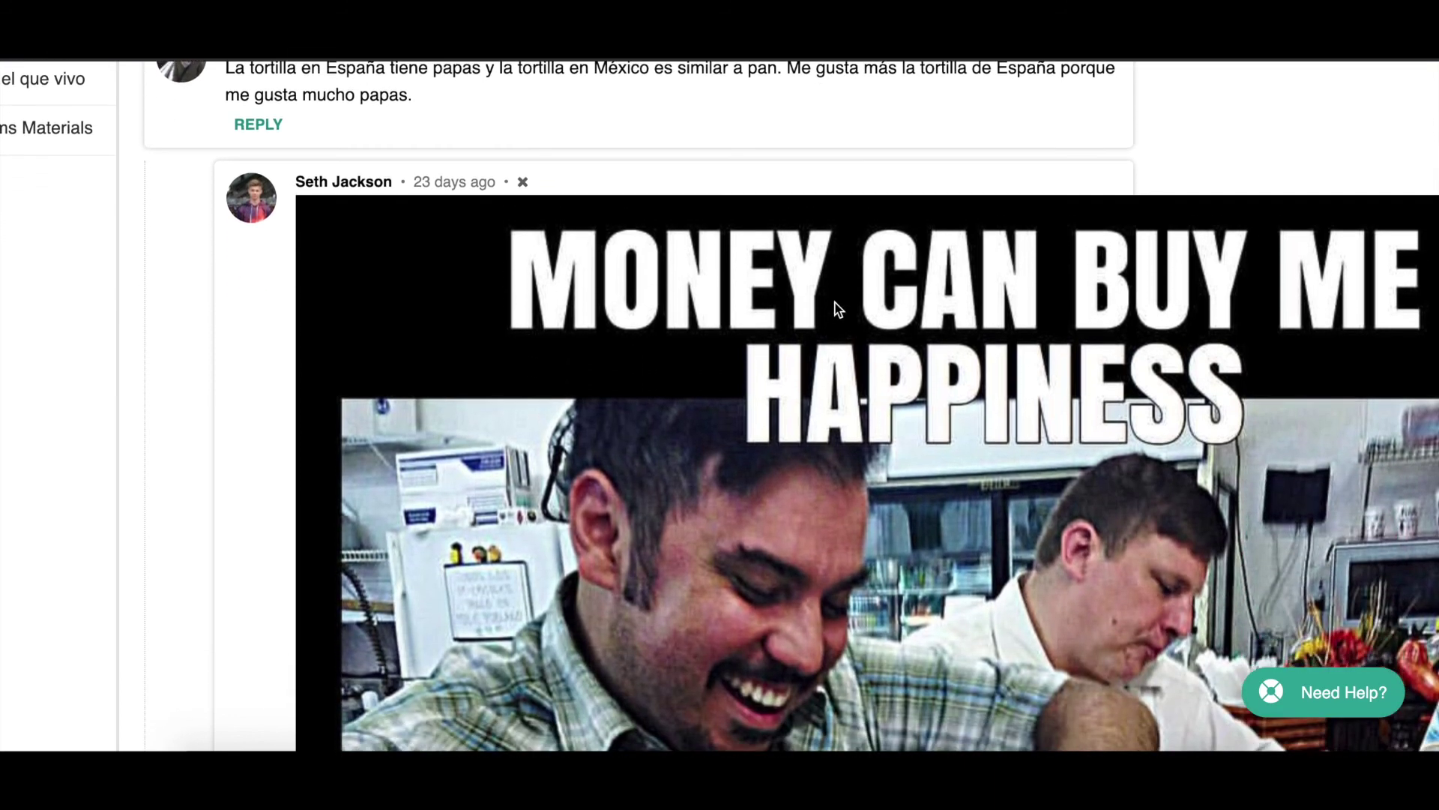
scroll(811, 410, "down", 2)
scroll(811, 410, "right", 4)
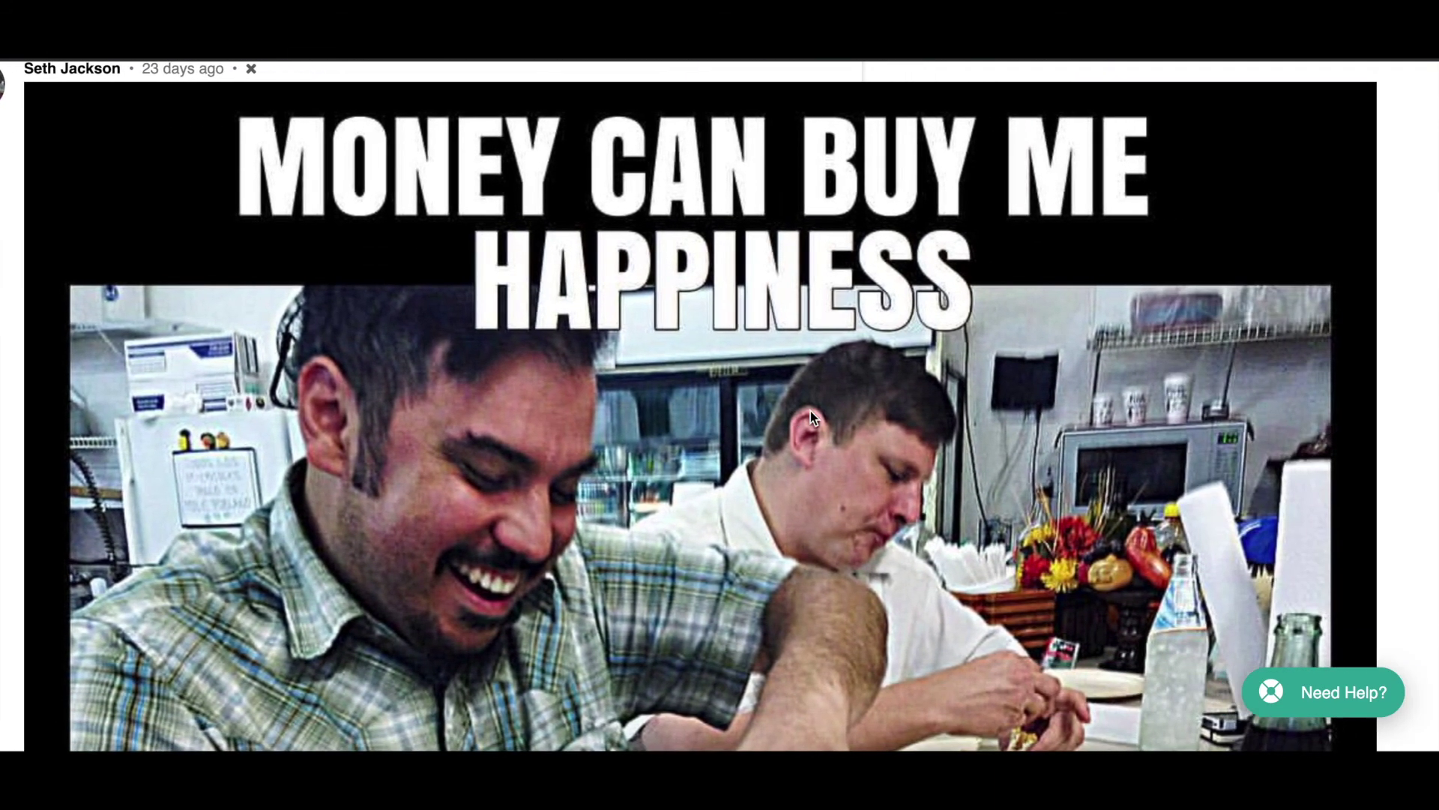
scroll(811, 411, "left", 1)
scroll(811, 411, "down", 1)
scroll(811, 411, "down", 13)
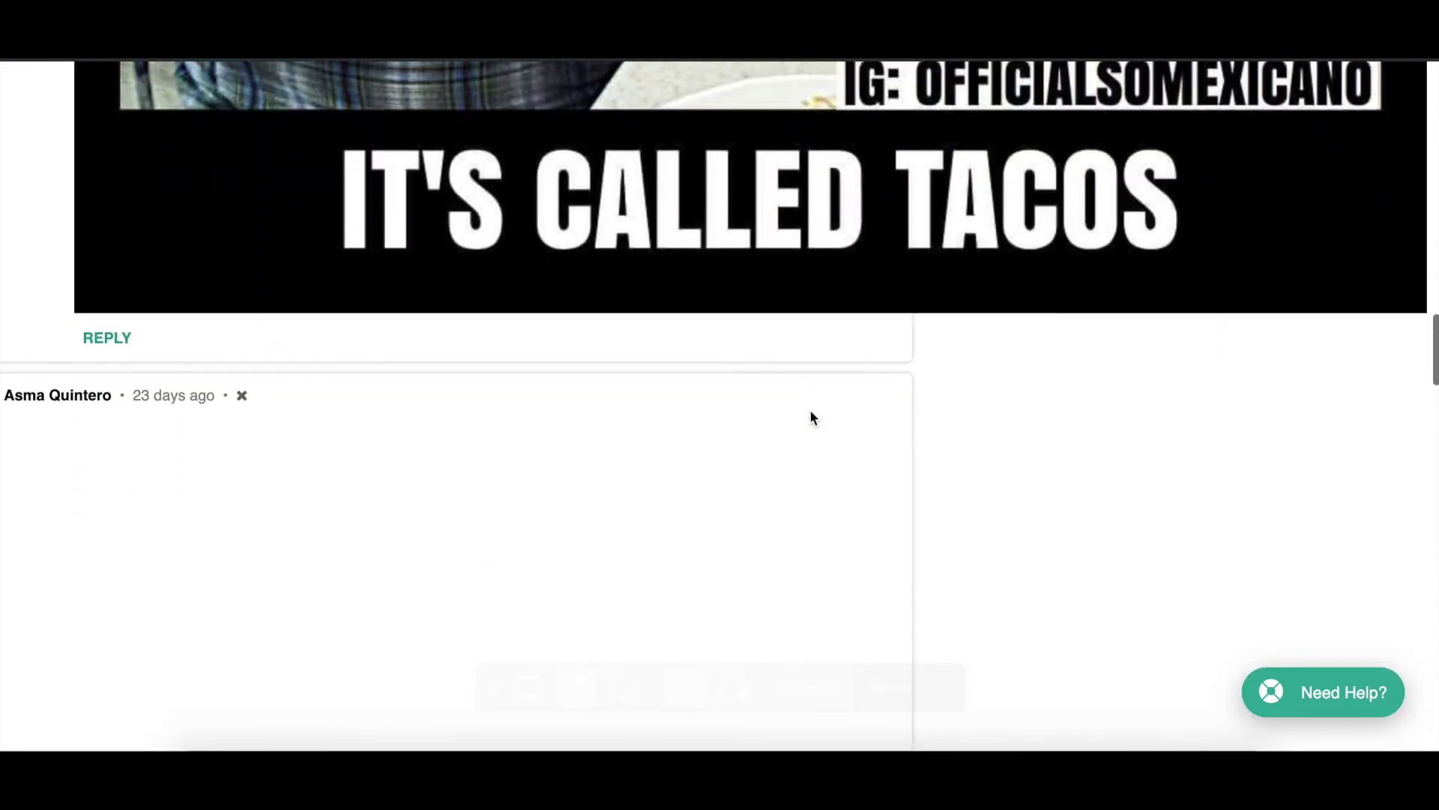
scroll(811, 411, "up", 10)
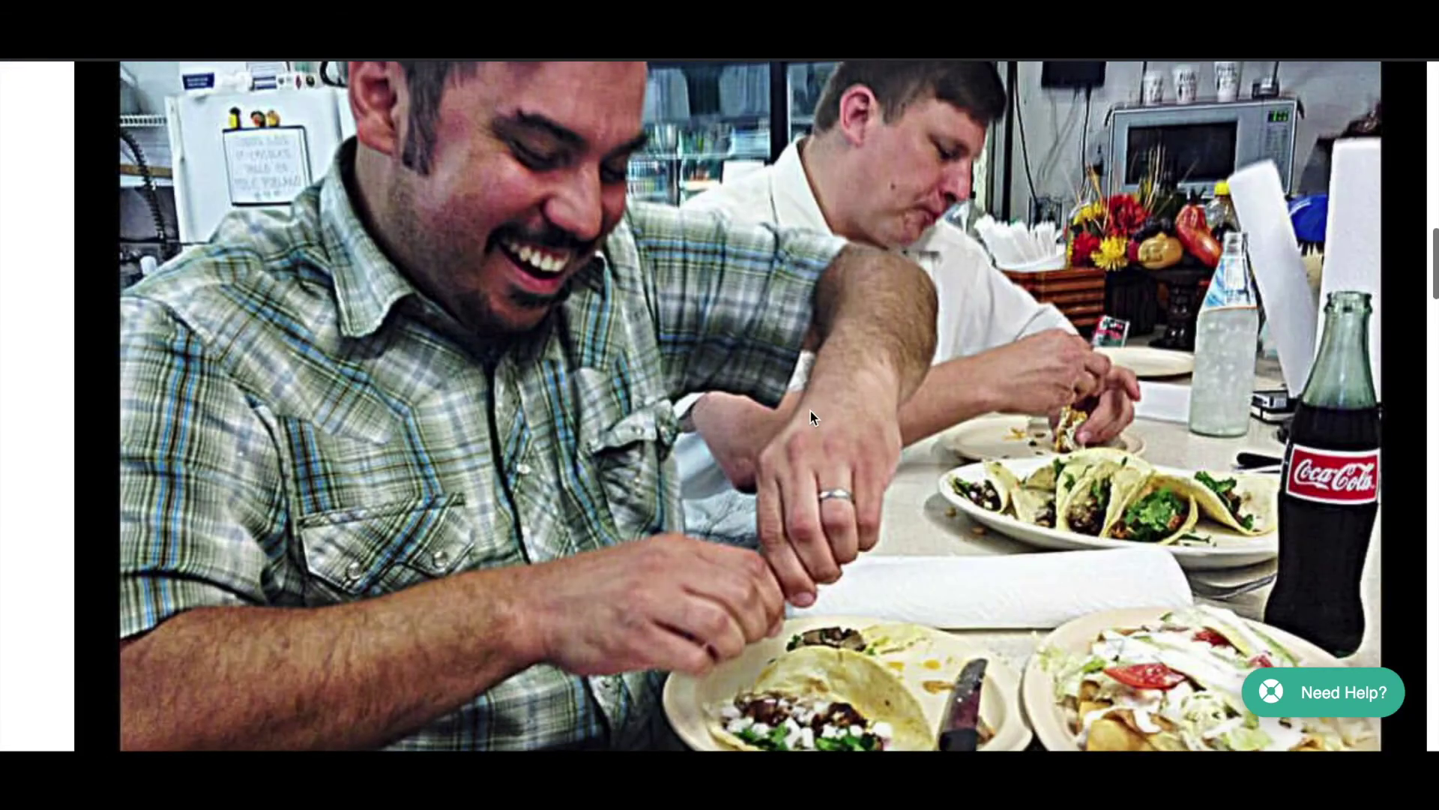
scroll(811, 411, "up", 7)
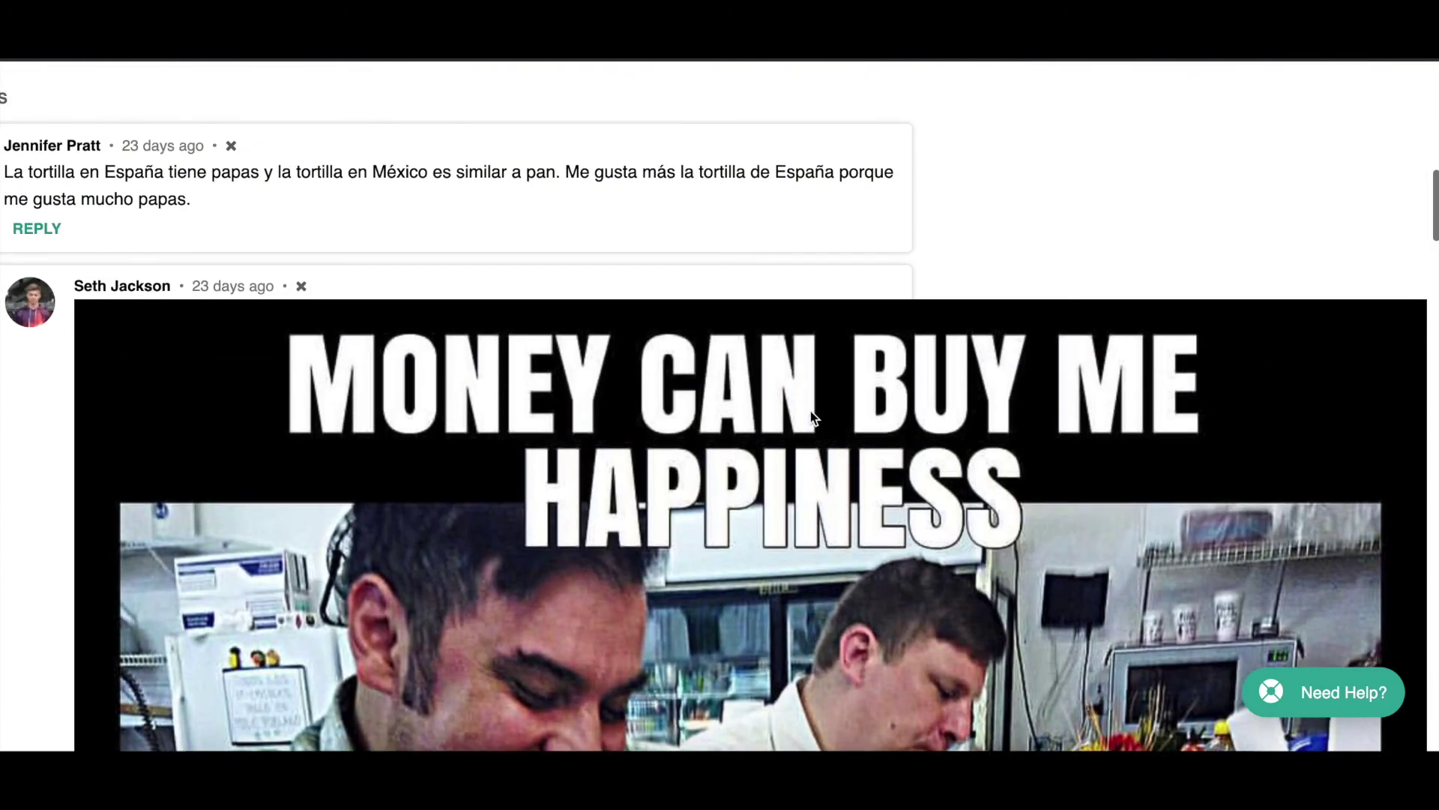
scroll(811, 410, "down", 3)
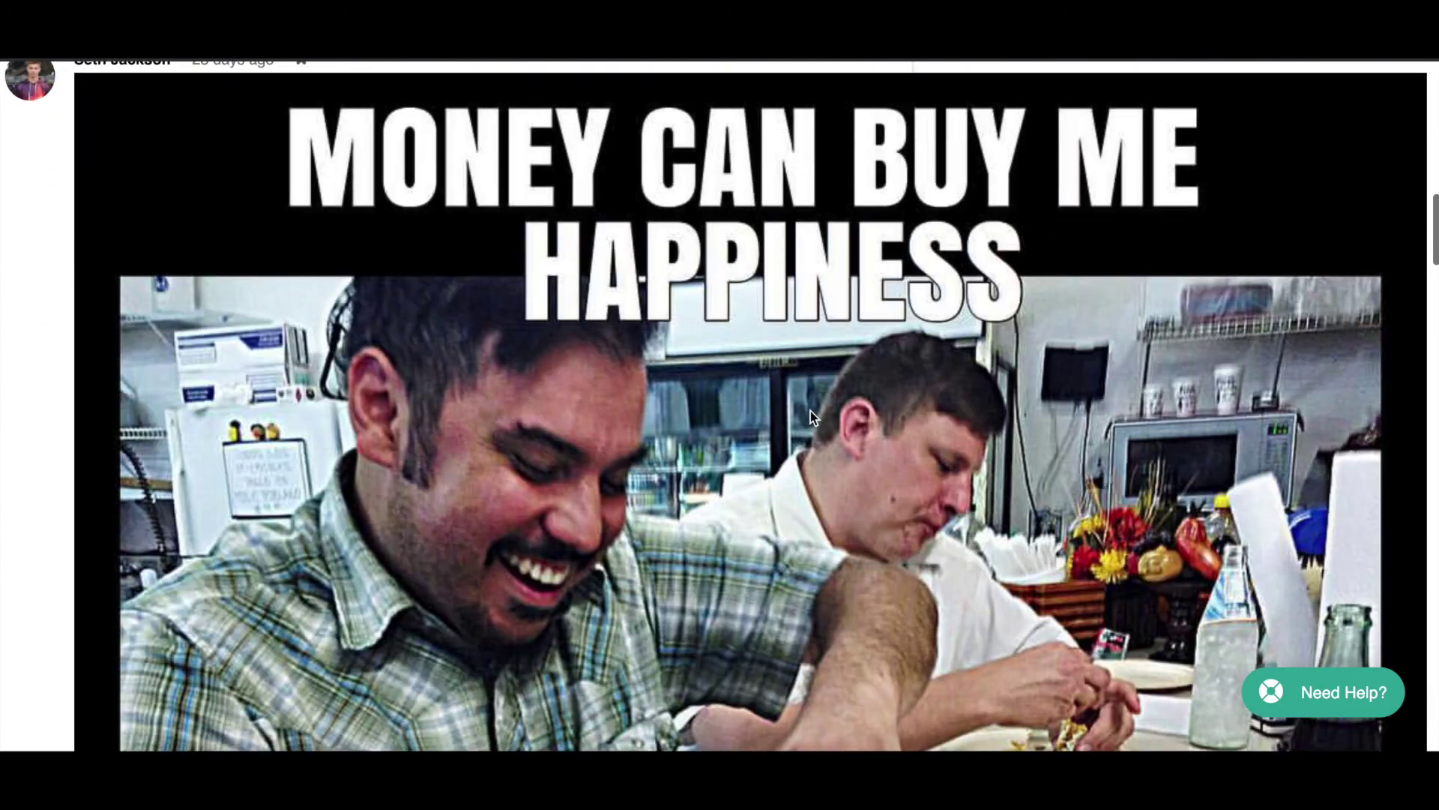
- Look over the remaining forum messages, including the embedded tortilla and Tacos La Calle videos, text replies, links and kitten picture
scroll(811, 410, "down", 10)
scroll(809, 410, "up", 2)
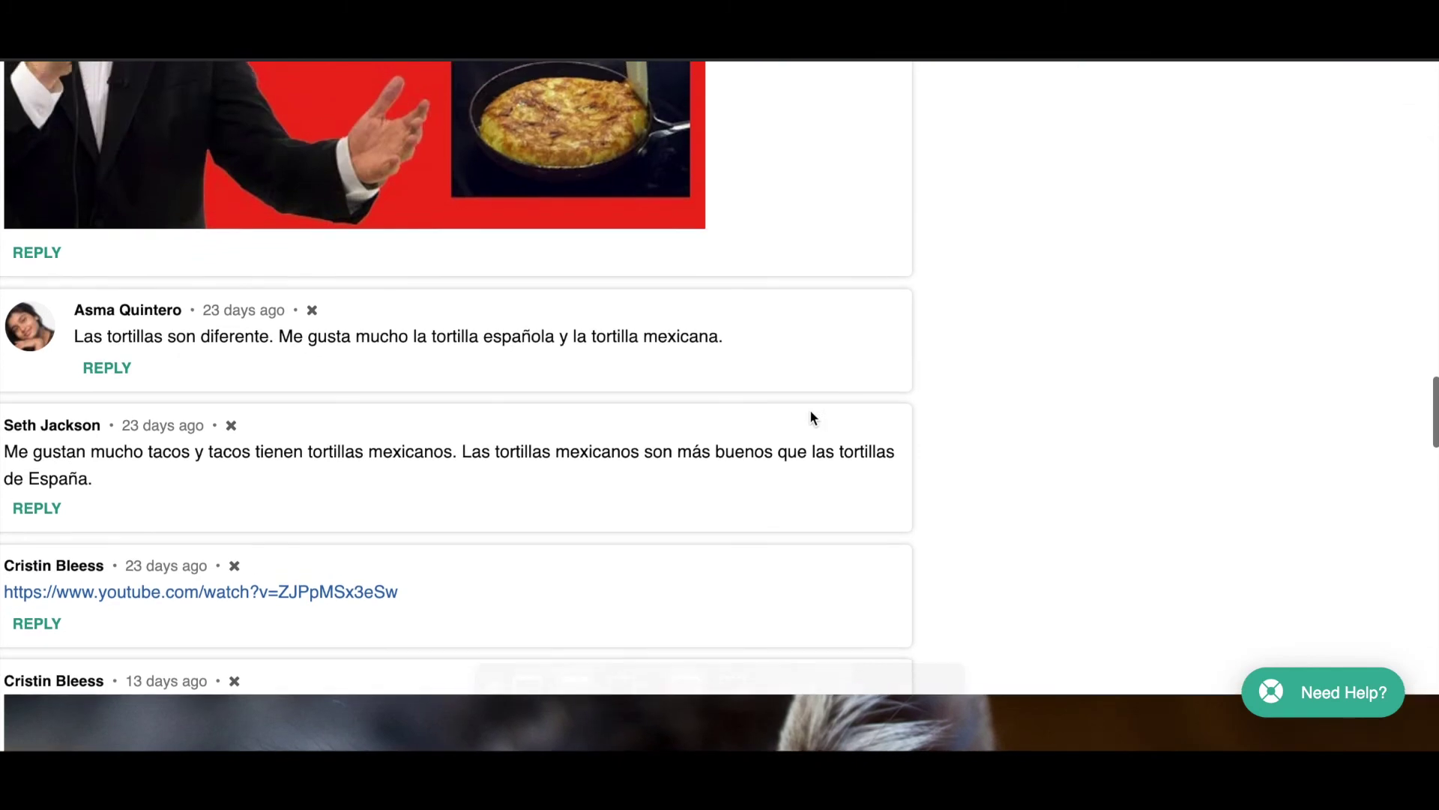
scroll(810, 409, "up", 5)
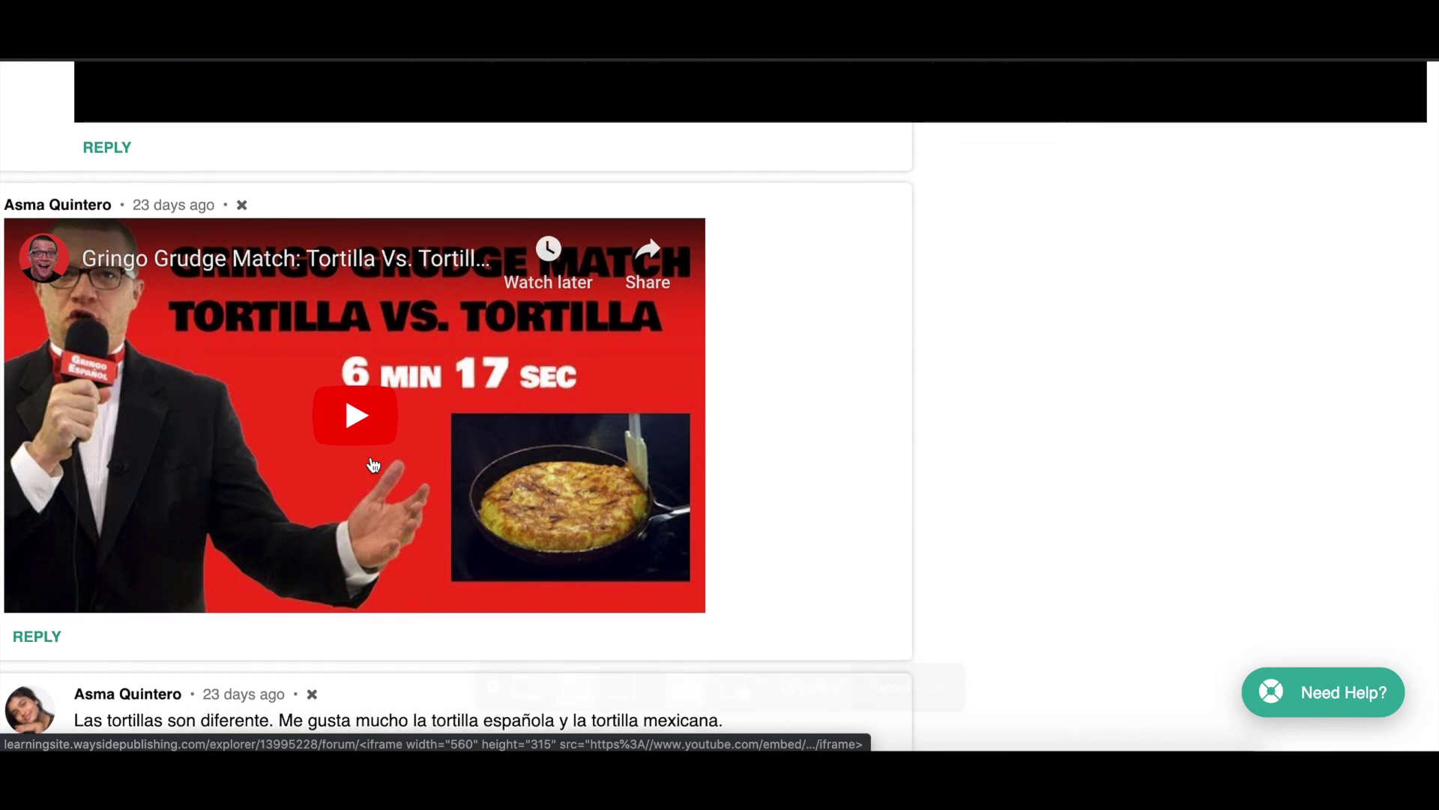
scroll(373, 464, "down", 5)
scroll(373, 465, "down", 1)
scroll(373, 465, "down", 1)
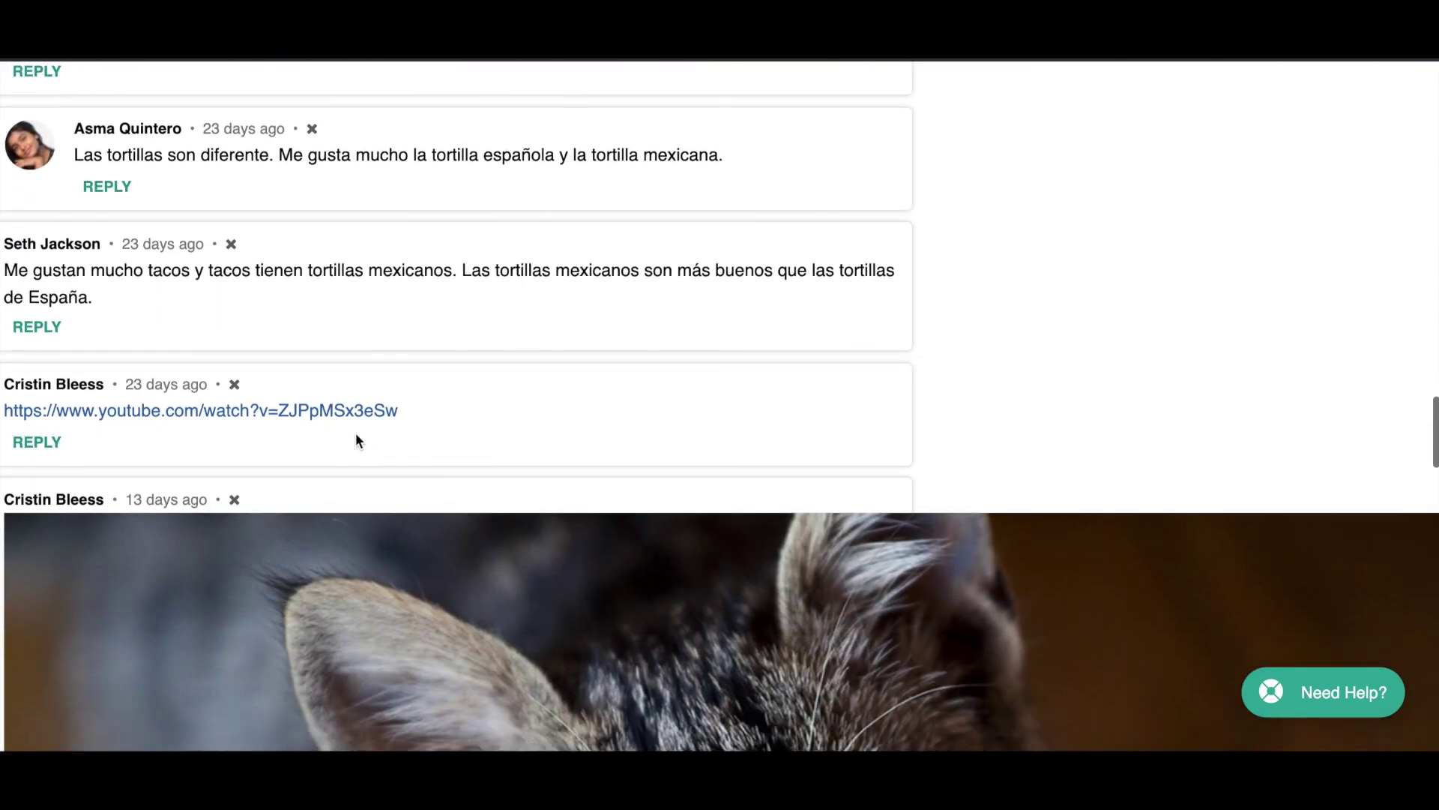
scroll(356, 435, "down", 5)
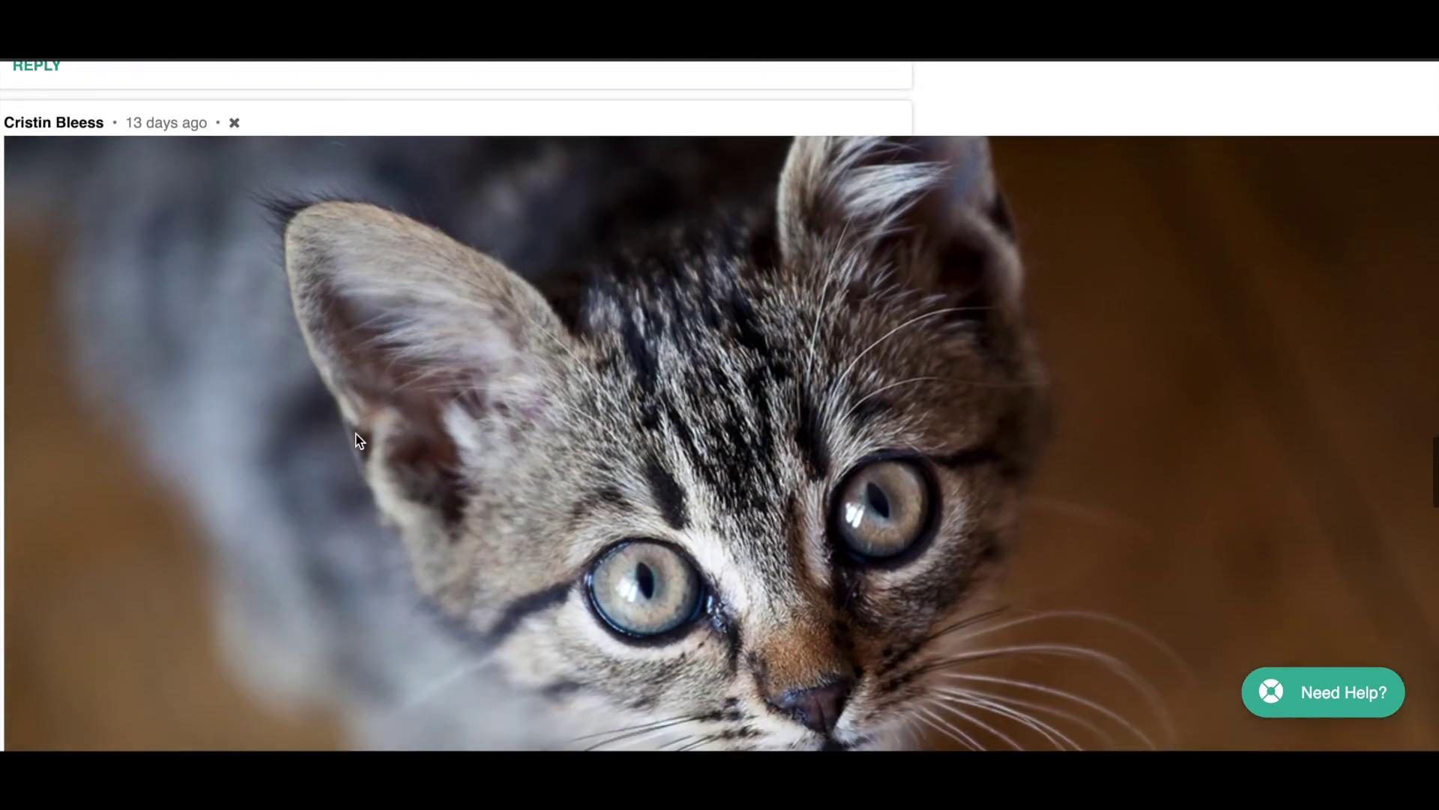
scroll(359, 441, "down", 6)
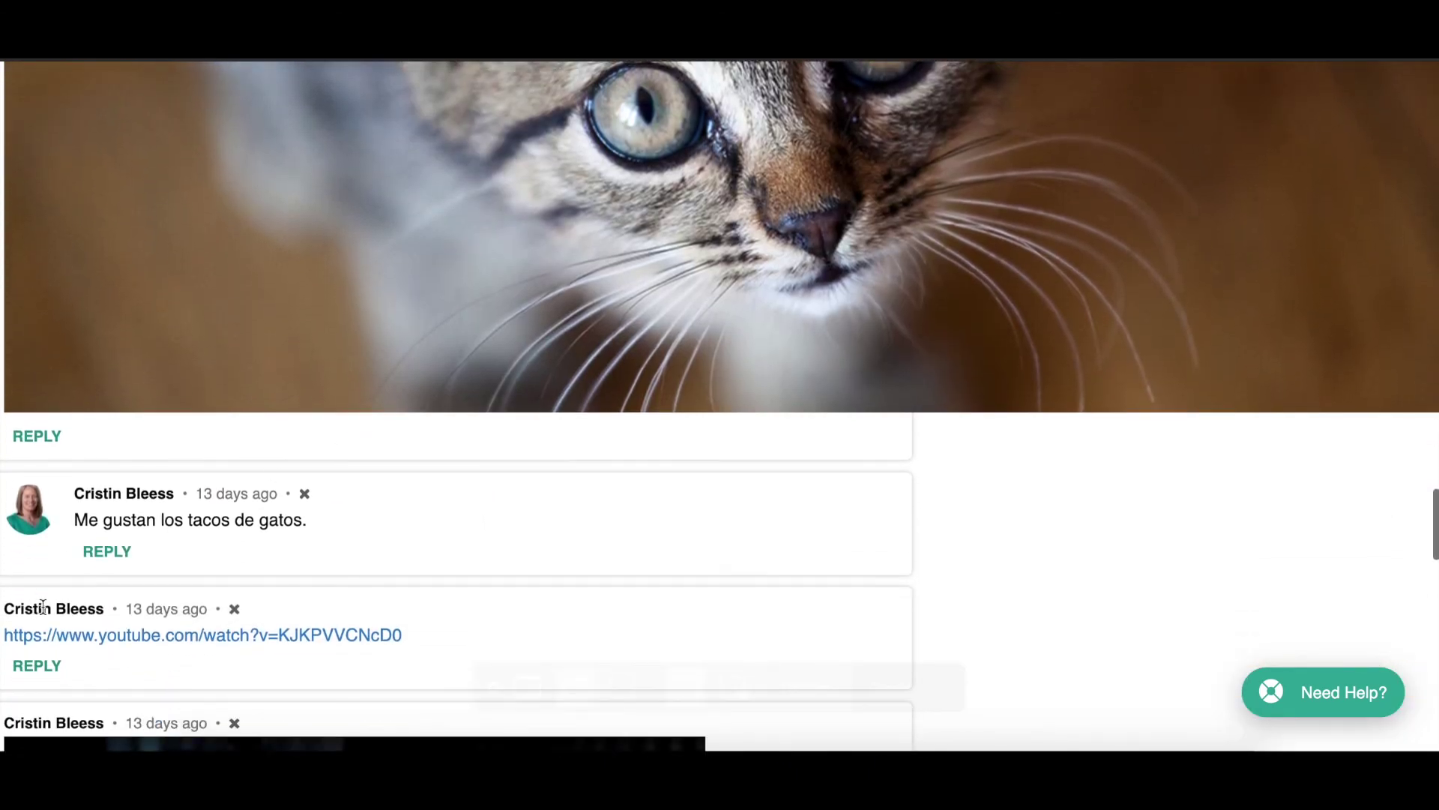
scroll(381, 568, "down", 5)
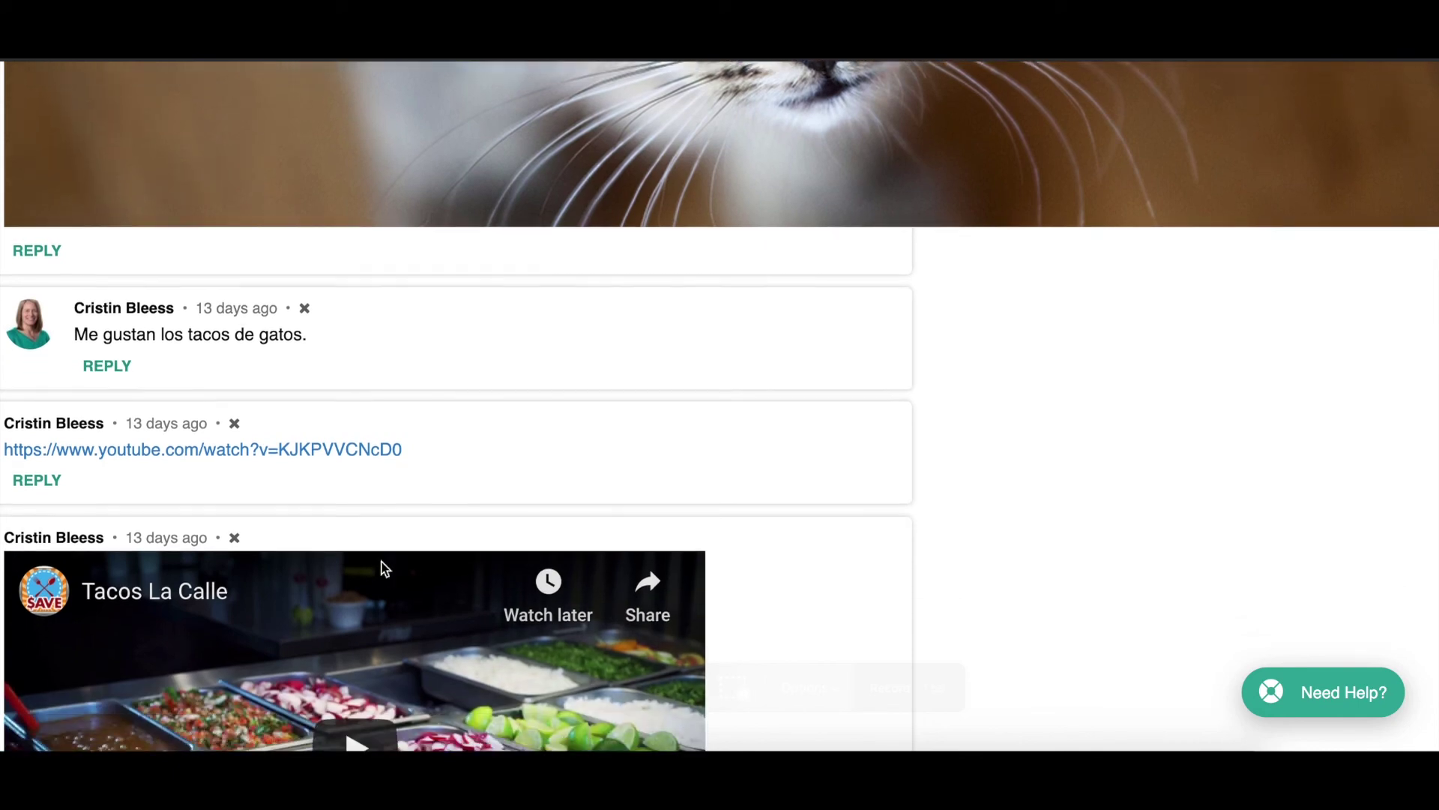
scroll(382, 568, "down", 2)
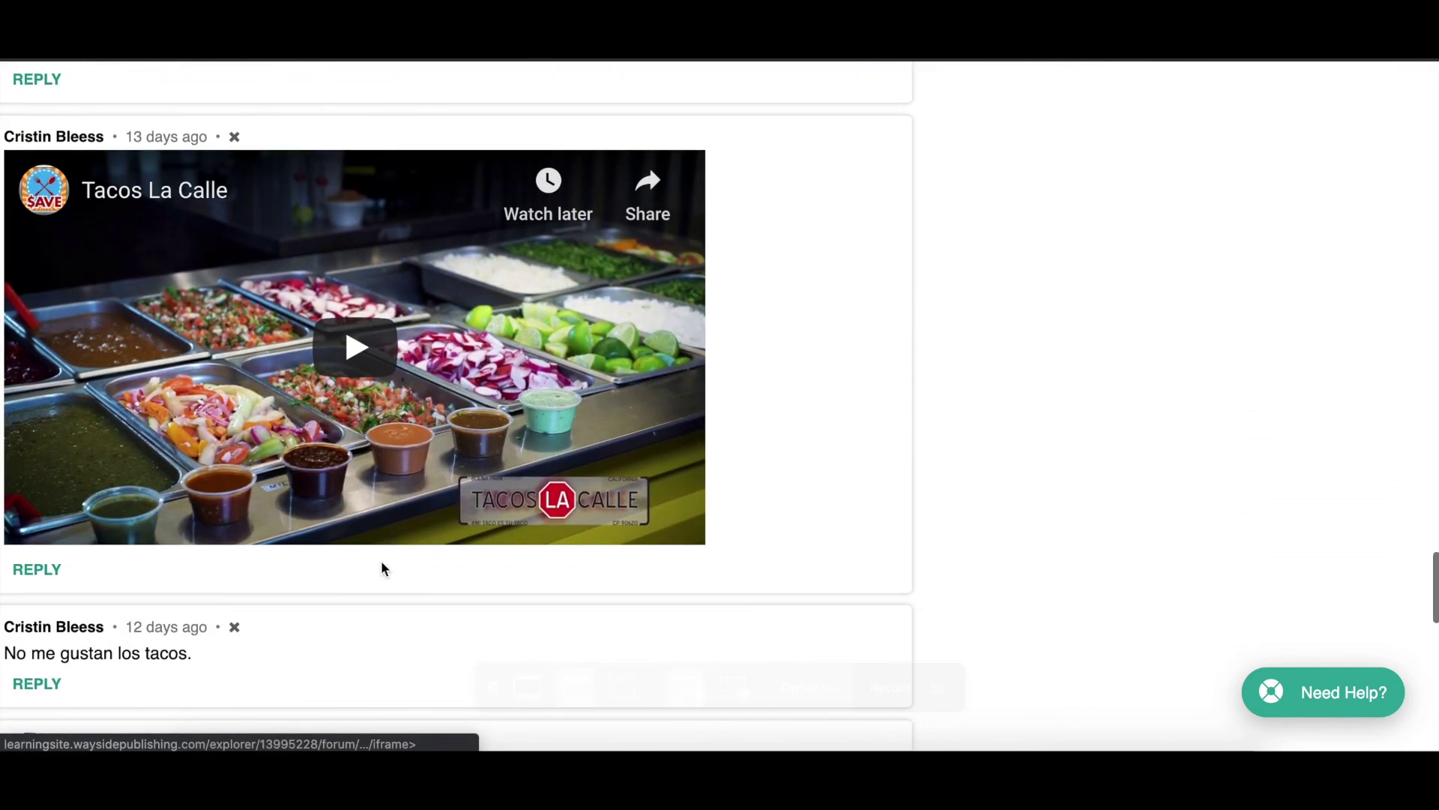
scroll(383, 568, "down", 3)
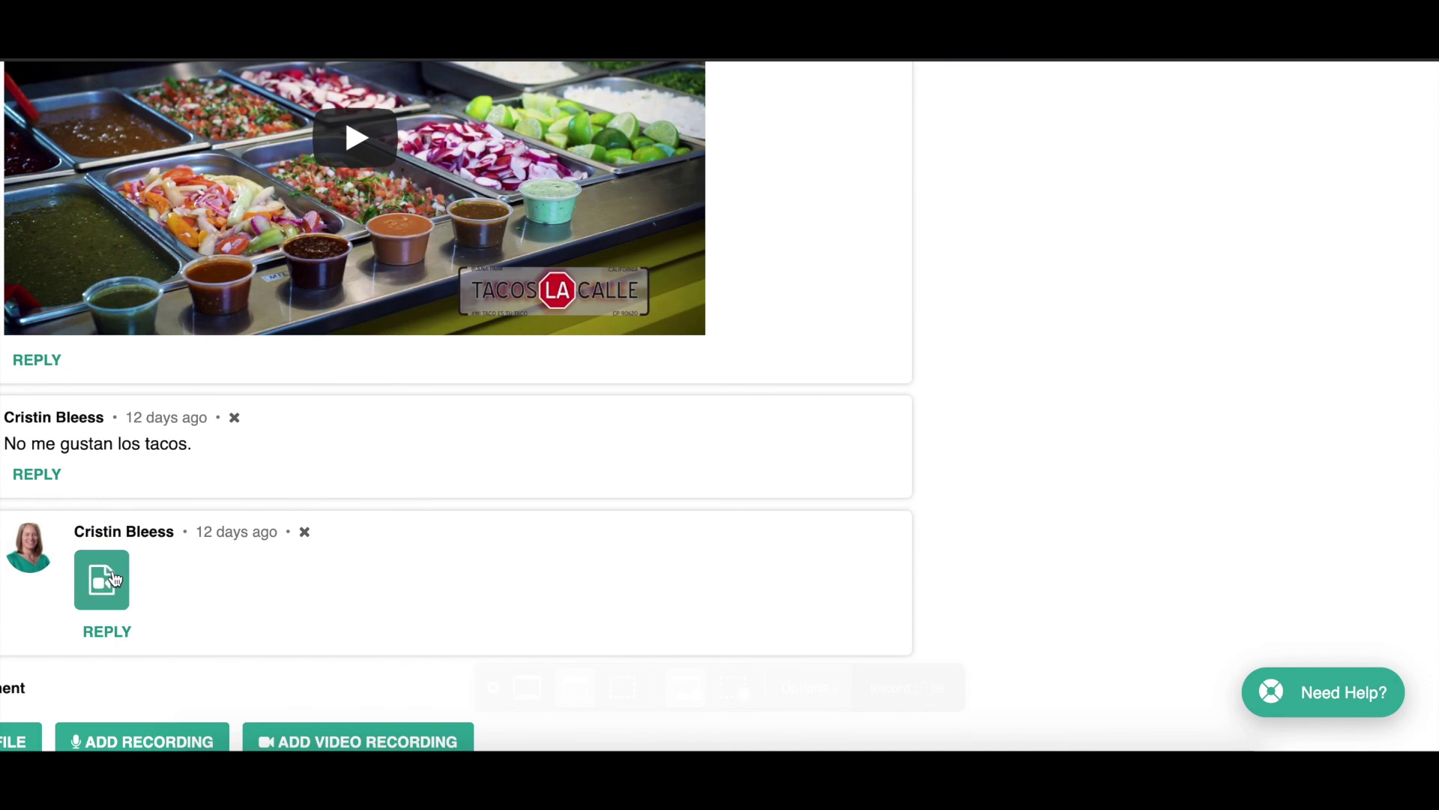
- Play the video recording attached to the last forum reply, and close the player
left_click(113, 577)
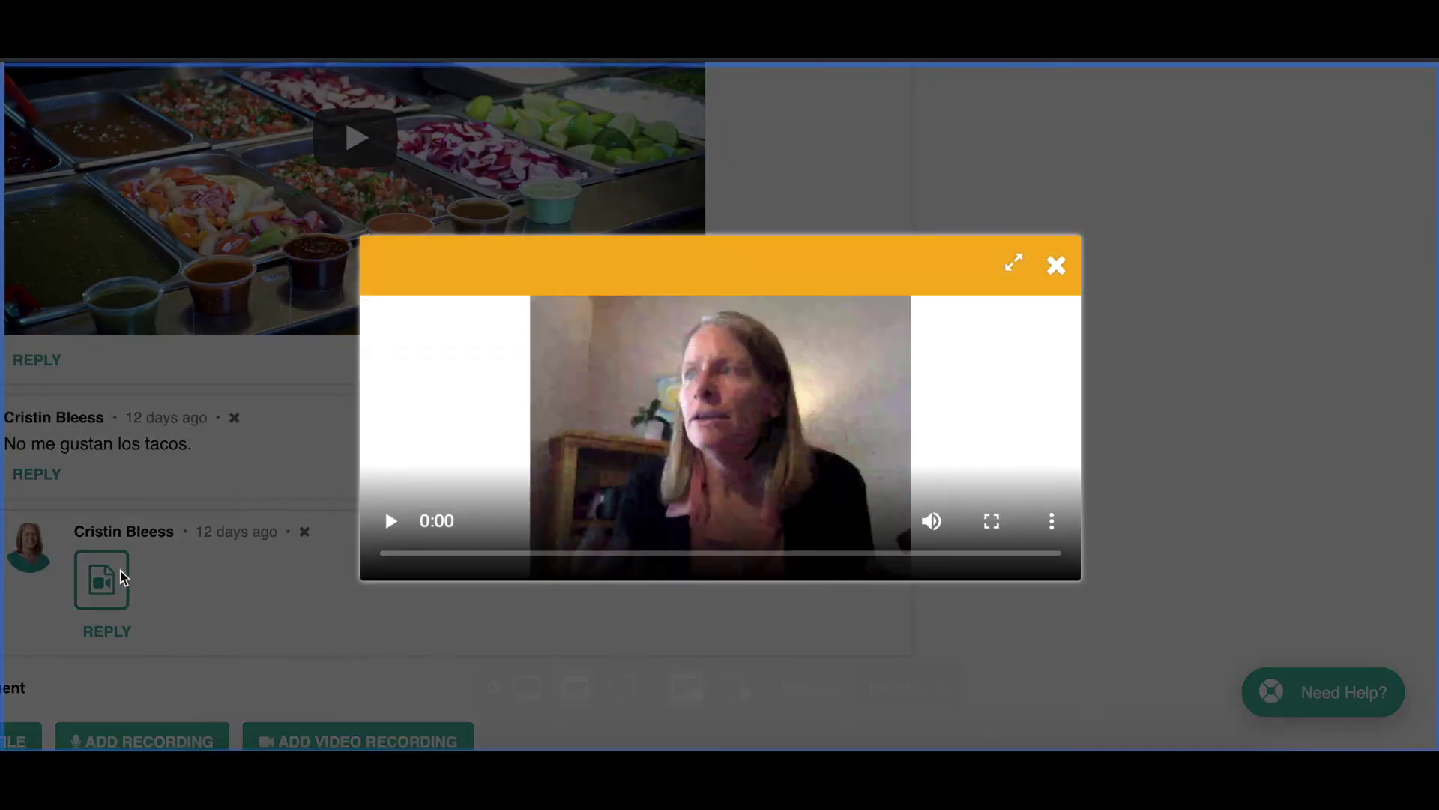
left_click(390, 522)
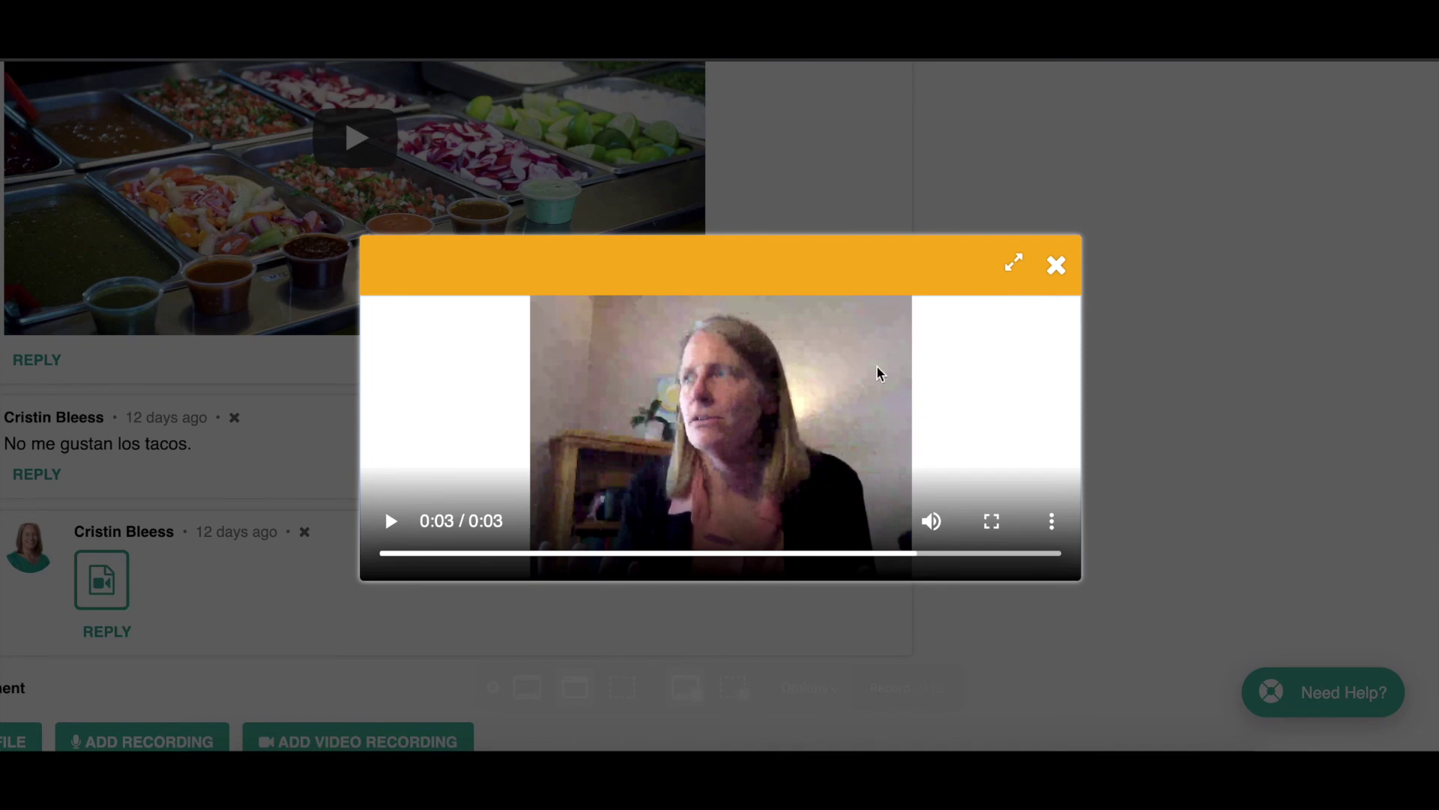
left_click(1056, 267)
- Record an audio clip of about 6 seconds for a new forum comment
scroll(453, 357, "left", 5)
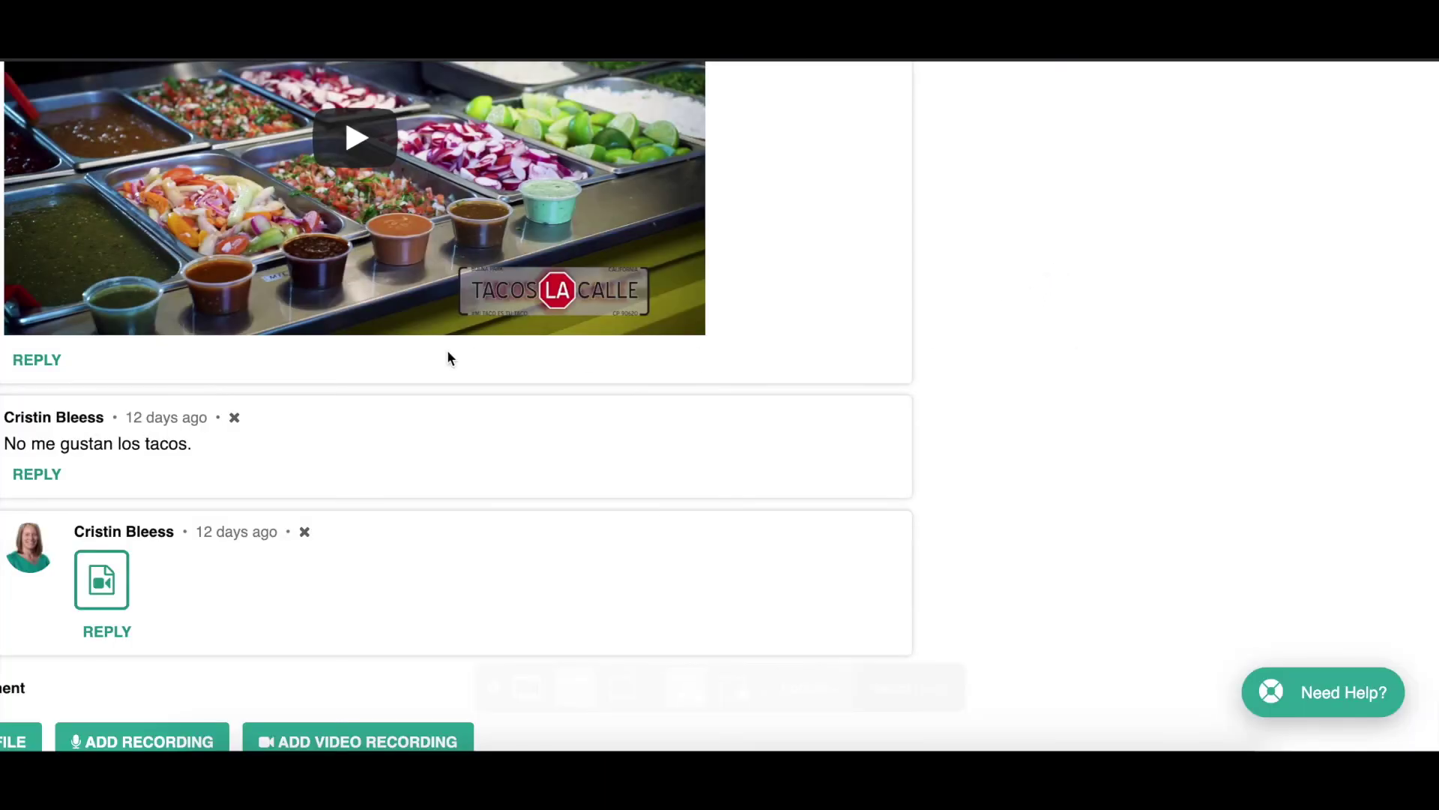
scroll(452, 367, "down", 4)
scroll(438, 394, "down", 4)
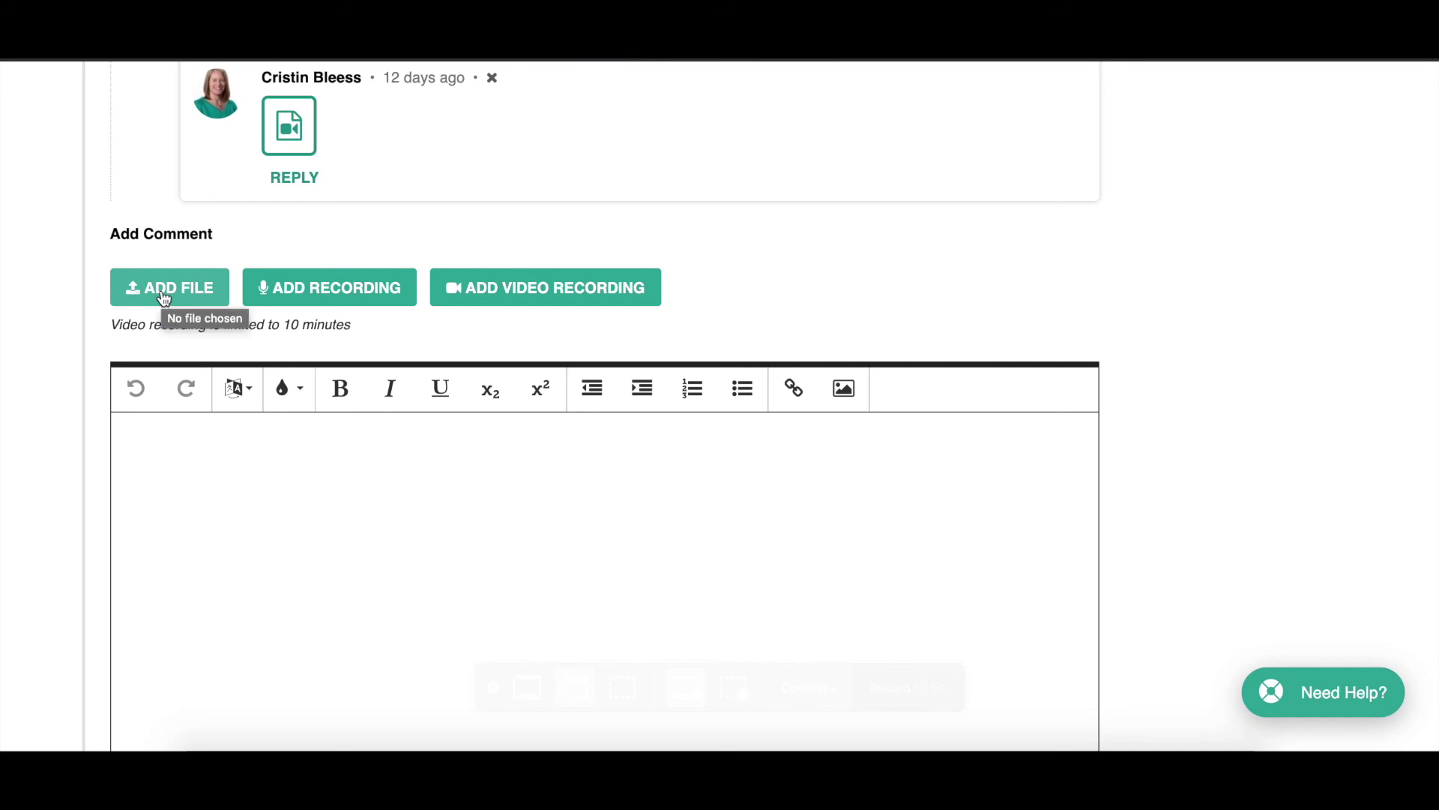
left_click(307, 298)
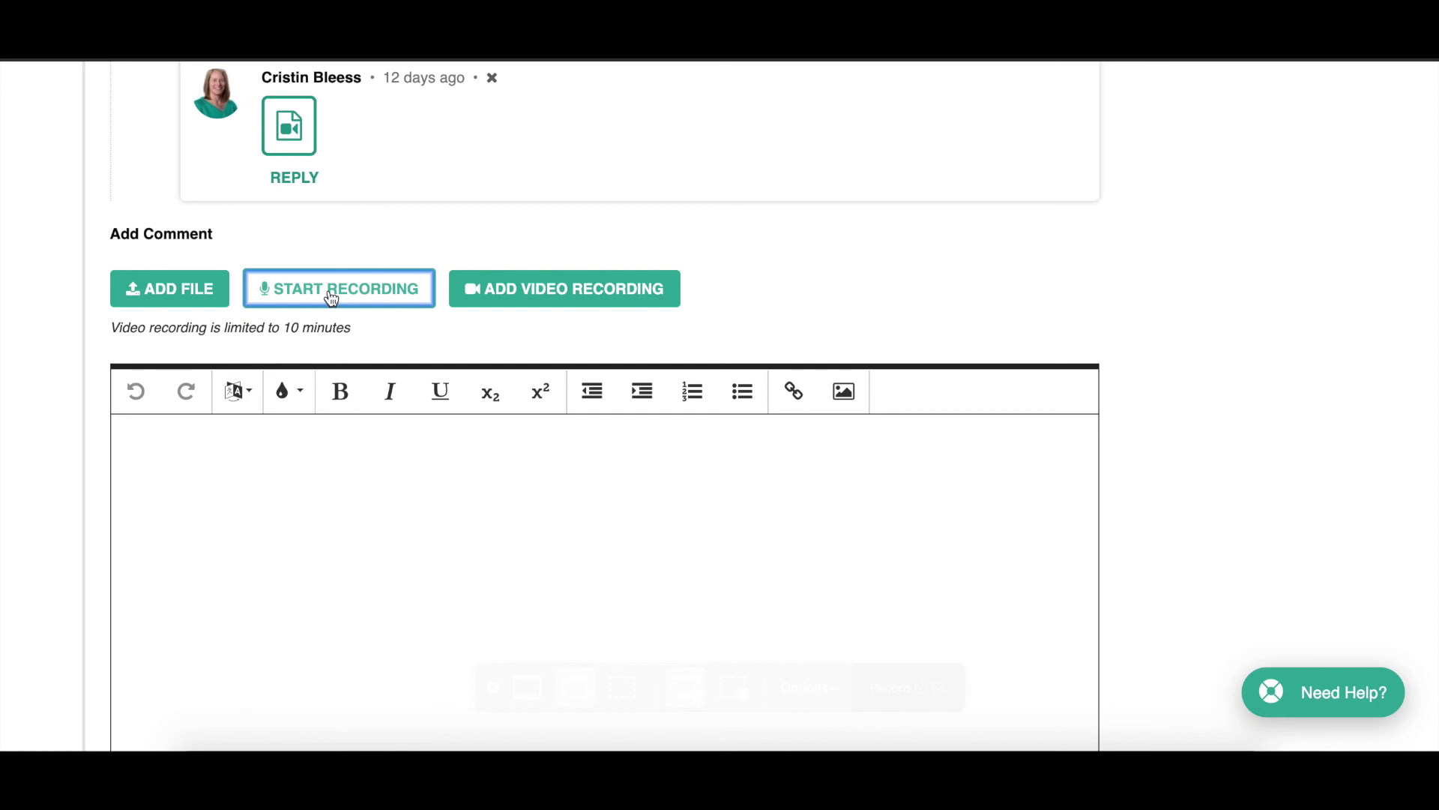
left_click(331, 298)
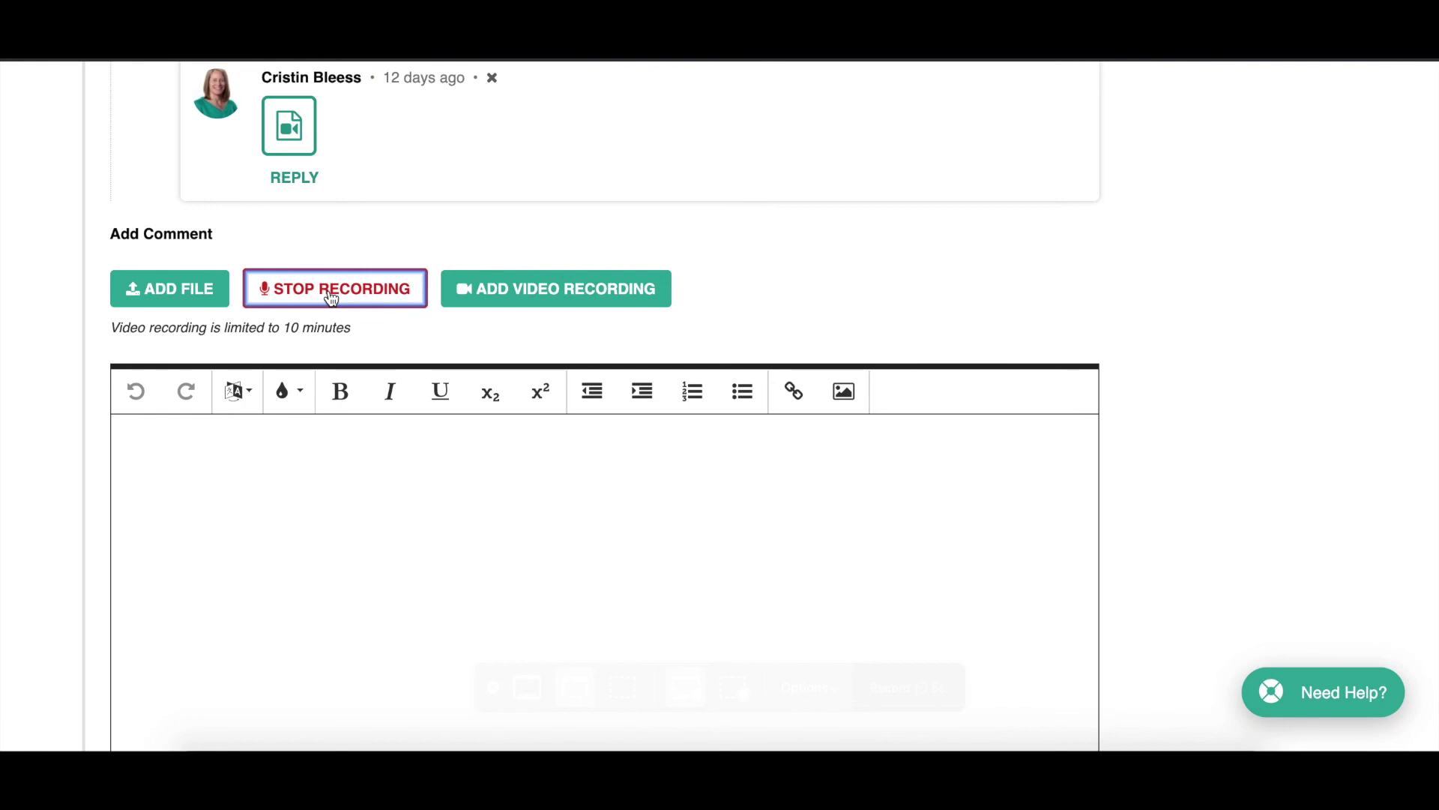
left_click(331, 297)
left_click(390, 390)
scroll(393, 386, "down", 2)
scroll(390, 384, "down", 2)
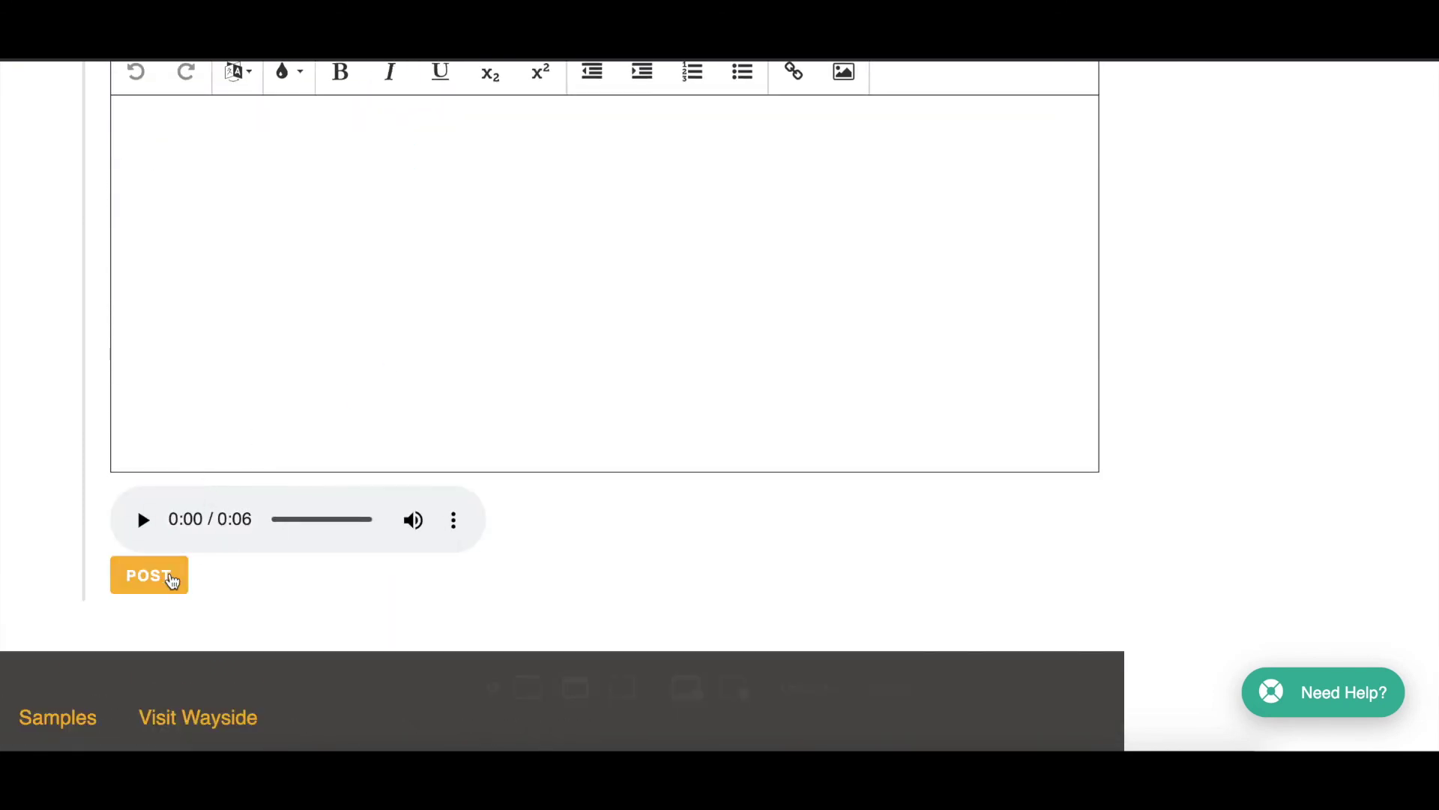
- Write "Students type their messages" as the text of the new comment
scroll(337, 450, "up", 3)
scroll(420, 404, "up", 3)
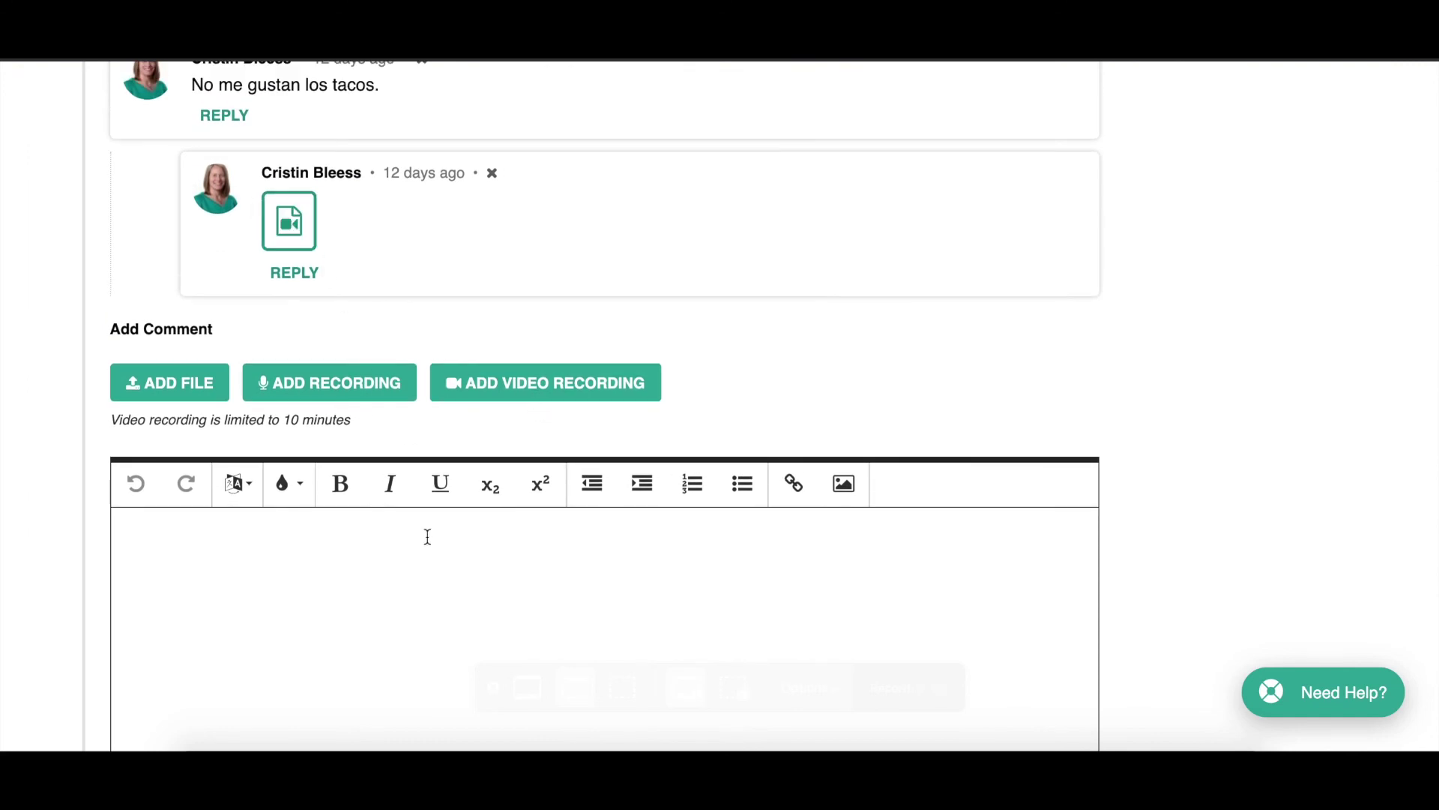
scroll(428, 537, "down", 1)
left_click(235, 435)
type("Student")
type("s tpye")
key("BackSpace")
key("BackSpace")
key("BackSpace")
type("up")
key("BackSpace")
key("BackSpace")
key("BackSpace")
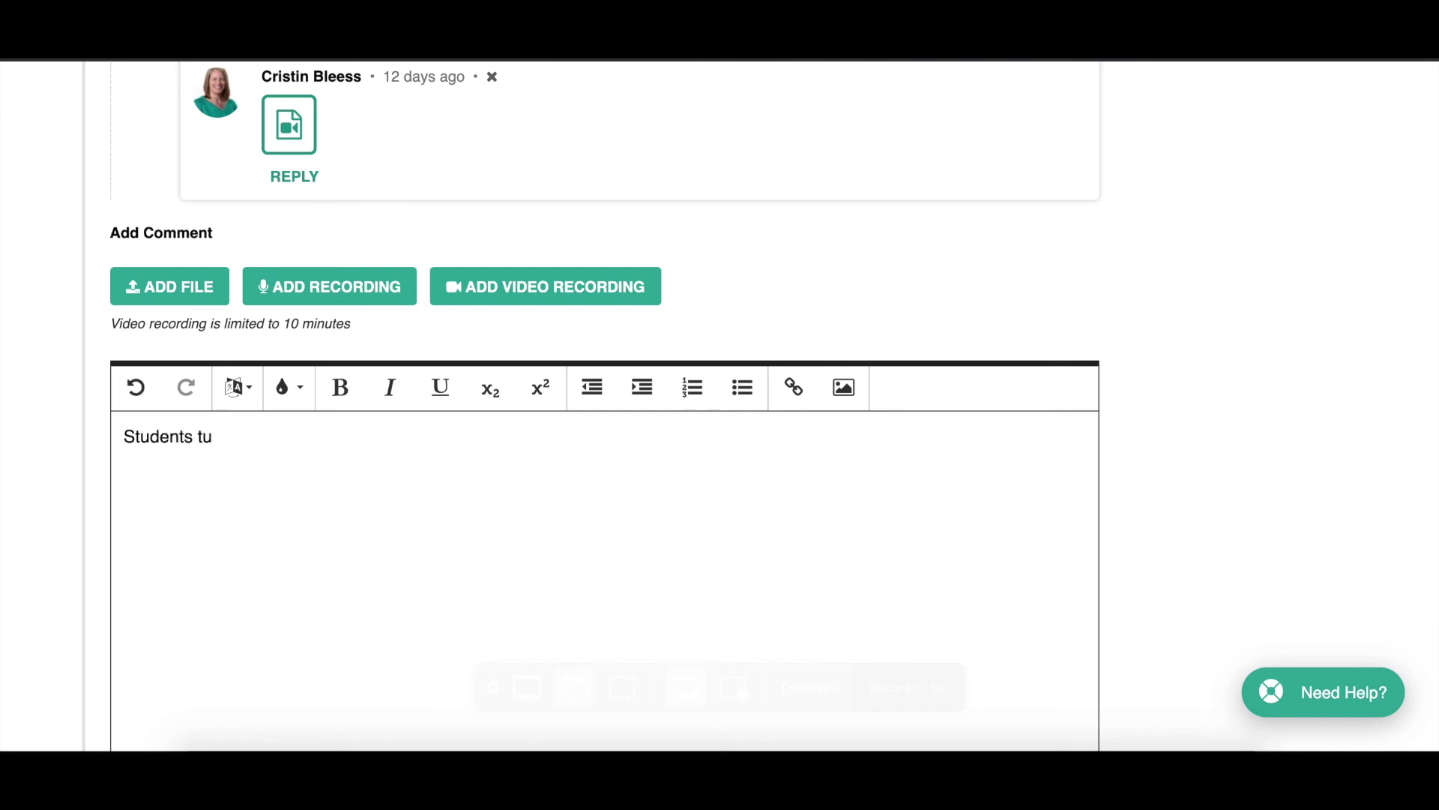
type("ype their messages")
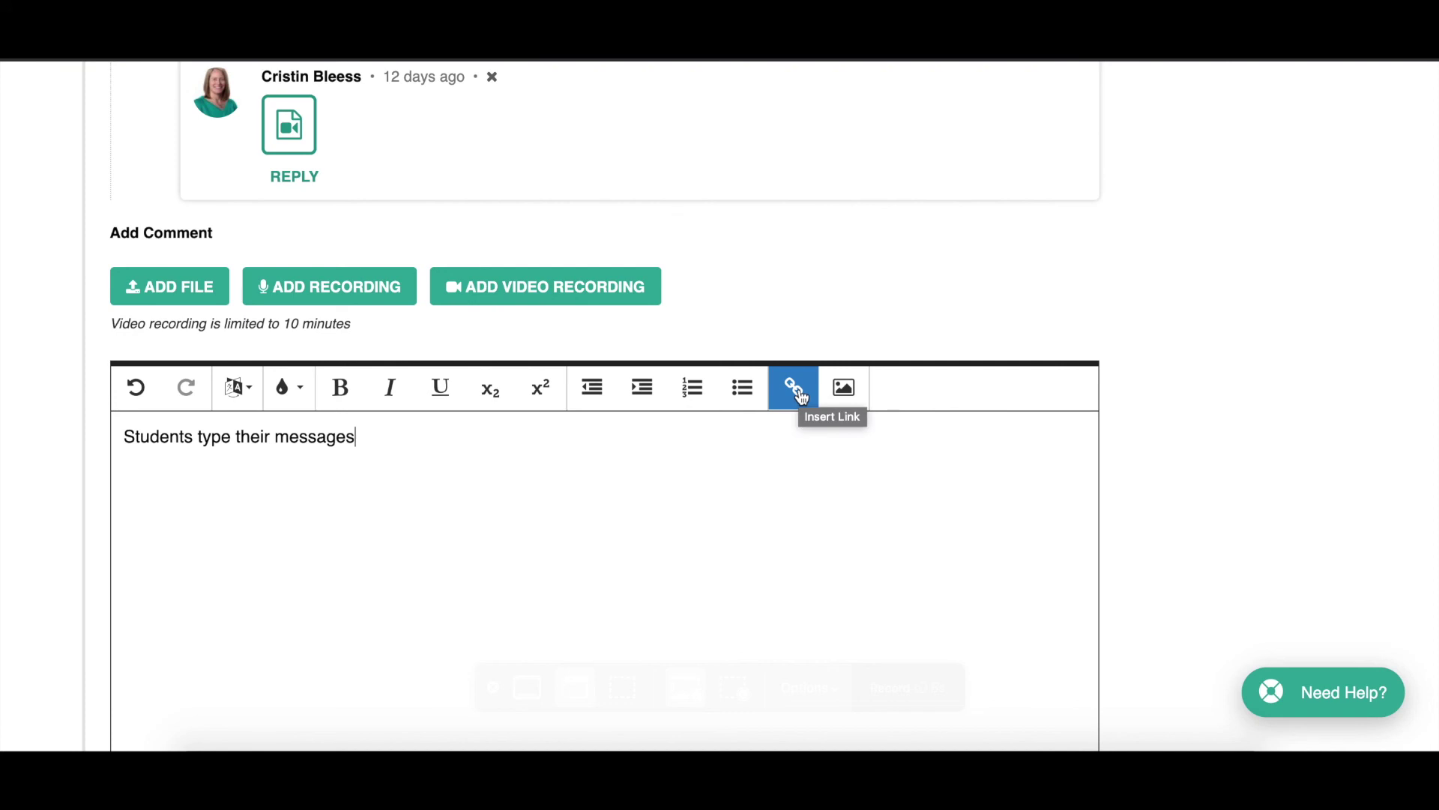
- Post the comment with its audio recording to the forum, and check the posted message
scroll(746, 485, "down", 1)
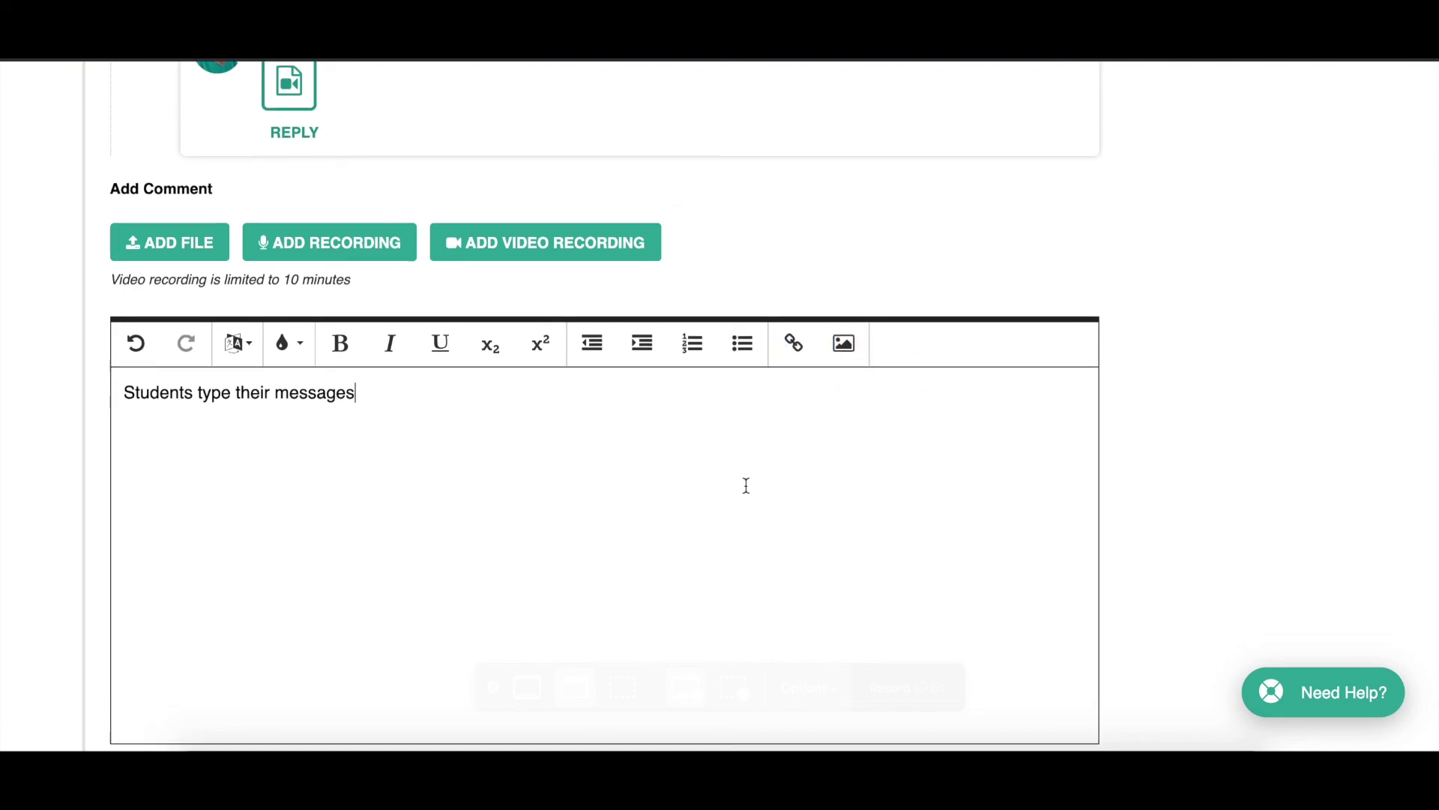
scroll(746, 486, "down", 3)
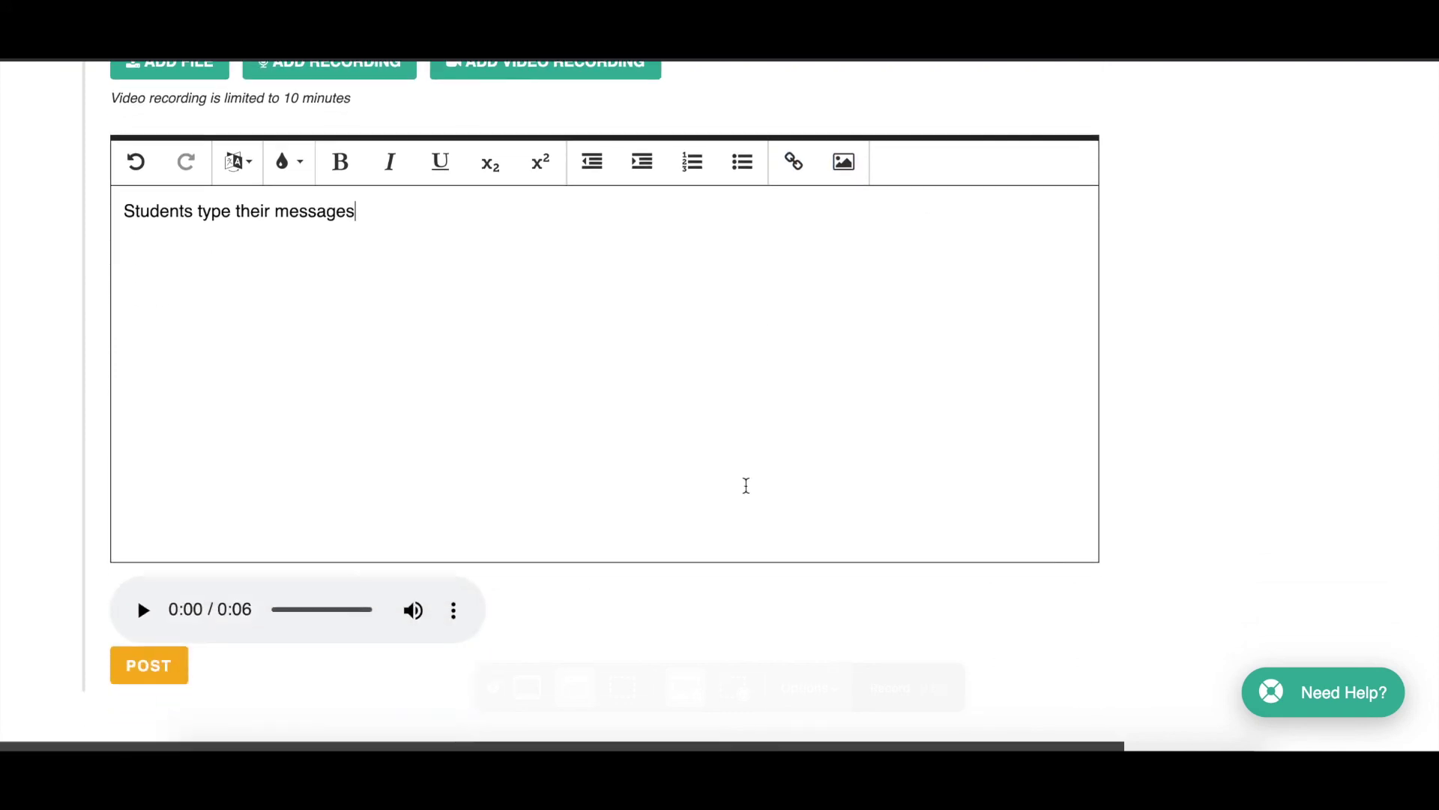
left_click(158, 666)
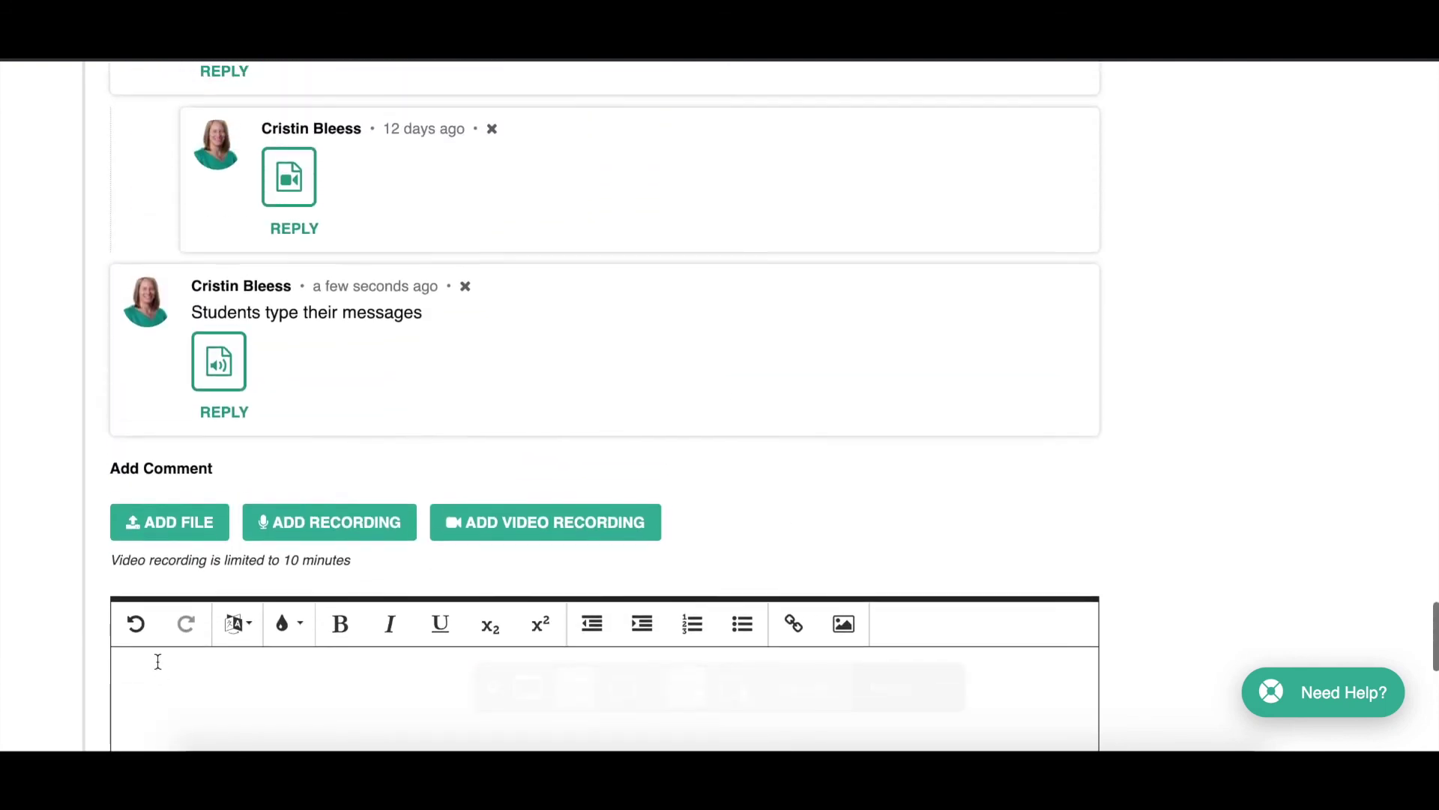
scroll(276, 418, "up", 1)
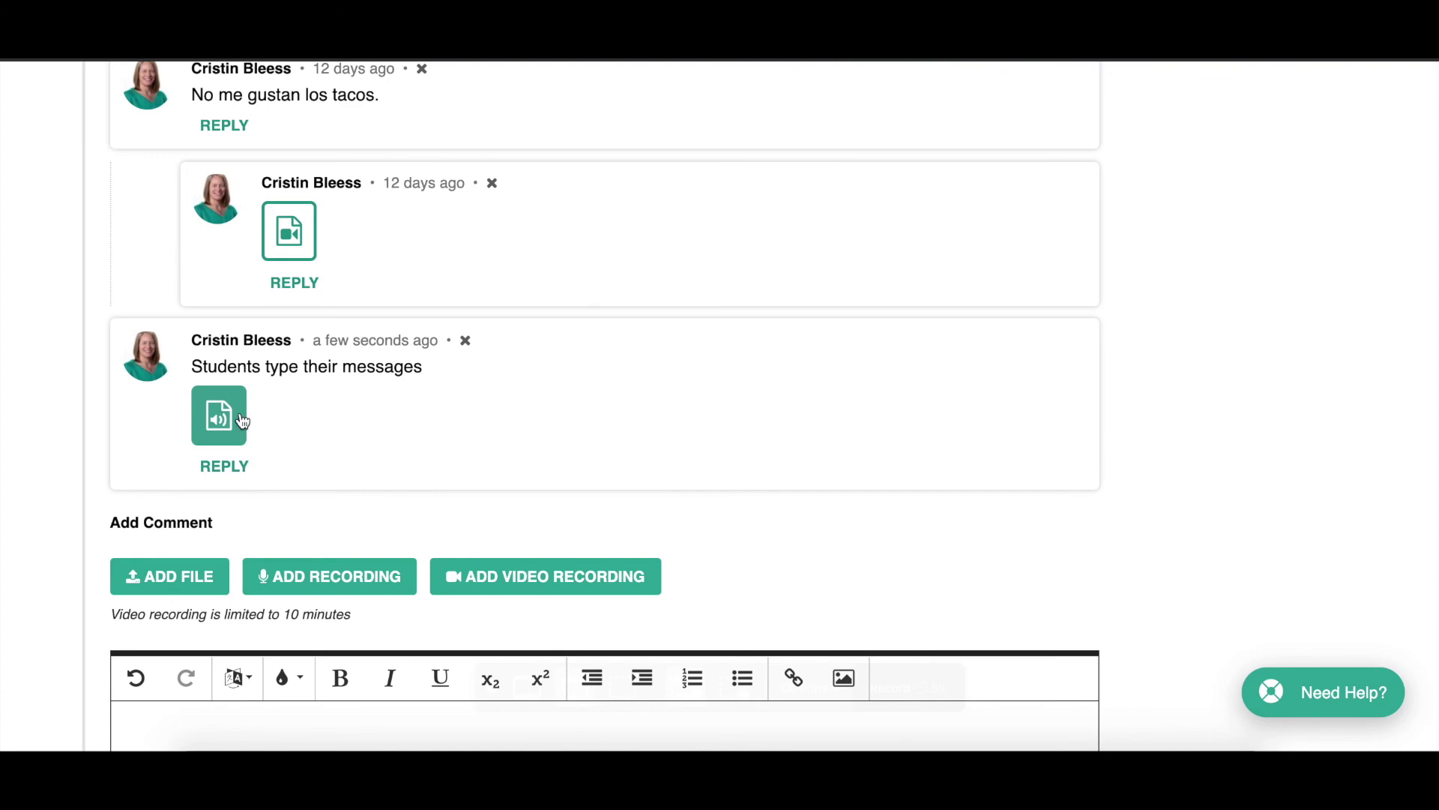
- Go back to Unidad 4: La comida es cultura and review its folder Vive entre culturas (pág. 246-247)
scroll(216, 433, "up", 10)
scroll(214, 431, "up", 10)
scroll(214, 432, "up", 15)
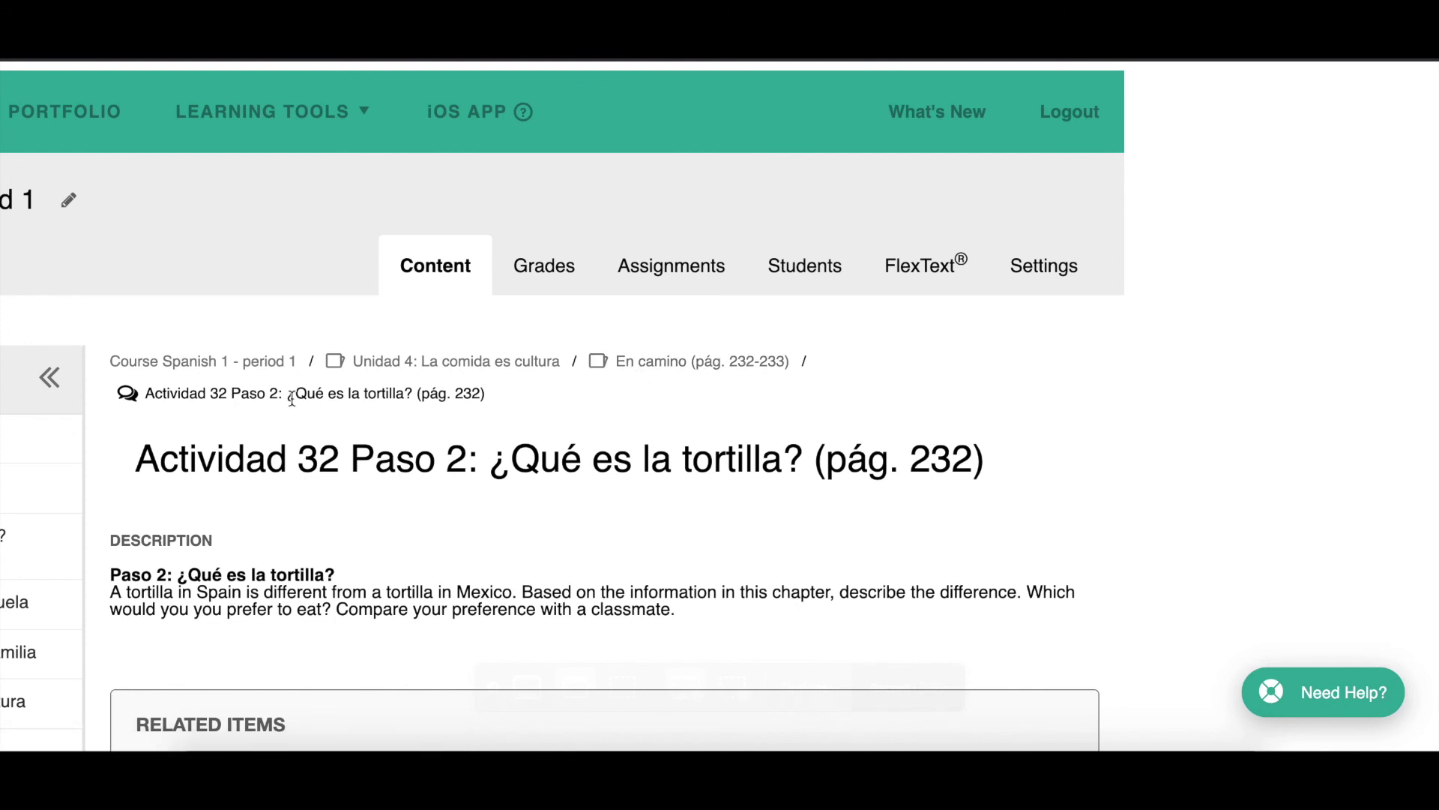
scroll(650, 202, "left", 5)
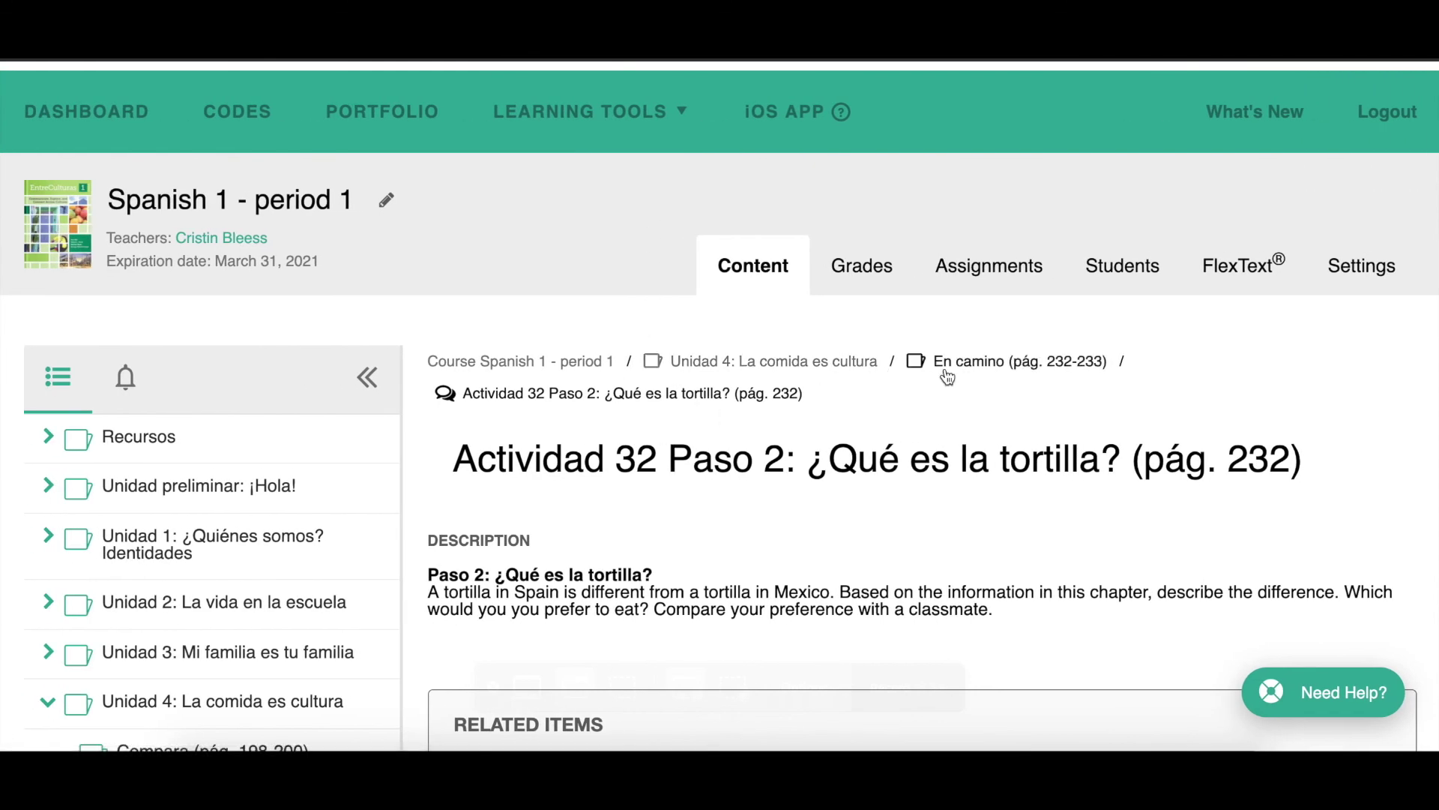
left_click(767, 363)
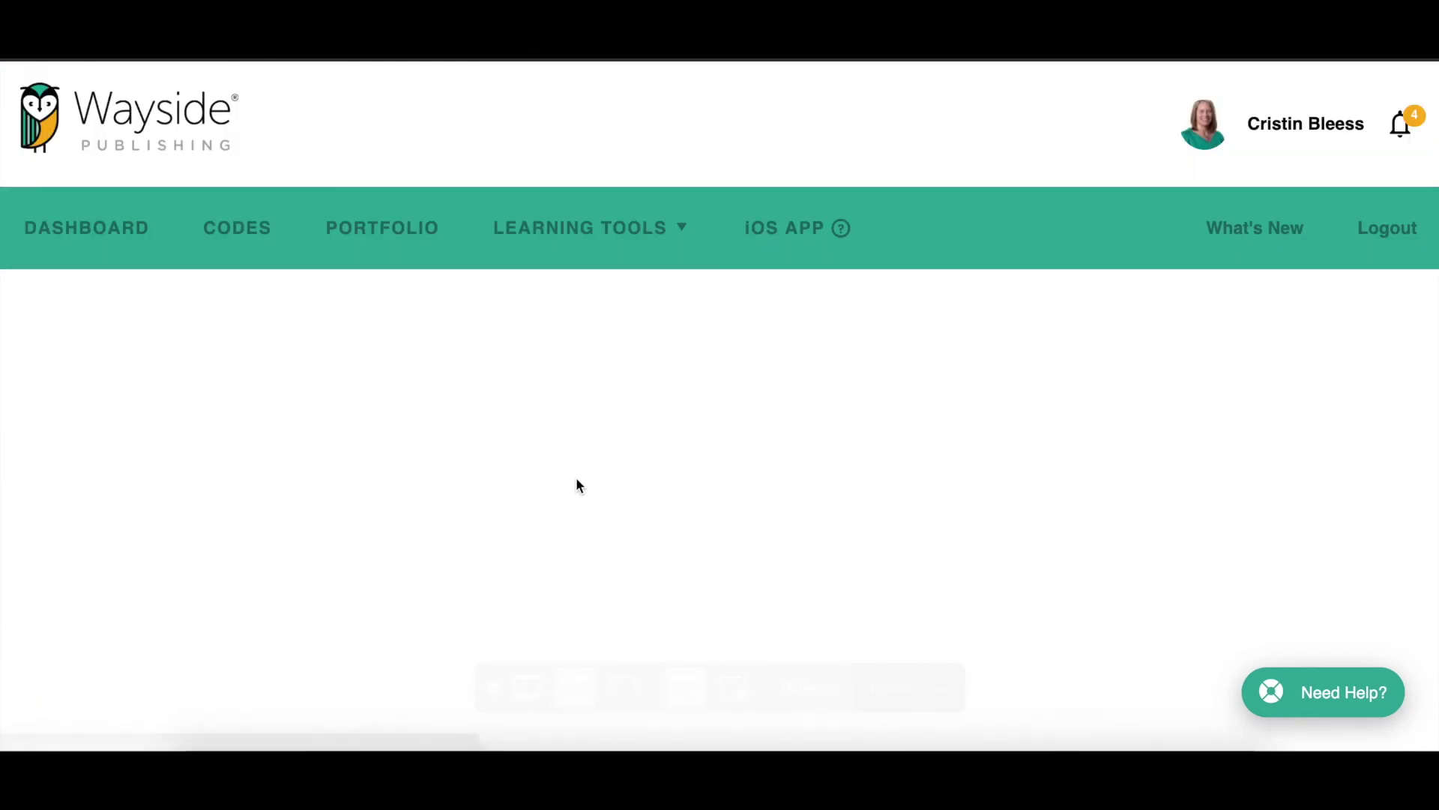
scroll(577, 483, "down", 5)
scroll(578, 486, "down", 5)
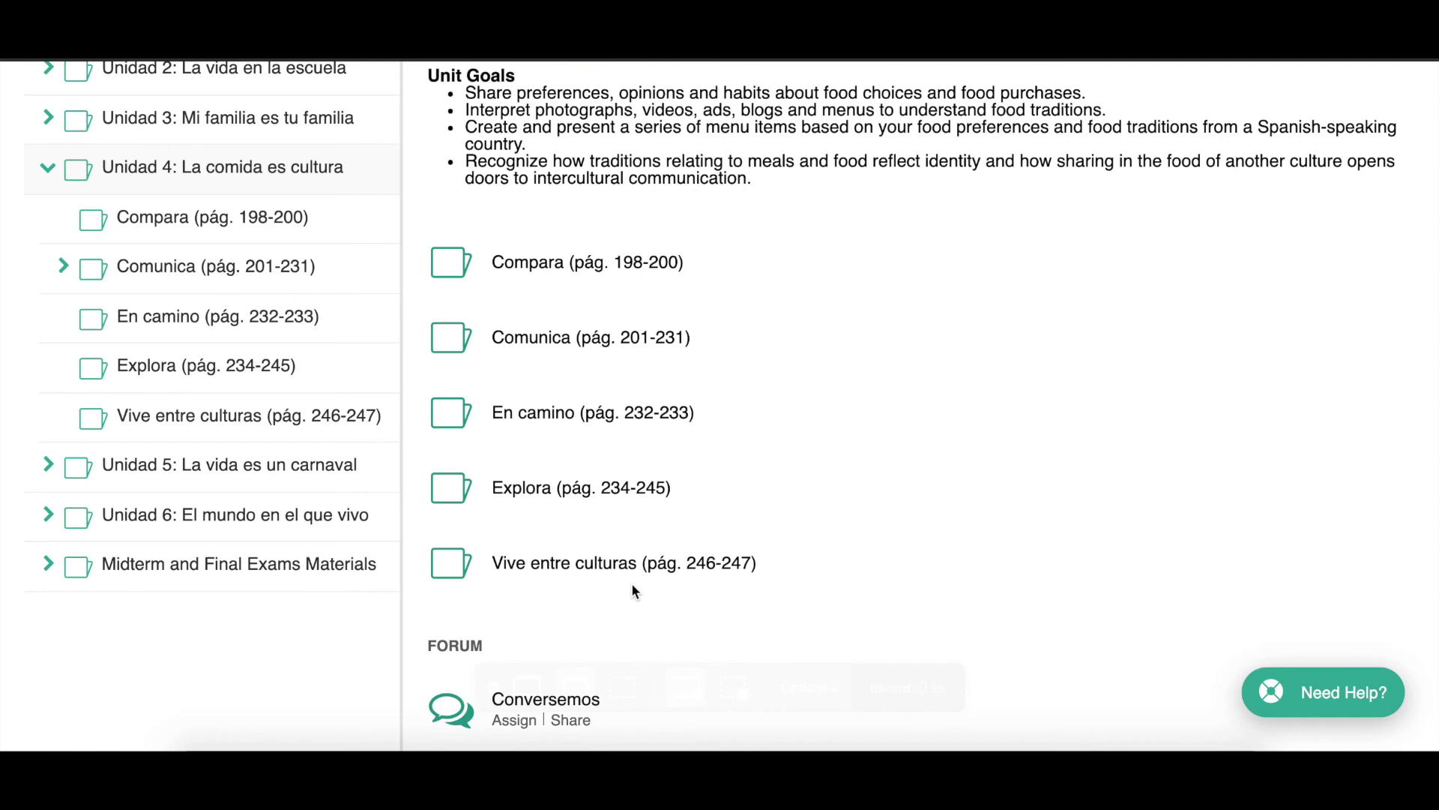
left_click(607, 571)
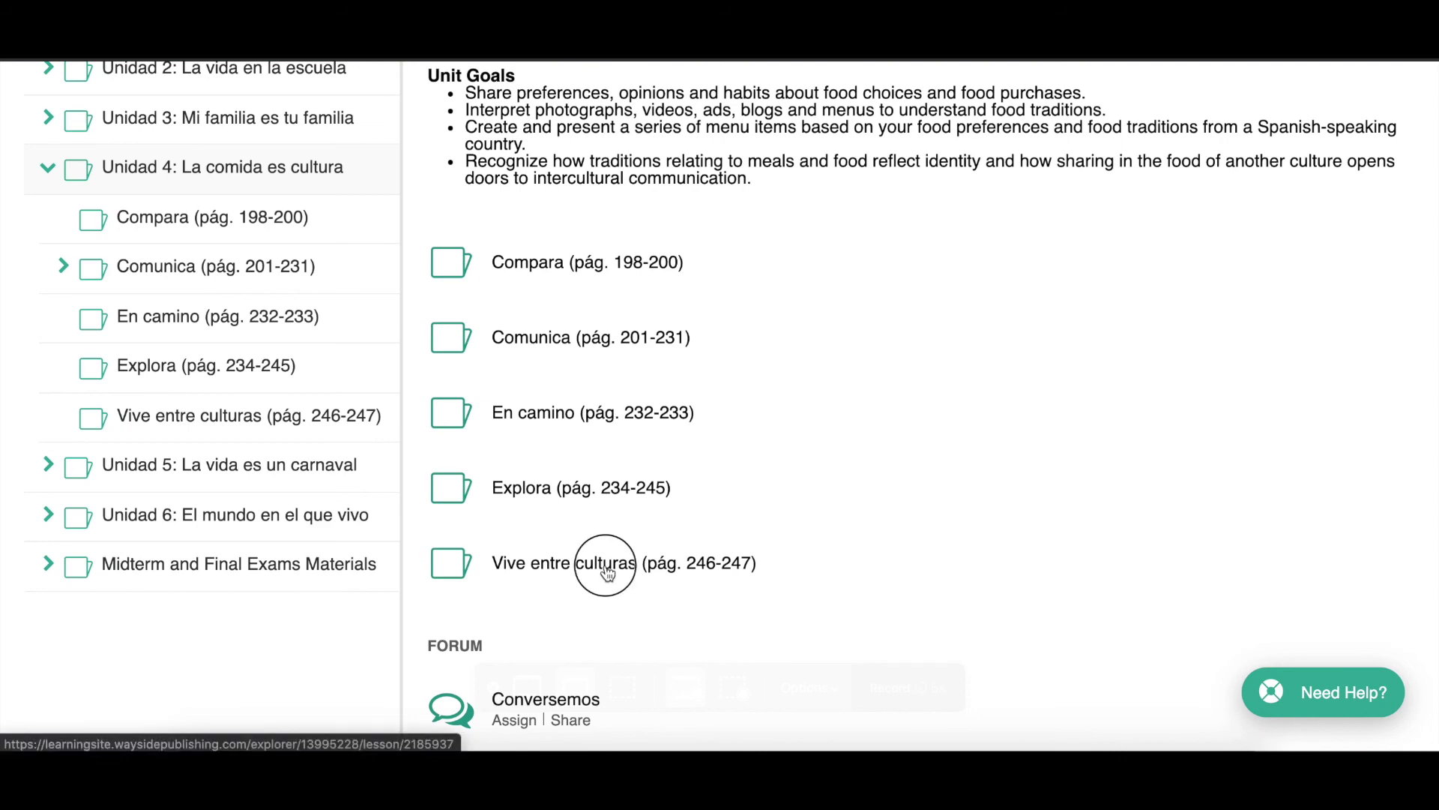
scroll(606, 568, "down", 5)
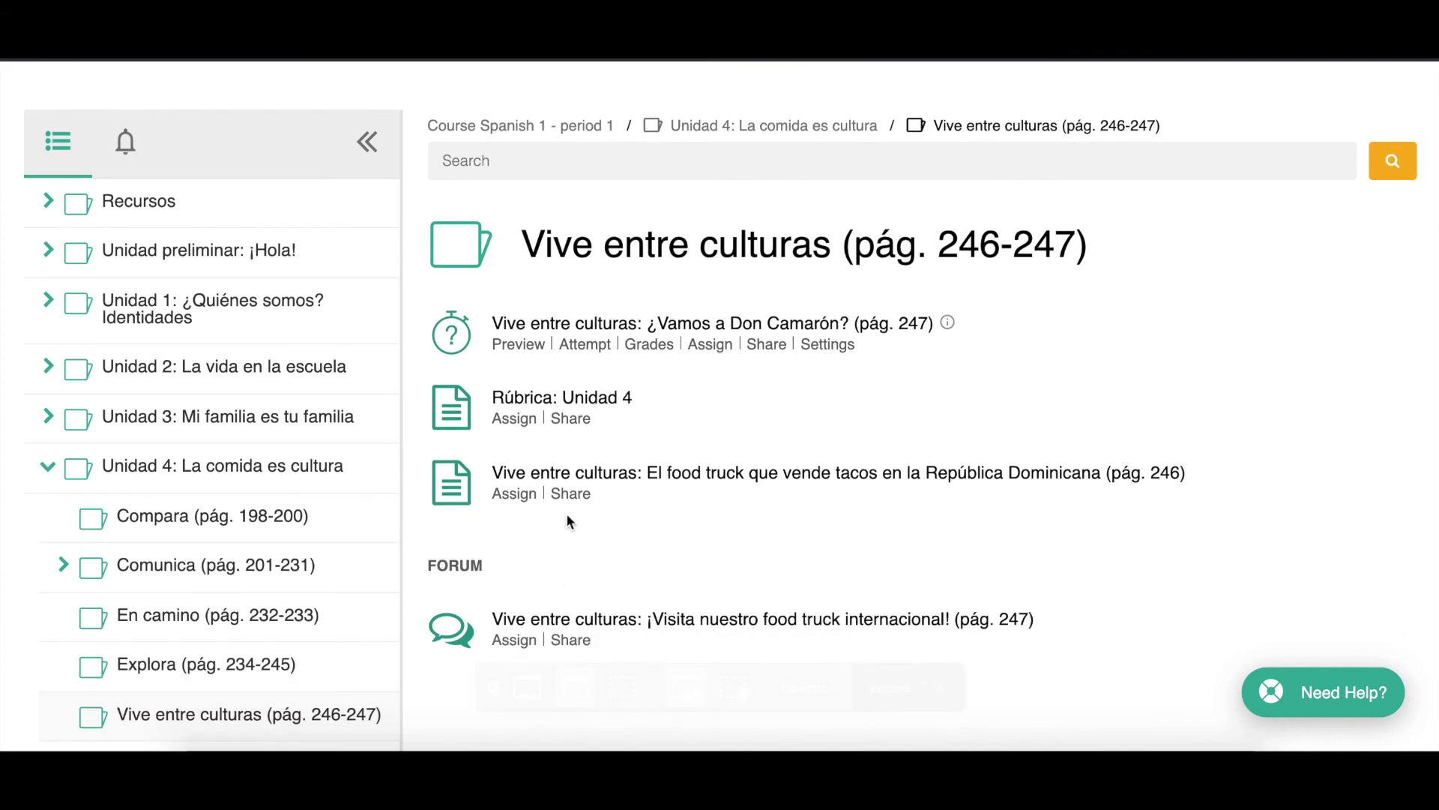
scroll(565, 513, "up", 2)
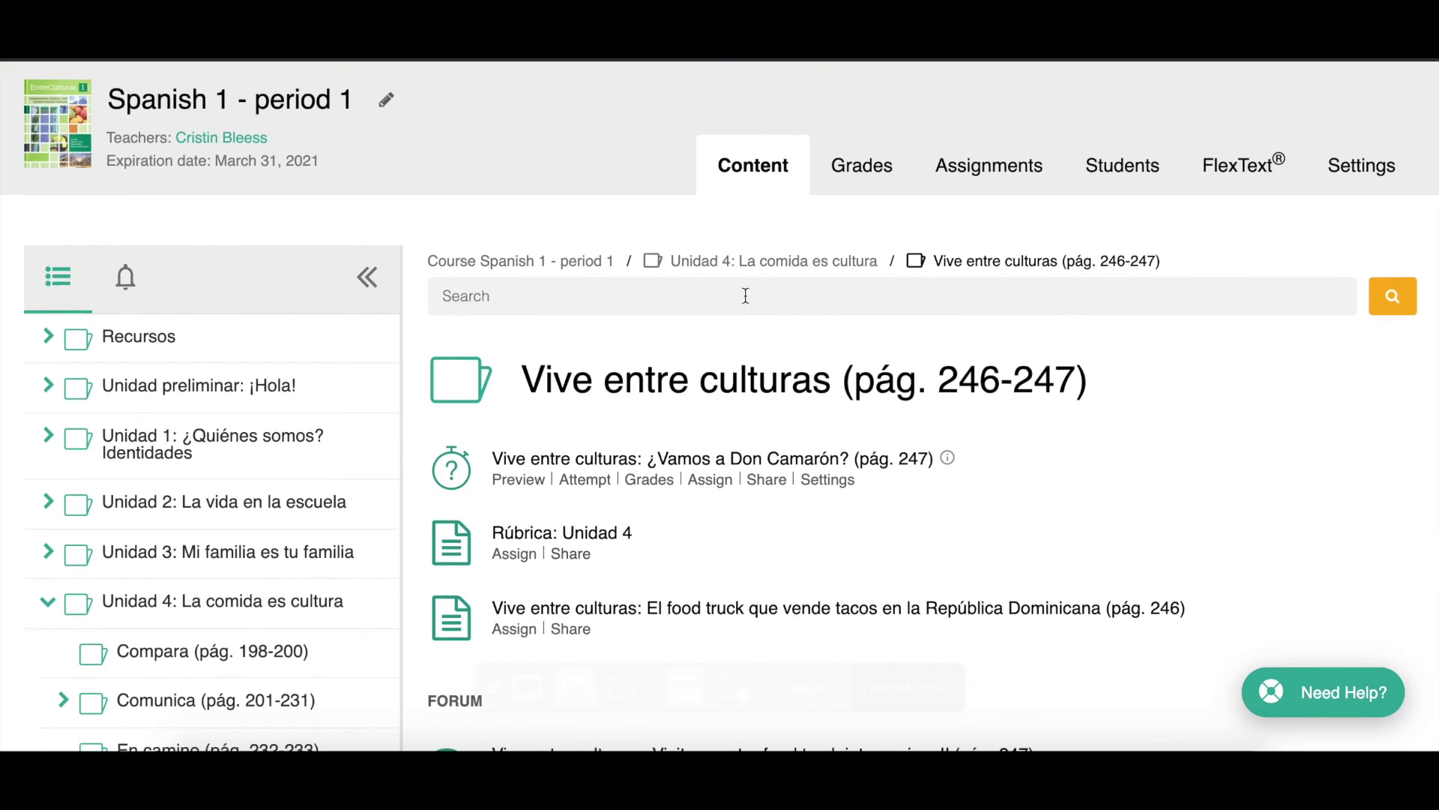
- Try the course's automatic penalty for late assignments by switching it off and on and entering a 5% penalty, without saving
left_click(1357, 174)
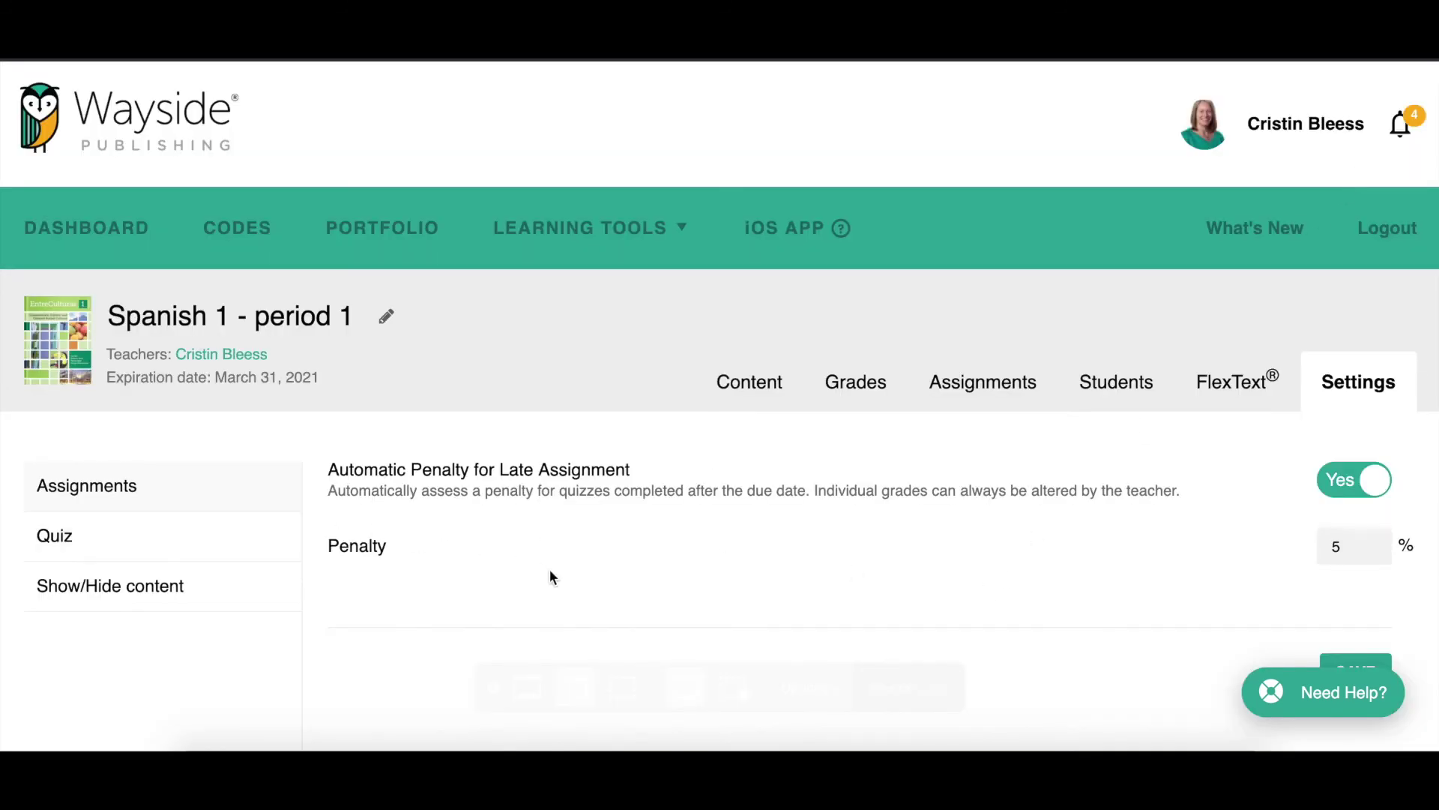
scroll(550, 569, "down", 2)
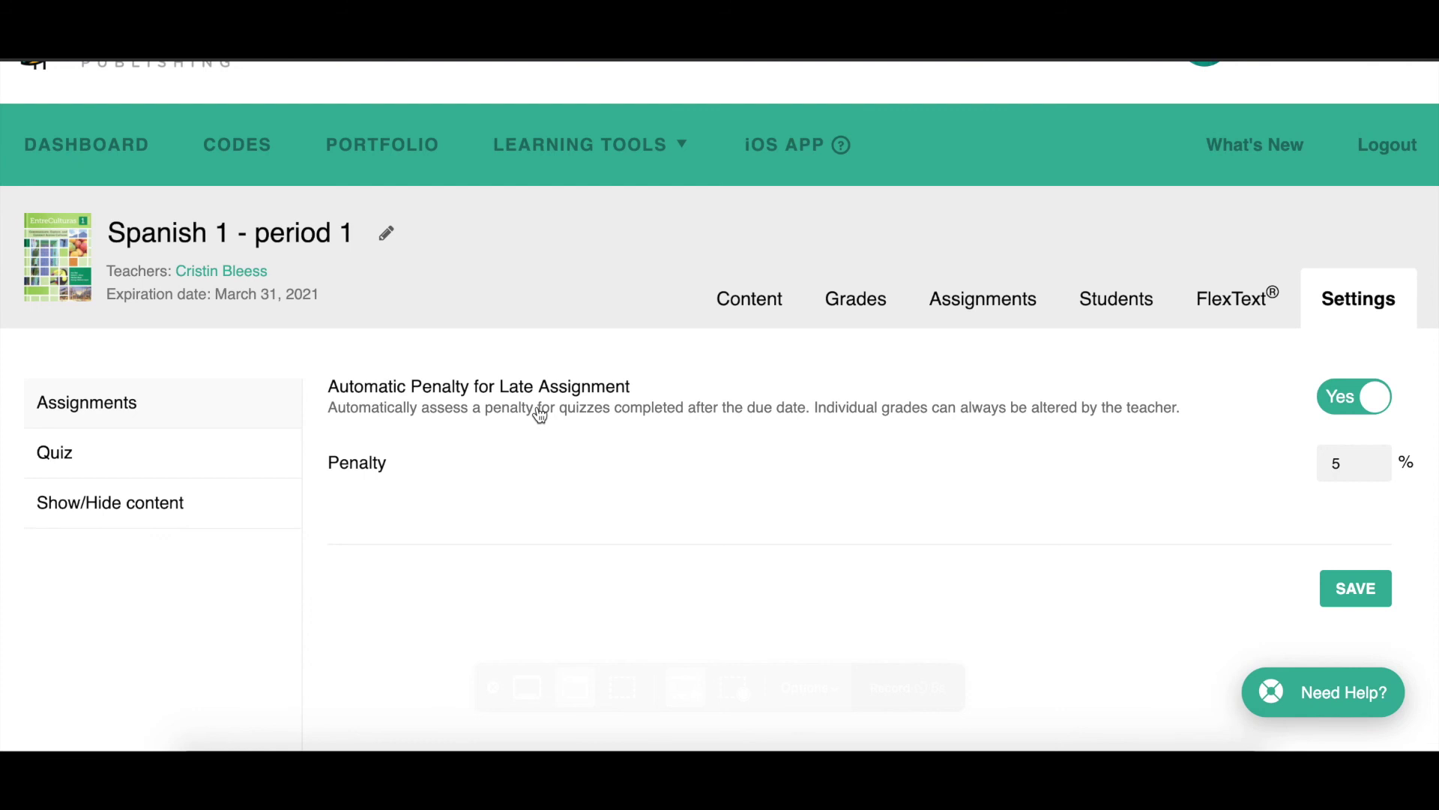
left_click(1362, 405)
left_click(1364, 406)
left_click(1361, 406)
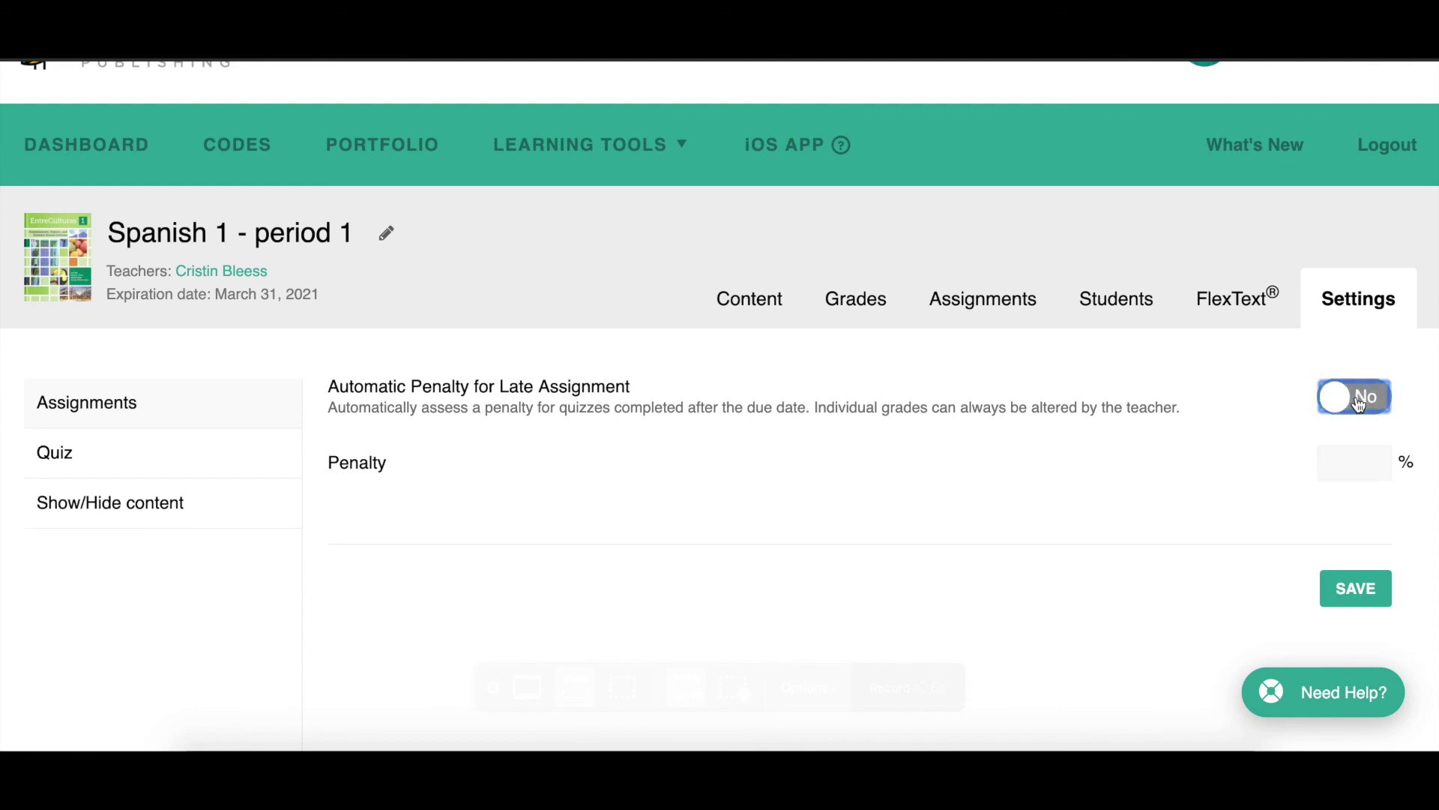
left_click(1333, 401)
left_click(1355, 466)
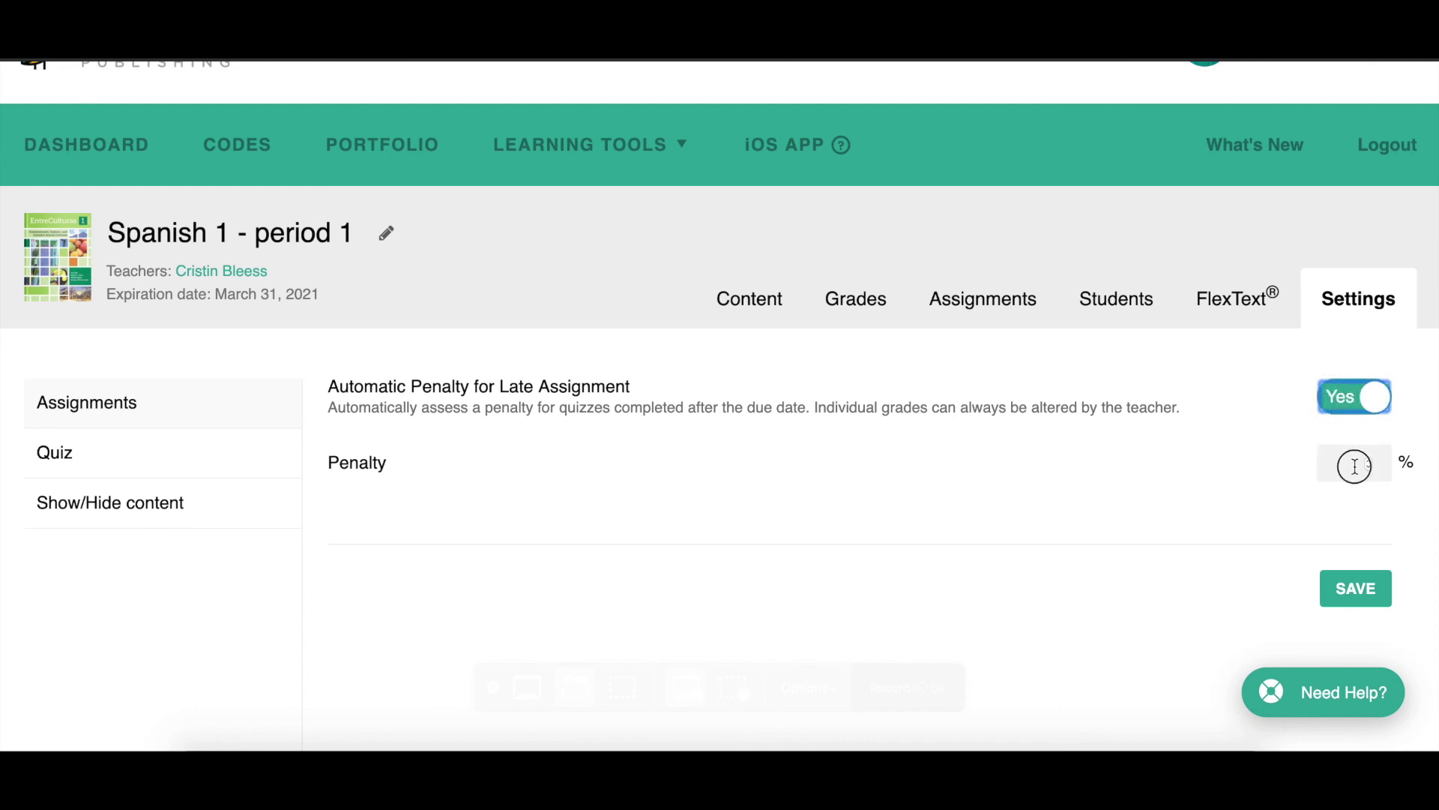
type("5")
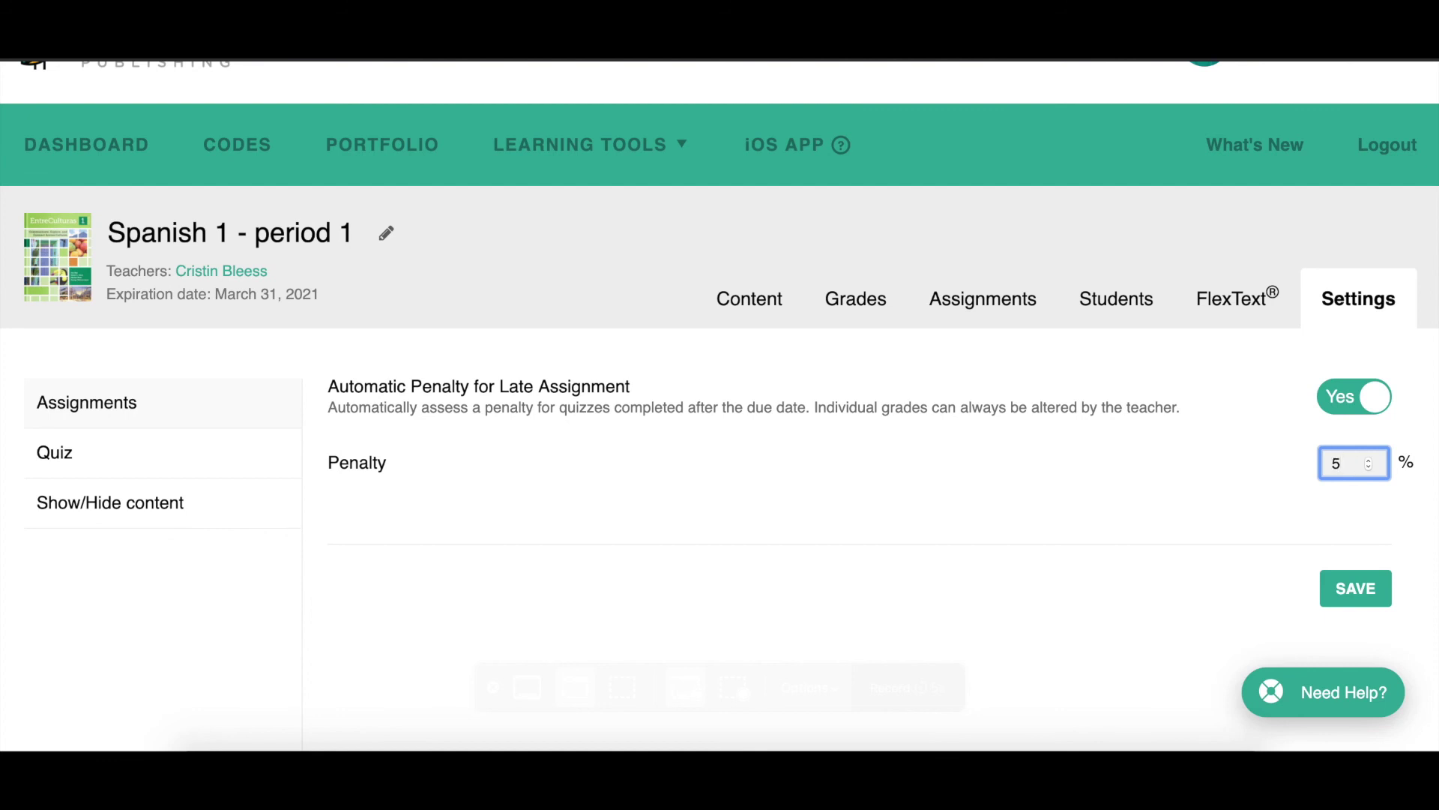
left_click(1374, 409)
- Review the course's quiz settings for maximum attempts and passing grade, and the list of quizzes with their own thresholds and limits
left_click(177, 455)
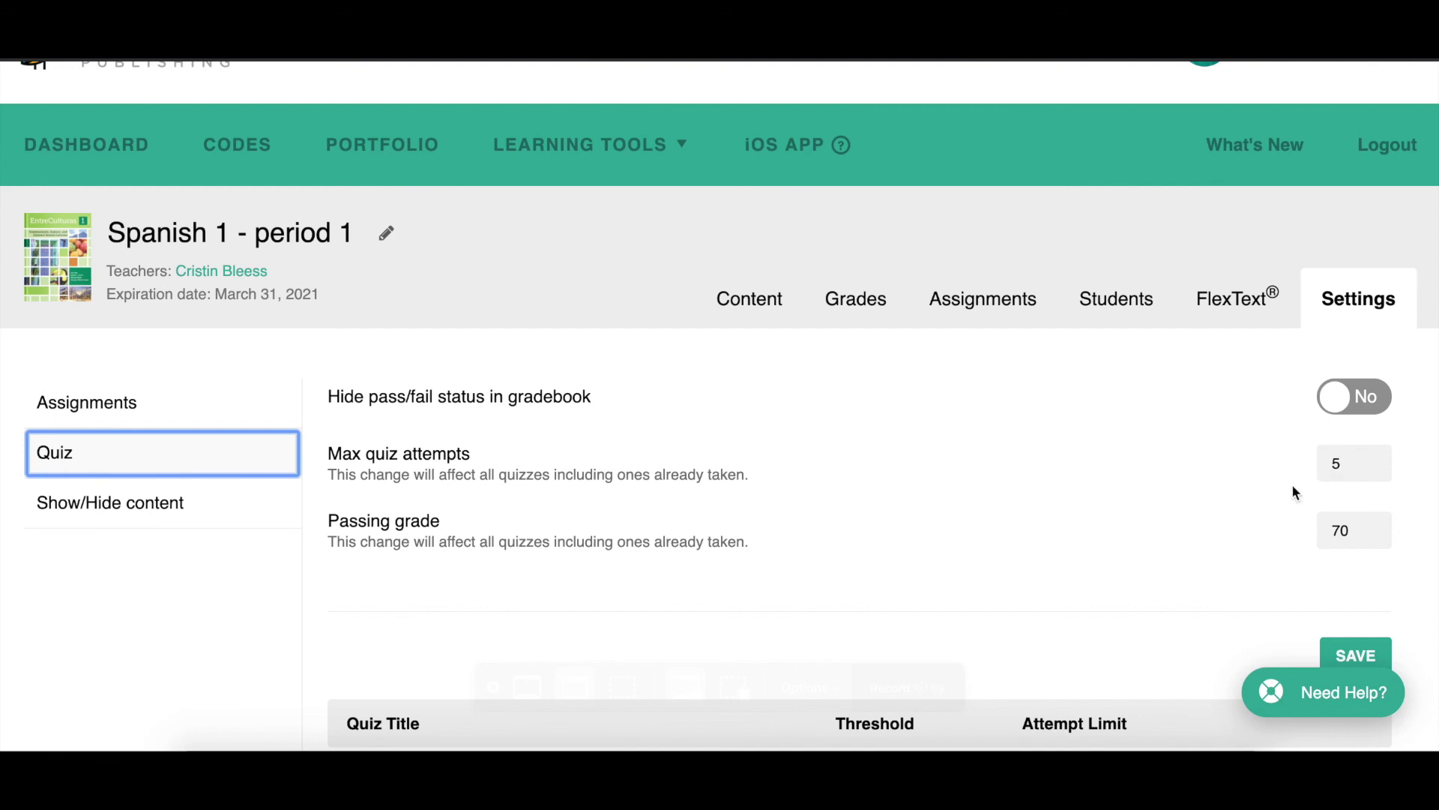
scroll(1293, 483, "down", 1)
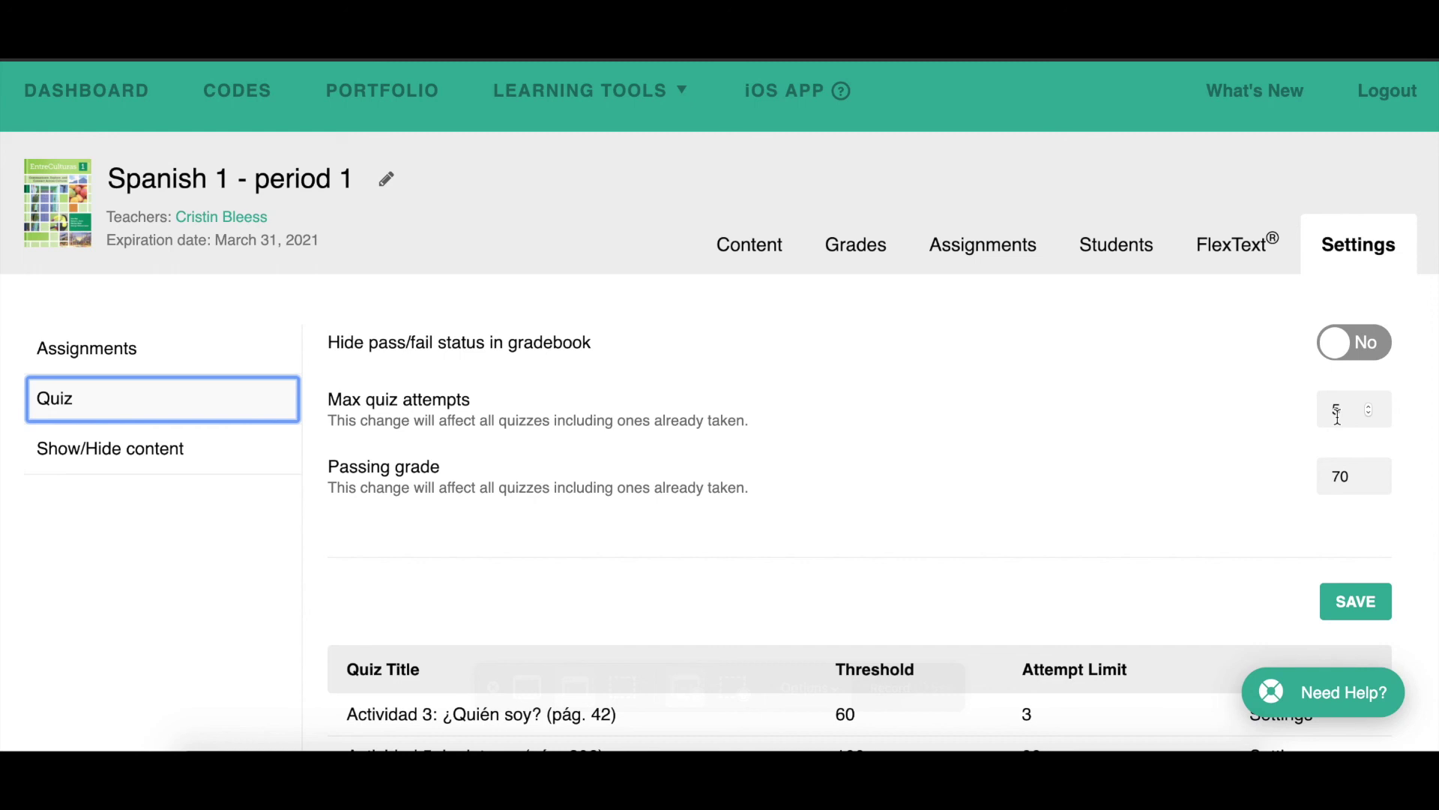
scroll(973, 598, "down", 2)
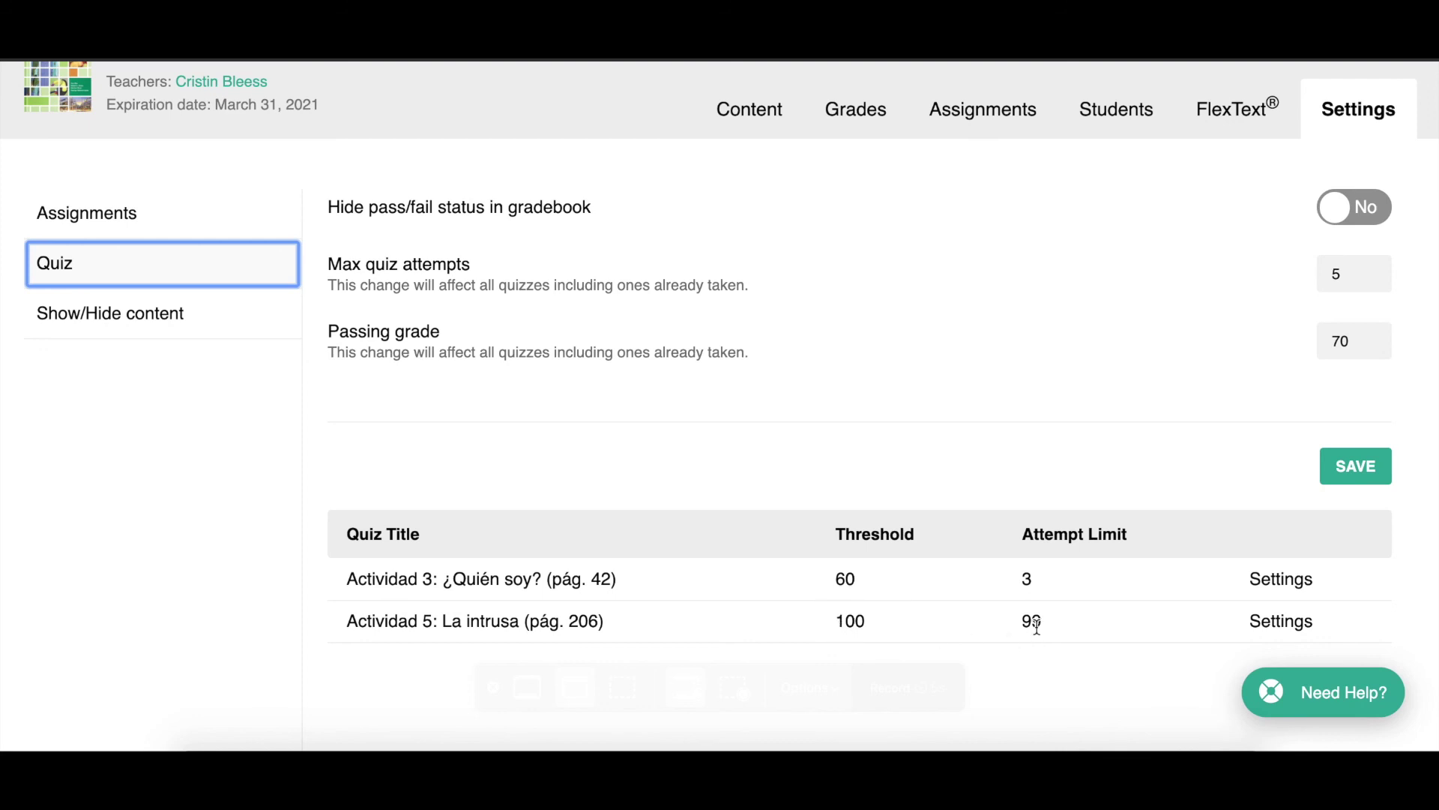
scroll(1037, 625, "up", 1)
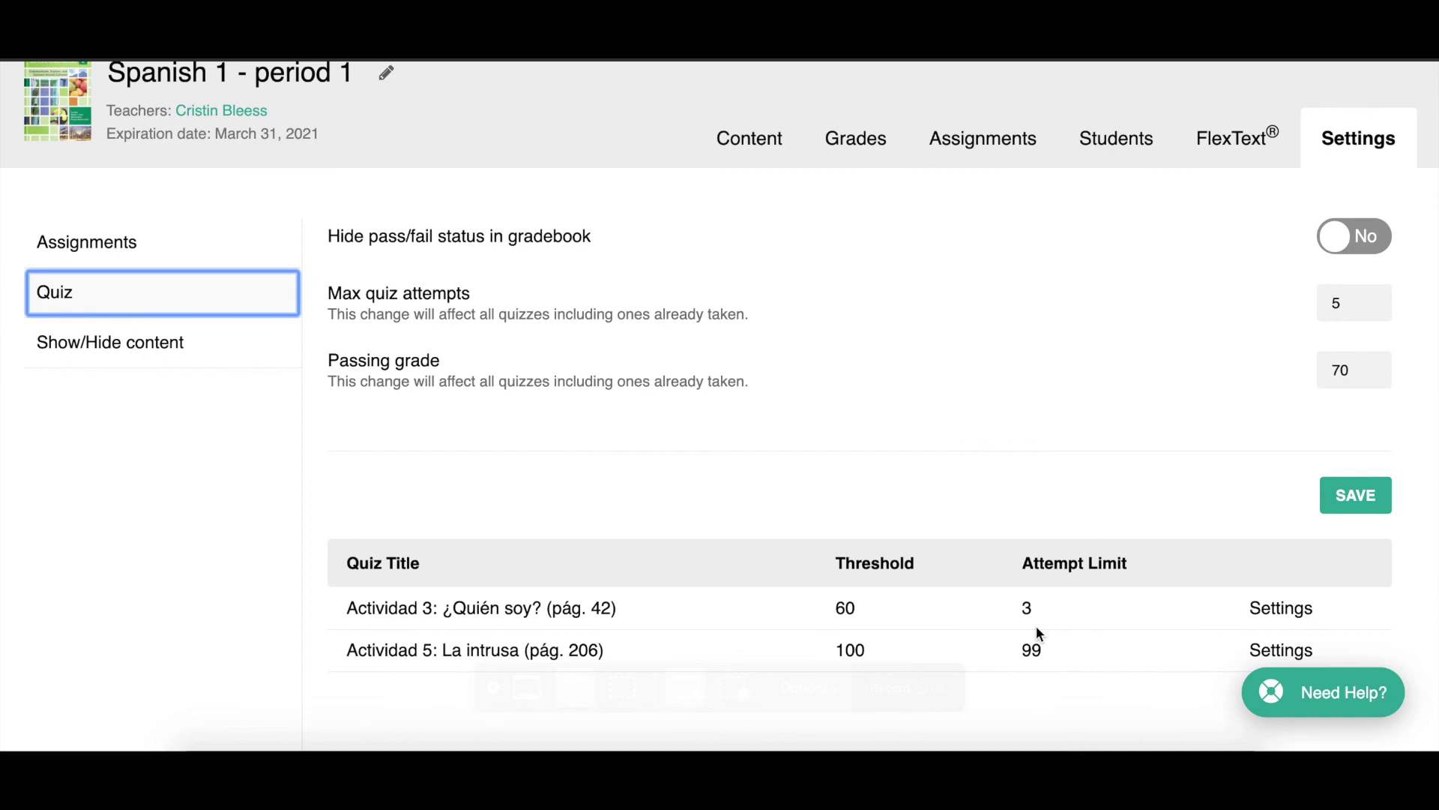
scroll(1036, 626, "up", 1)
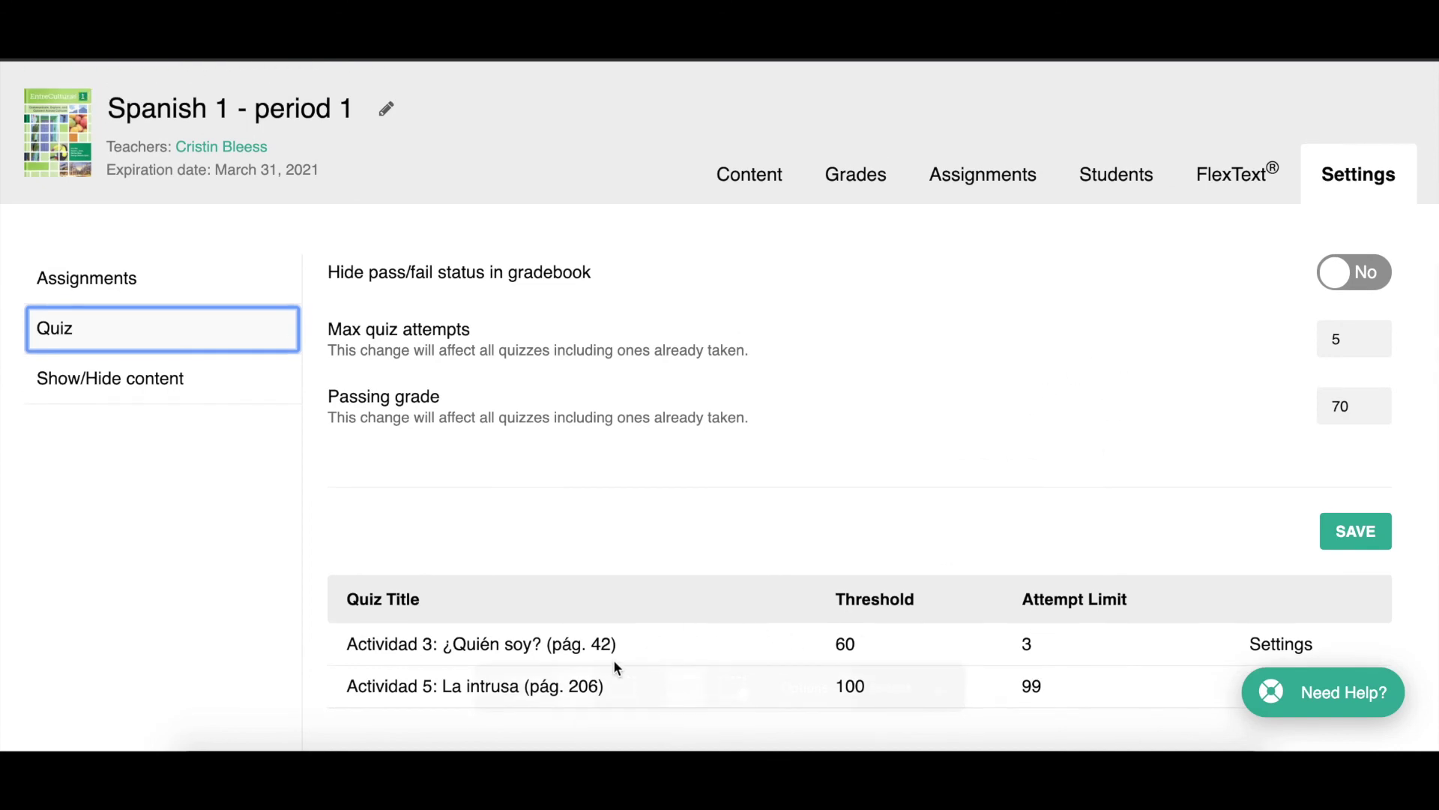
- Return to the course content and open Así se dice 1: ¿Quién soy? (pág. 42-48) under Unidad 1, Comunica (pág. 39-67)
left_click(762, 177)
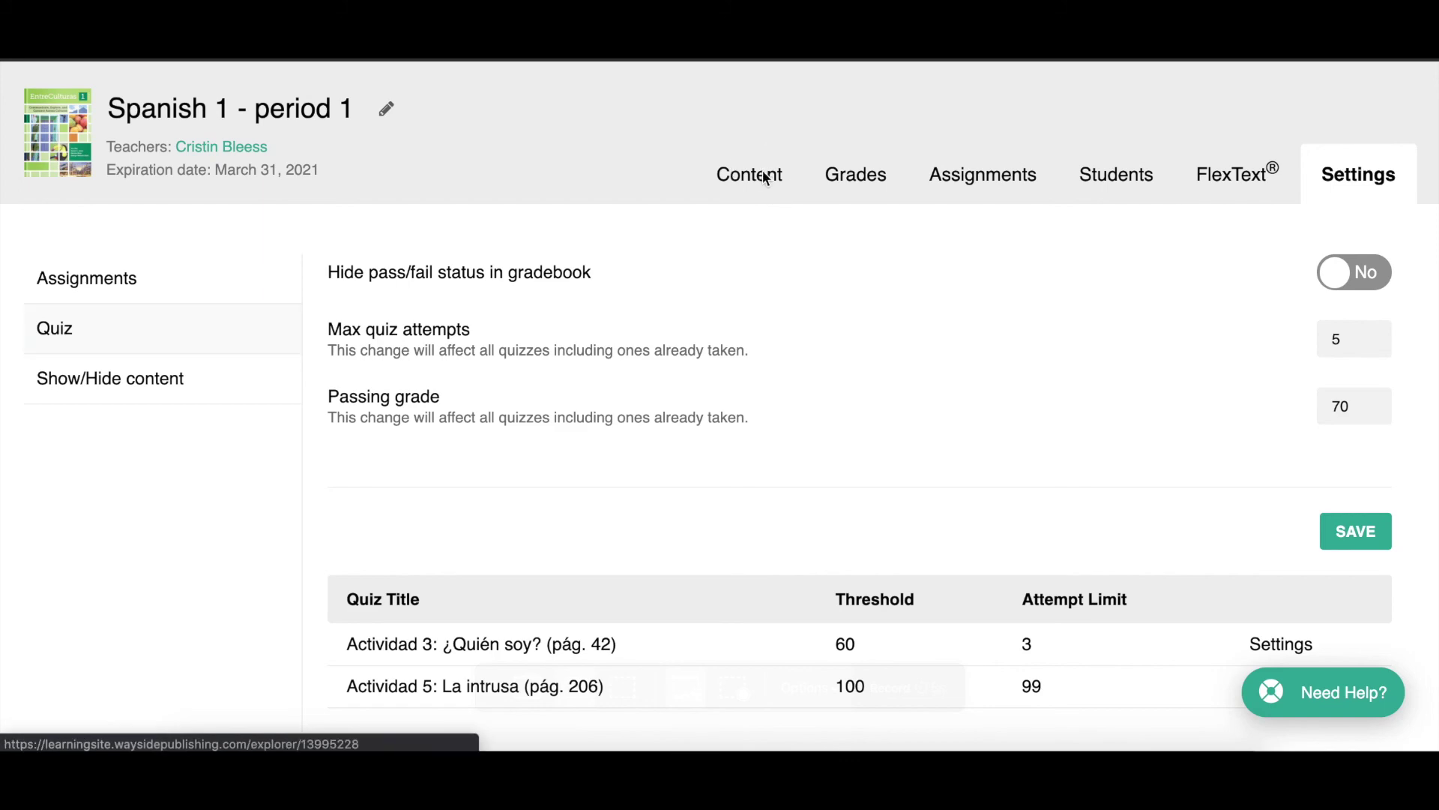
scroll(742, 449, "down", 3)
left_click(735, 442)
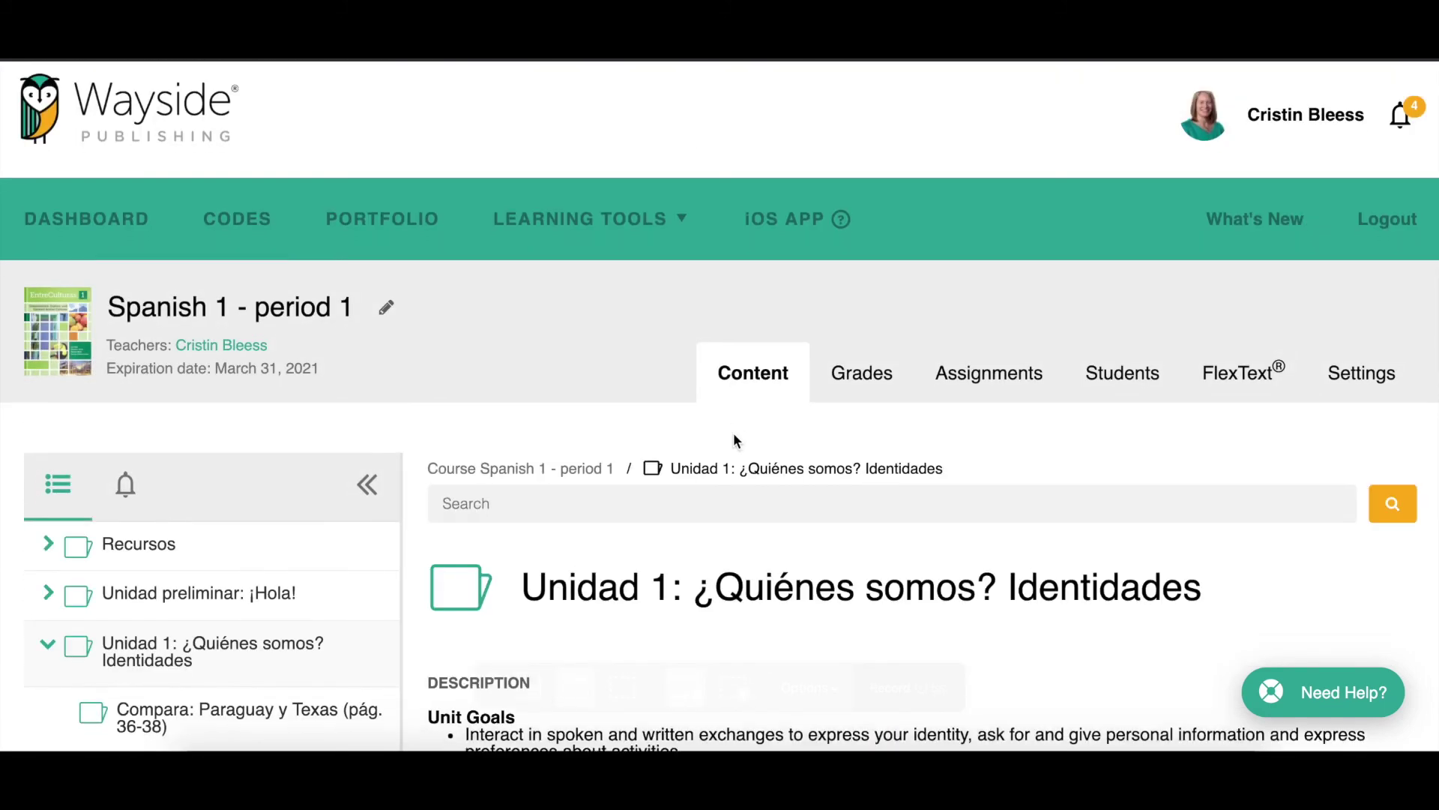
scroll(735, 438, "down", 5)
scroll(736, 440, "down", 4)
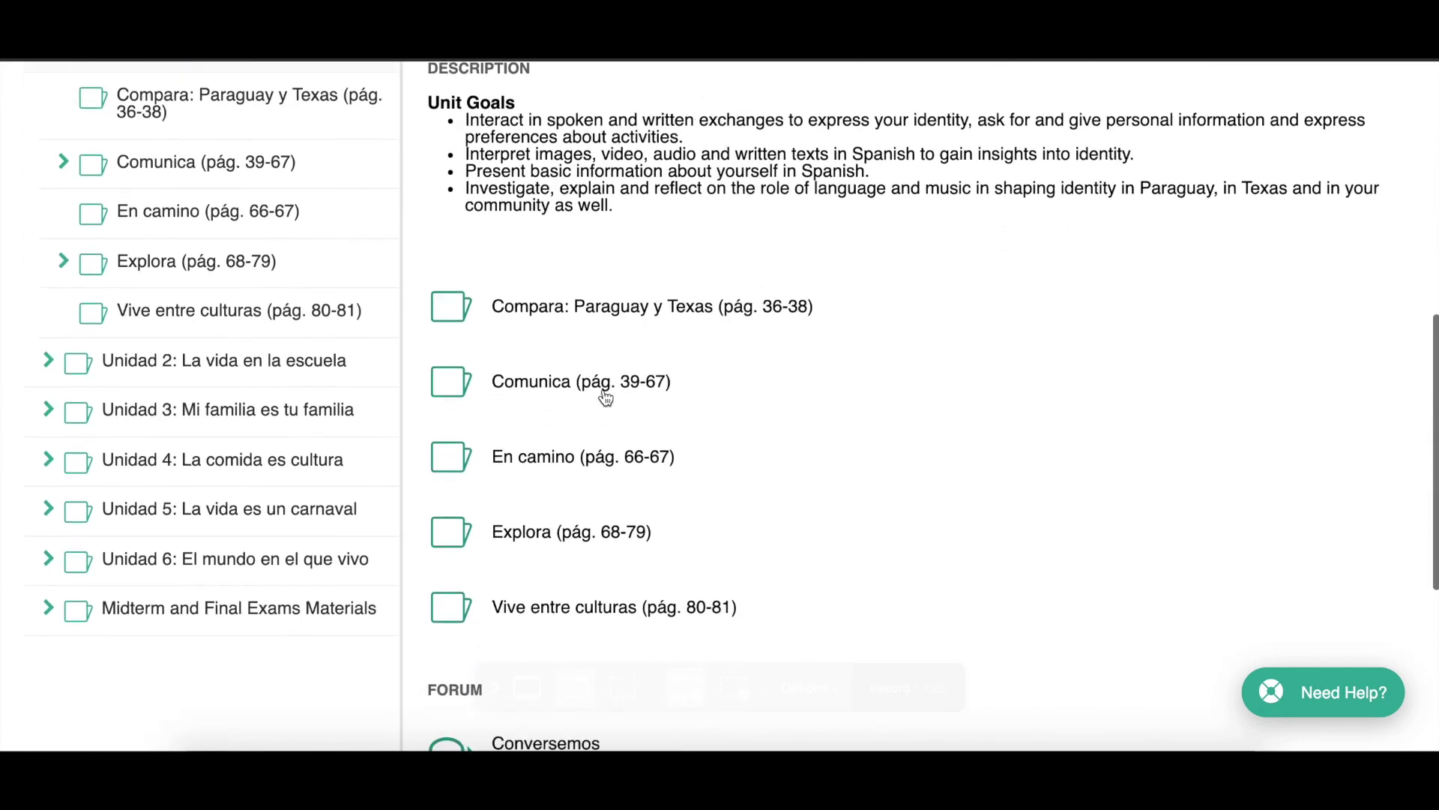
left_click(607, 403)
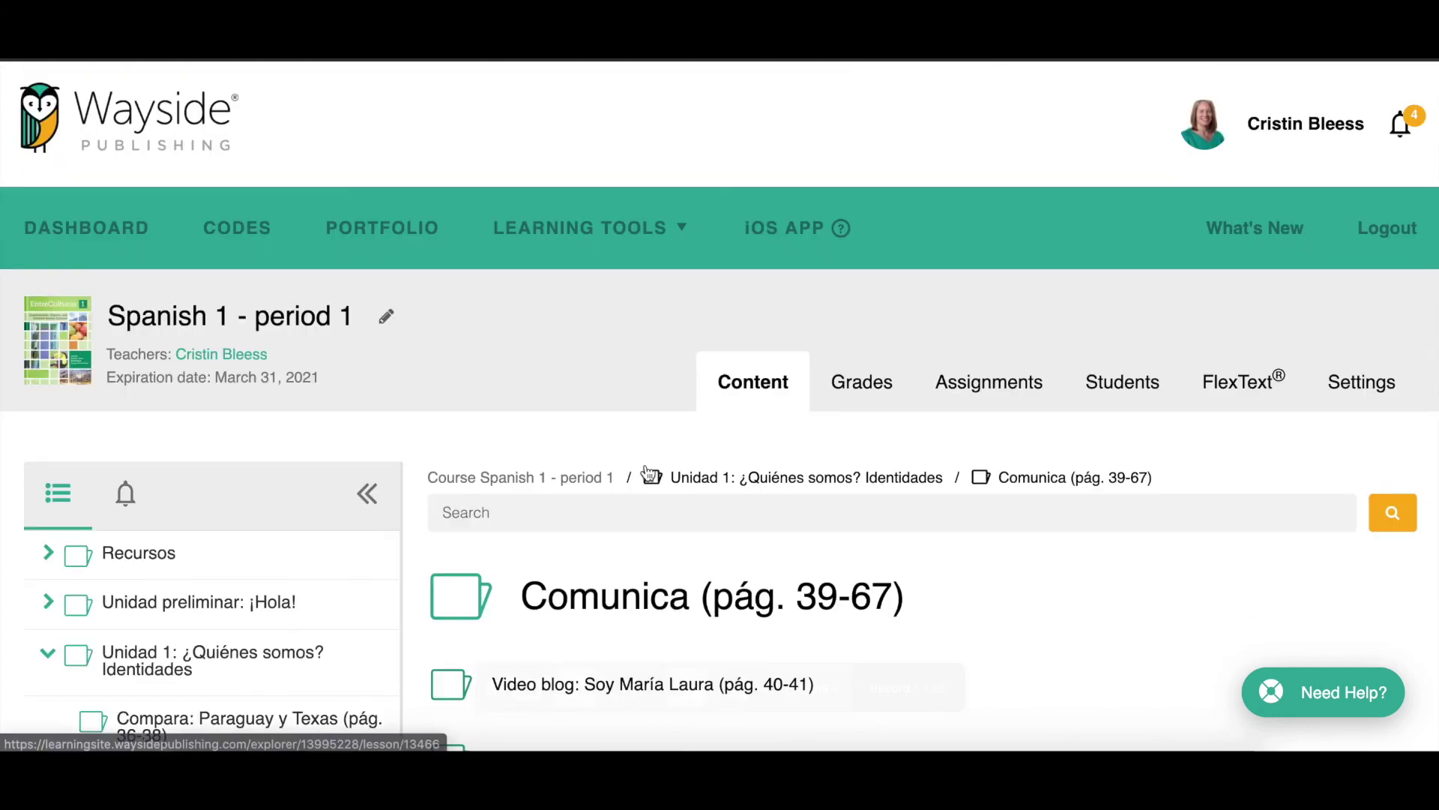
scroll(646, 469, "down", 3)
left_click(645, 489)
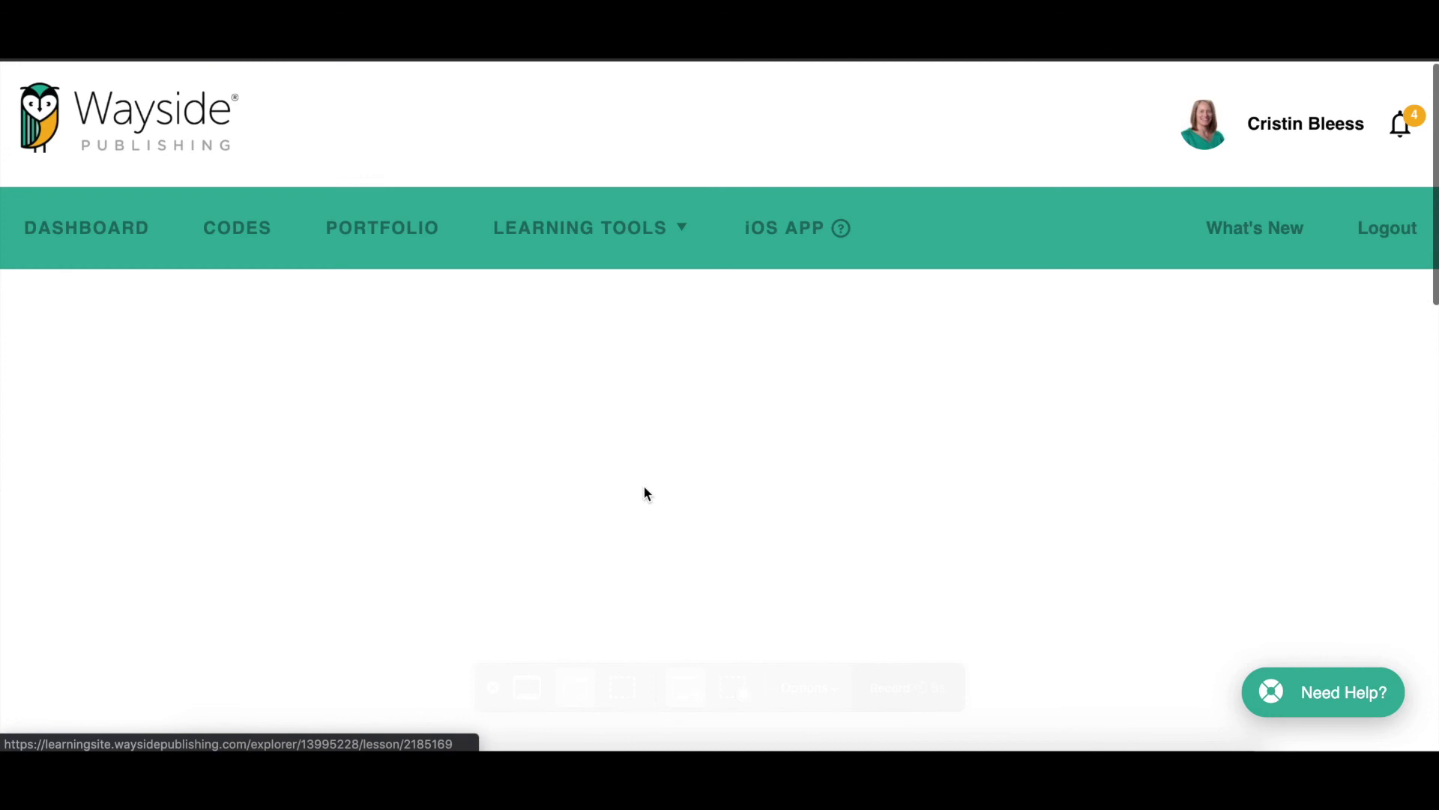
scroll(644, 491, "down", 5)
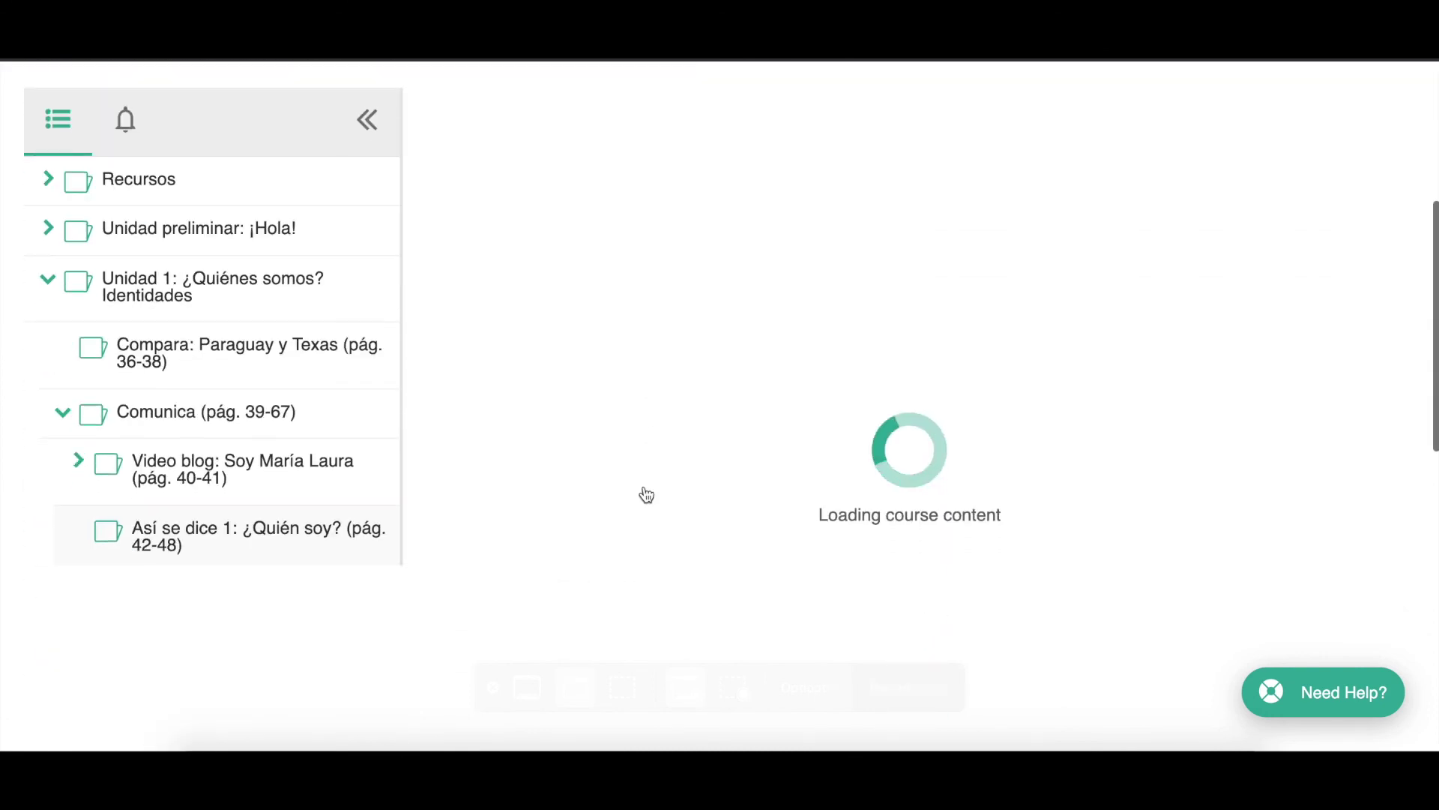
scroll(653, 450, "down", 3)
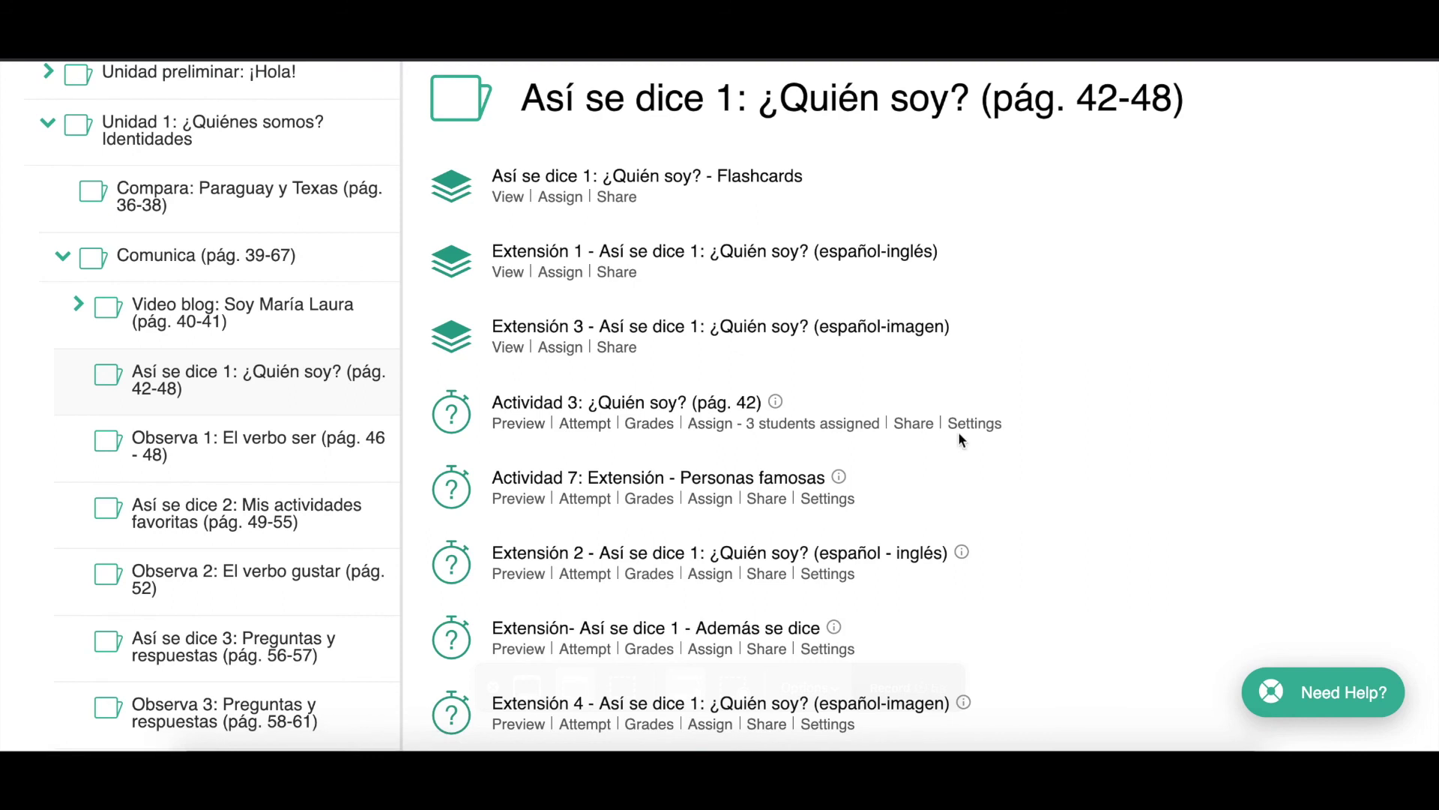
- Try custom settings for the quiz Actividad 7: Extensión - Personas famosas with passing grade 100 and 100 maximum attempts, then discard the changes
left_click(834, 501)
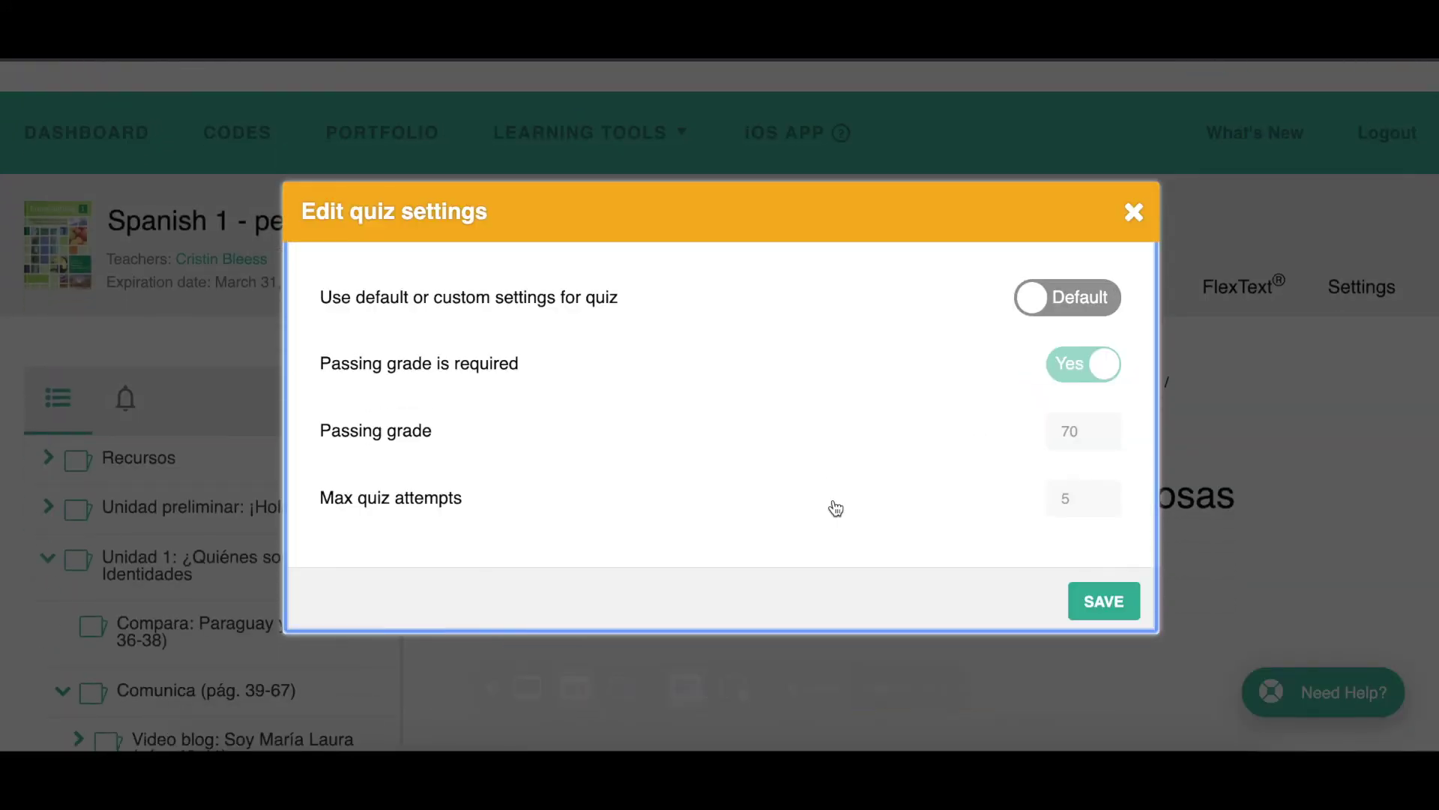
left_click(1040, 308)
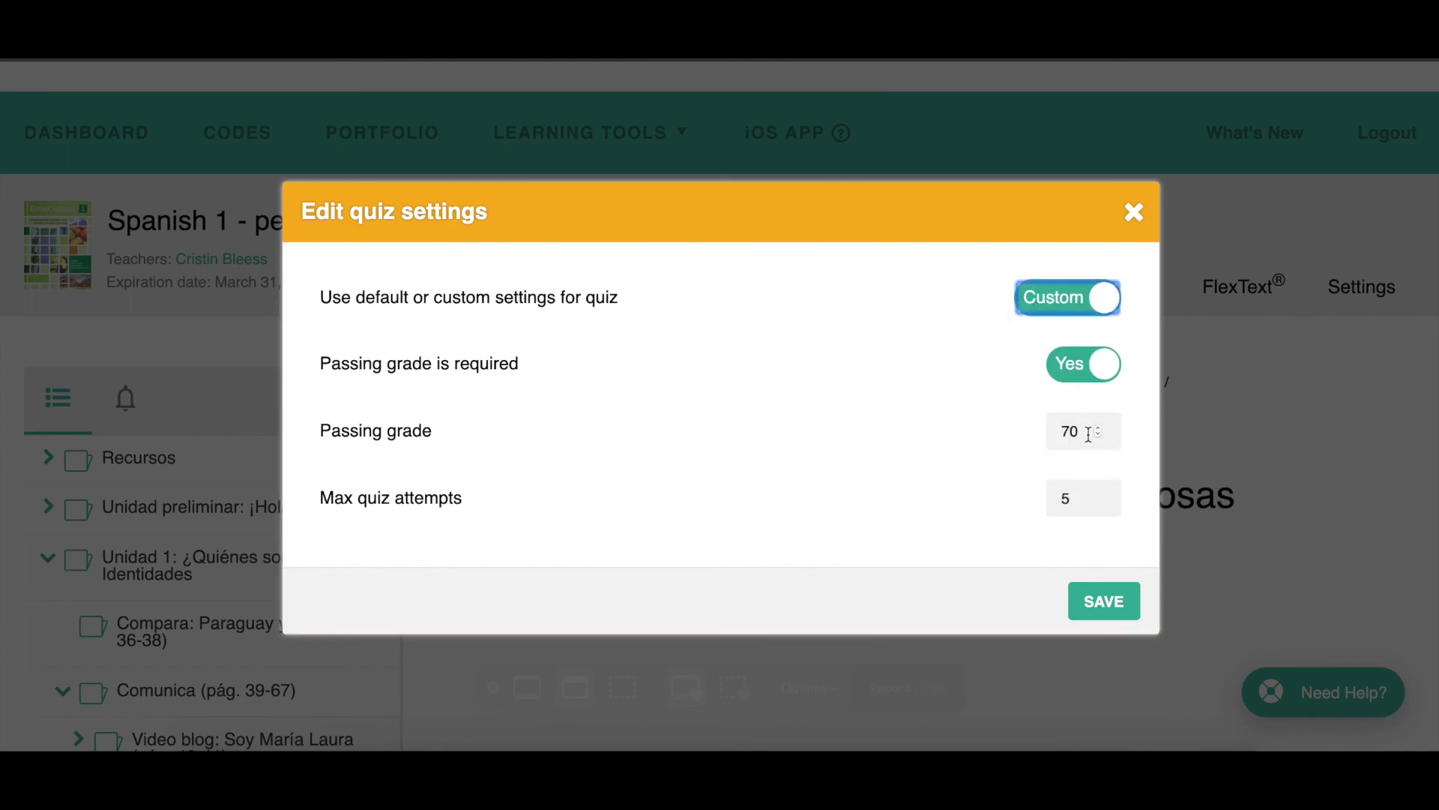
double_click(1045, 434)
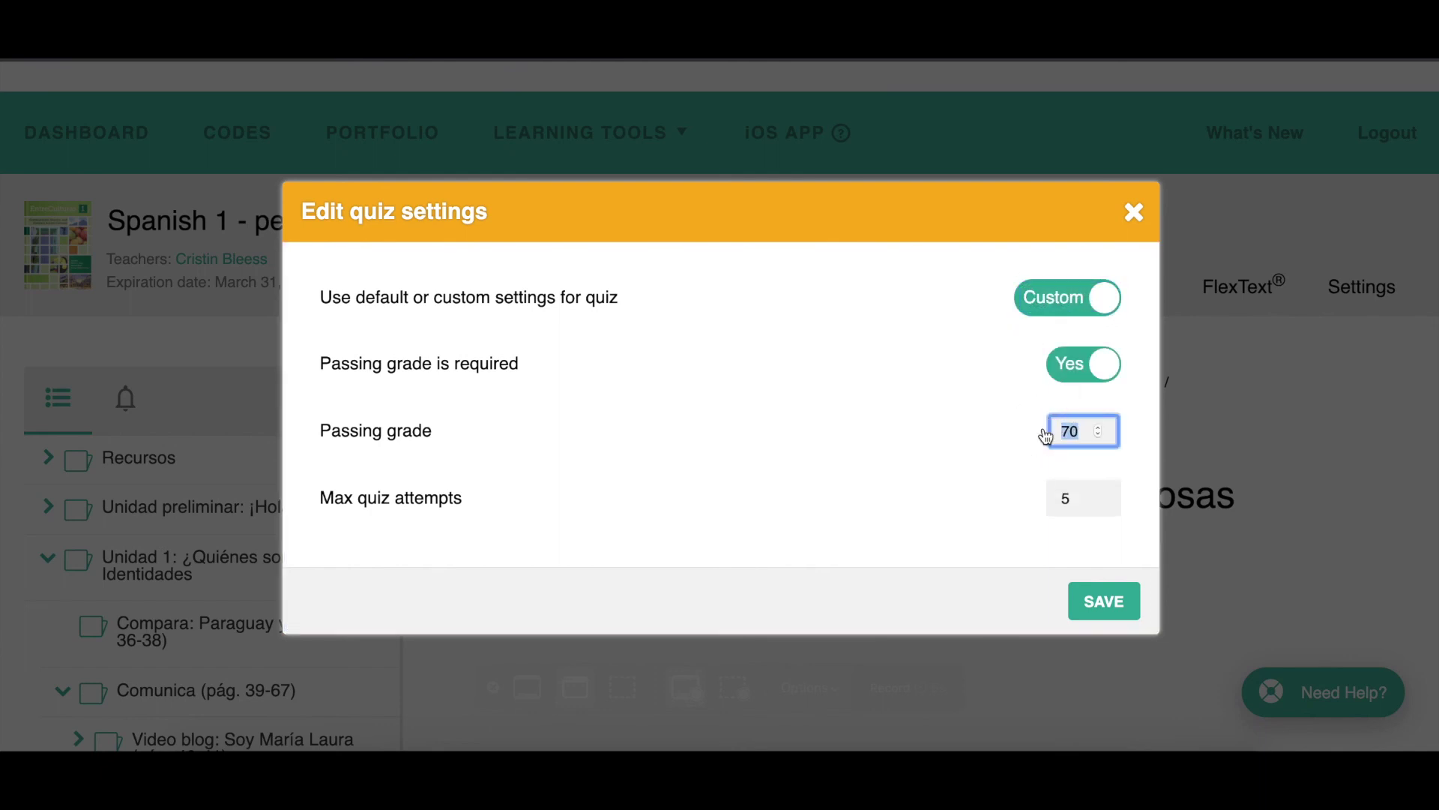
type("100")
double_click(1059, 499)
type("100")
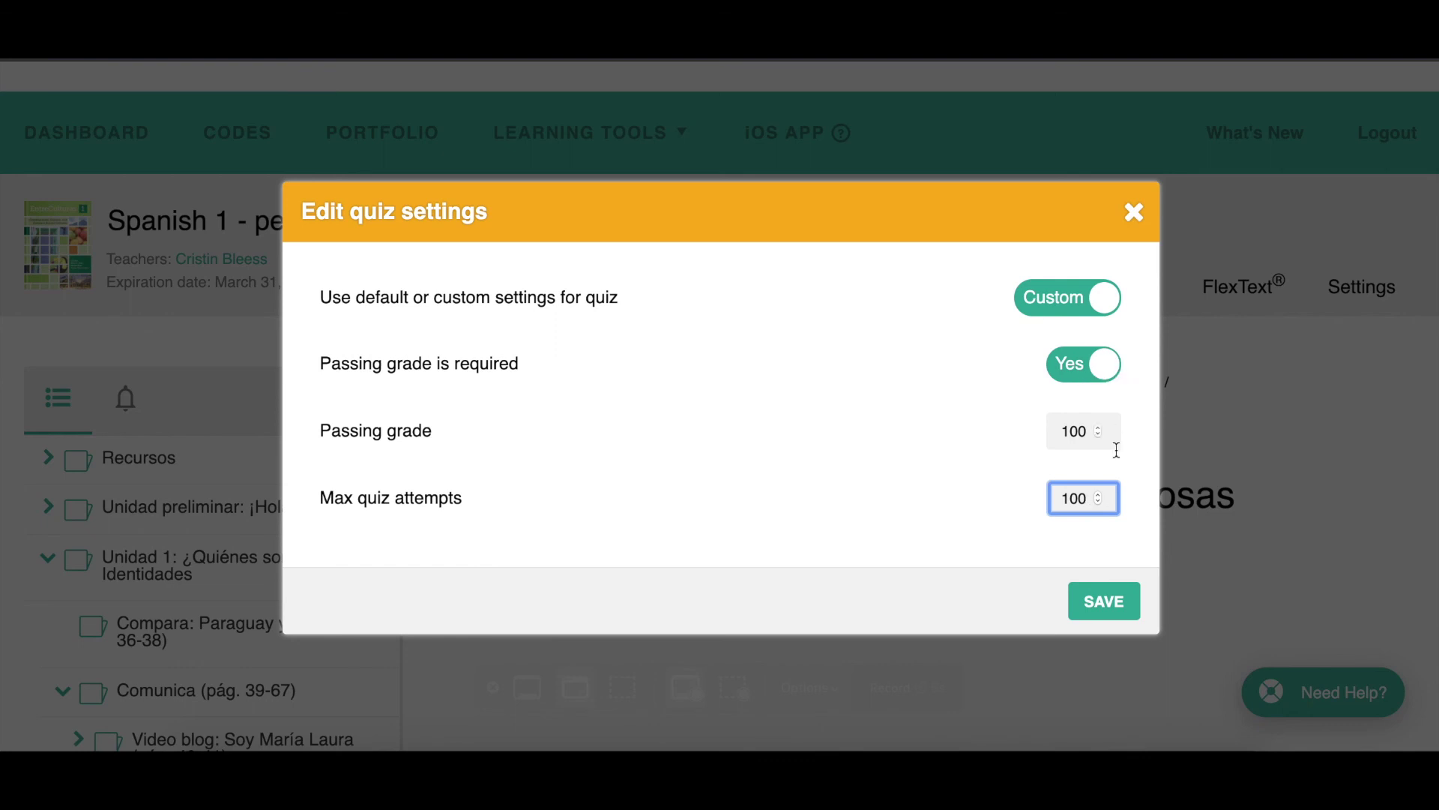
left_click(1131, 213)
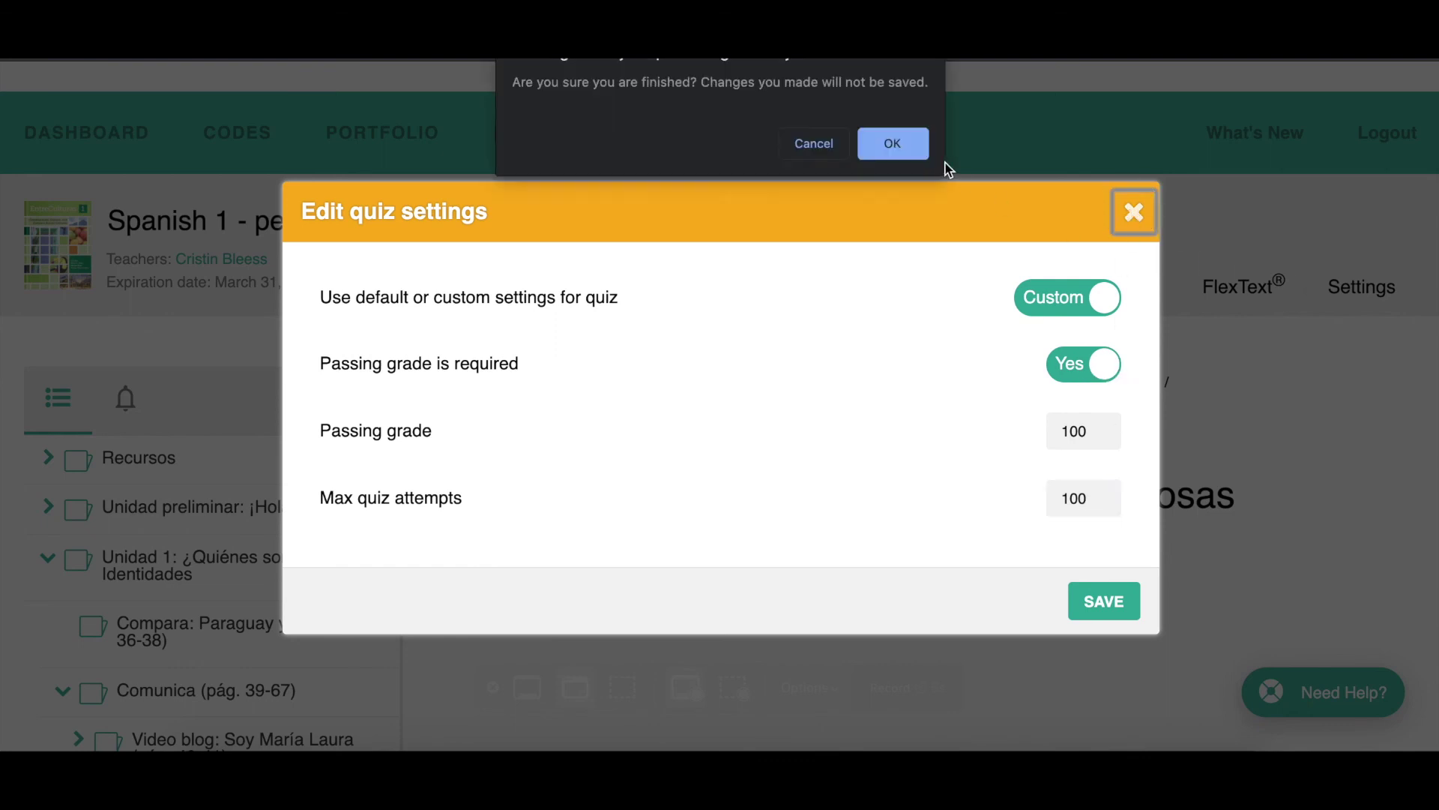
left_click(898, 145)
- Open the course's settings for showing or hiding content and expand Unidad 1: ¿Quiénes somos? Identidades to review its items
left_click(1379, 292)
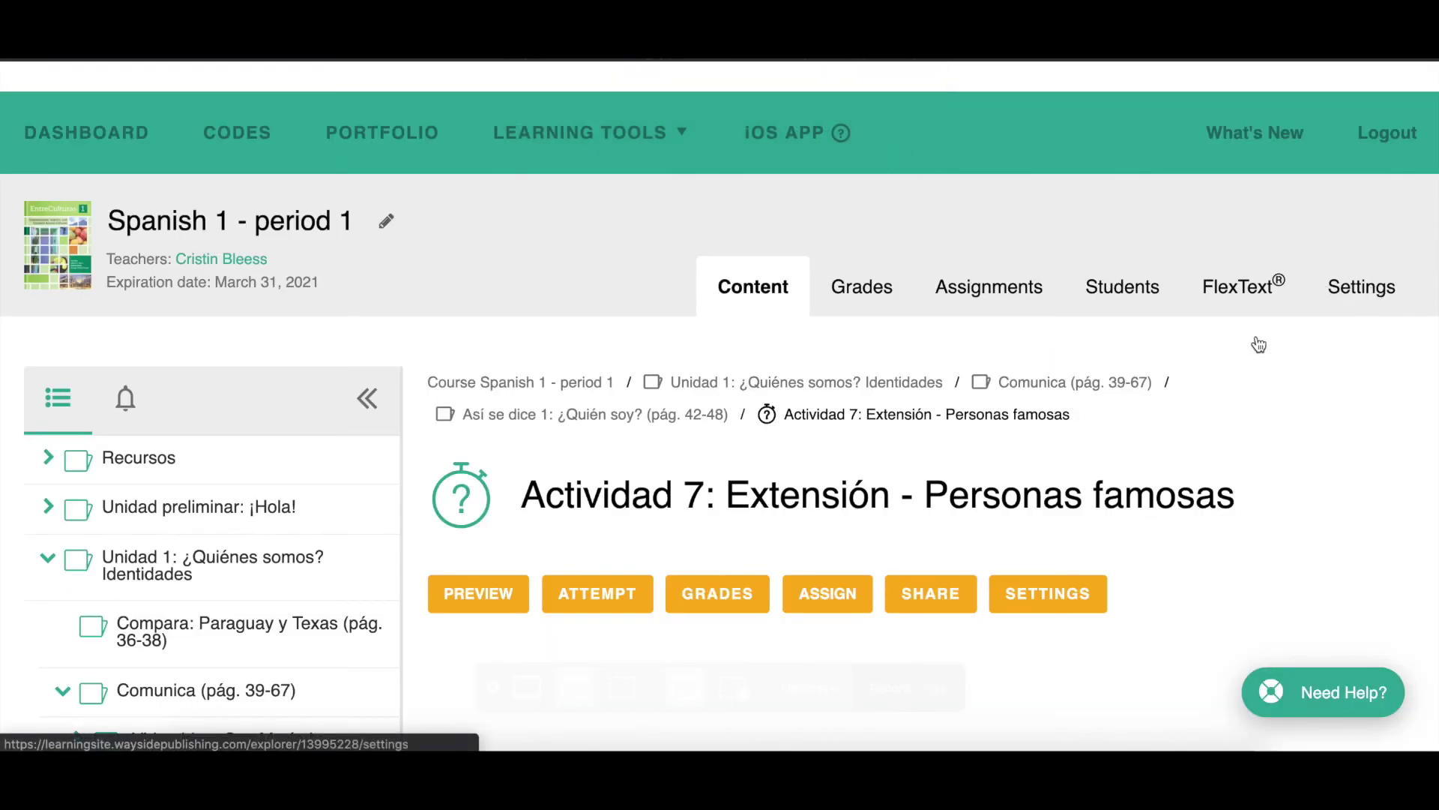
scroll(765, 375, "down", 2)
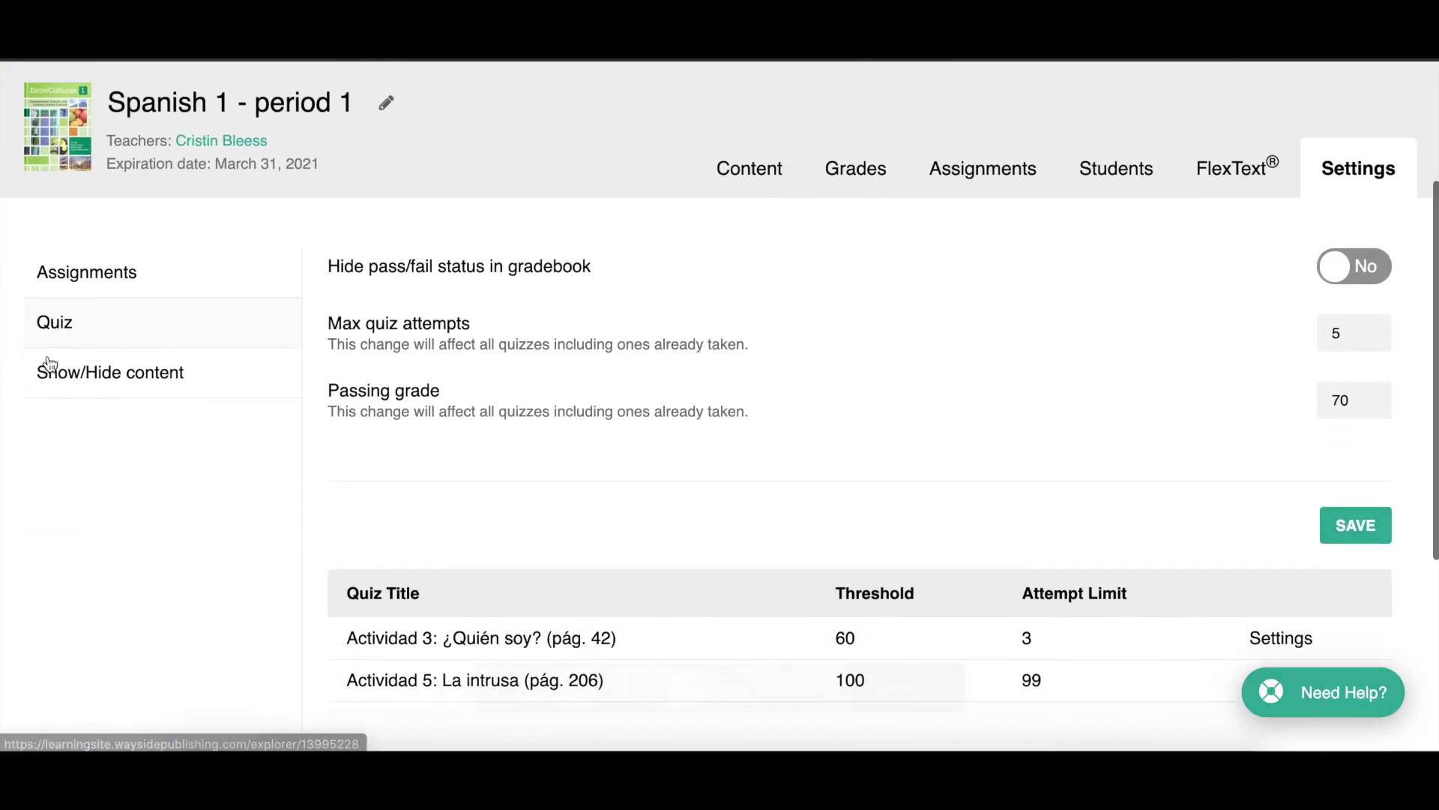
left_click(93, 385)
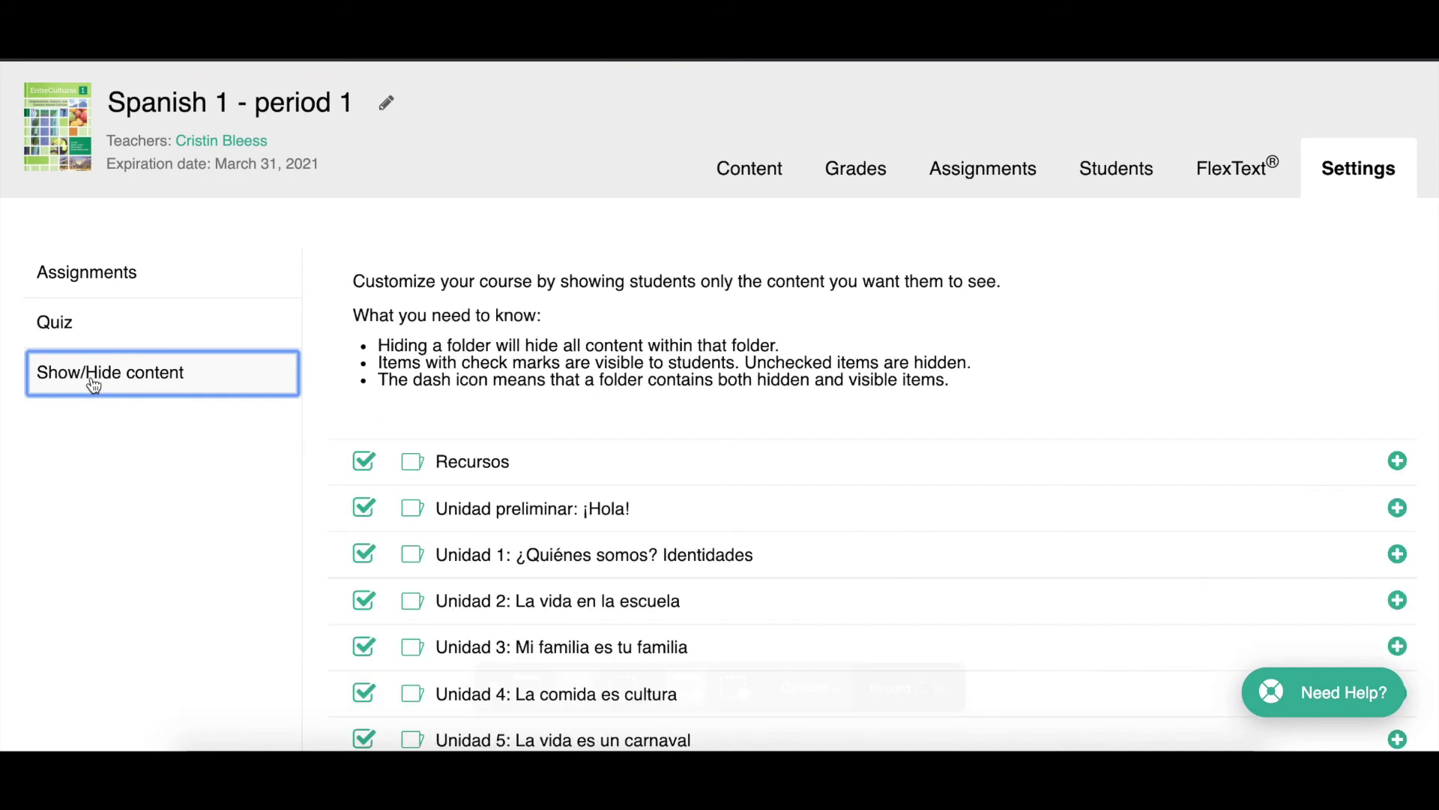
scroll(410, 436, "down", 3)
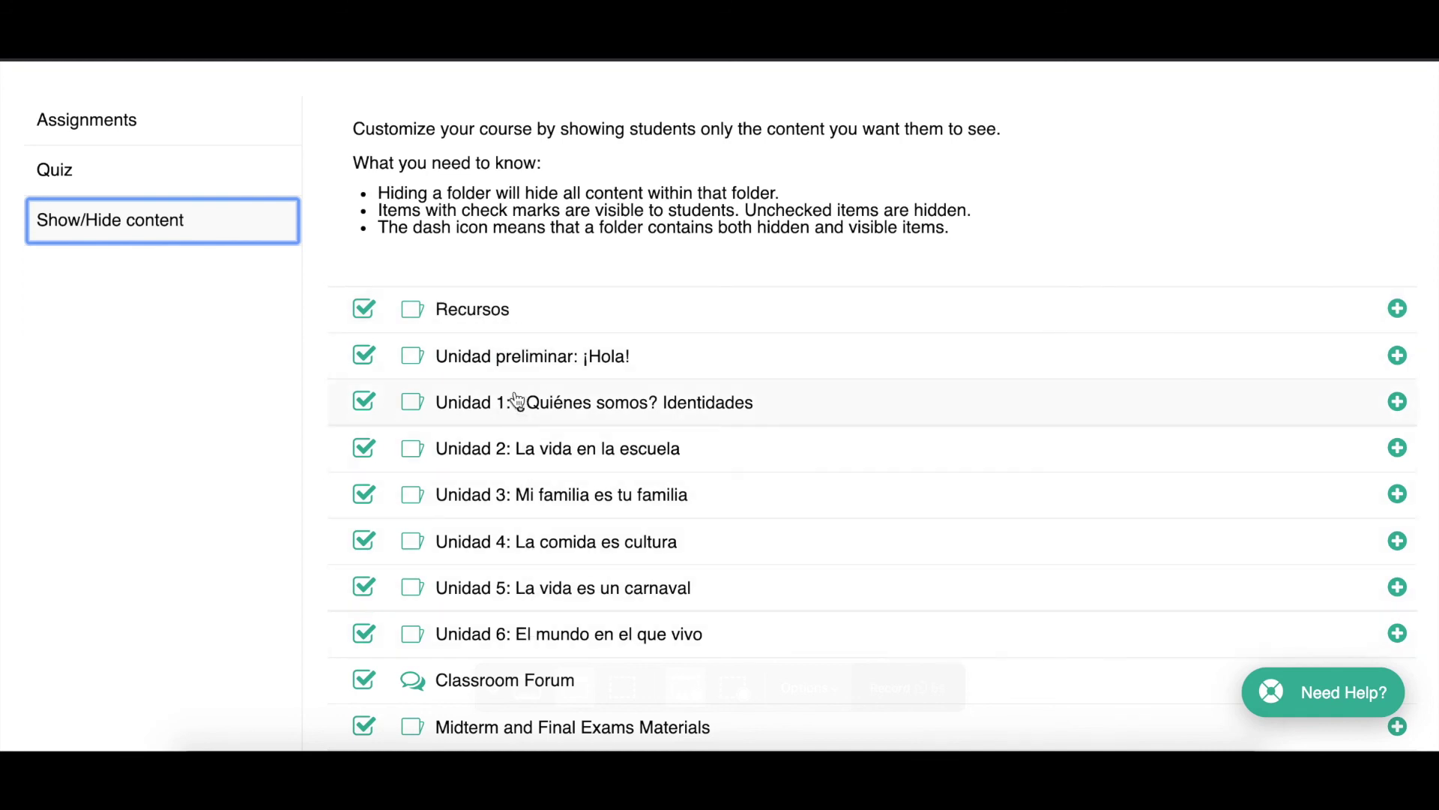
left_click(491, 411)
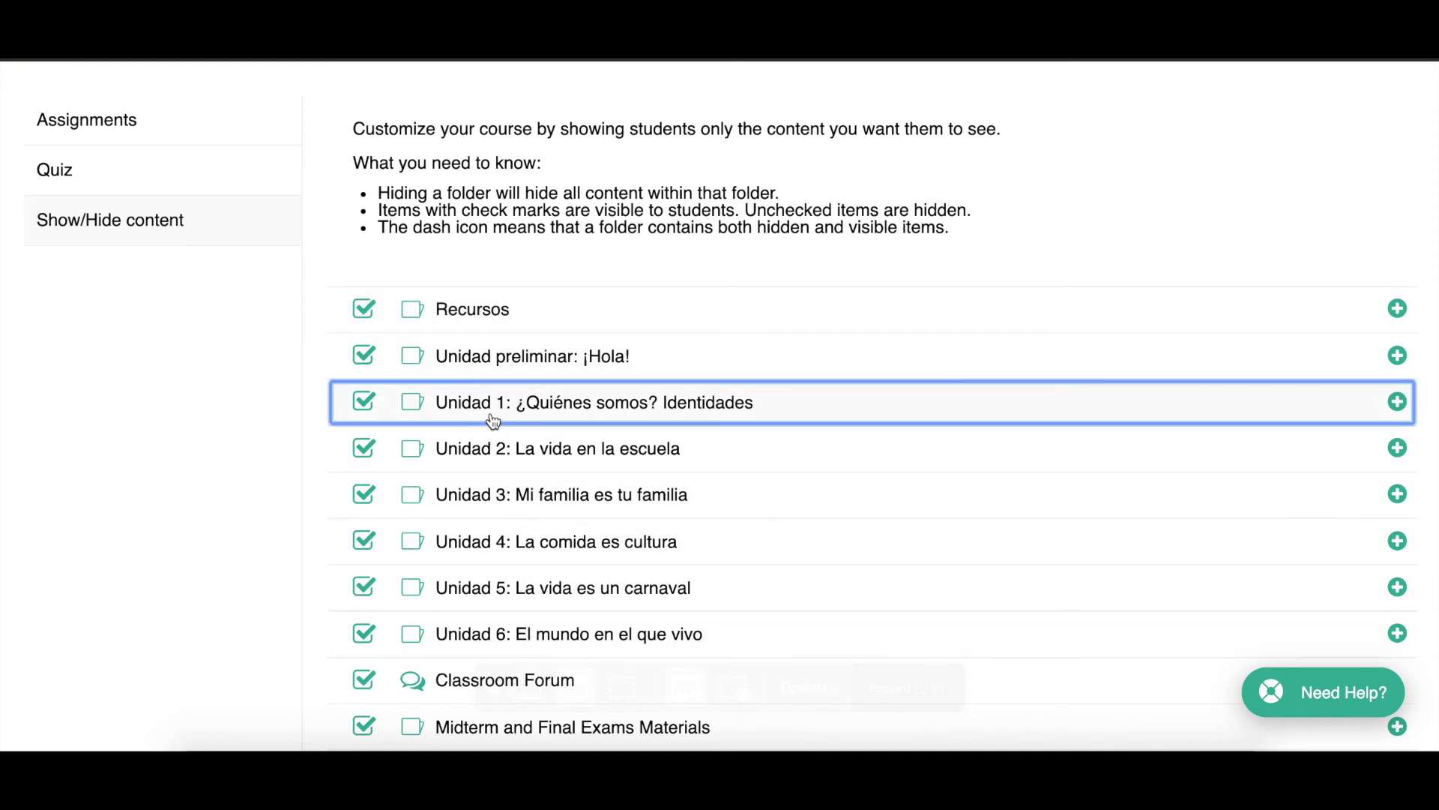
scroll(493, 420, "down", 2)
scroll(493, 416, "down", 1)
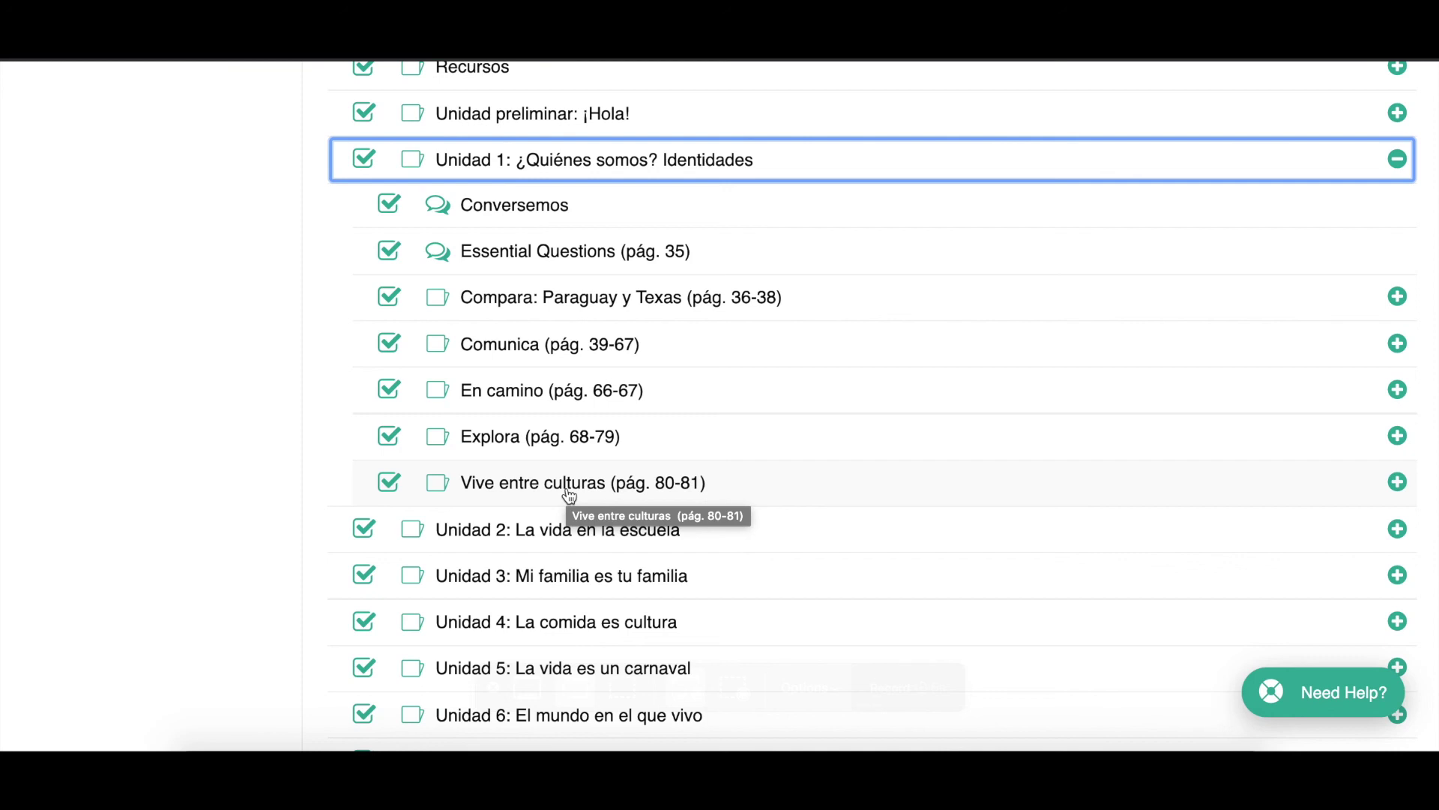
- Hide Vive entre culturas (pág. 80-81) from students and check how the folder appears in the Unidad 1 course content
left_click(389, 483)
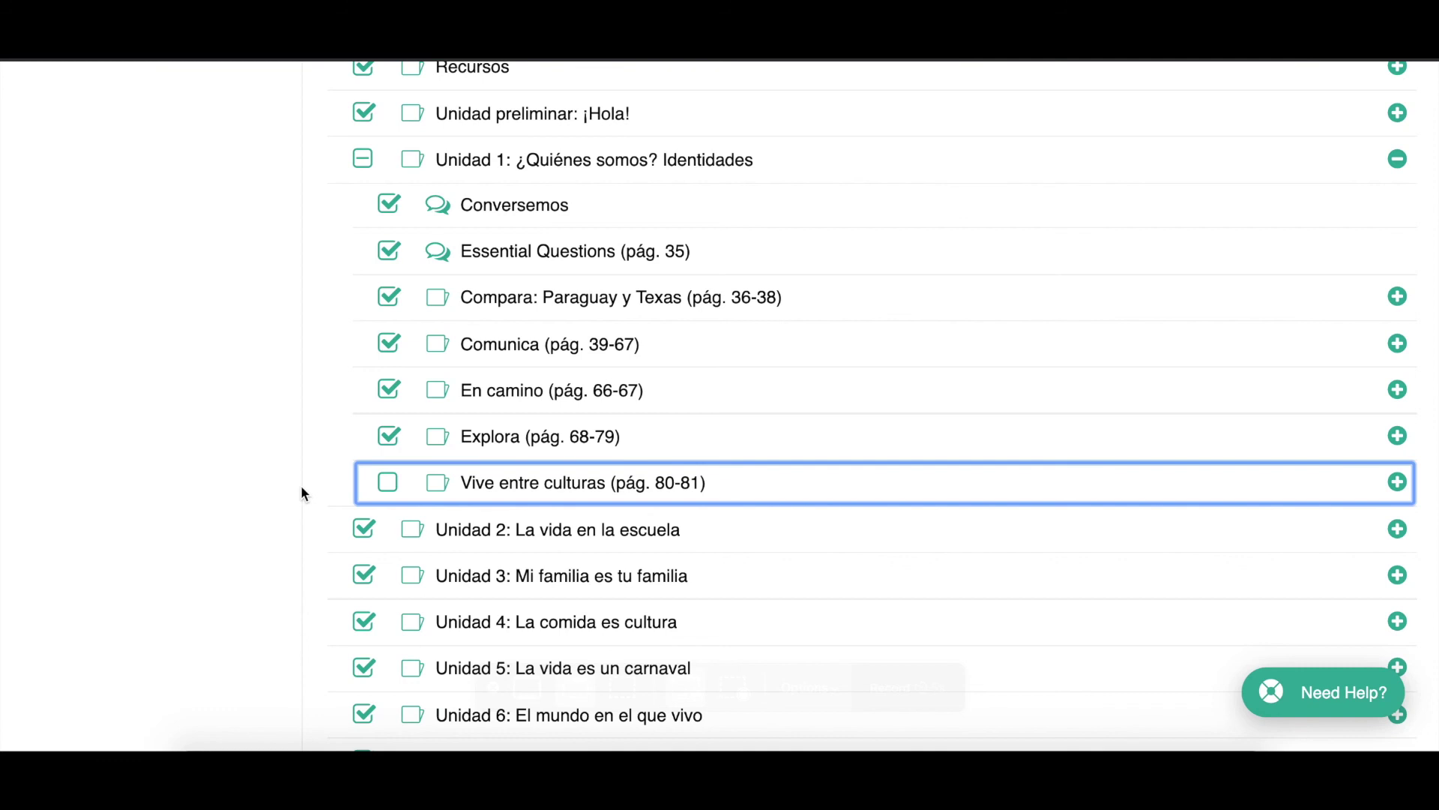
scroll(300, 484, "down", 1)
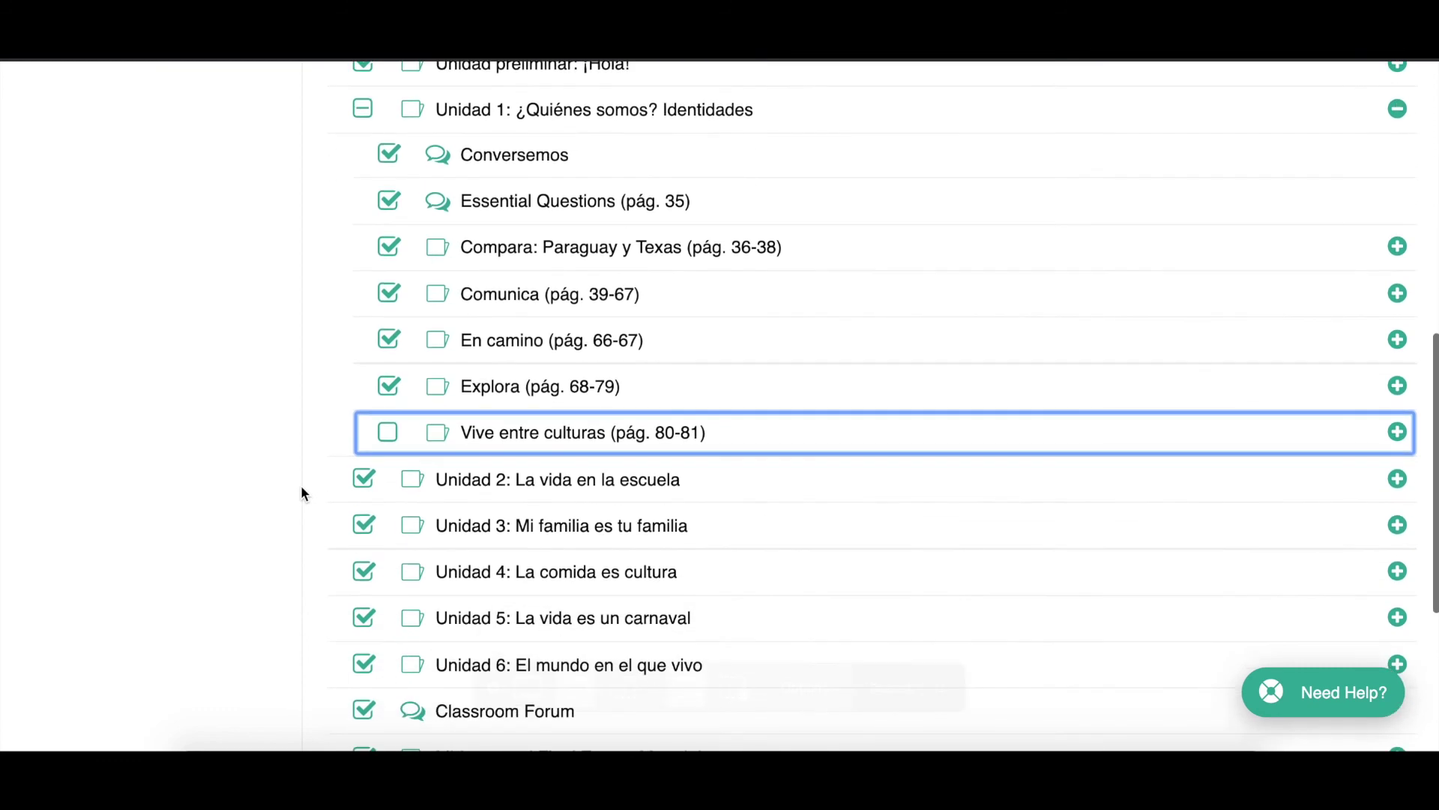
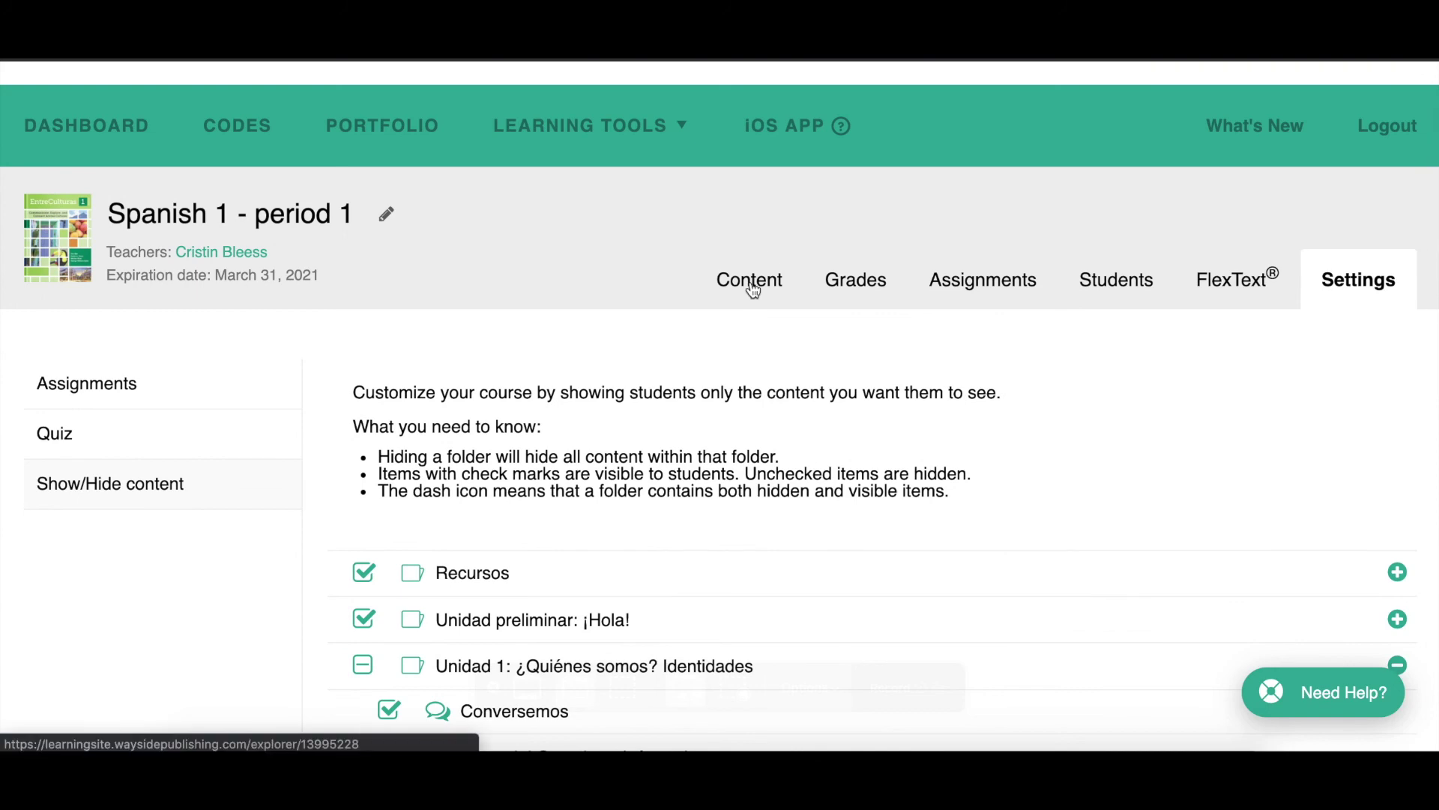
left_click(749, 284)
scroll(515, 493, "down", 4)
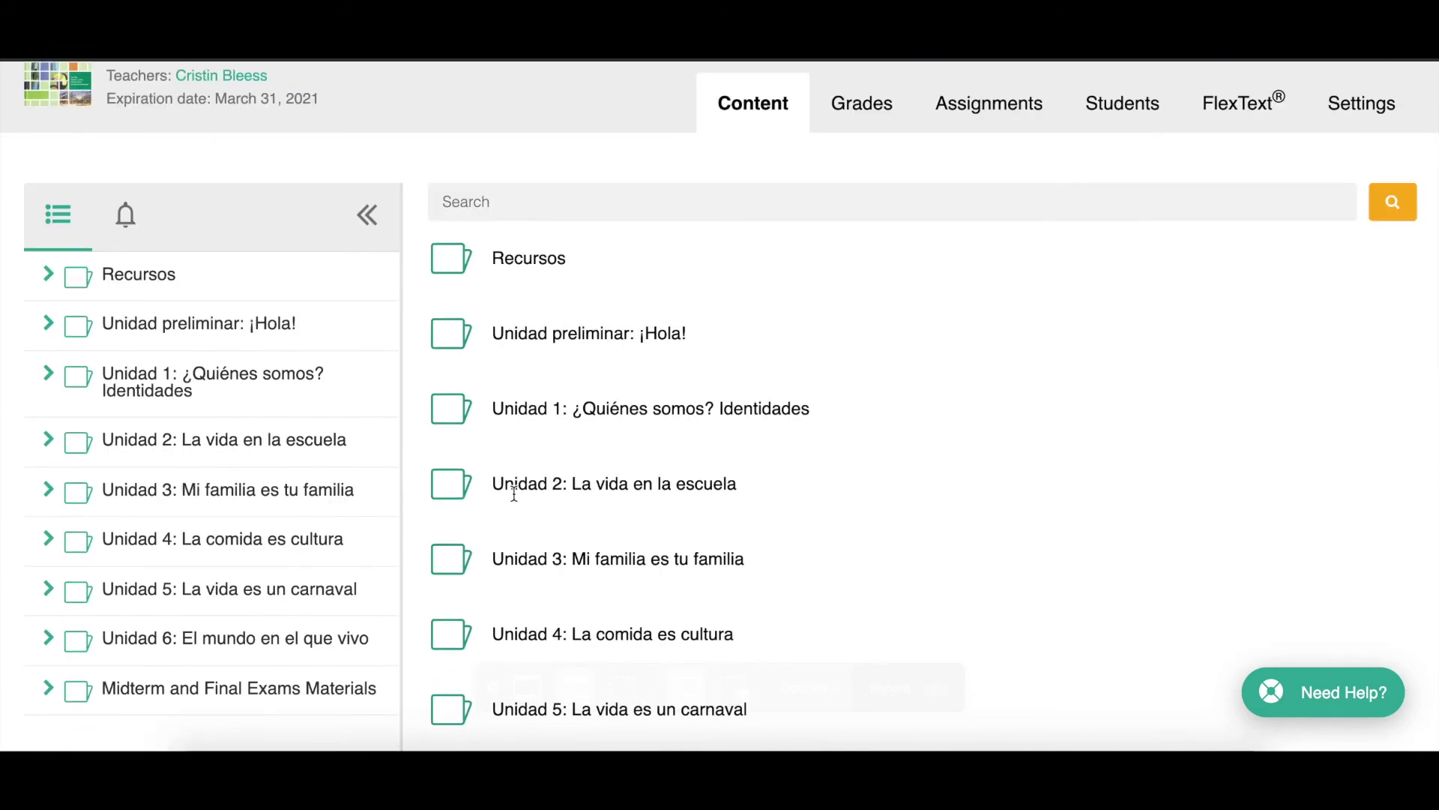
left_click(539, 418)
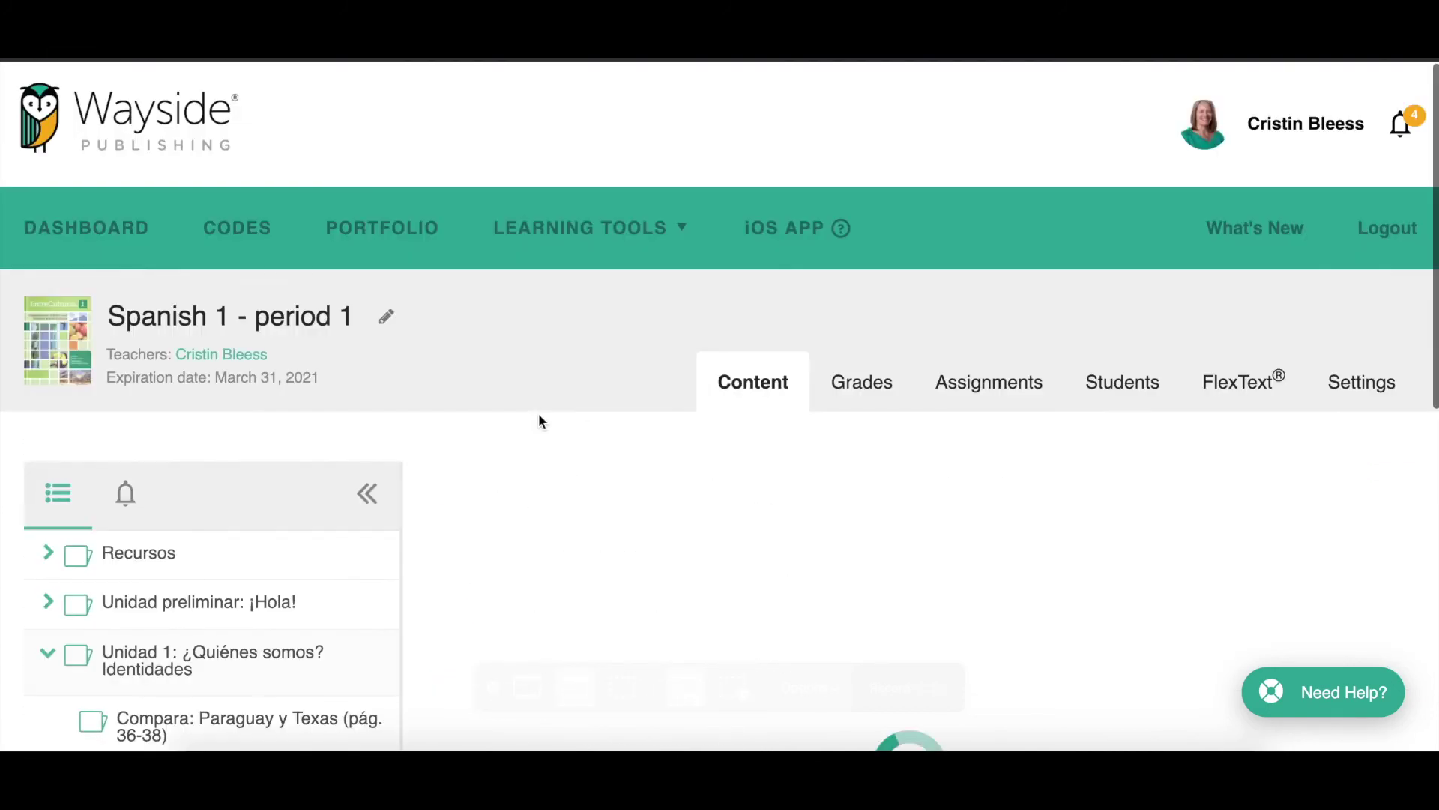
scroll(540, 420, "down", 7)
scroll(538, 412, "down", 2)
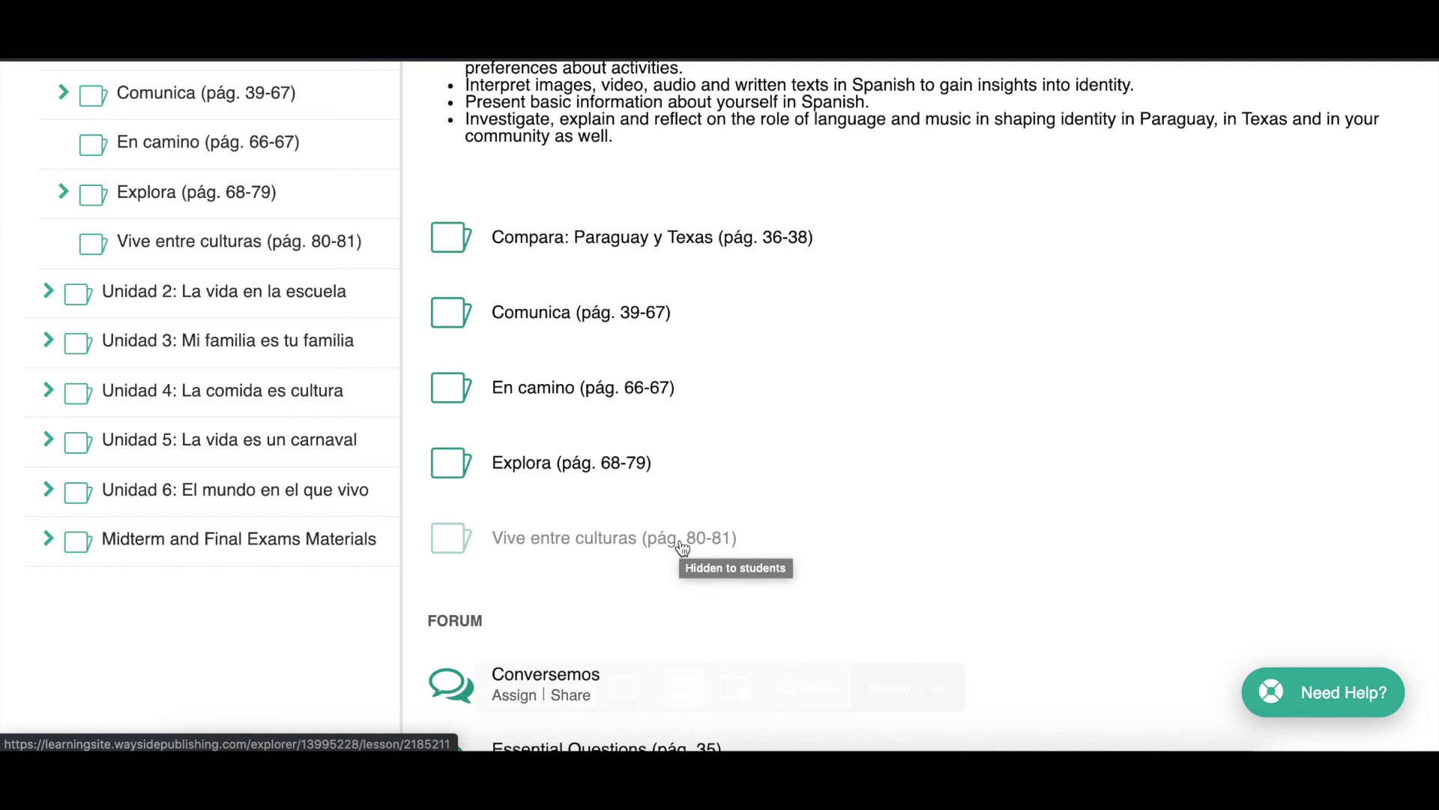
scroll(683, 545, "up", 6)
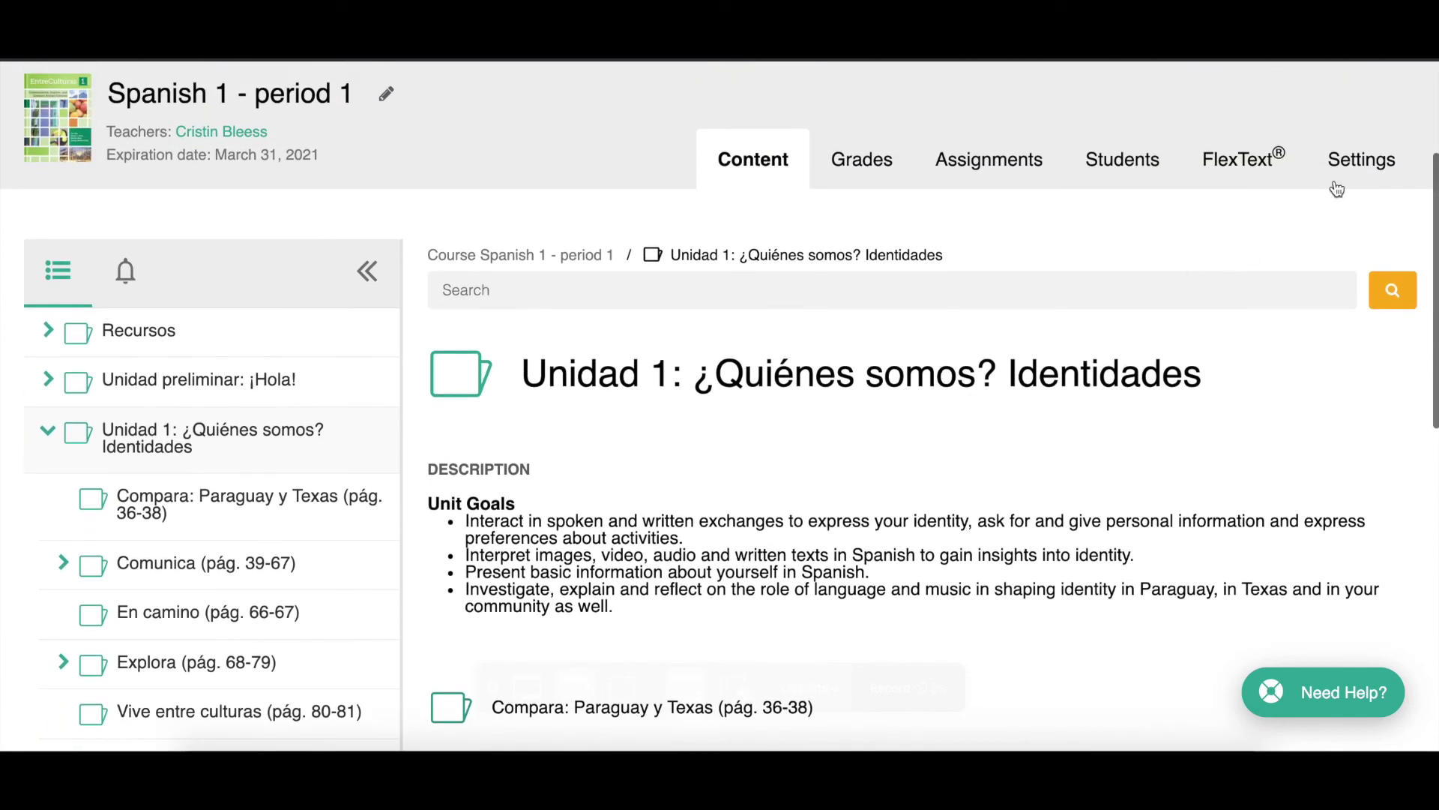
- Return to the show/hide content settings and make Vive entre culturas (pág. 80-81) in Unidad 1 visible to students again
left_click(1335, 157)
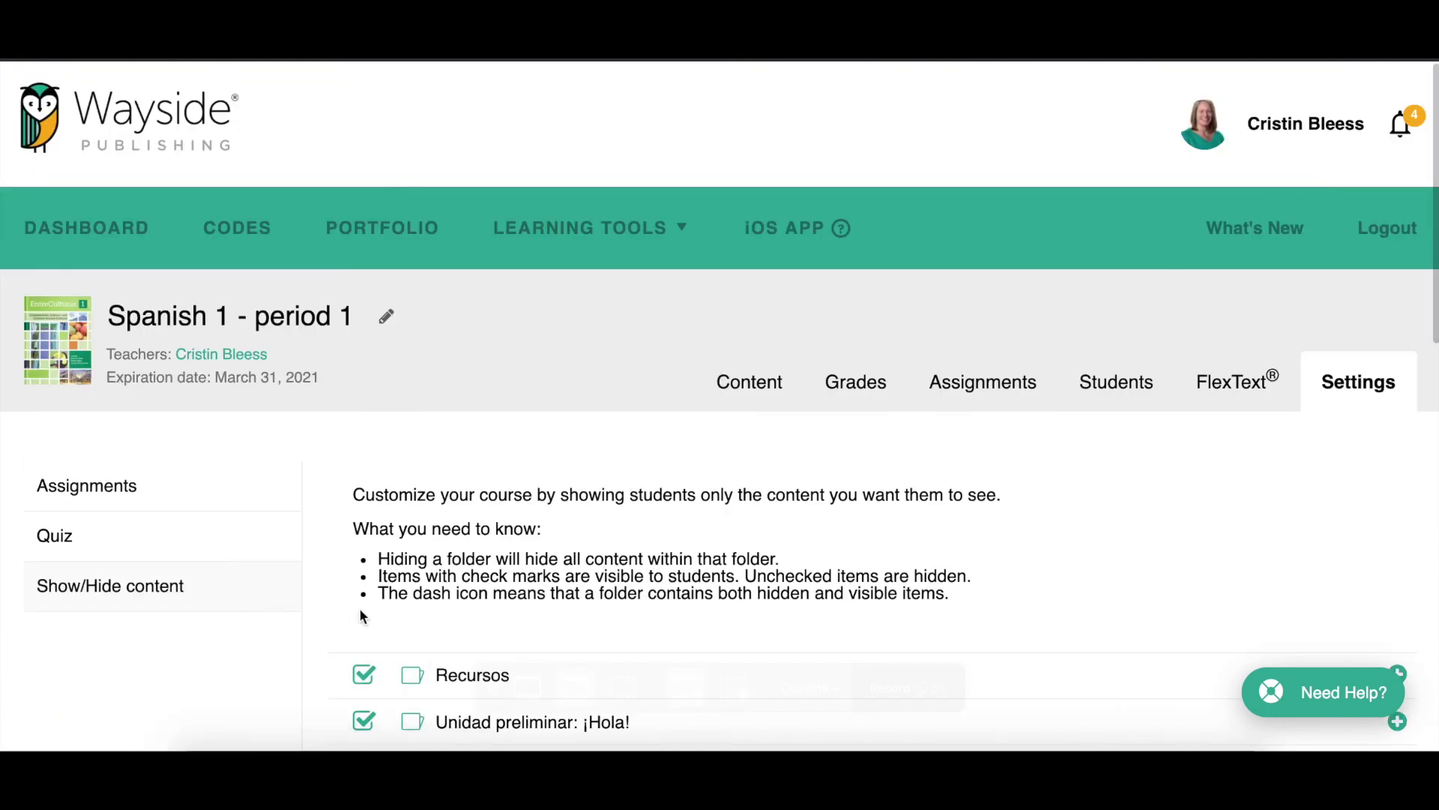
scroll(114, 602, "down", 1)
scroll(114, 602, "down", 8)
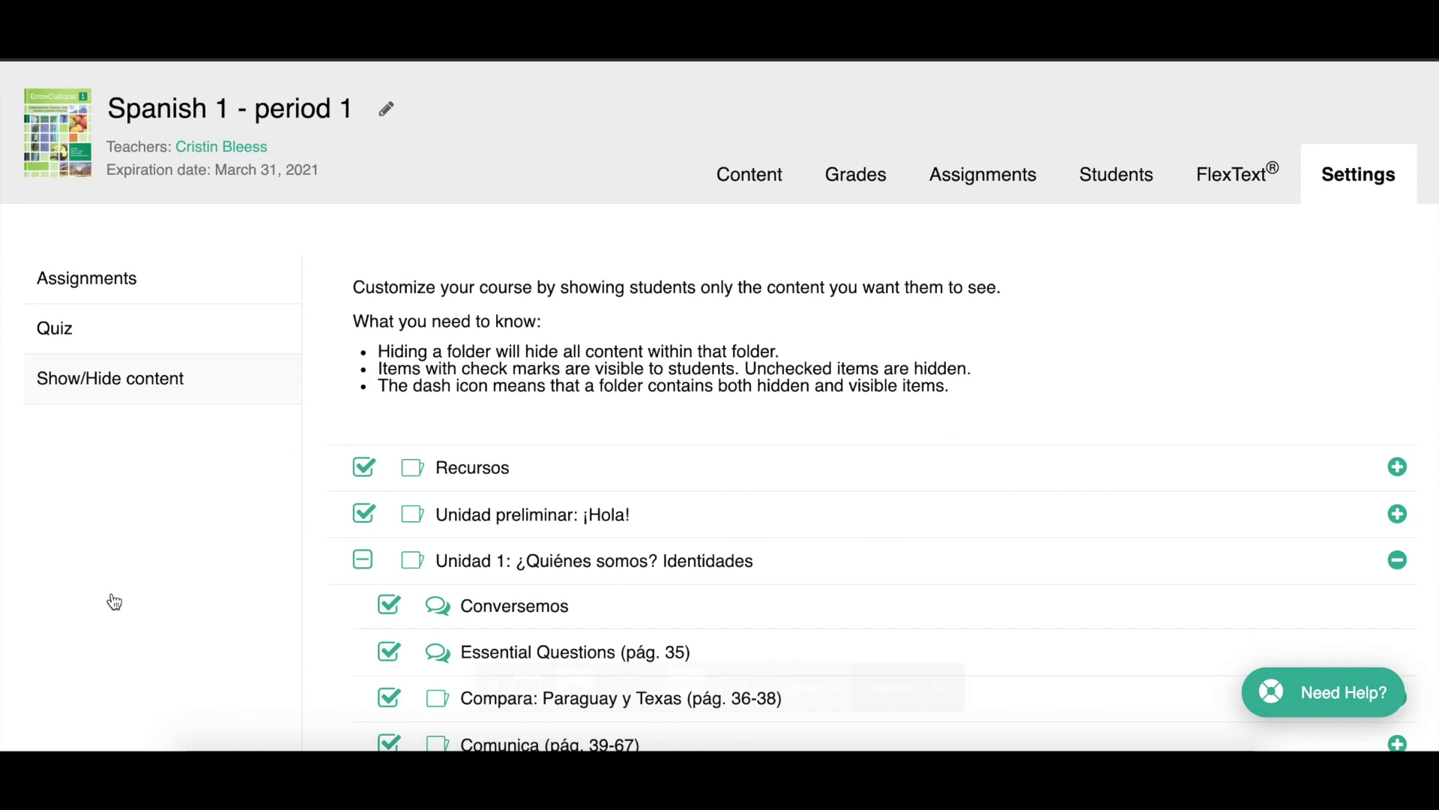
left_click(390, 512)
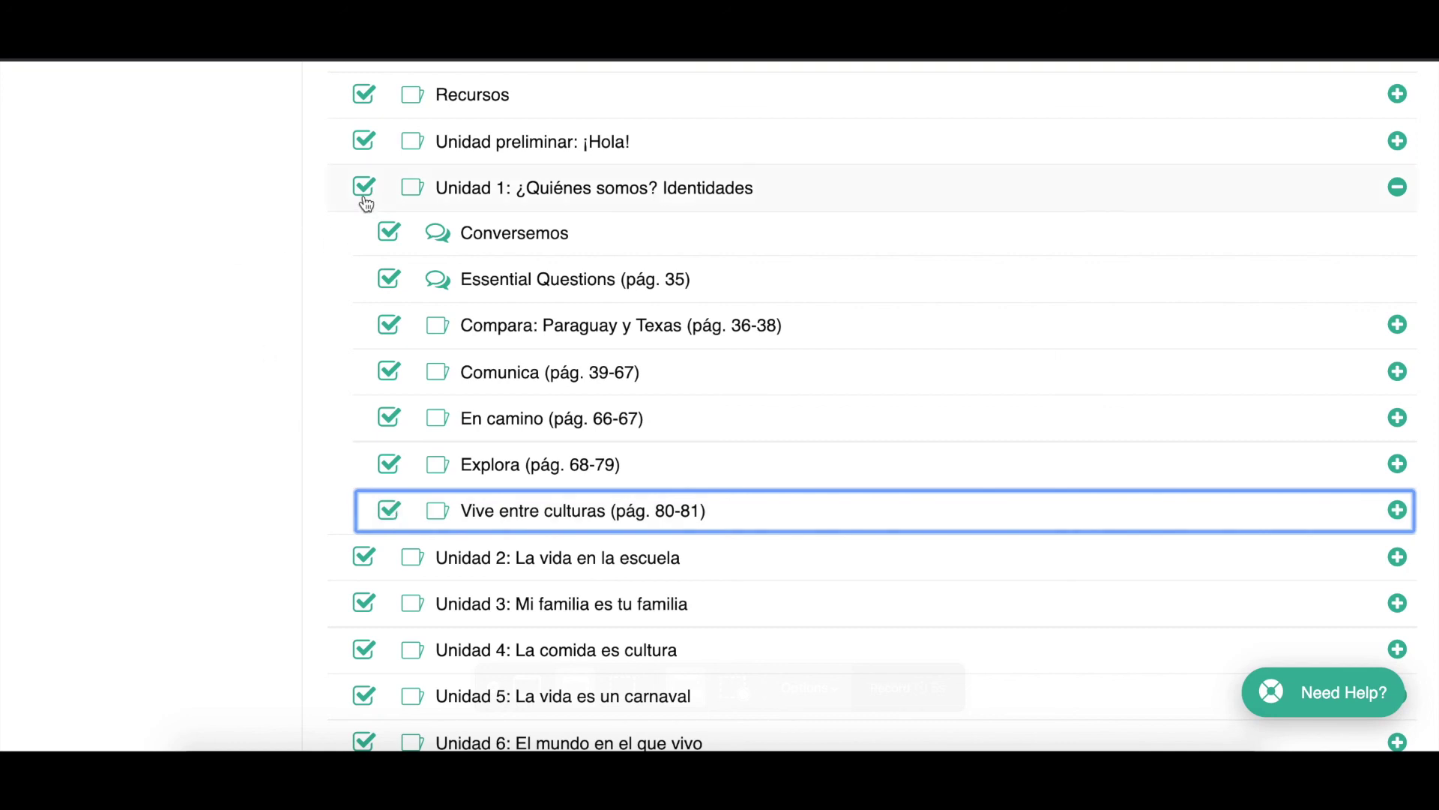
- Collapse Unidad 1 and hide Unidad 2: La vida en la escuela and Unidad 3: Mi familia es tu familia from students
left_click(1396, 188)
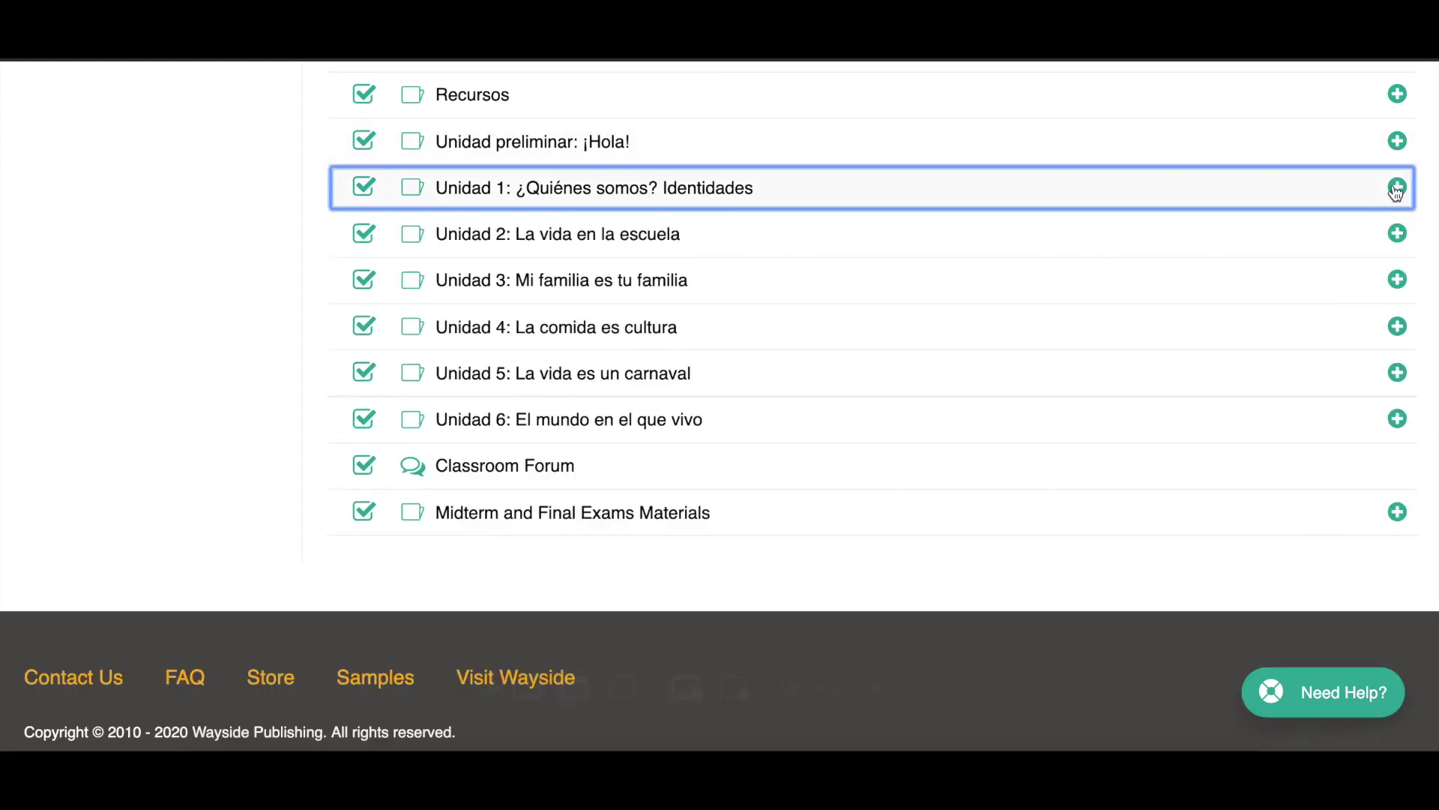
left_click(362, 235)
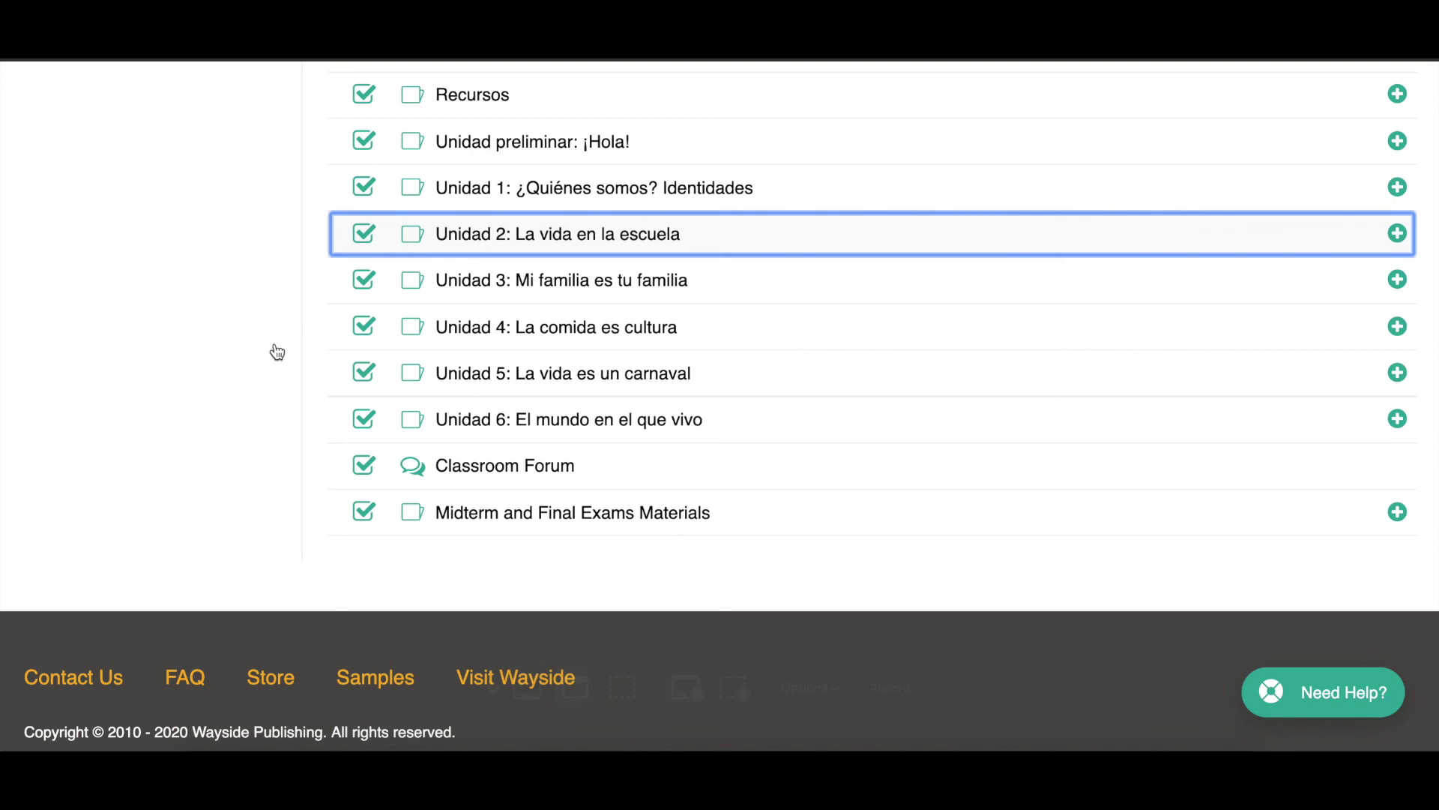
left_click(364, 285)
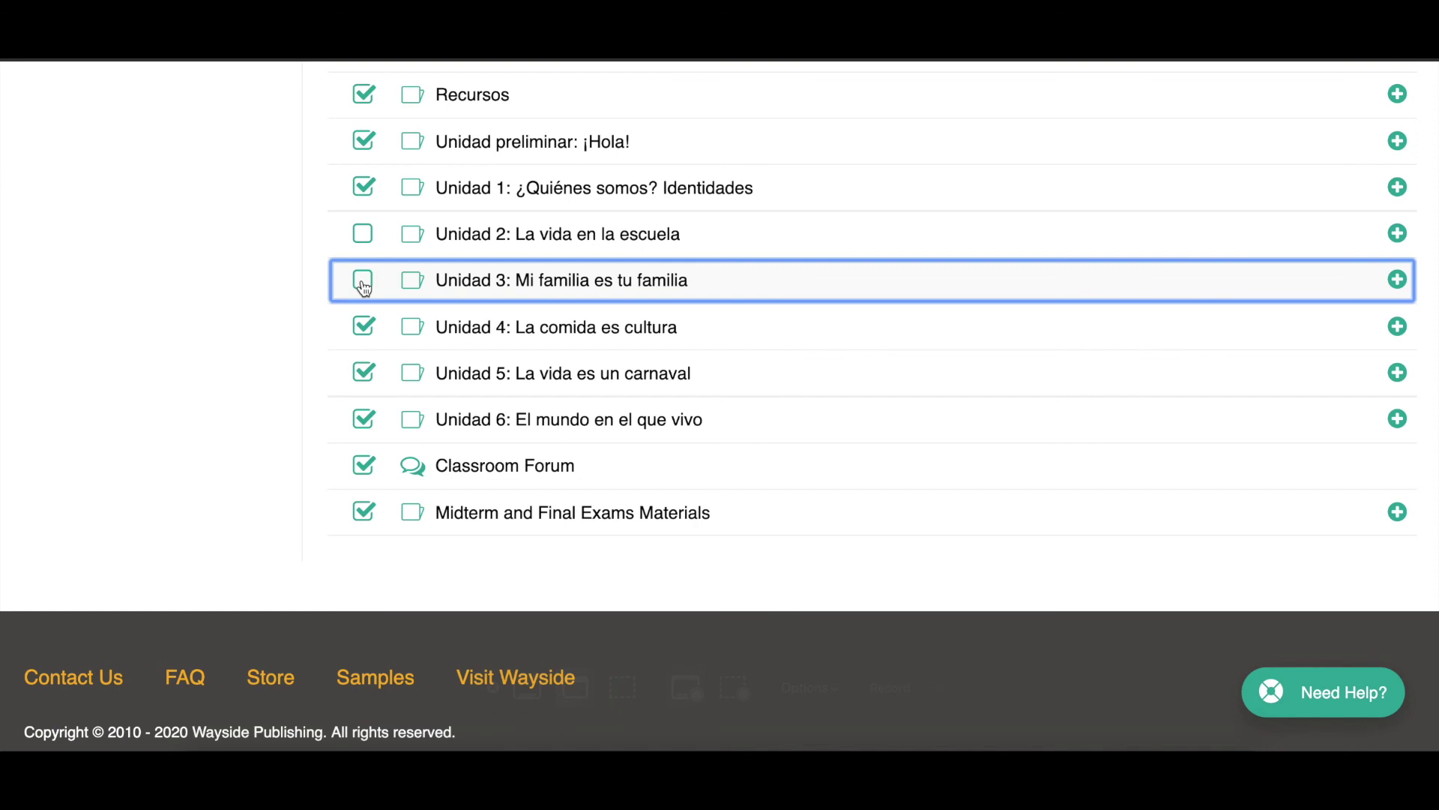
scroll(364, 289, "up", 2)
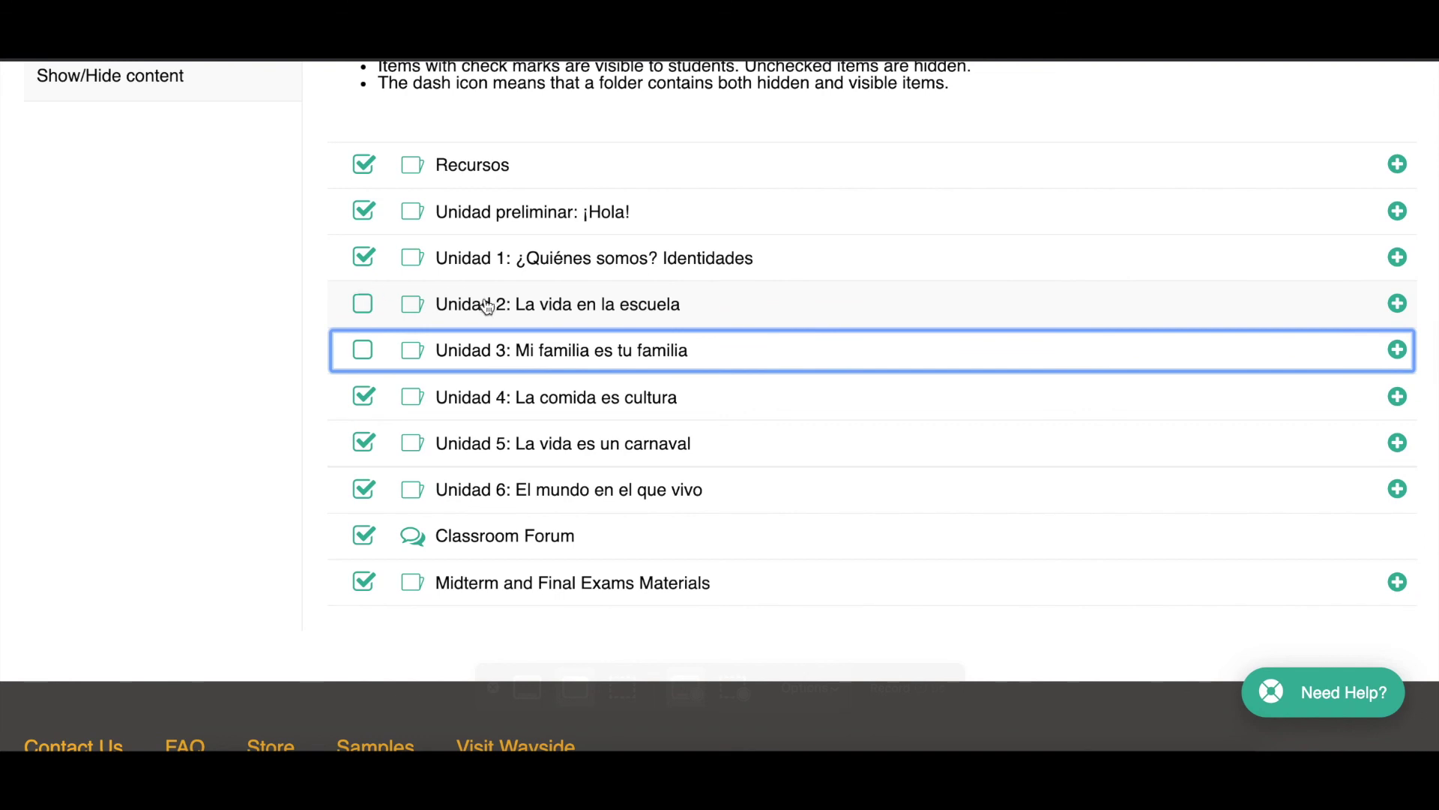
scroll(440, 480, "up", 5)
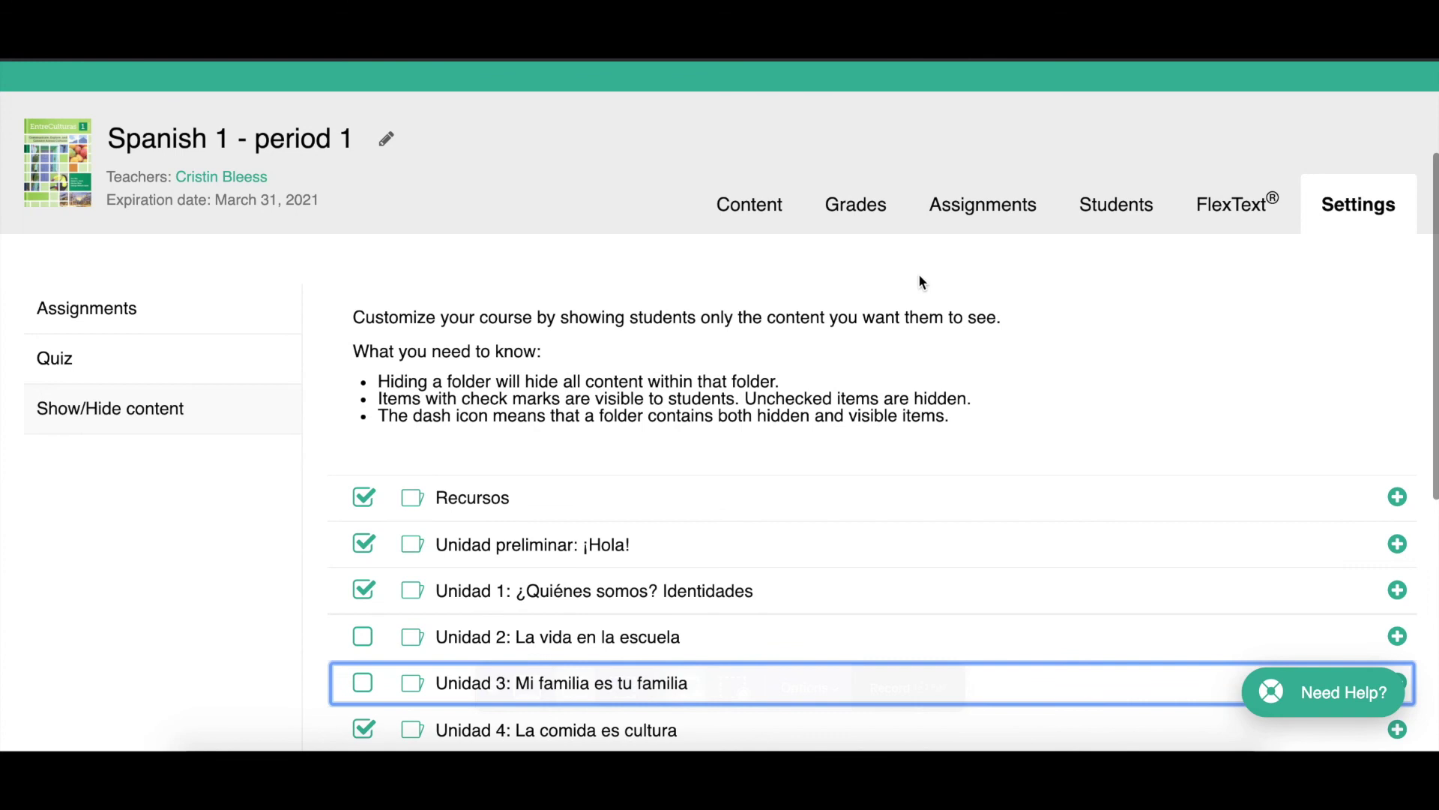
- Open the course's assignments and review the full list of activities with their dates and completion status
left_click(955, 212)
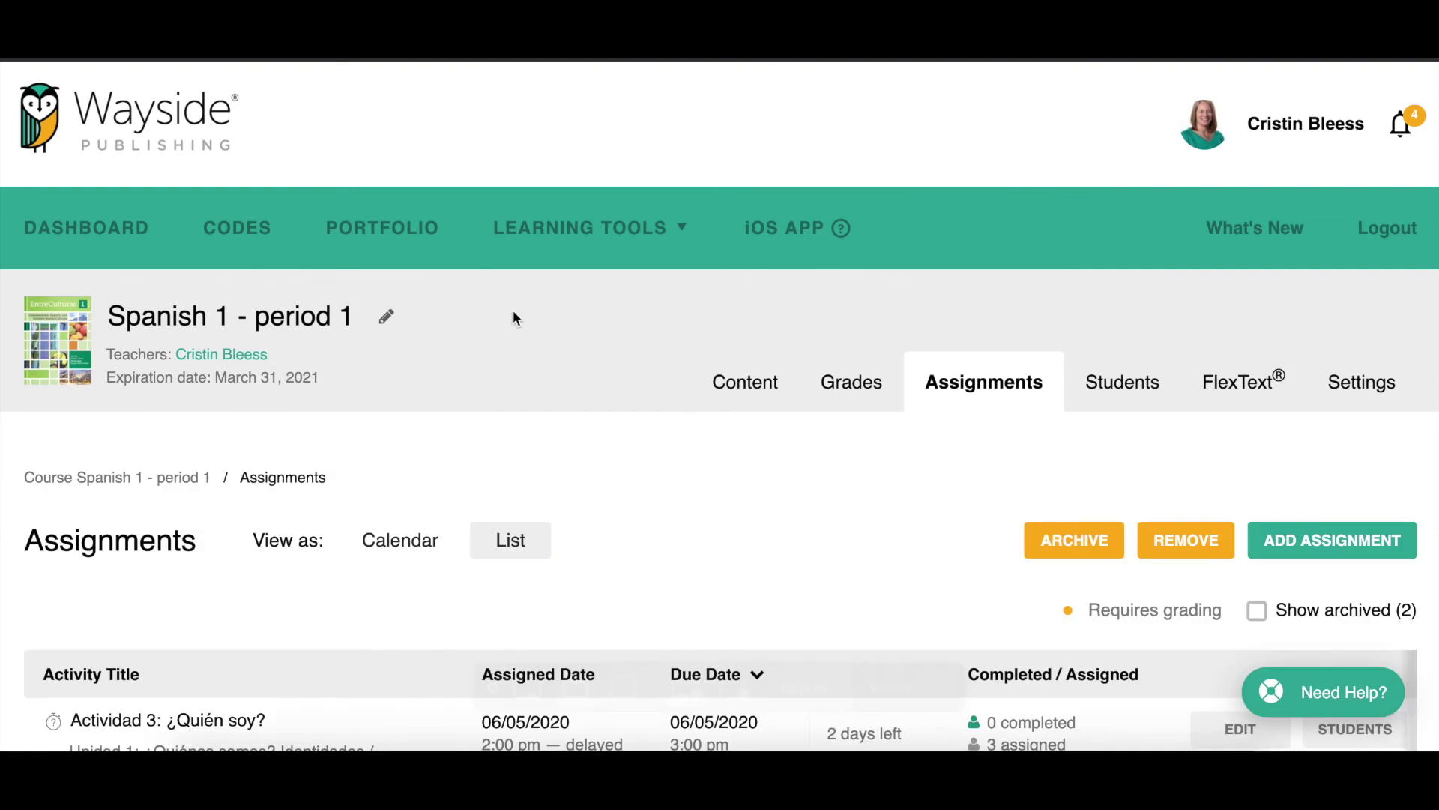
scroll(542, 331, "down", 2)
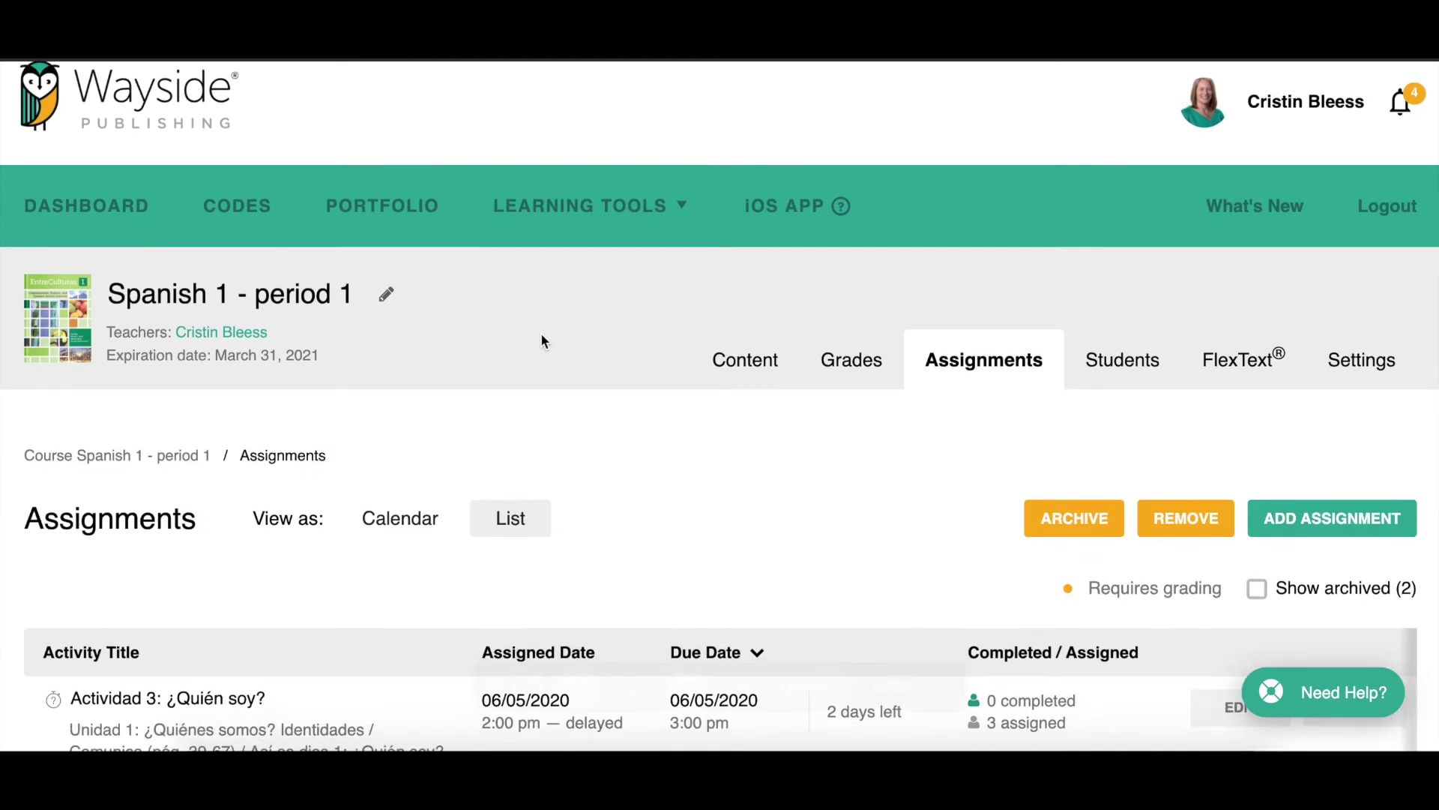
scroll(542, 331, "down", 5)
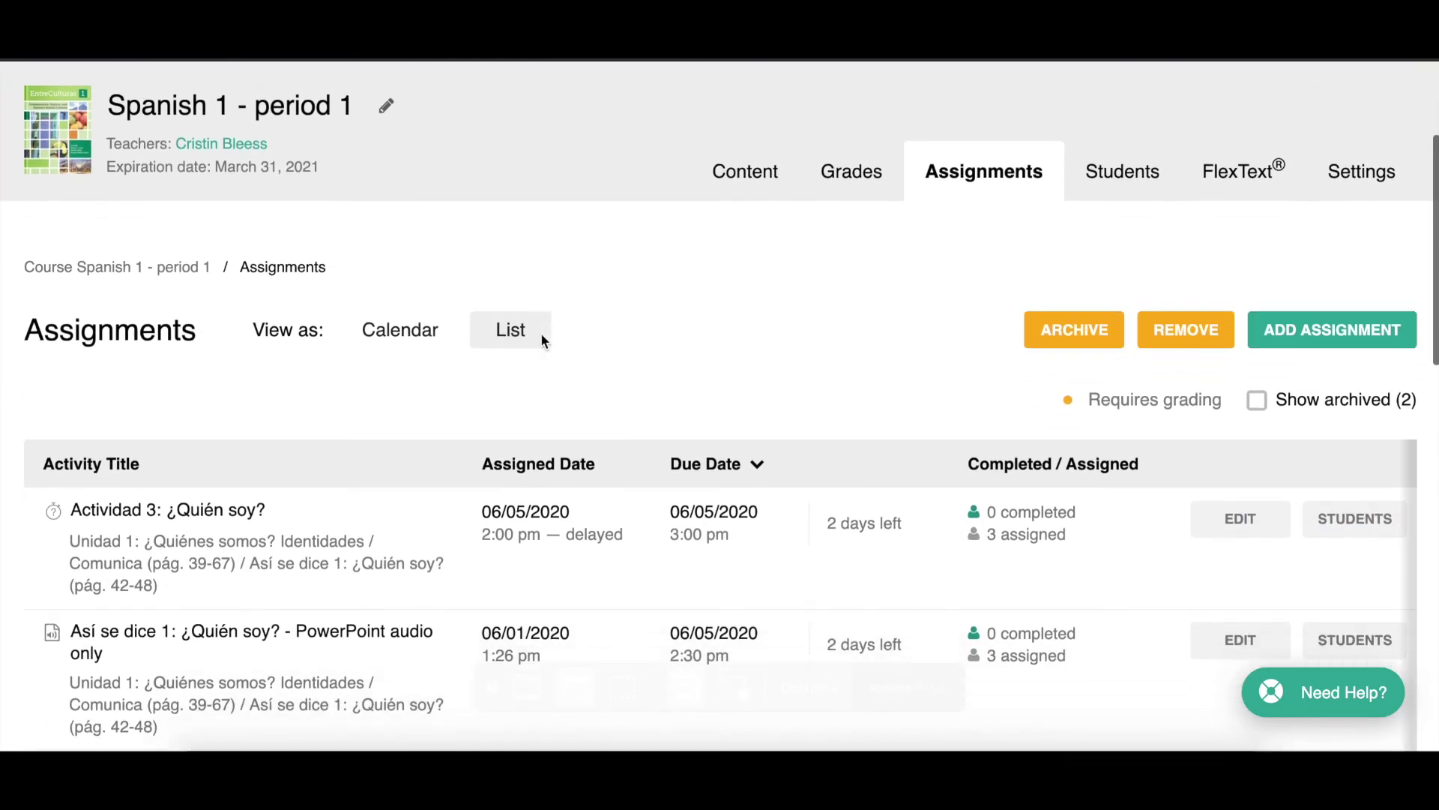
scroll(544, 342, "up", 1)
scroll(544, 343, "down", 6)
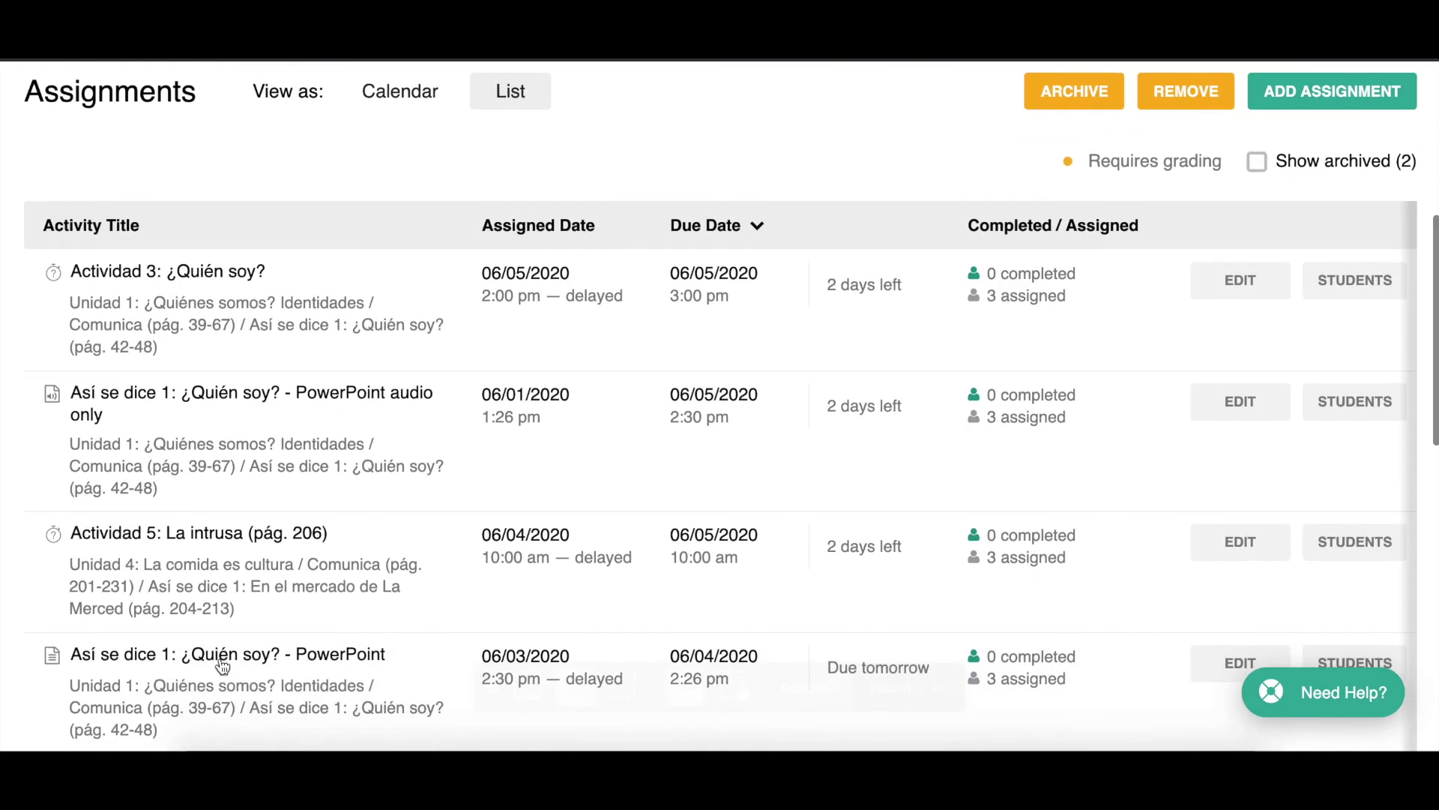
scroll(223, 656, "down", 1)
scroll(222, 657, "down", 12)
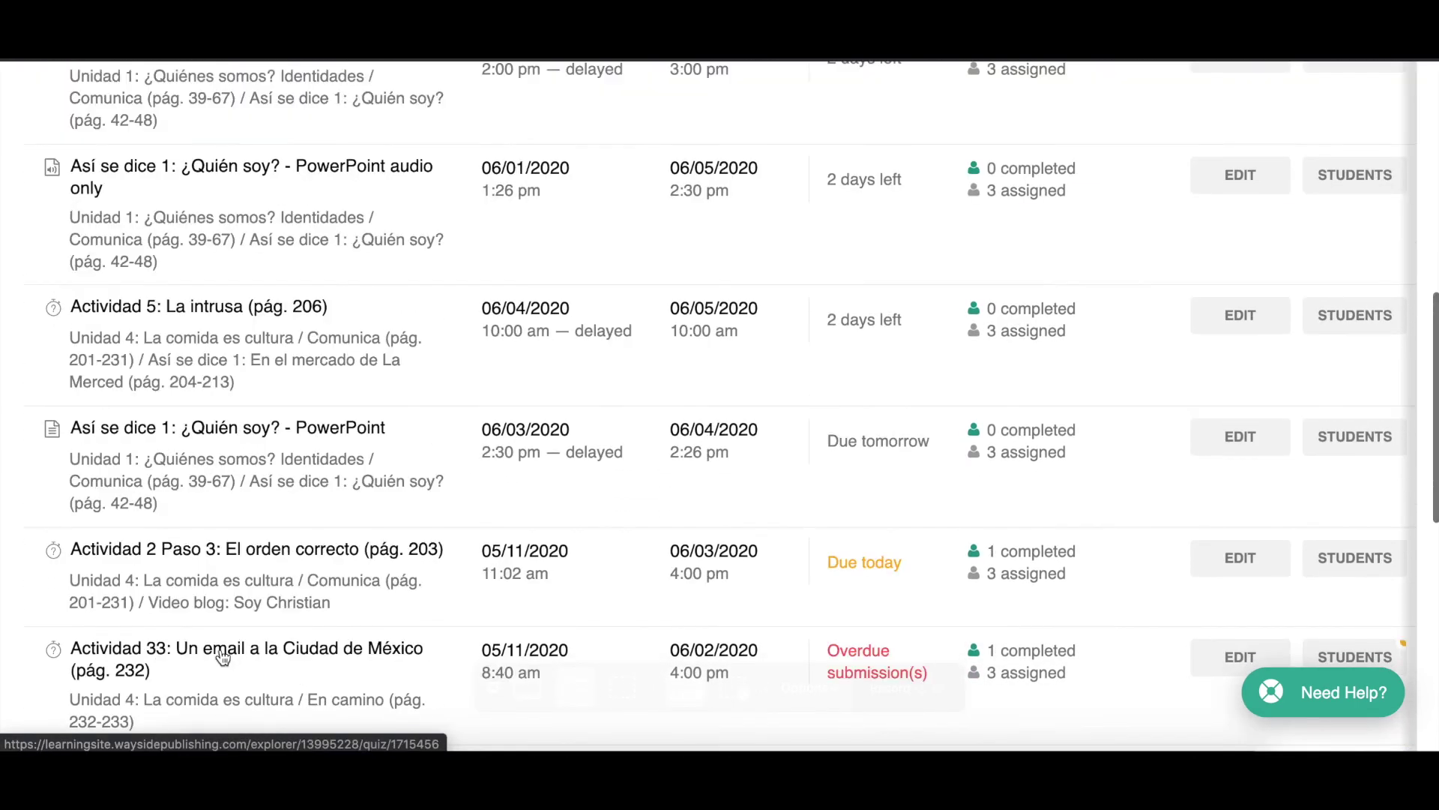
scroll(221, 649, "down", 11)
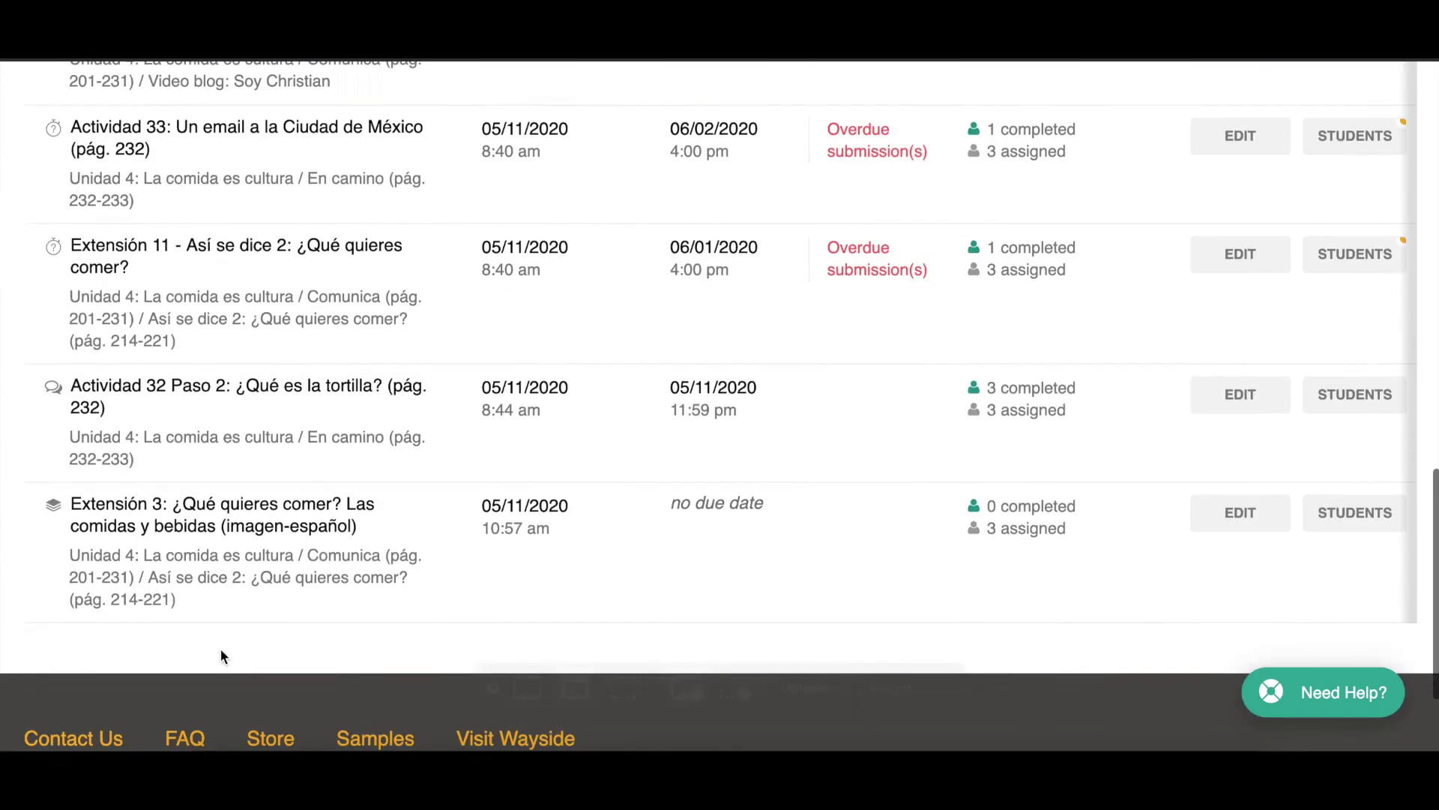
scroll(221, 649, "up", 12)
scroll(221, 655, "up", 20)
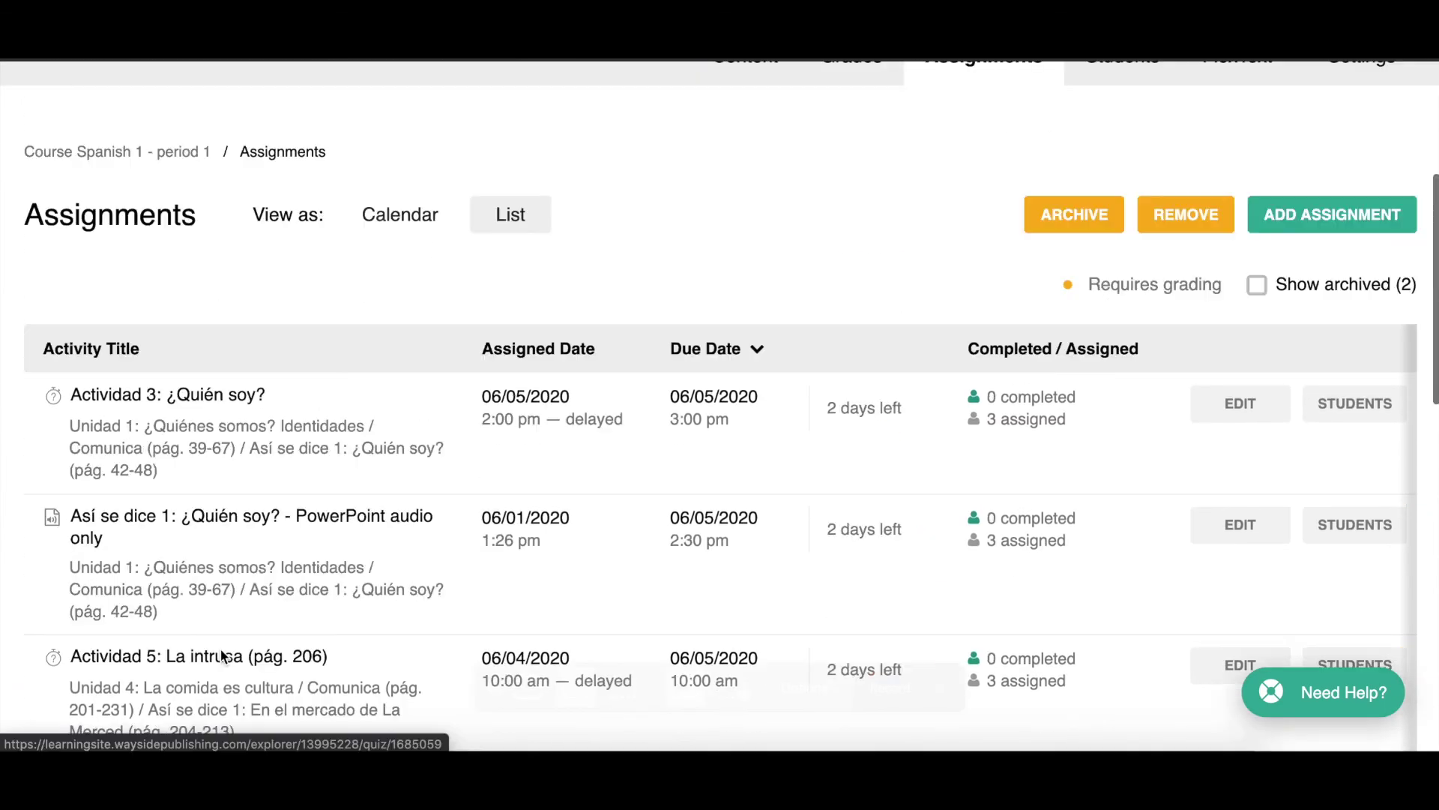
scroll(223, 657, "down", 5)
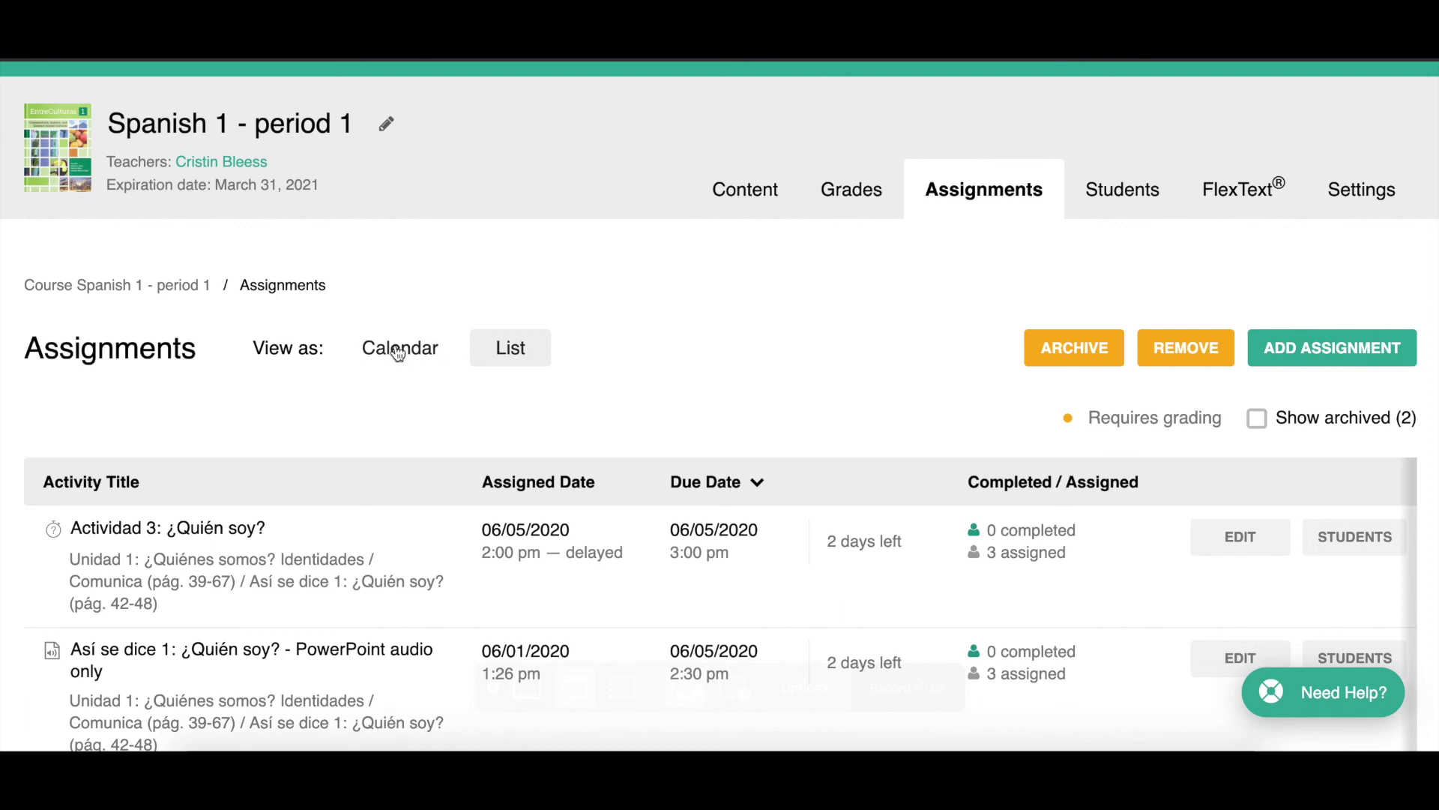
- Show the assignments as a calendar and review the activities scheduled in June 2020
left_click(417, 360)
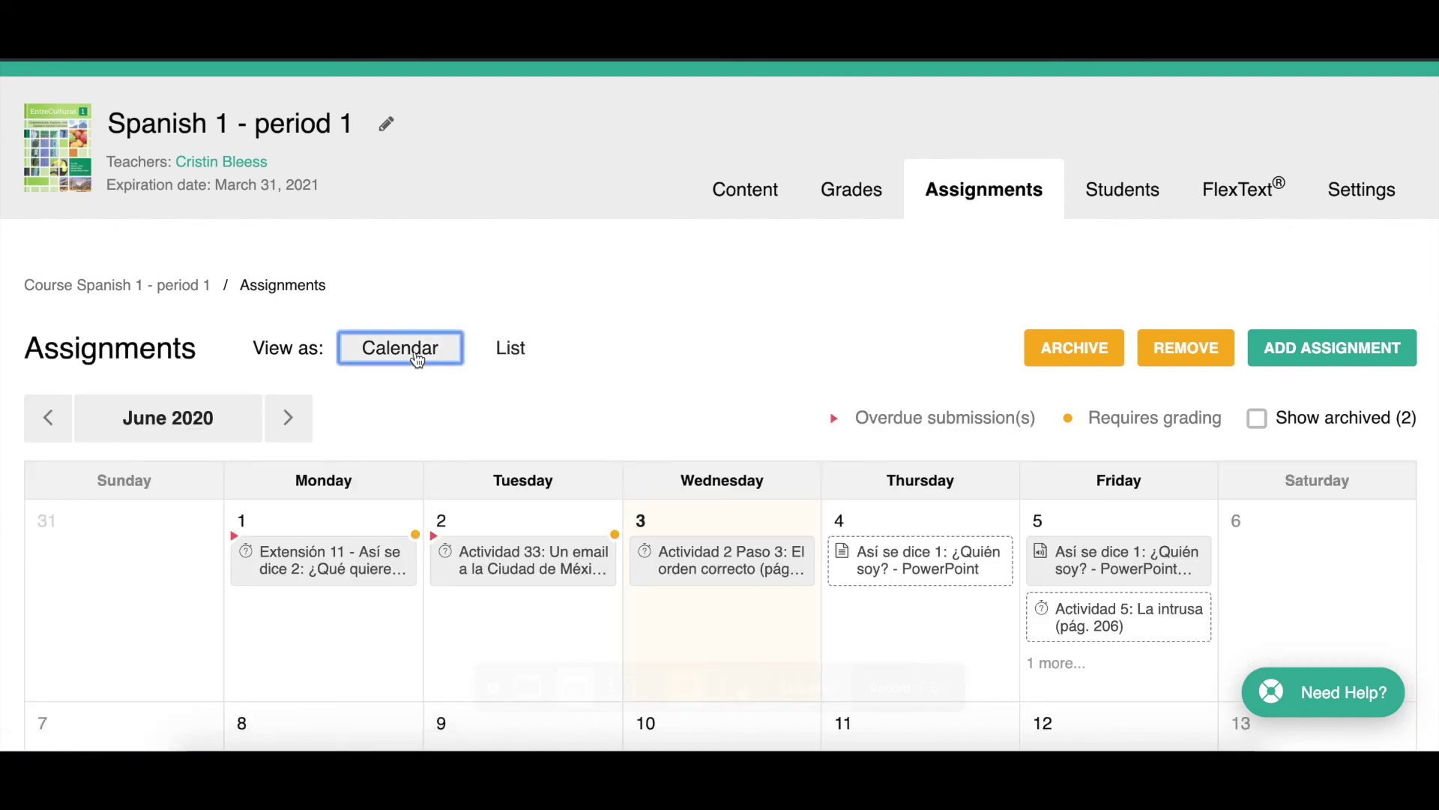
scroll(443, 587, "down", 3)
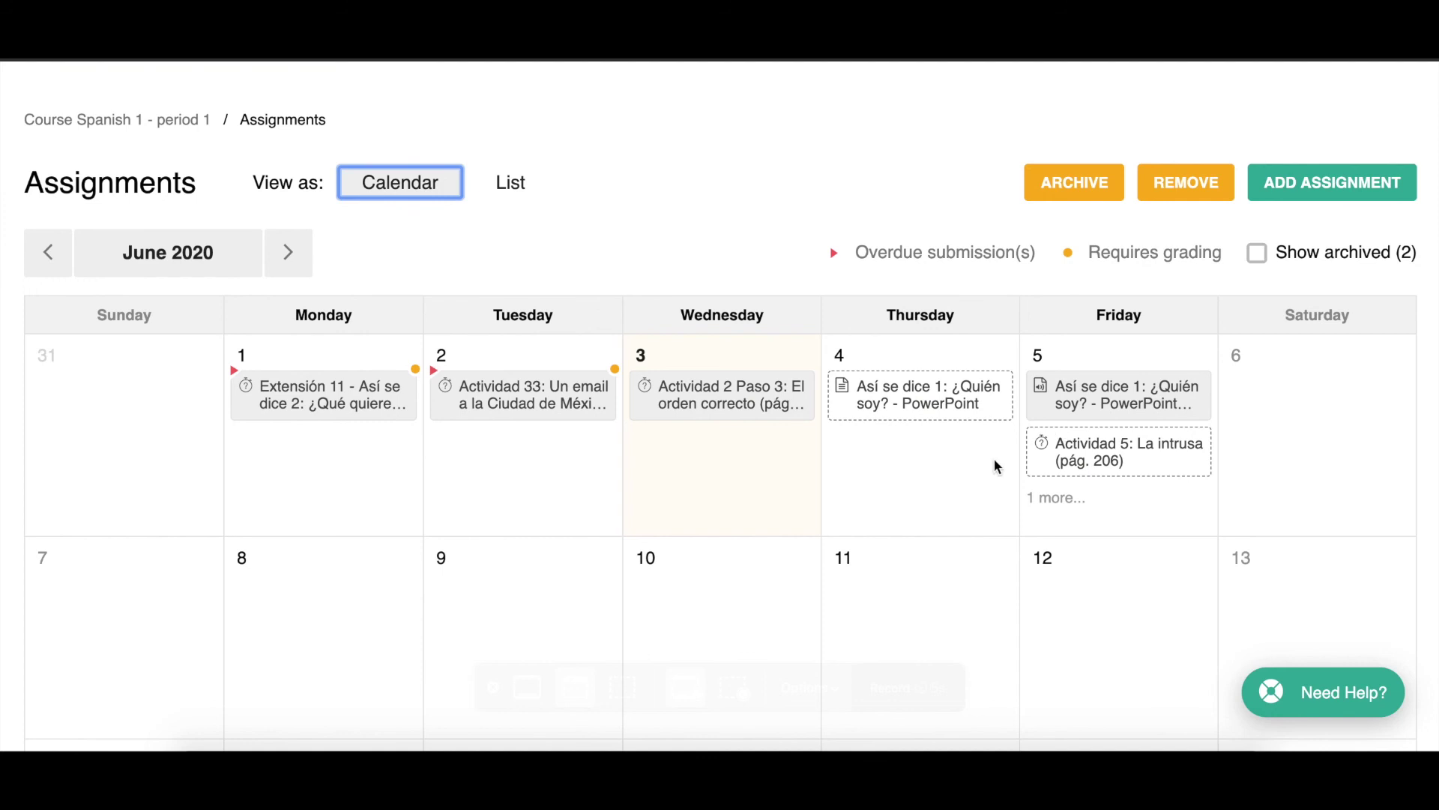
- Switch the assignments back to the list view and review their assigned dates, due dates and remaining time
left_click(517, 193)
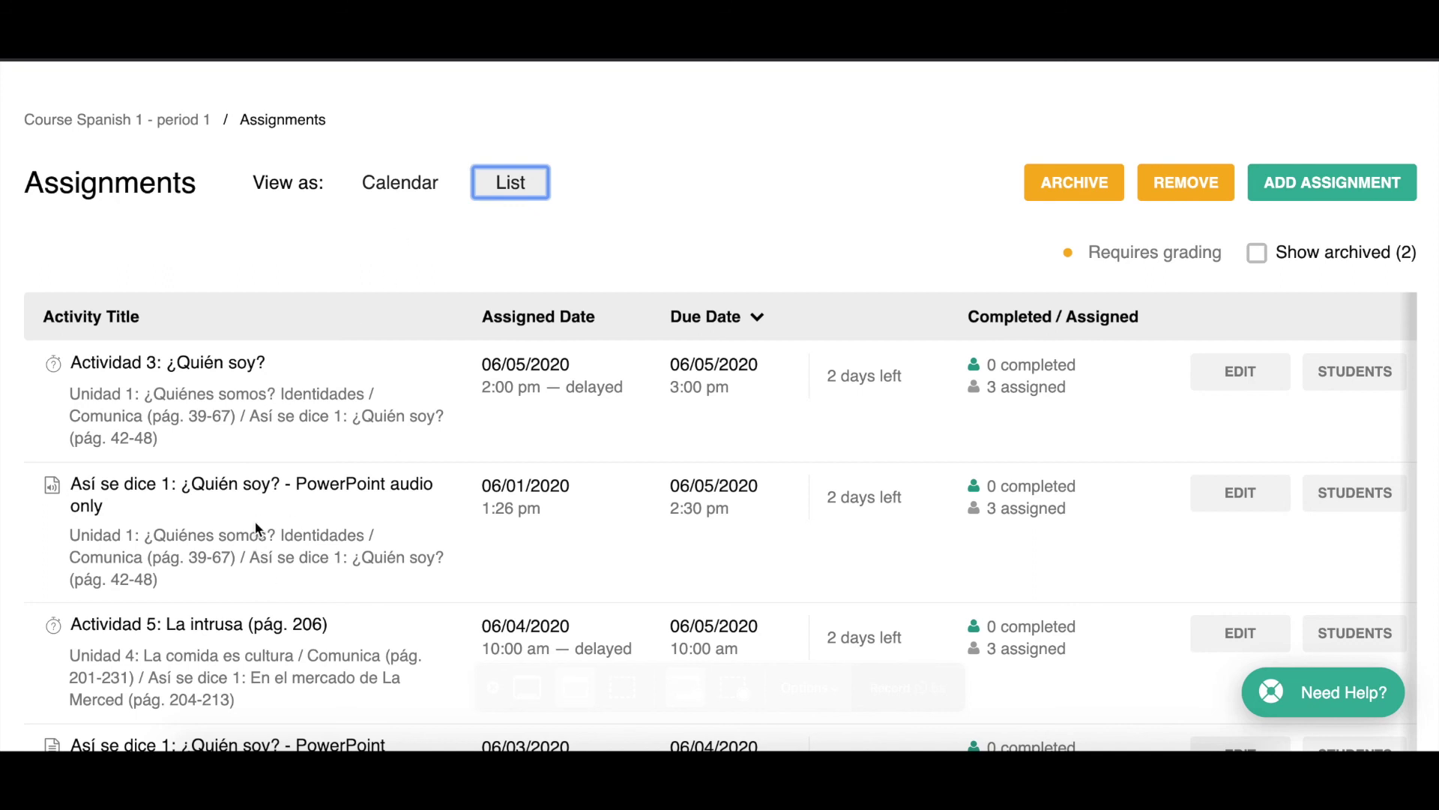
scroll(254, 526, "down", 1)
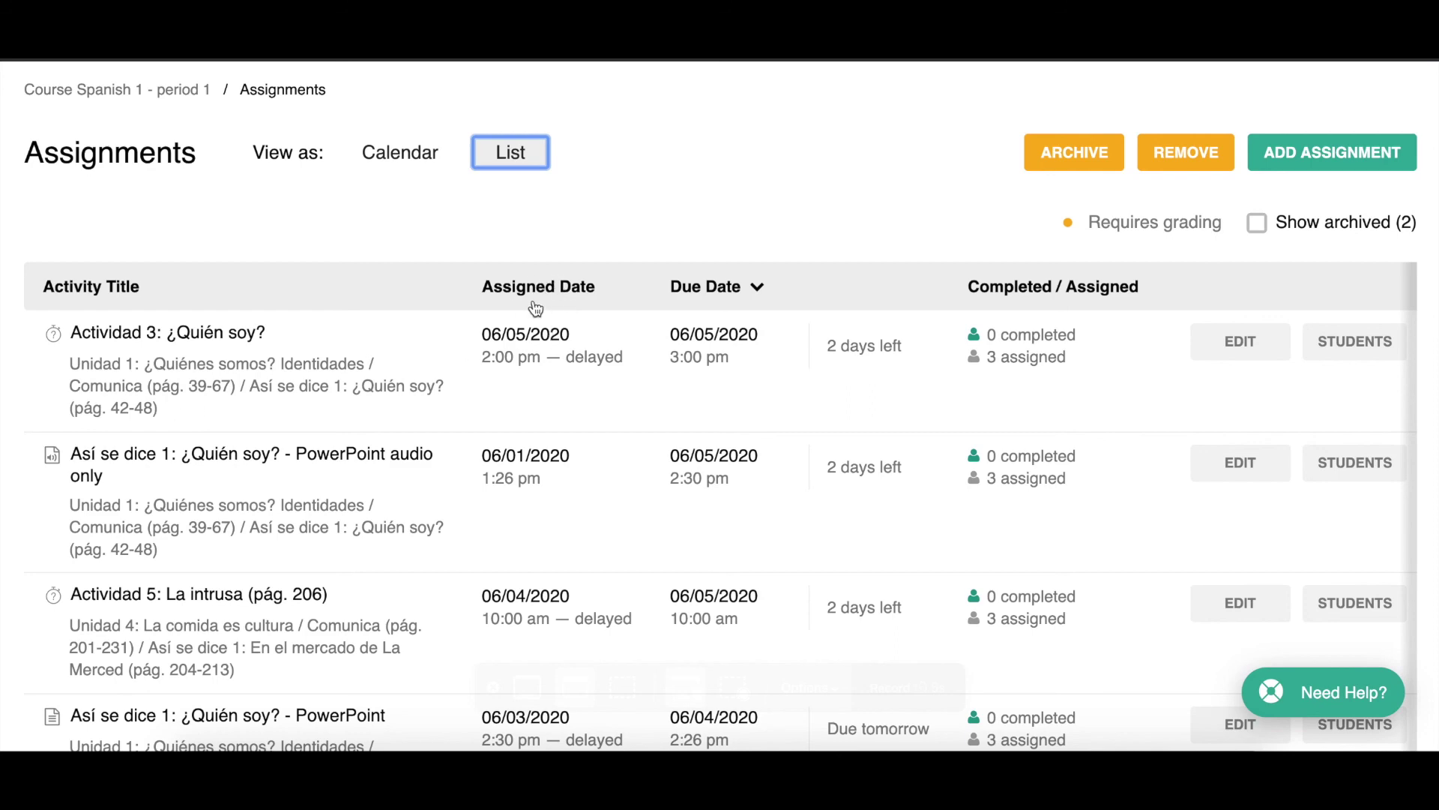
scroll(535, 307, "down", 3)
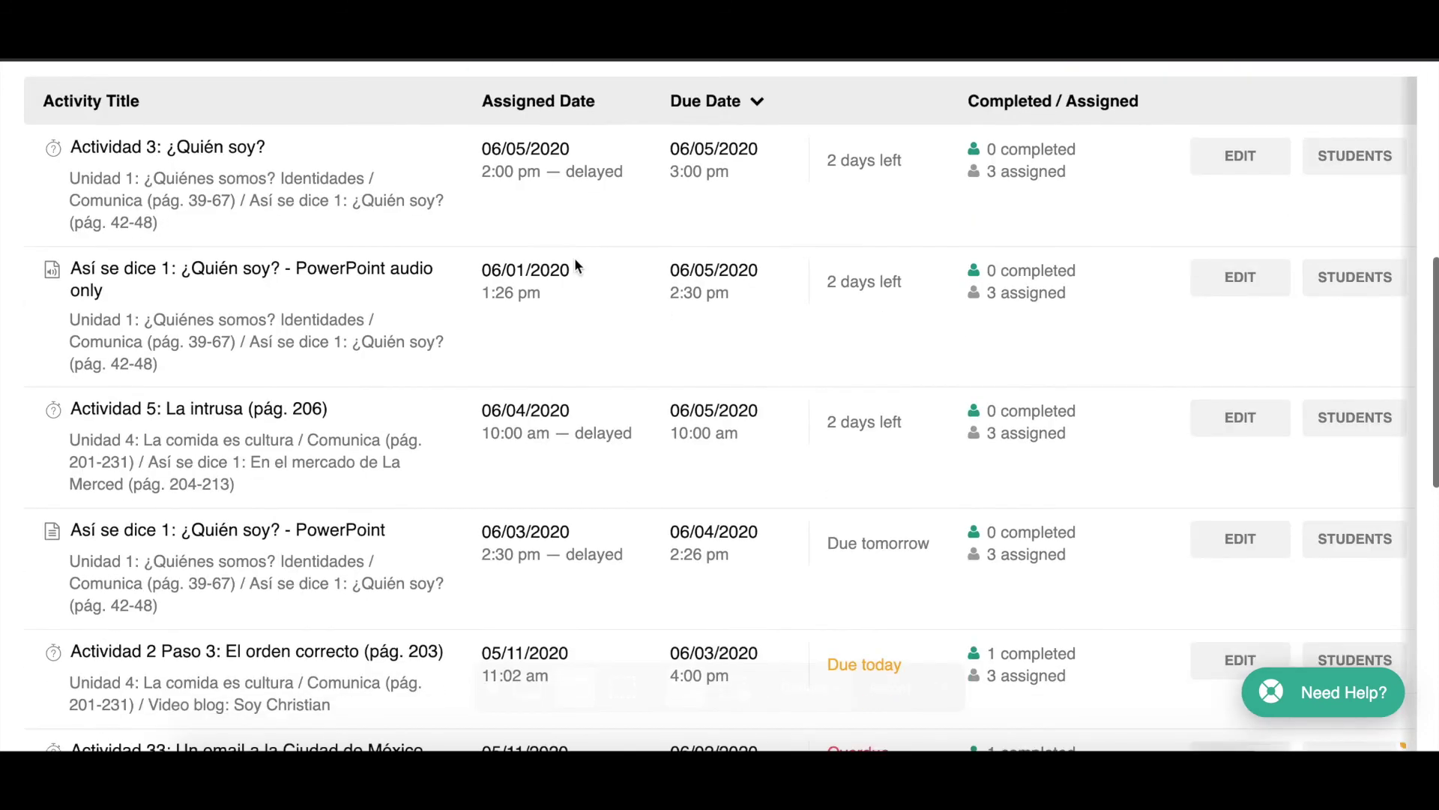
scroll(573, 512, "up", 1)
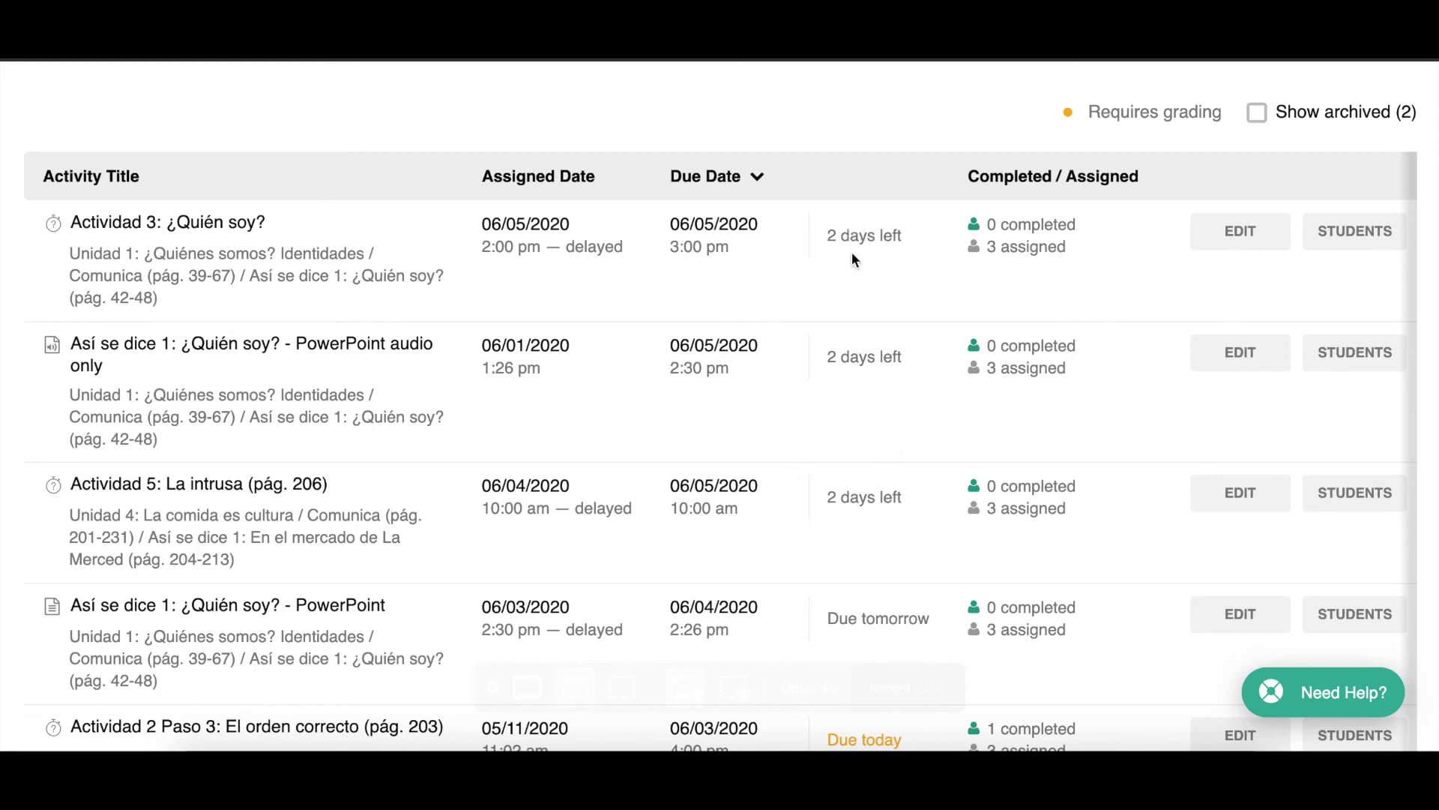
scroll(867, 457, "down", 2)
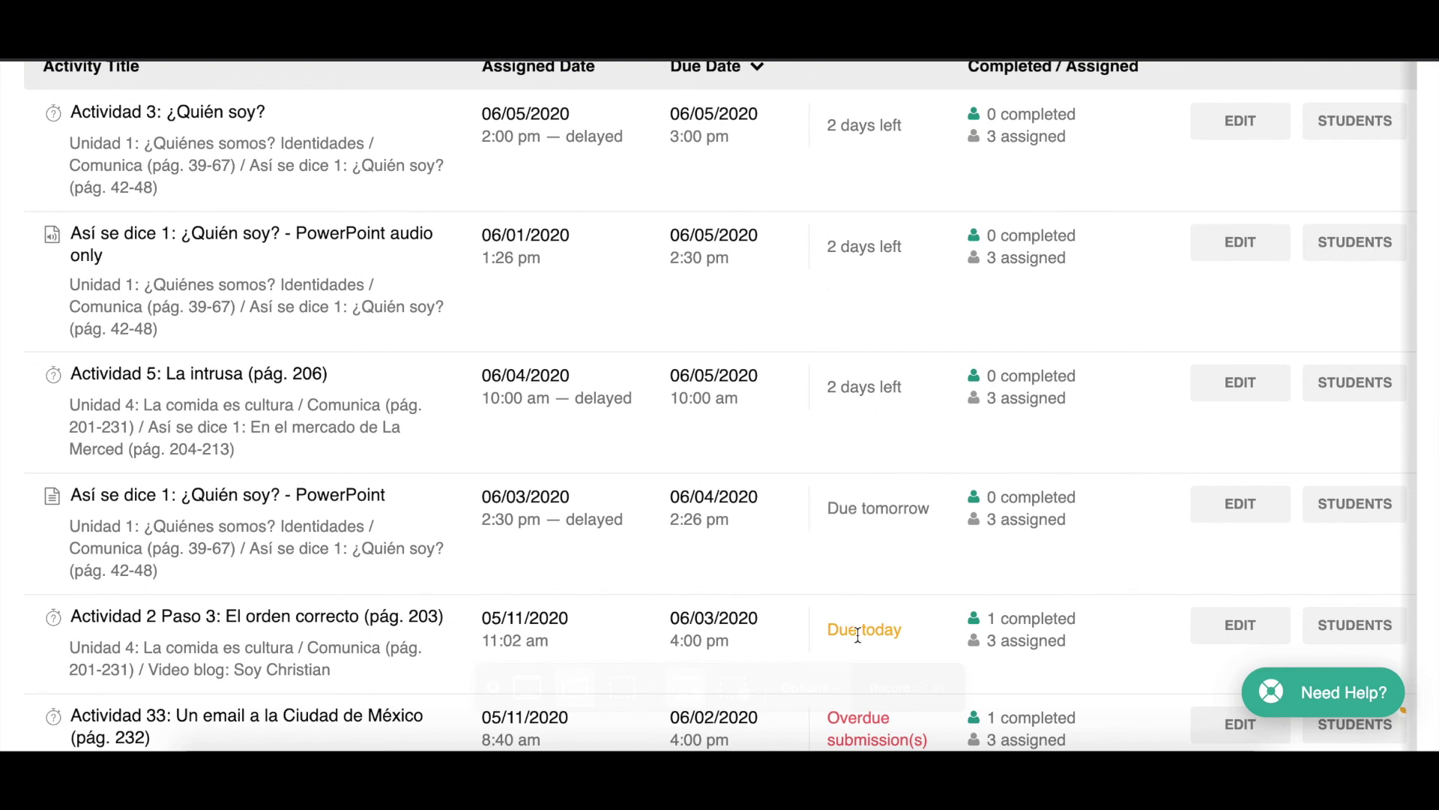
- Review the due dates in the assignment list and check which students have submitted Actividad 33: Un email a la Ciudad de México
scroll(862, 637, "down", 3)
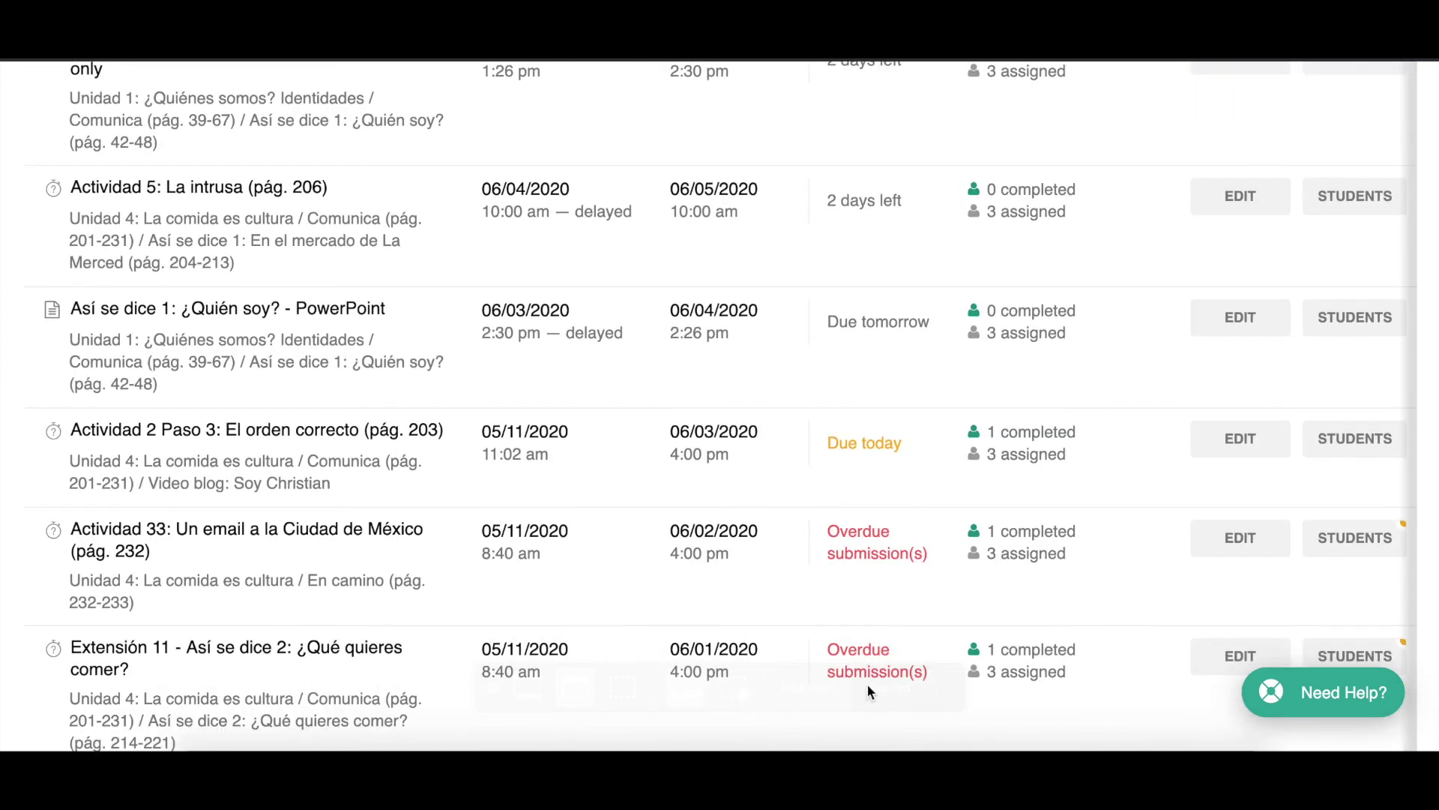
scroll(807, 405, "up", 8)
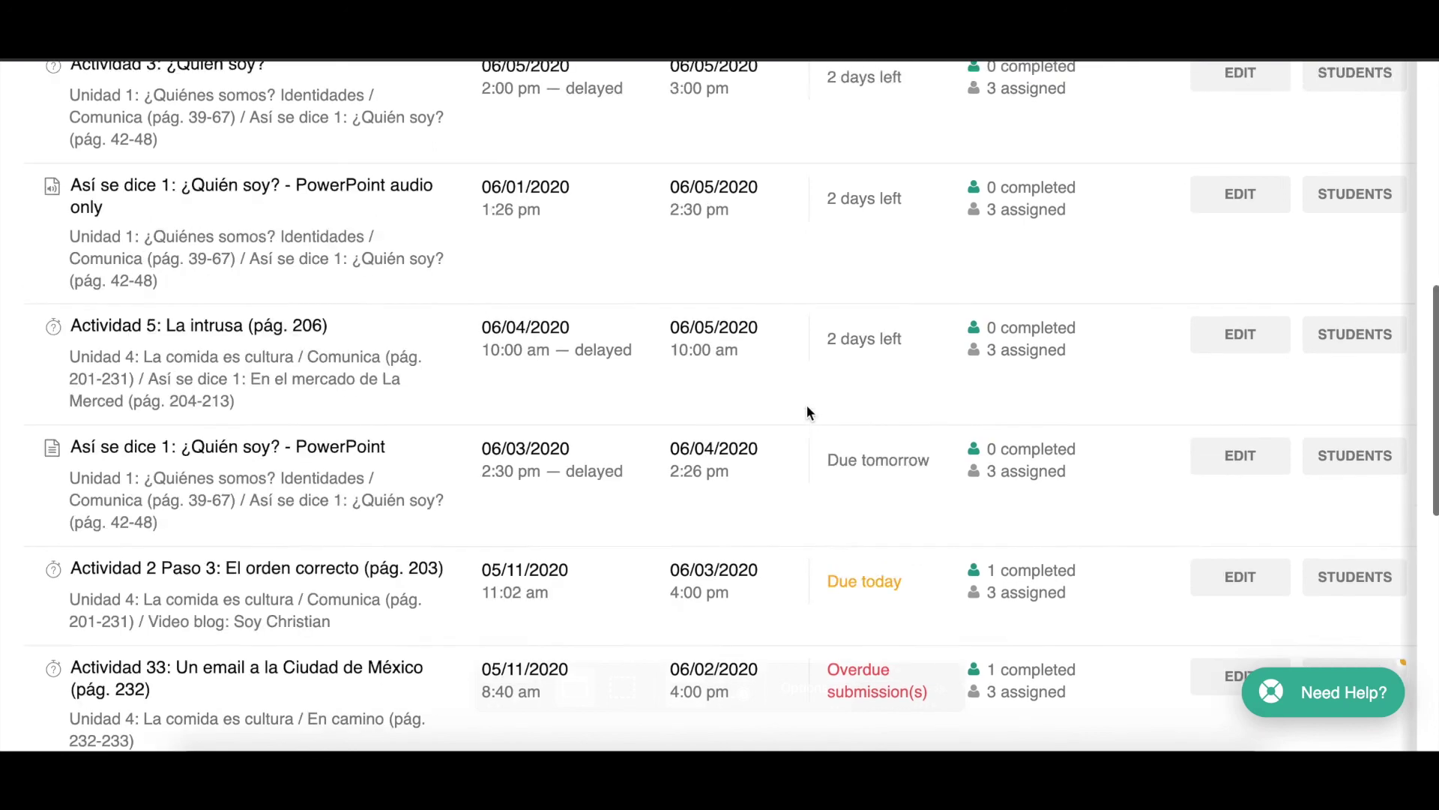
scroll(806, 405, "down", 3)
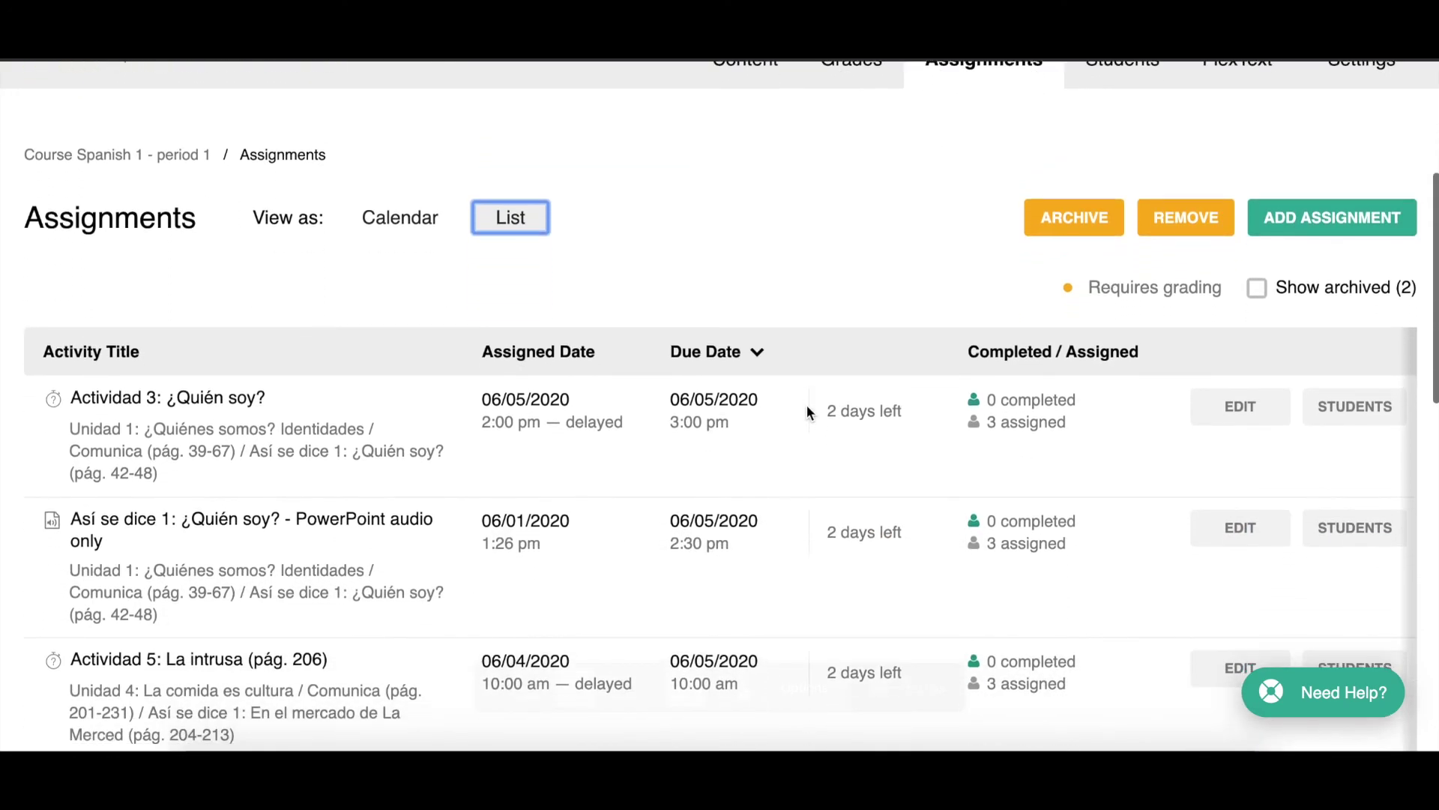
scroll(946, 417, "down", 2)
scroll(946, 417, "down", 1)
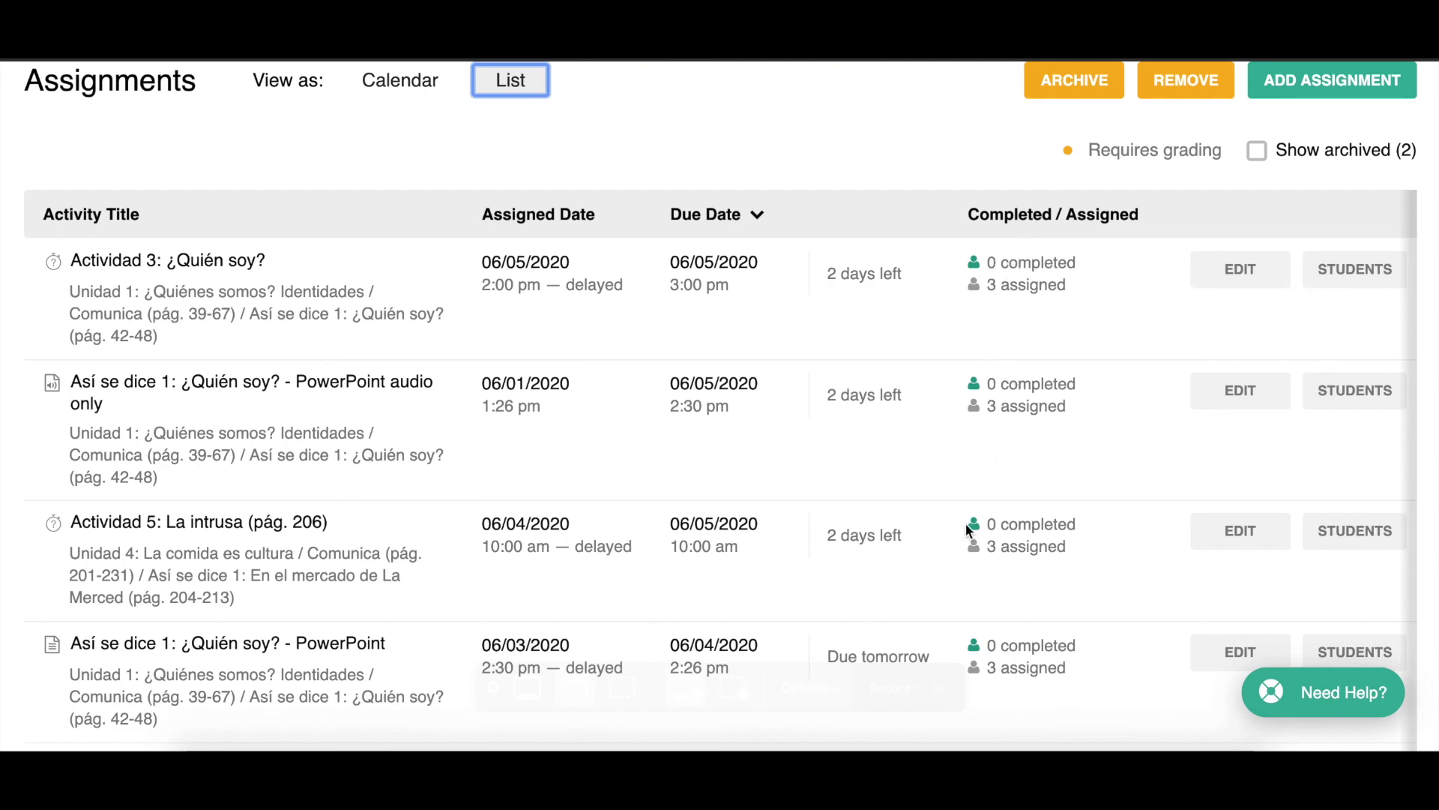
scroll(967, 529, "down", 5)
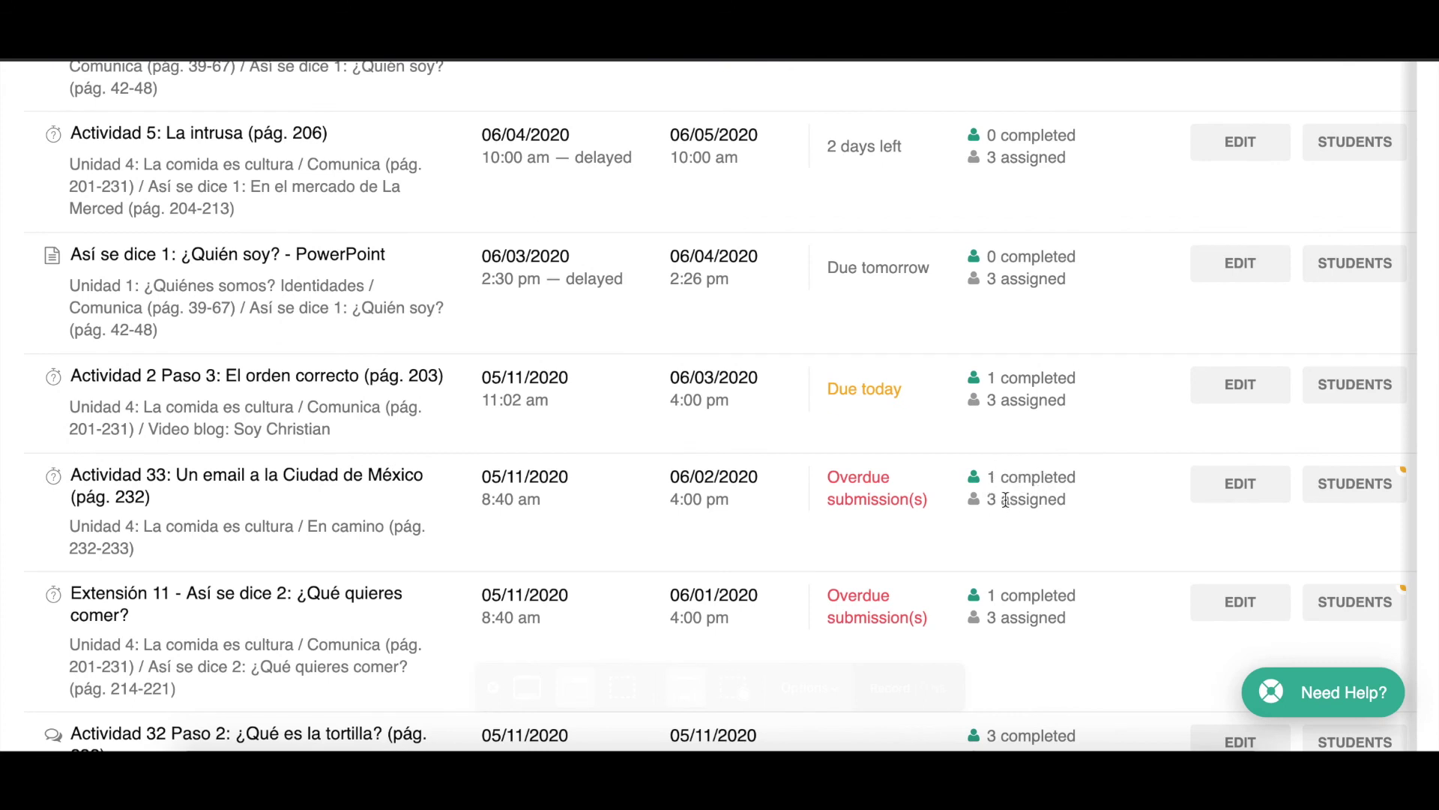
left_click(1356, 484)
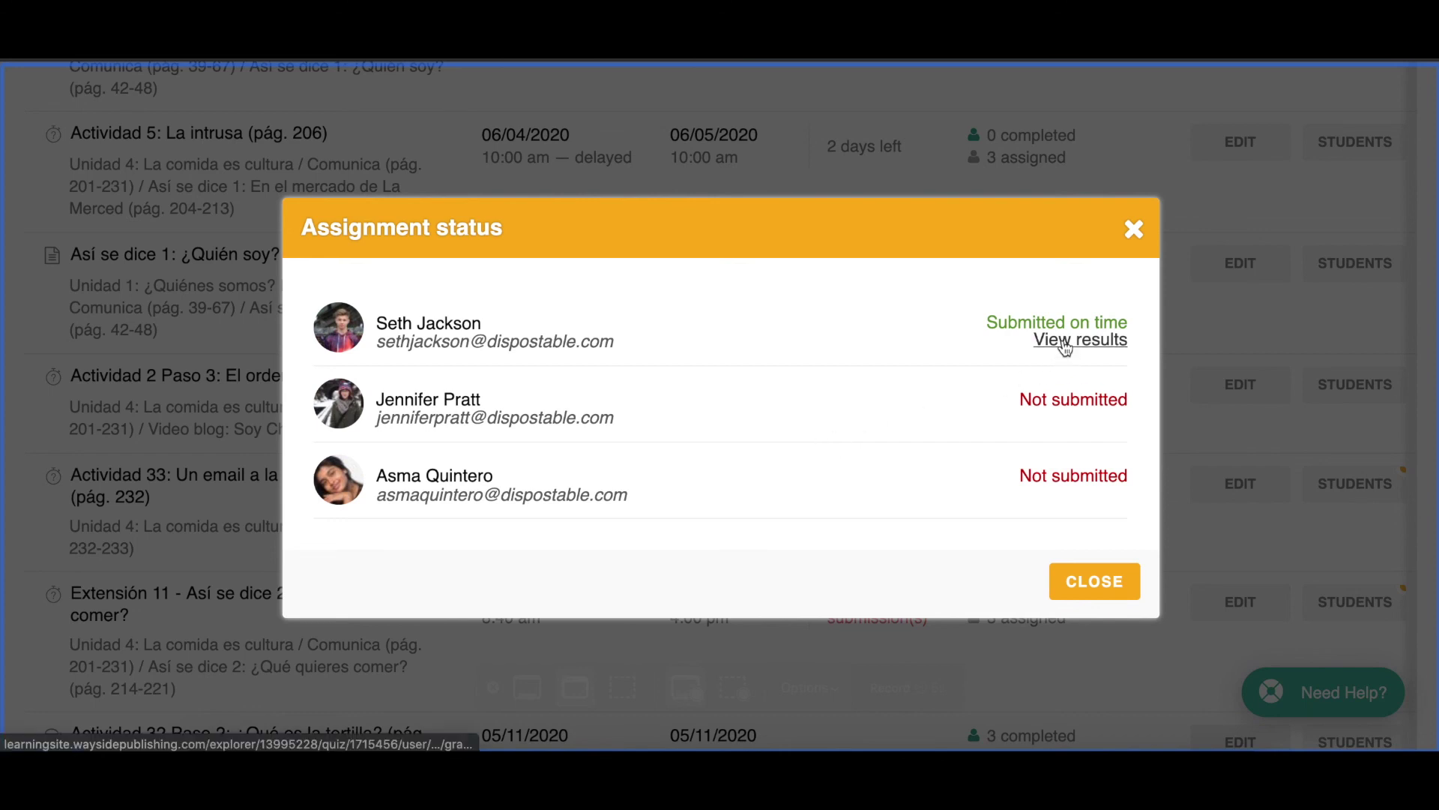
left_click(1135, 239)
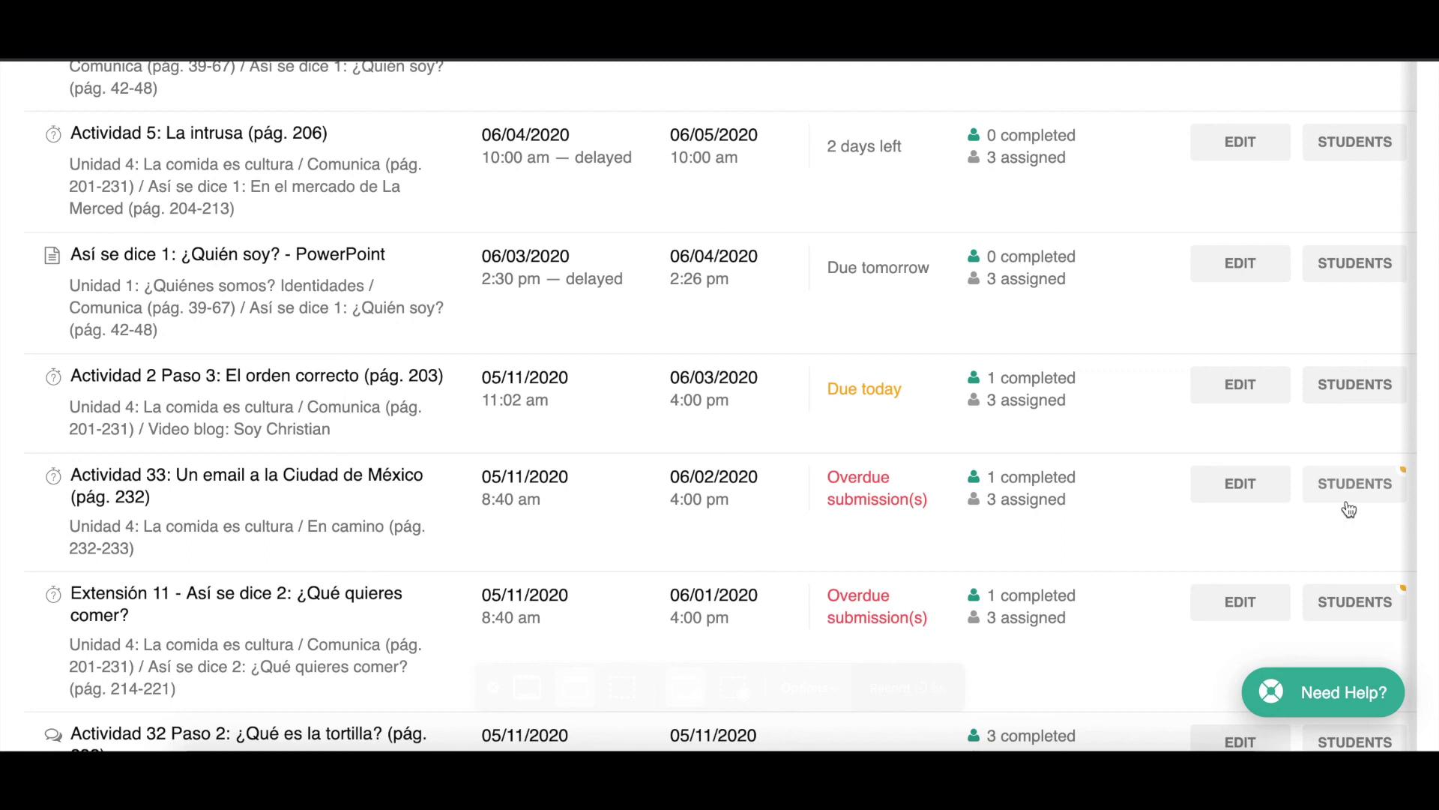
- Examine the assigned students and the due date calendar in the edit settings of Actividad 33, and exit without saving
left_click(1242, 487)
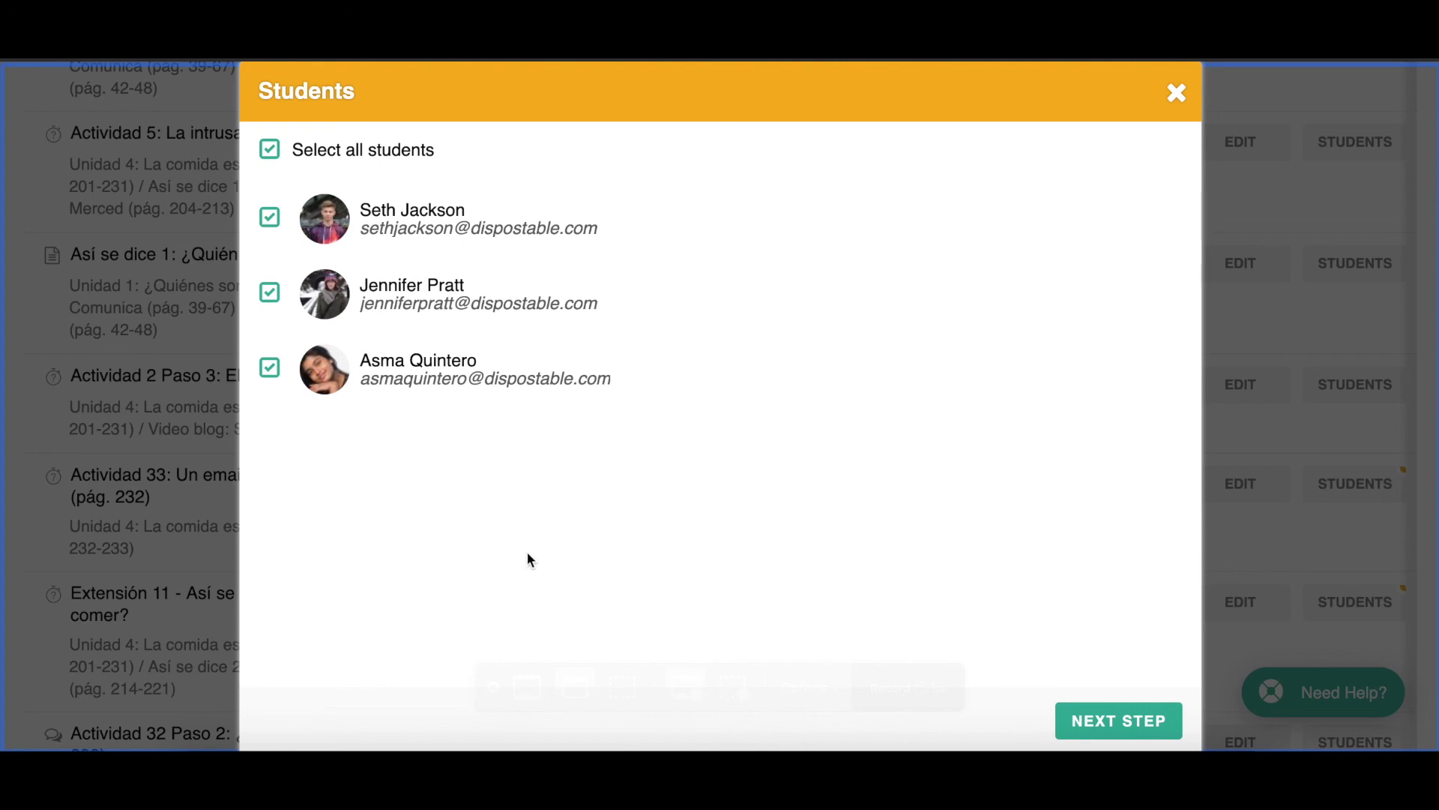
left_click(1117, 713)
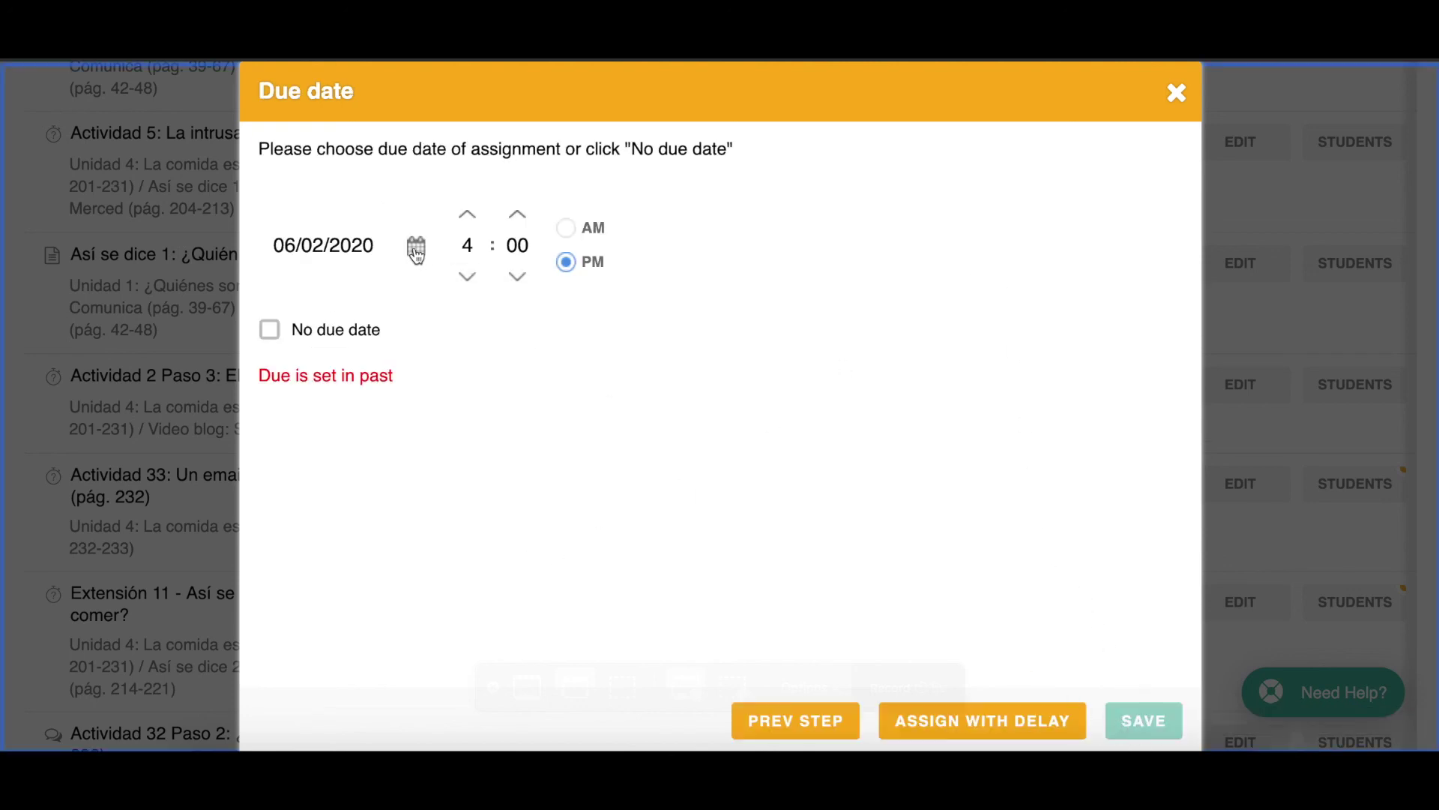
left_click(416, 251)
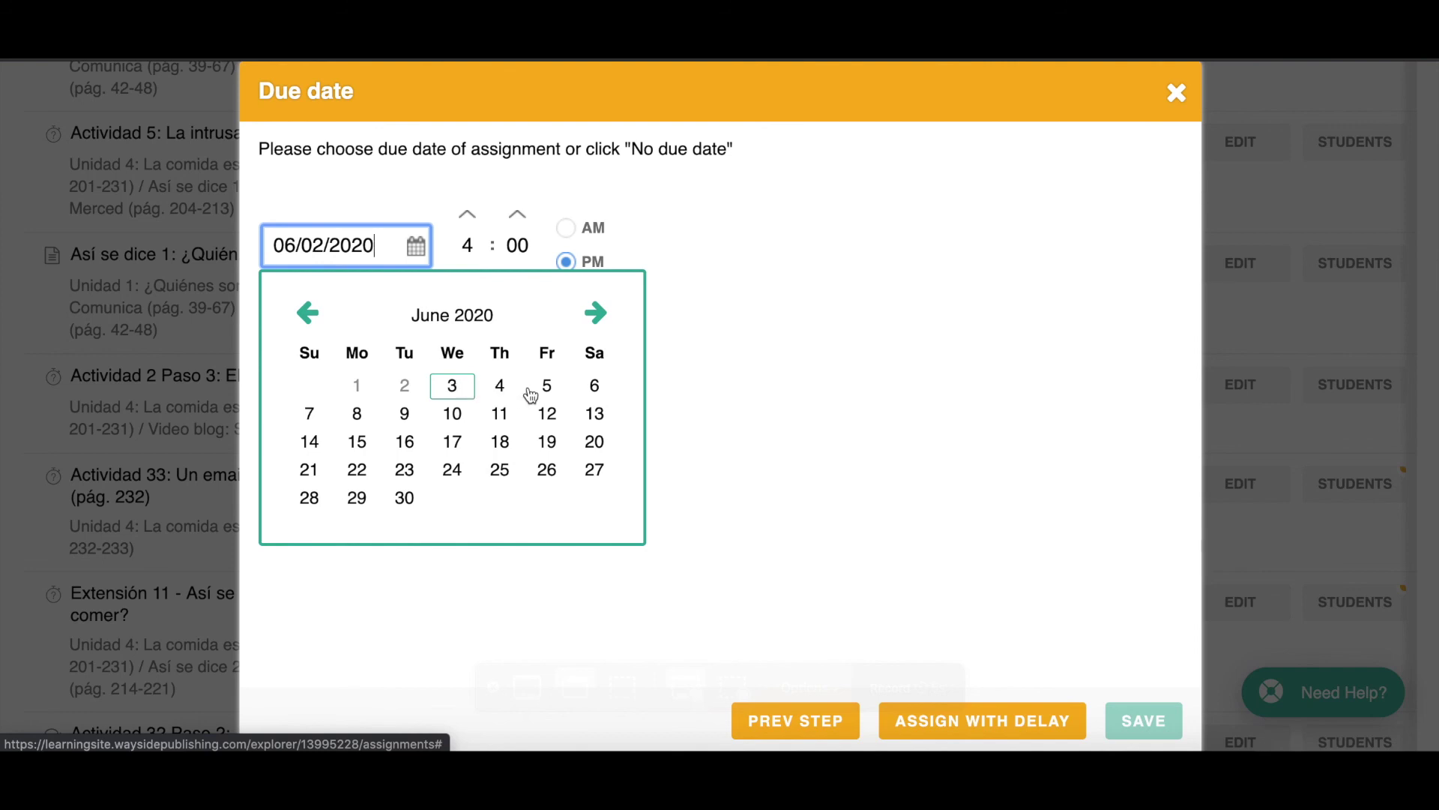
left_click(1181, 96)
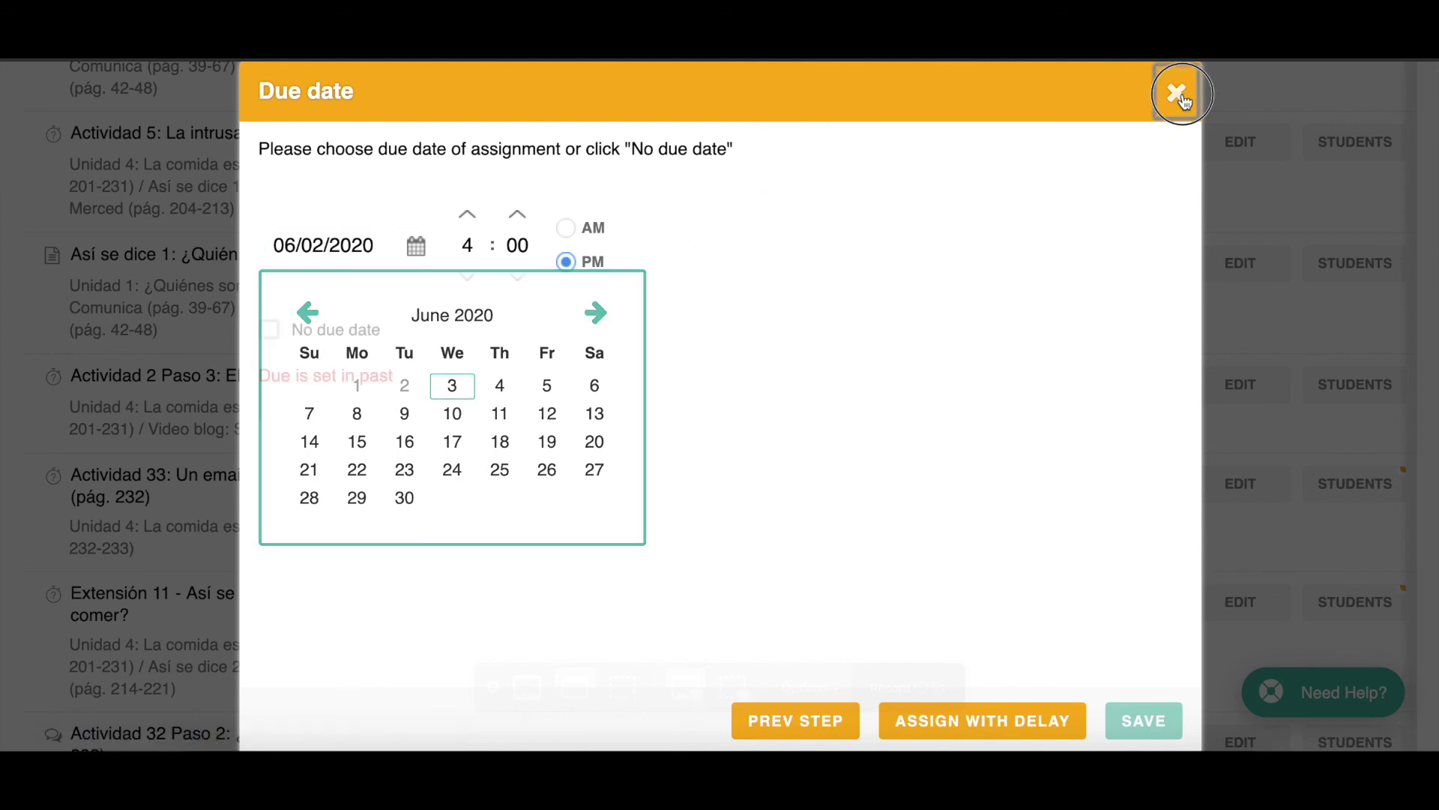
left_click(895, 142)
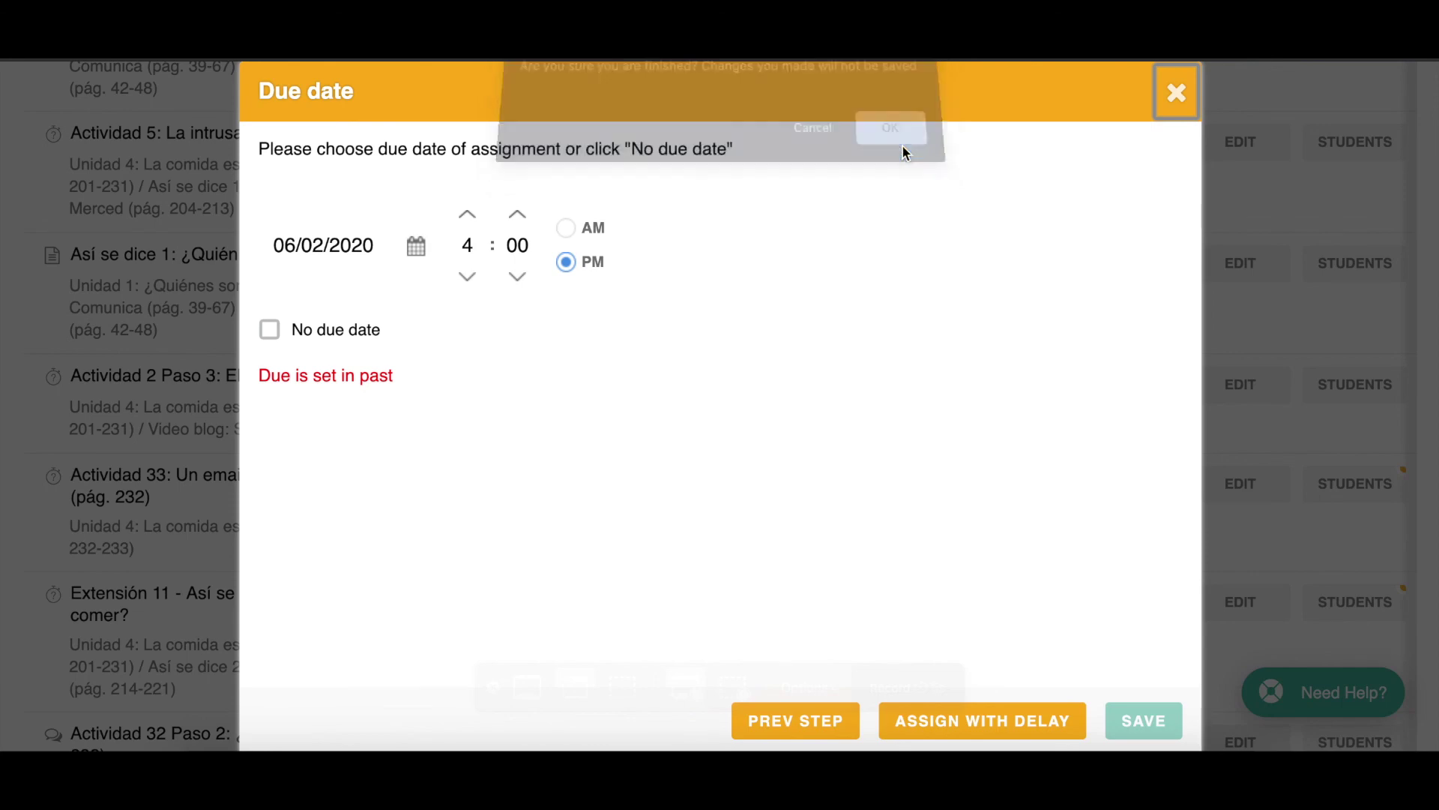
- Start a new assignment and expand the course content to Unidad 1, Comunica, Así se dice 1: ¿Quién soy? (pág. 42-48)
scroll(1016, 281, "up", 5)
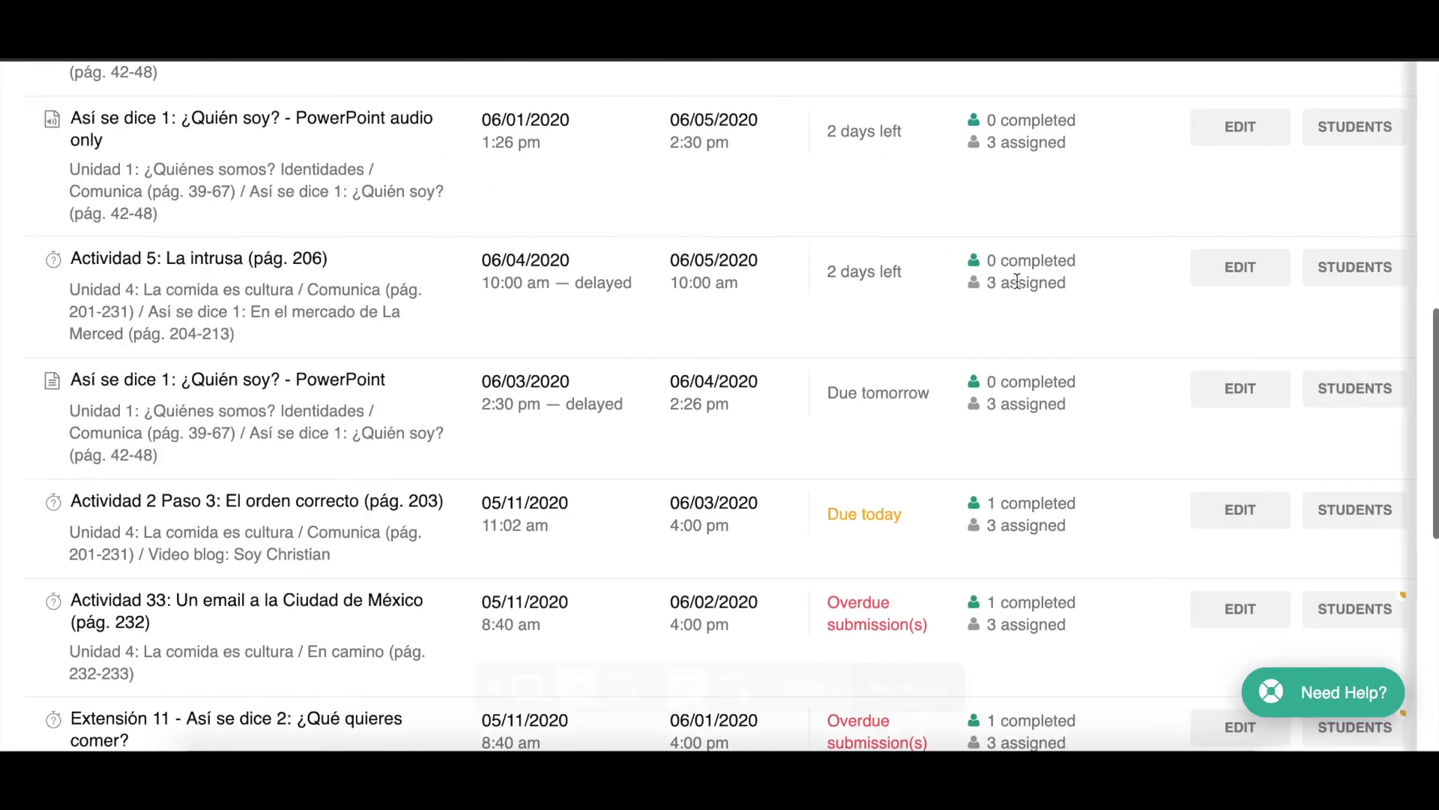
scroll(1016, 280, "up", 2)
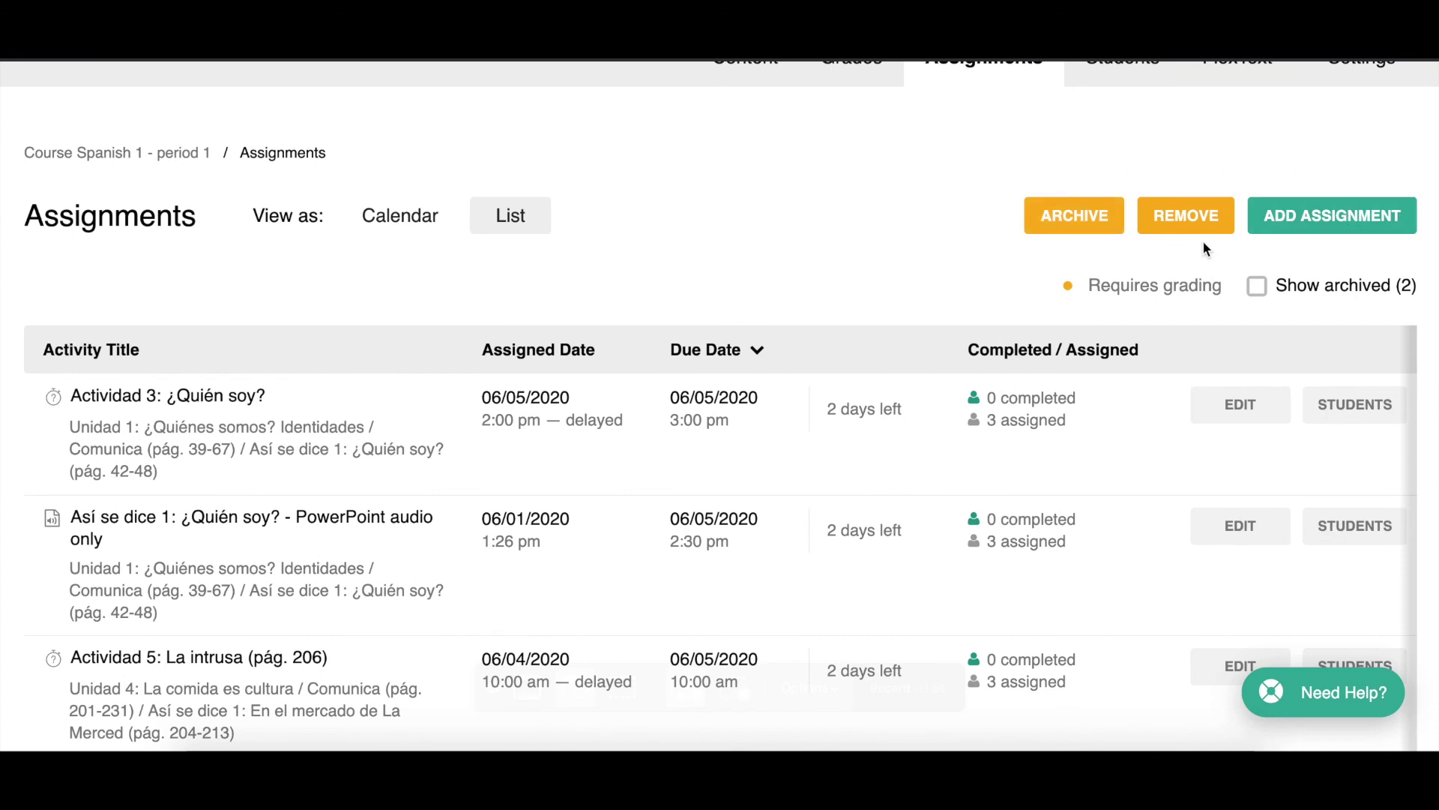
left_click(1355, 227)
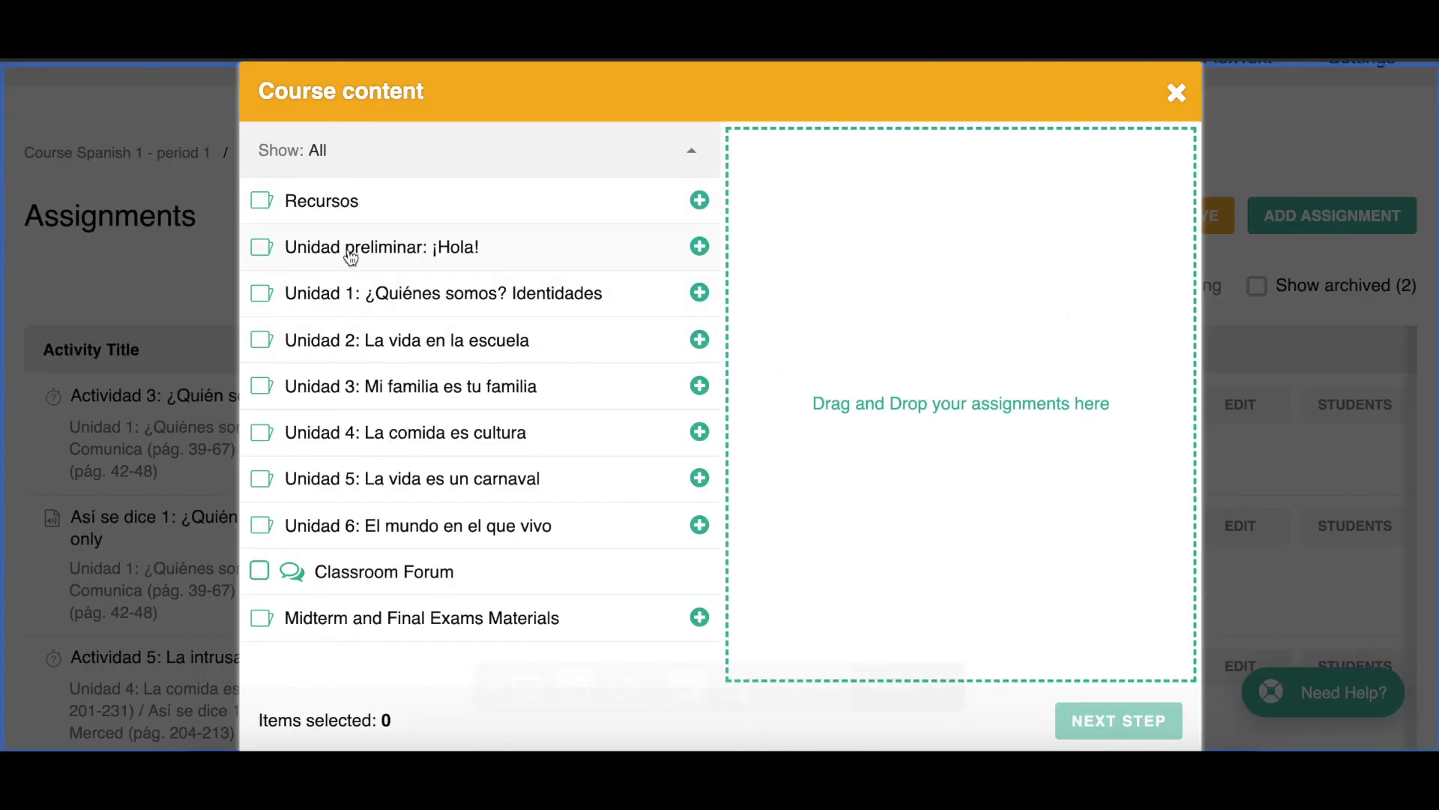
left_click(362, 291)
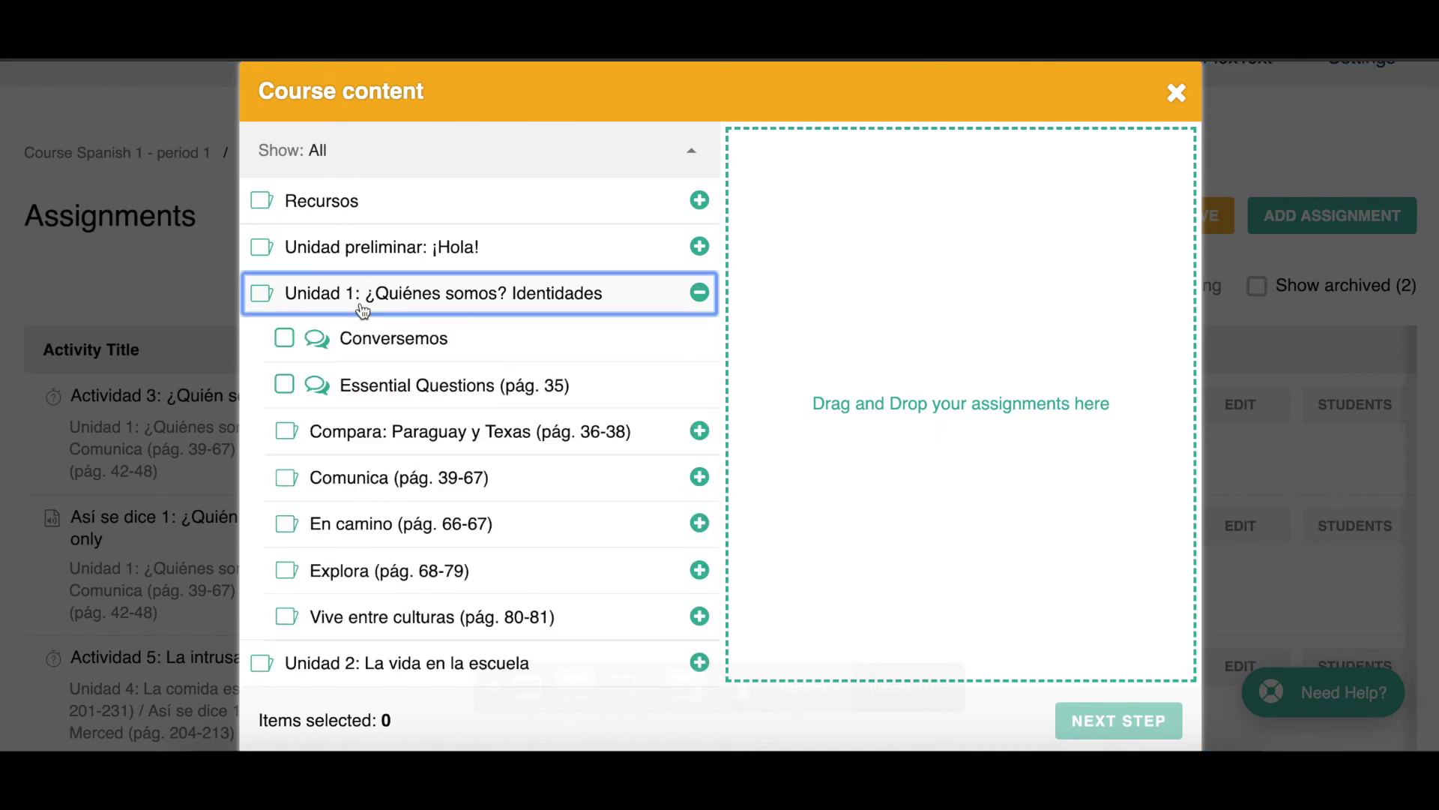
left_click(379, 479)
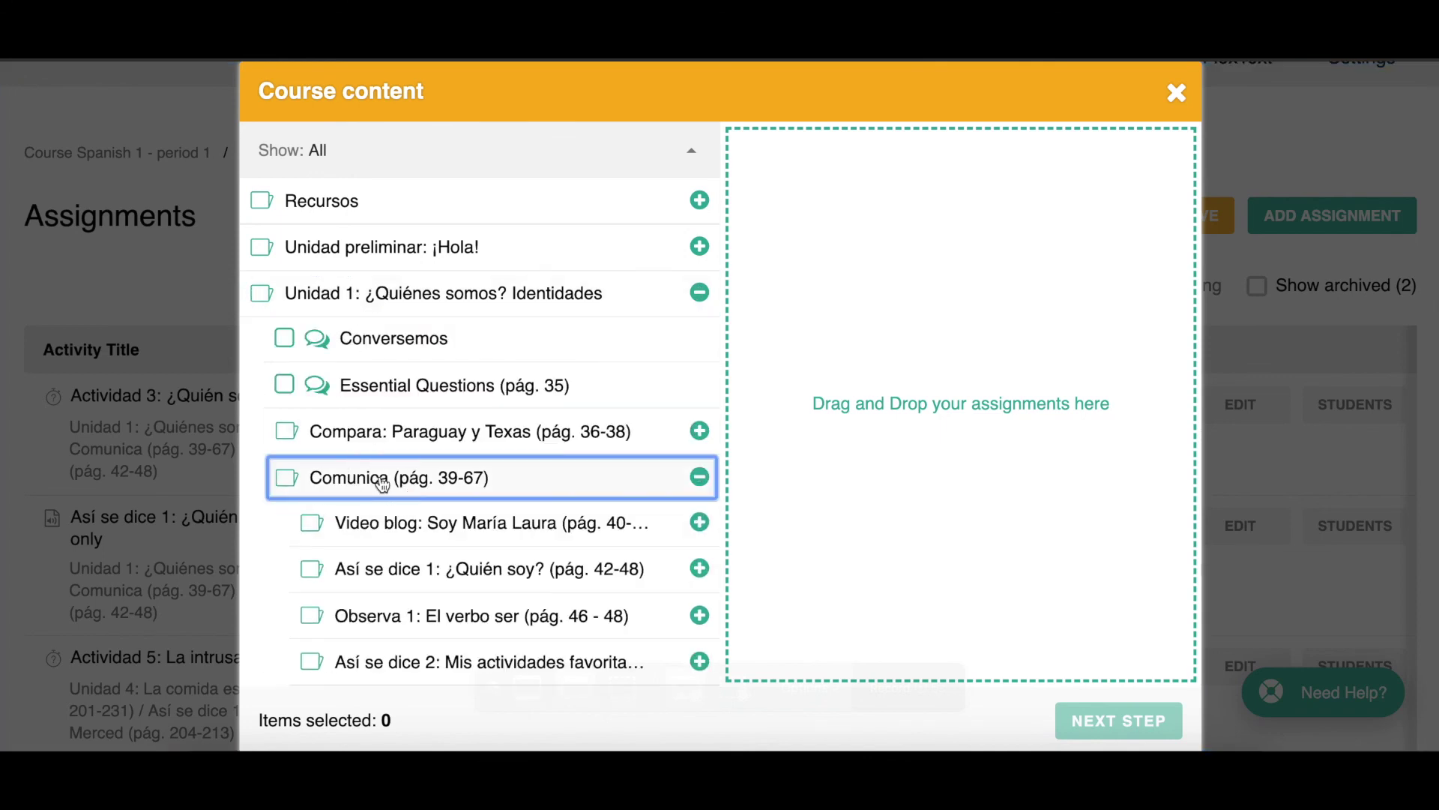
scroll(380, 487, "down", 3)
left_click(399, 401)
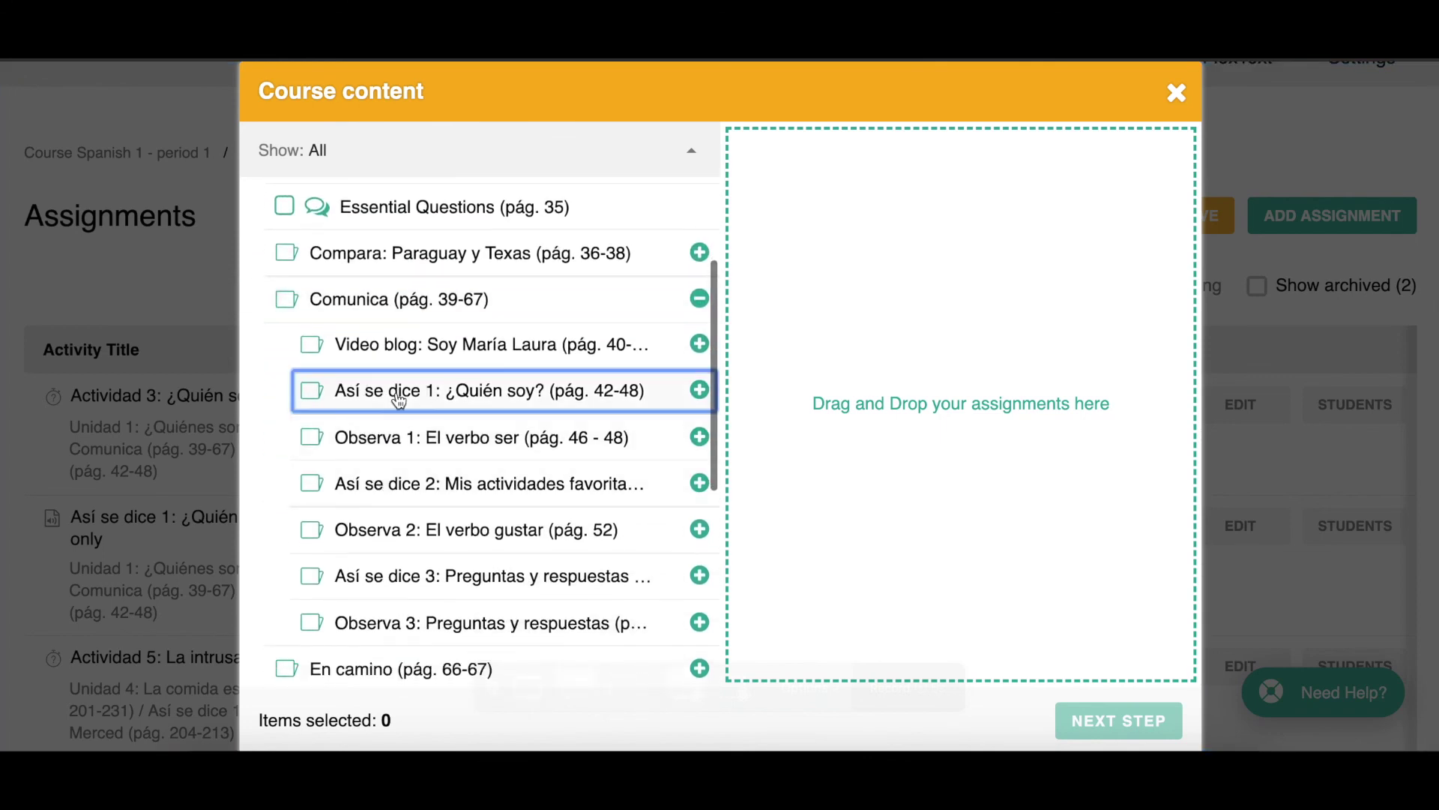
scroll(399, 401, "down", 3)
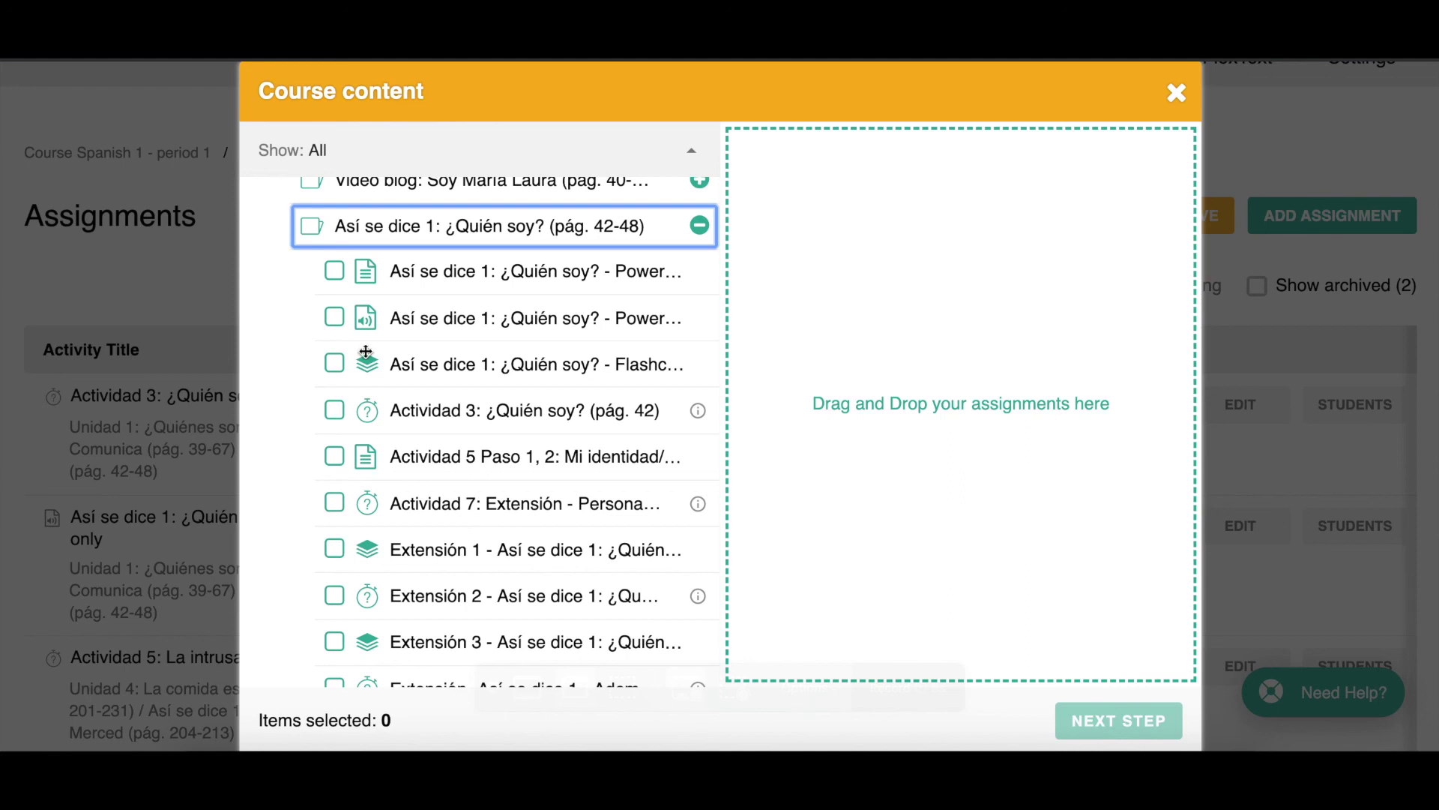
- Select the Así se dice 1 Flashcards, Actividad 3 and Actividad 5 Paso 1, 2 for assignment, and clear all three selections
left_click(335, 364)
left_click(337, 410)
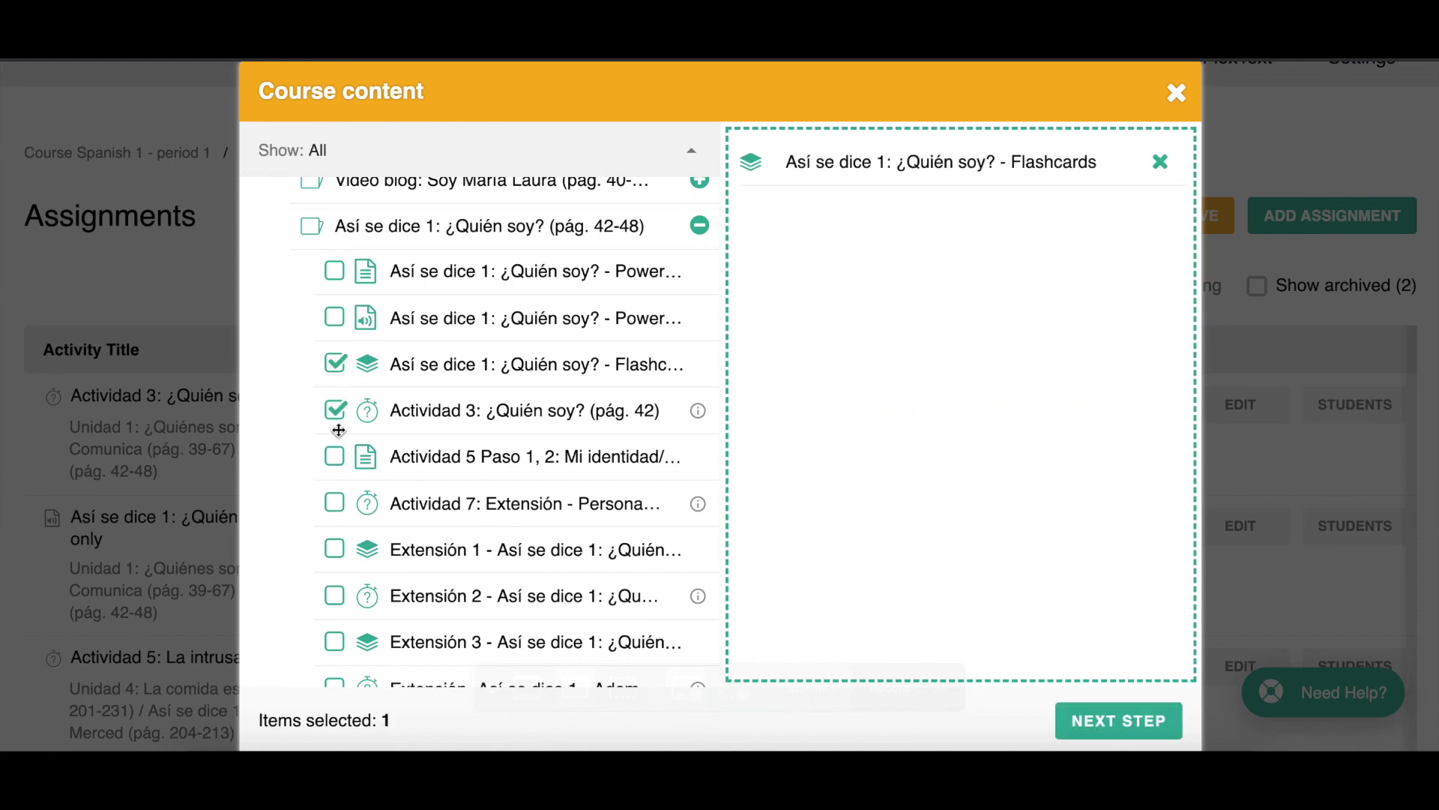
left_click(335, 457)
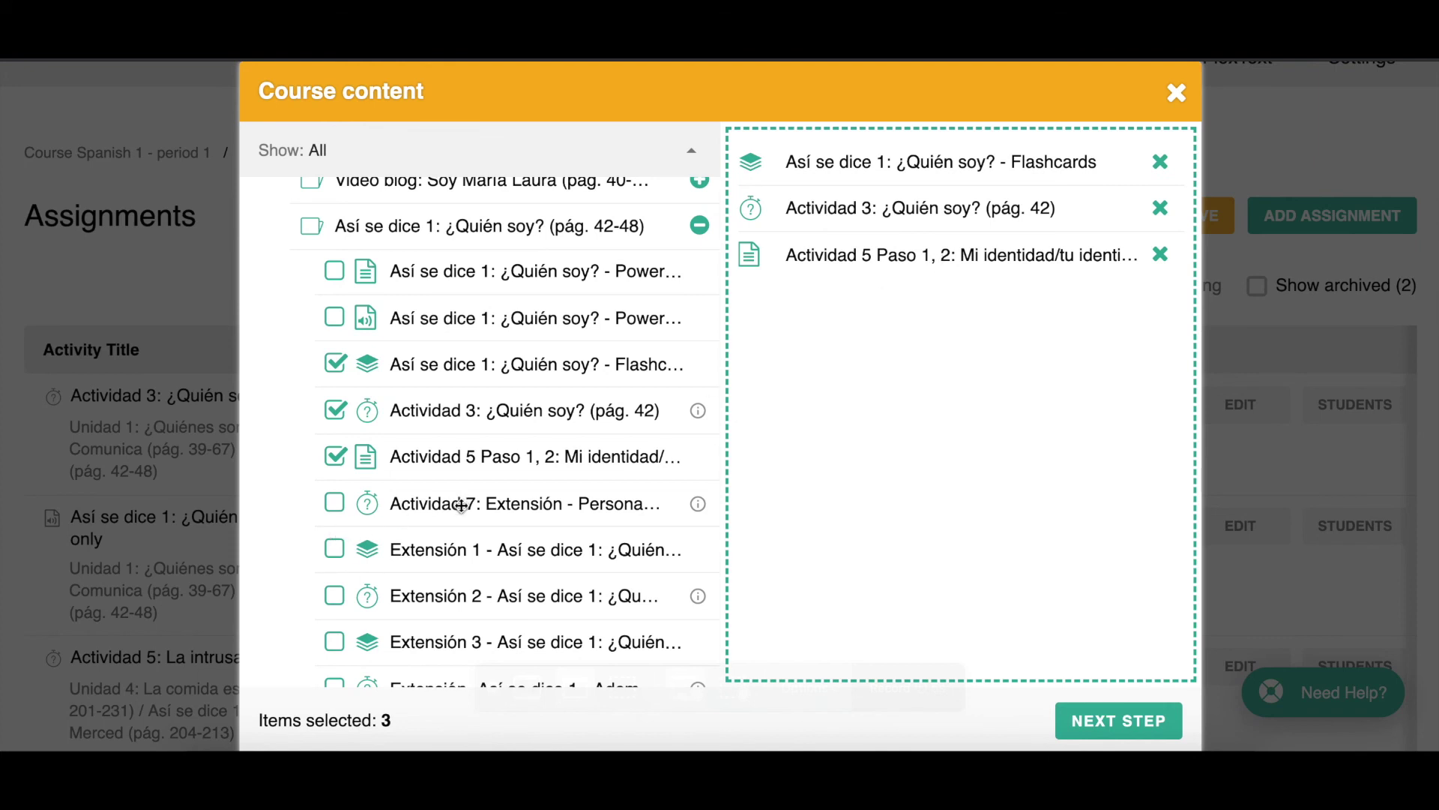
left_click(335, 458)
left_click(337, 410)
left_click(336, 365)
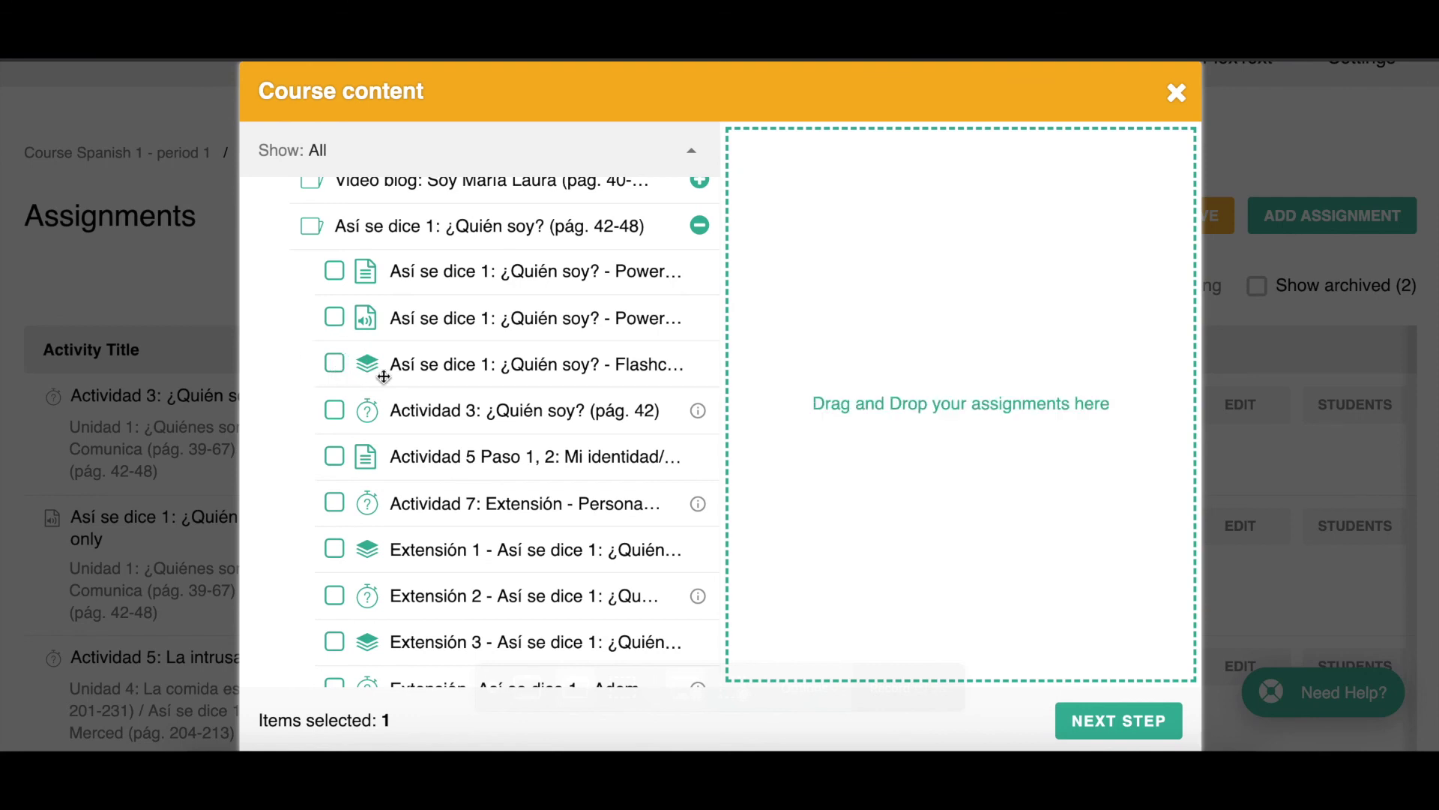
- Place the Así se dice 1: ¿Quién soy? Flashcards and Actividad 3: ¿Quién soy? (pág. 42) in the assignment drop area
left_click(507, 366)
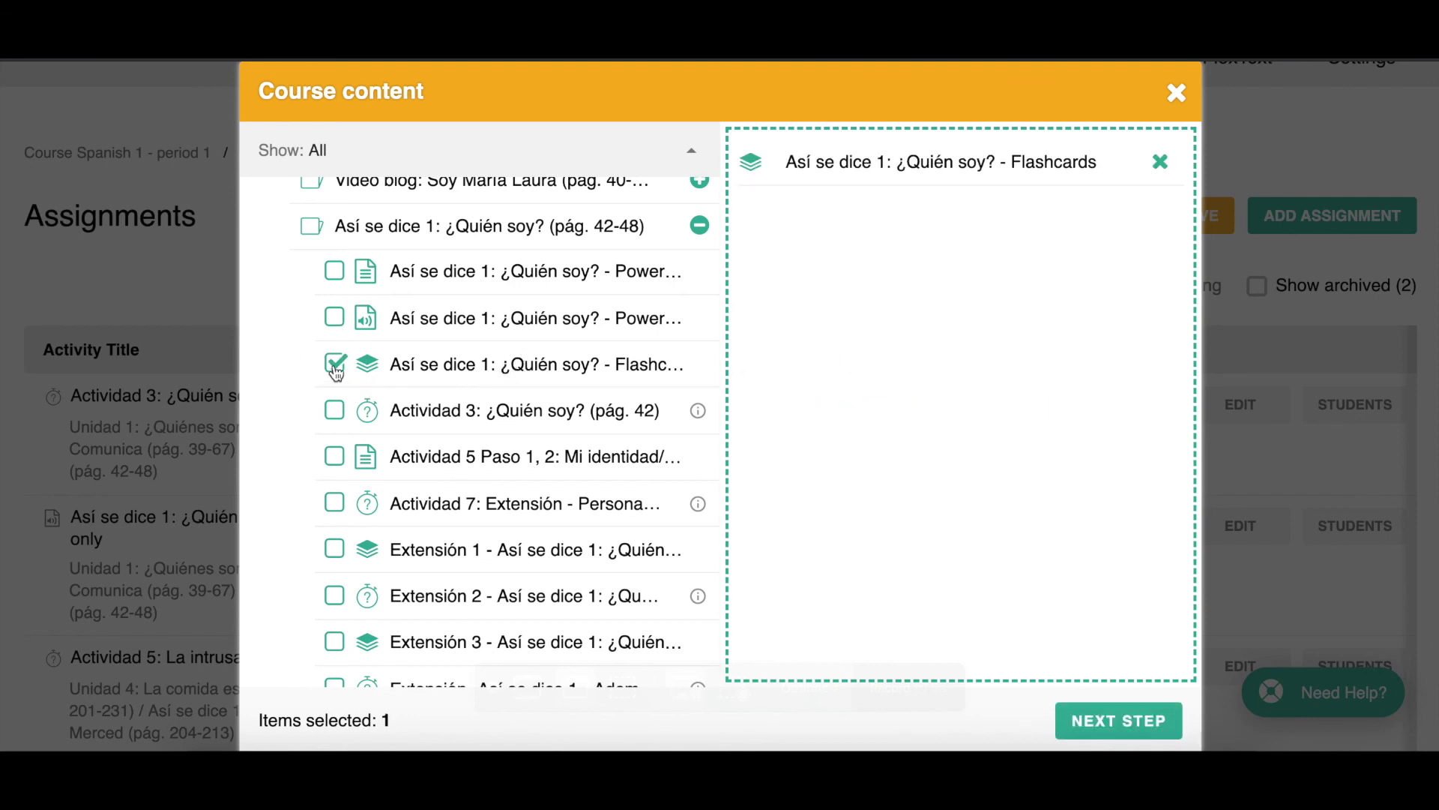
left_click_drag(461, 413, 937, 327)
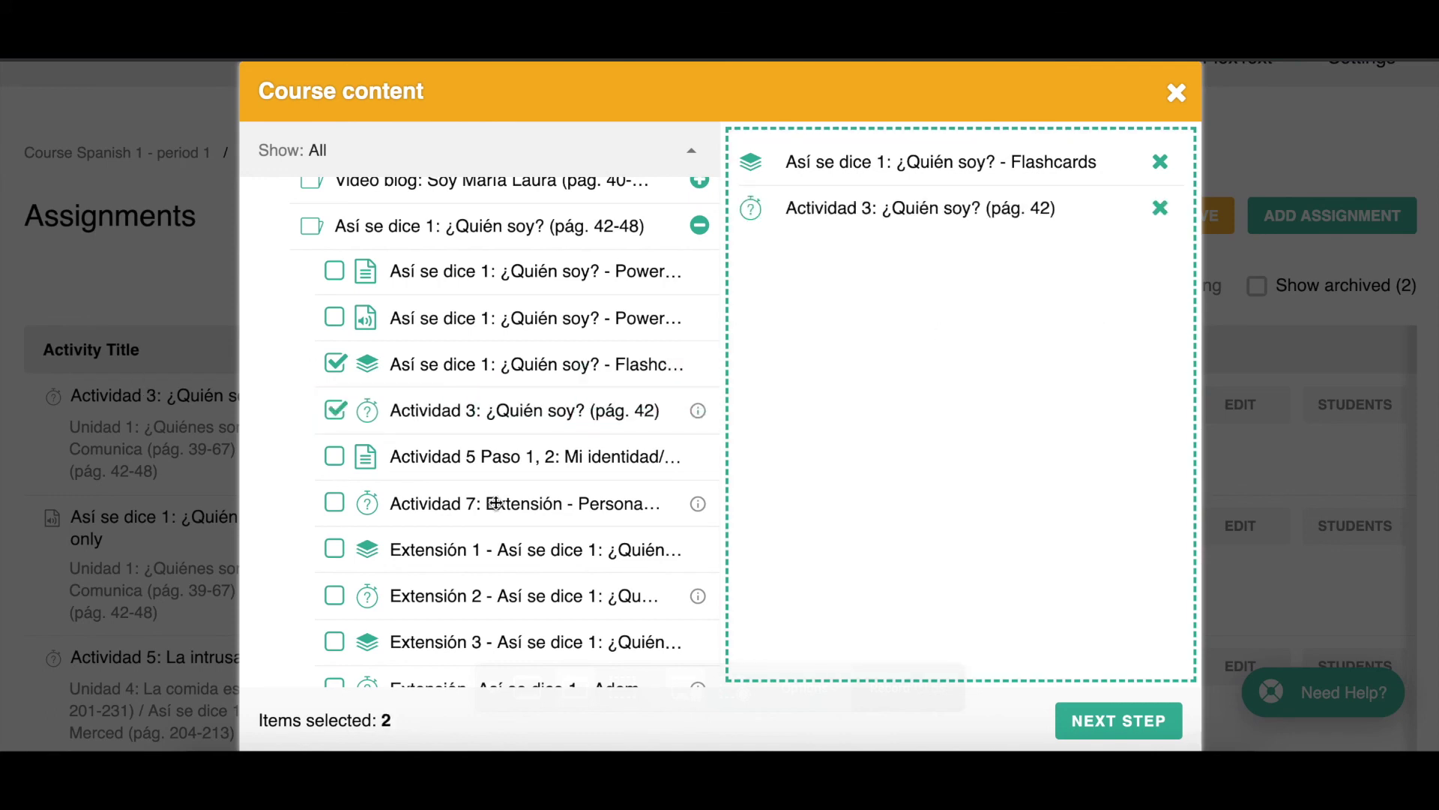
scroll(496, 503, "down", 2)
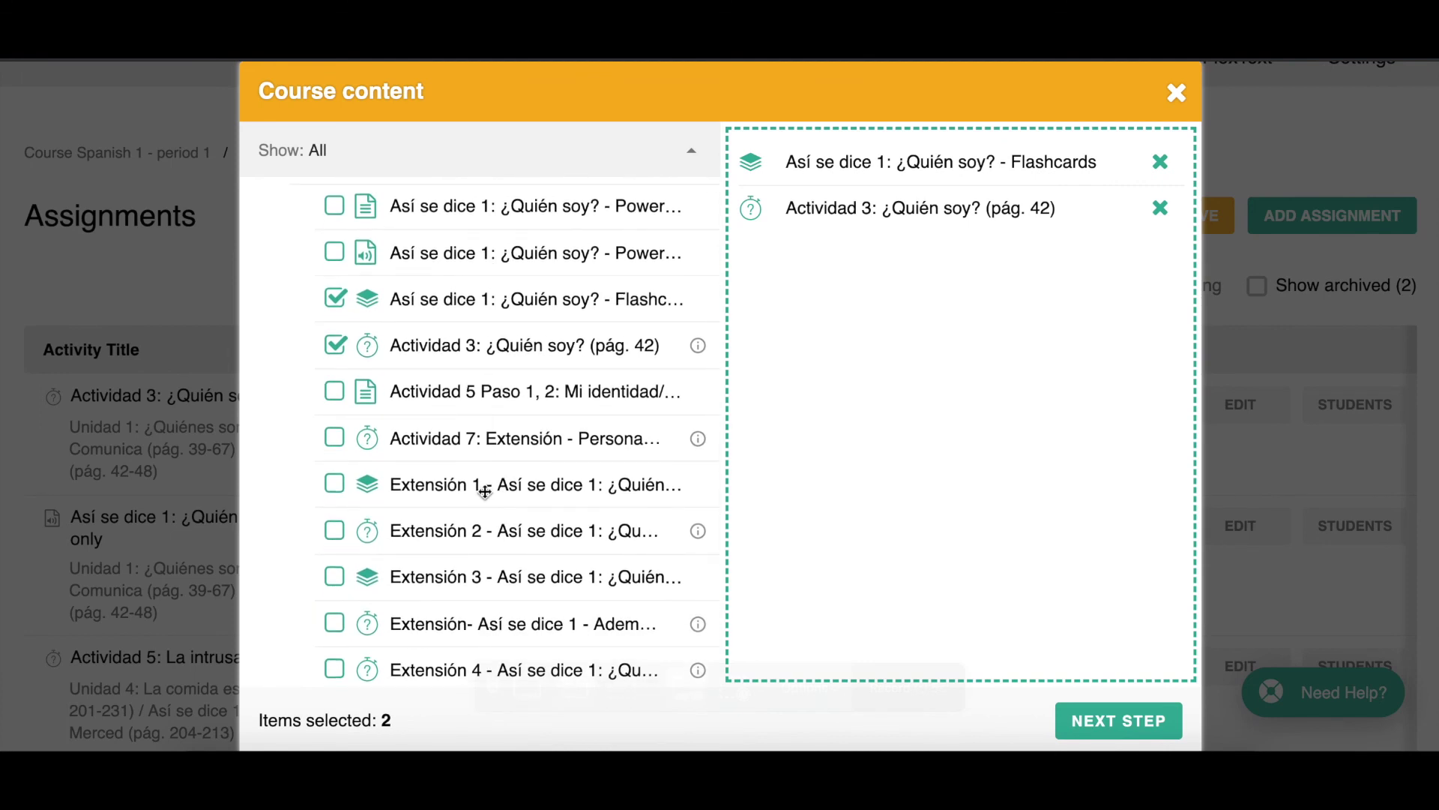
- Continue to the student selection for the chosen items and discard the new assignment
left_click(1143, 721)
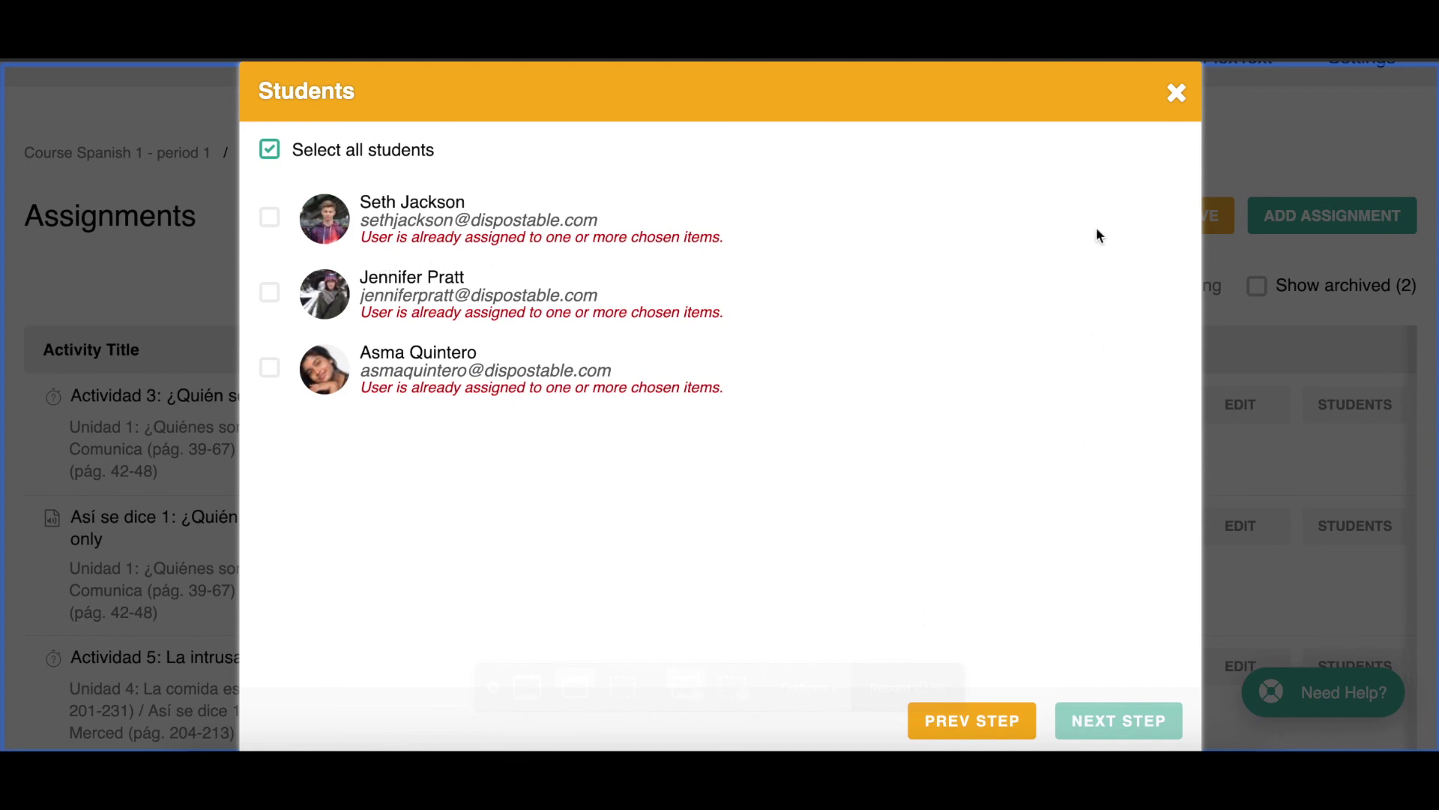
left_click(1176, 93)
left_click(894, 145)
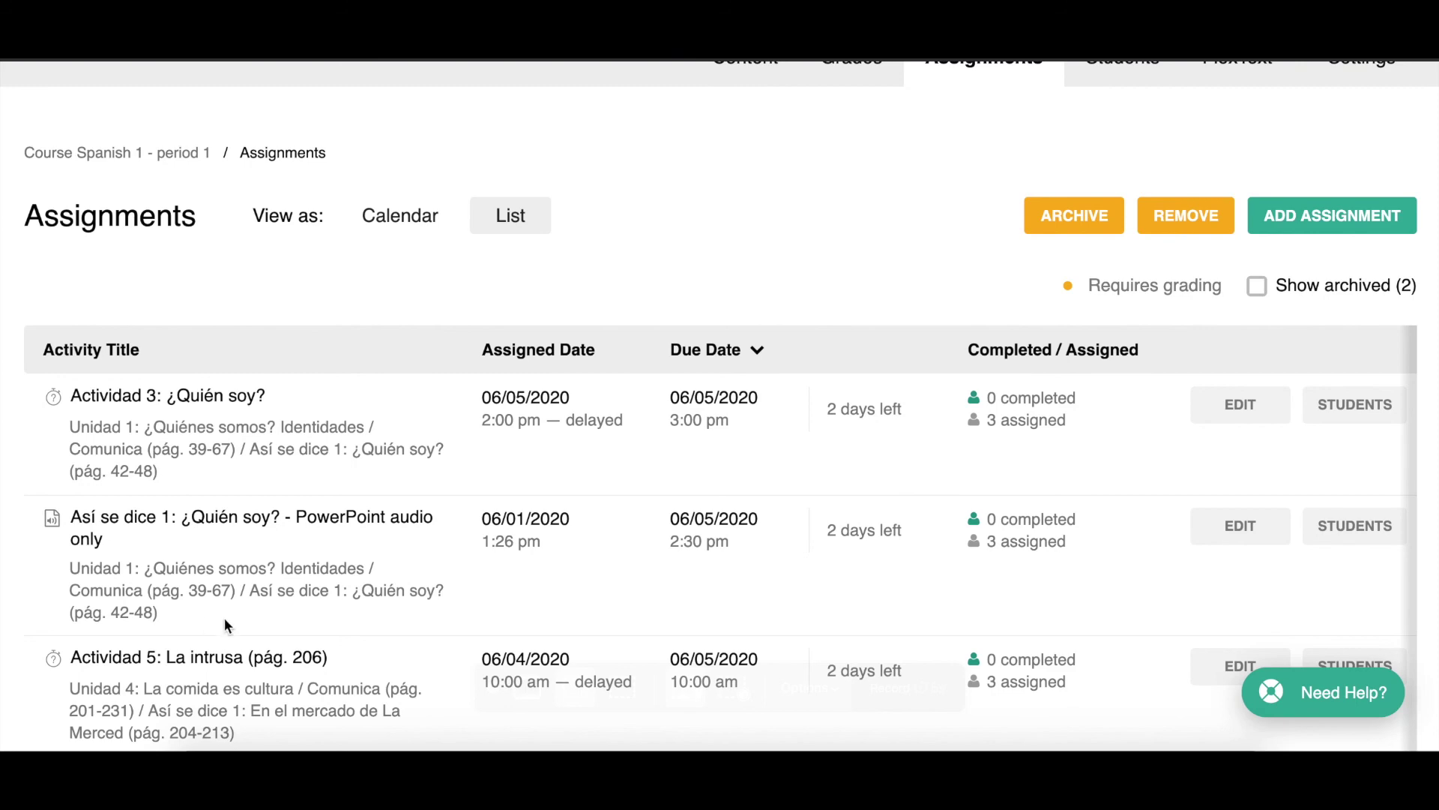
- Review the listed assignments with their due dates and submission status
scroll(282, 671, "down", 6)
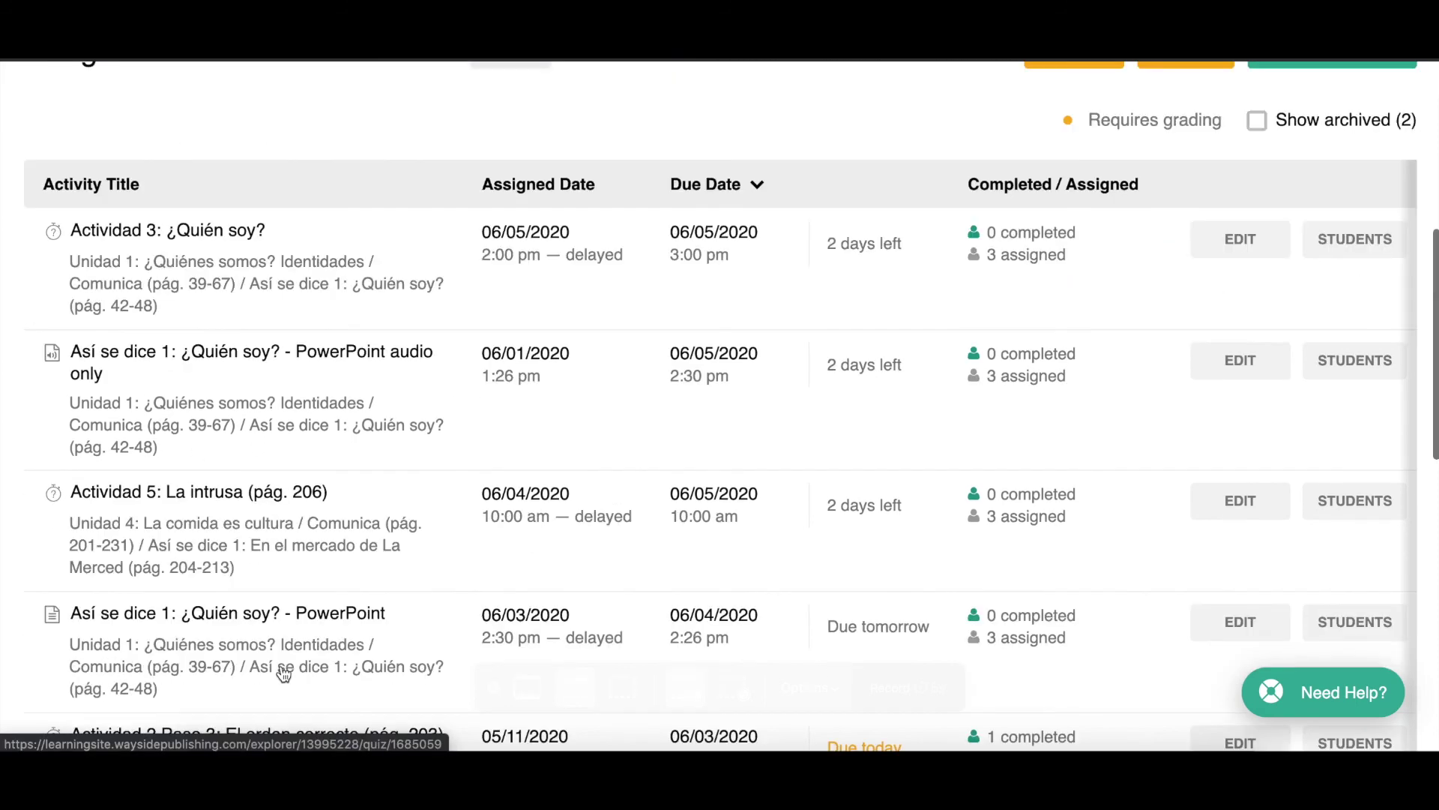
scroll(281, 664, "down", 7)
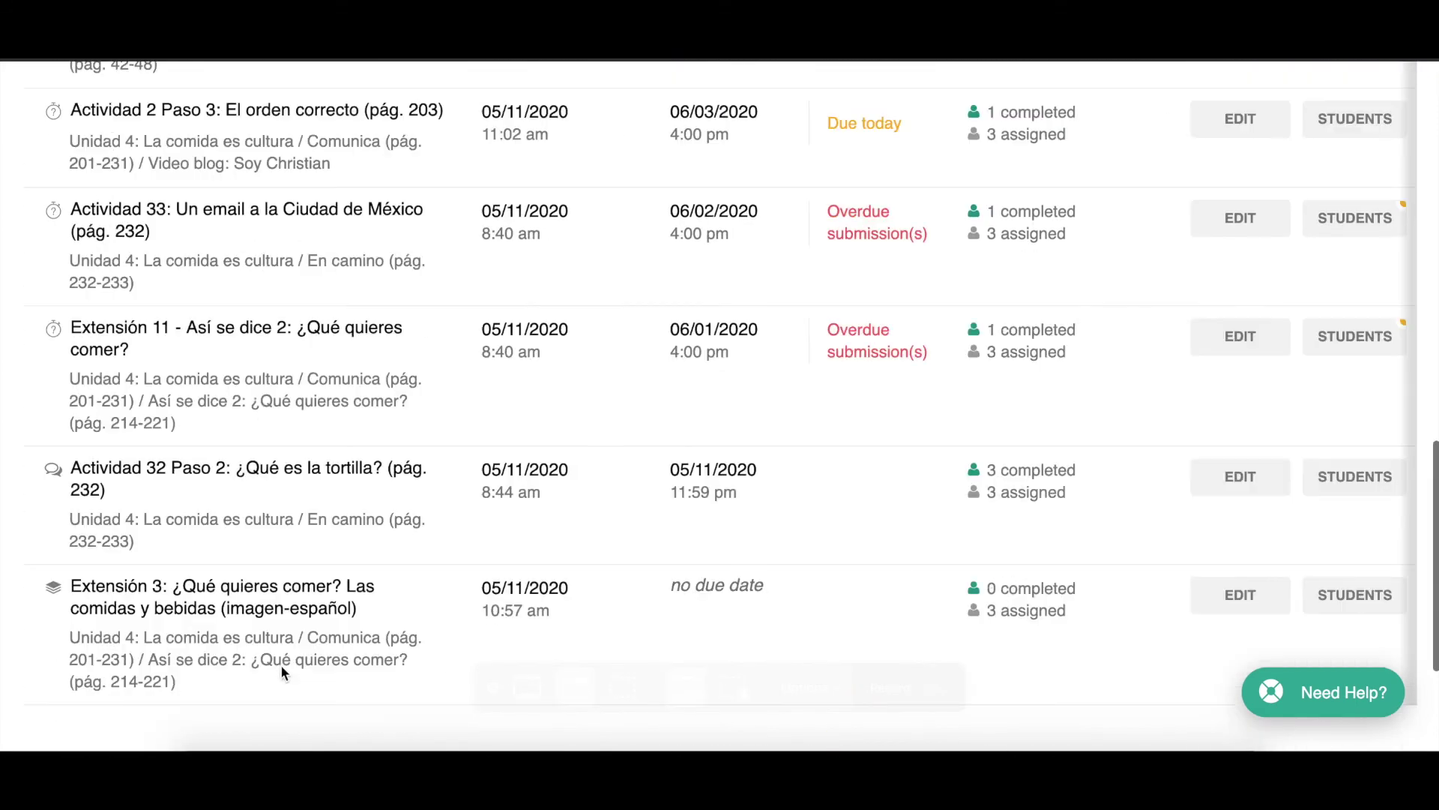
scroll(281, 665, "up", 3)
scroll(282, 665, "up", 15)
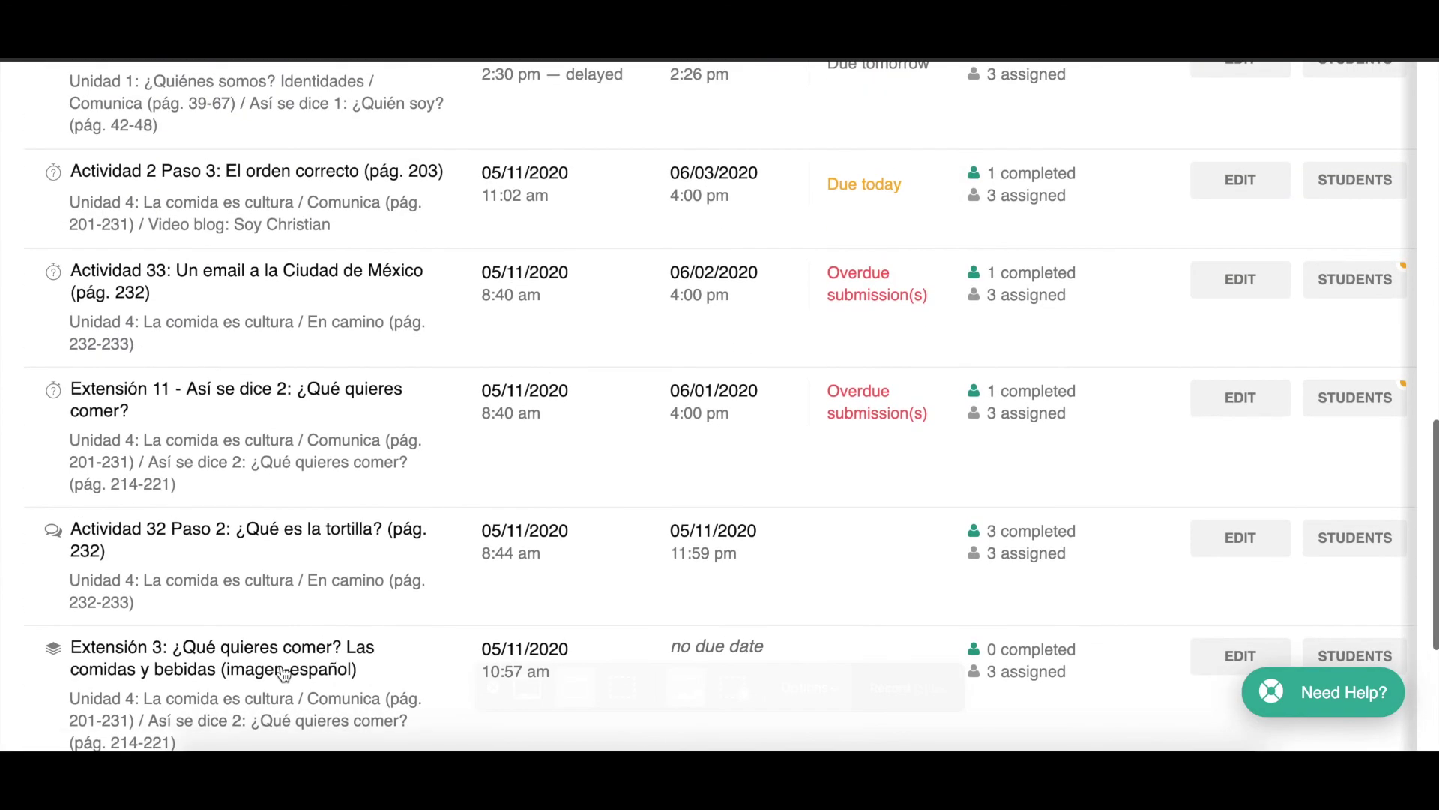
scroll(284, 673, "up", 2)
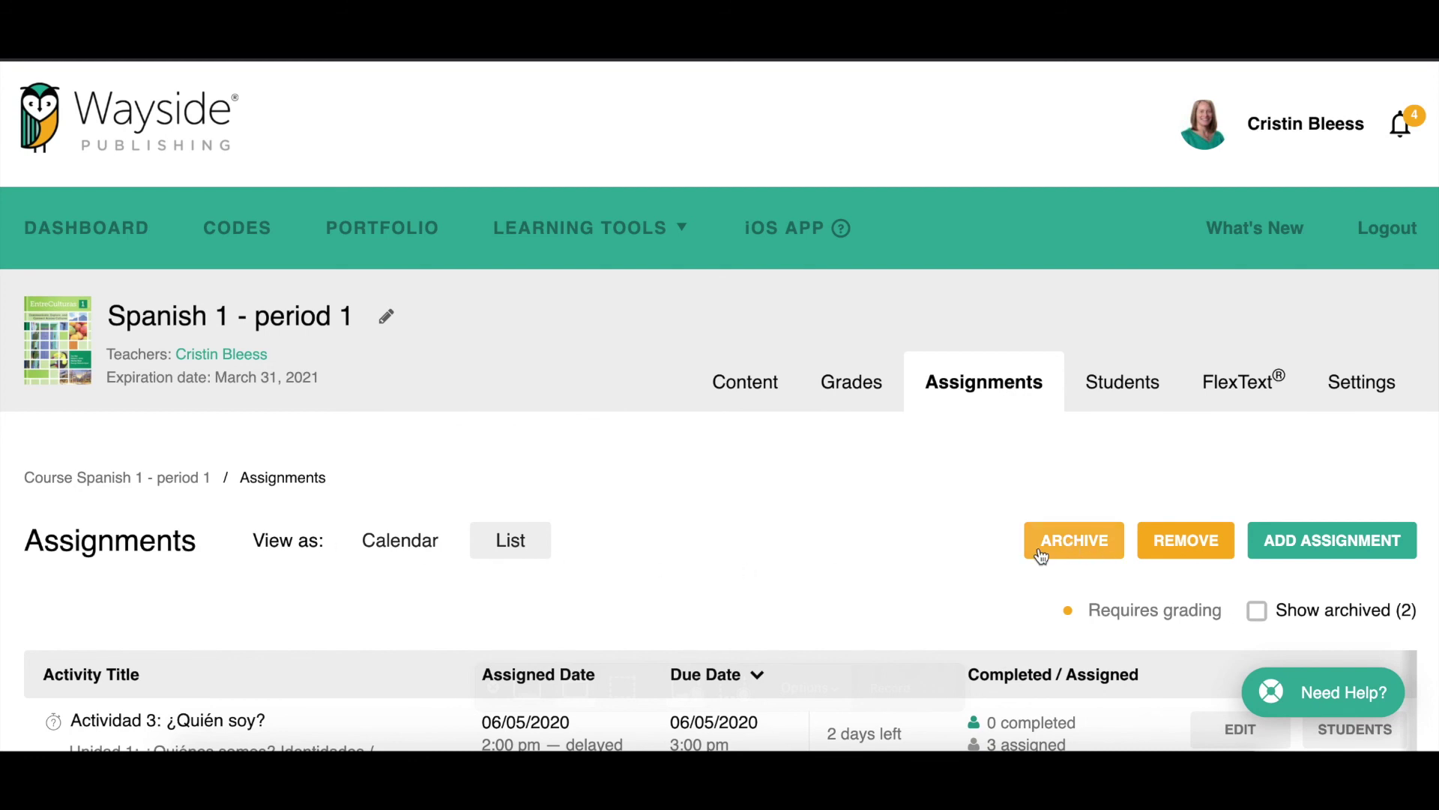
- Start archiving assignments, select all of them at once, and clear the selection
scroll(852, 570, "down", 2)
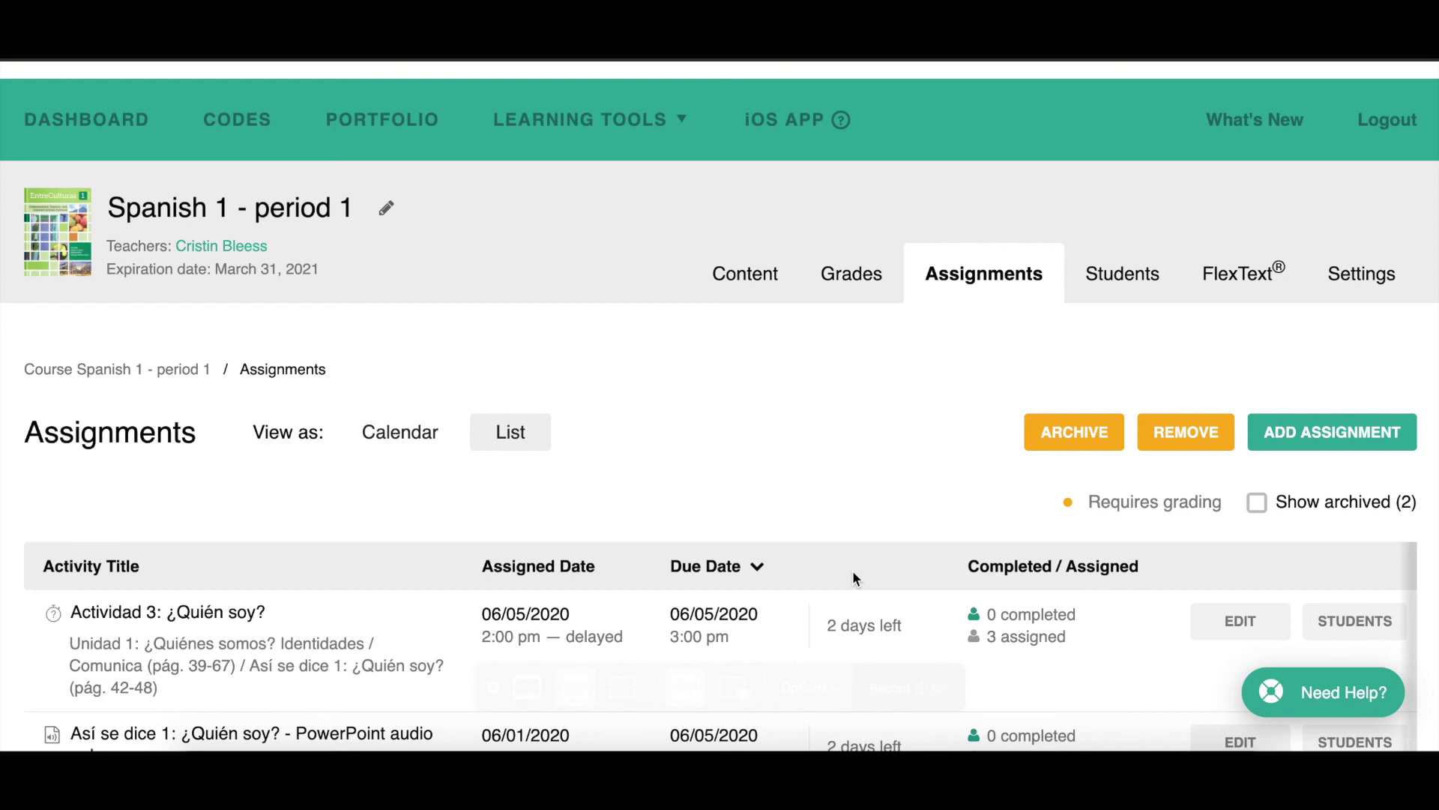
scroll(800, 551, "right", 1)
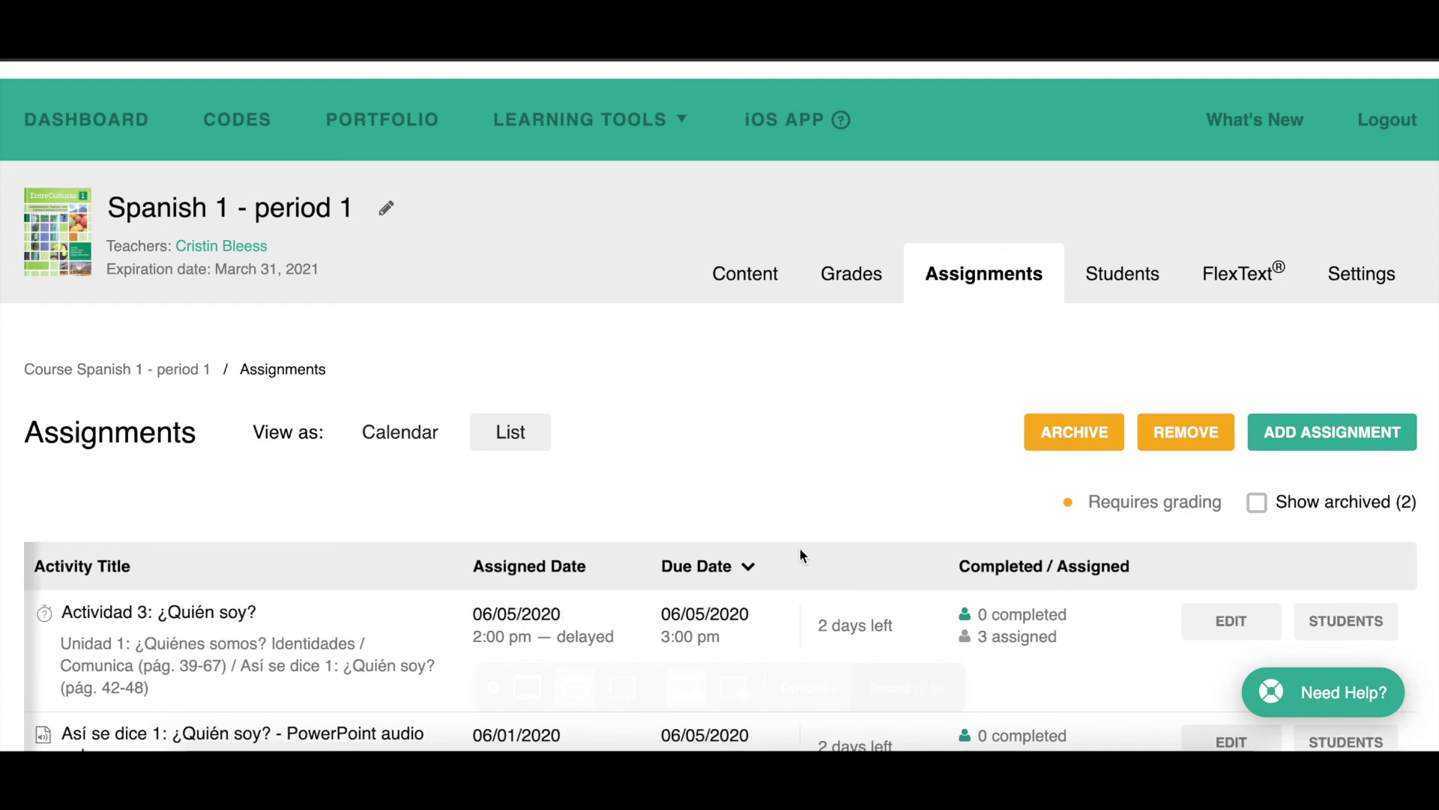
left_click(1065, 438)
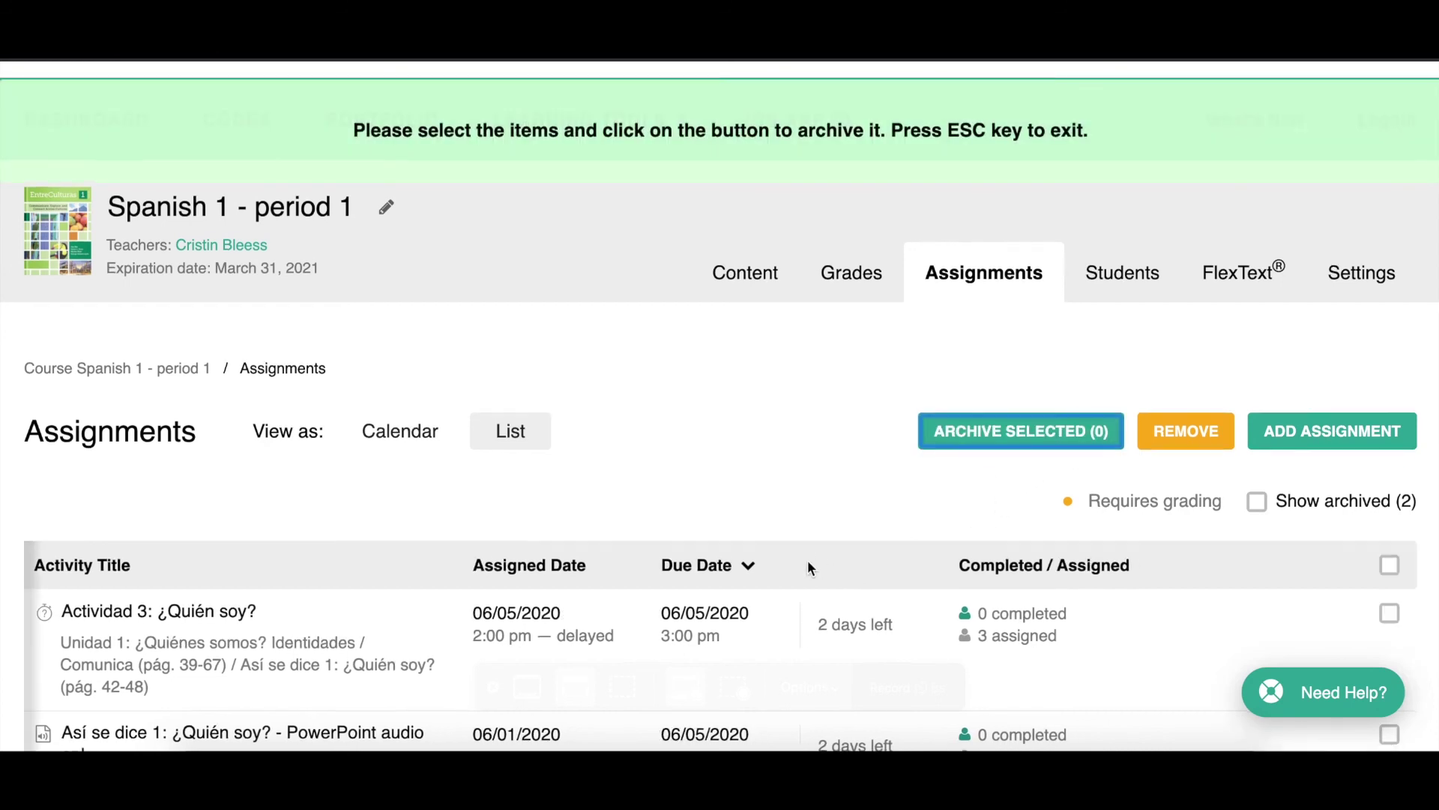
scroll(808, 560, "down", 5)
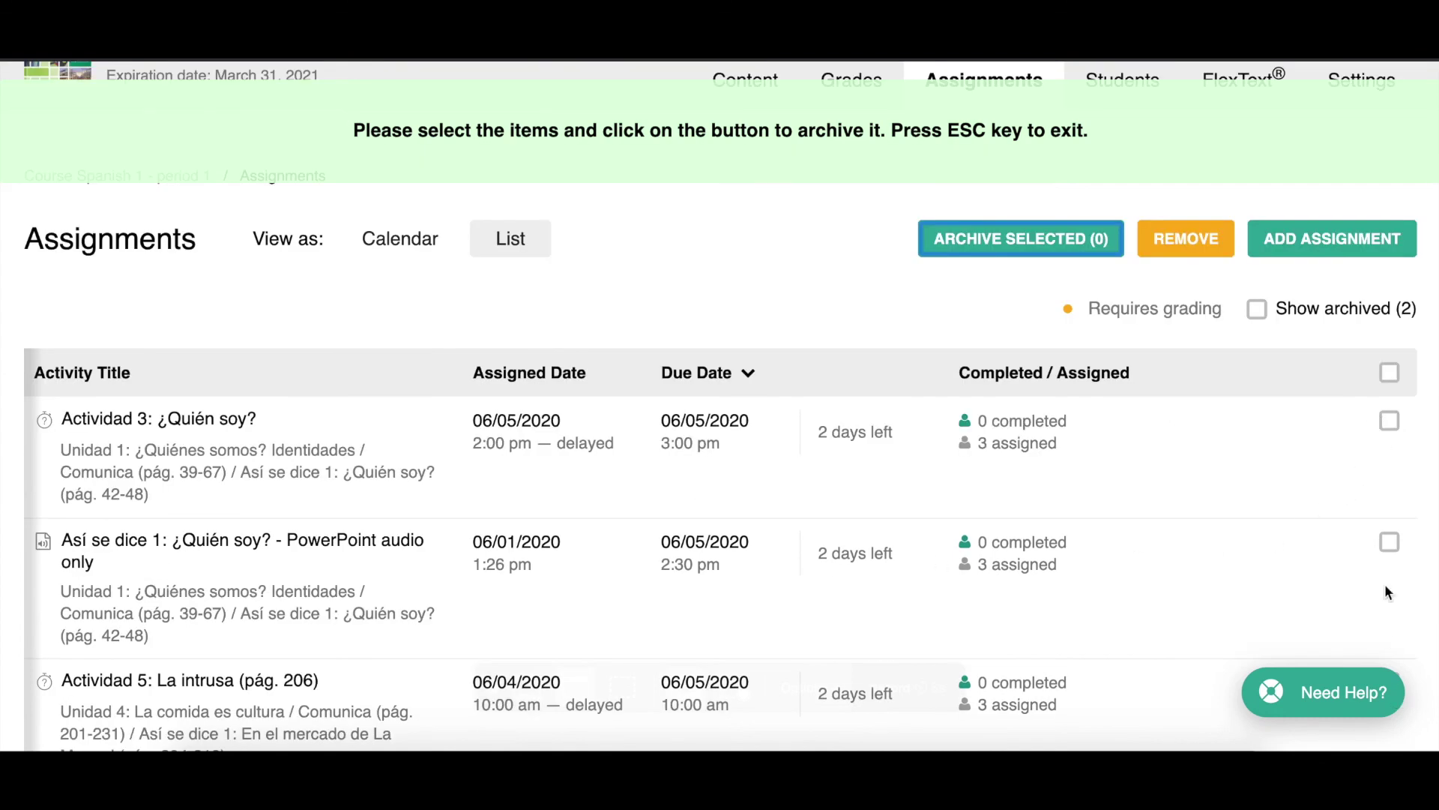
left_click(1389, 375)
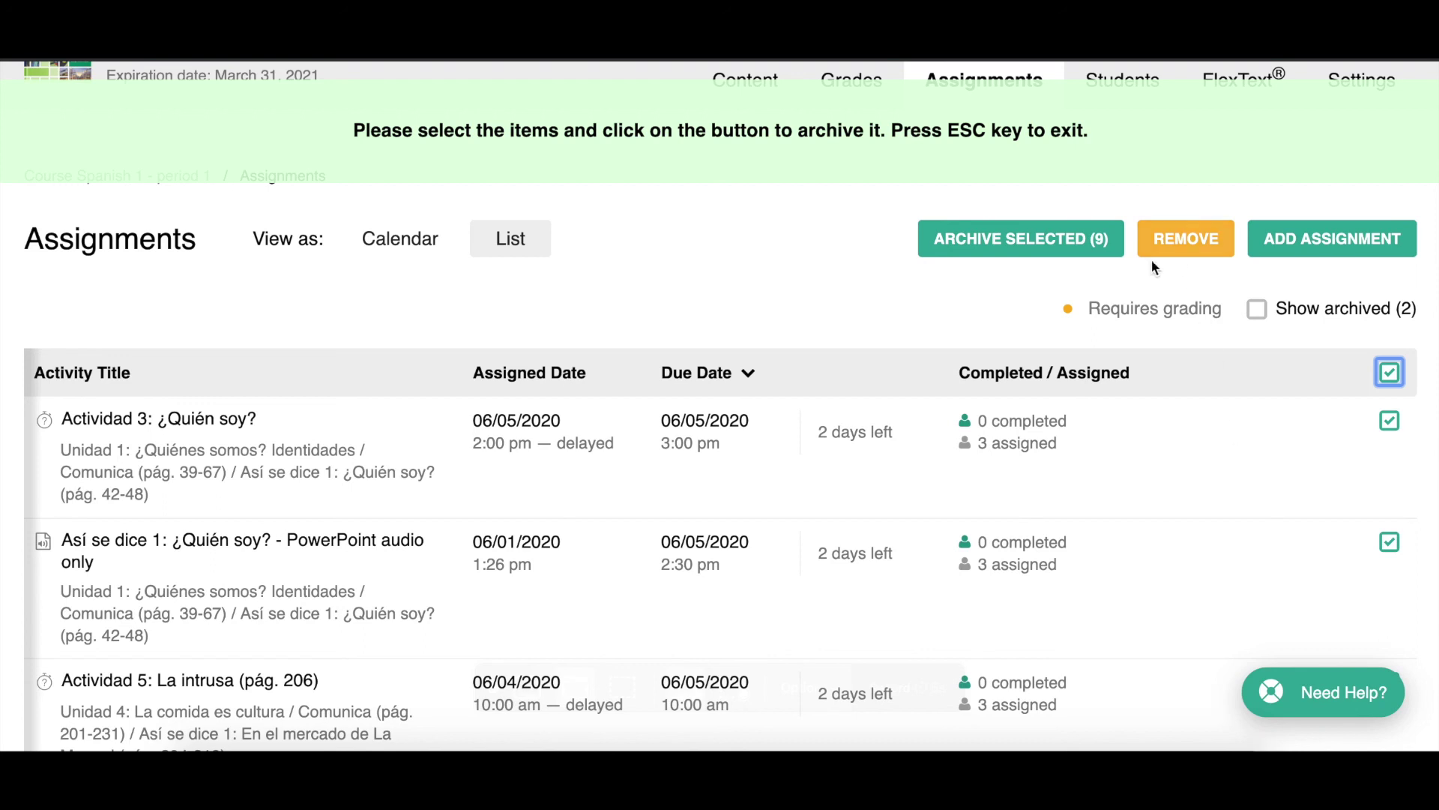
left_click(1389, 374)
- Archive the Así se dice 1: ¿Quién soy? - PowerPoint audio only assignment, and briefly show the archived assignments
scroll(1313, 587, "down", 1)
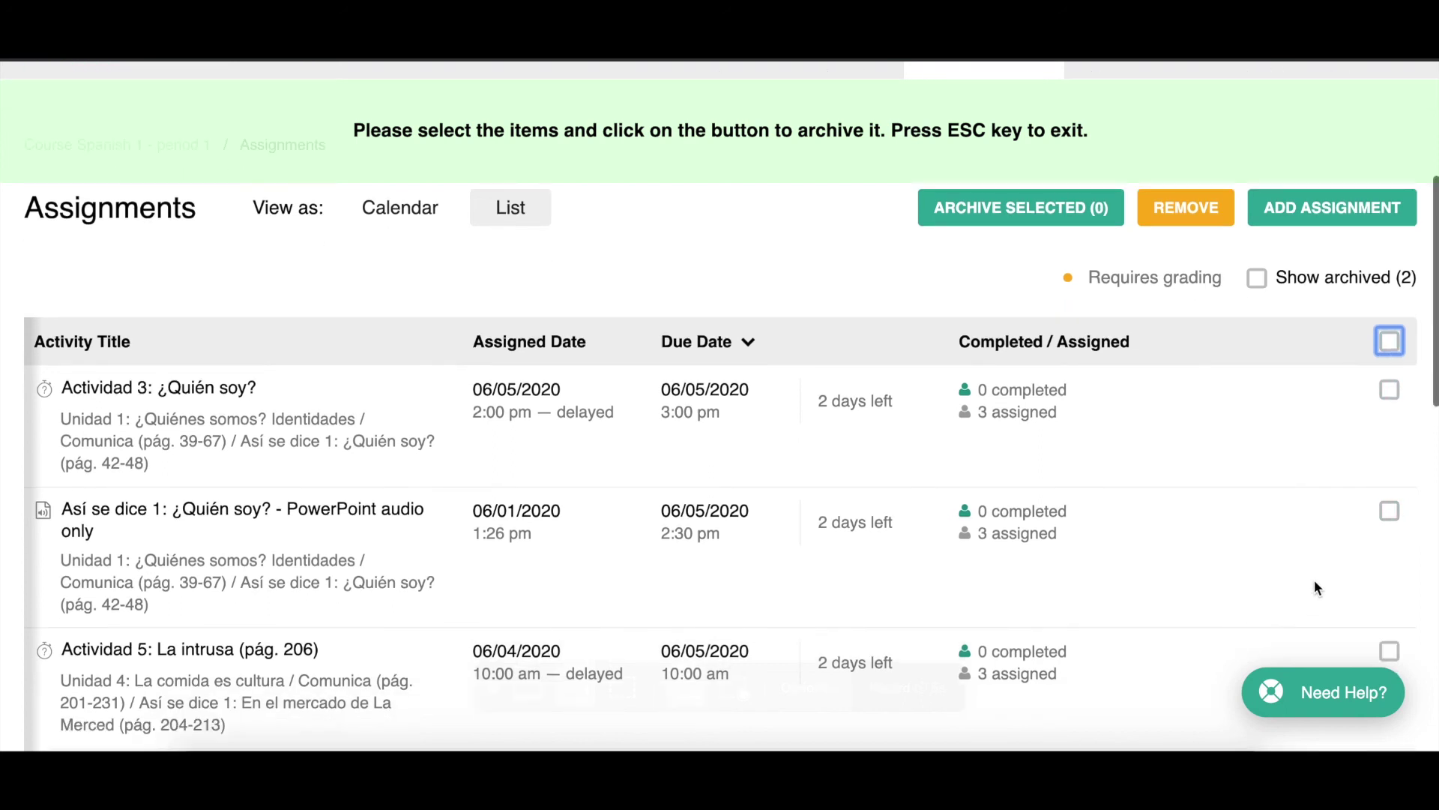
left_click(1389, 510)
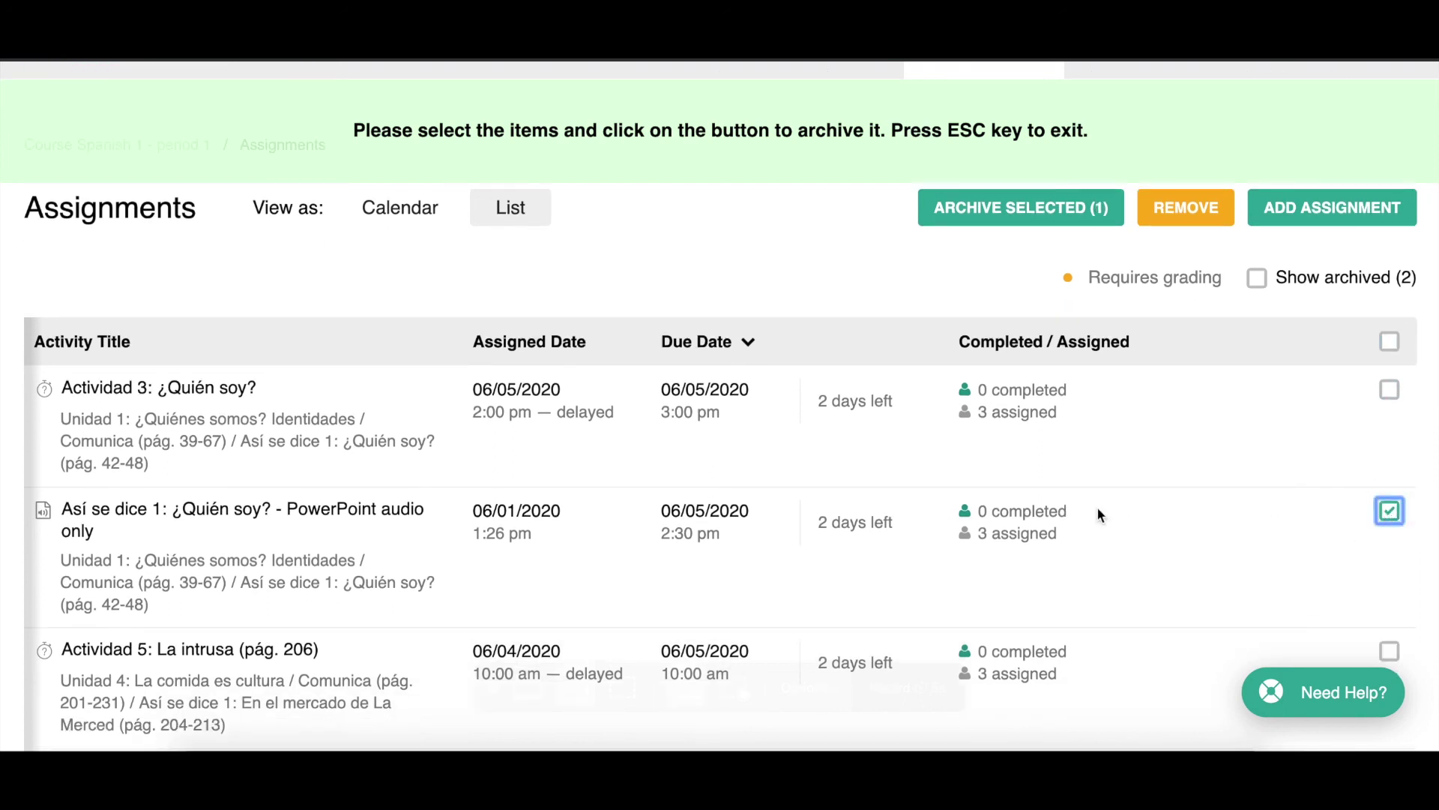
left_click(1017, 211)
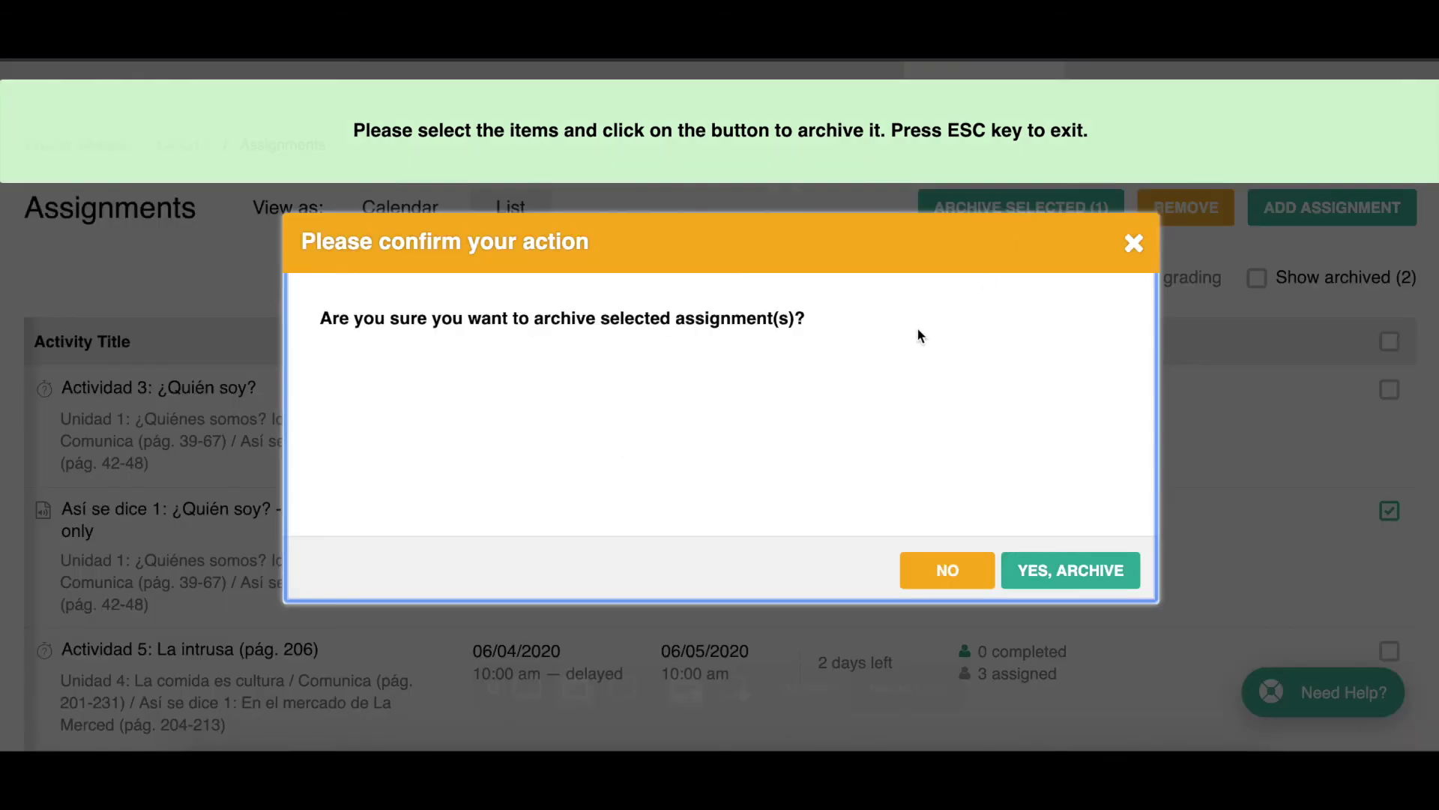
left_click(1086, 578)
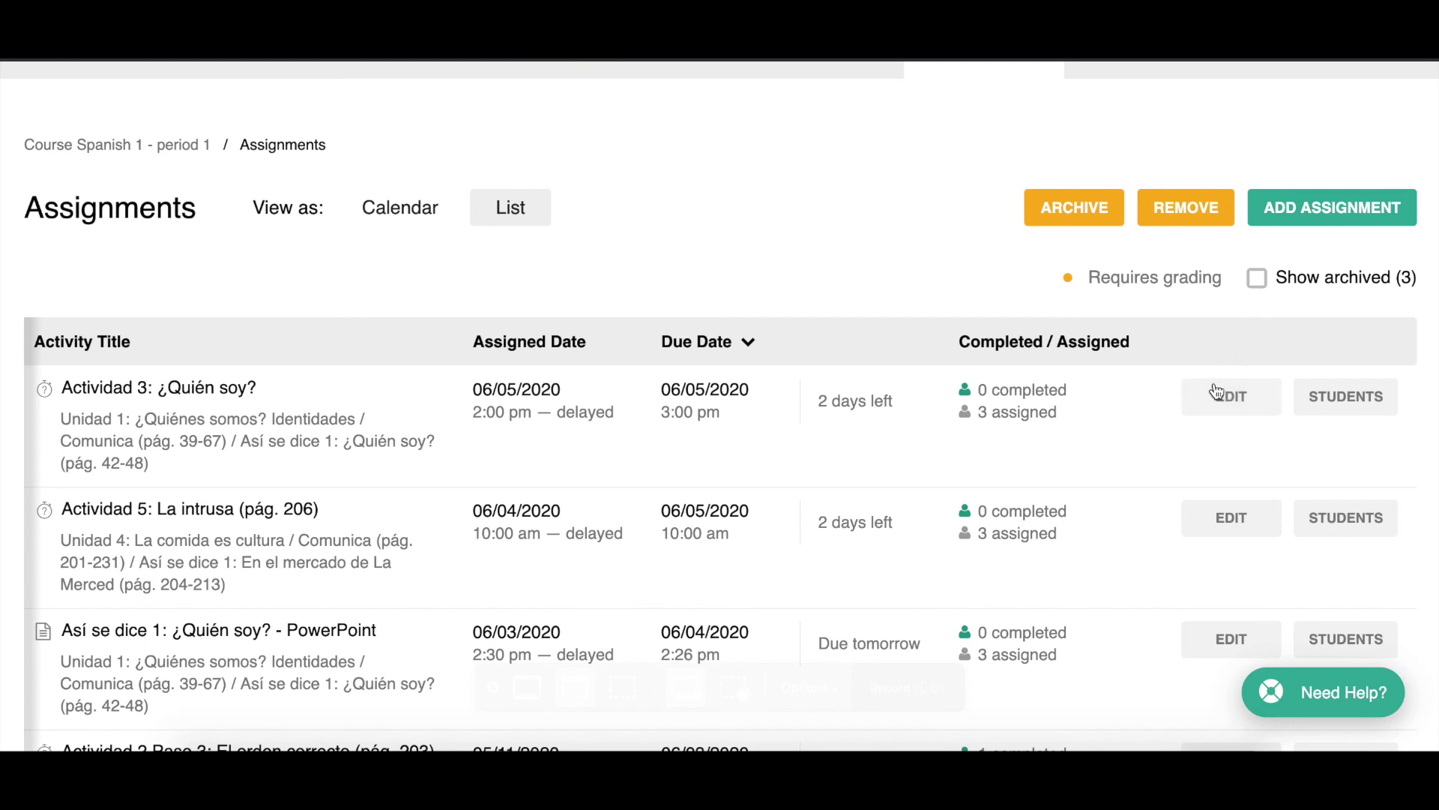
left_click(1255, 283)
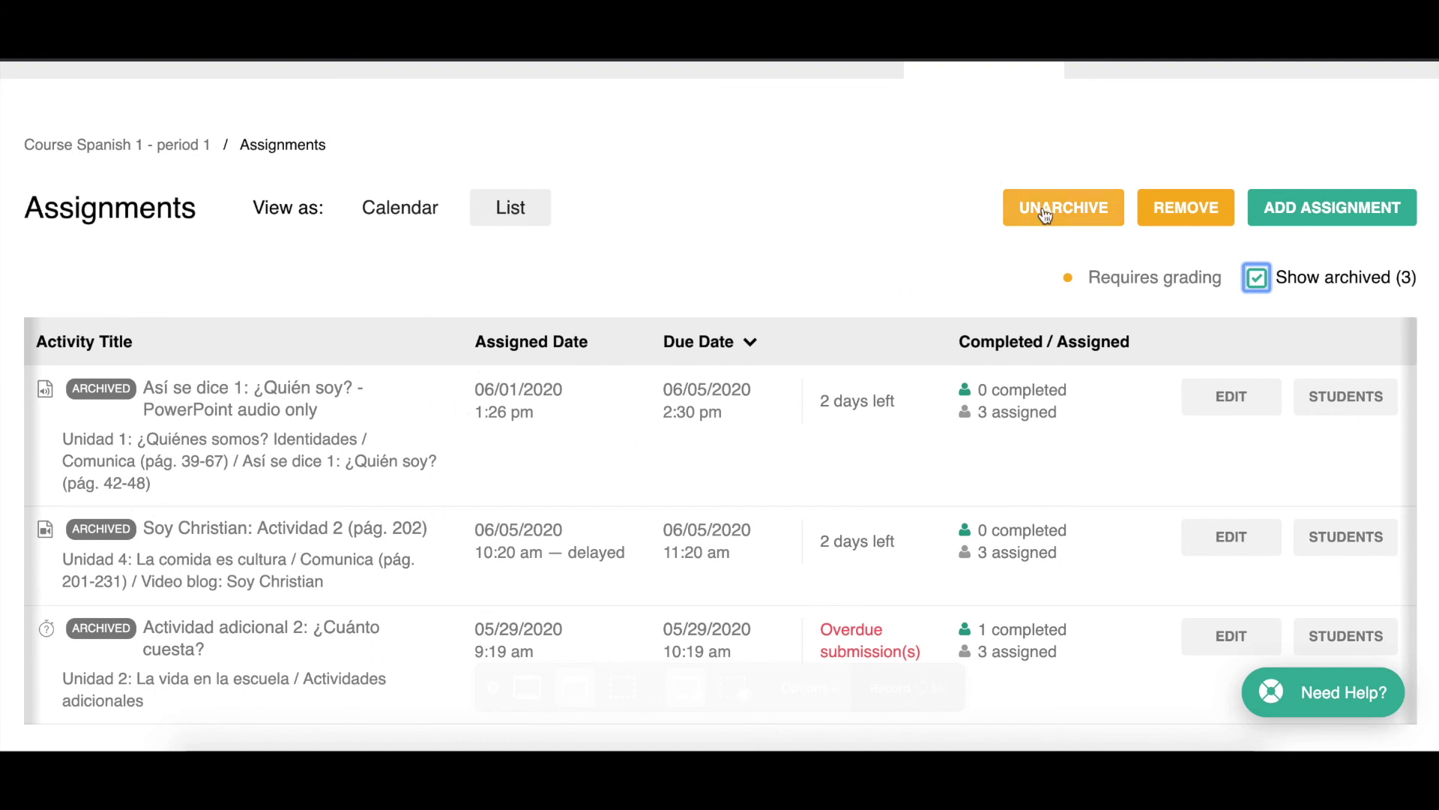
left_click(1257, 279)
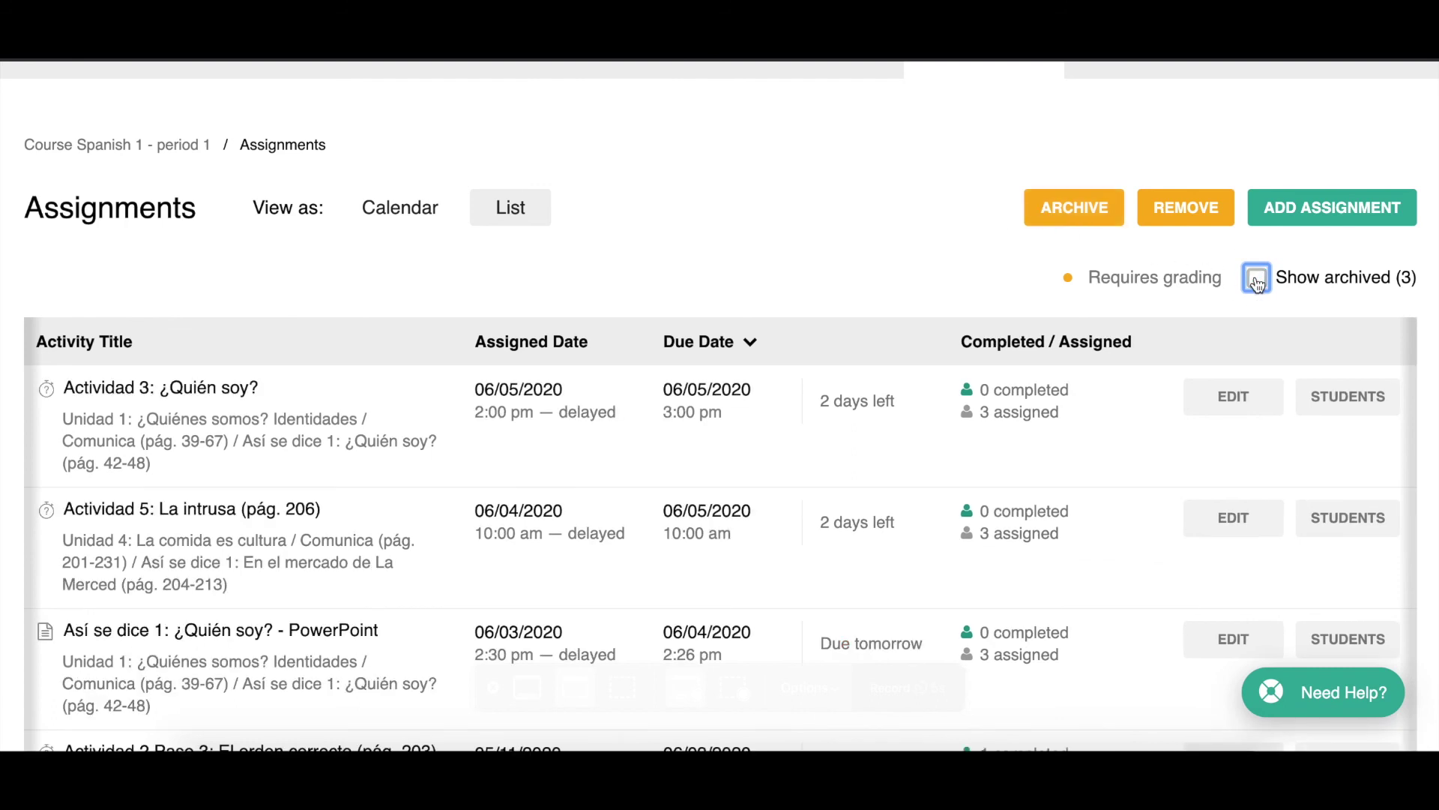
- Mark the Así se dice 1: ¿Quién soy? - PowerPoint assignment for removal, and exit removal mode without deleting it
left_click(1190, 214)
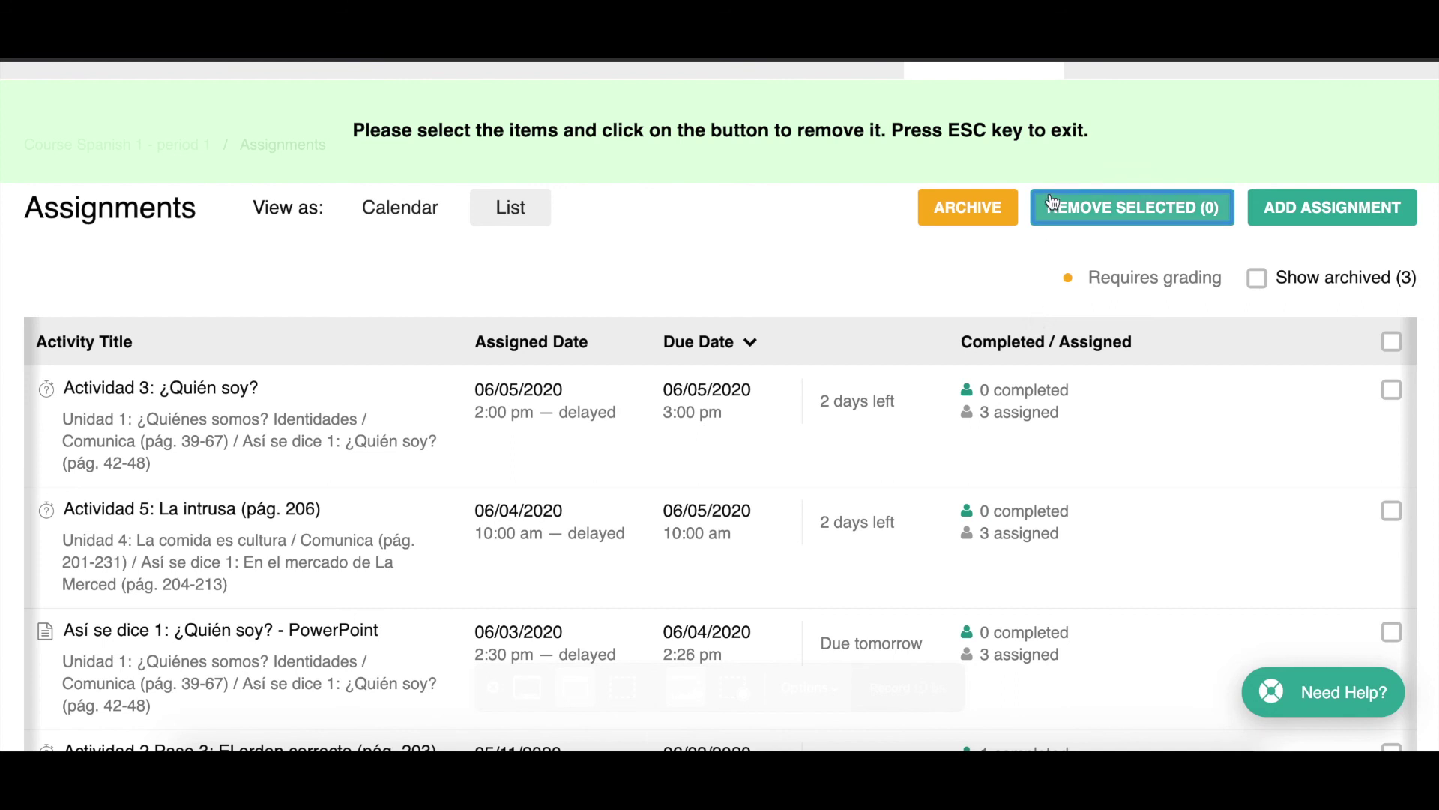
scroll(1218, 524, "down", 5)
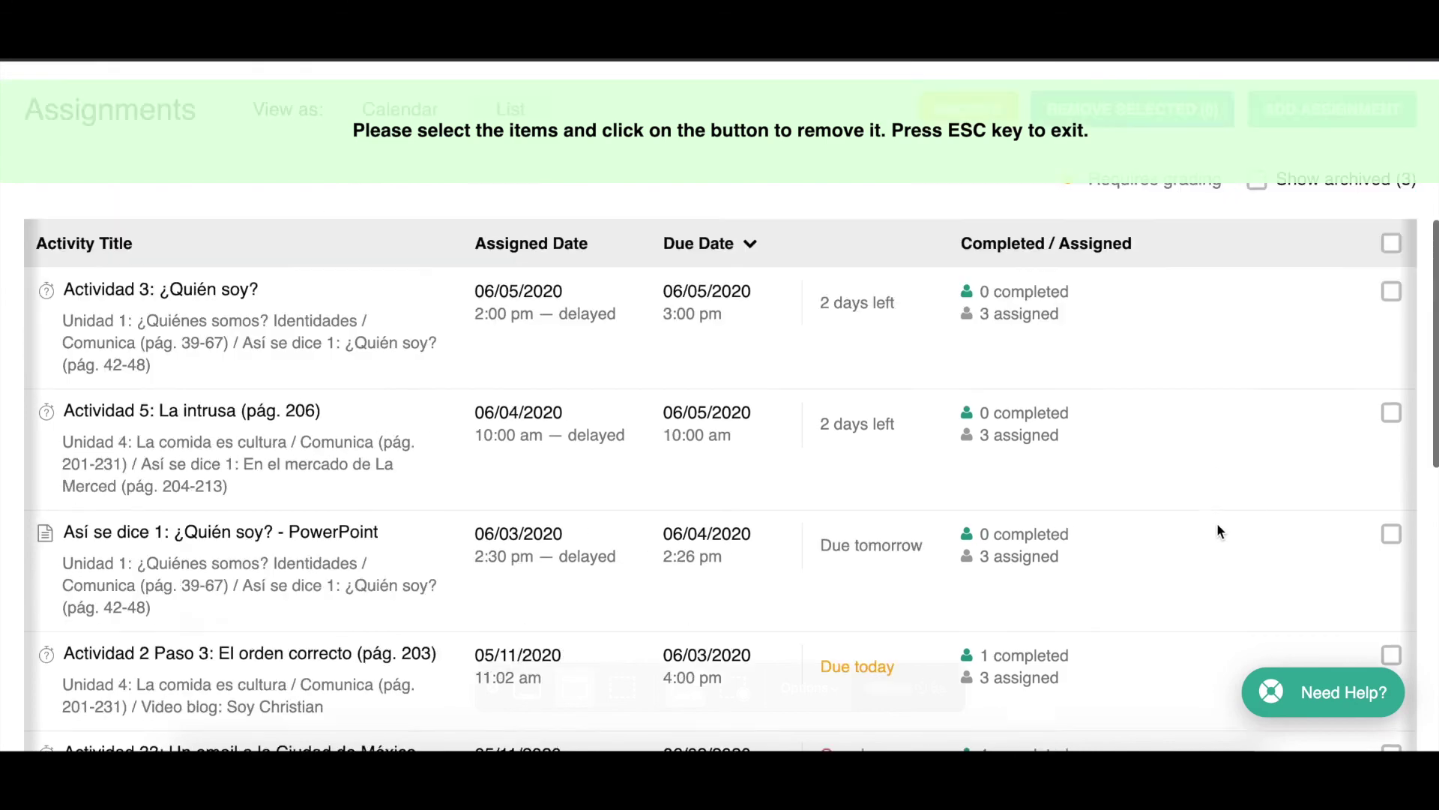
scroll(1217, 523, "down", 1)
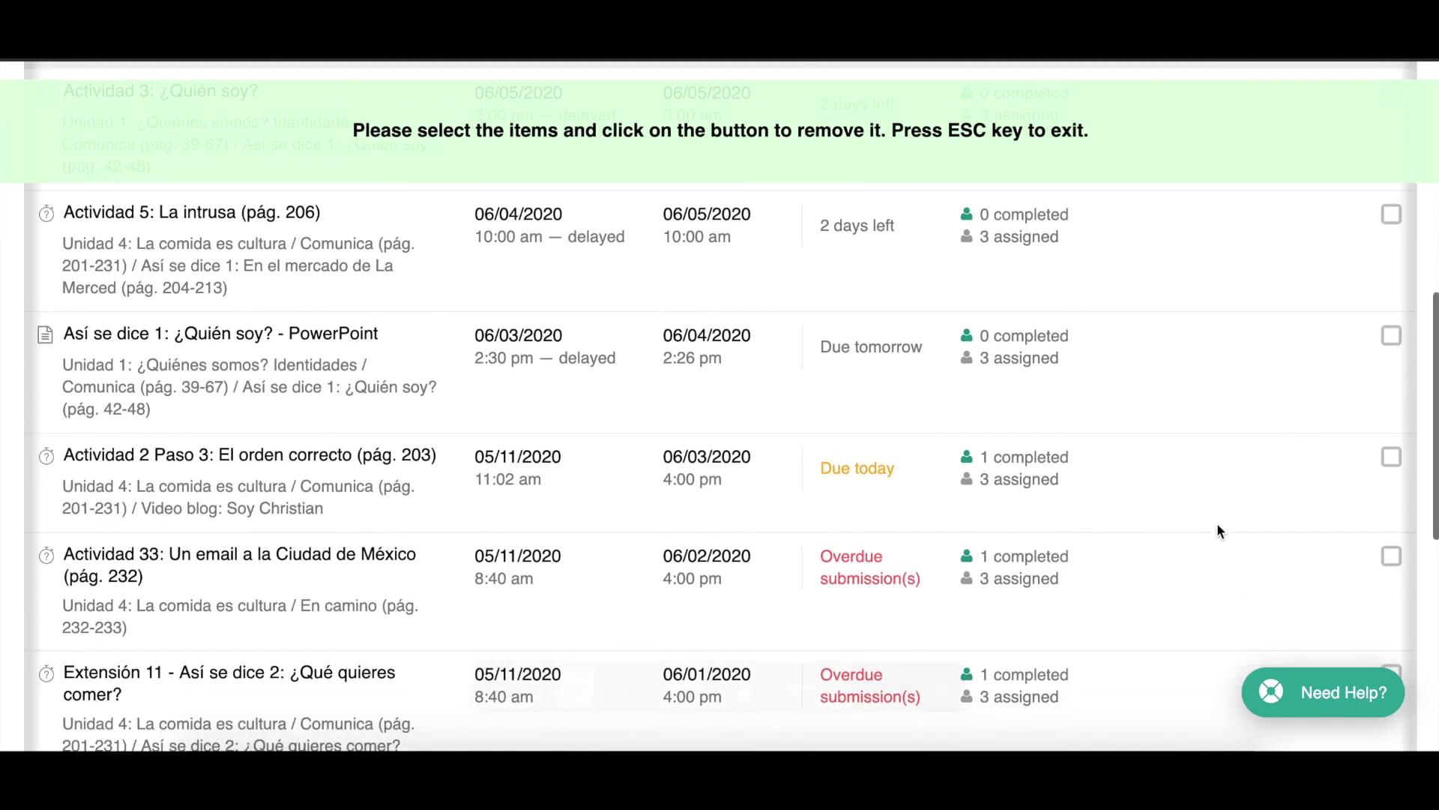
left_click(1391, 279)
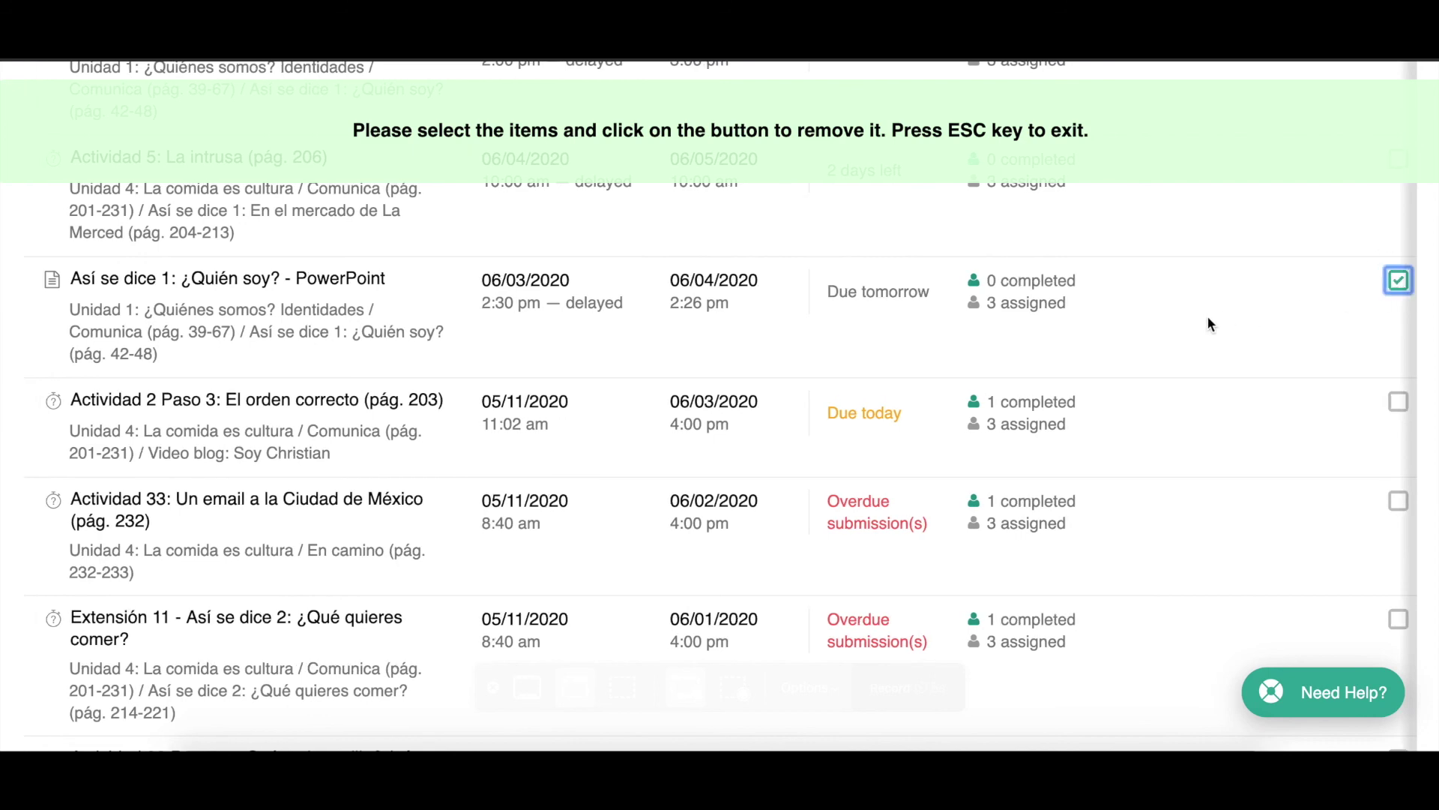
scroll(1208, 323, "up", 8)
scroll(1208, 324, "up", 3)
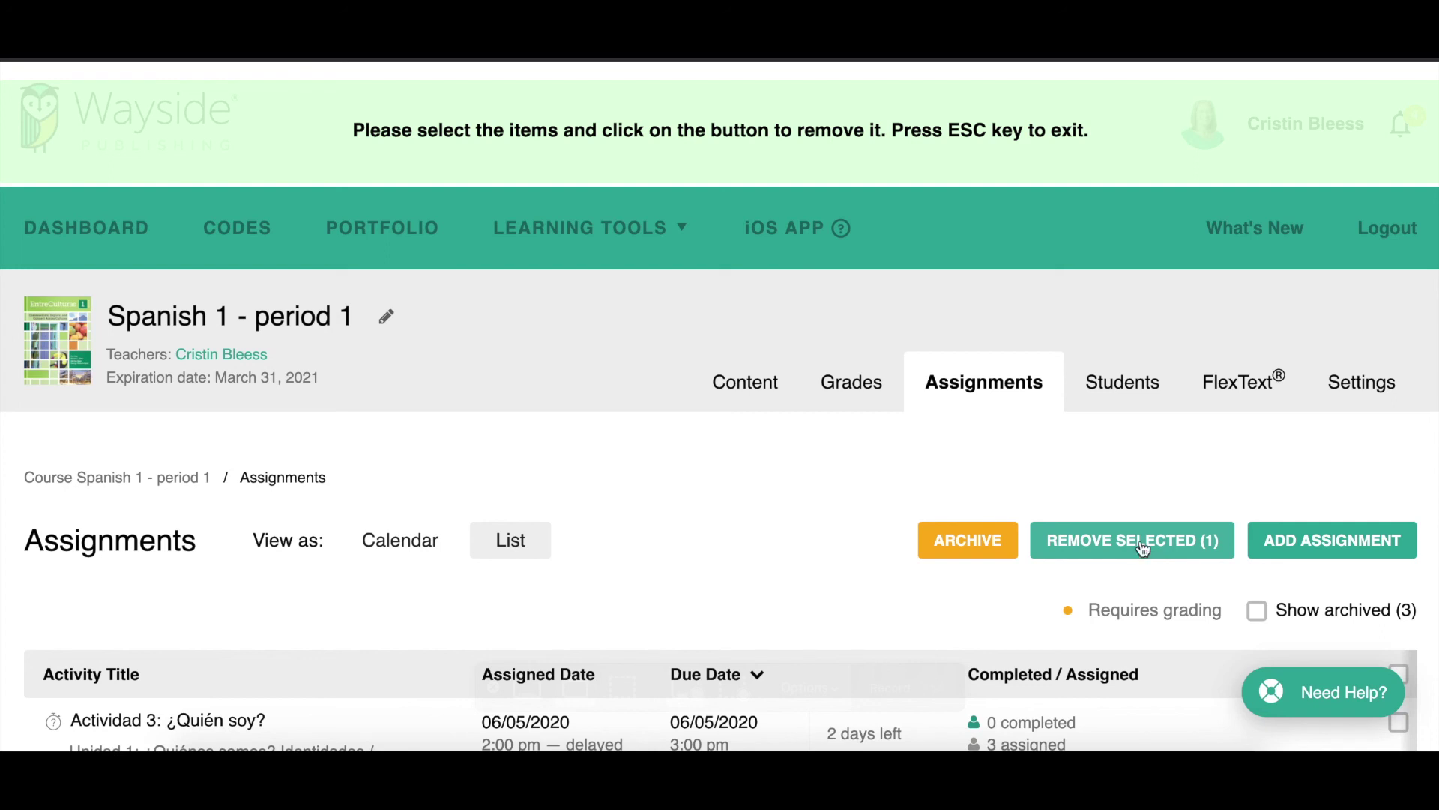
scroll(1143, 550, "down", 1)
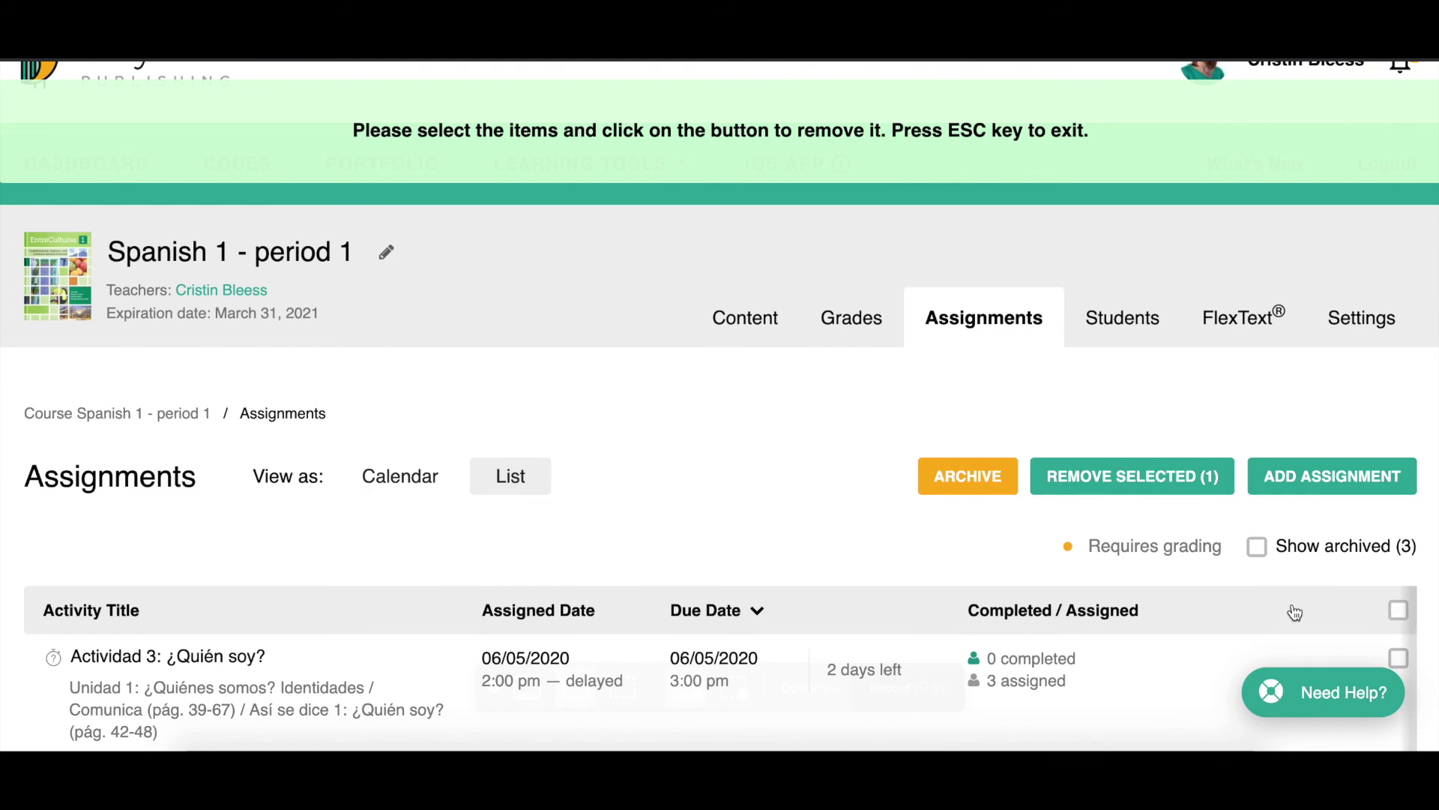
left_click(1147, 479)
scroll(1158, 495, "down", 3)
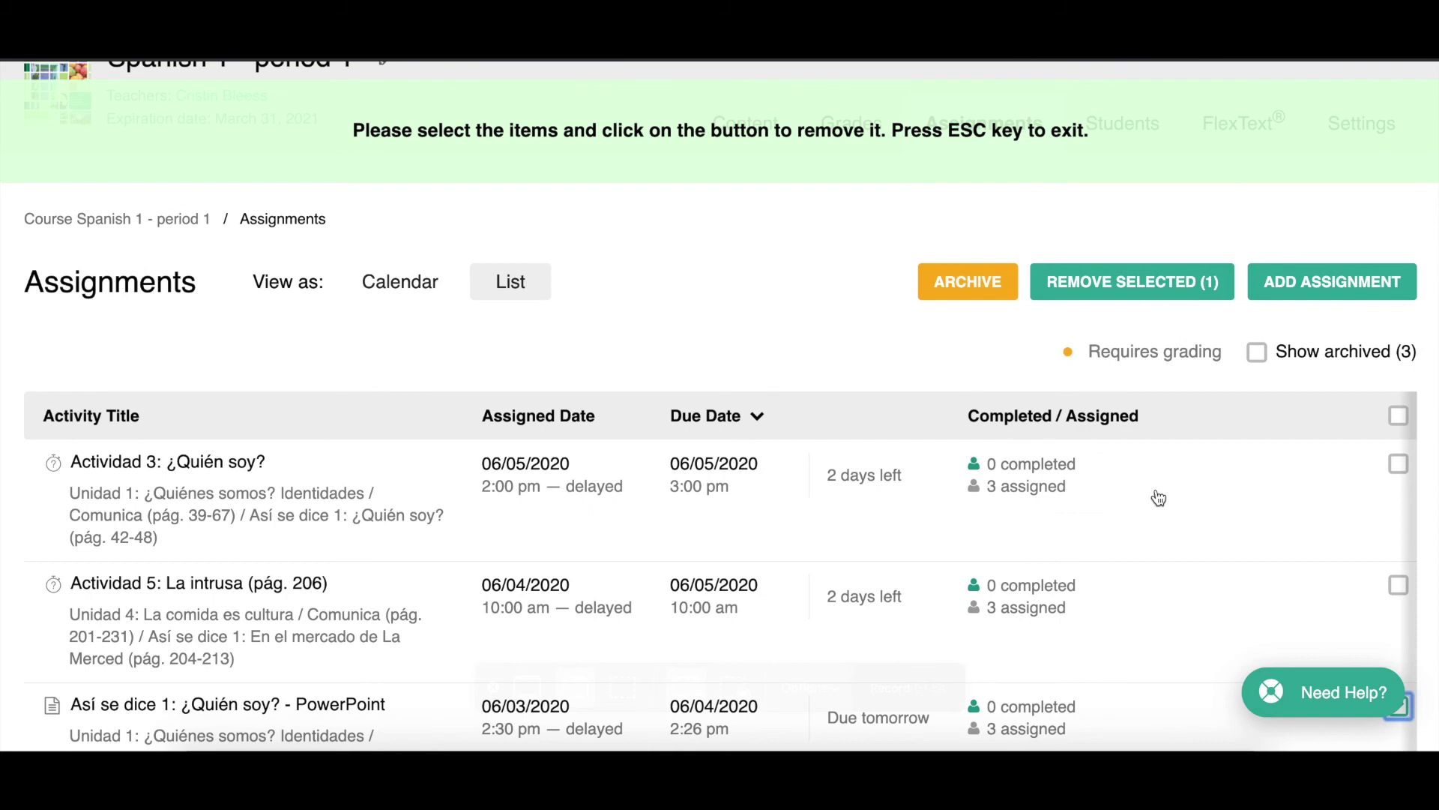
key("Escape")
- Open Actividad 33: Un email a la Ciudad de México (pág. 232) from the assignments list and start an attempt
scroll(1156, 496, "down", 4)
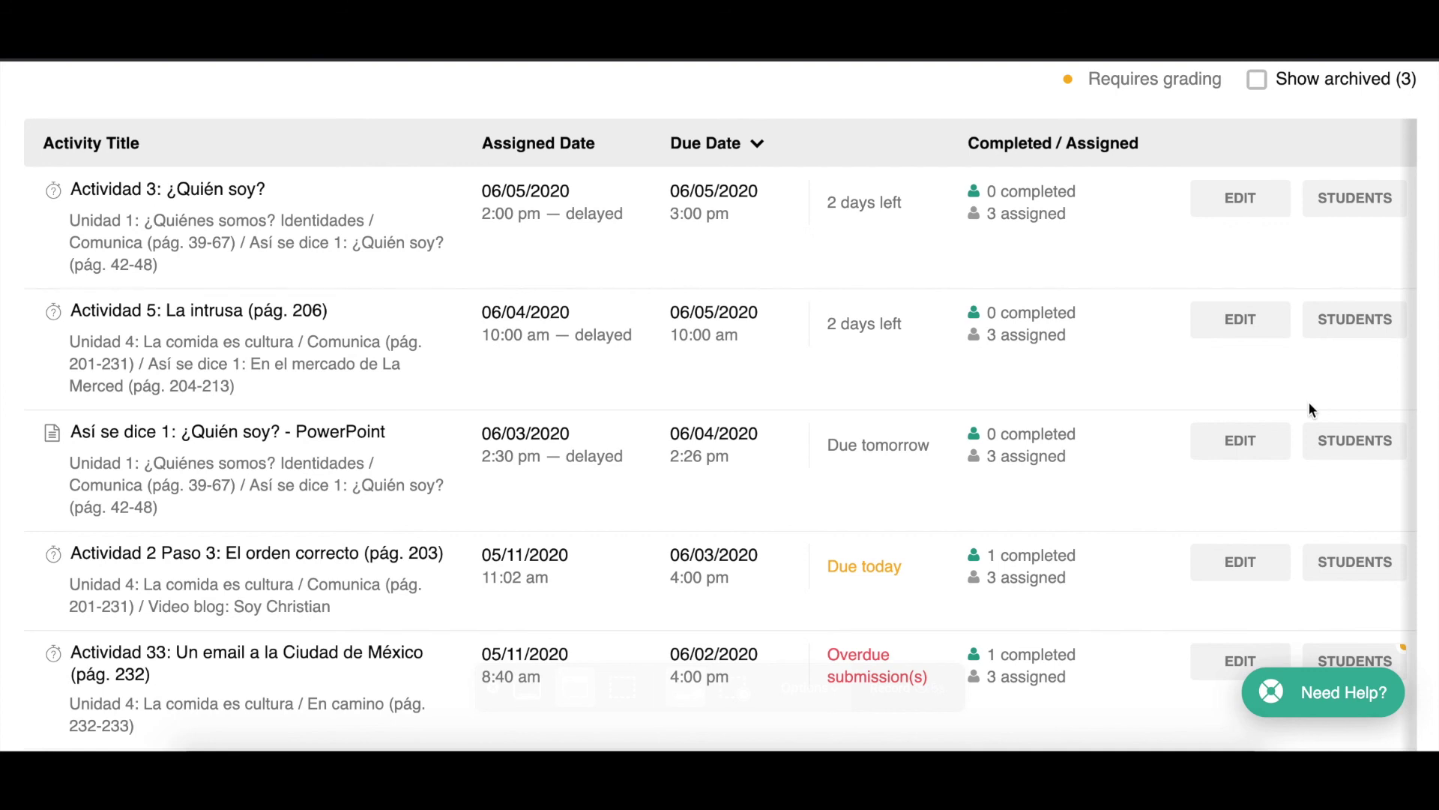
scroll(949, 180, "up", 8)
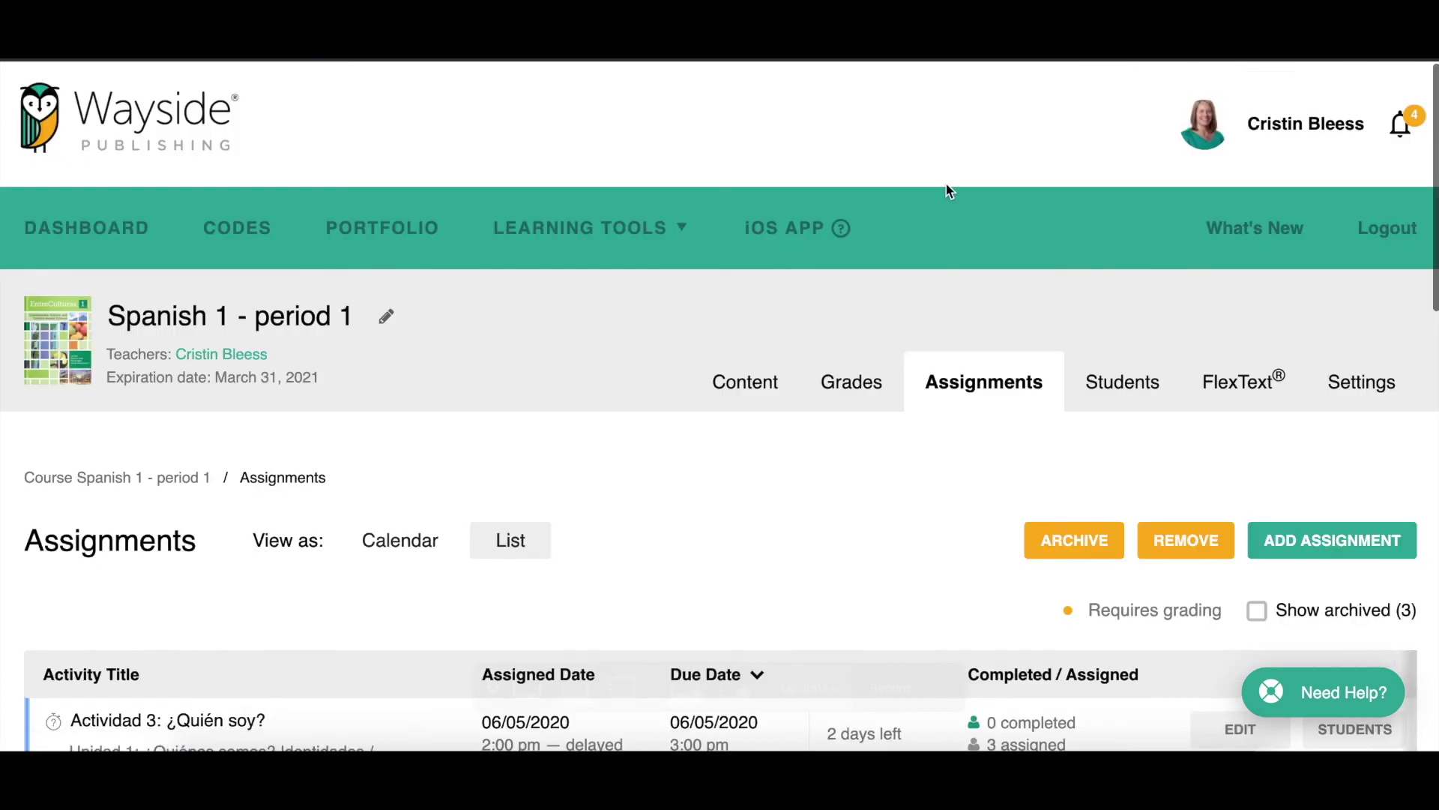
scroll(948, 190, "down", 3)
scroll(946, 191, "down", 1)
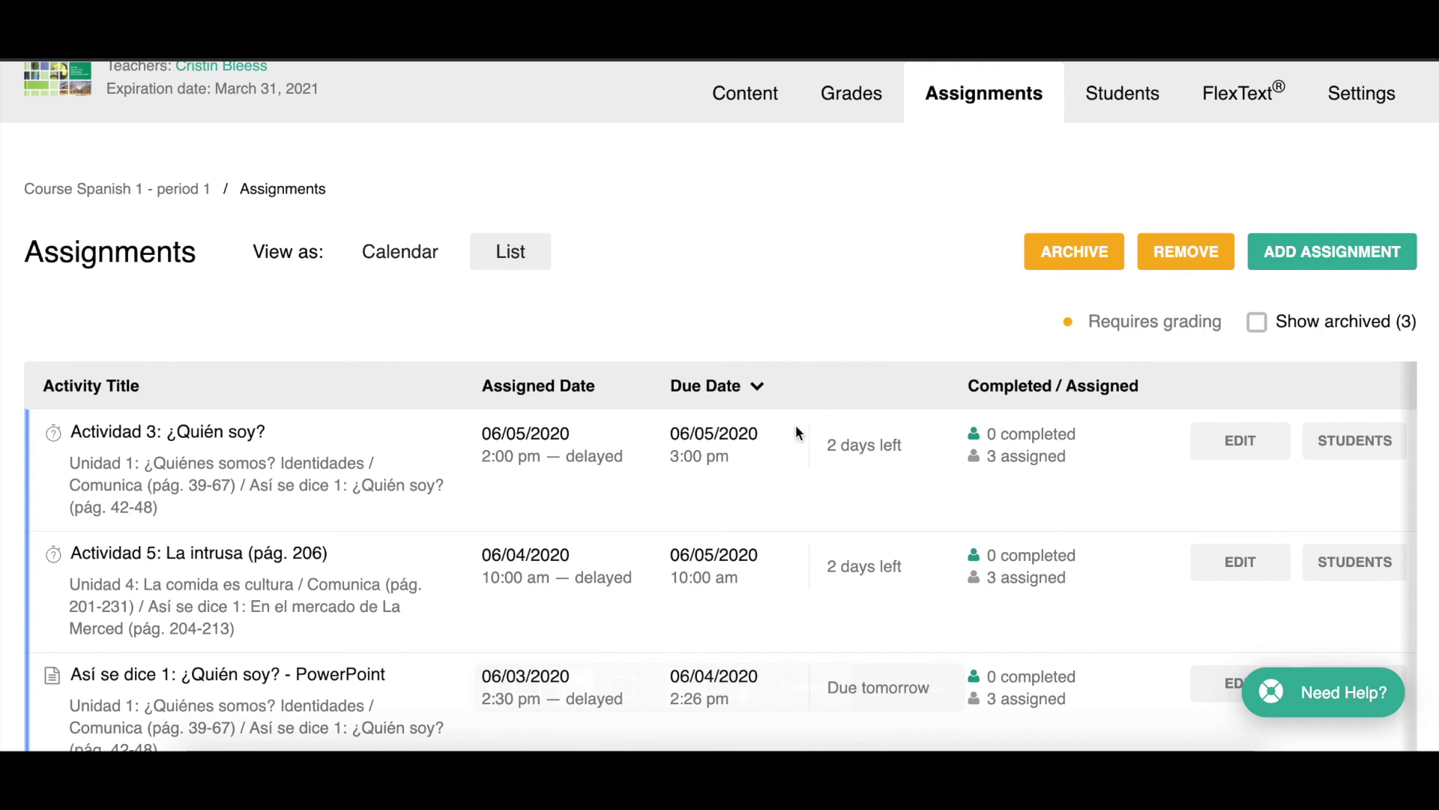
scroll(798, 433, "down", 3)
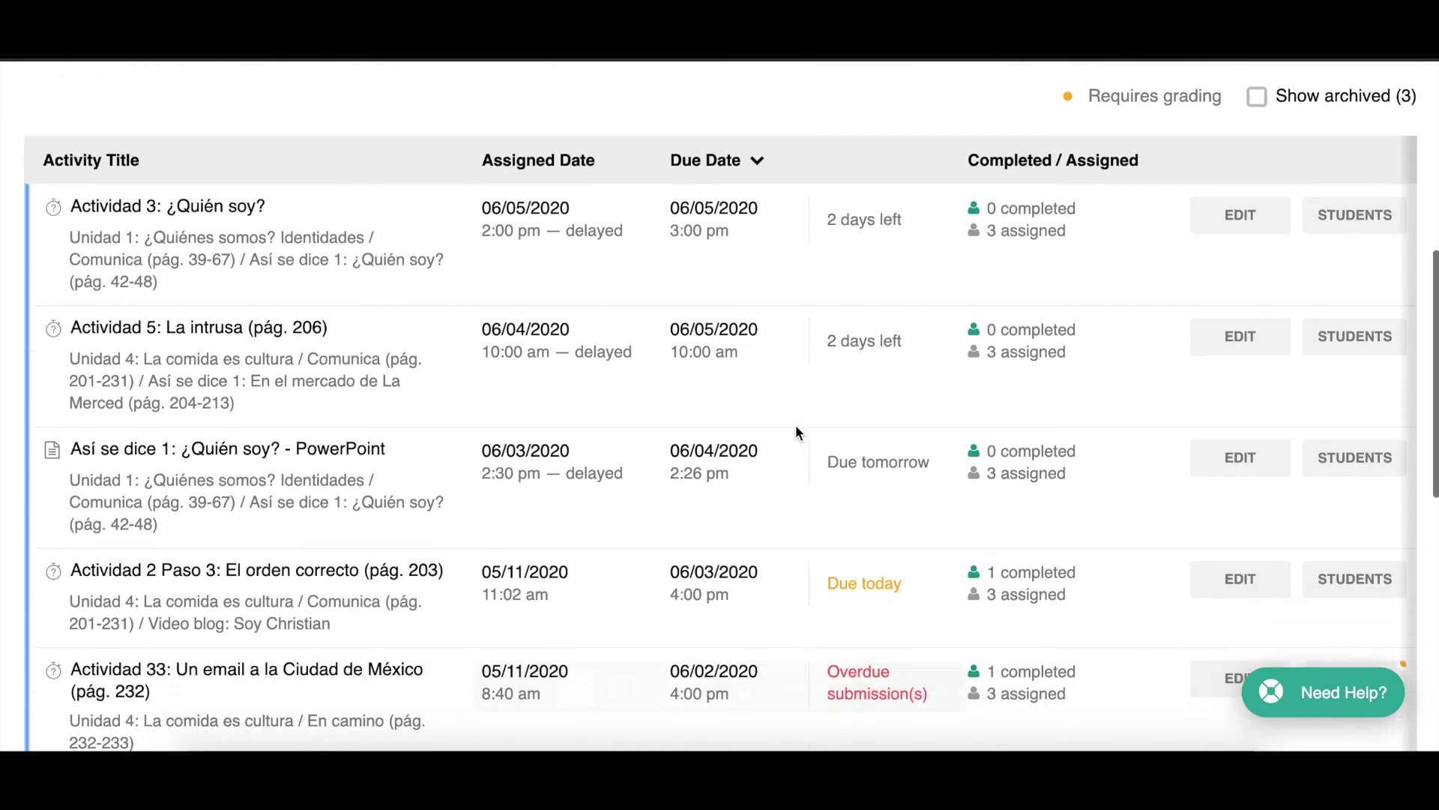
scroll(796, 431, "down", 2)
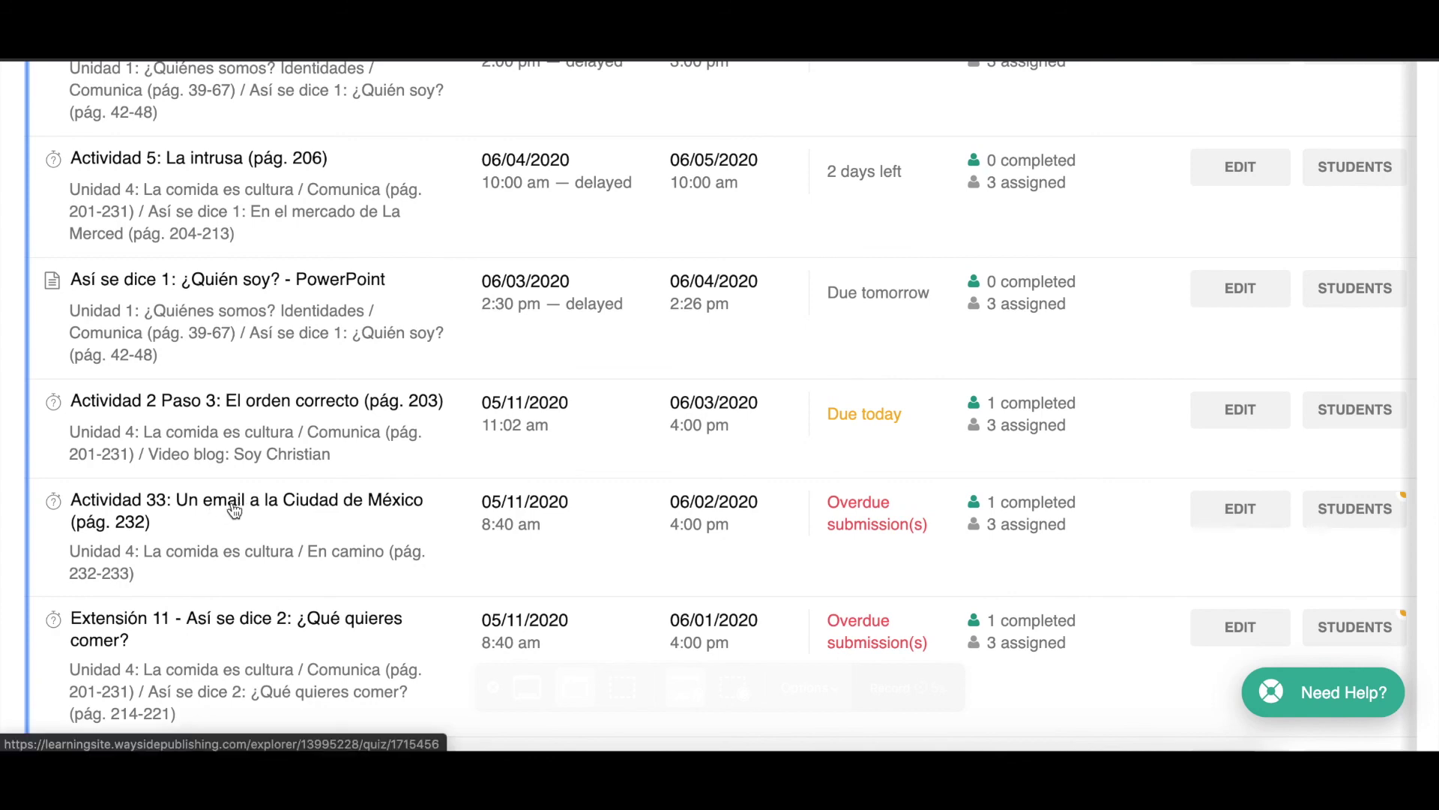
left_click(255, 509)
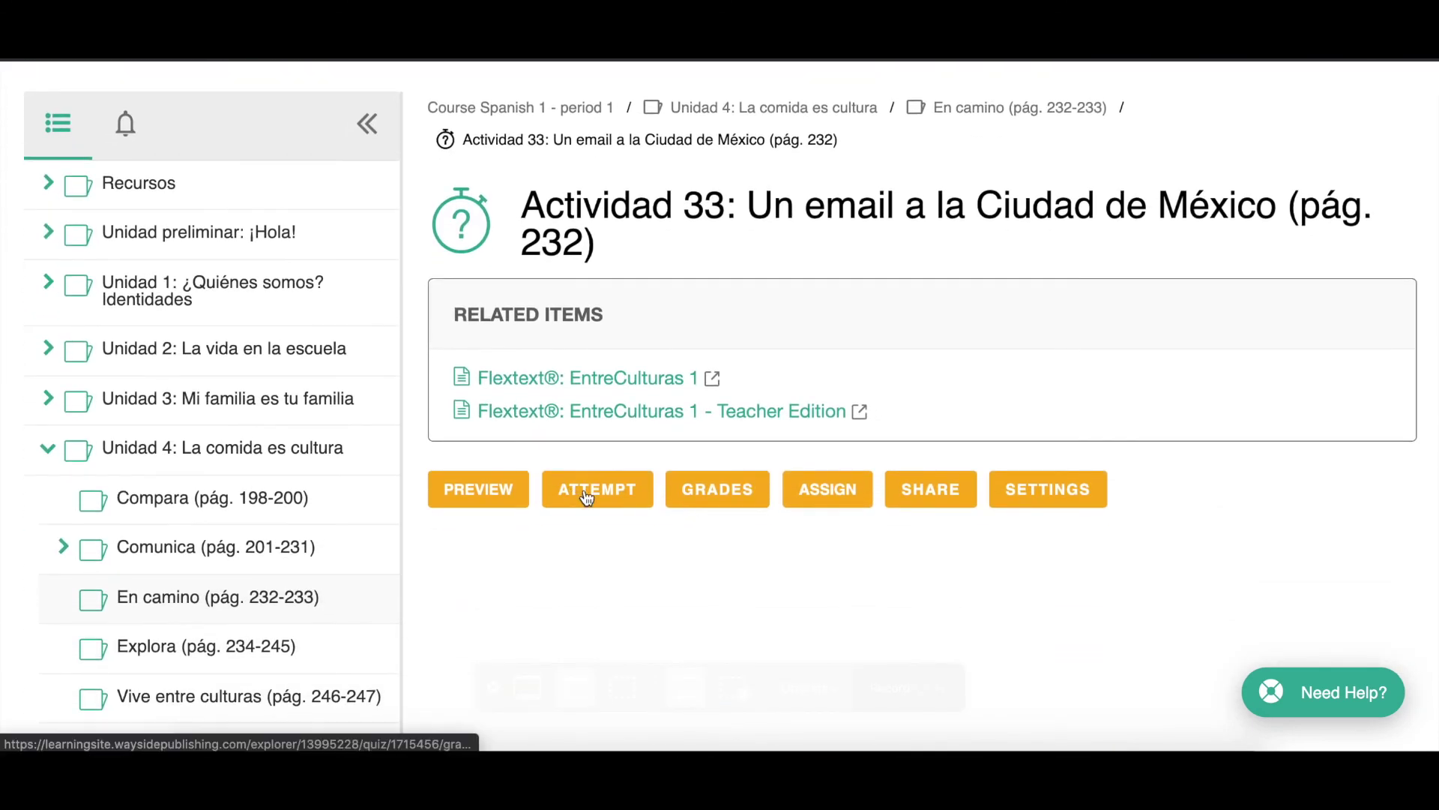
left_click(587, 494)
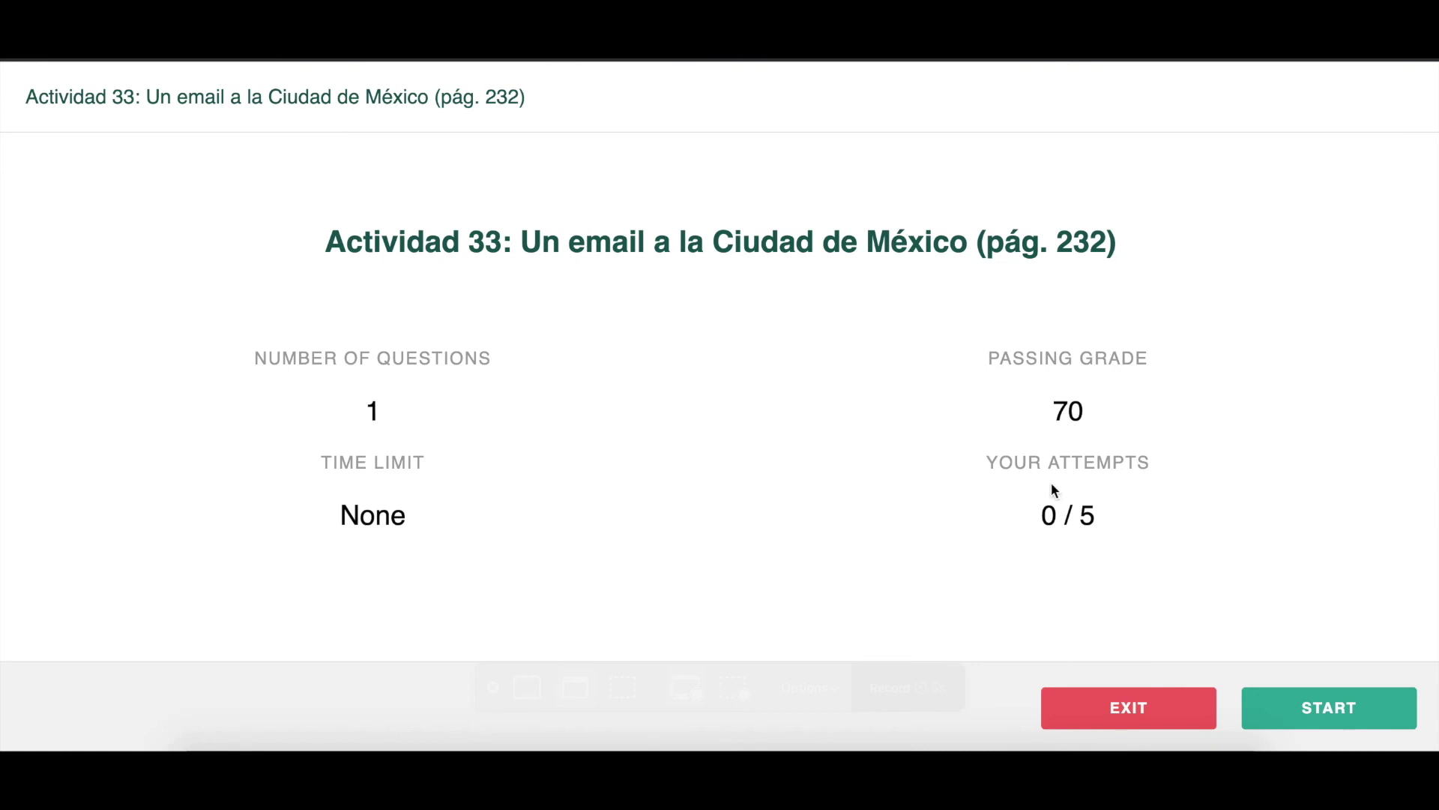
left_click(1348, 705)
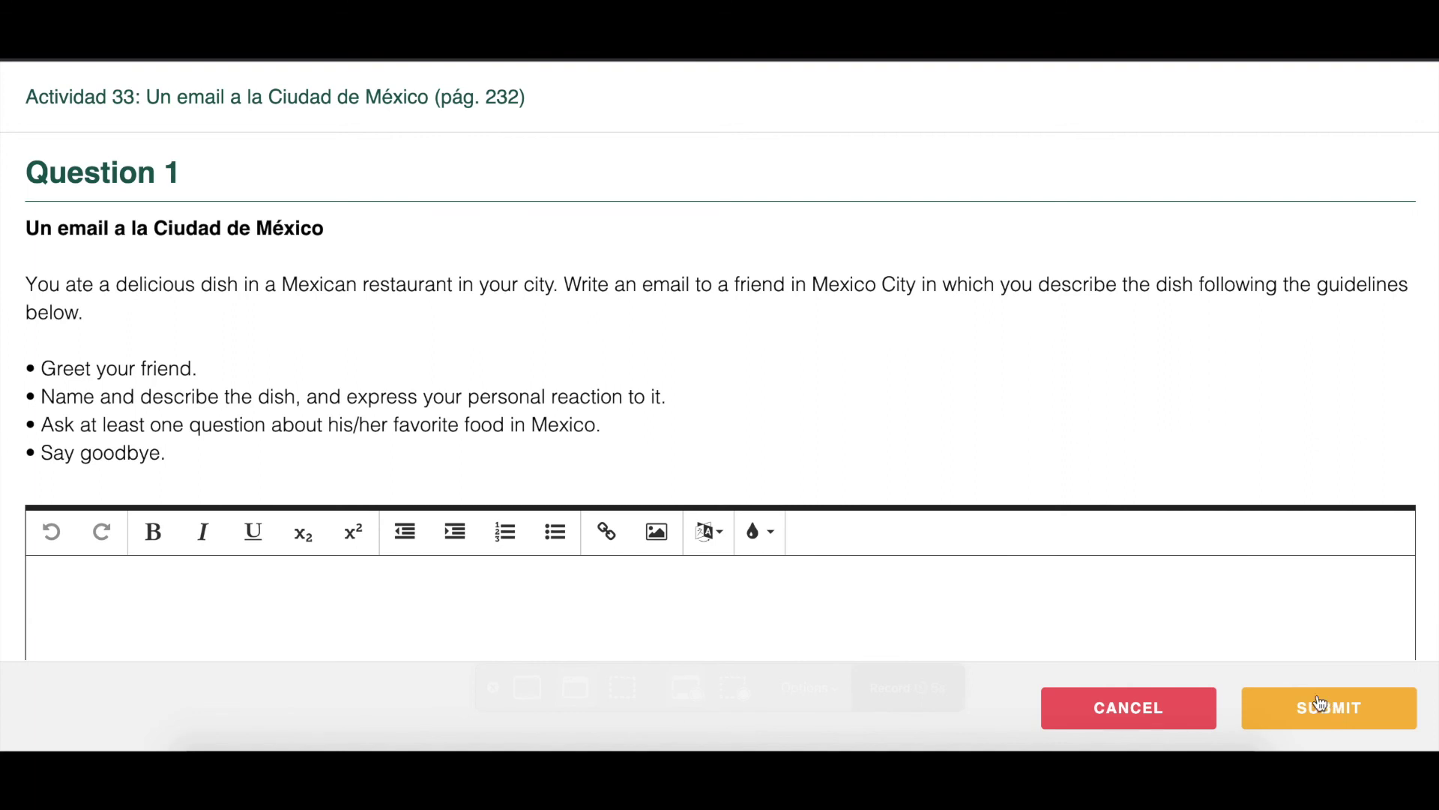
- Write the Question 1 response as "Hola, amigo!!!!" followed by a second line, "Start typing their email response here."
scroll(838, 453, "down", 2)
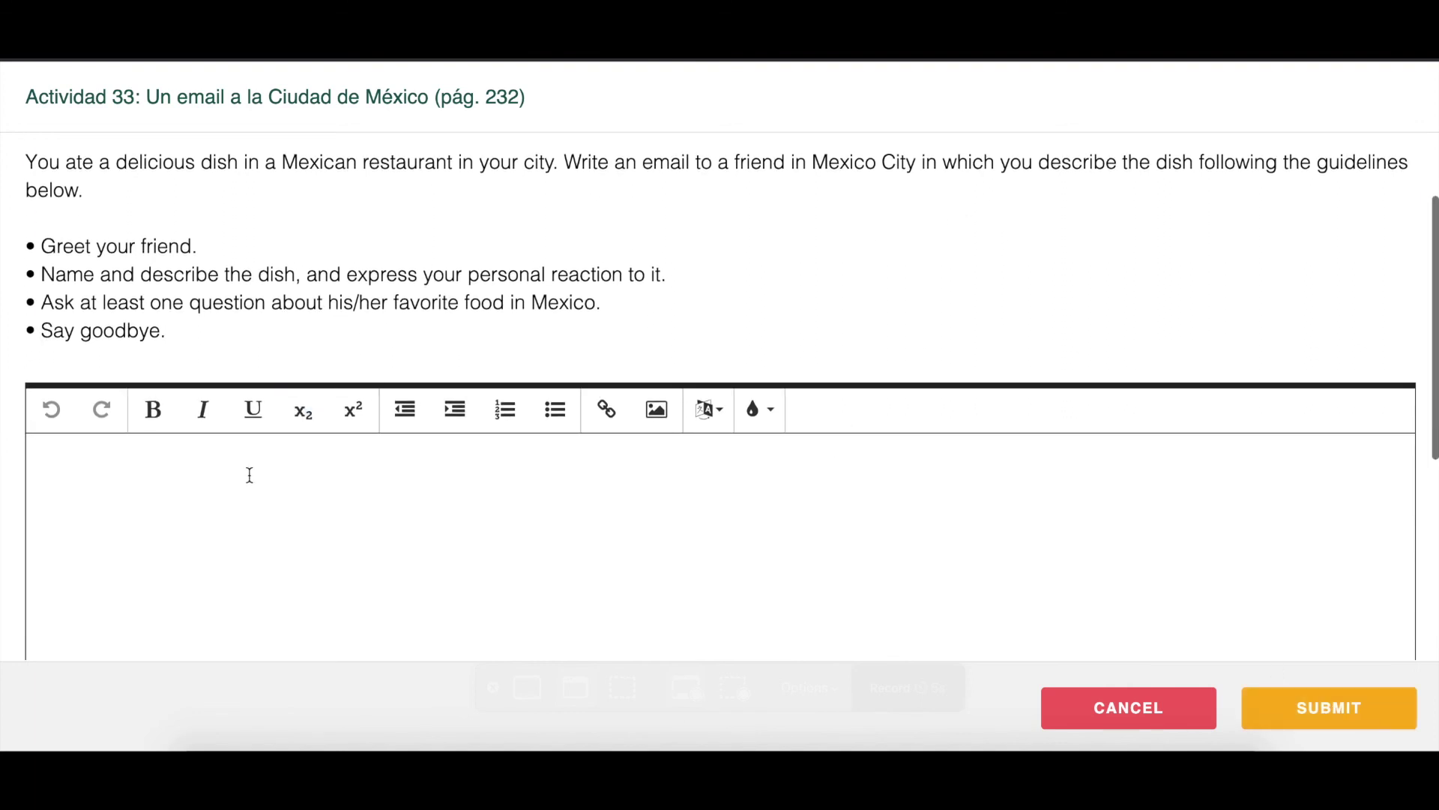
scroll(267, 480, "down", 2)
left_click(275, 380)
scroll(277, 384, "up", 2)
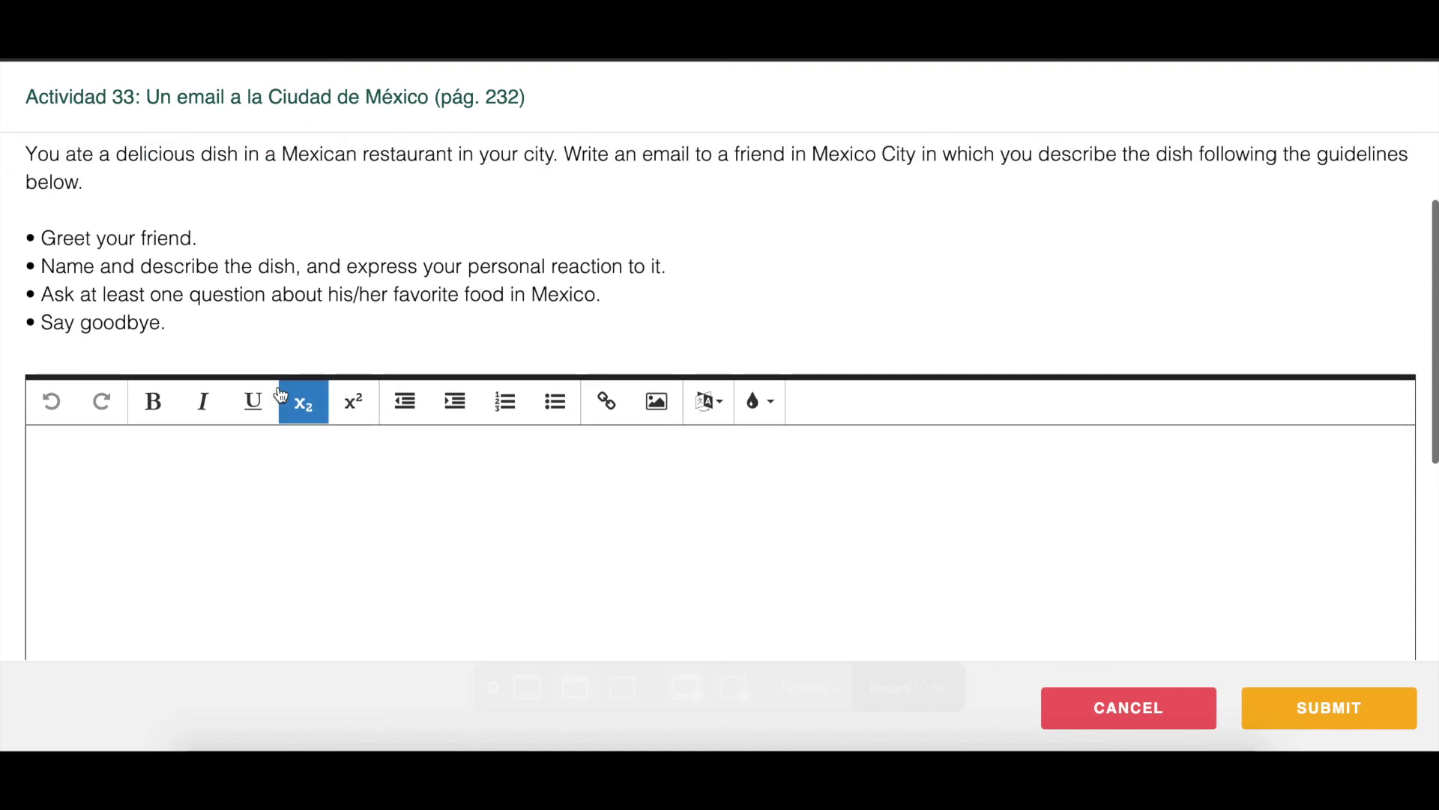
type("Hola, ")
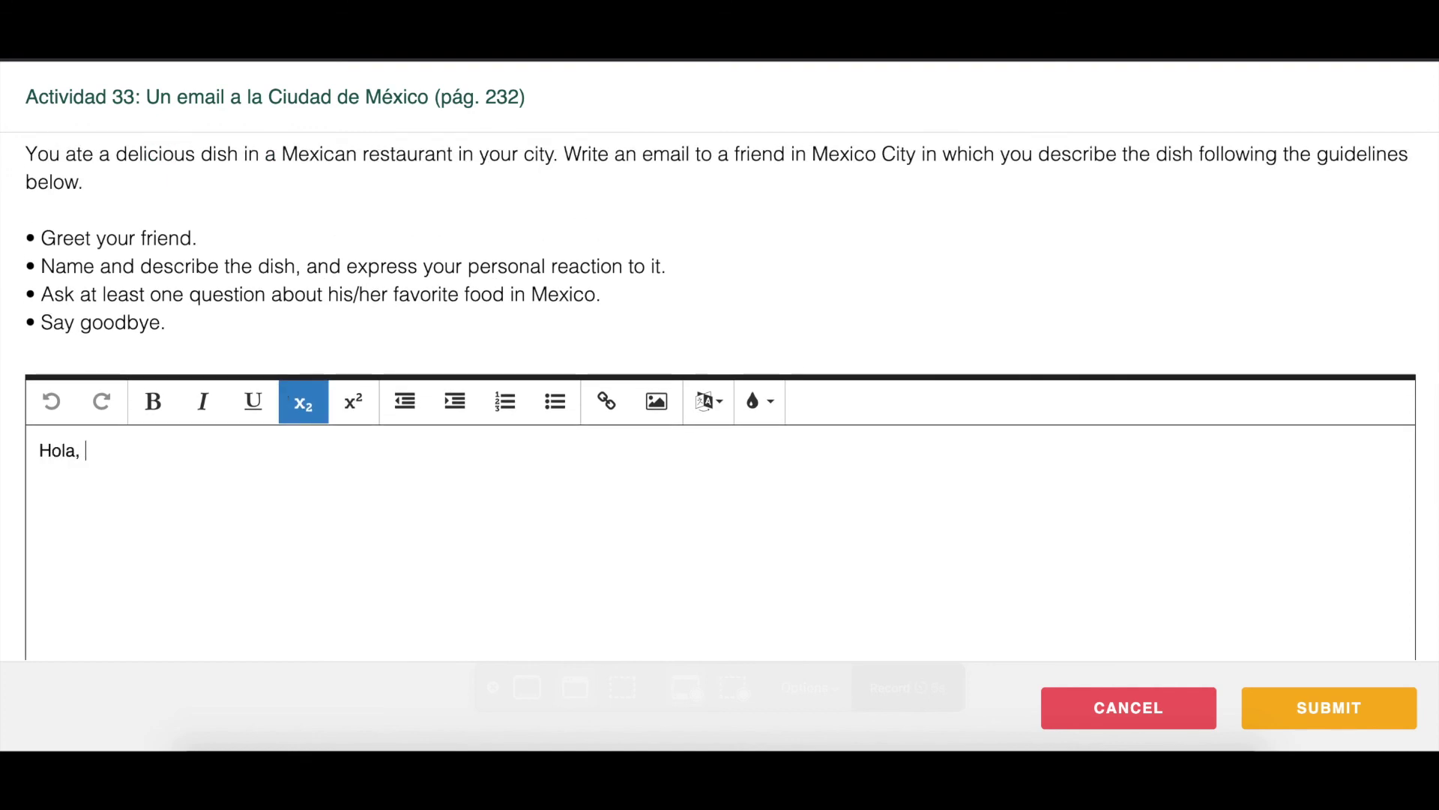
type("amigo!!!!")
key("Return")
type("Star")
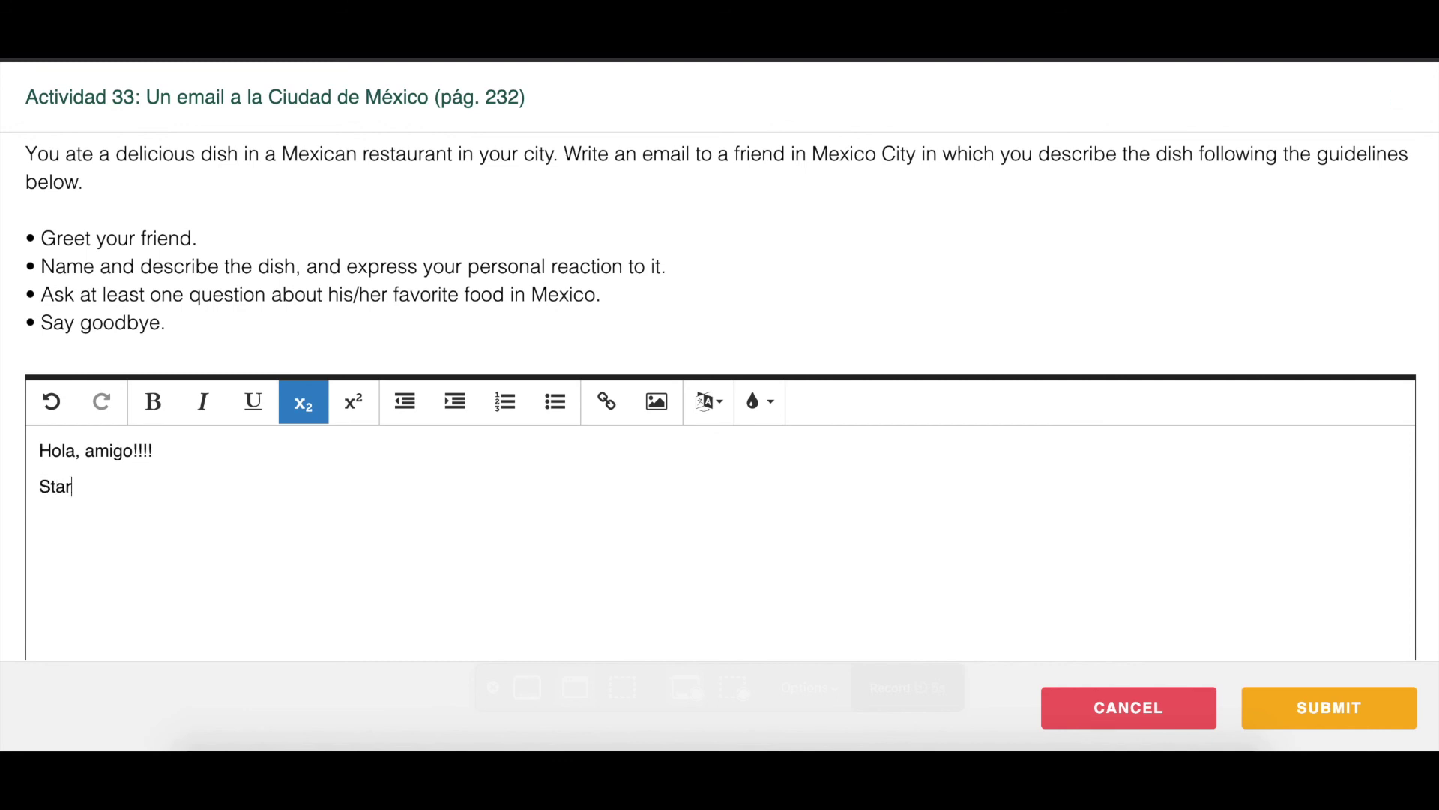
type("t typing their emai")
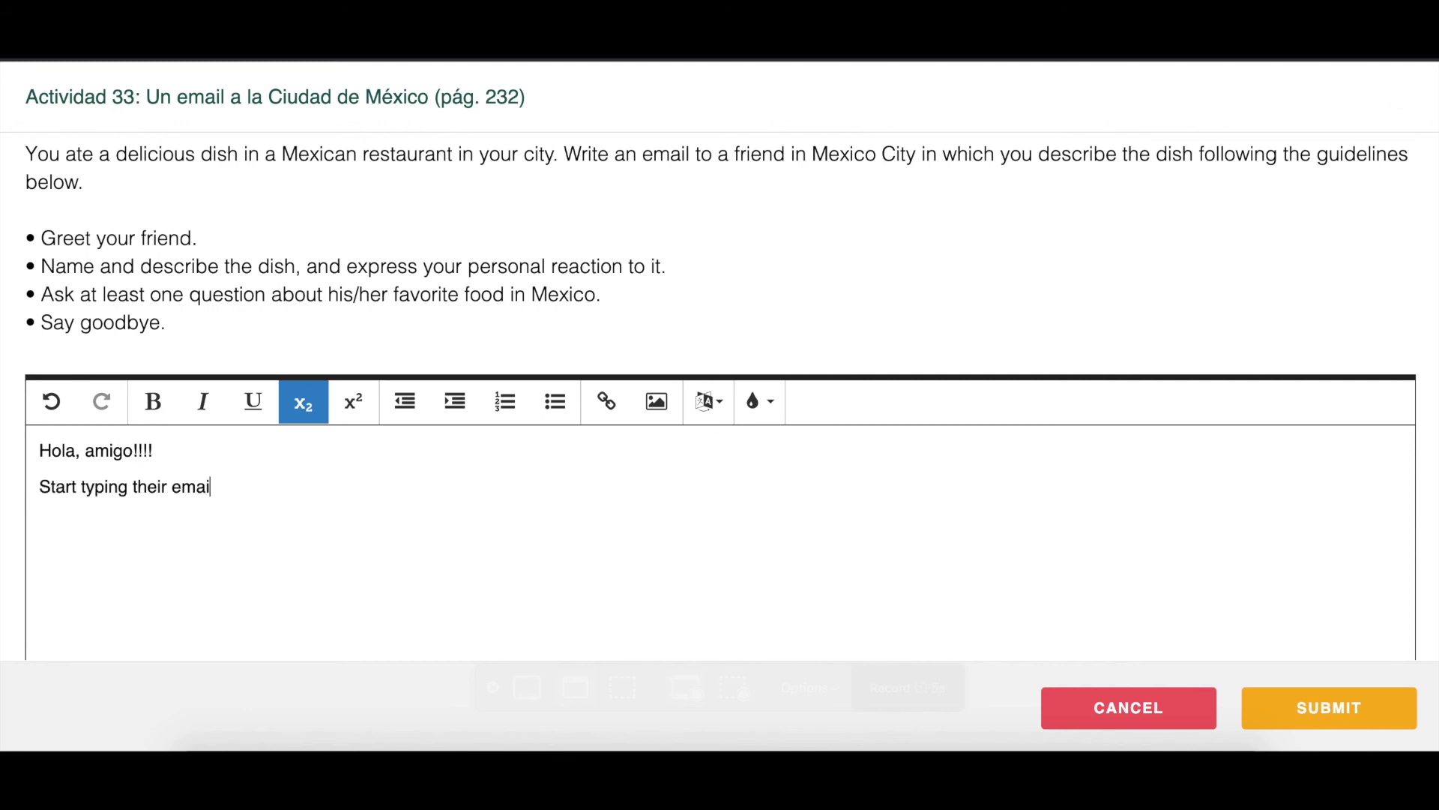
type("l response here.")
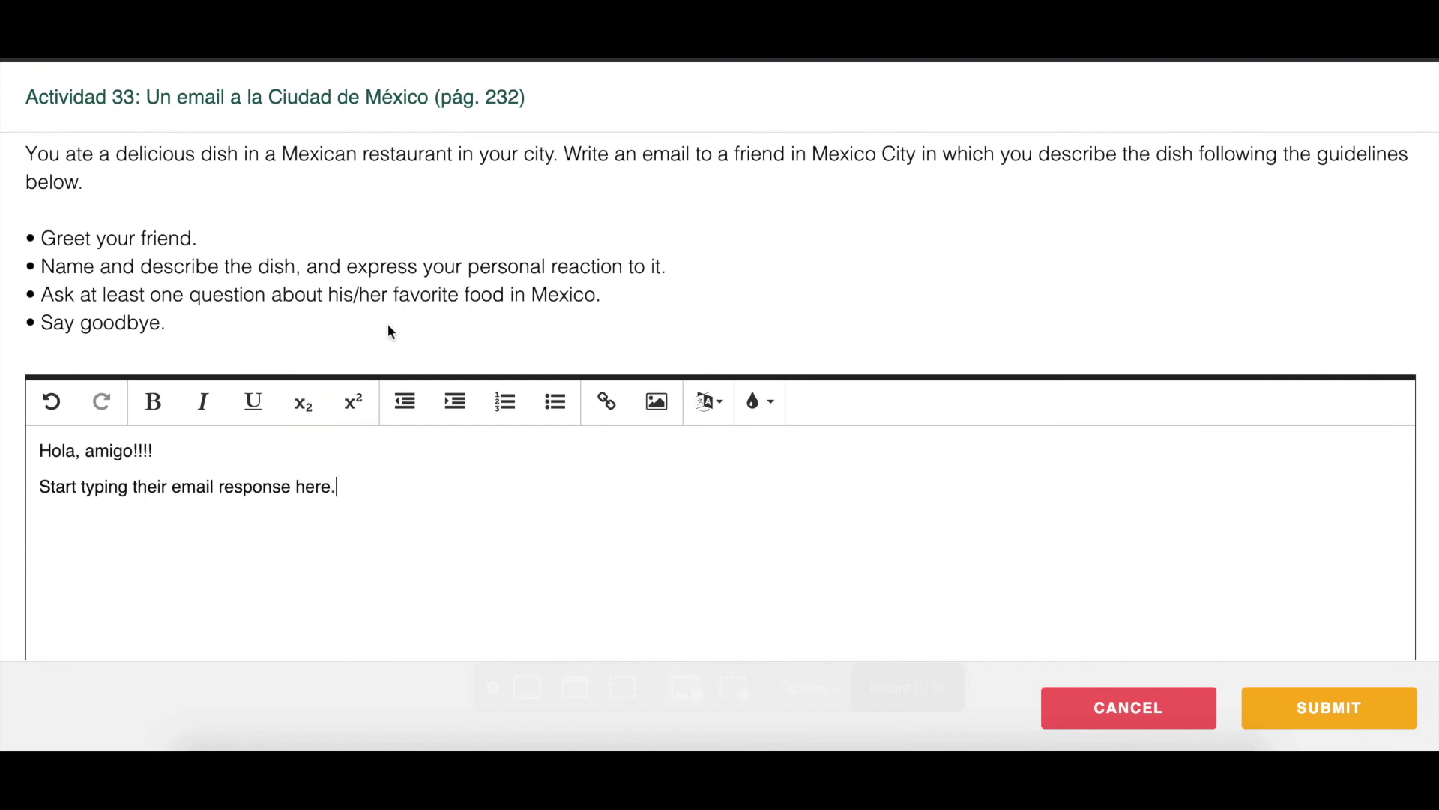
- Submit the Actividad 33 attempt for evaluation
scroll(803, 600, "down", 1)
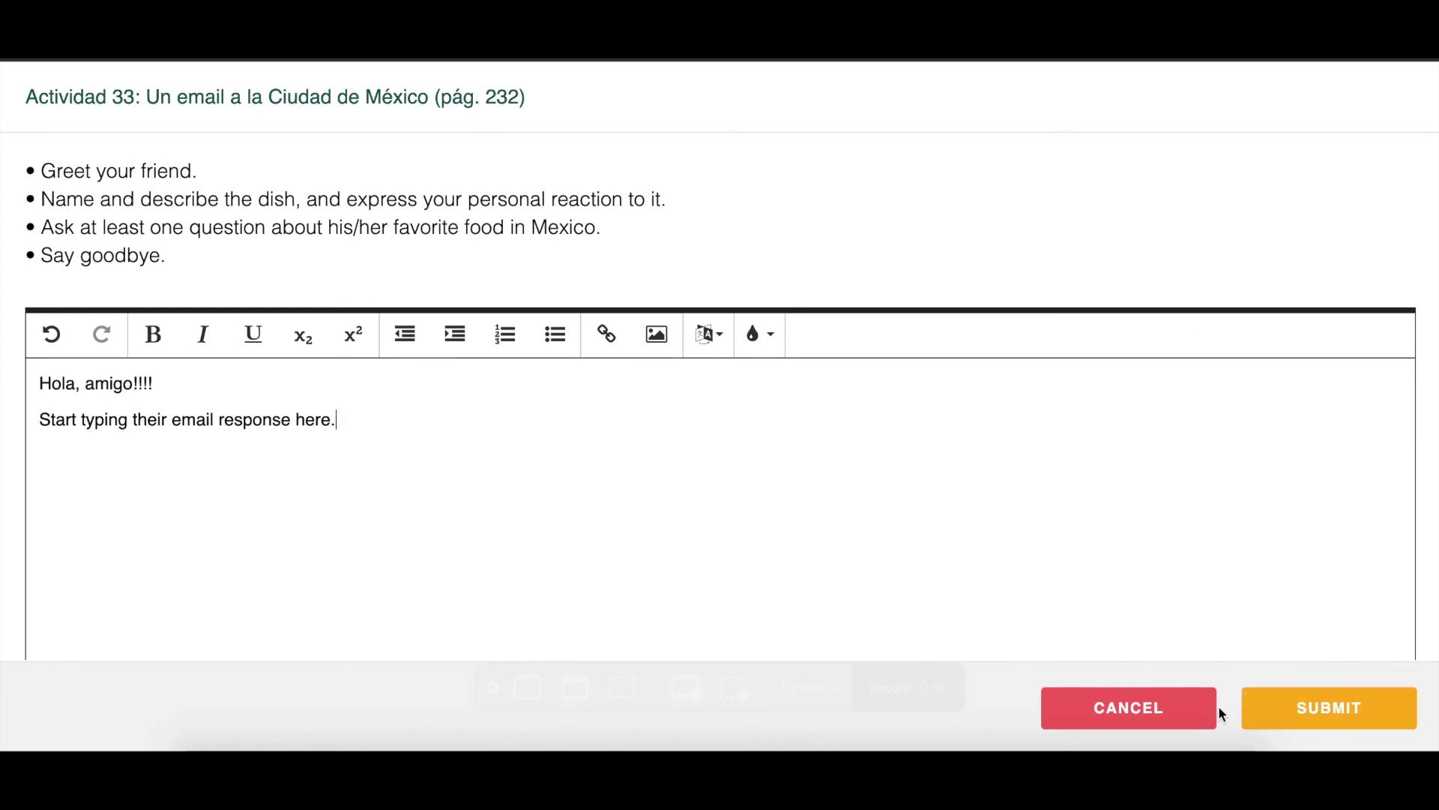
left_click(1278, 719)
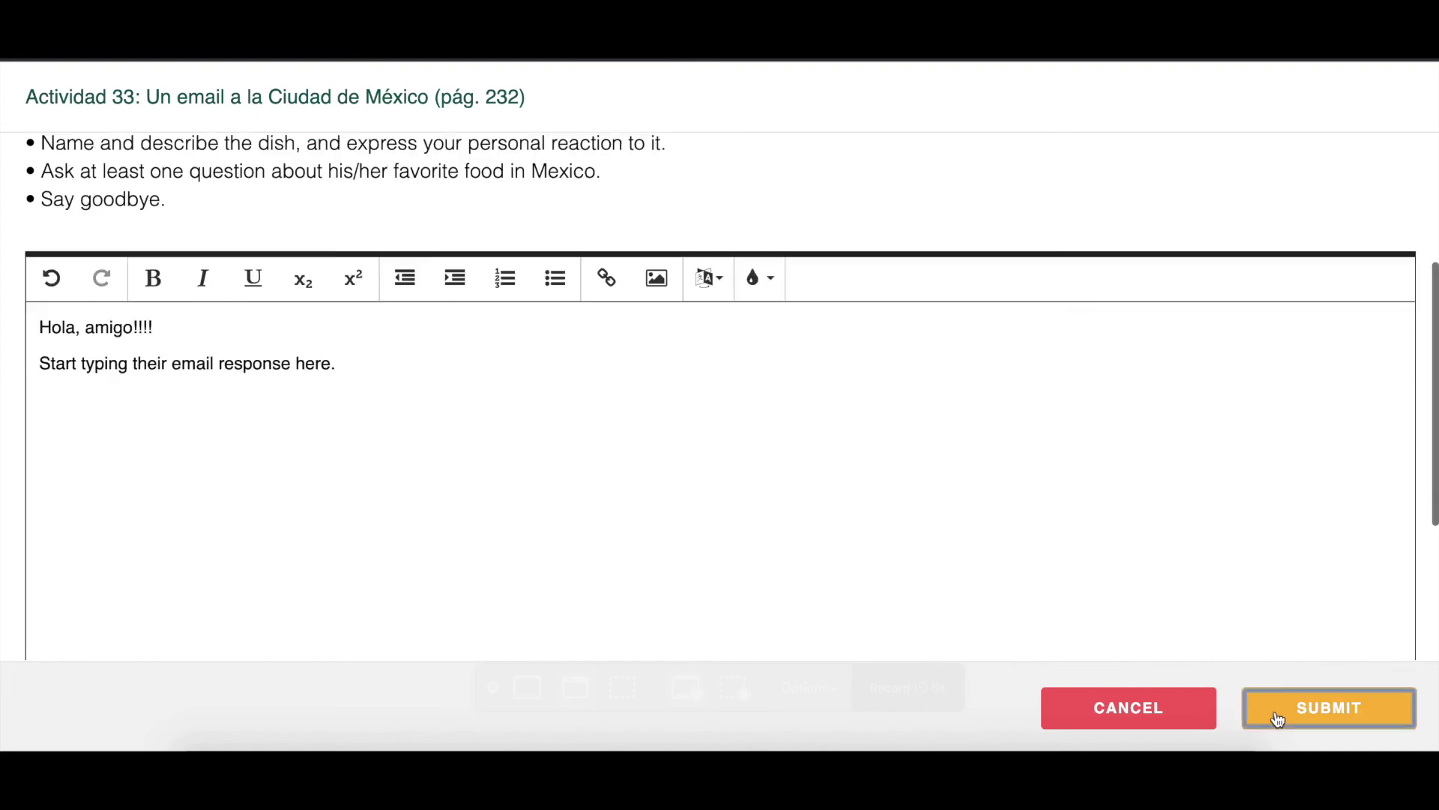
left_click(922, 122)
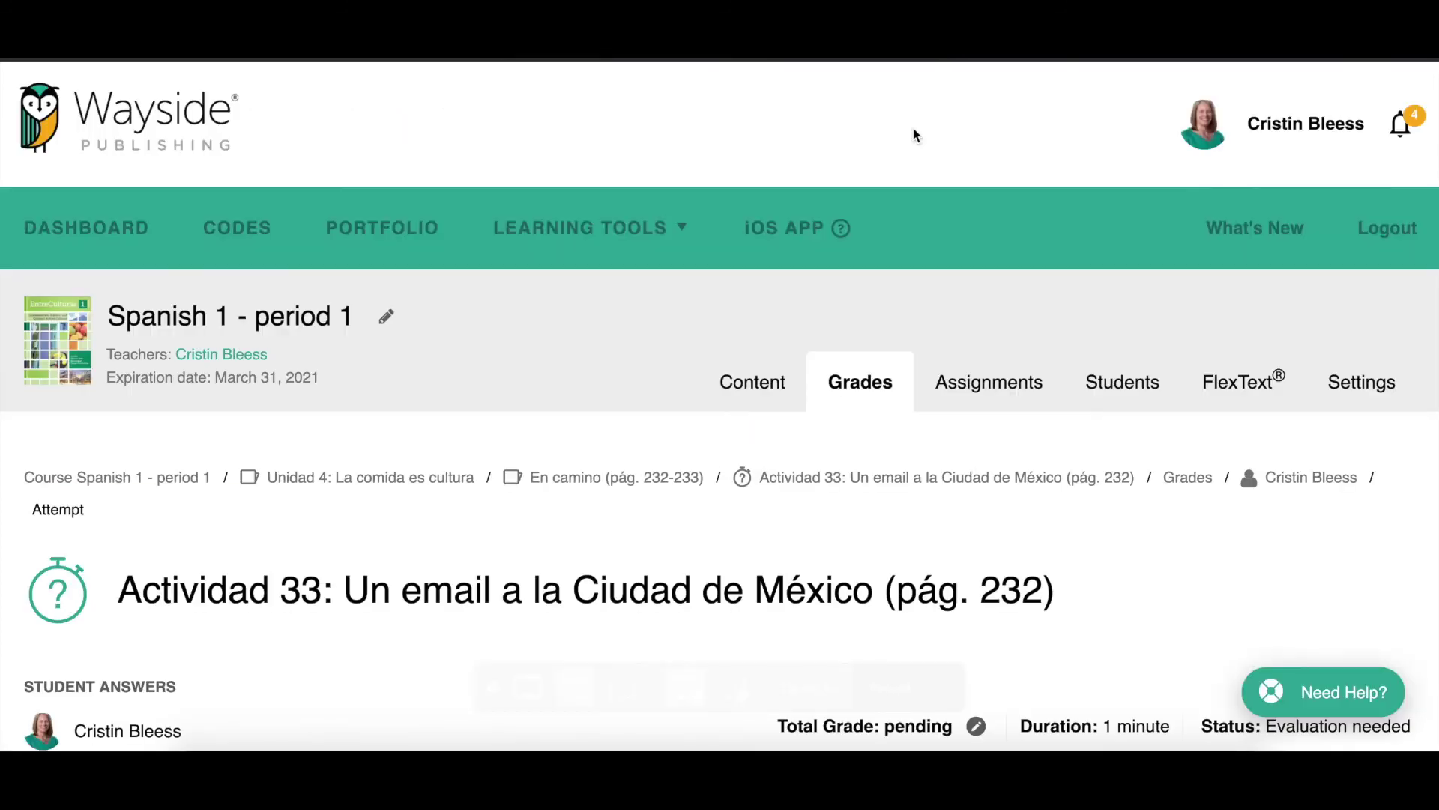
- Review the submitted attempt and expand Question 1 to show the written answer with its grading fields
scroll(440, 498, "down", 2)
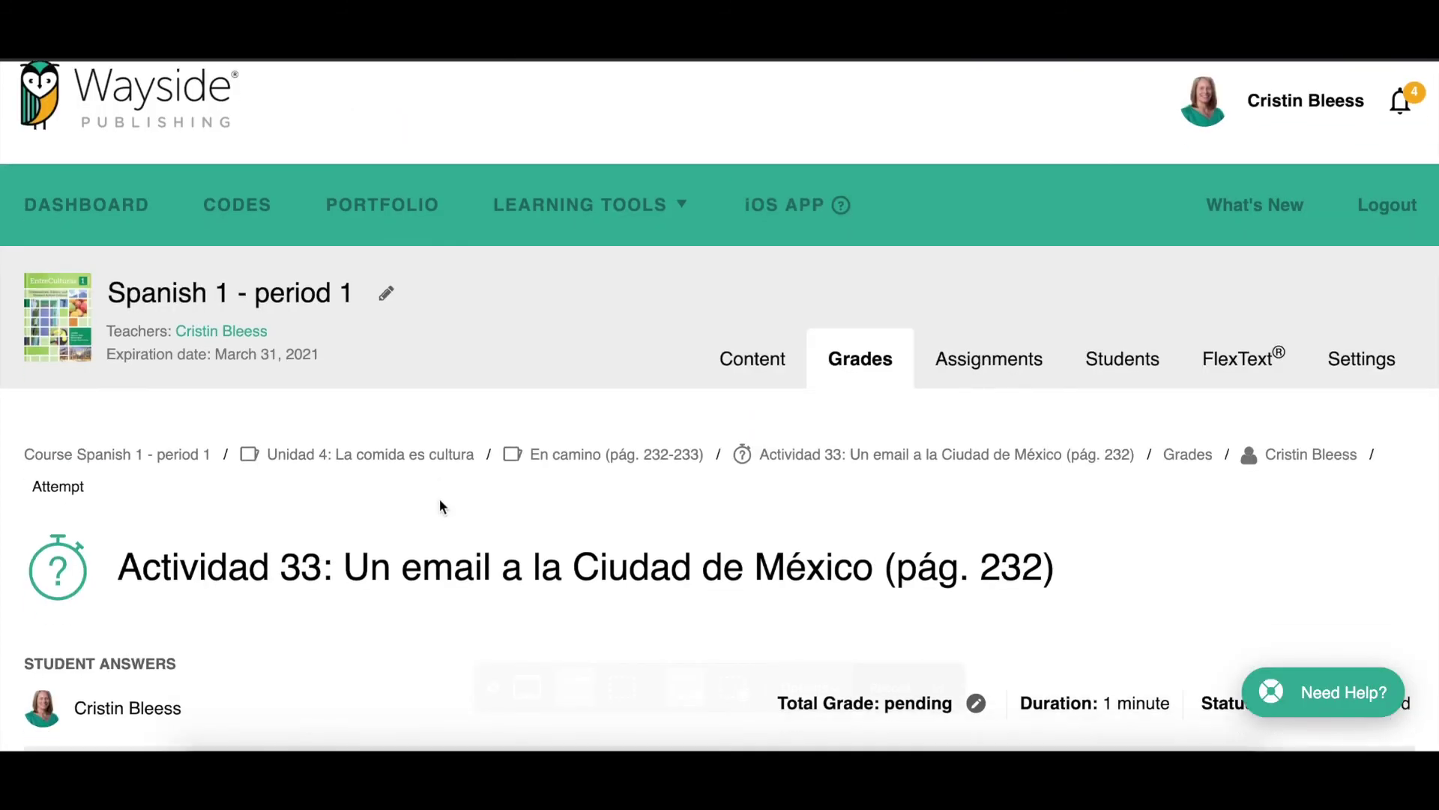
scroll(439, 498, "down", 5)
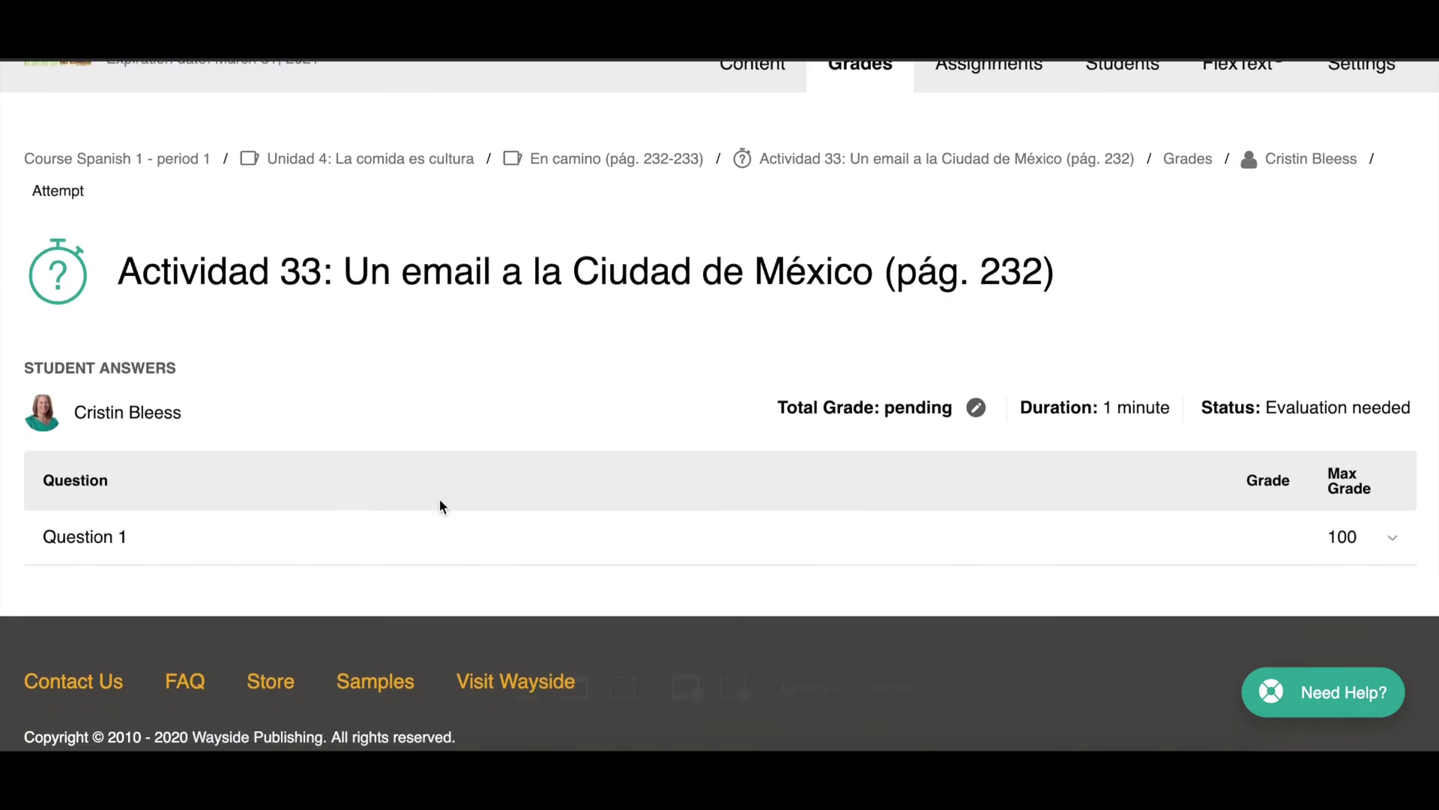
scroll(442, 508, "up", 6)
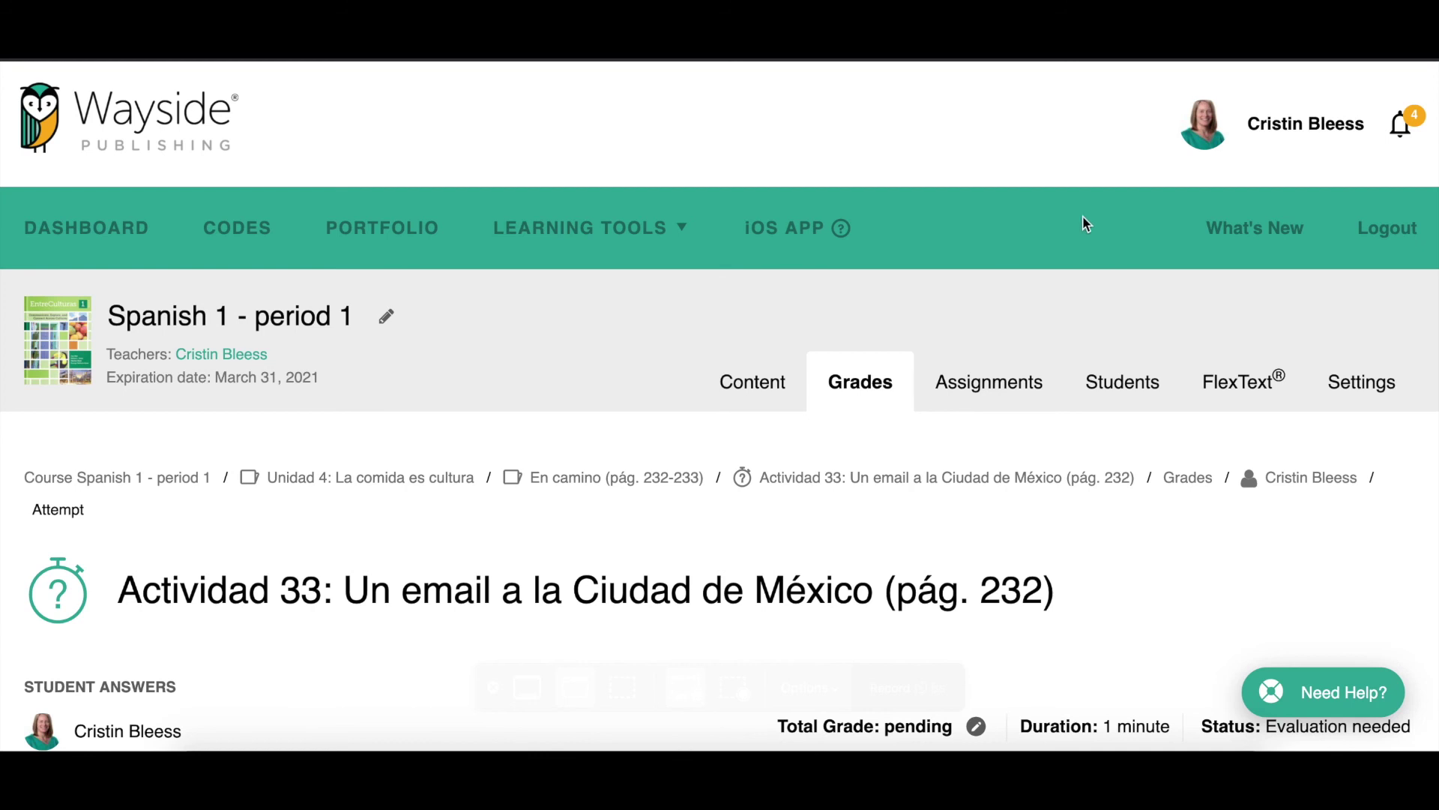
scroll(711, 246, "down", 5)
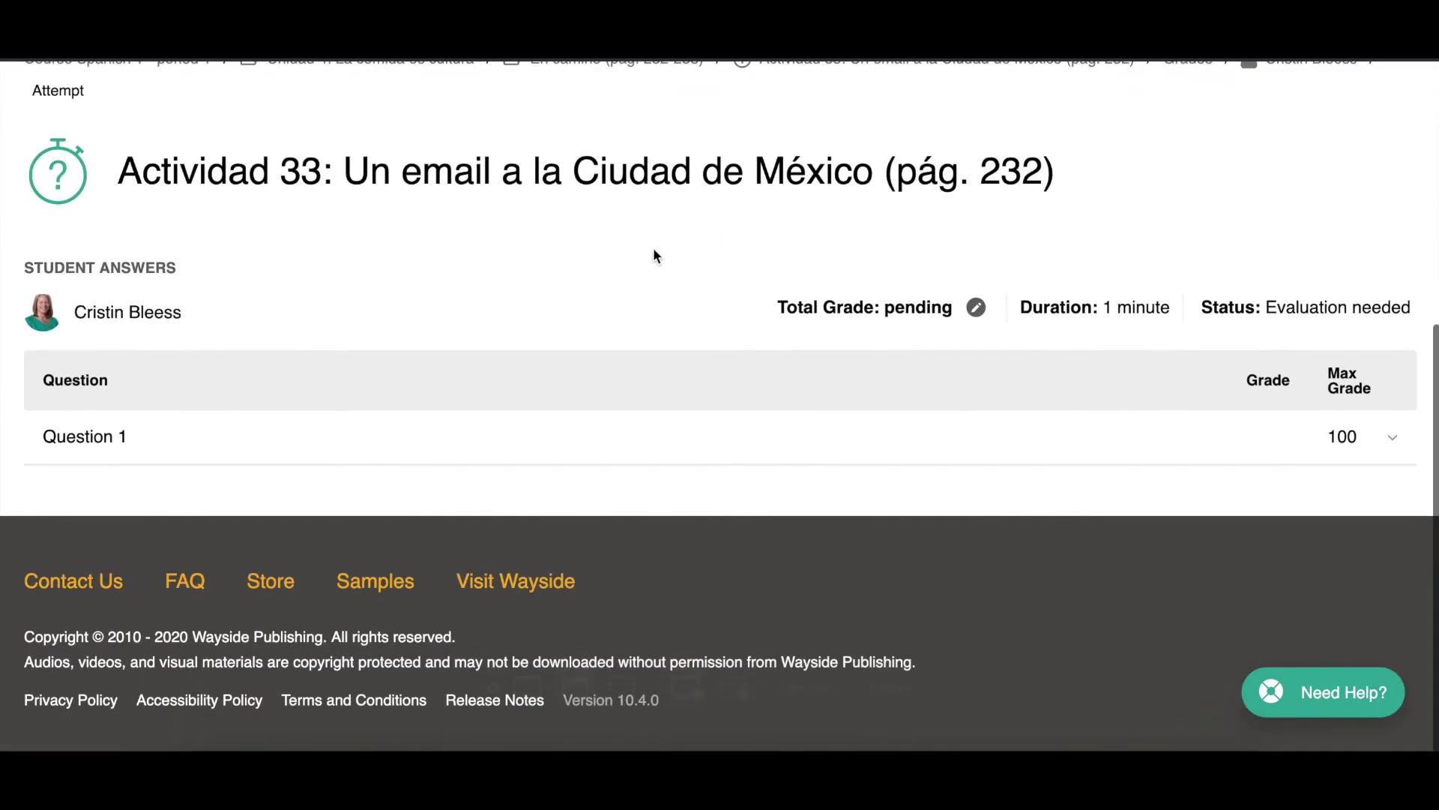
left_click(90, 440)
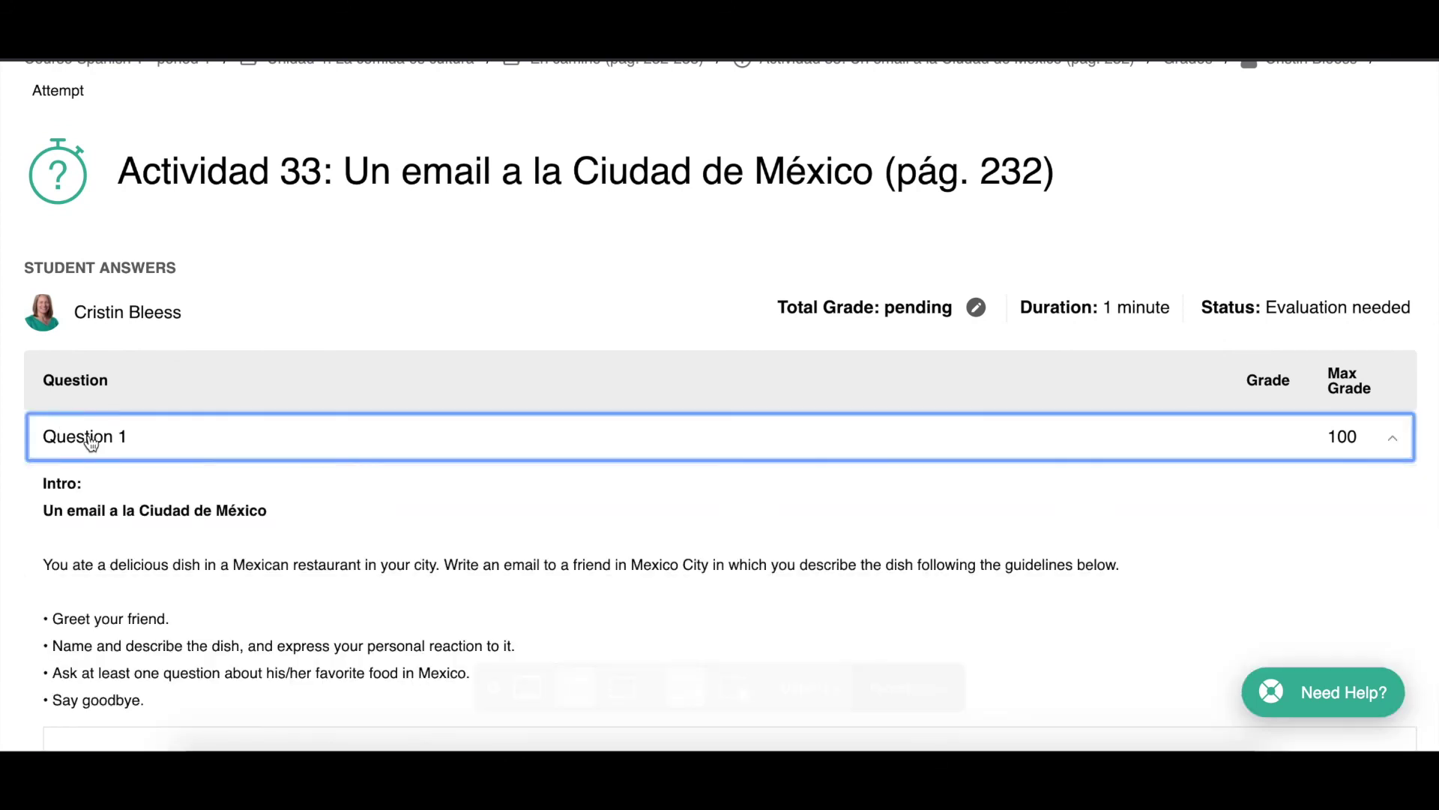
scroll(90, 442, "down", 4)
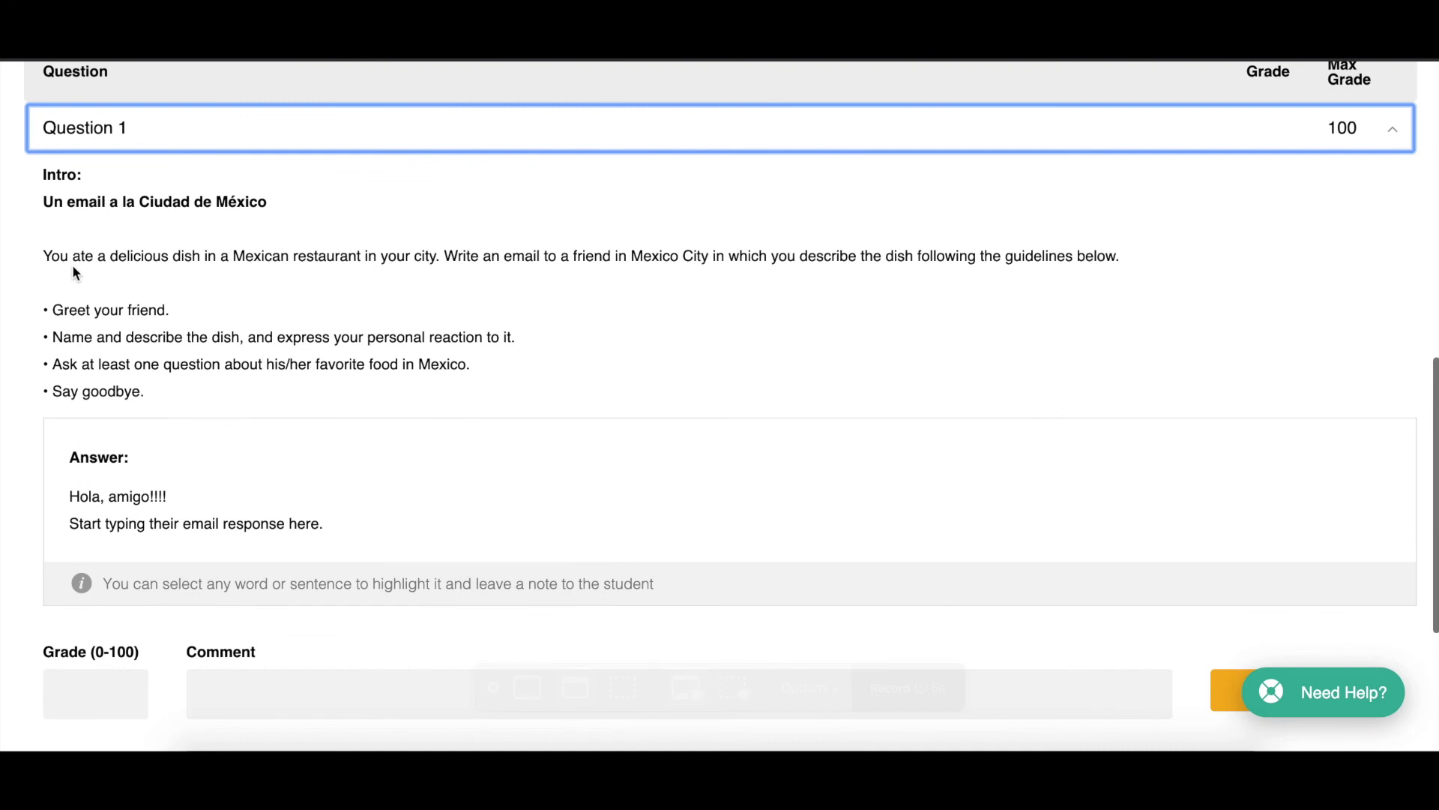
scroll(173, 307, "down", 1)
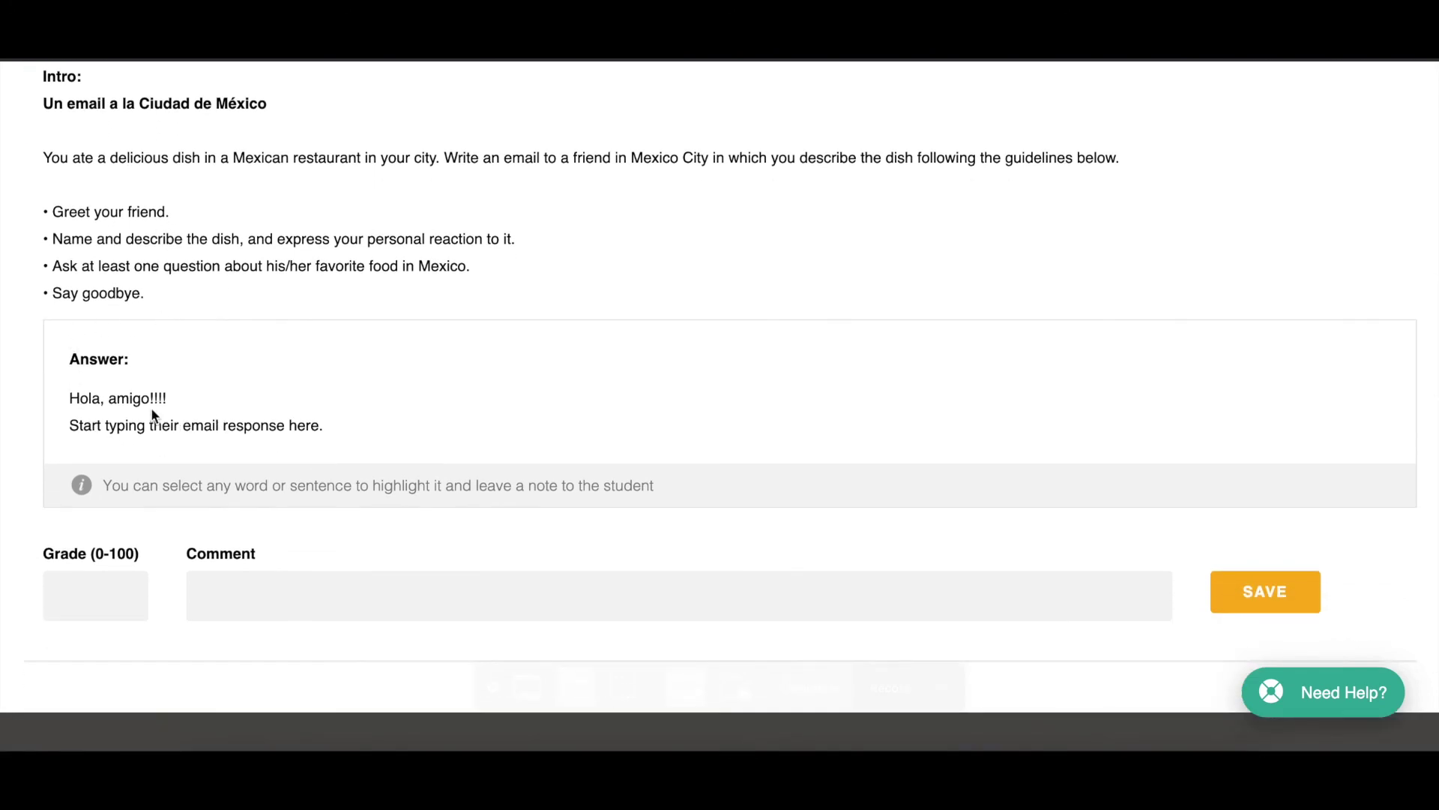
- Highlight the word "Hola" in the answer in green and save the note "Feedback" on it
left_click_drag(69, 398, 100, 398)
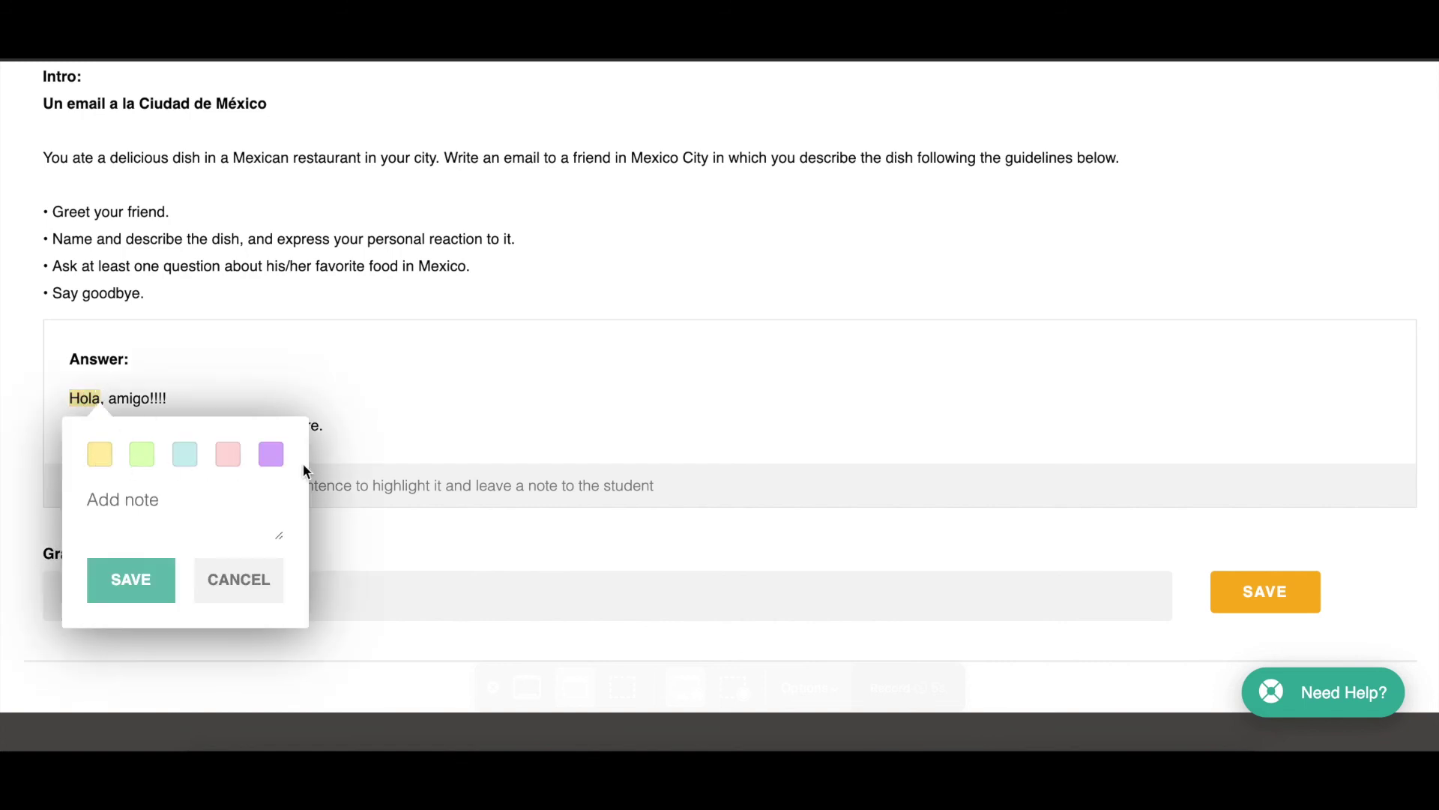
left_click(142, 453)
left_click(142, 498)
type("Feedback")
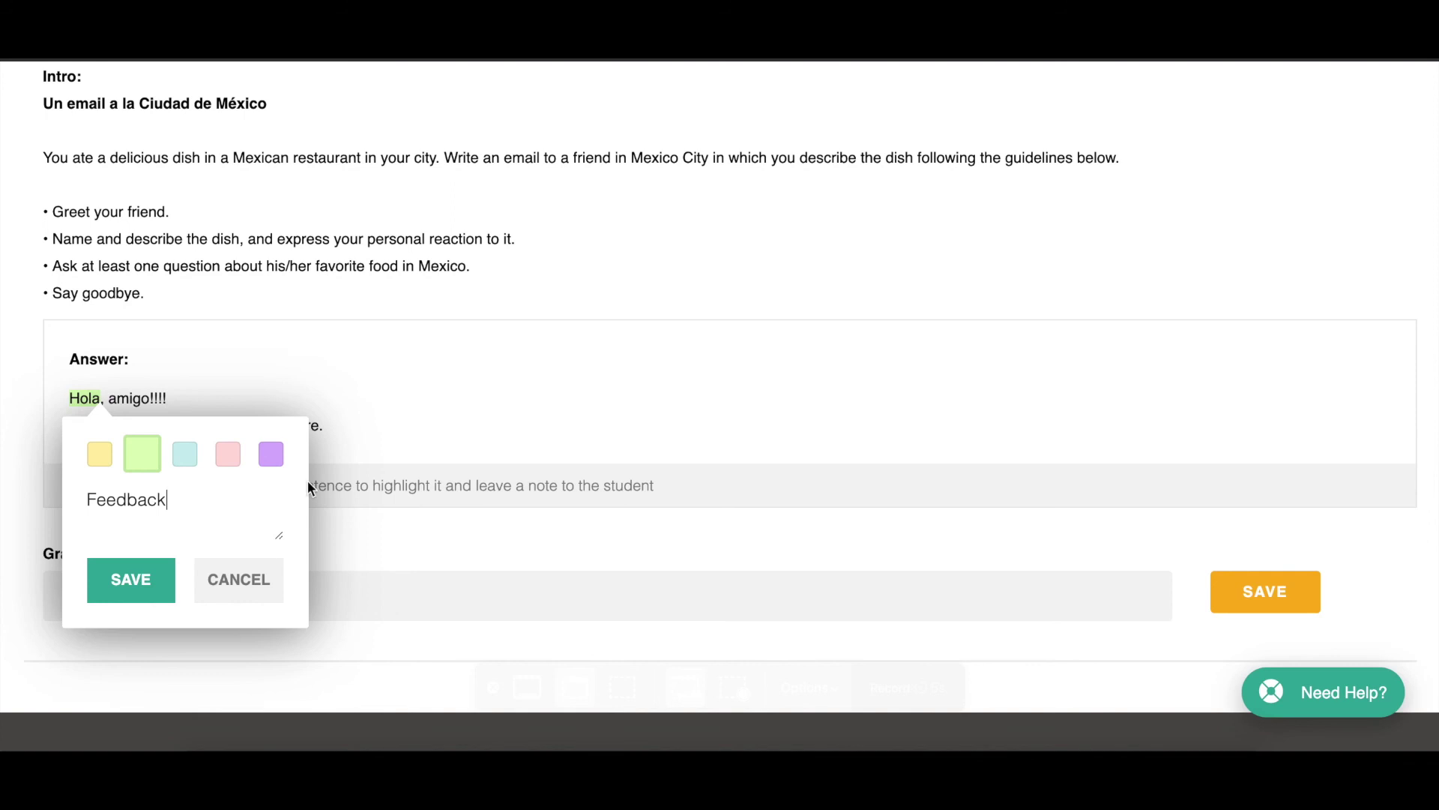
left_click(132, 579)
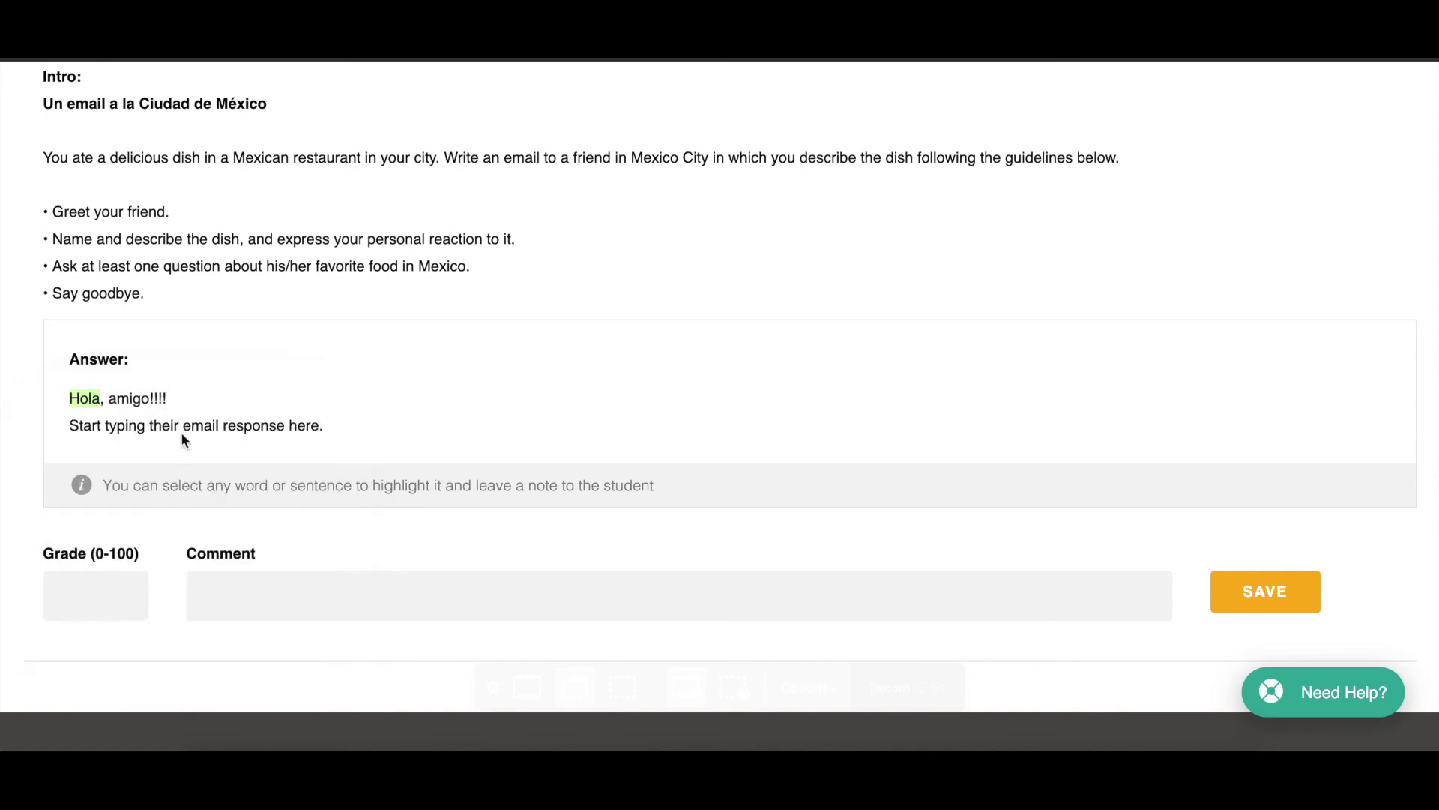
- Highlight "email response" in the answer in yellow and save the note "More feedback" on it
left_click_drag(182, 425, 284, 425)
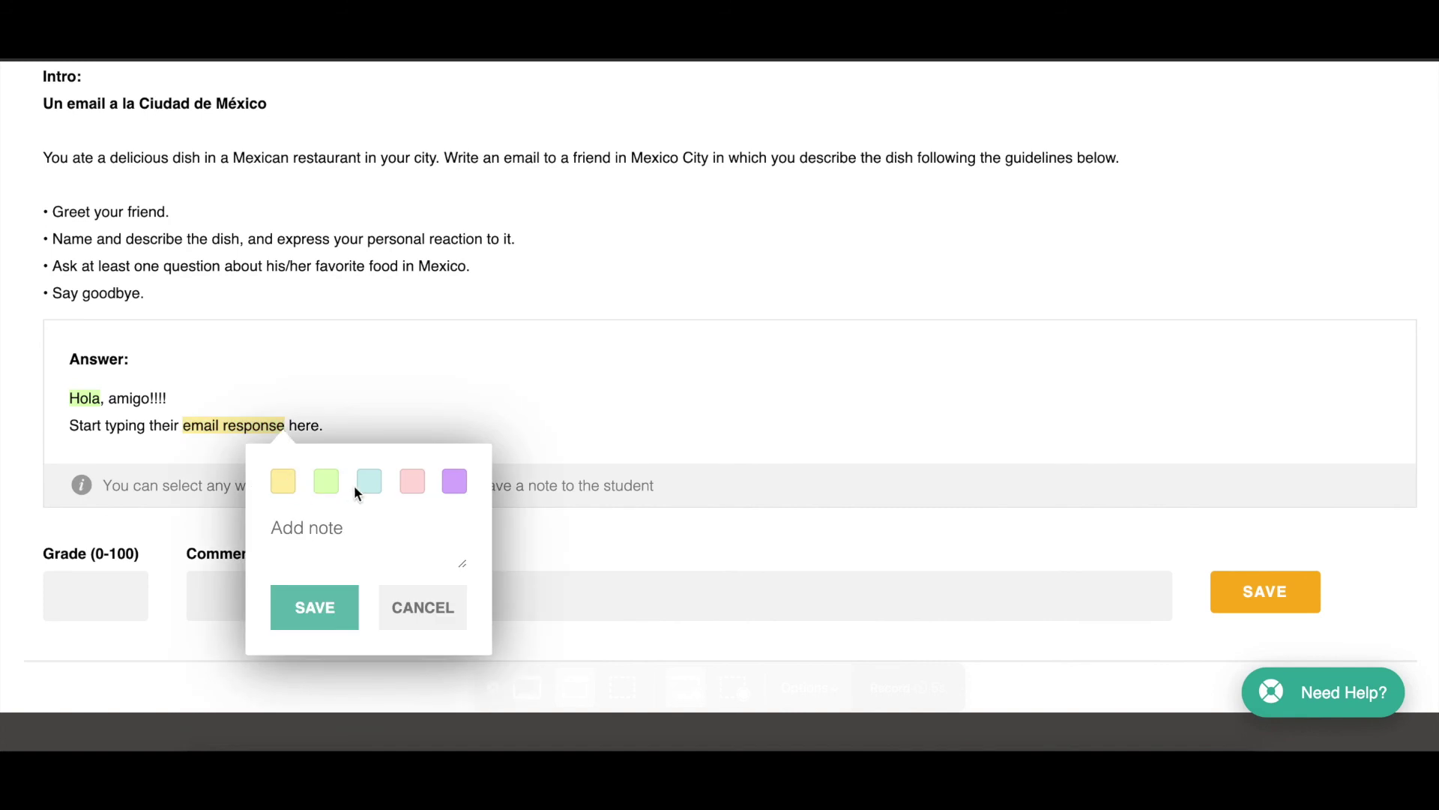
left_click(283, 481)
left_click(299, 531)
type("More feedback")
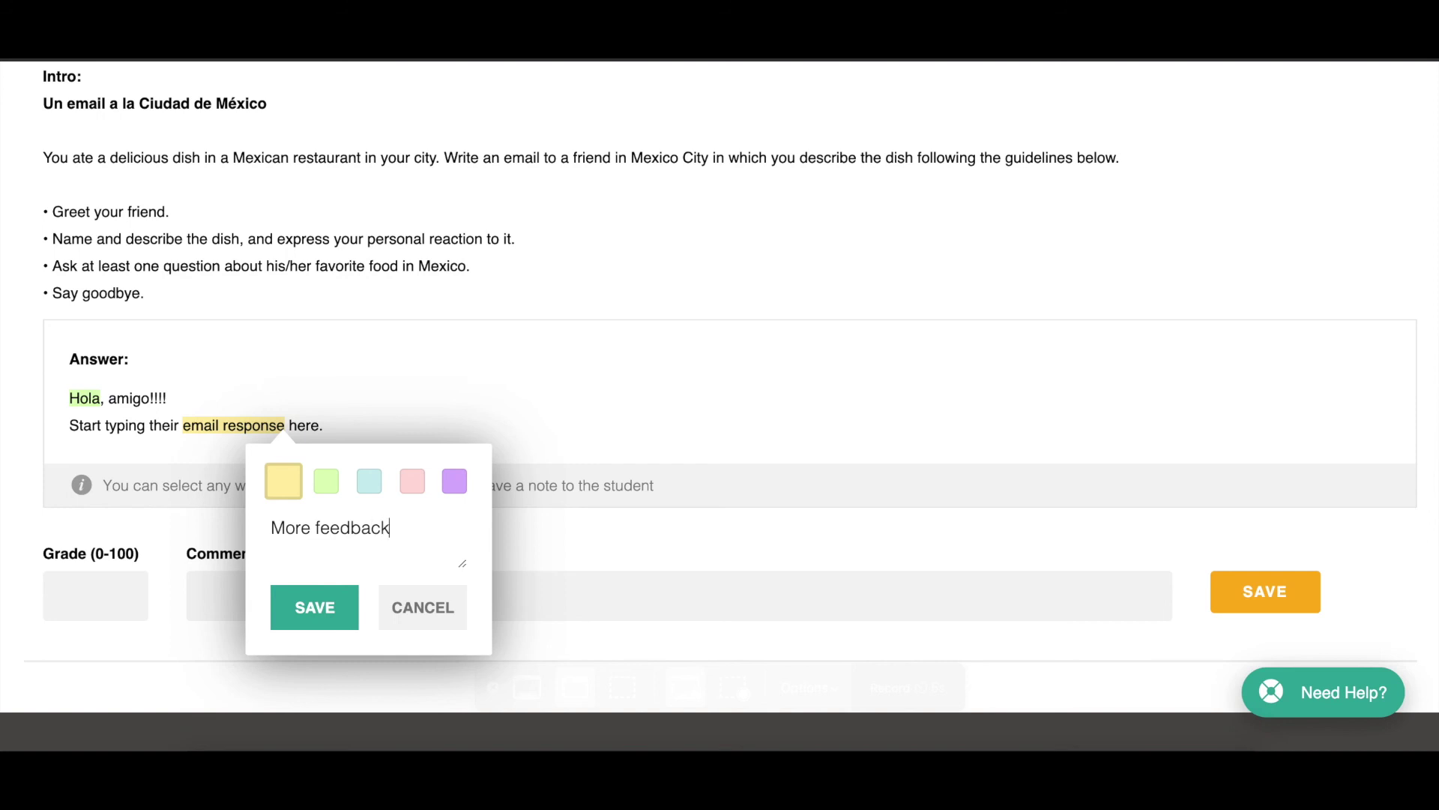
left_click(287, 617)
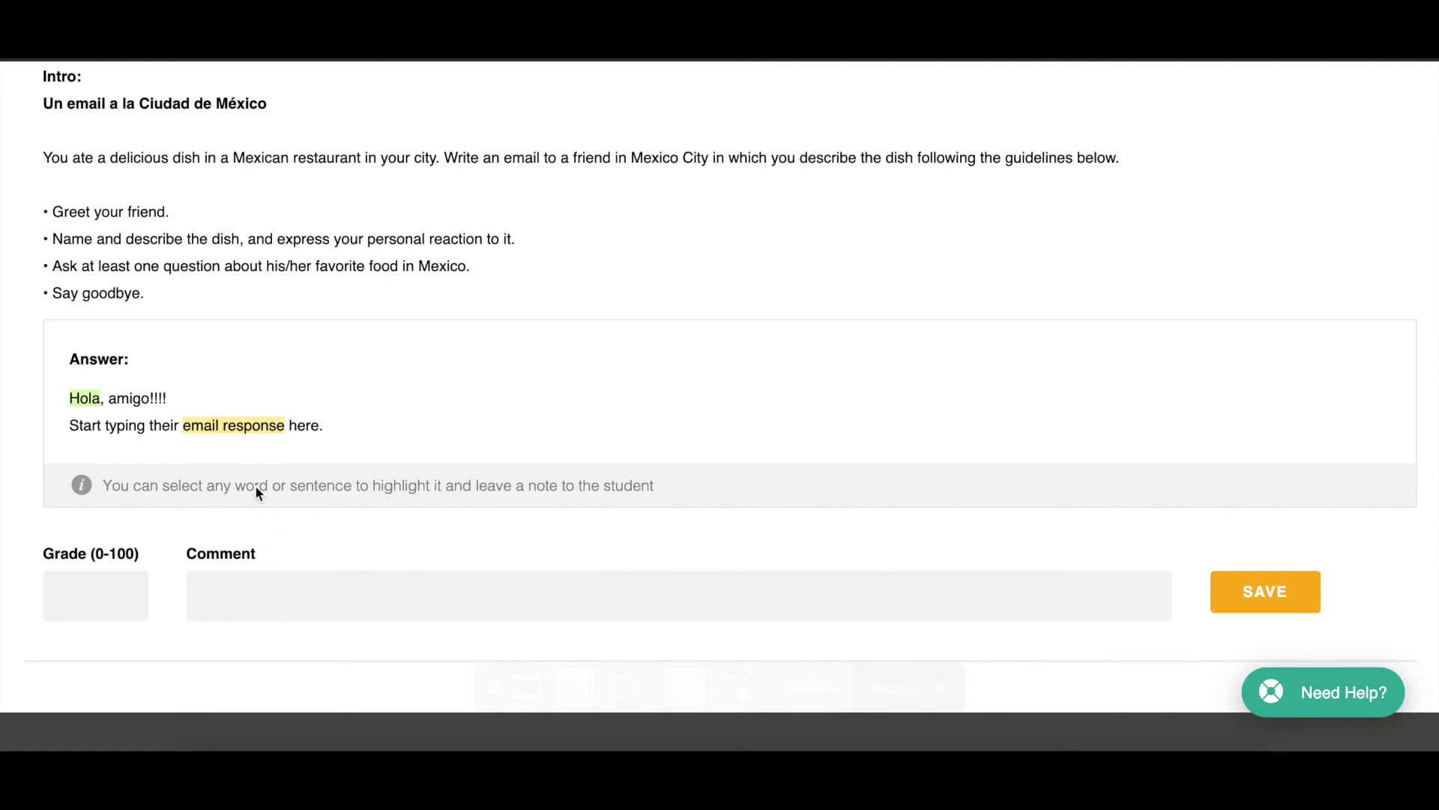
- Highlight the word "typing" in the answer in purple and save it with a single period as the note
left_click(117, 425)
left_click_drag(117, 425, 147, 425)
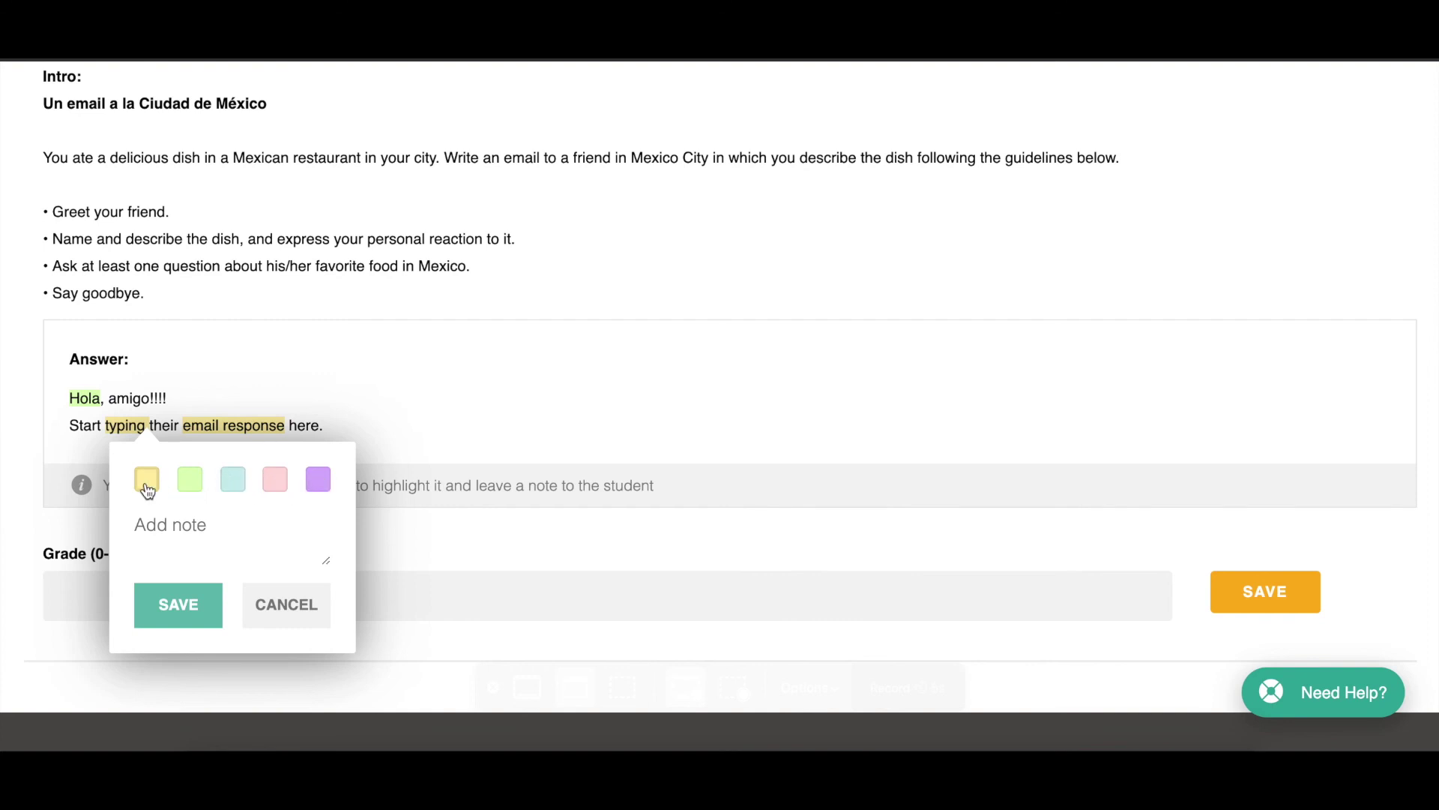
left_click(323, 486)
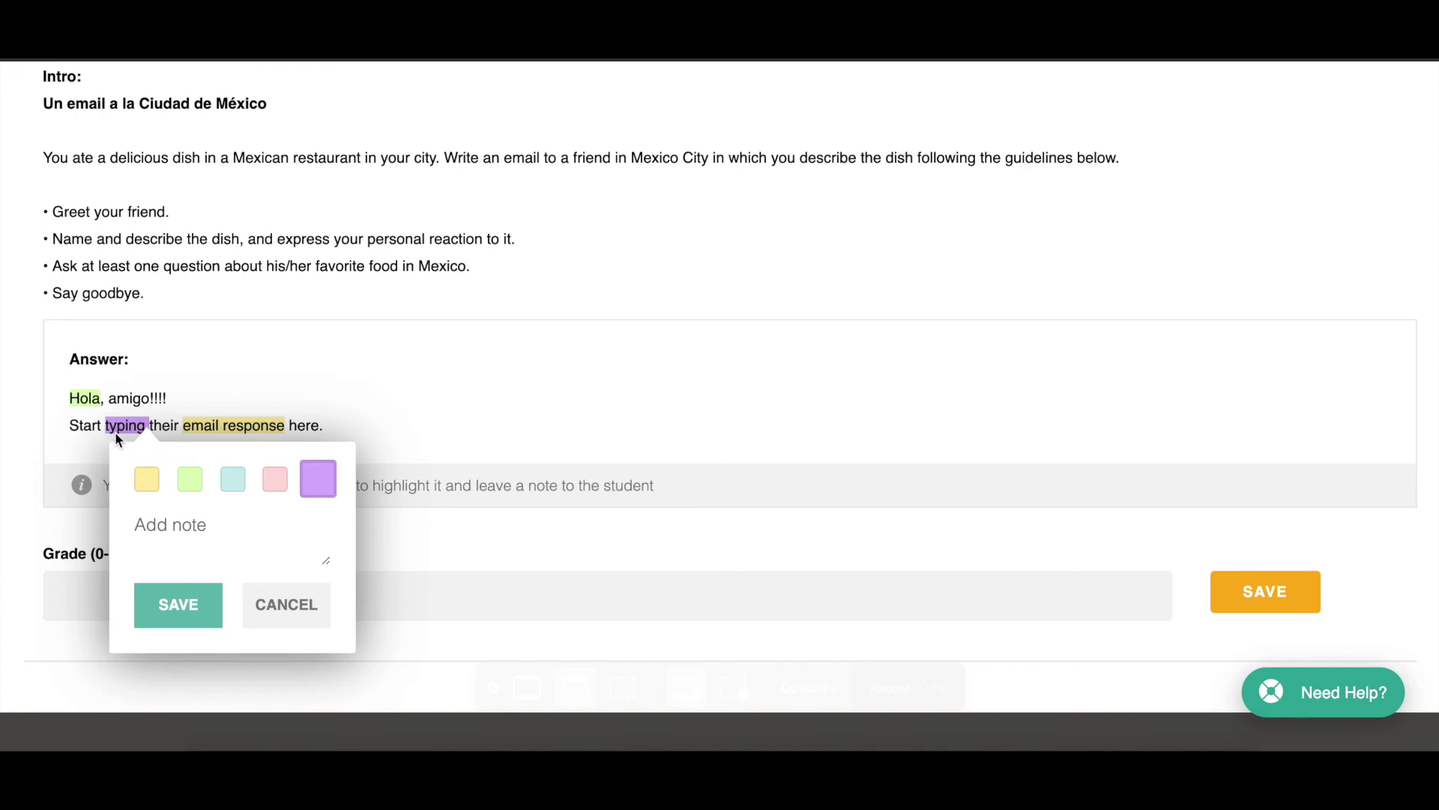
left_click(189, 526)
type(".")
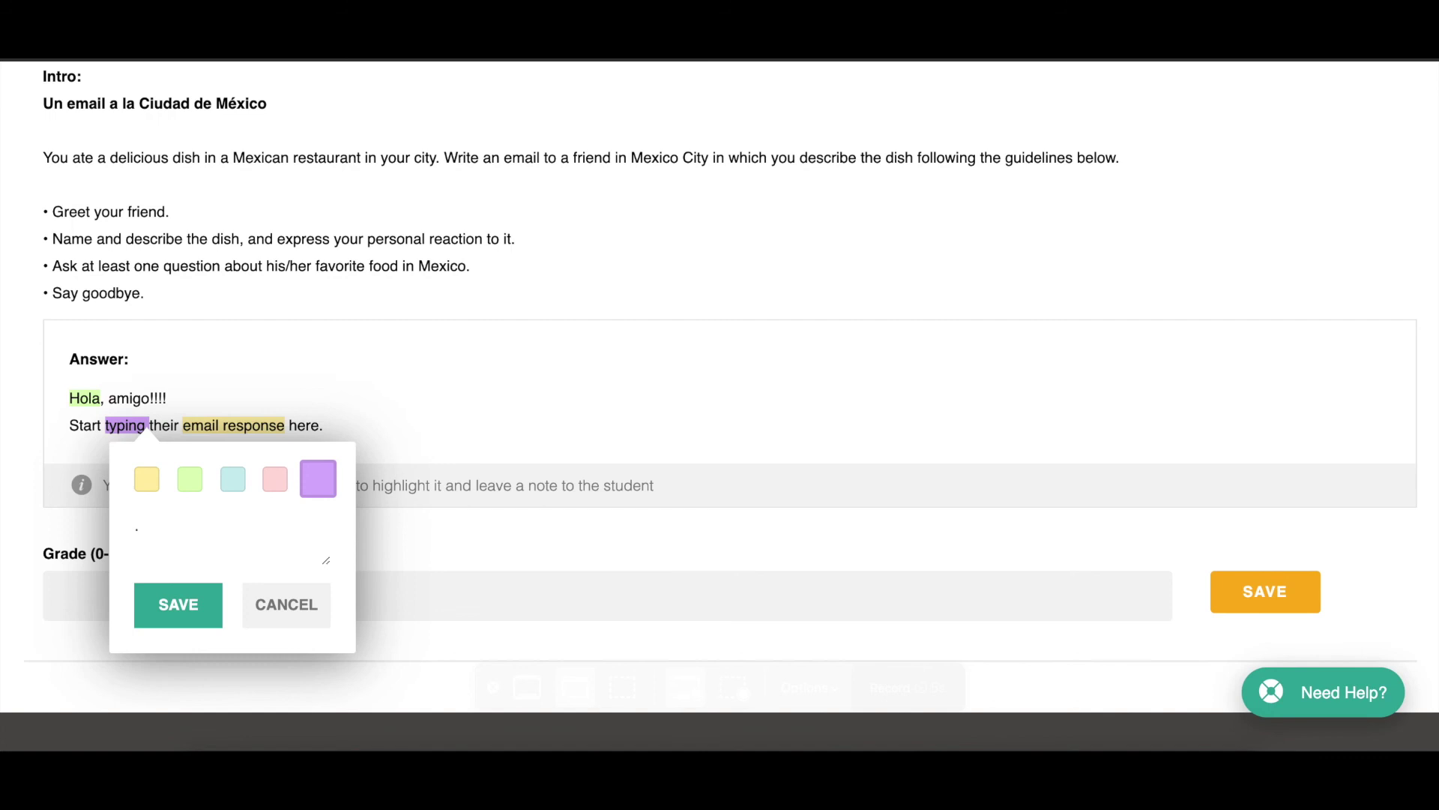
left_click(180, 600)
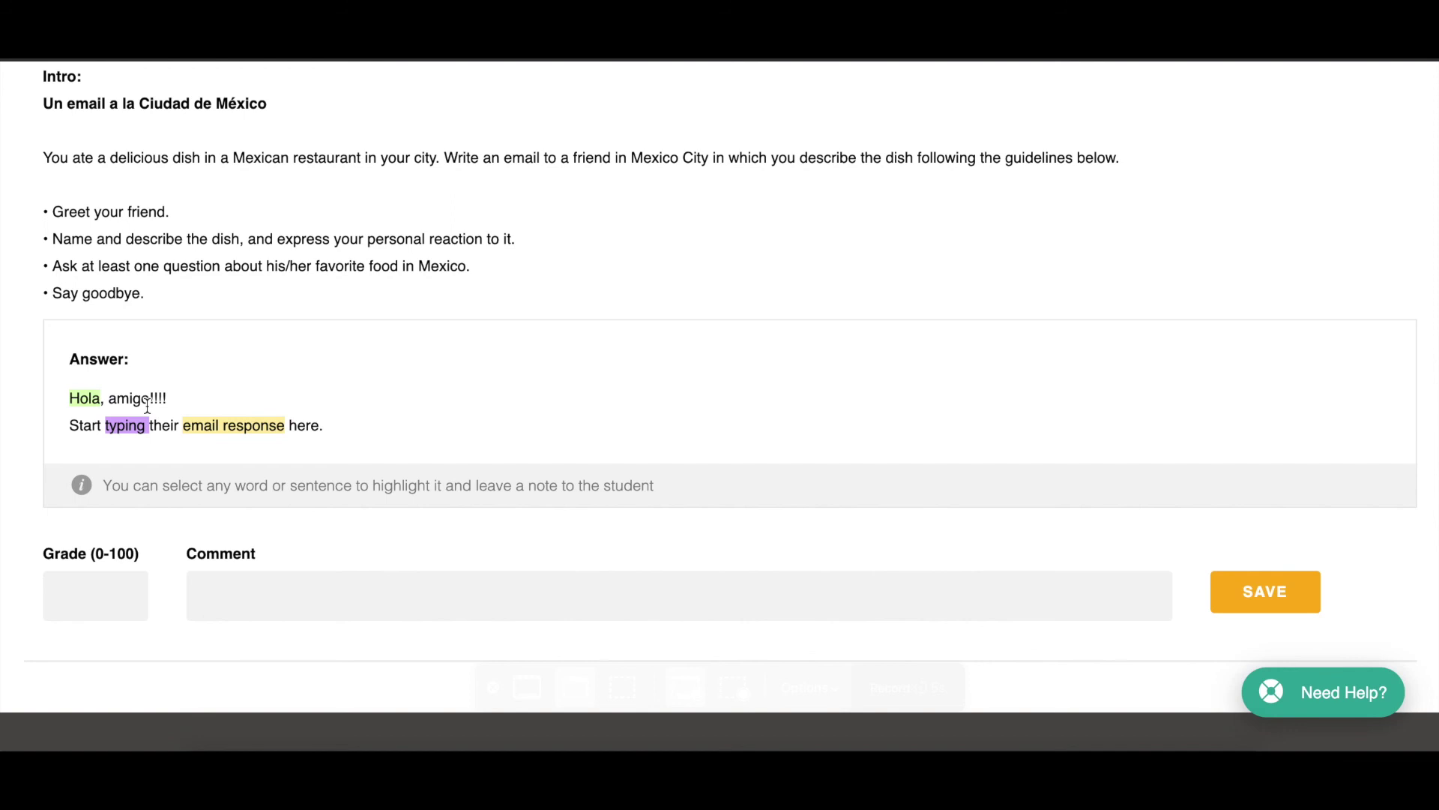
- Grade Question 1 with 85, add the comment "Global comment", and save the evaluation
left_click(73, 597)
type("85")
left_click(239, 600)
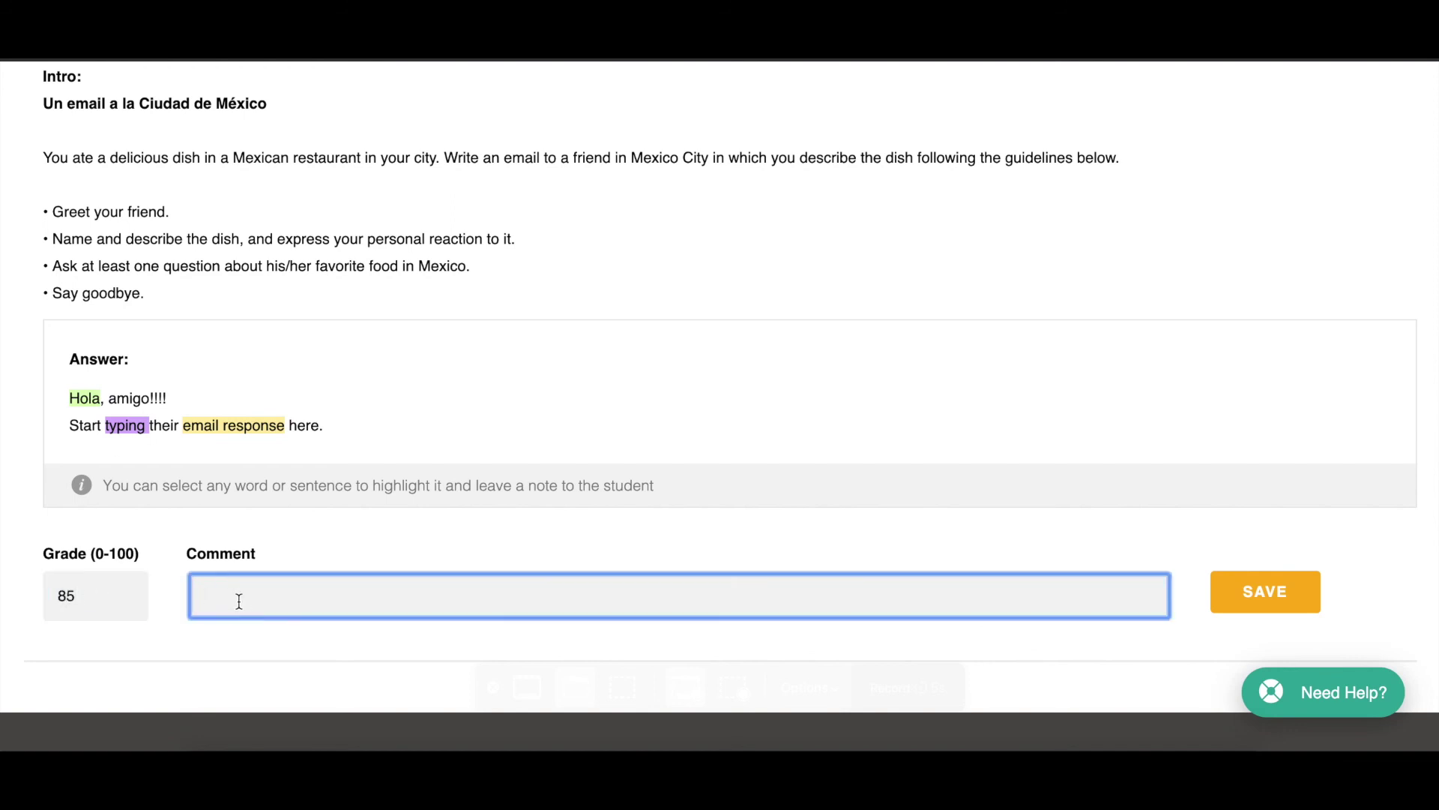
type("Global comment")
left_click(1237, 590)
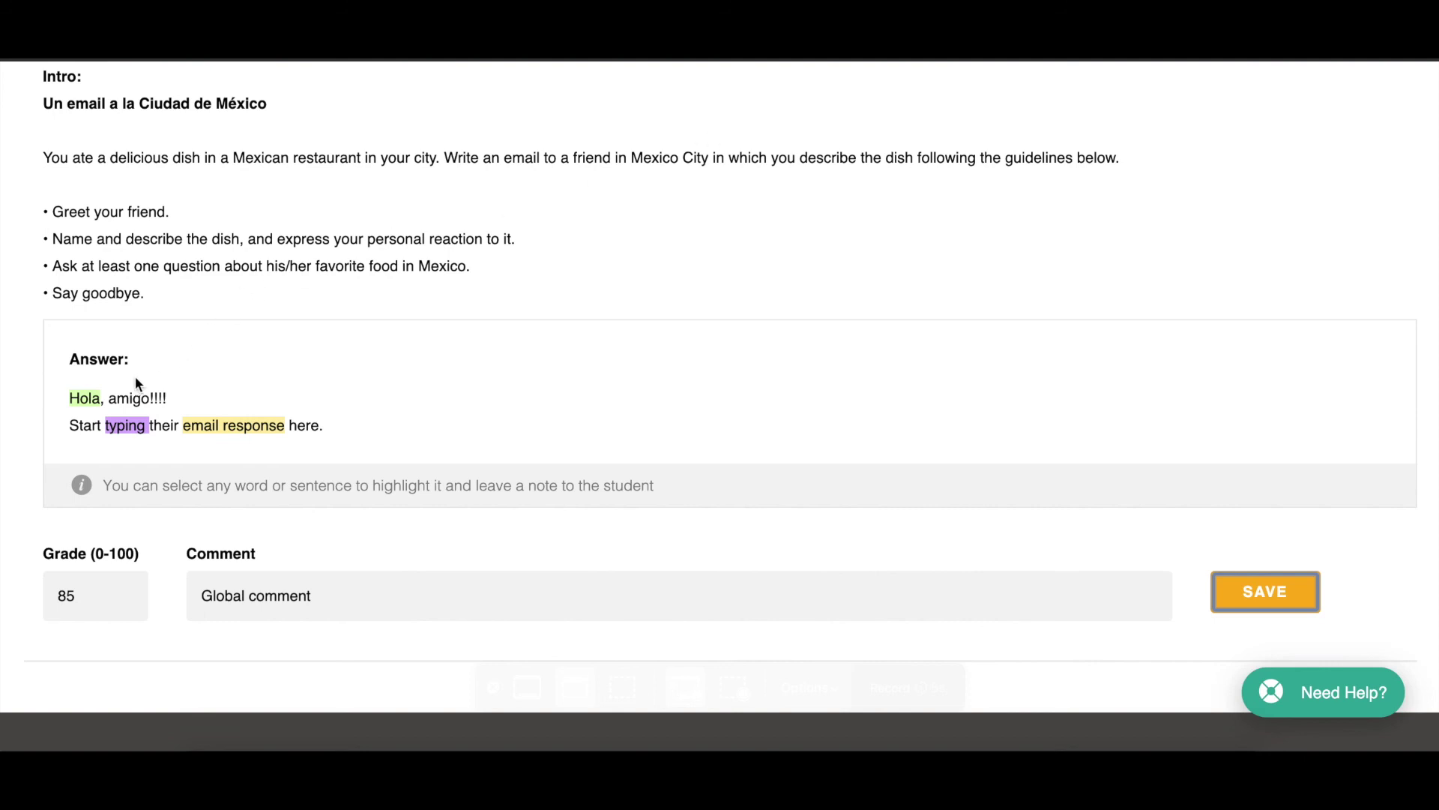
- Check the saved notes on the "Hola" and "email response" highlights, and close them without changes
left_click(73, 400)
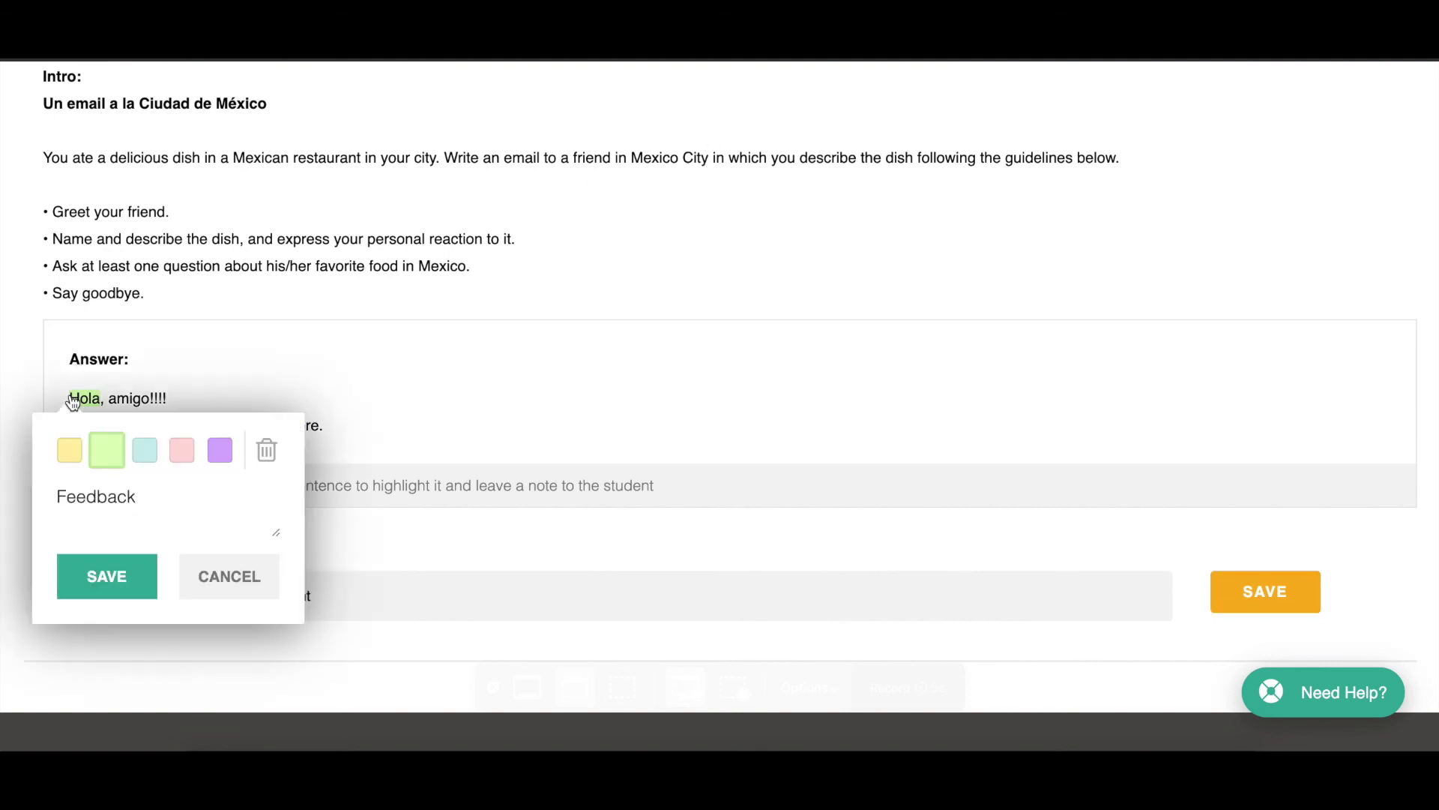
left_click(221, 397)
left_click(226, 437)
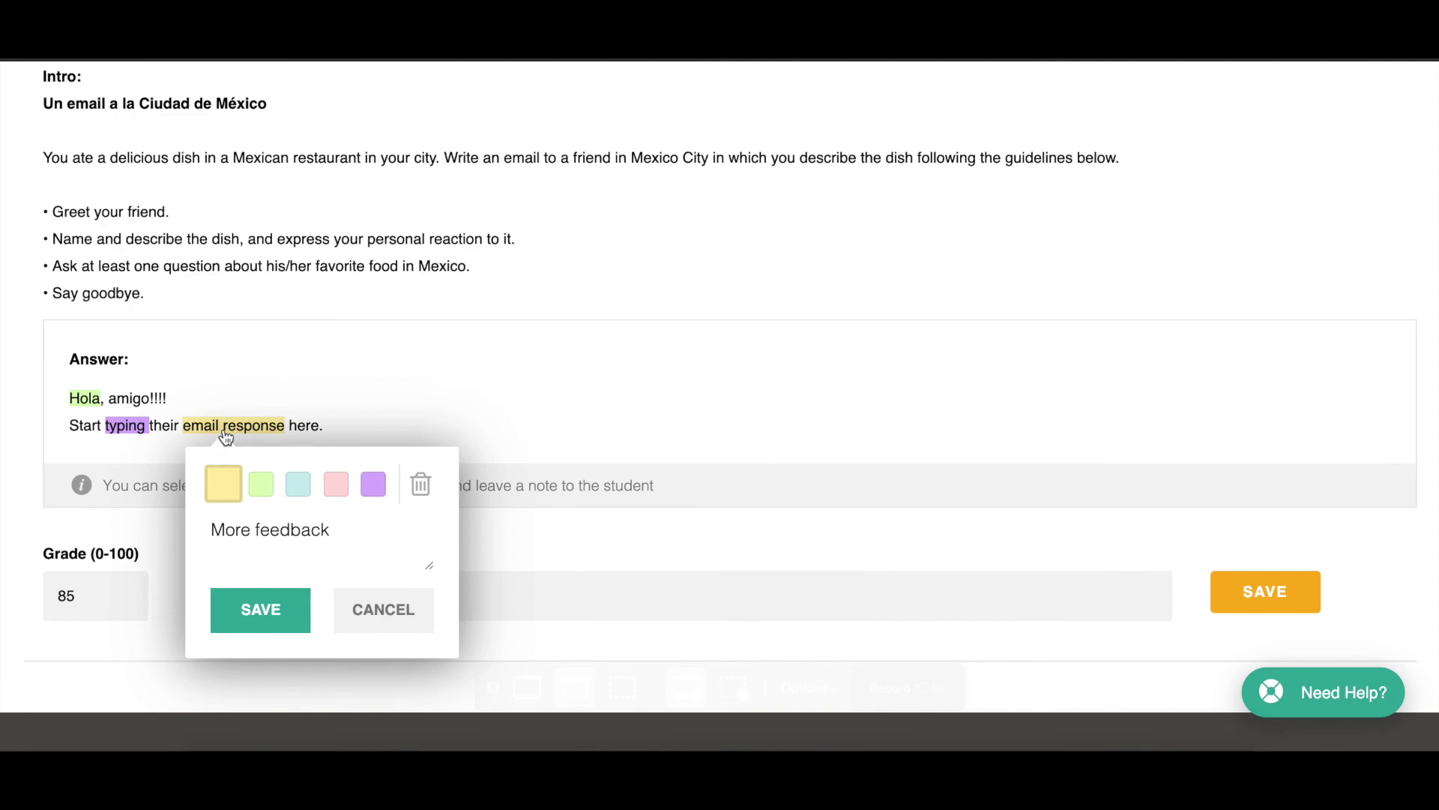
left_click(482, 308)
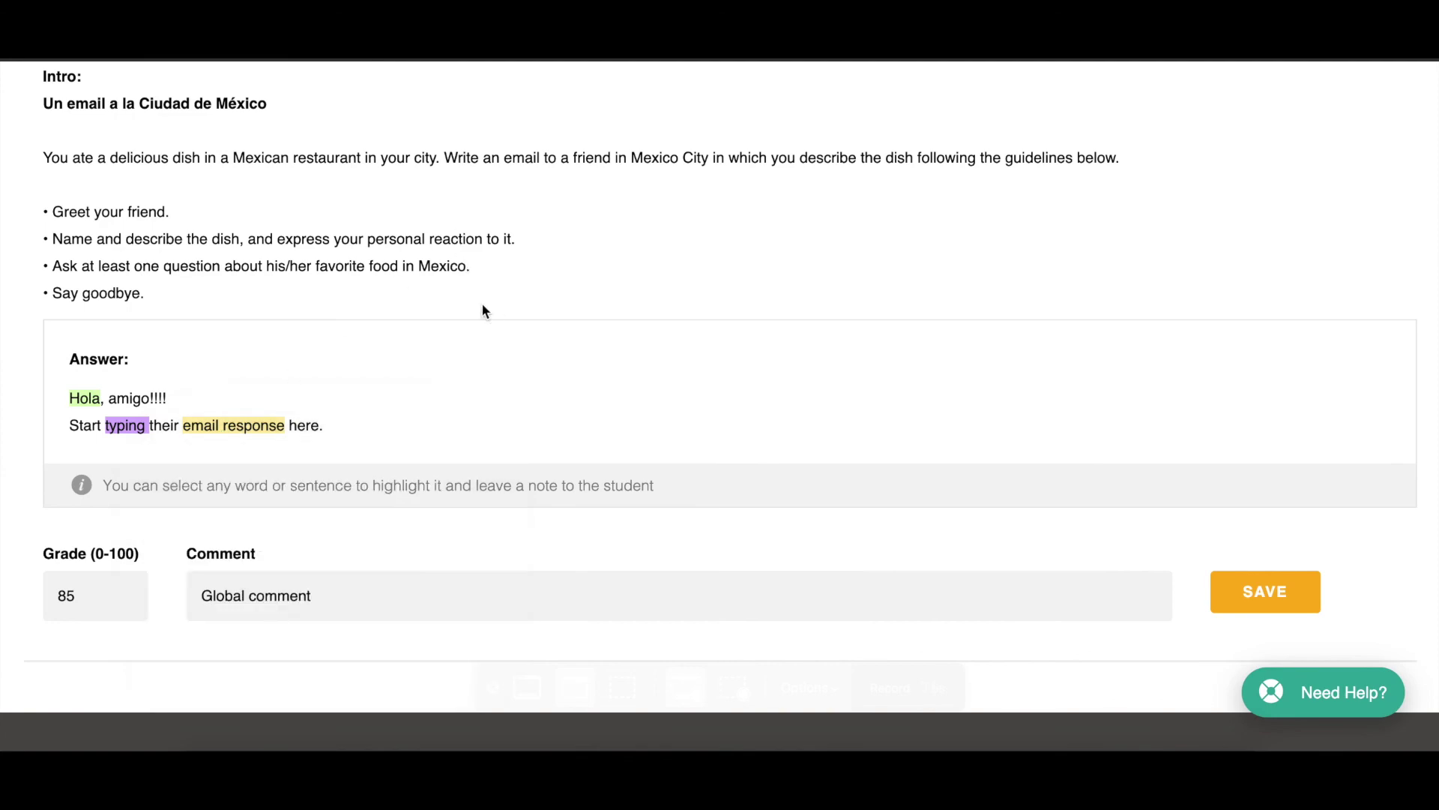
- Check the attempt's total grade, return to the course's assignments list, and look through its entries
scroll(482, 308, "up", 6)
scroll(483, 310, "up", 1)
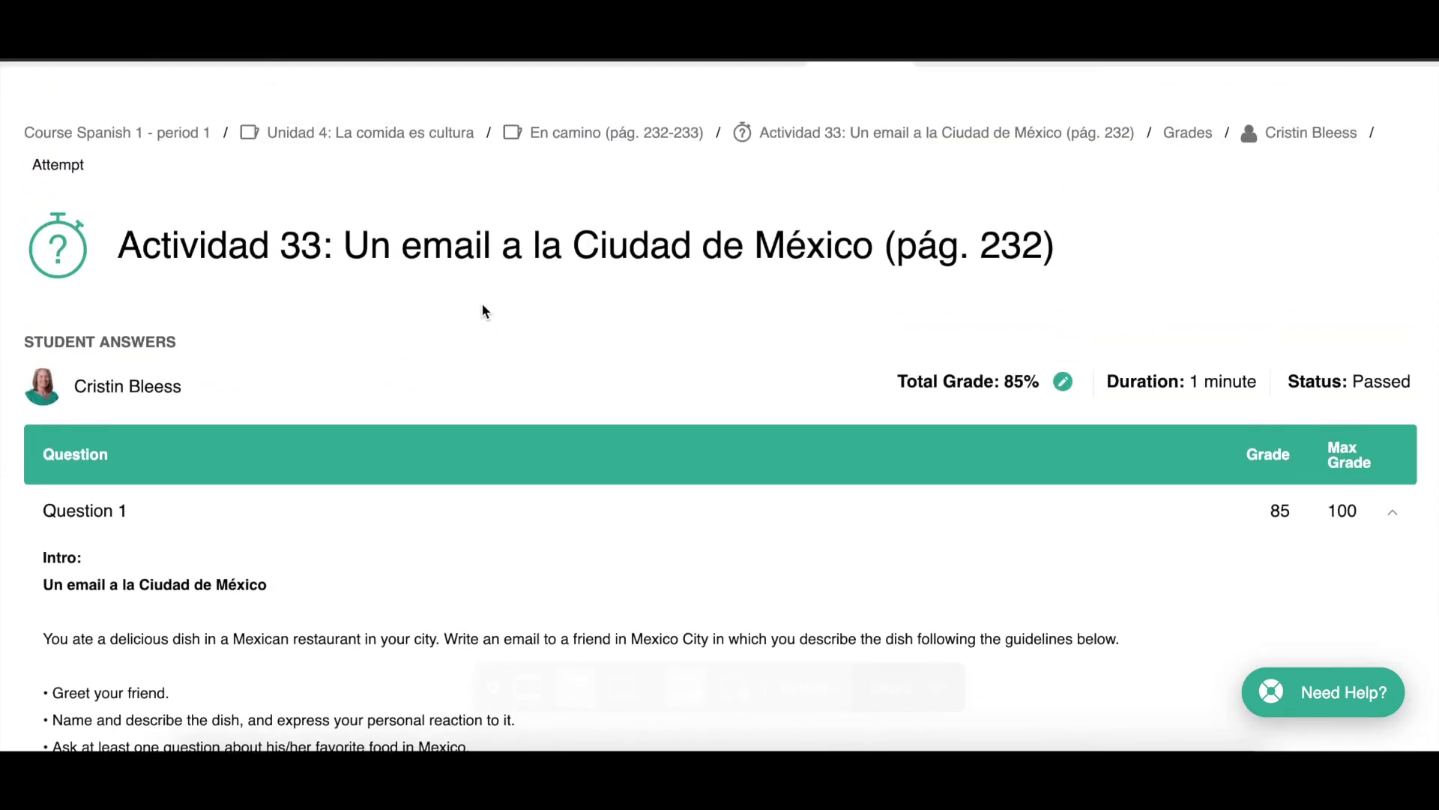
scroll(684, 257, "up", 3)
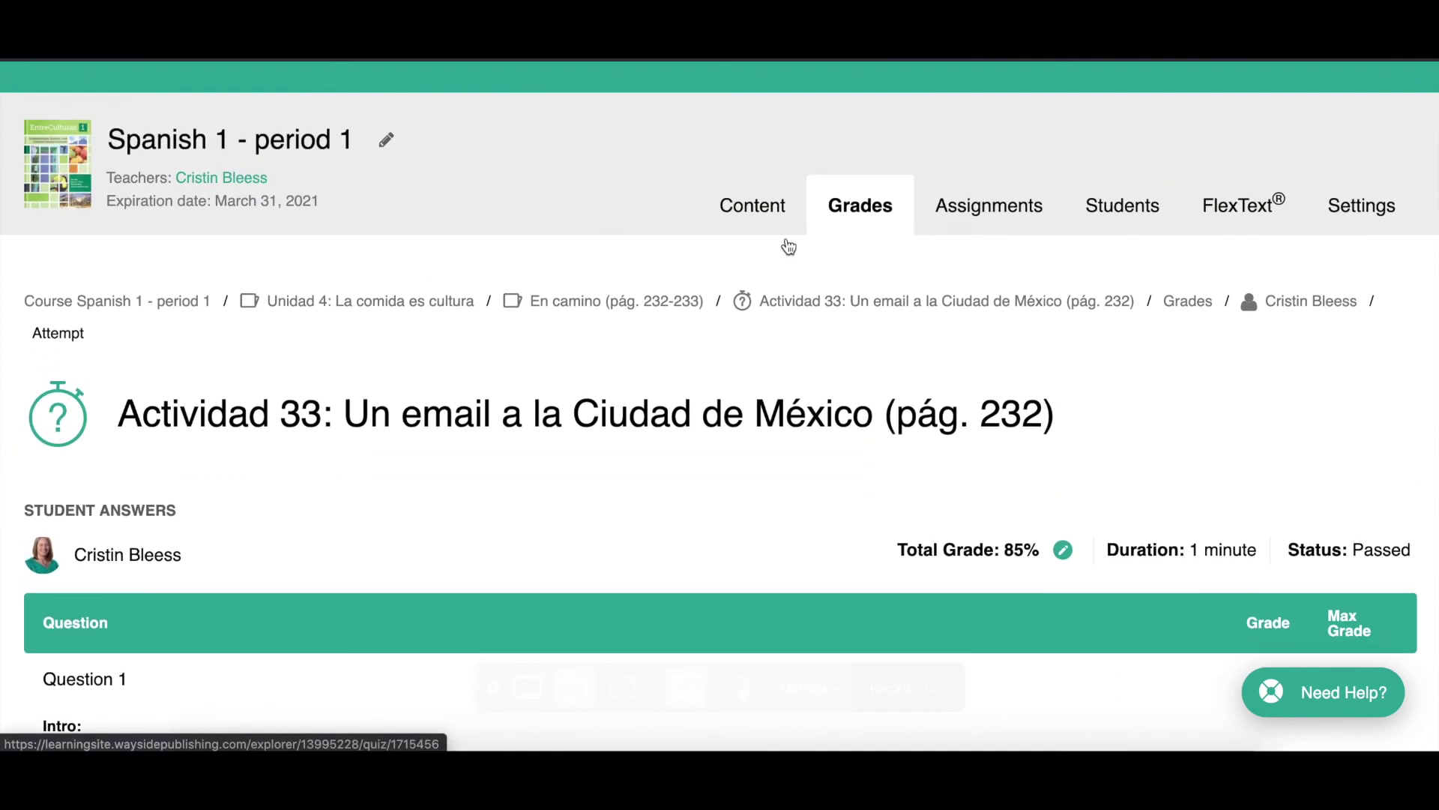
left_click(985, 215)
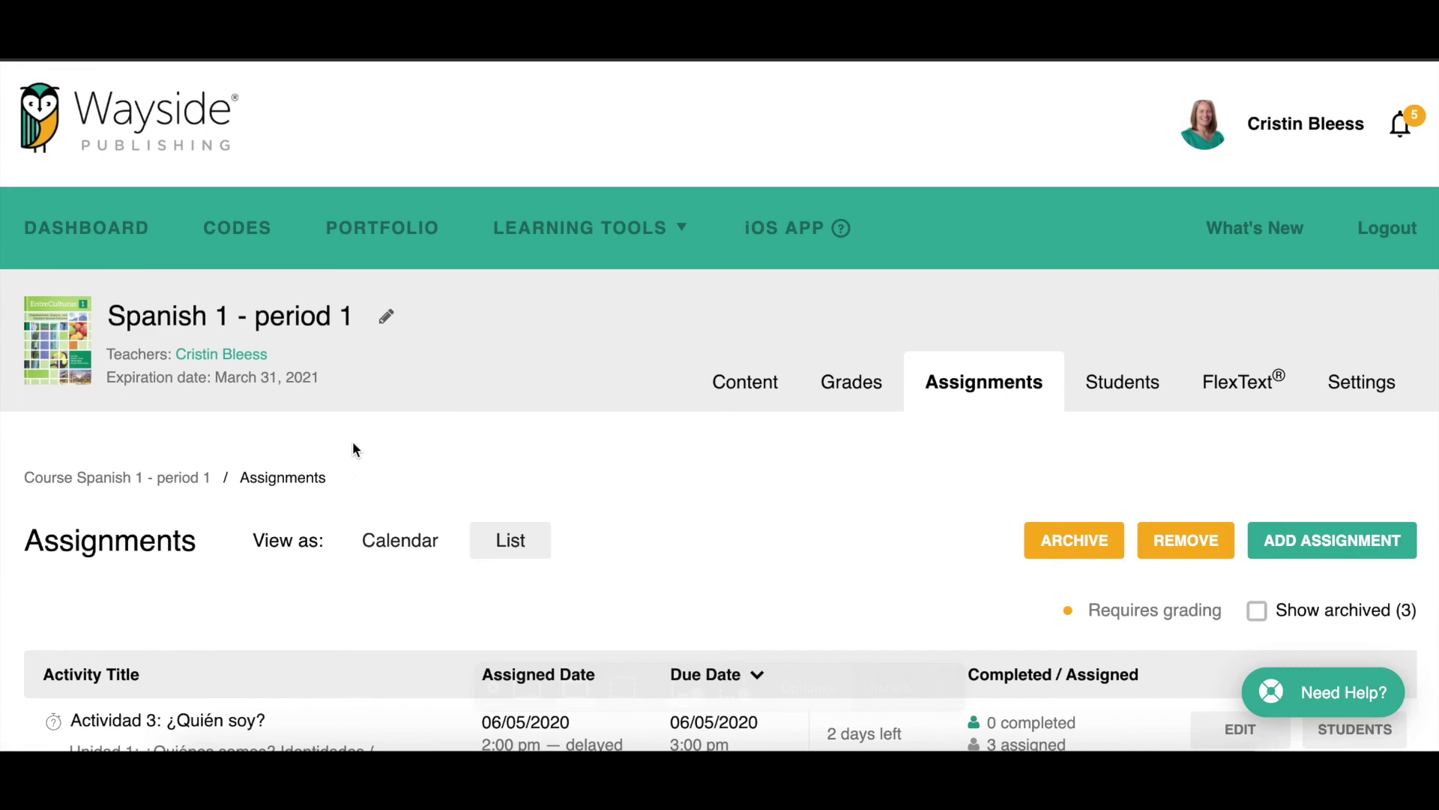
scroll(356, 449, "down", 7)
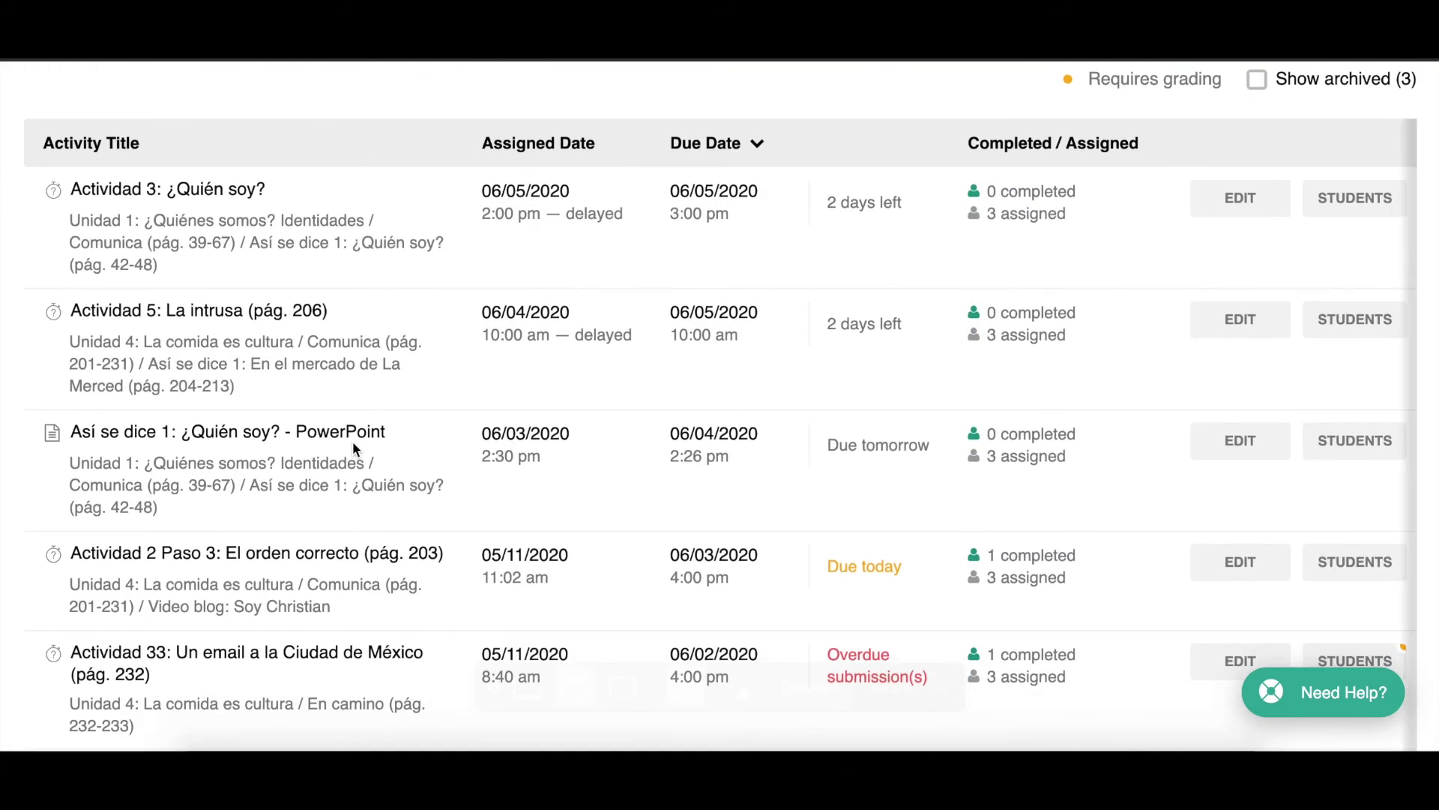
- Open the assigned activity "Extensión 11 - Así se dice 2: ¿Qué quieres comer?" and start an attempt at it
scroll(352, 442, "down", 4)
scroll(348, 450, "down", 3)
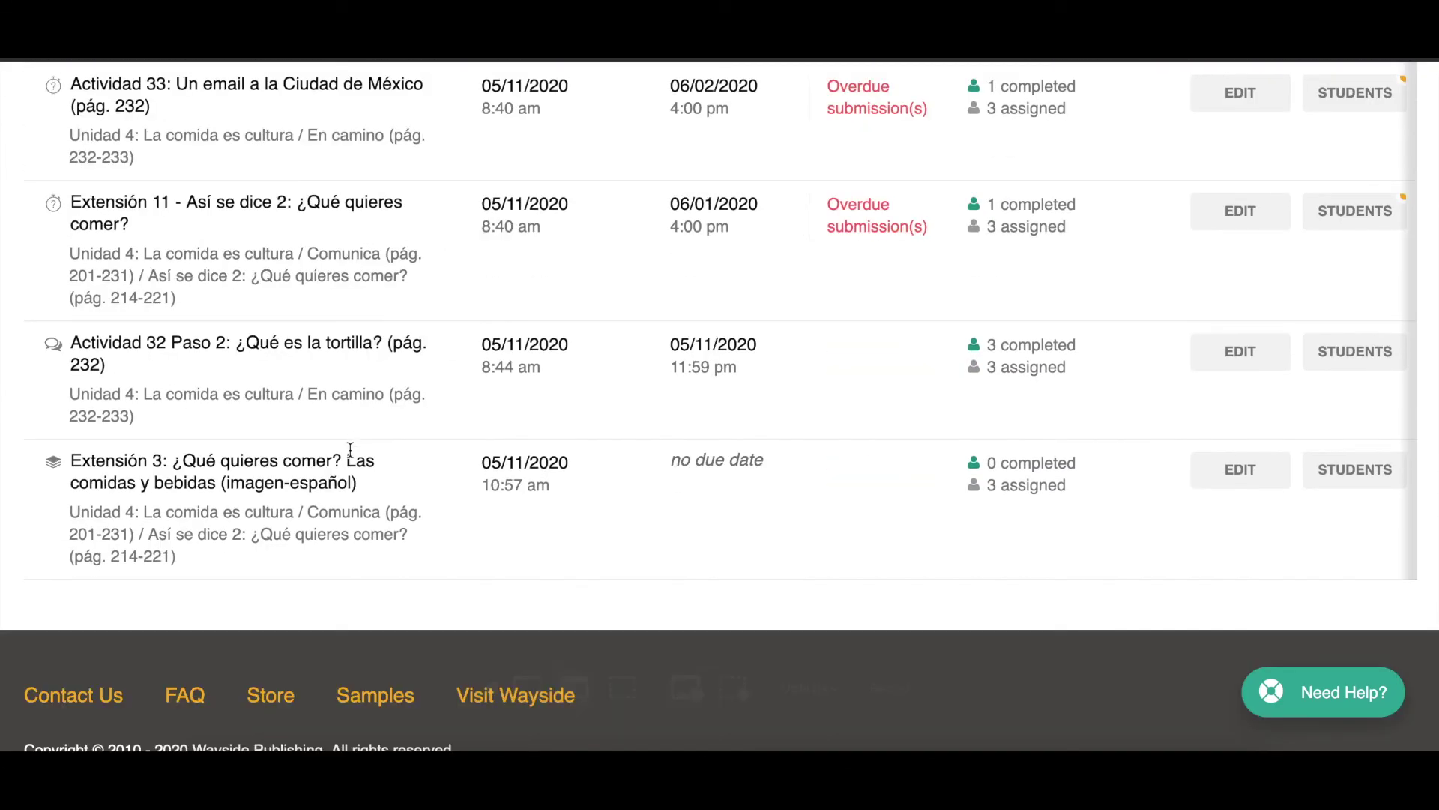
scroll(303, 352, "down", 2)
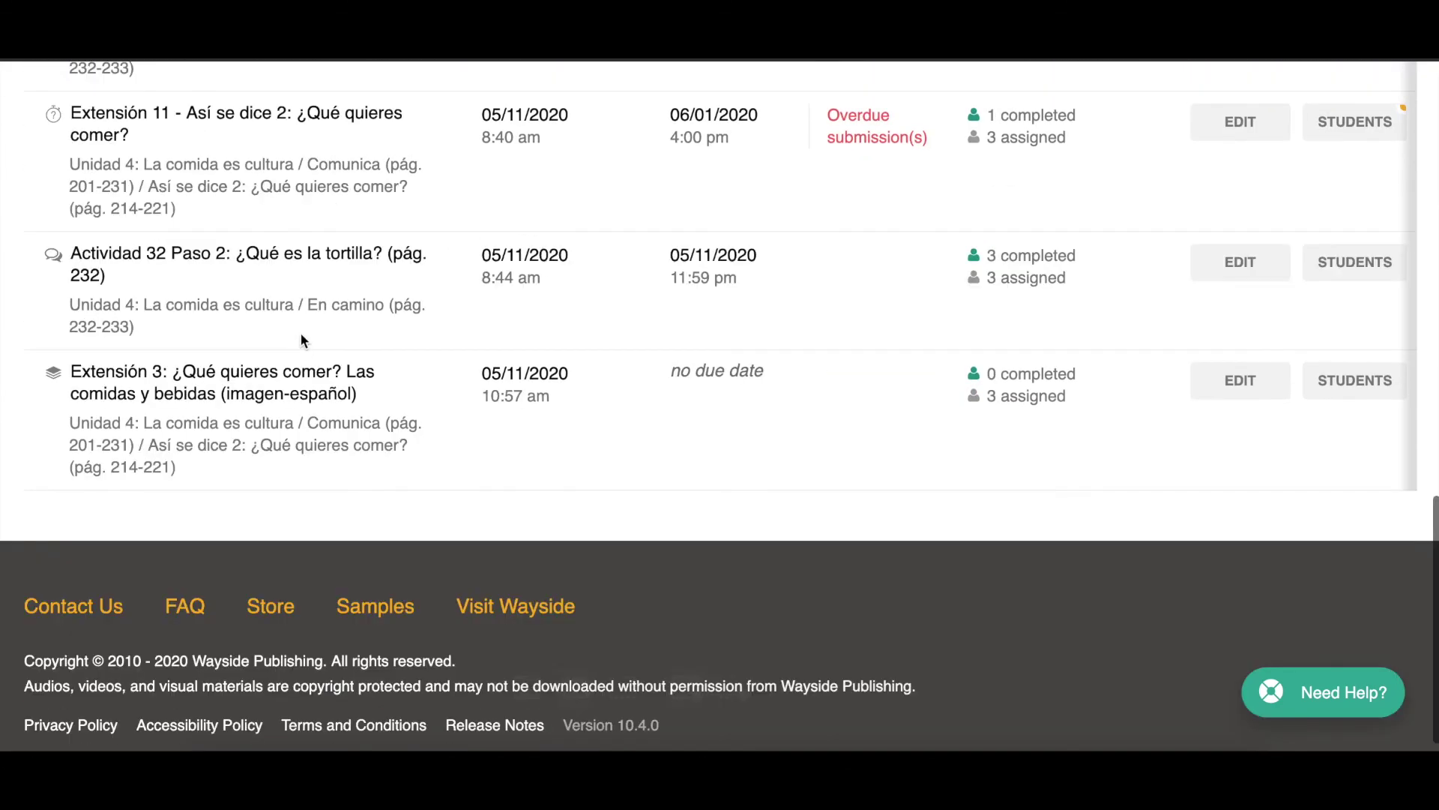
left_click(311, 118)
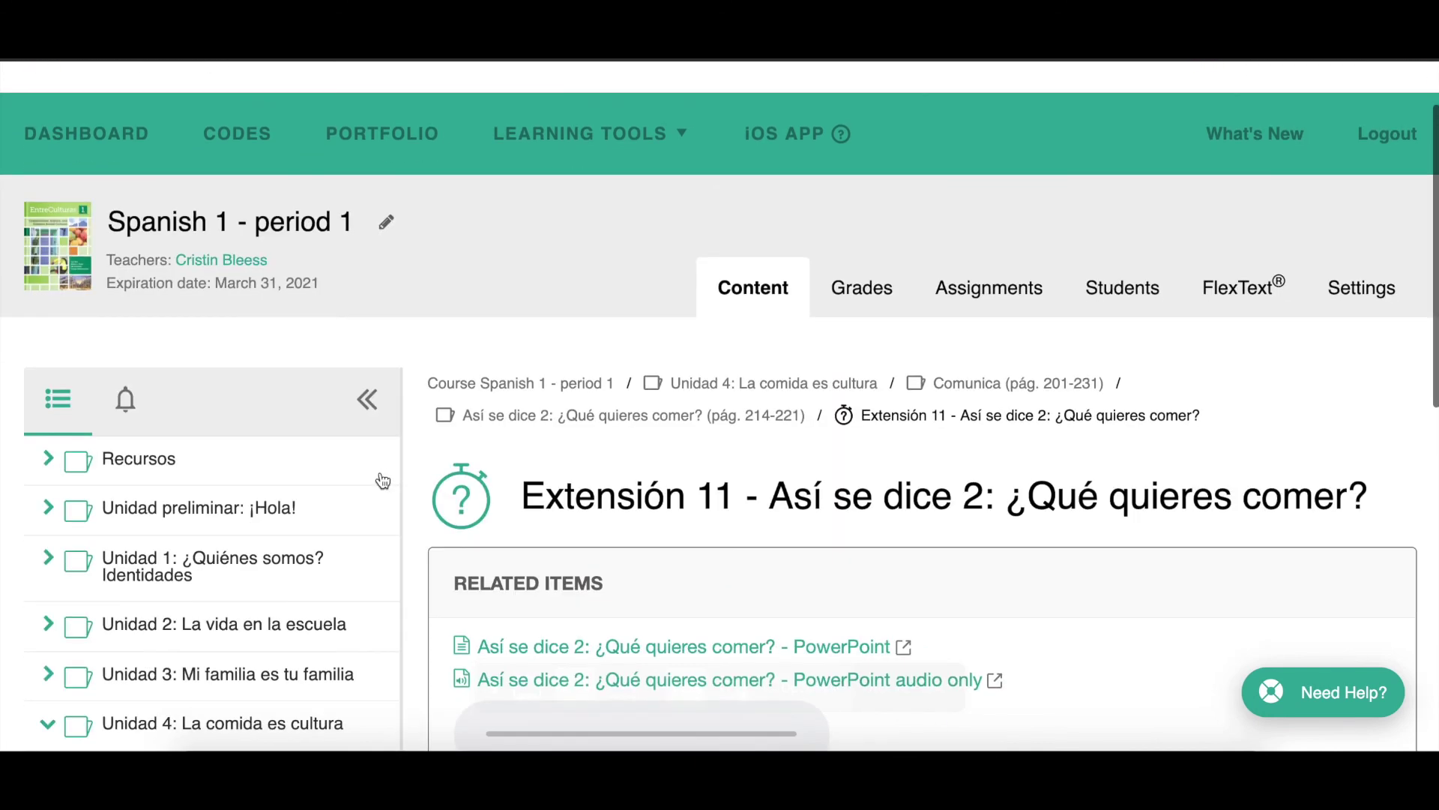
scroll(383, 480, "down", 10)
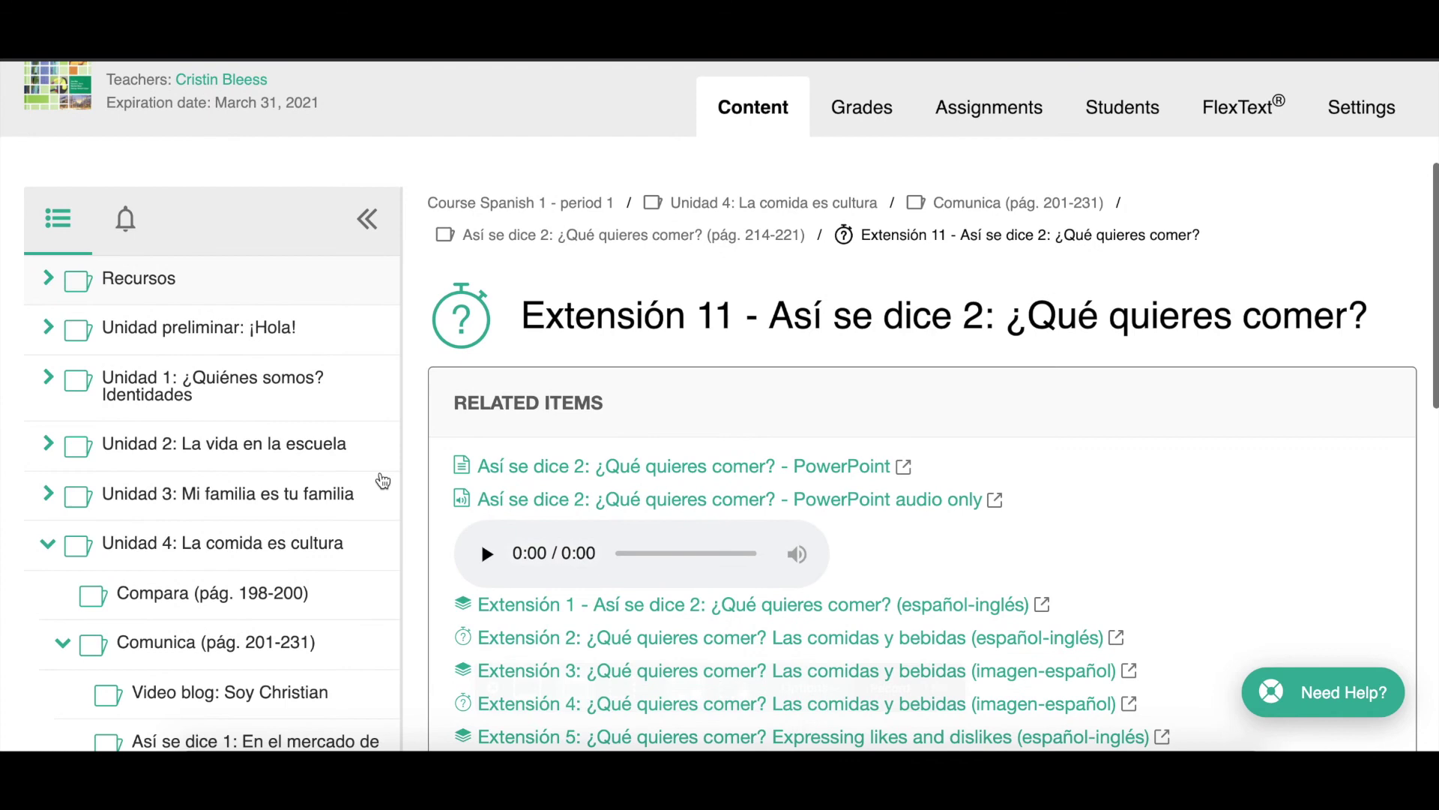
scroll(382, 481, "down", 1)
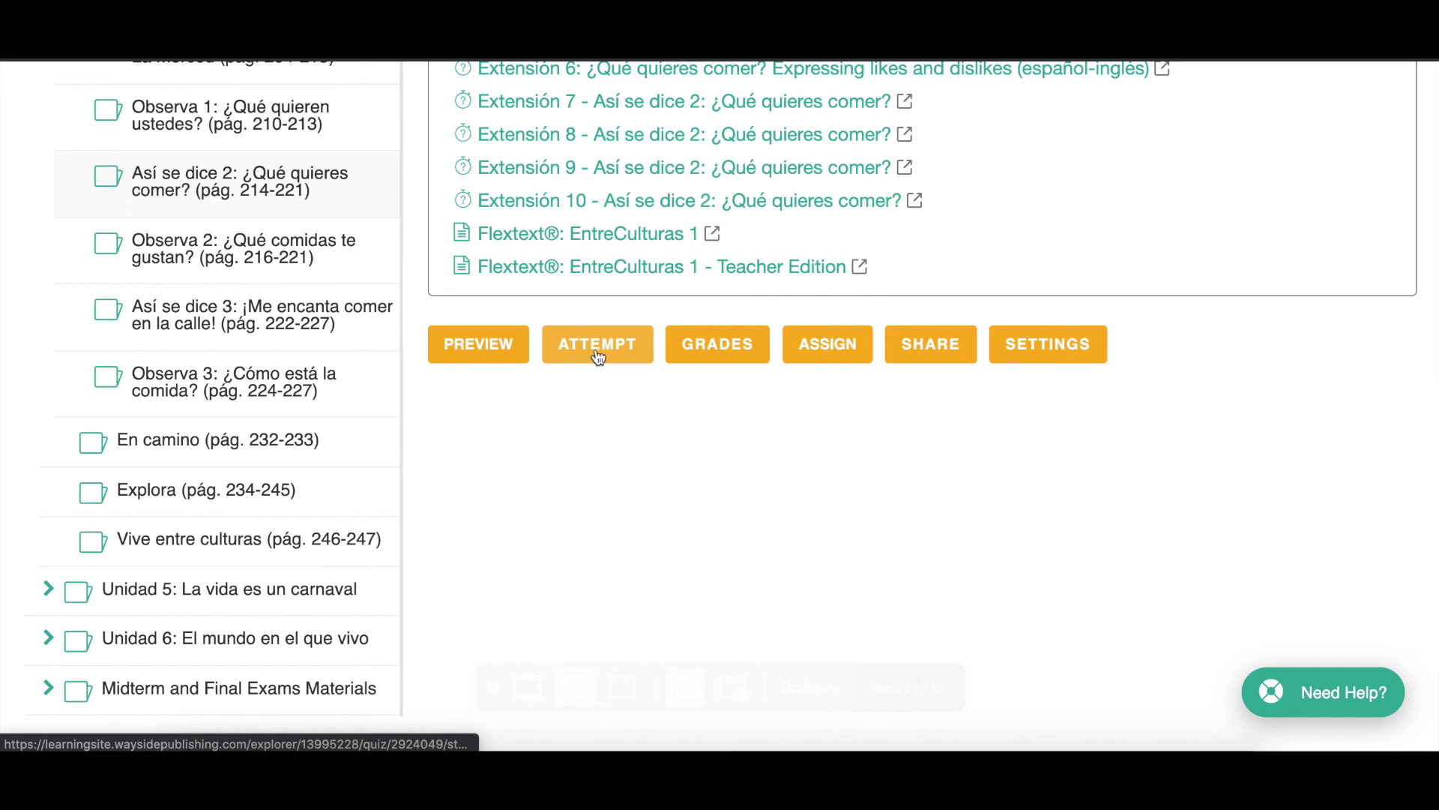
left_click(598, 346)
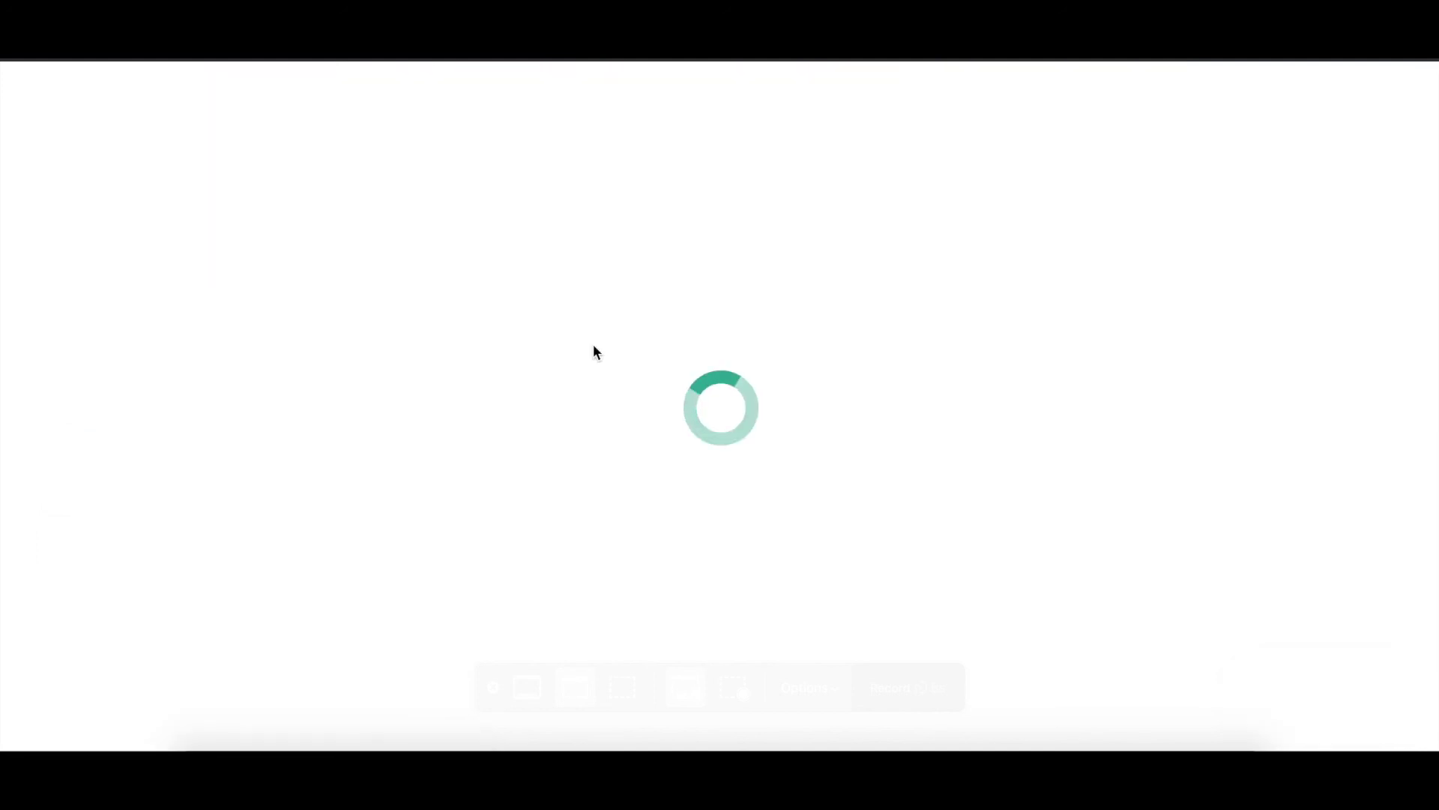
left_click(1306, 708)
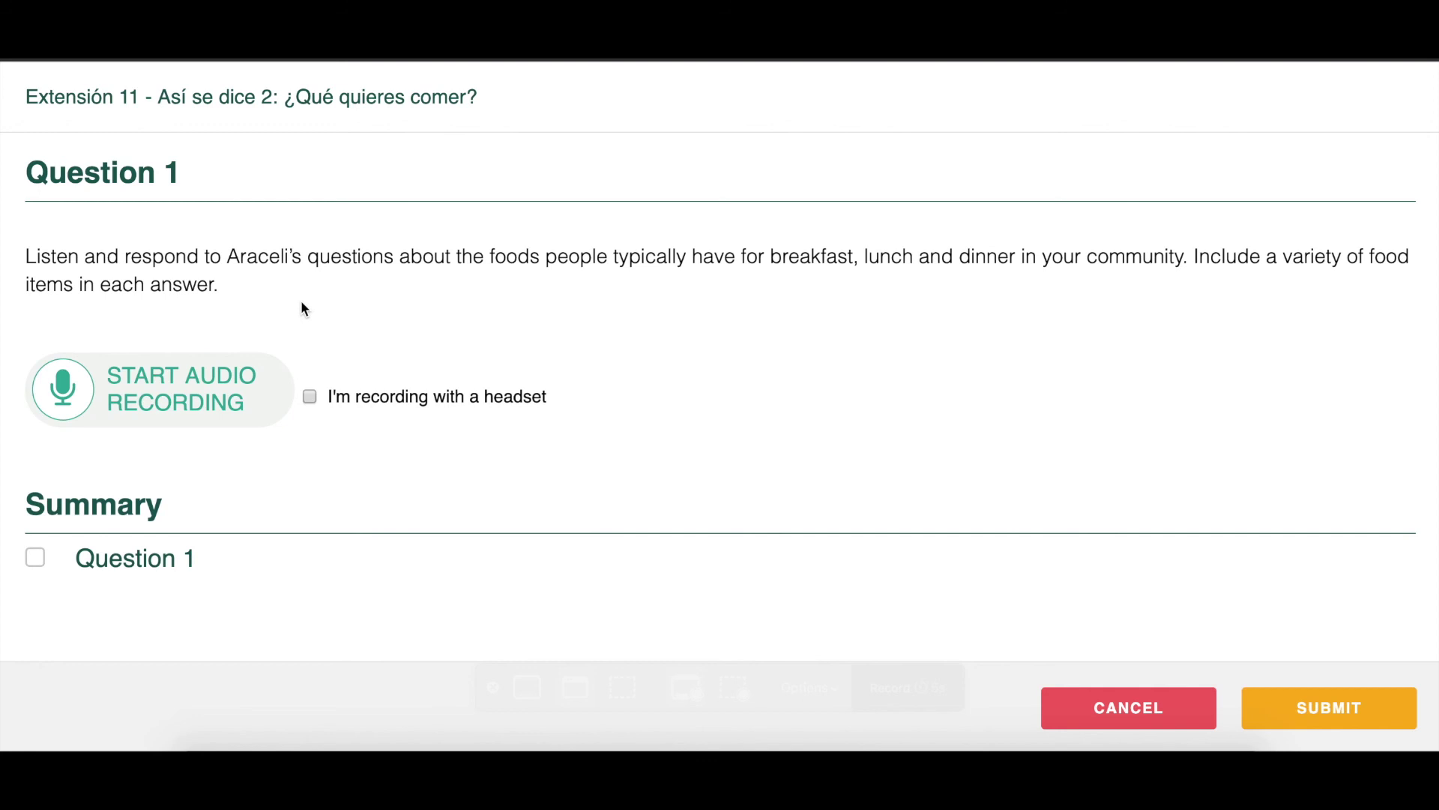
- Record an audio answer for Question 1 and play back part of it from the 0:20 mark
left_click(213, 404)
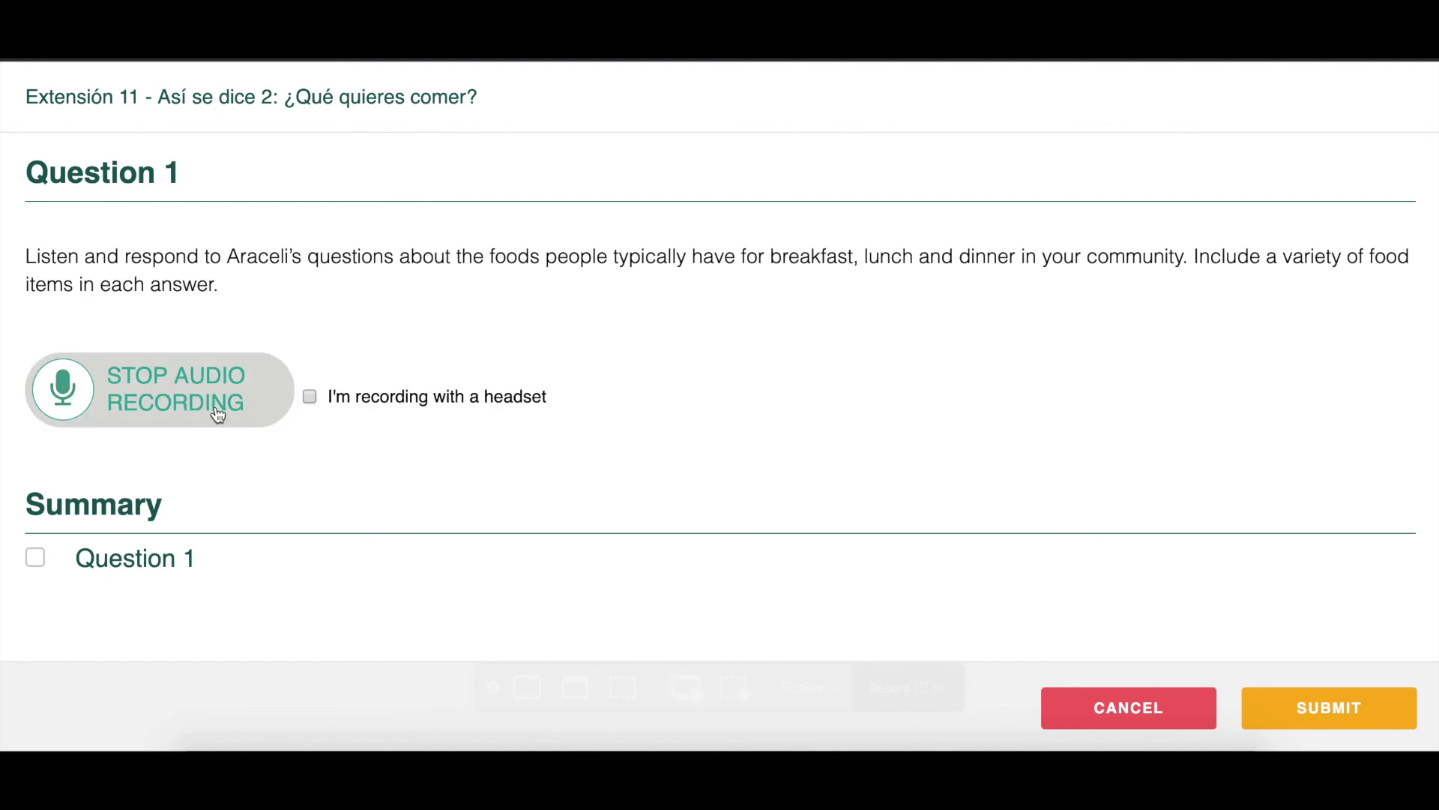
left_click(193, 392)
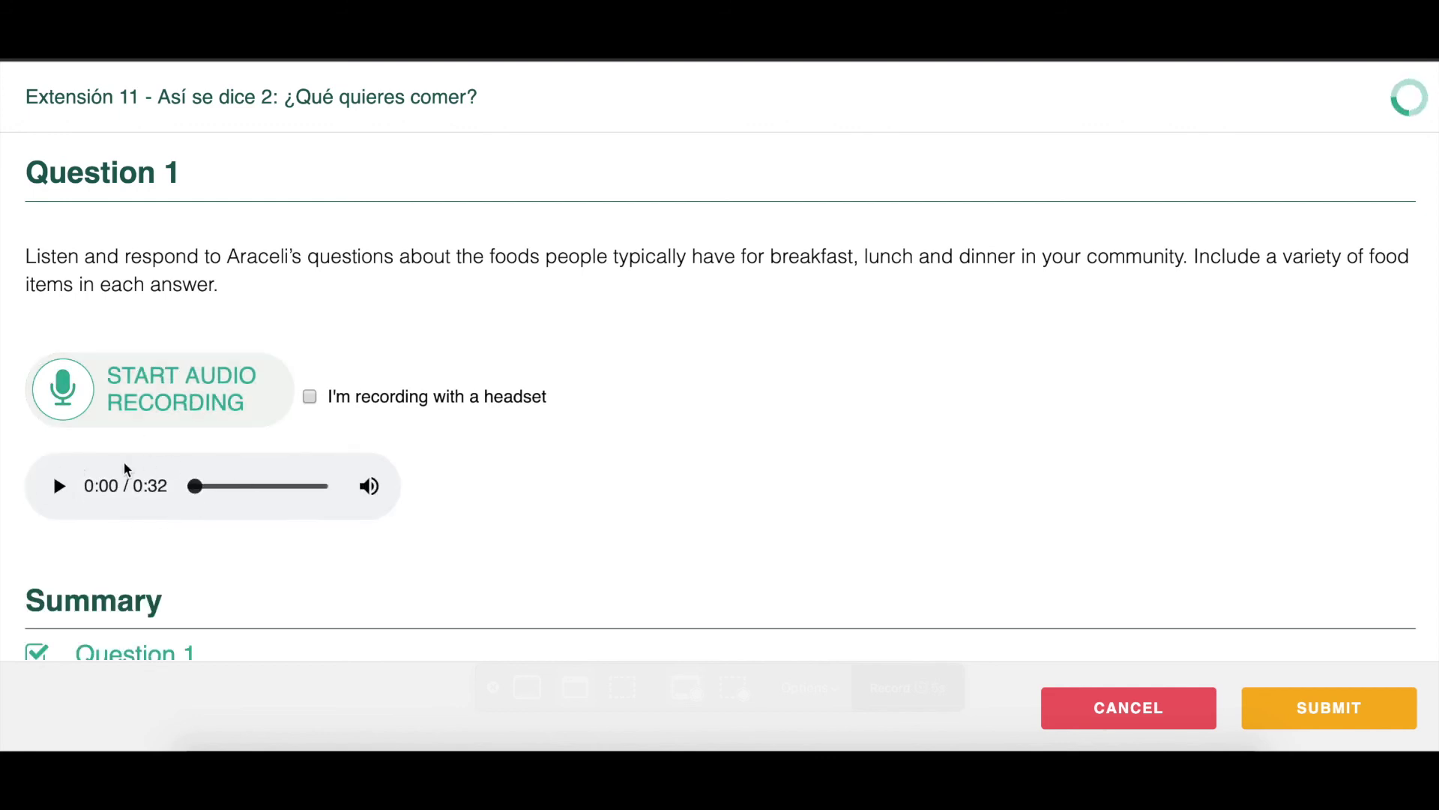
left_click(63, 489)
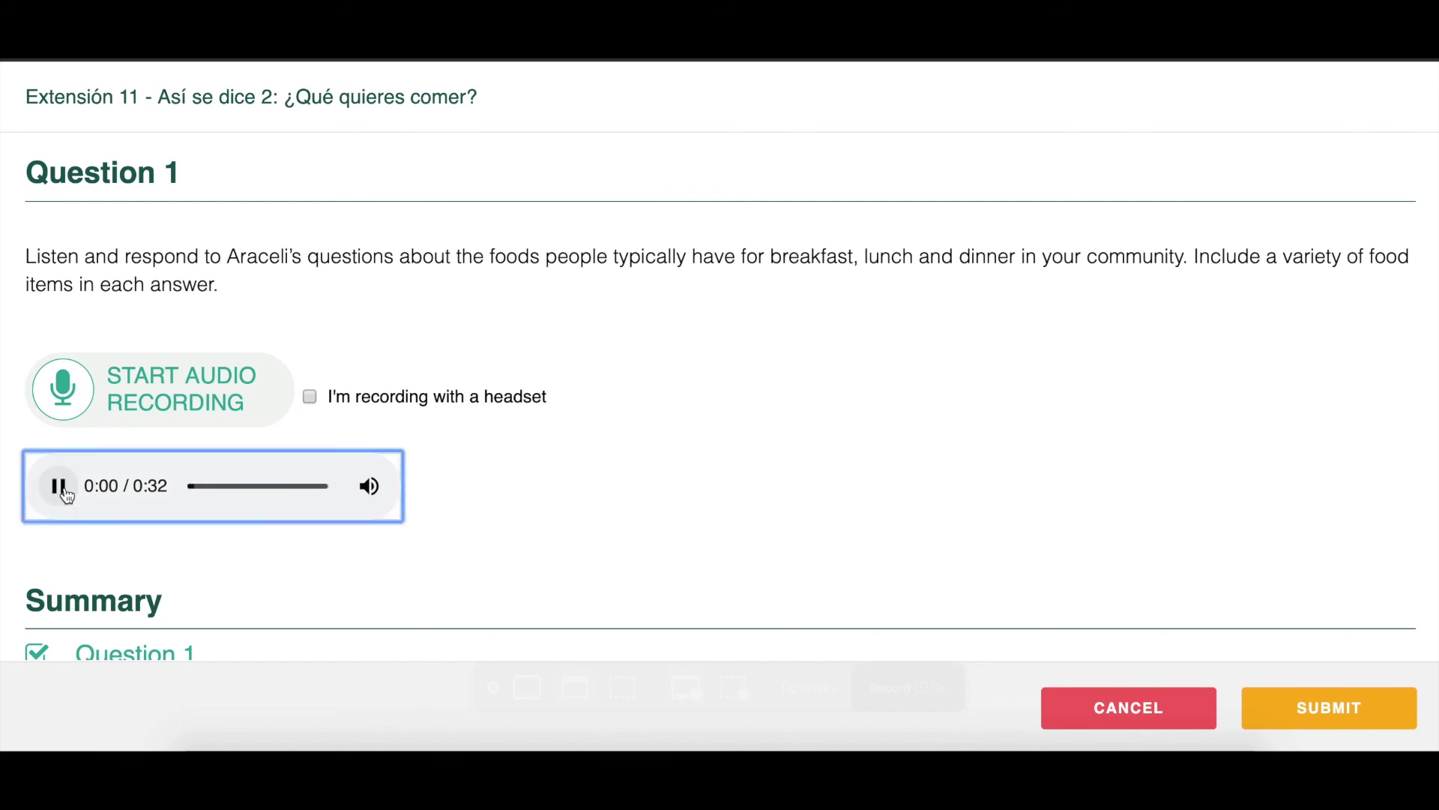
left_click(60, 488)
left_click(276, 487)
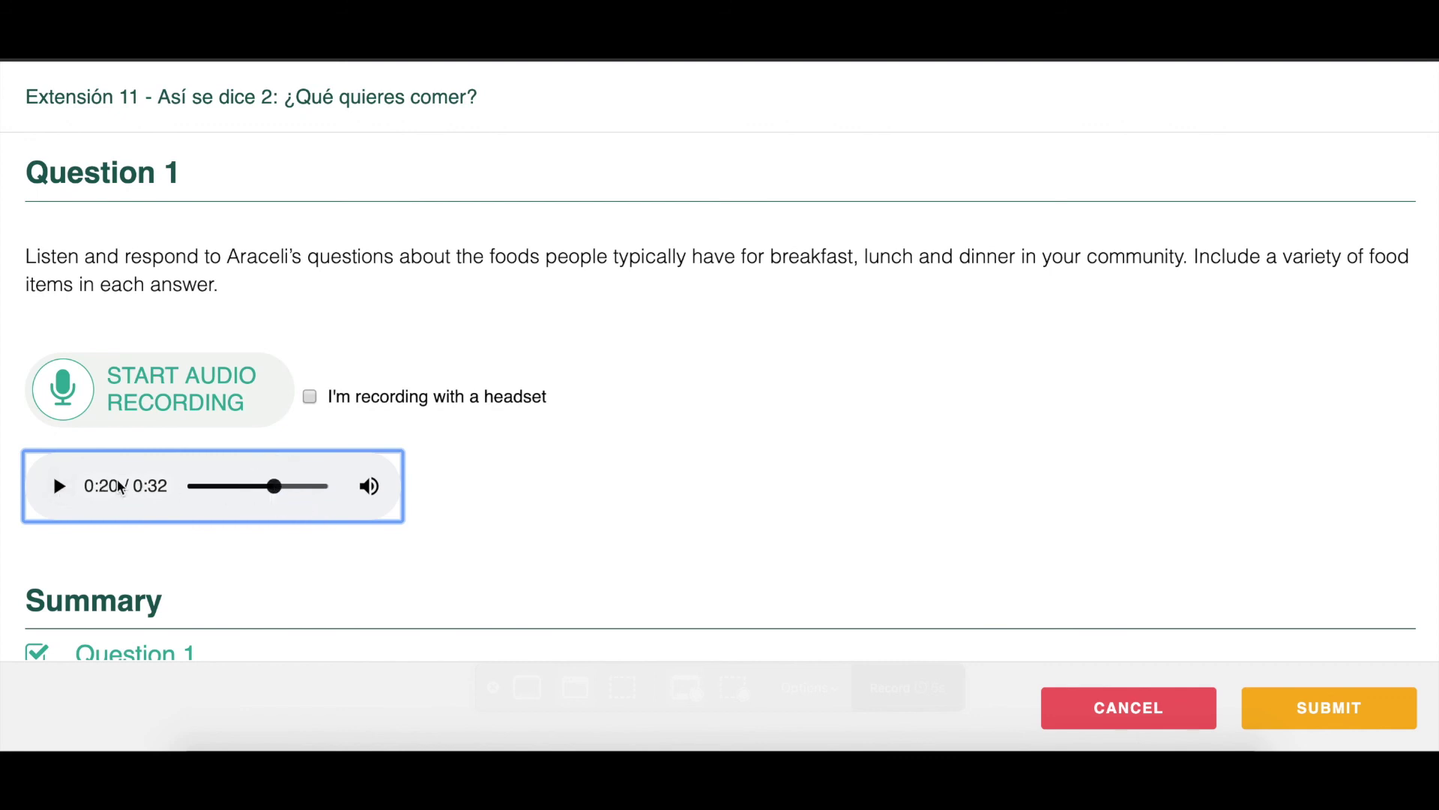
left_click(60, 489)
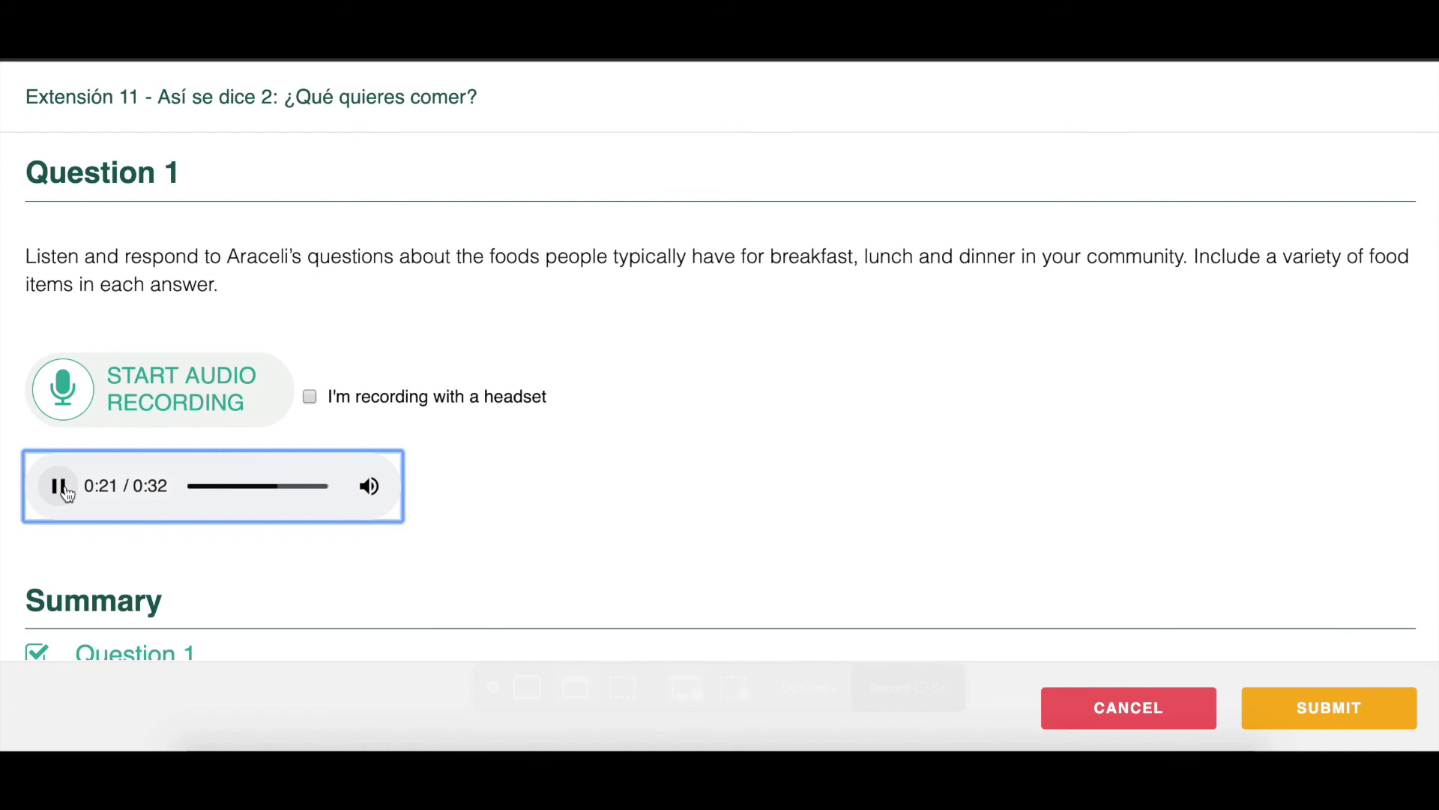
left_click(60, 487)
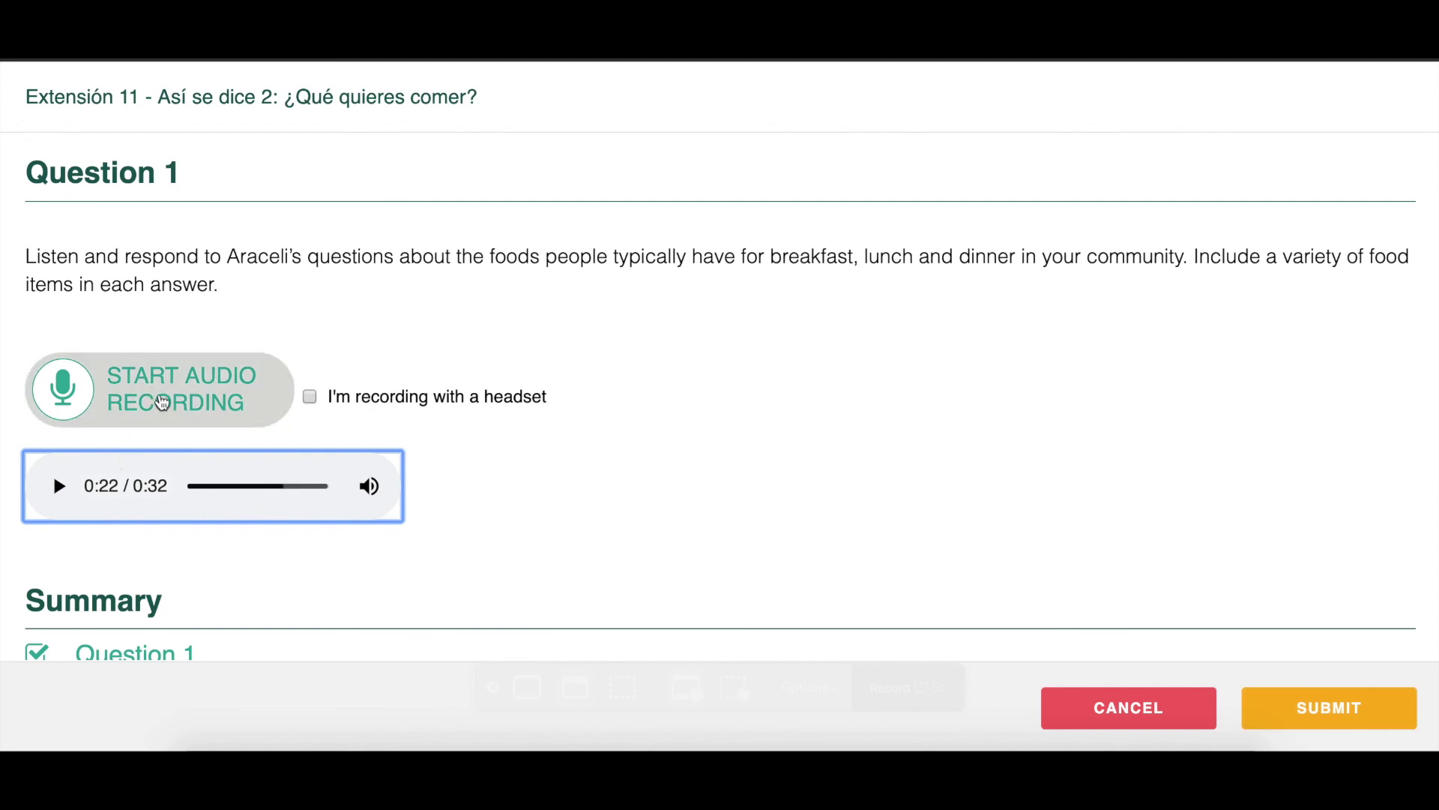
- Submit the attempt, confirm the submission, and expand Question 1 in the student answers
left_click(1283, 716)
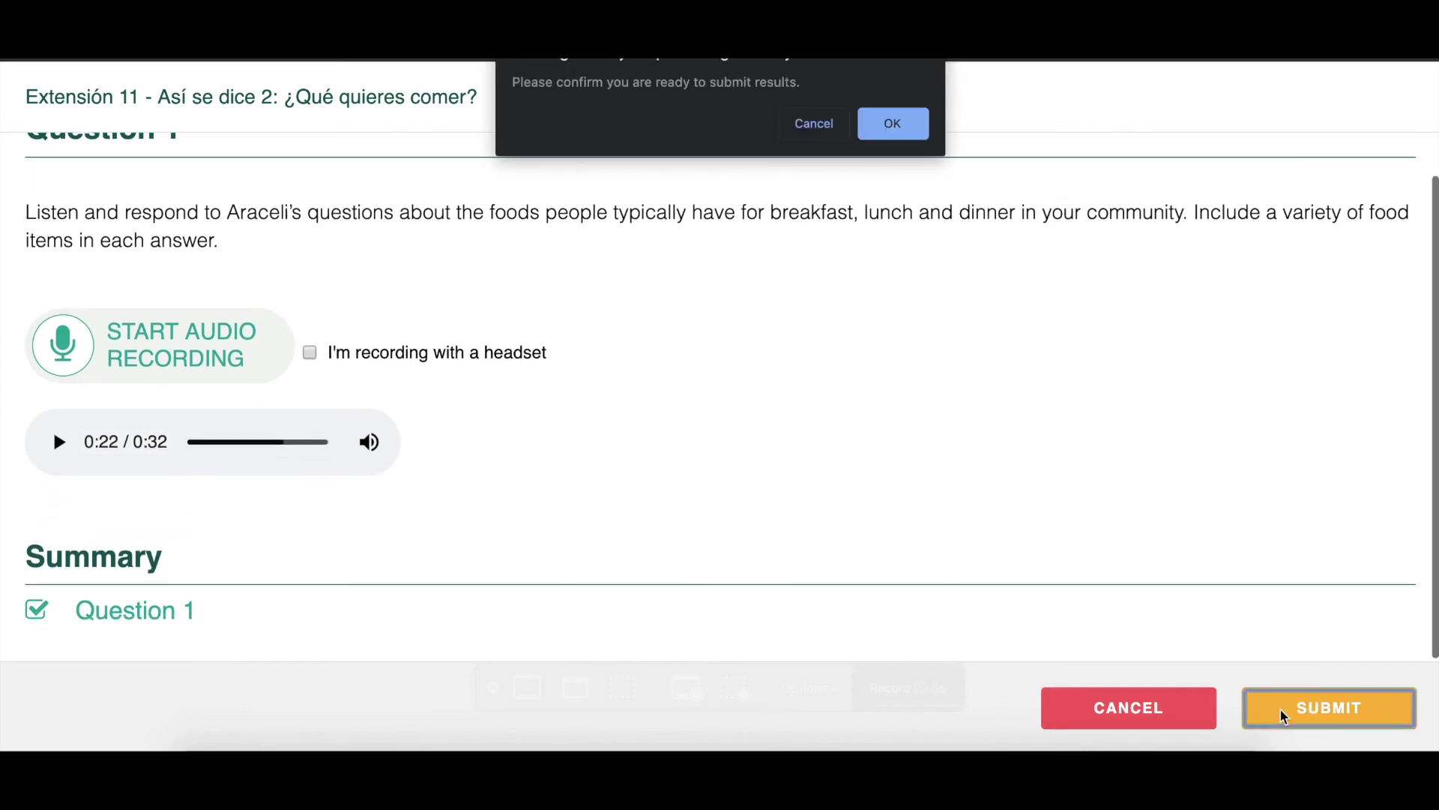
left_click(892, 130)
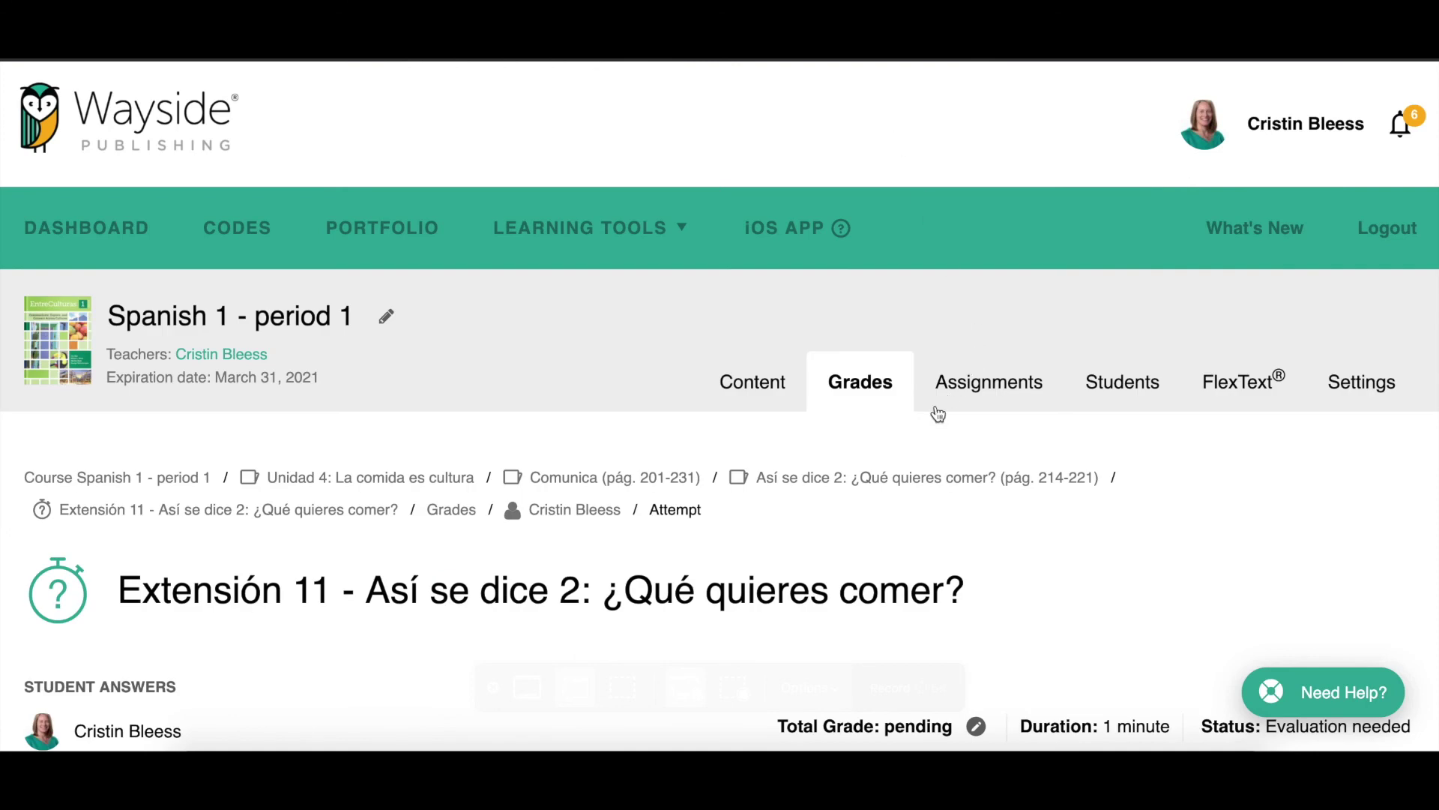
scroll(934, 405, "down", 5)
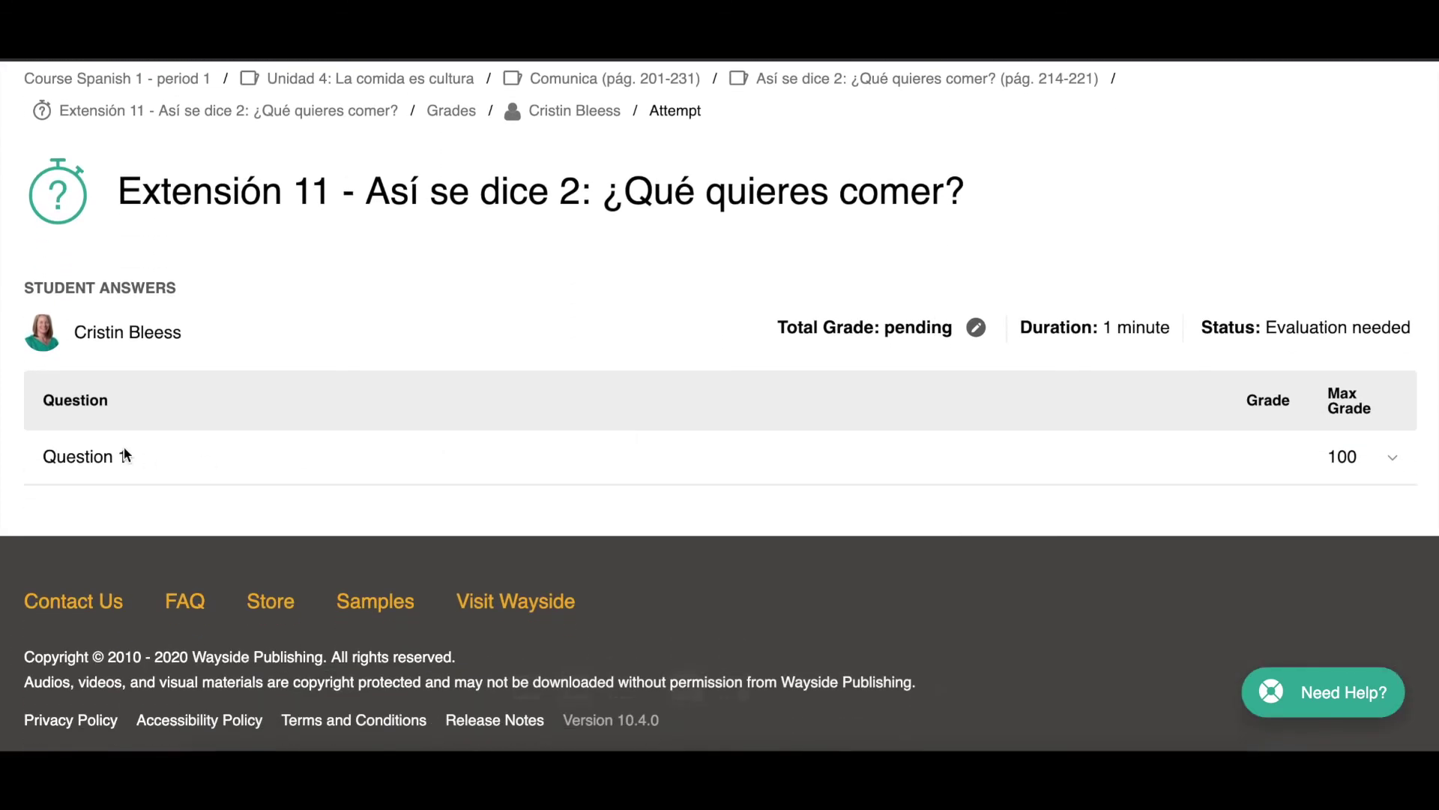
left_click(86, 461)
scroll(87, 466, "down", 4)
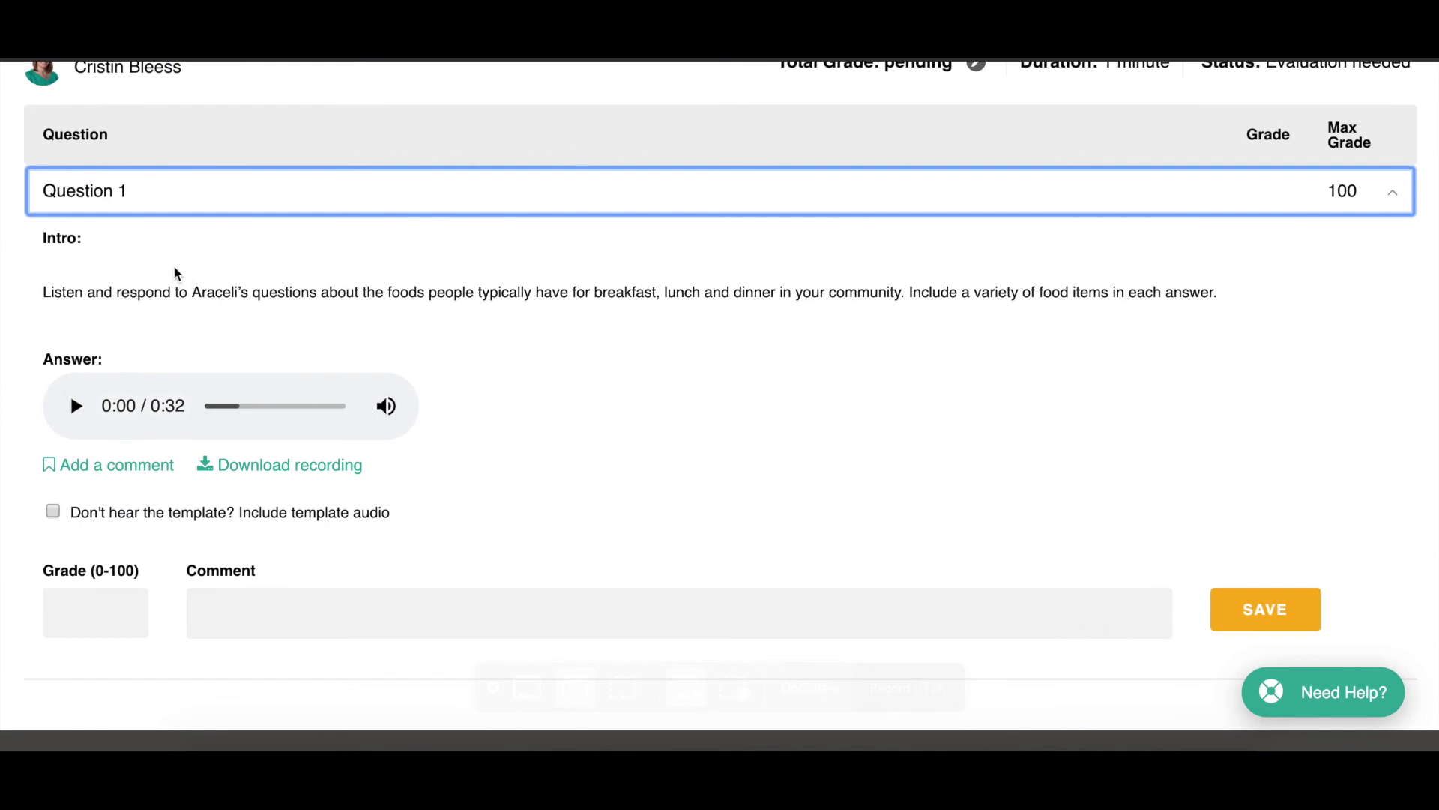
- Play part of the recorded answer and add the text comment "Type a comment" at the 0:21 mark
left_click(216, 409)
left_click_drag(217, 410, 281, 418)
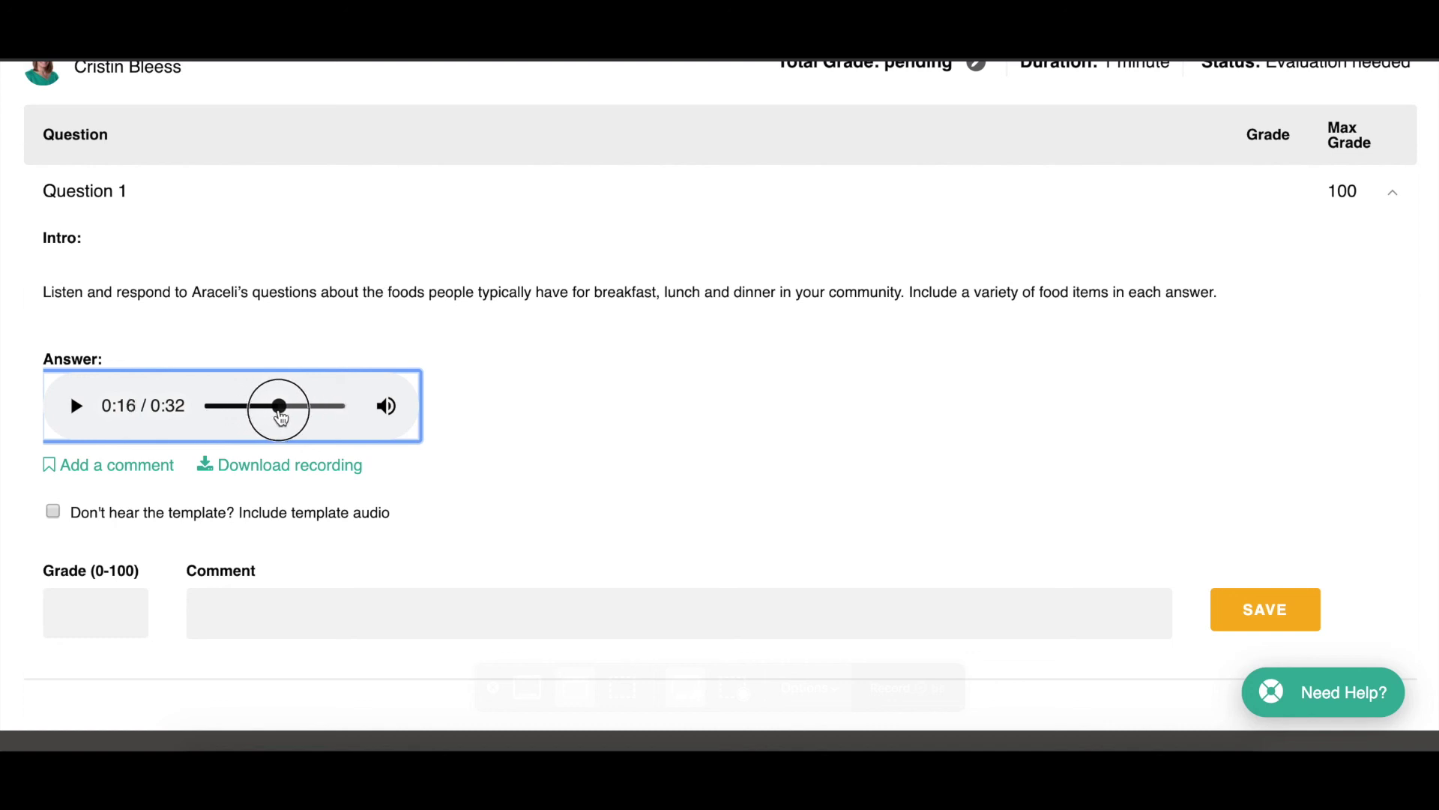
left_click_drag(282, 418, 287, 418)
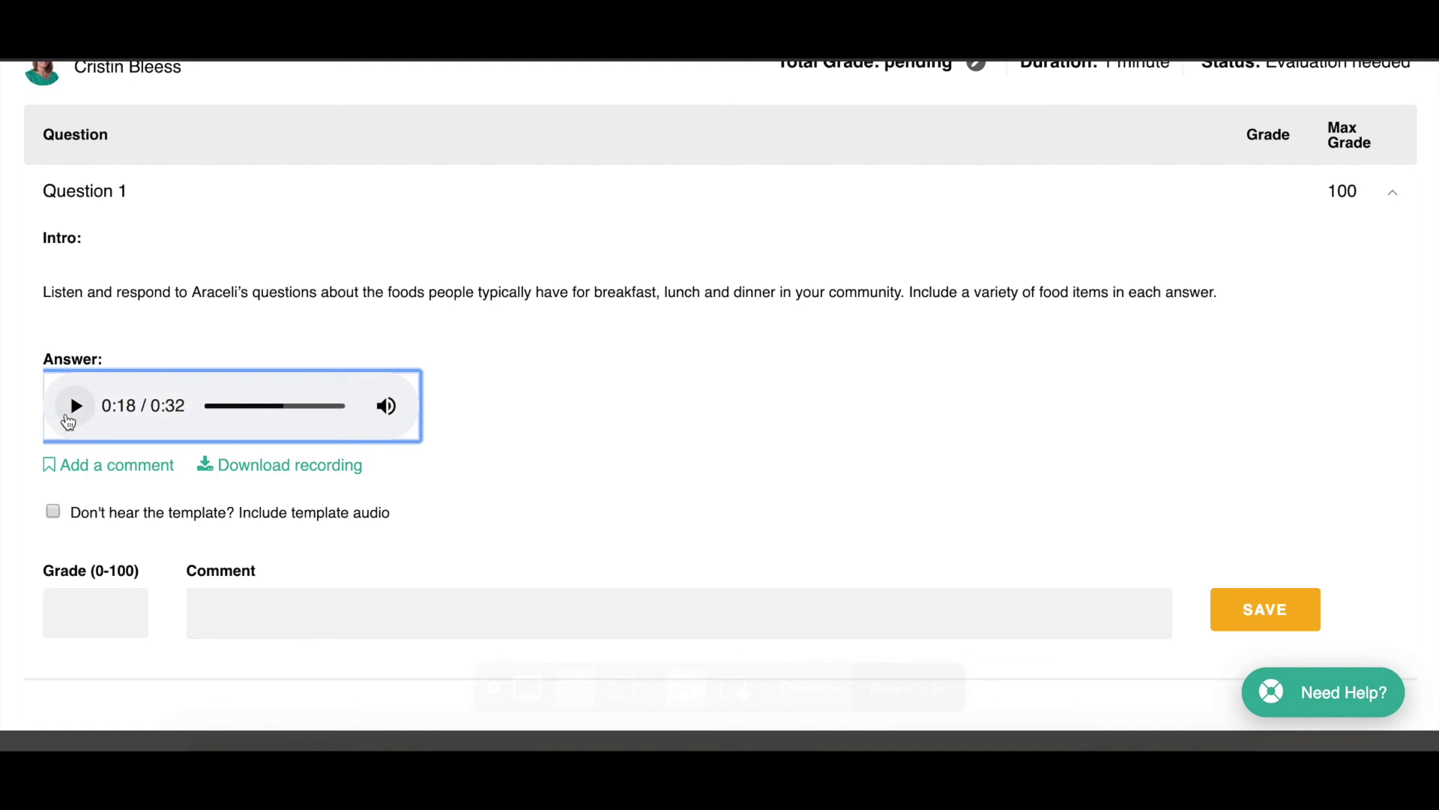
left_click(76, 407)
left_click(103, 465)
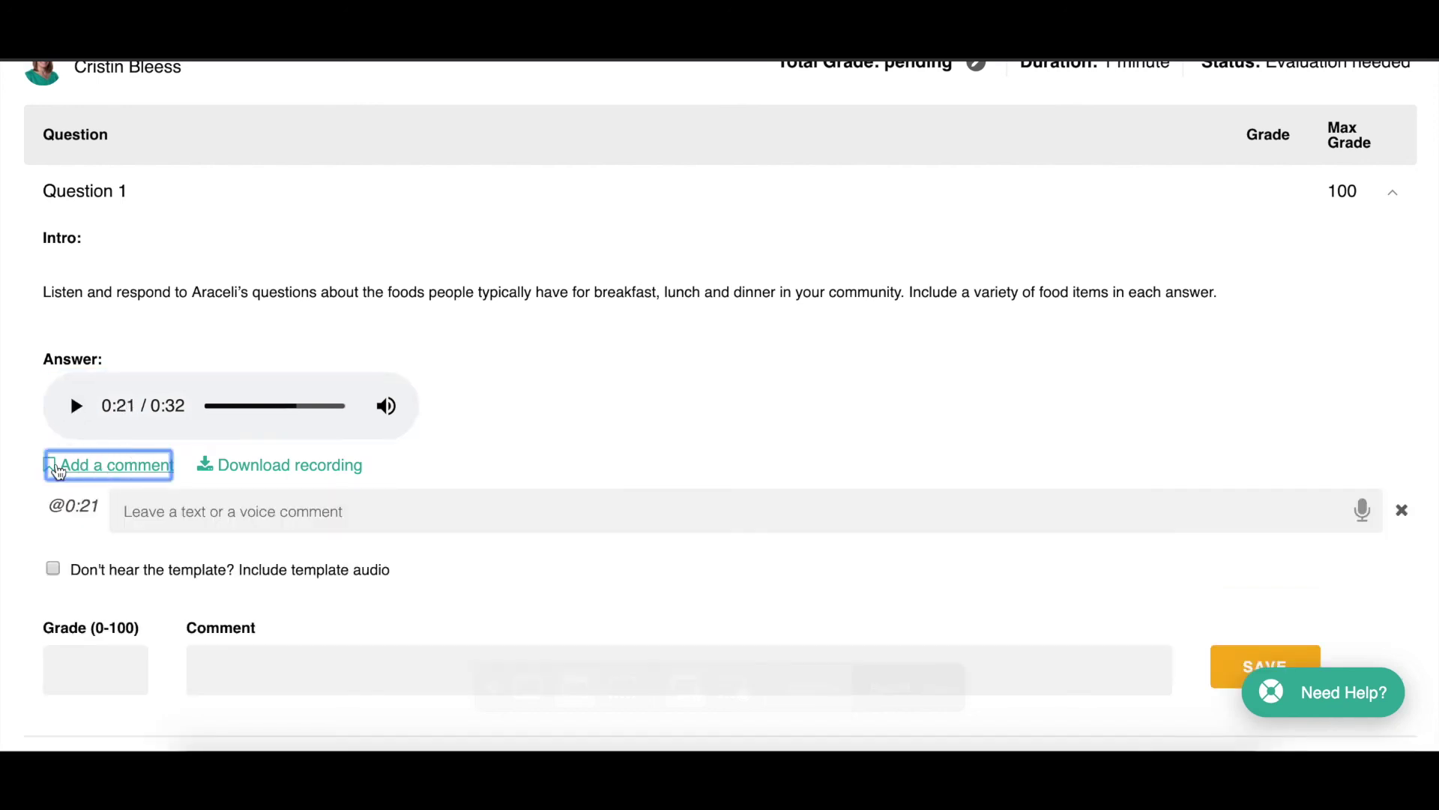
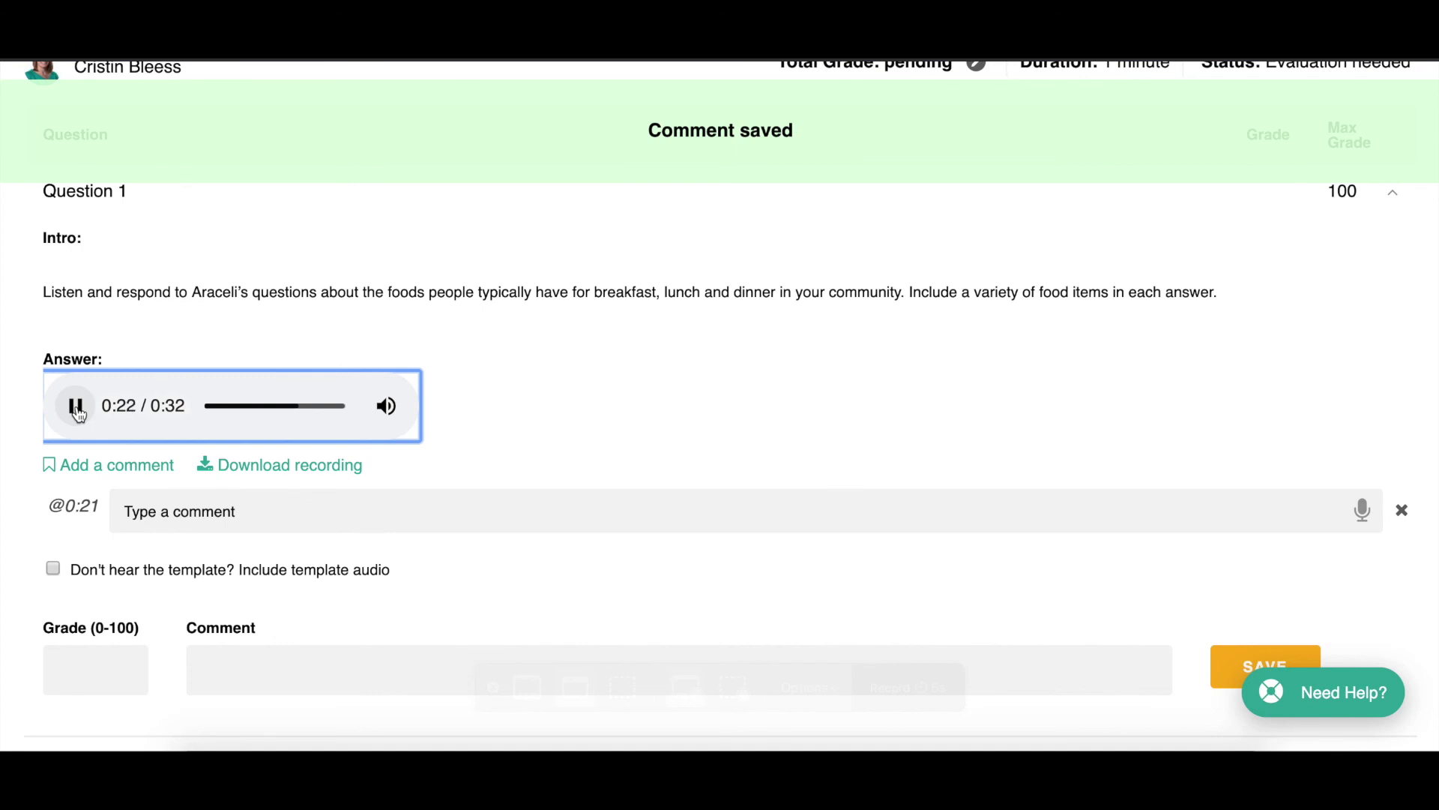
- Record a voice comment at the 0:24 mark of the answer and play it back
left_click(96, 467)
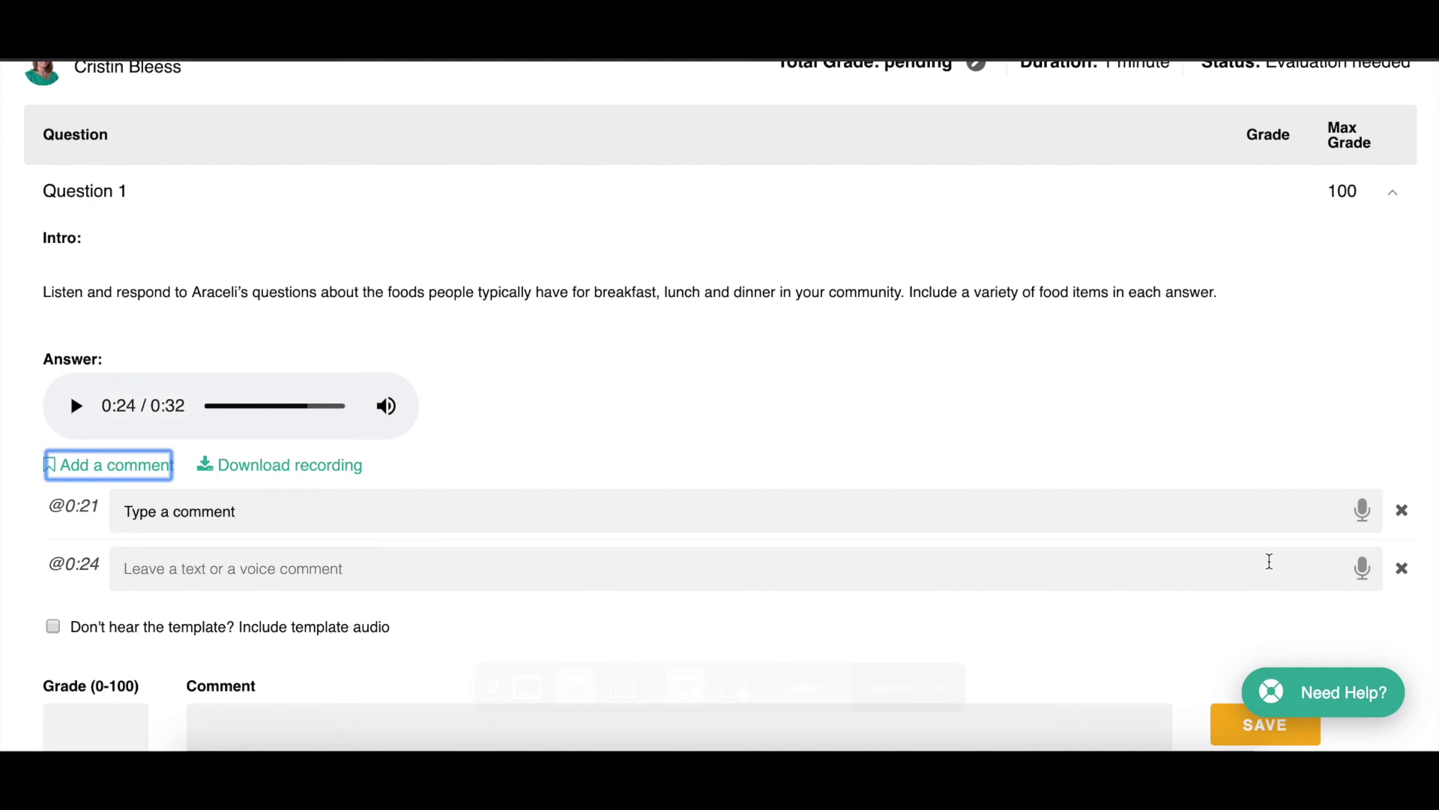
left_click(1366, 572)
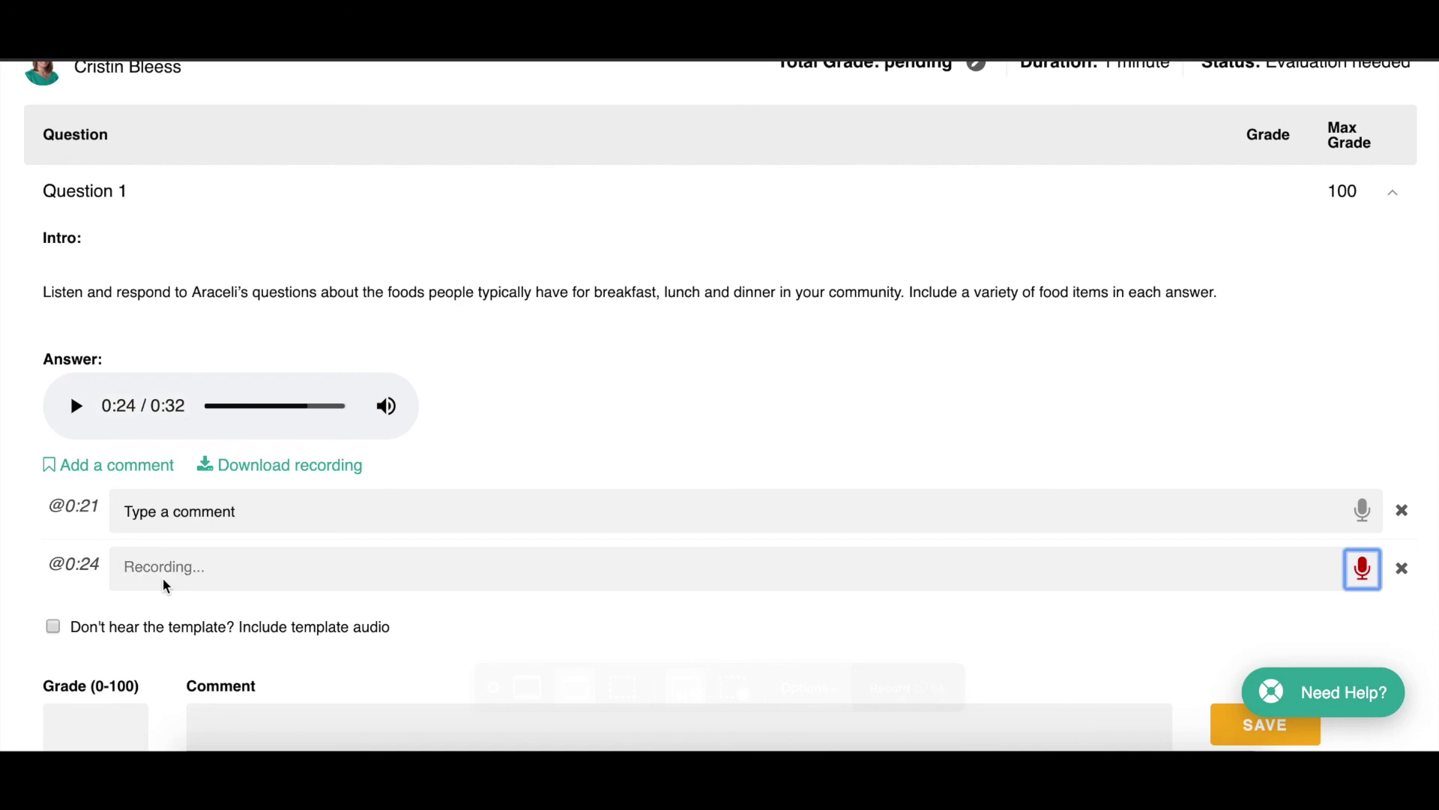
left_click(1365, 578)
left_click(136, 574)
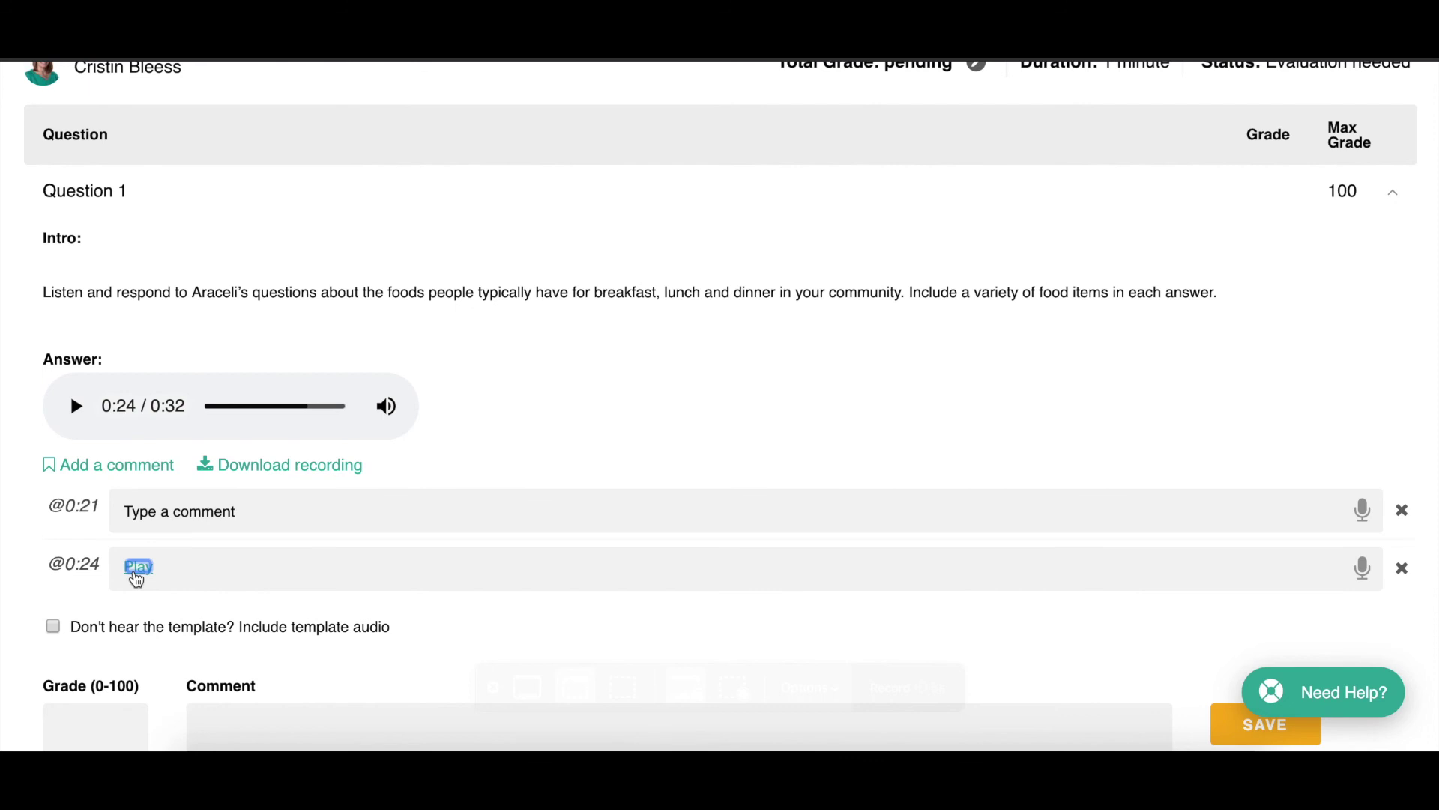
- Grade Question 1 with 85, add the comment "Global comments", and save the evaluation
scroll(136, 579, "down", 3)
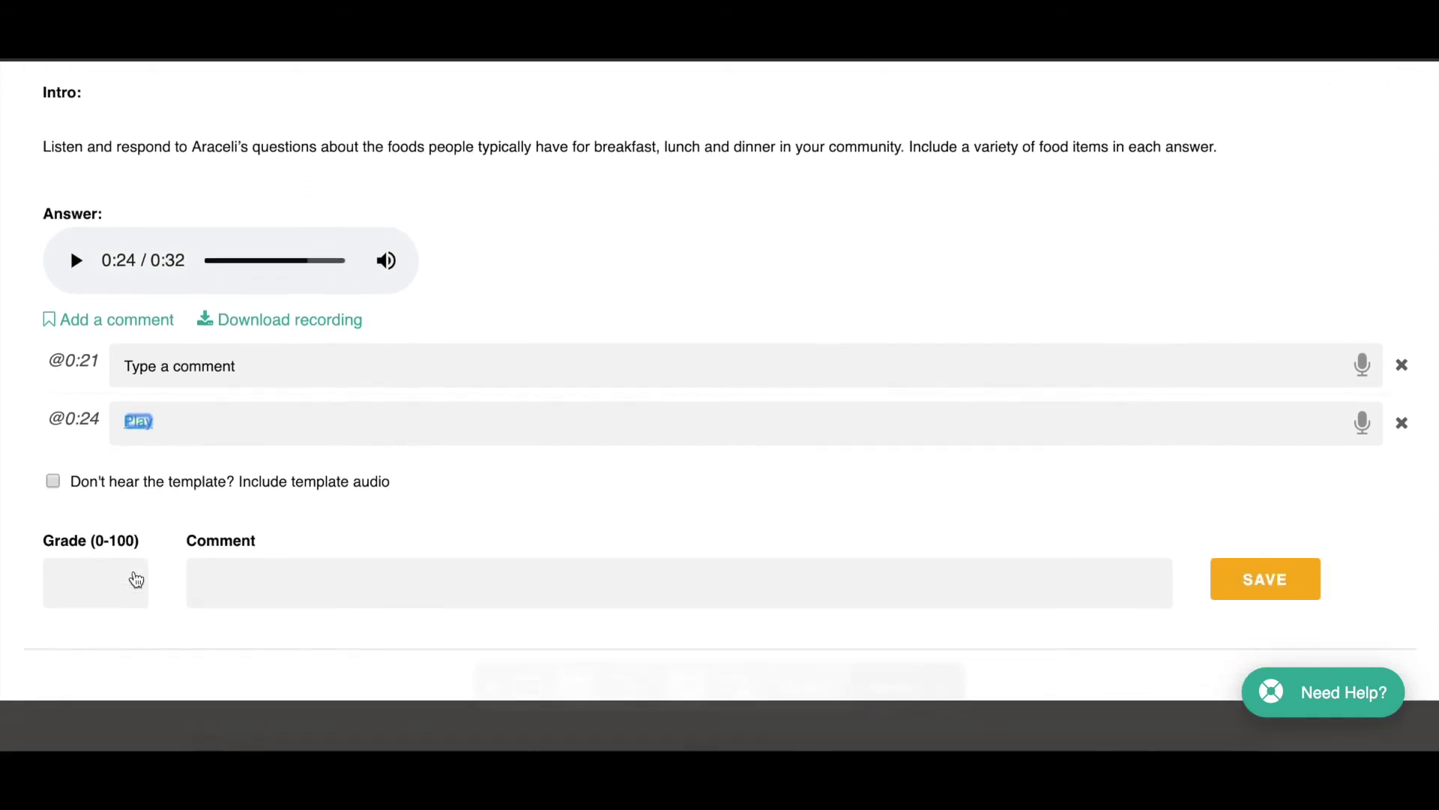
left_click(89, 562)
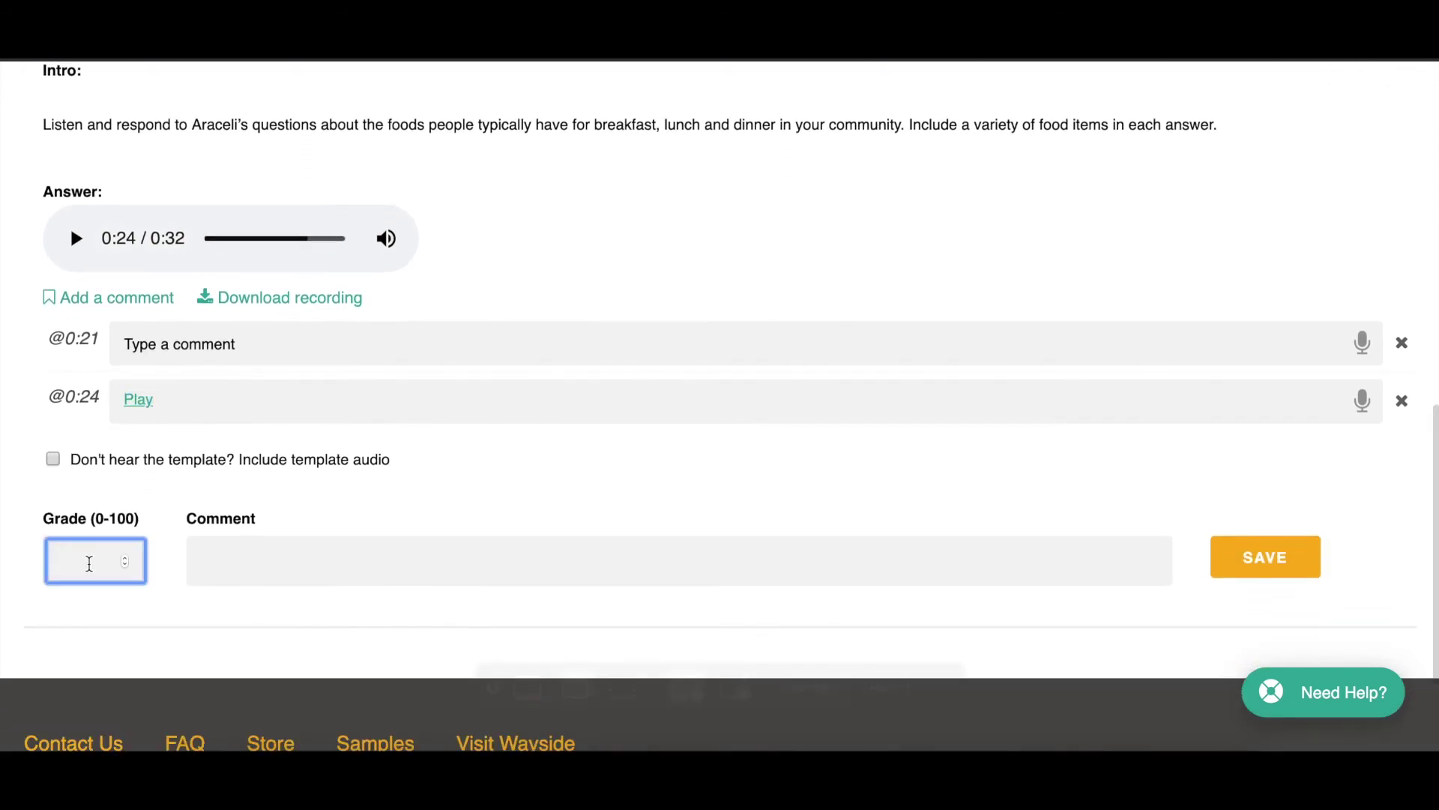
type("85")
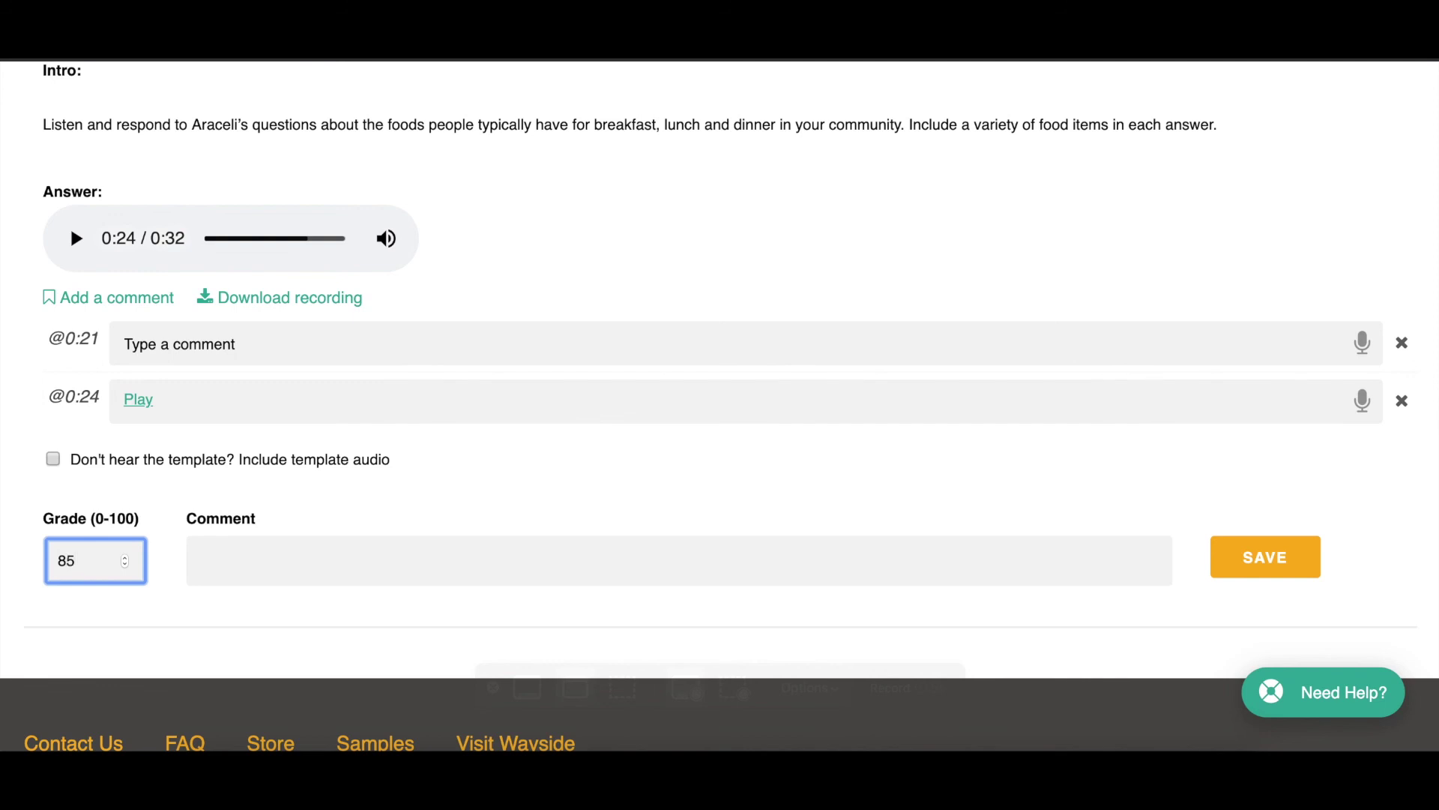
left_click(242, 559)
type("G")
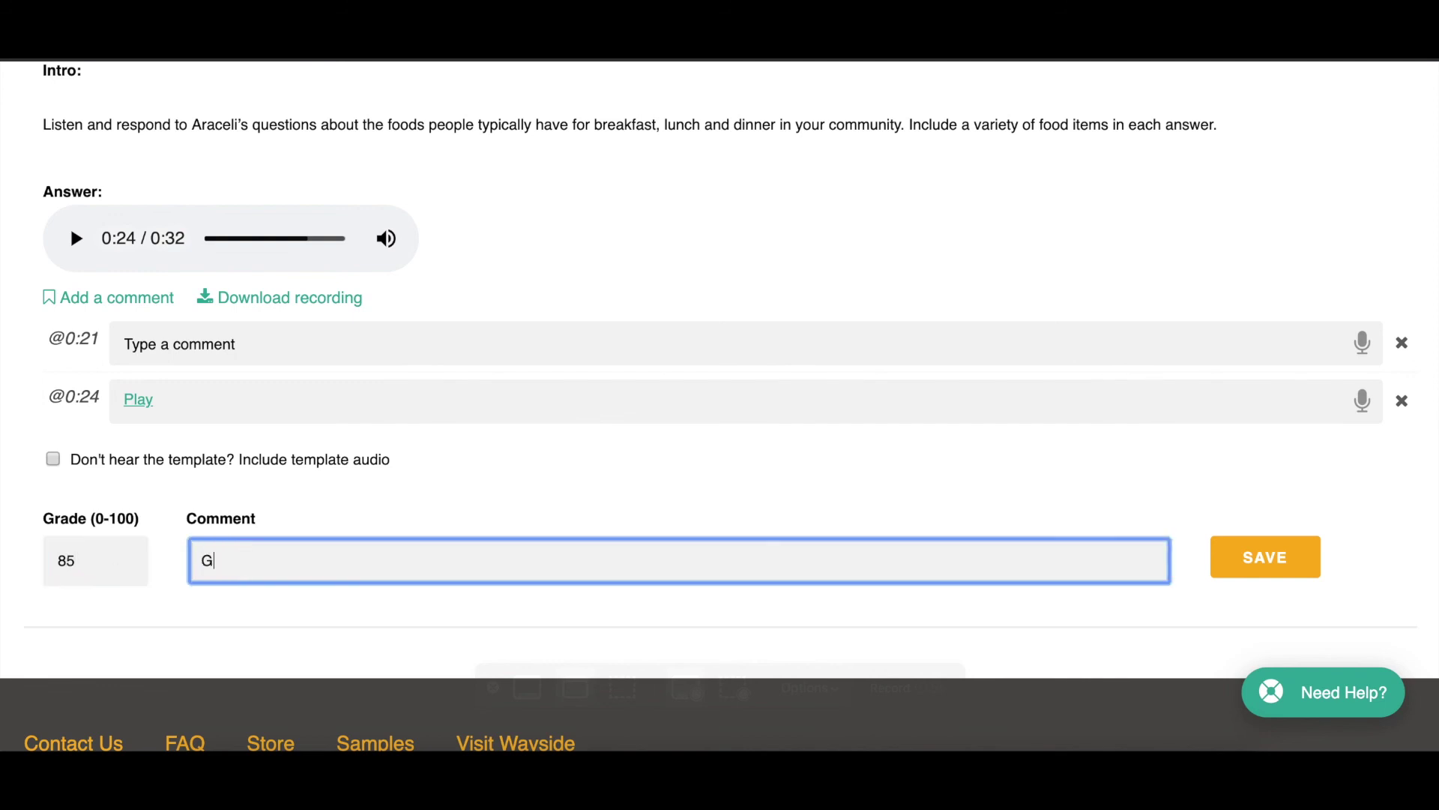
type("lobal comments")
left_click(1230, 569)
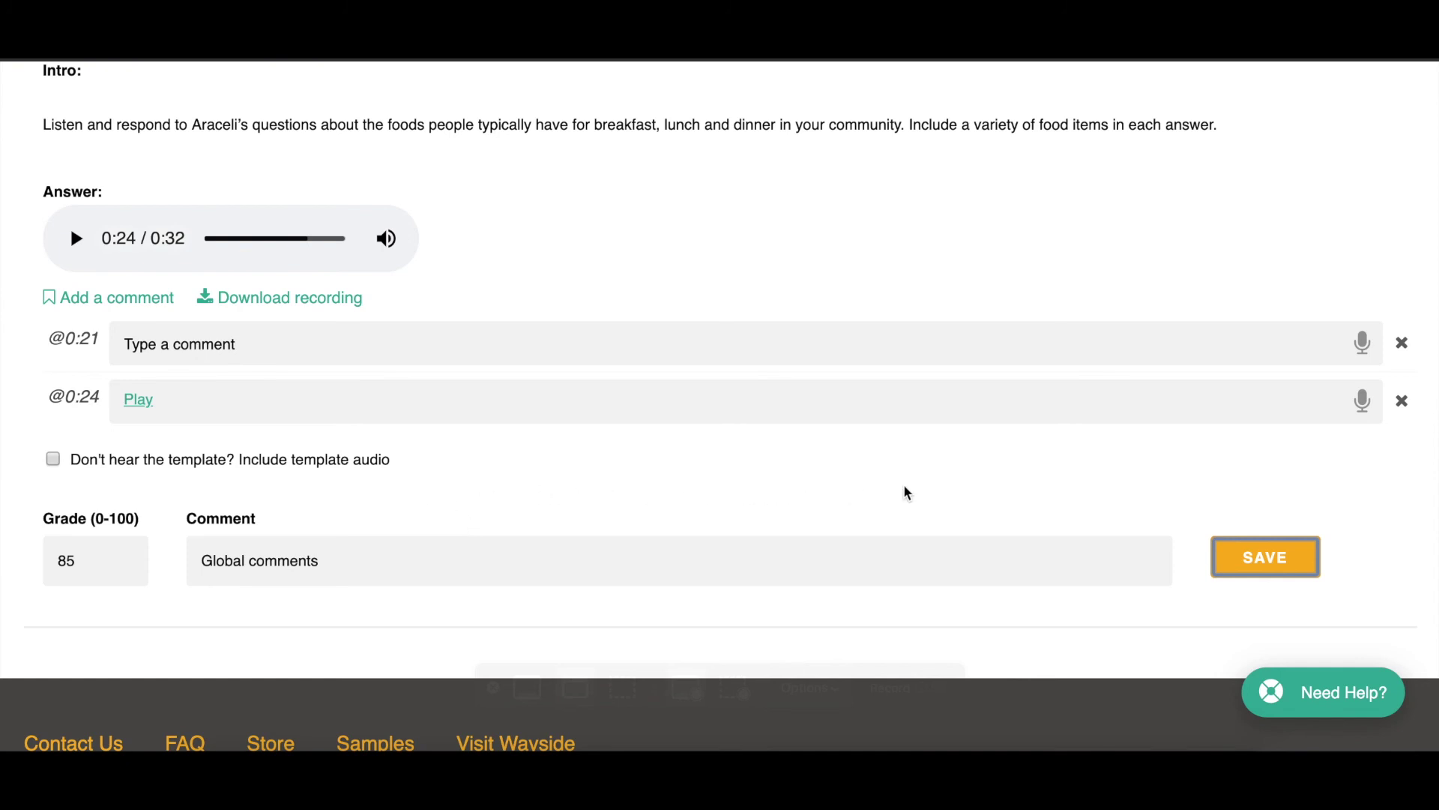
- Check the attempt's total grade and status, and return to the course's content to look through its units
scroll(962, 420, "up", 3)
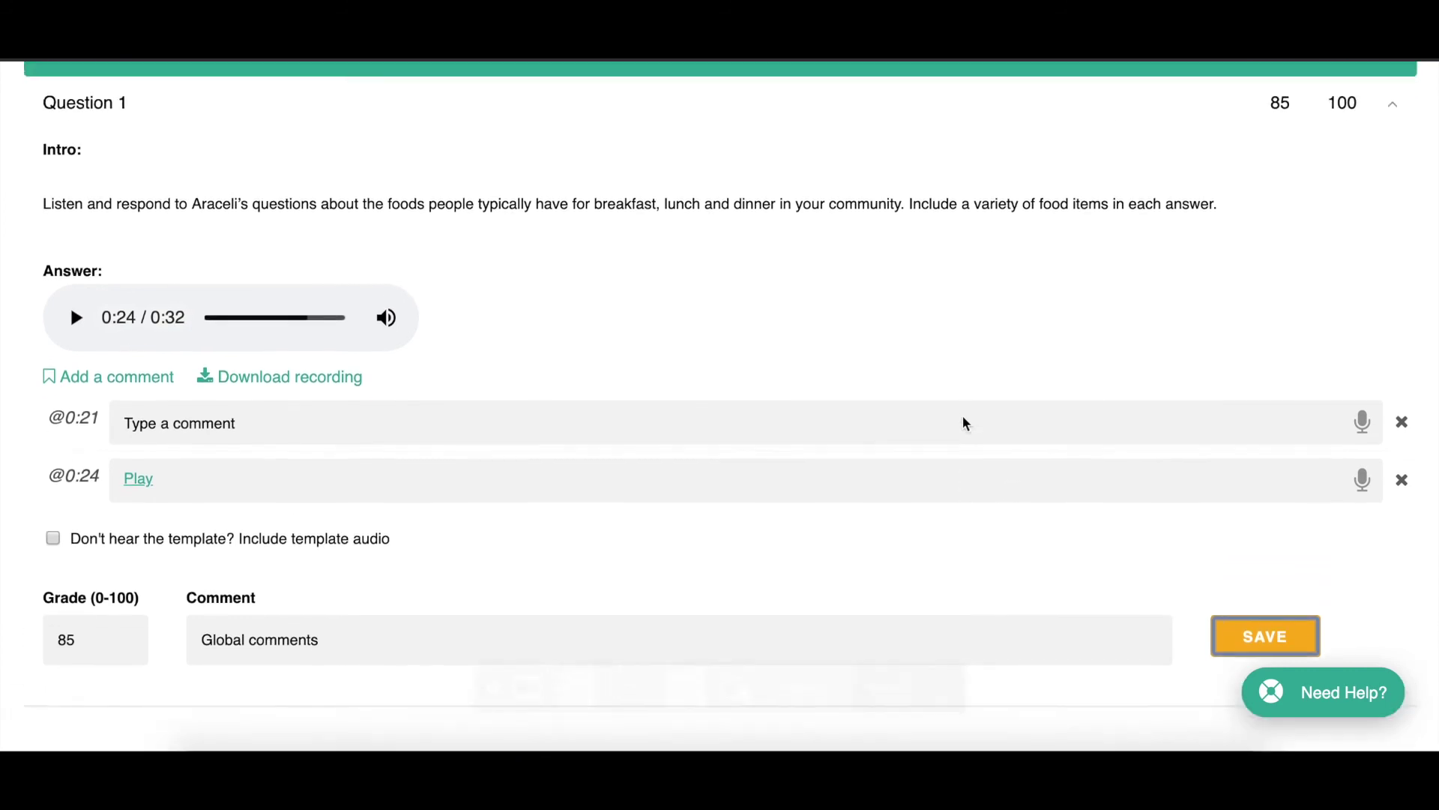
scroll(965, 424, "up", 1)
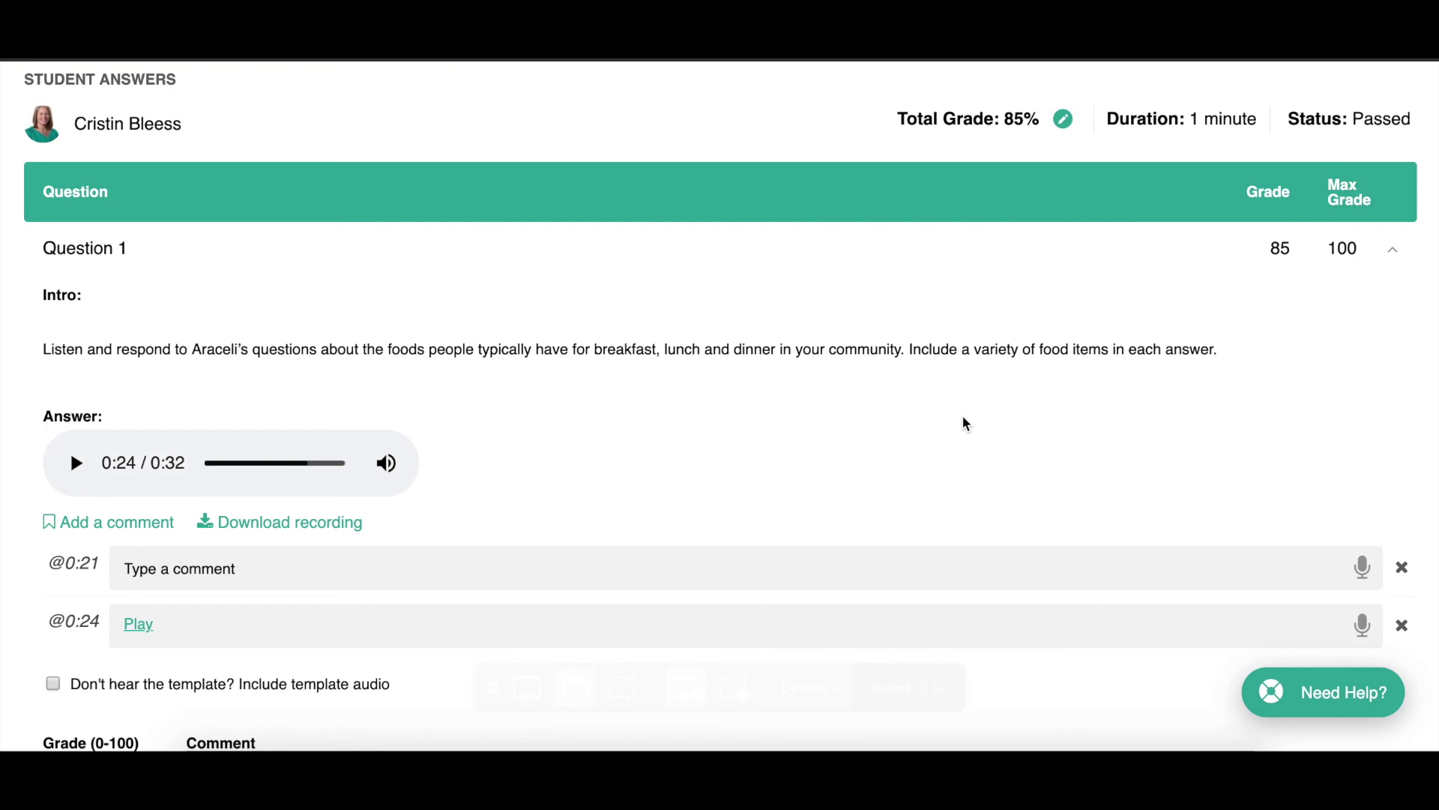
scroll(965, 424, "up", 6)
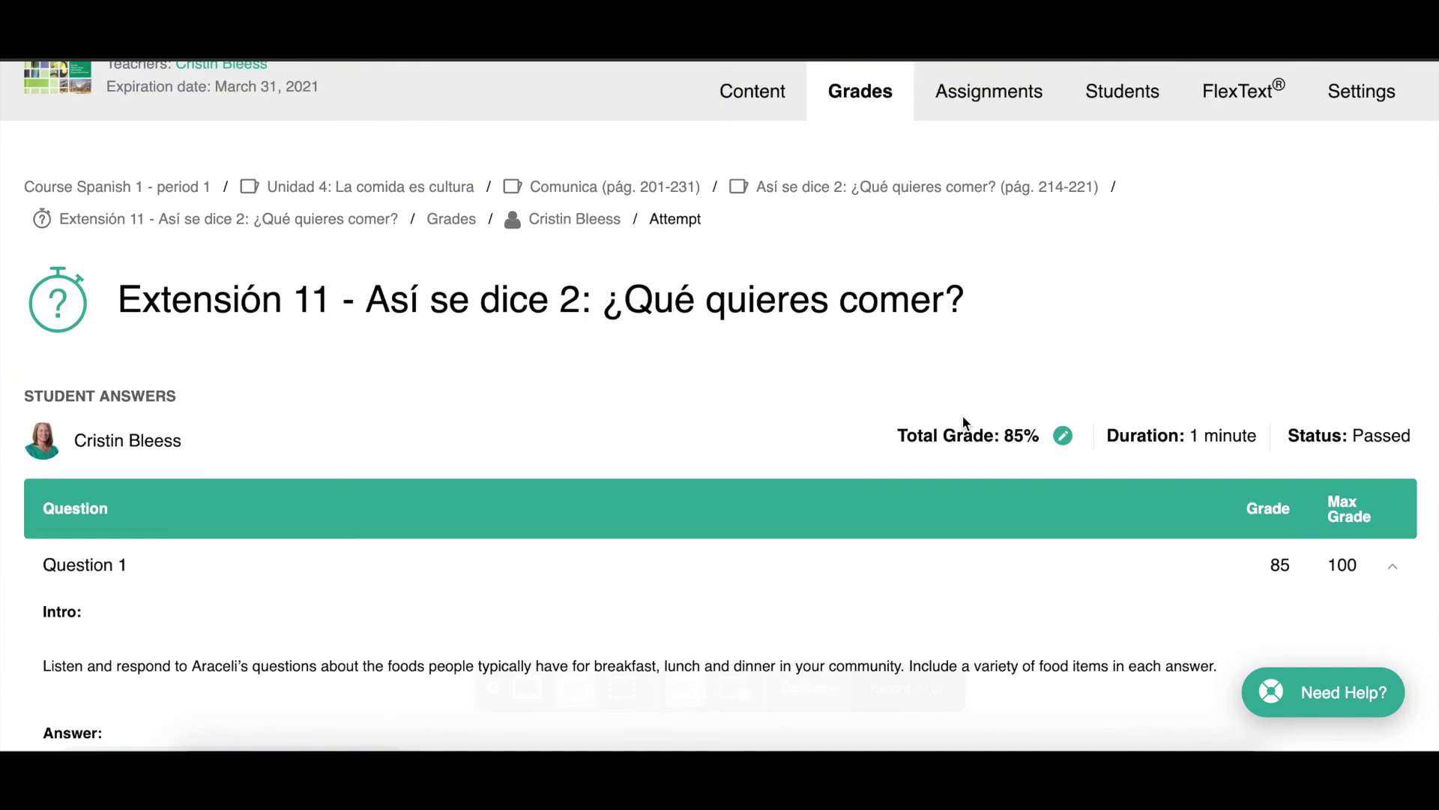
scroll(963, 418, "up", 1)
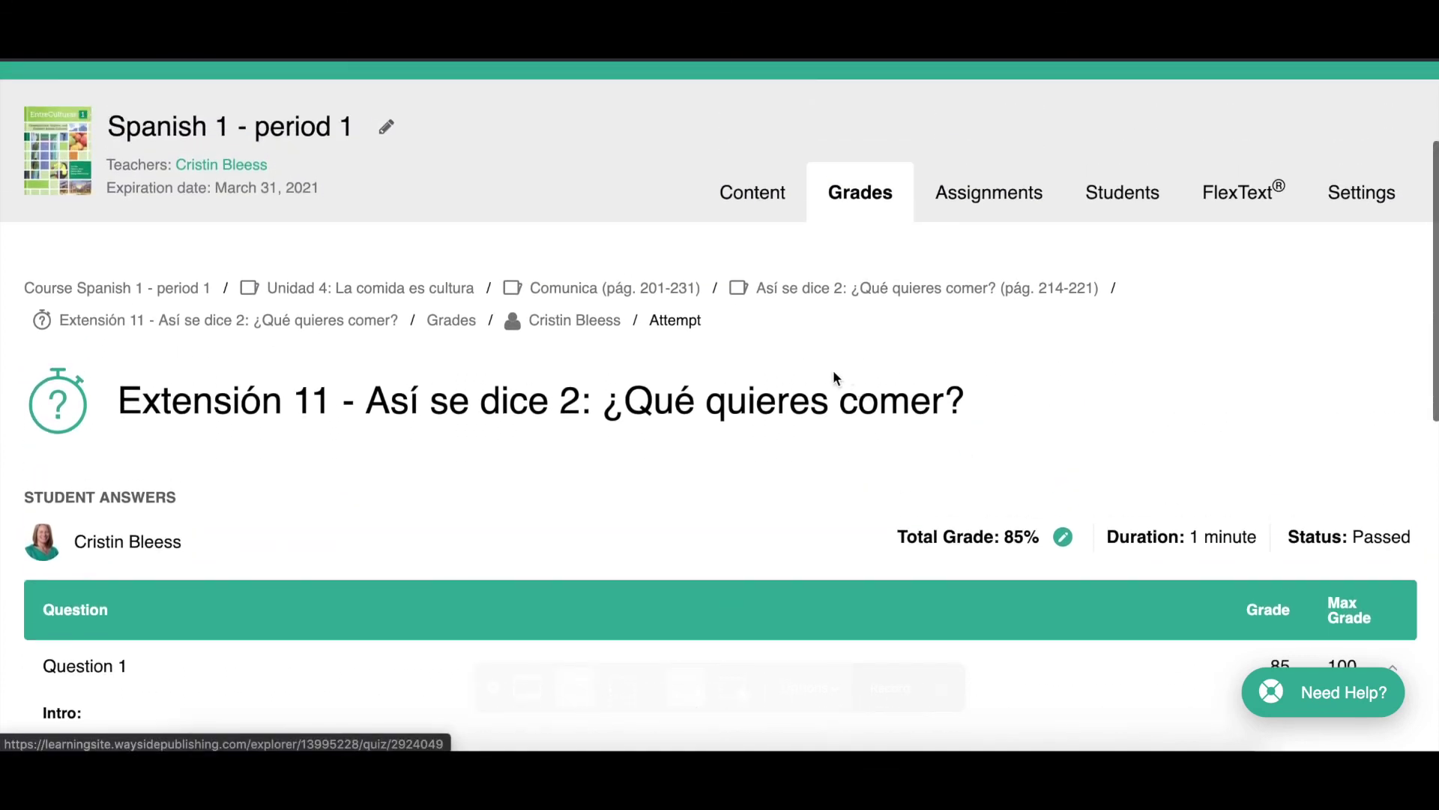
left_click(741, 196)
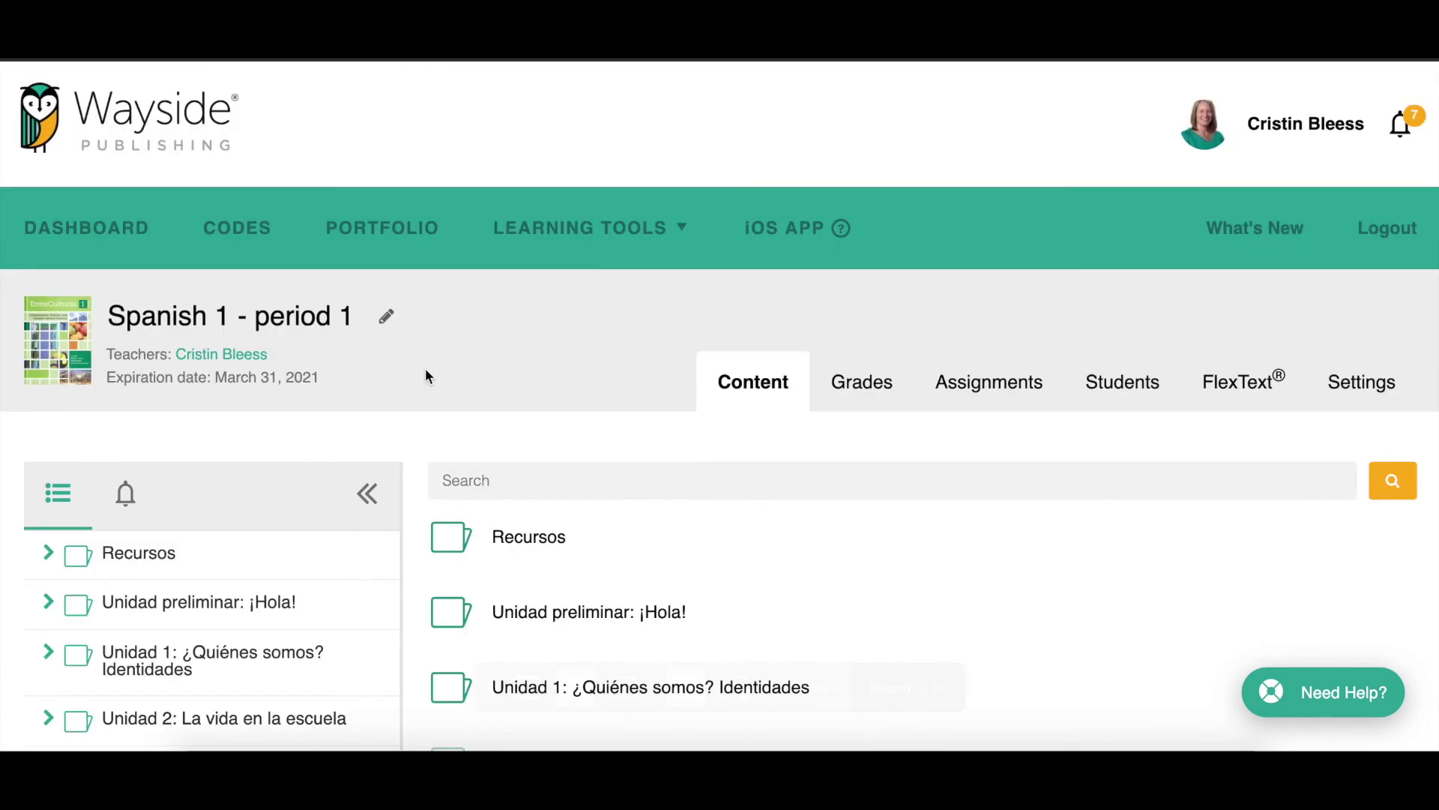
scroll(425, 368, "down", 5)
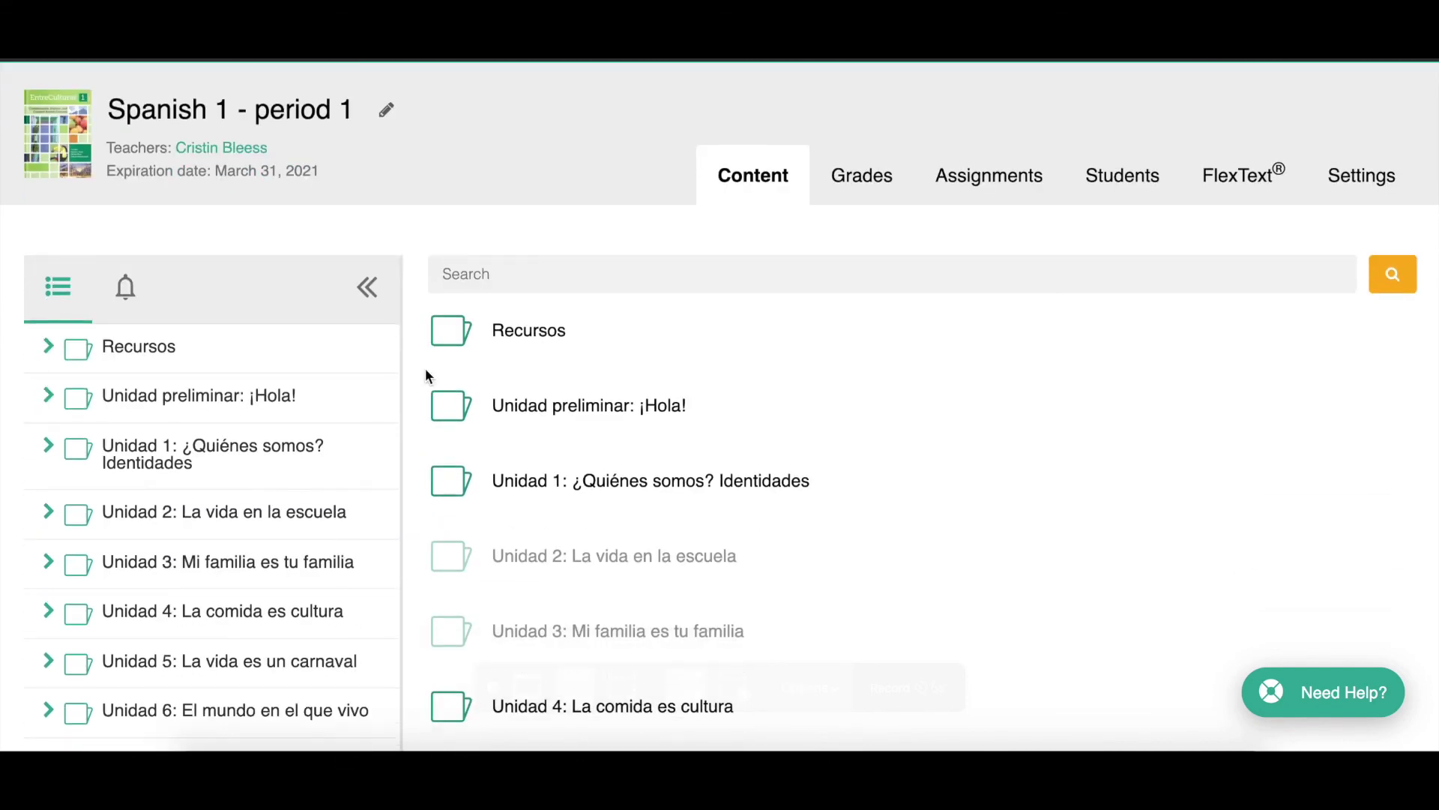
- Open the Recursos folder in the course content and look through its subfolders
scroll(425, 370, "down", 1)
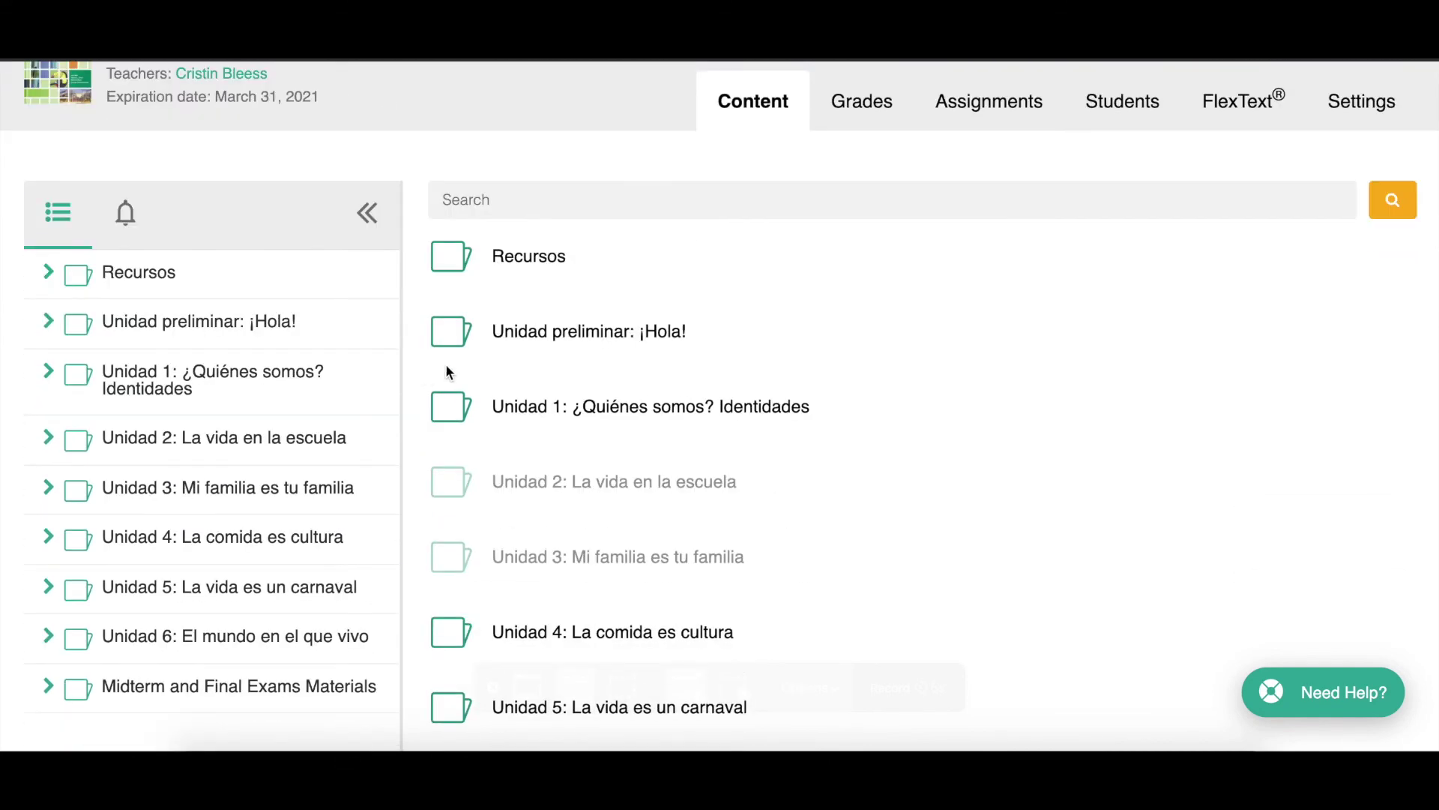
left_click(529, 259)
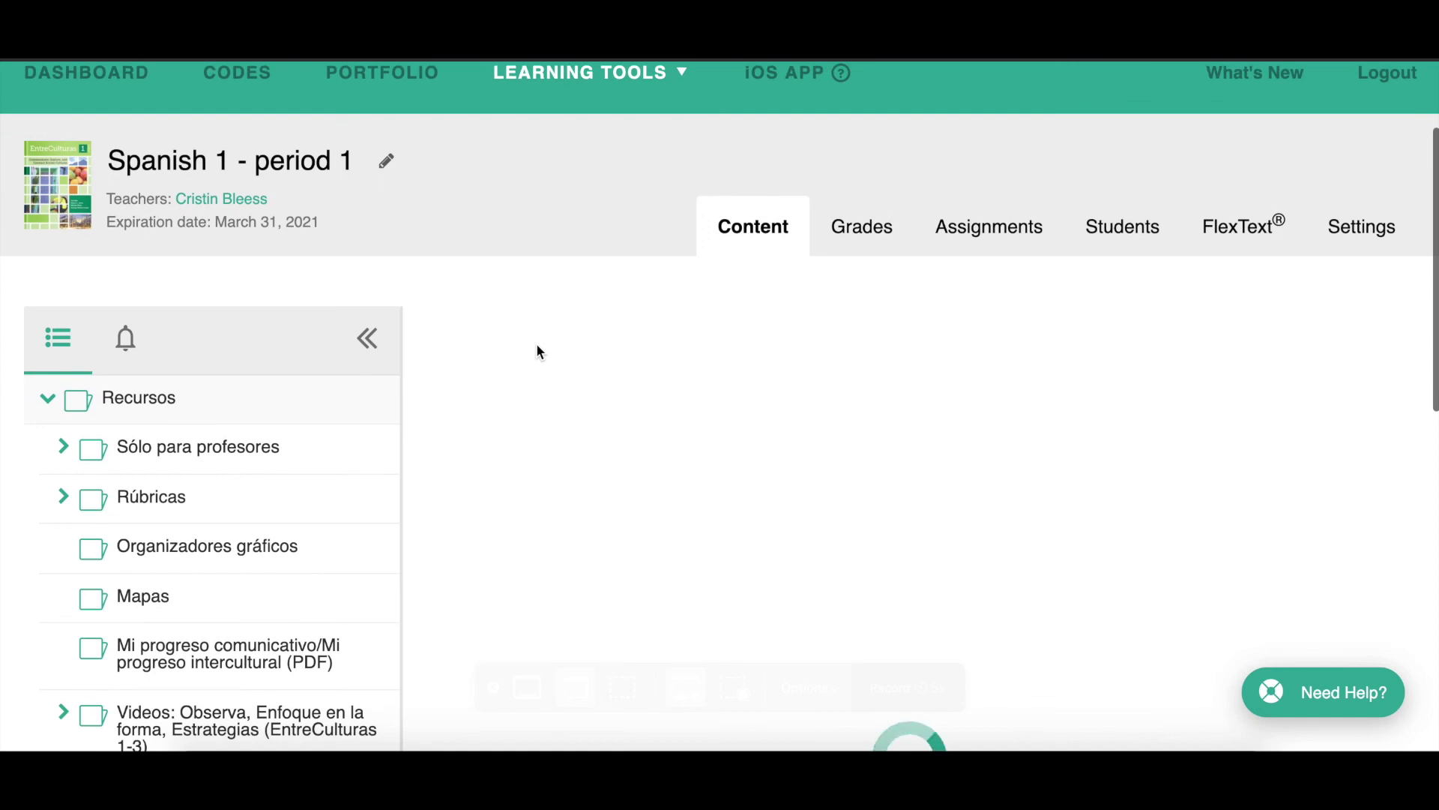
scroll(536, 343, "down", 2)
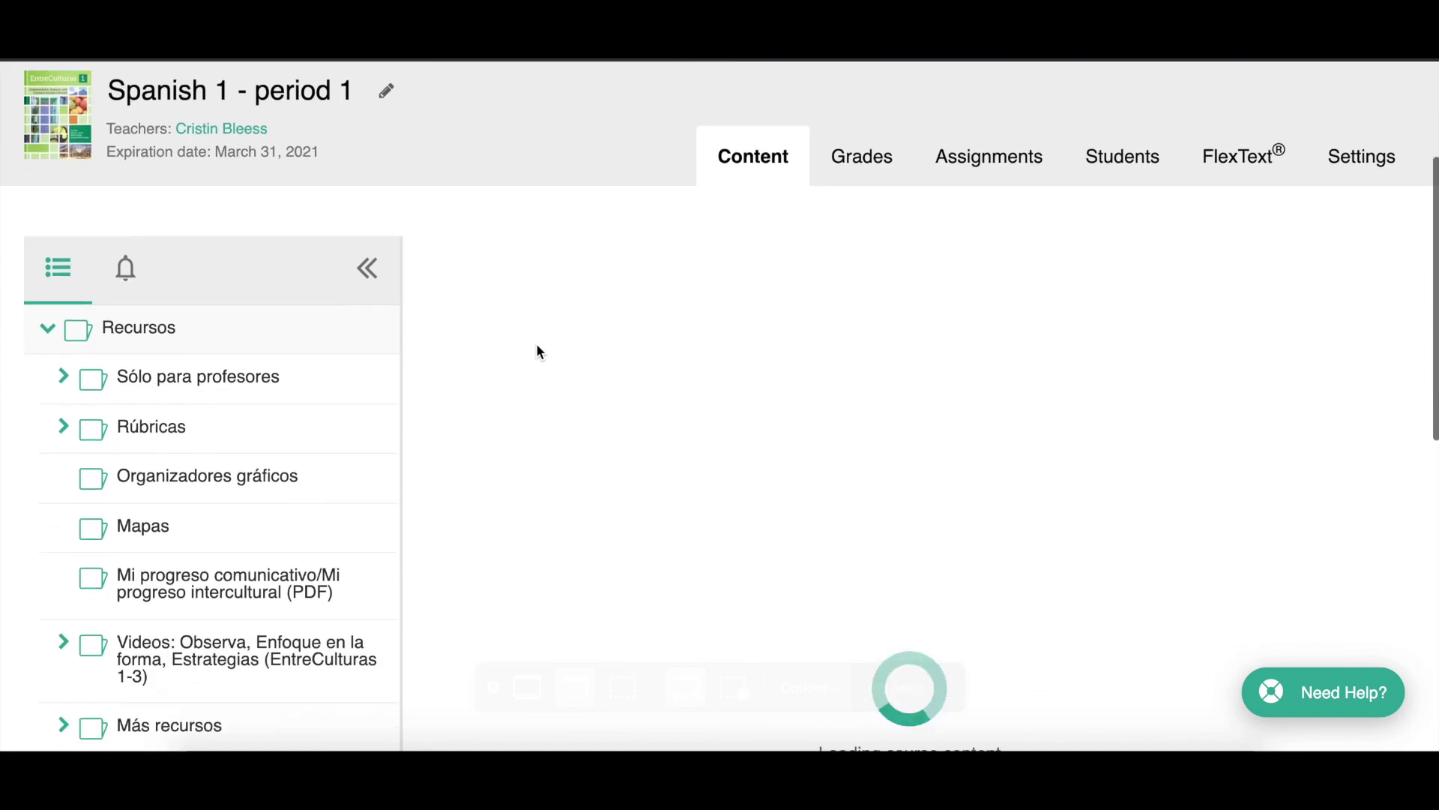
scroll(536, 350, "down", 5)
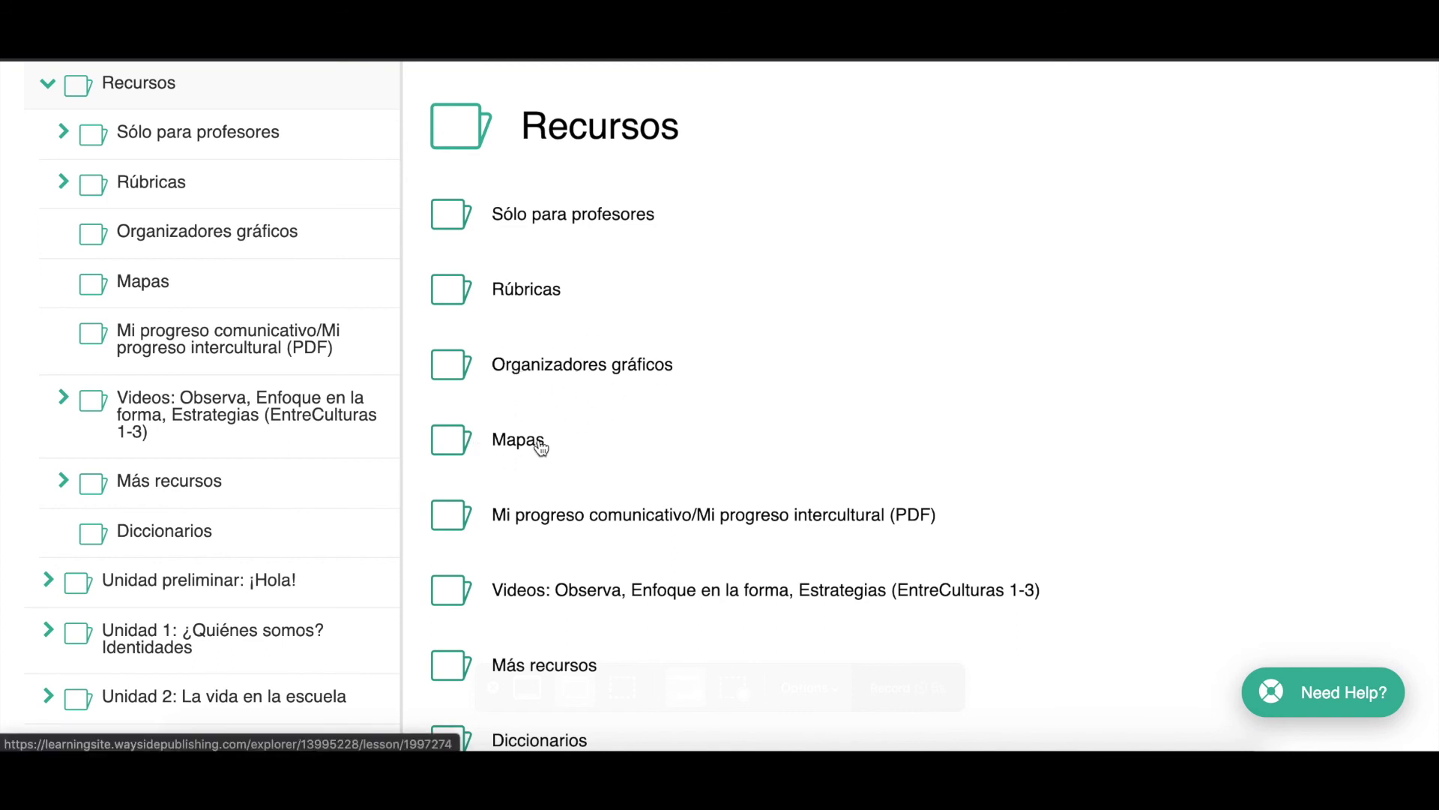
scroll(541, 448, "down", 3)
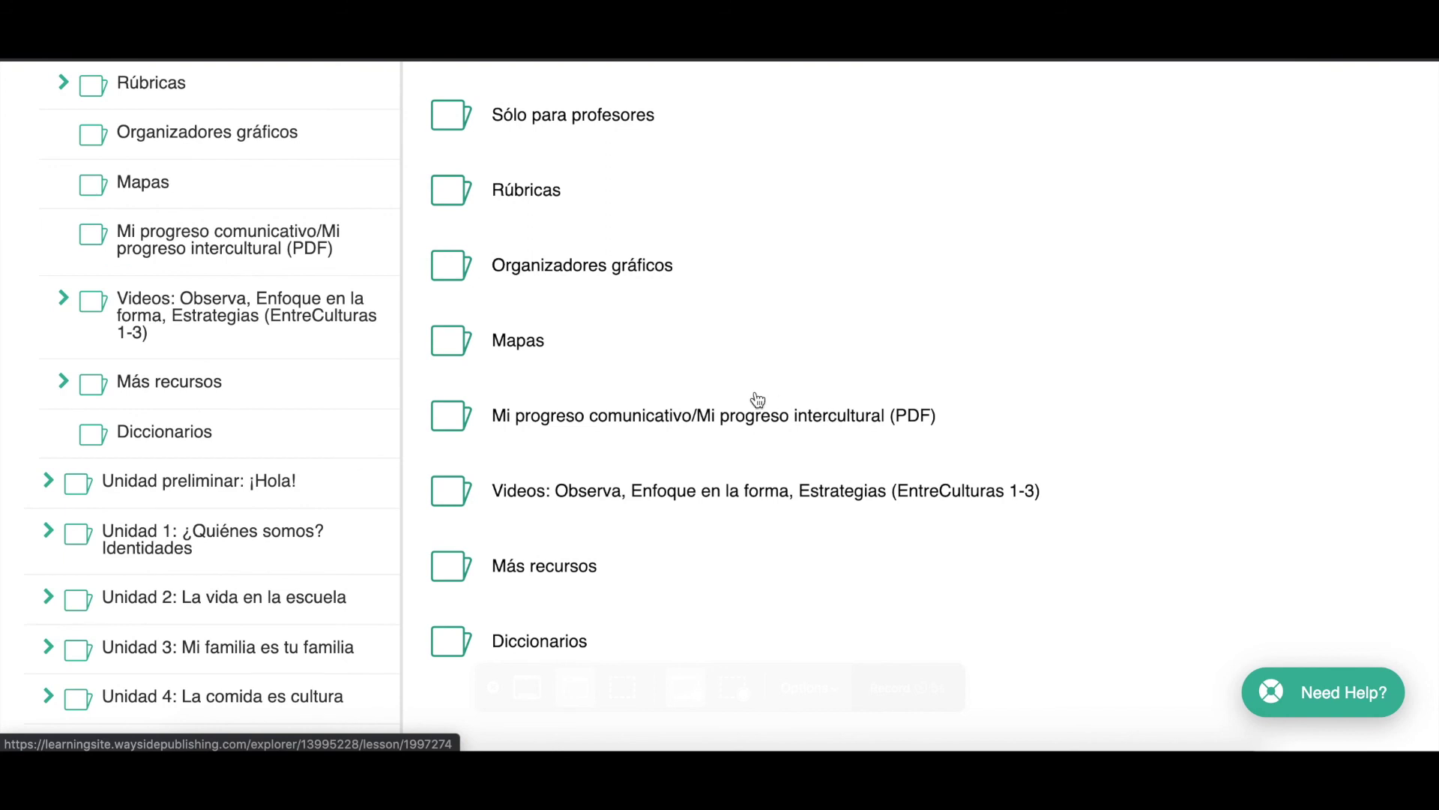
- Open "Mi progreso para la Unidad 2" from the Mi progreso comunicativo/Mi progreso intercultural folder, view the PDF, and close it
left_click(572, 418)
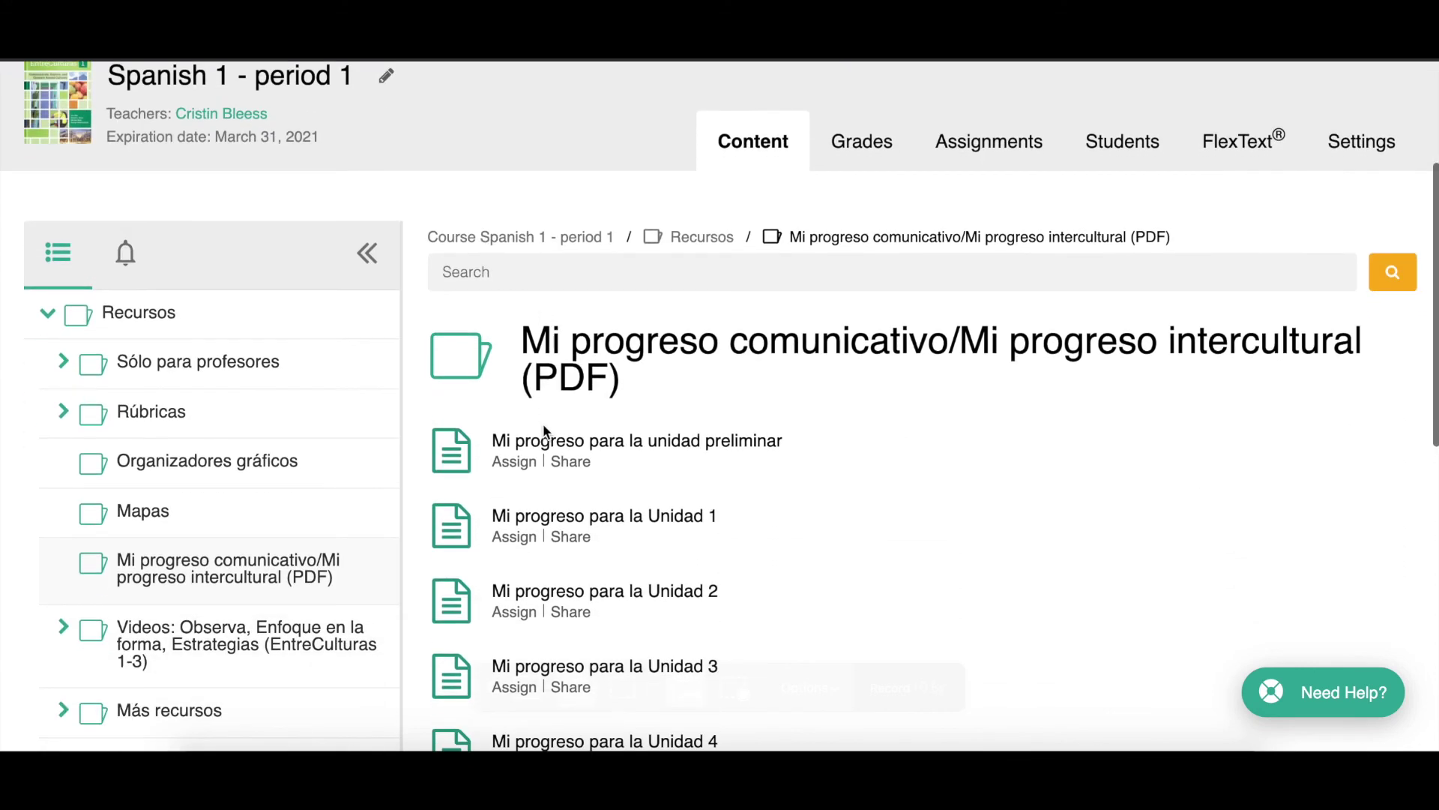
left_click(565, 592)
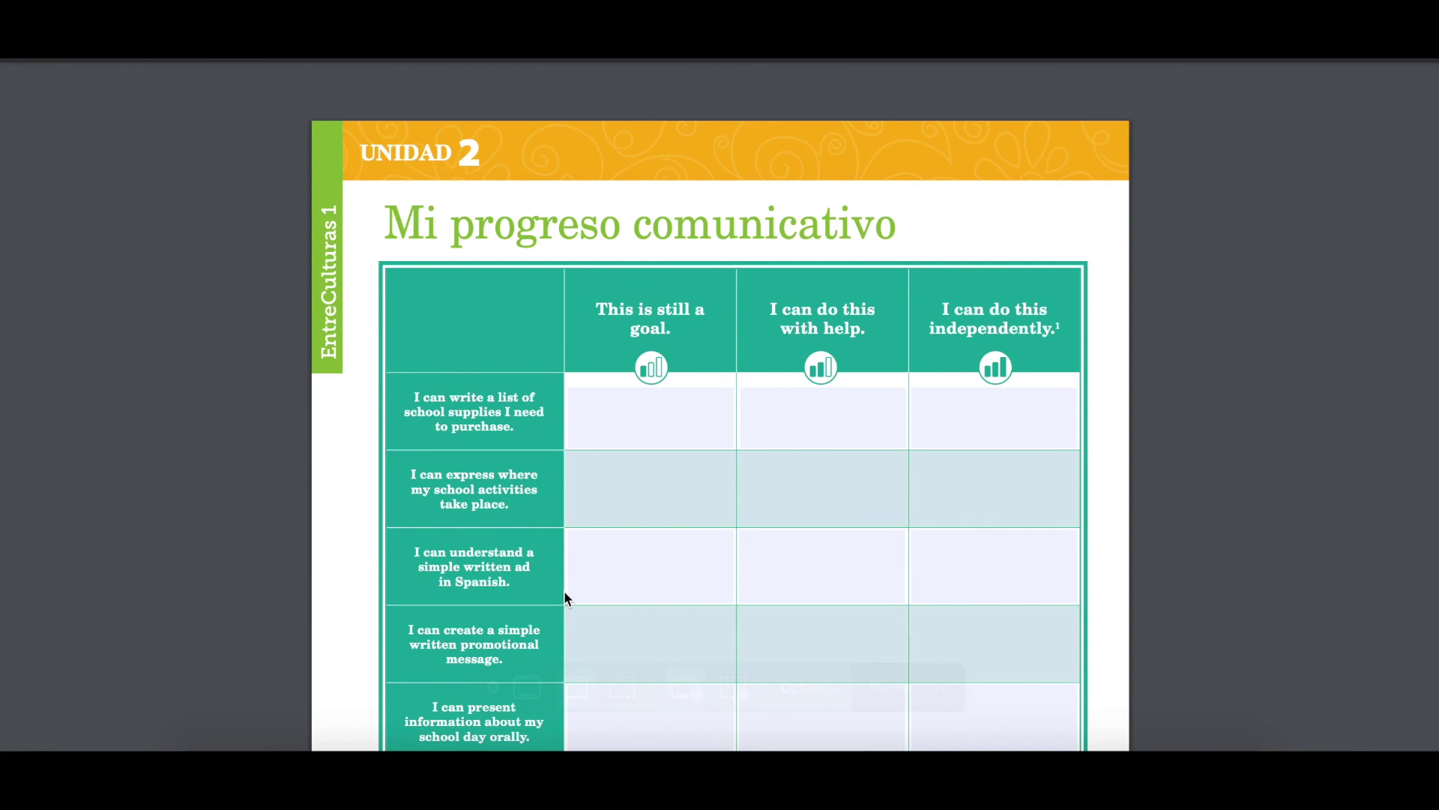
scroll(679, 601, "down", 2)
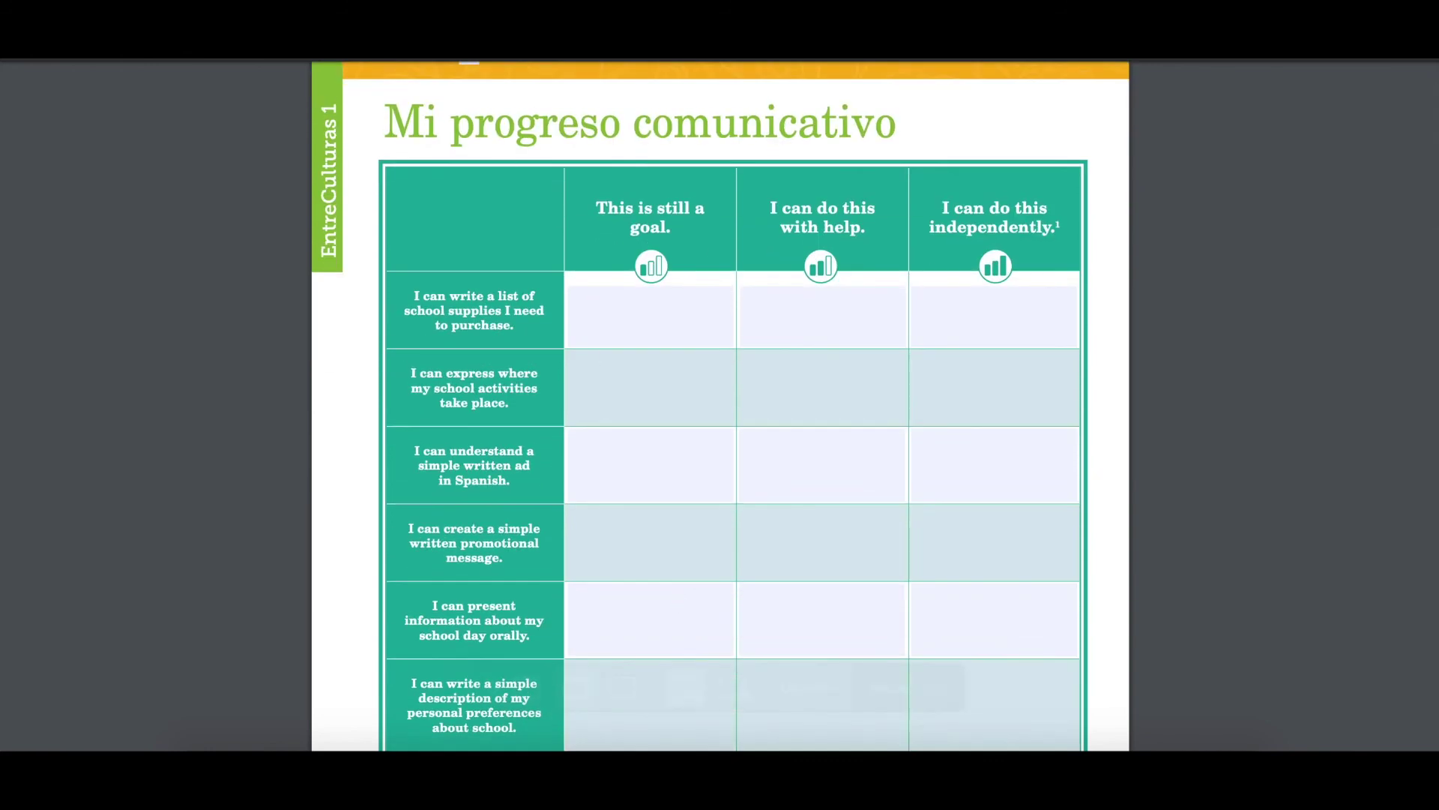
key("Escape")
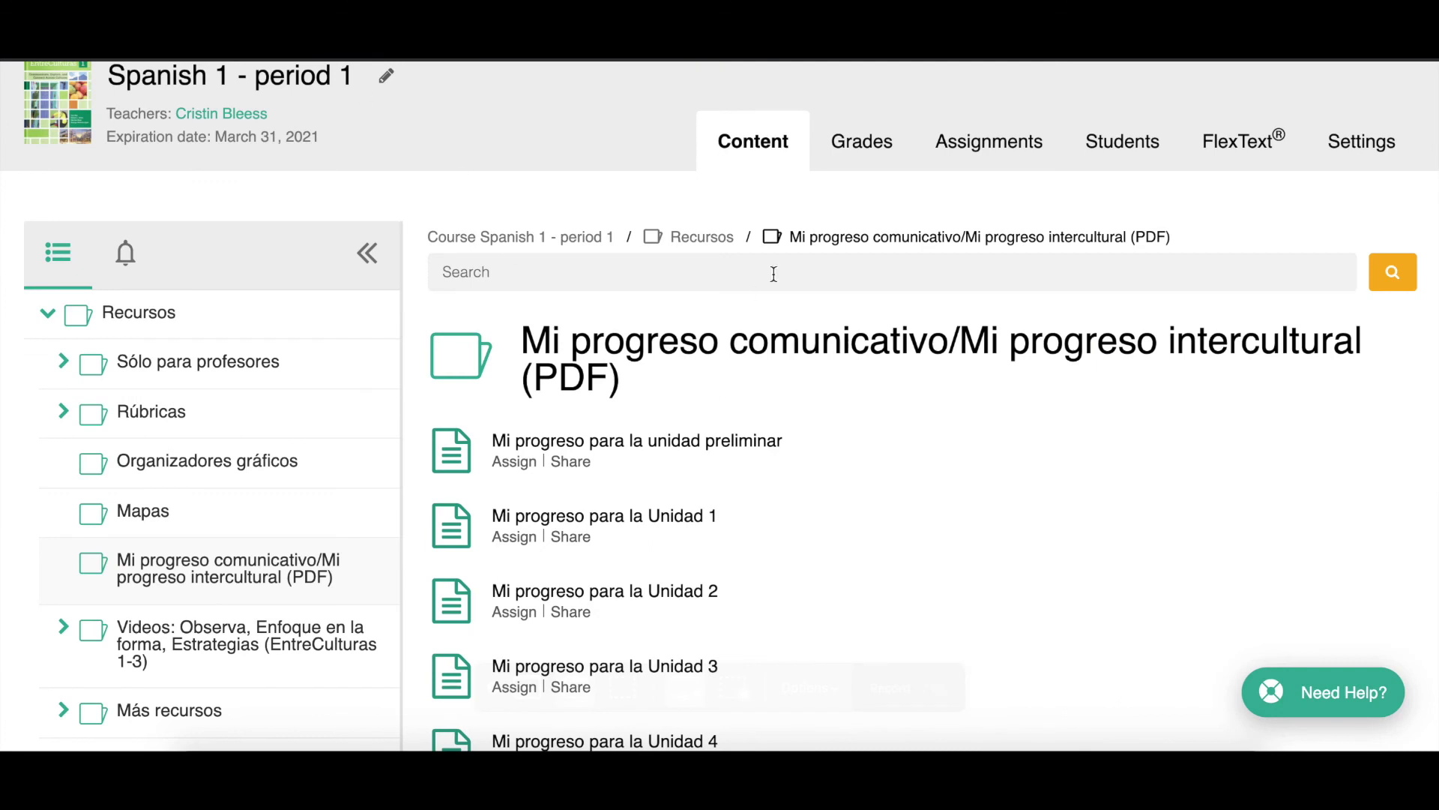
- Return to the Recursos folder and review the remaining resource folders, such as Videos, Más recursos and Diccionarios
left_click(726, 517)
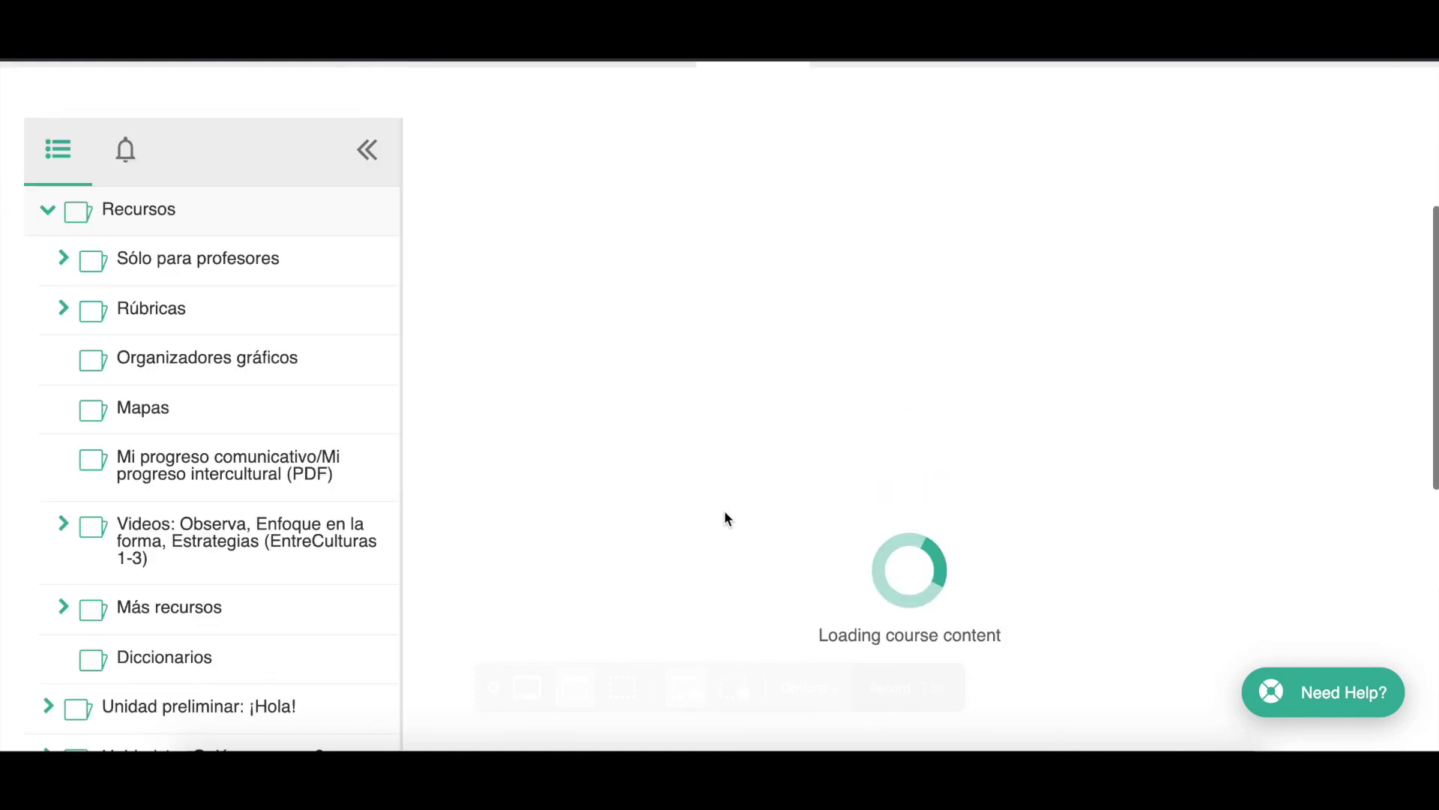
scroll(725, 517, "down", 2)
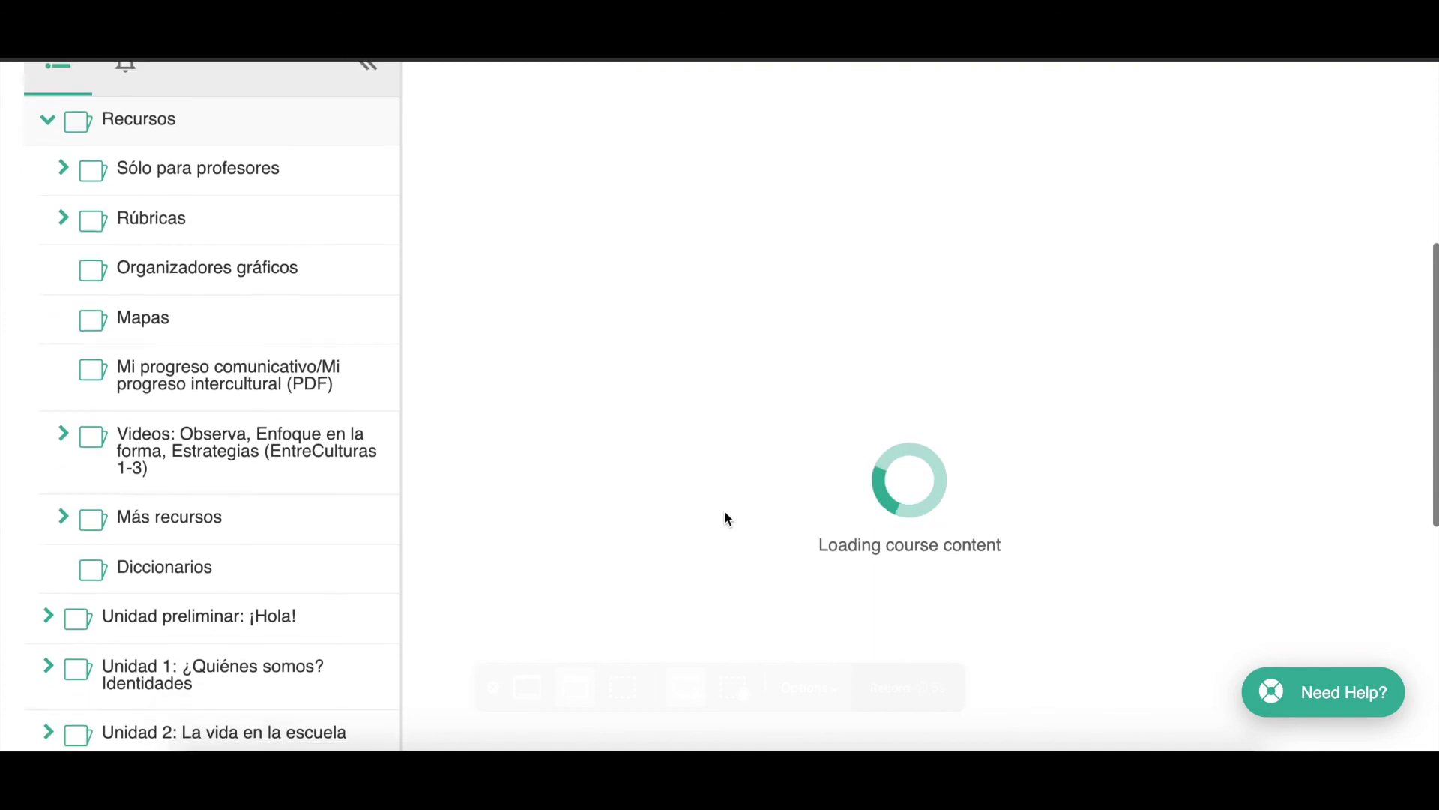
scroll(724, 516, "down", 4)
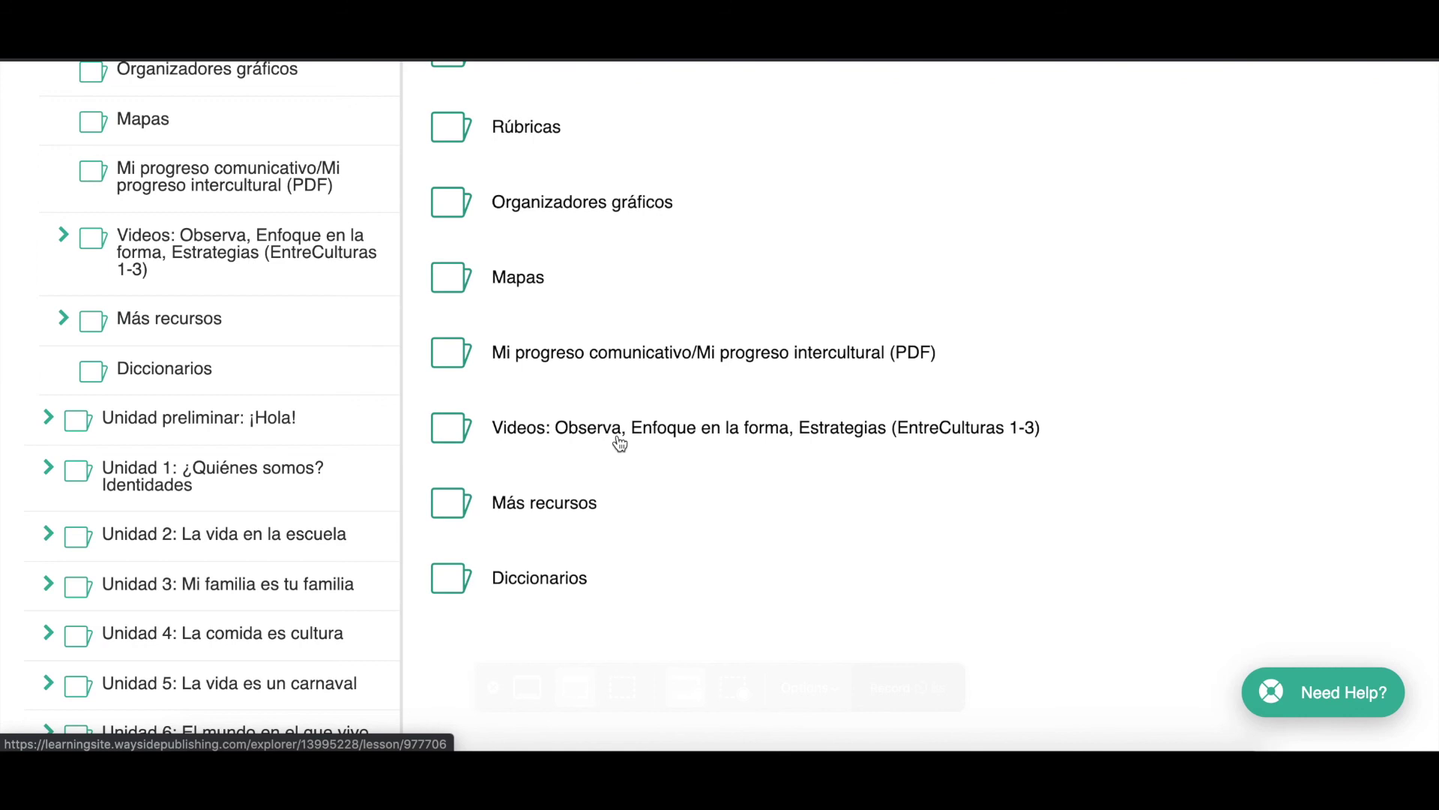
scroll(619, 443, "up", 2)
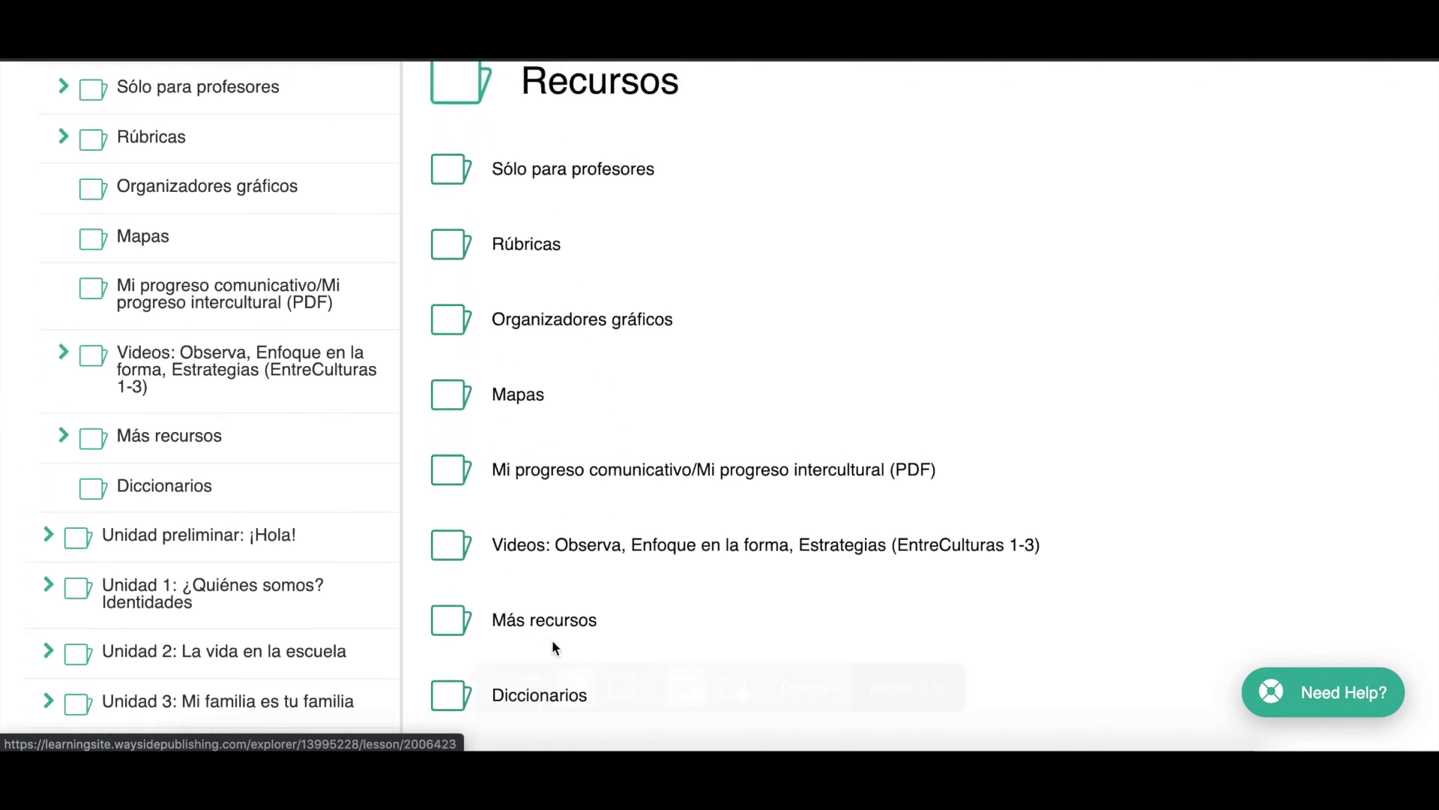
scroll(573, 398, "up", 2)
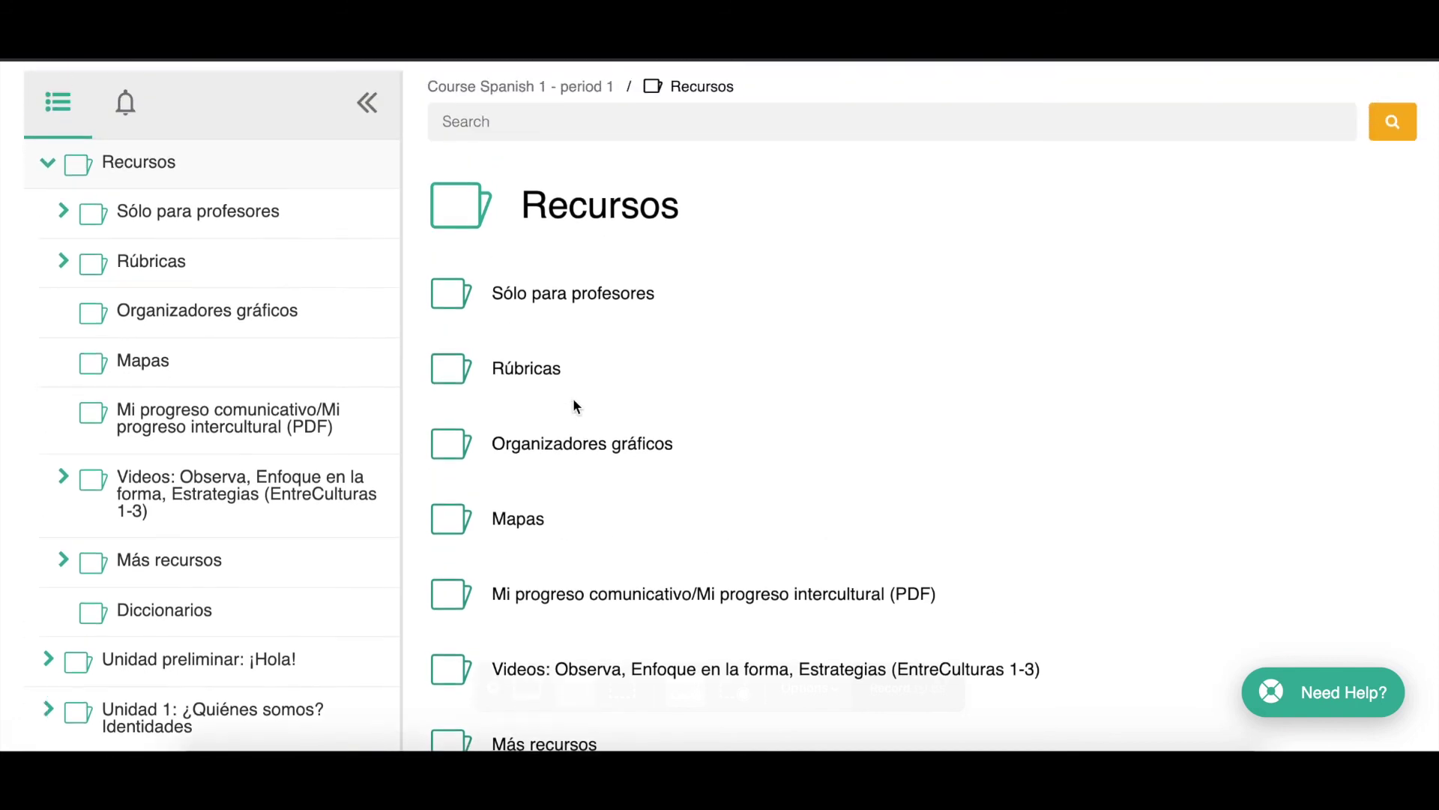
- Open the teacher-only folder "Sólo para profesores" and look over its contents
left_click(566, 296)
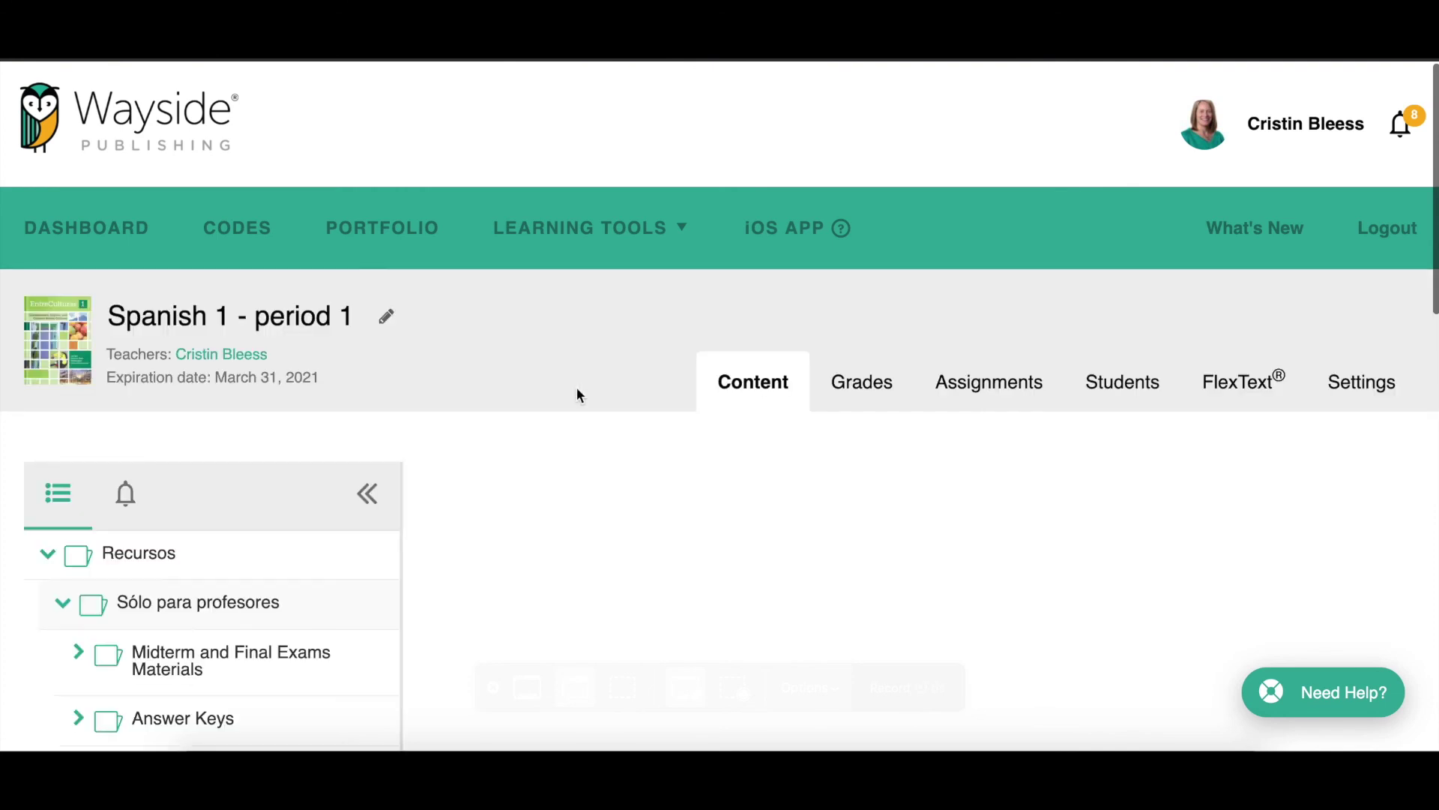
scroll(577, 395, "down", 2)
scroll(577, 389, "down", 2)
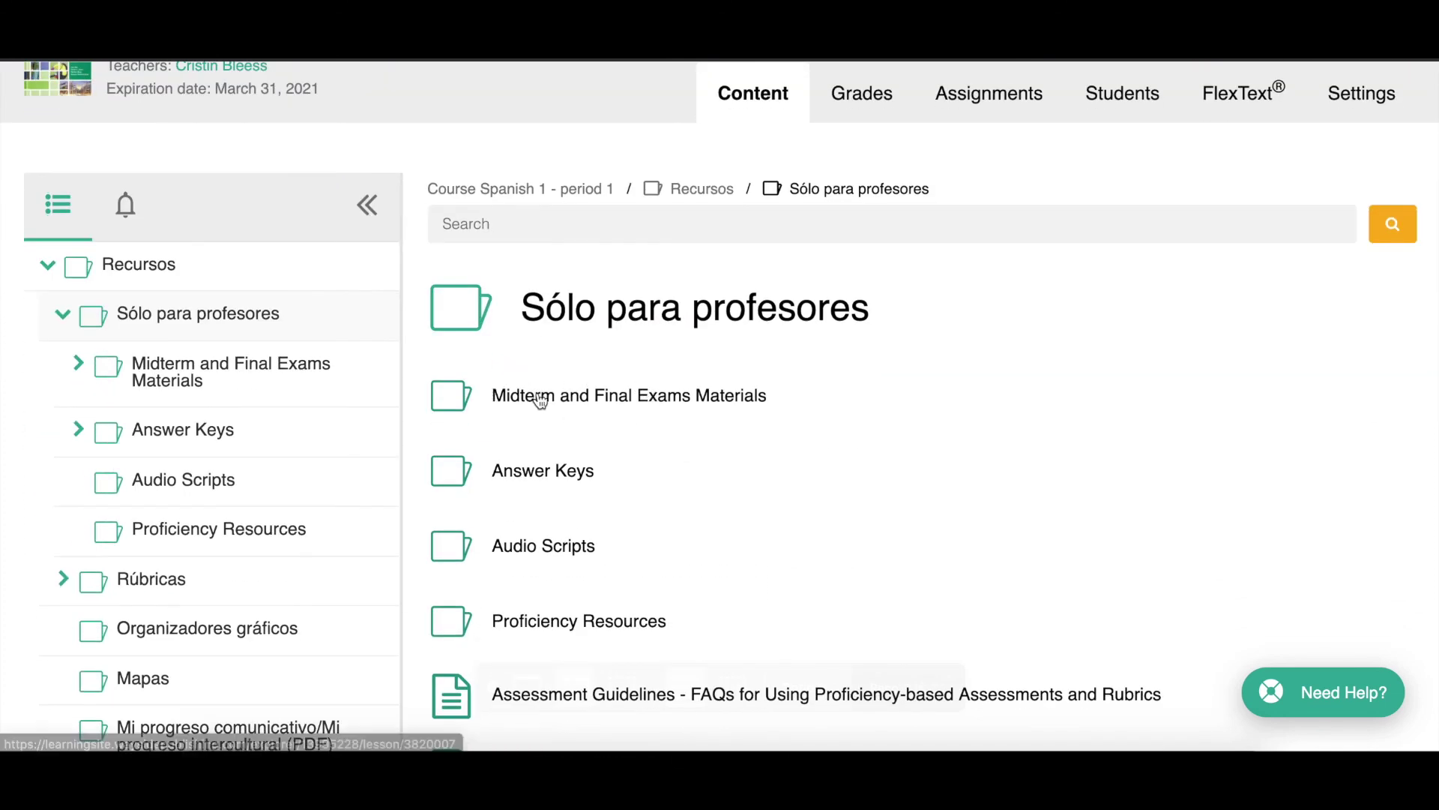
scroll(540, 399, "down", 2)
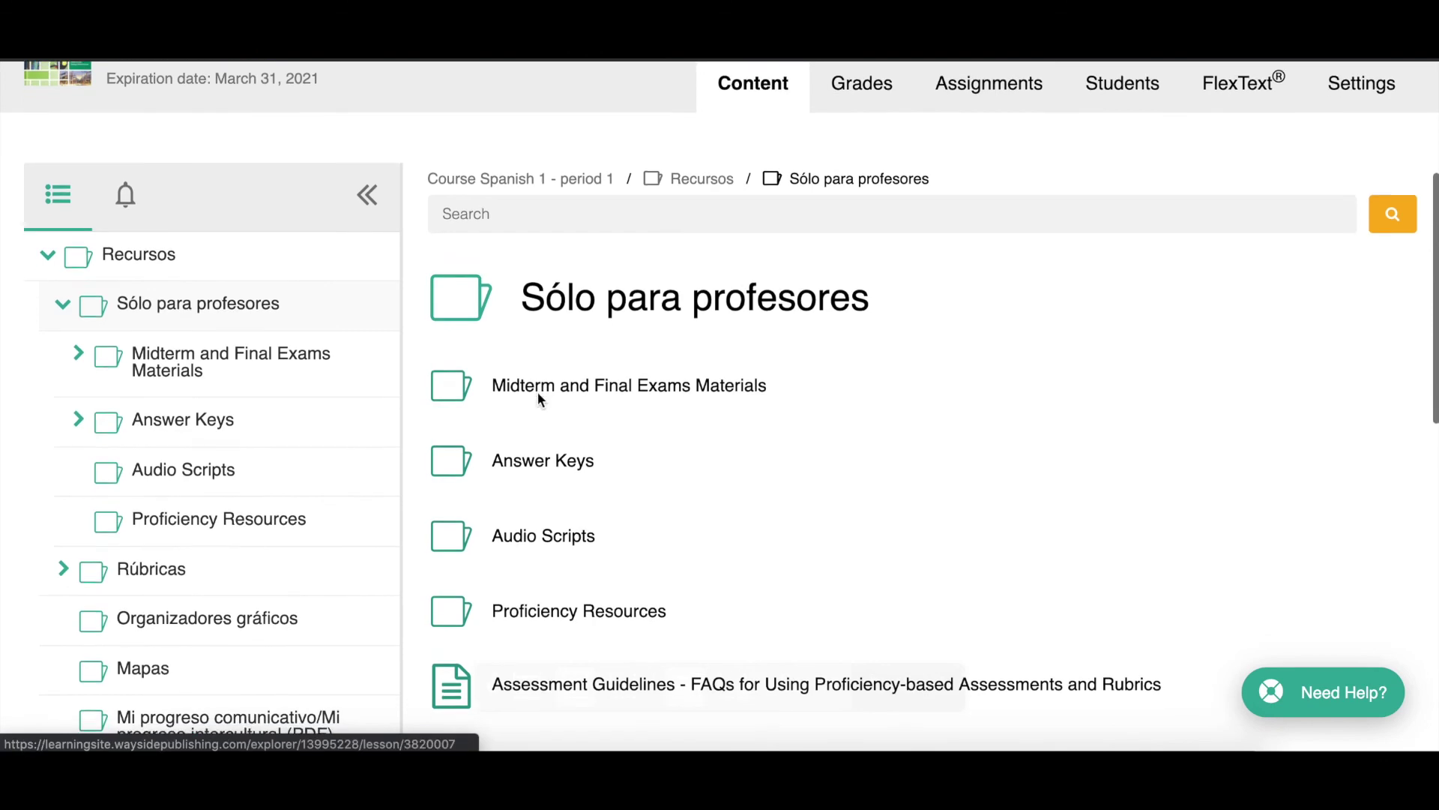
scroll(537, 399, "up", 5)
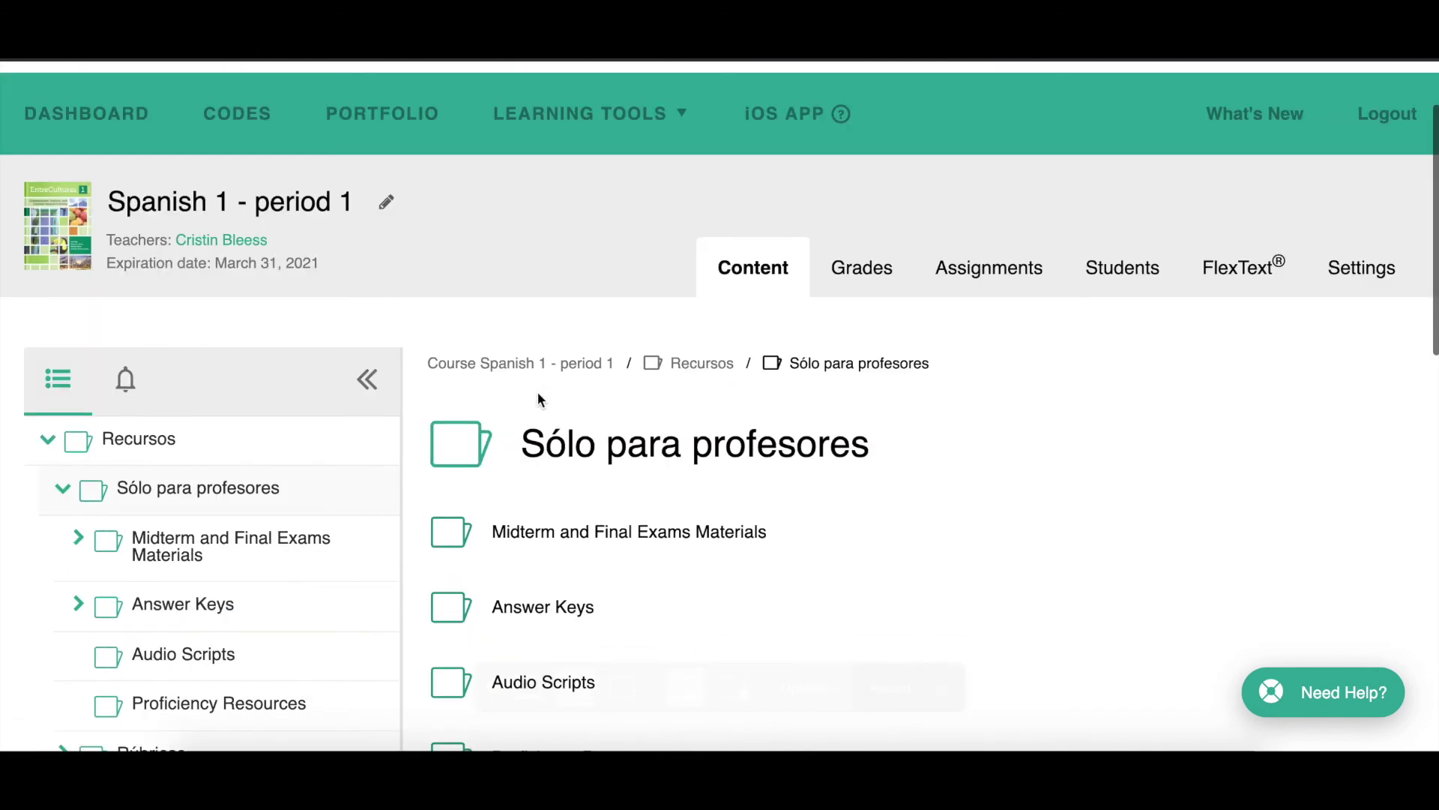
scroll(538, 399, "down", 3)
- Open Midterm Exam Materials within Midterm and Final Exams Materials and look through the SE and TE assessments for Unidades 1 to 3
left_click(551, 336)
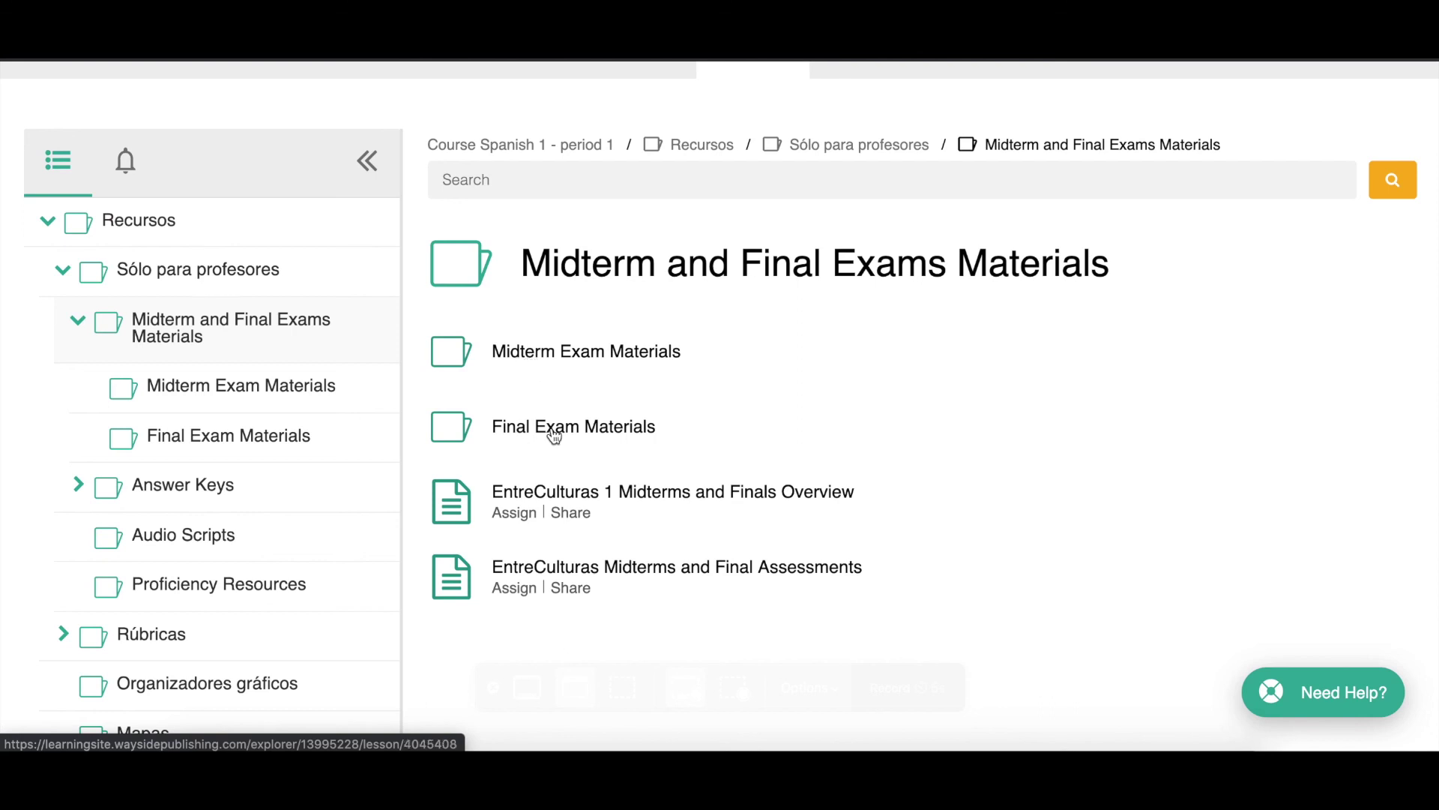
left_click(546, 348)
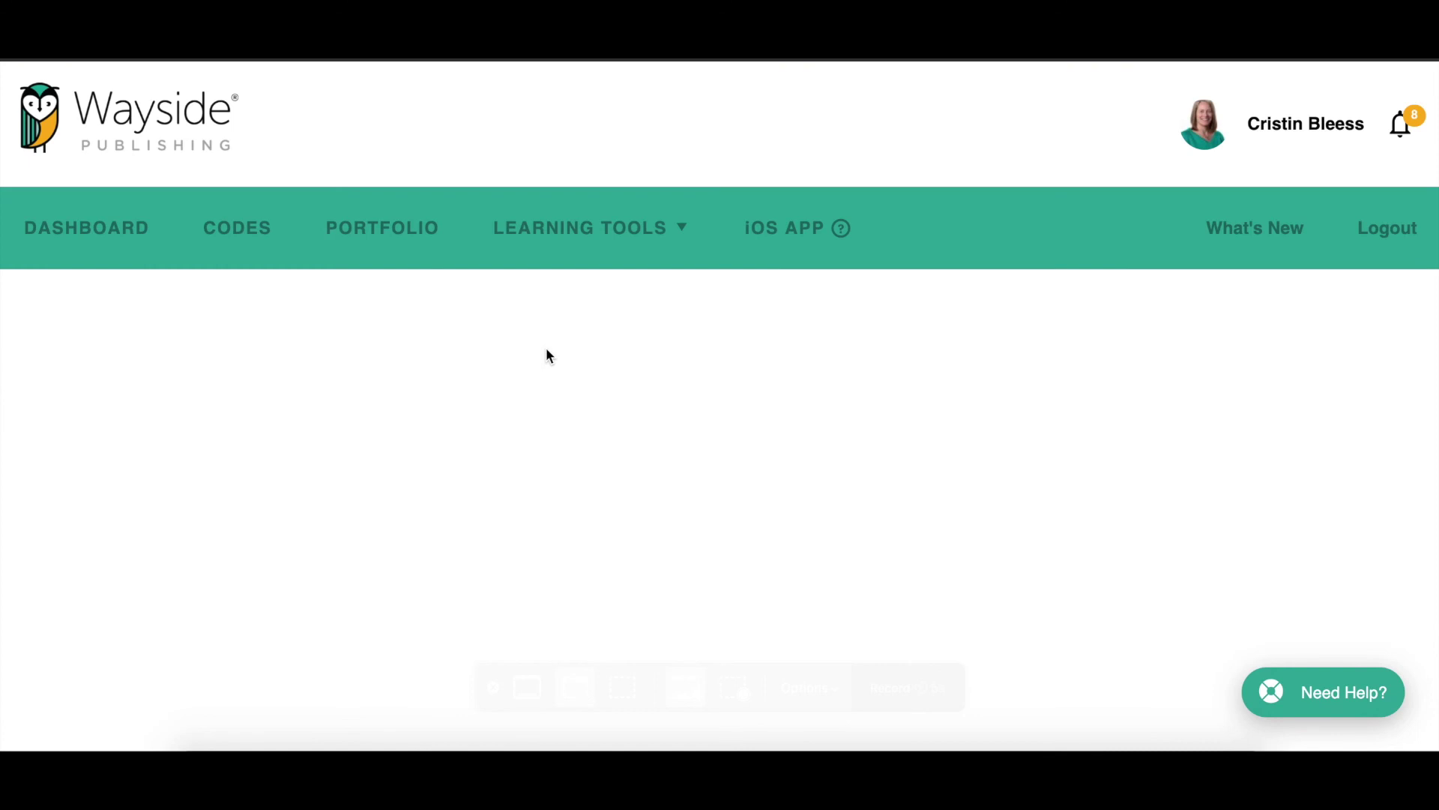
scroll(613, 494, "down", 2)
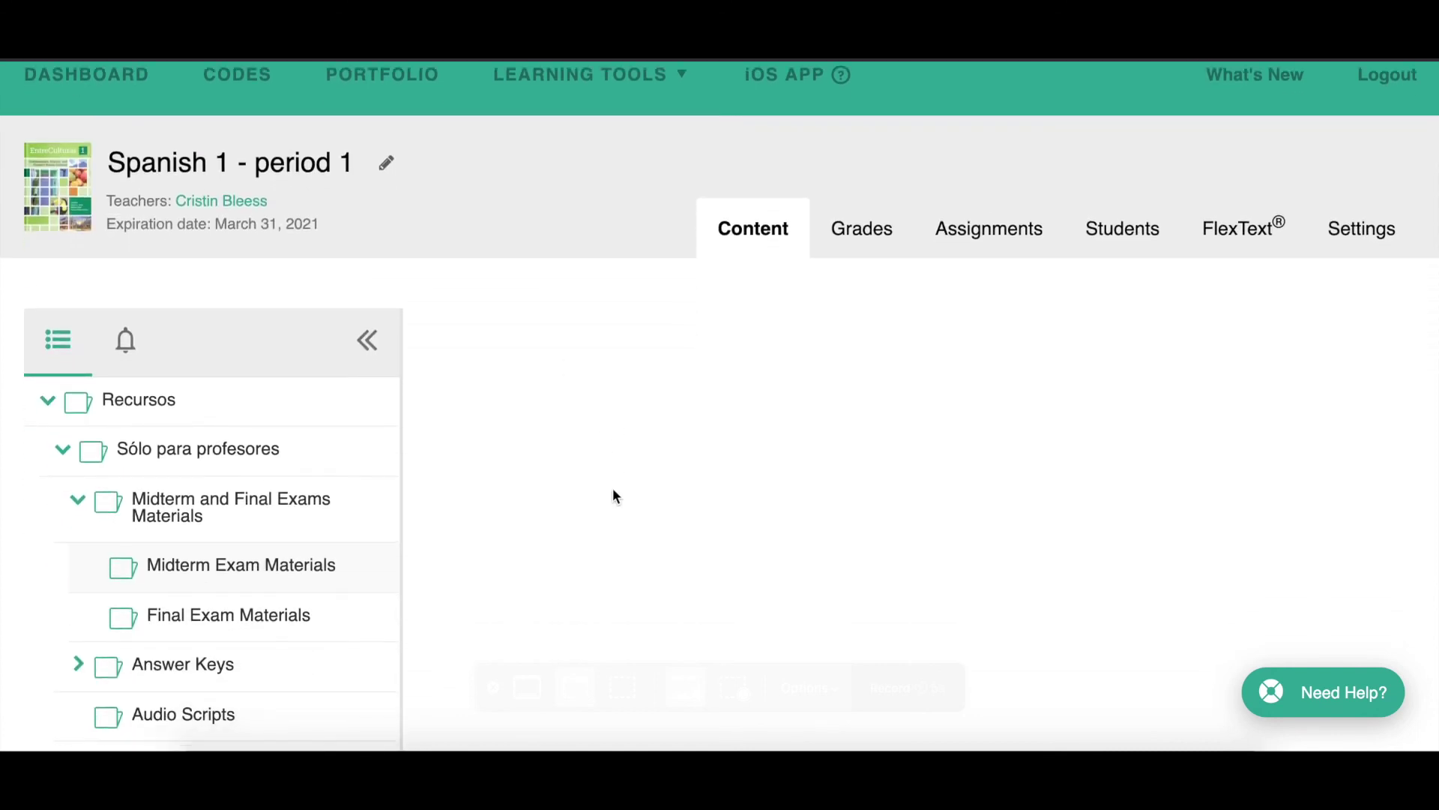
scroll(614, 488, "down", 3)
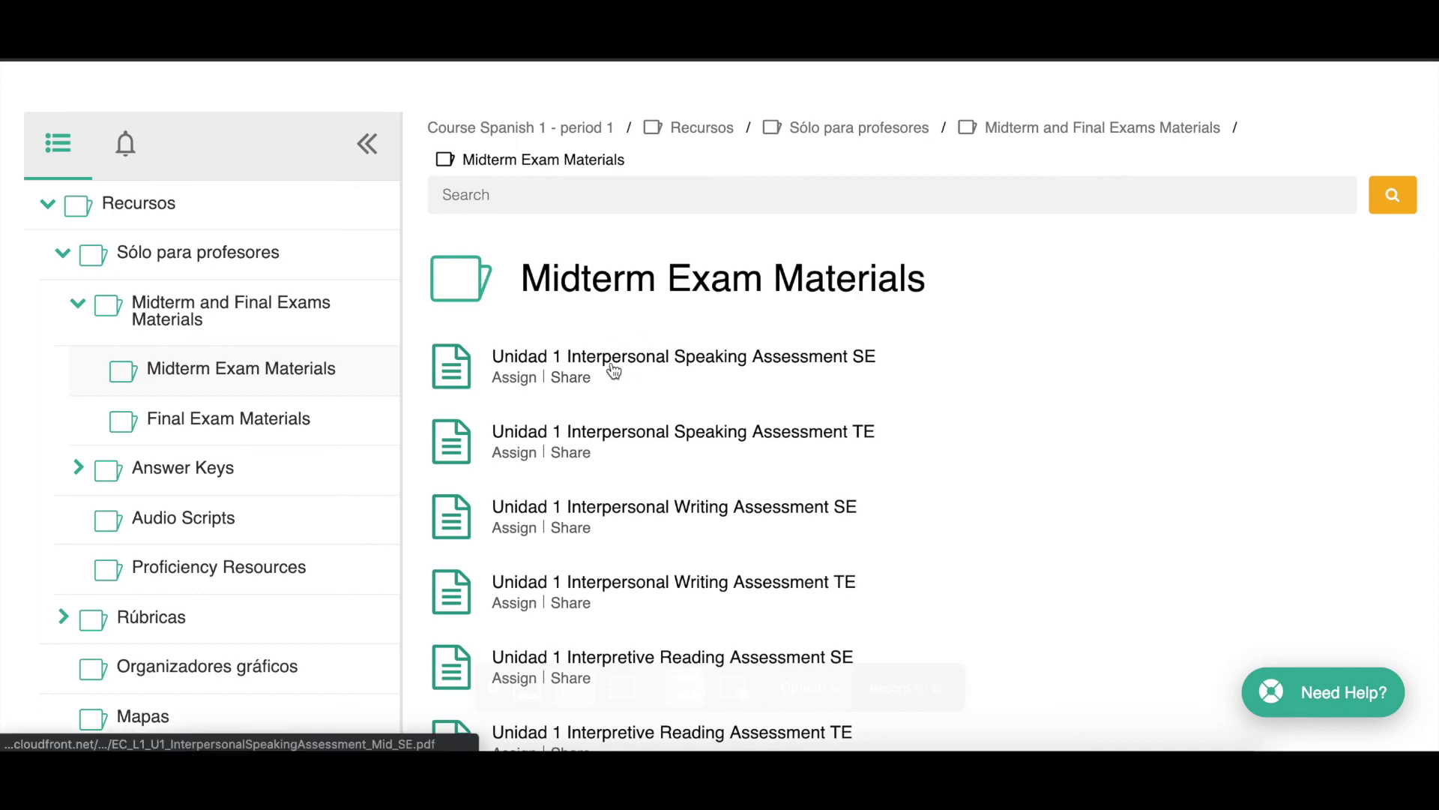
scroll(614, 370, "down", 5)
scroll(613, 370, "down", 3)
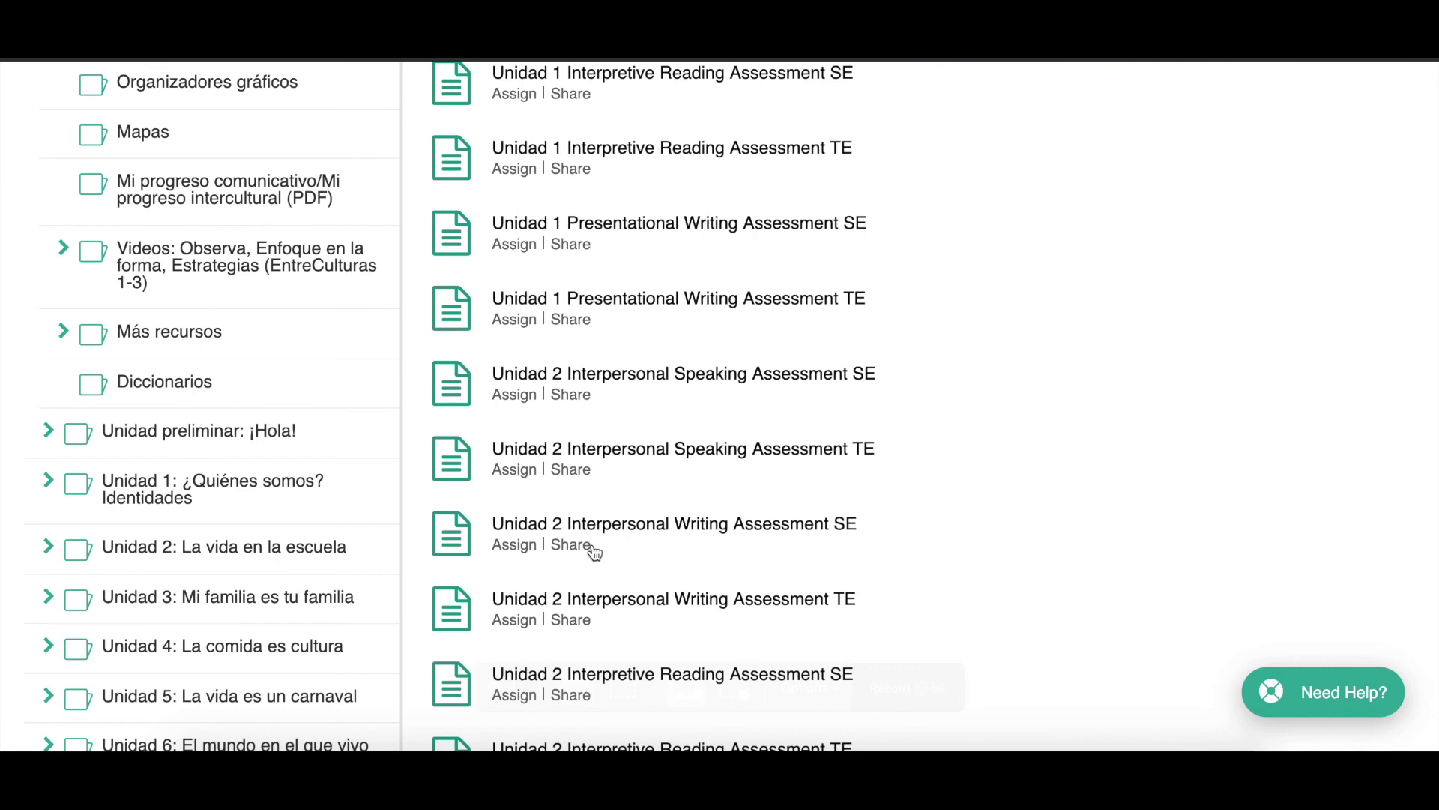
scroll(591, 547, "down", 2)
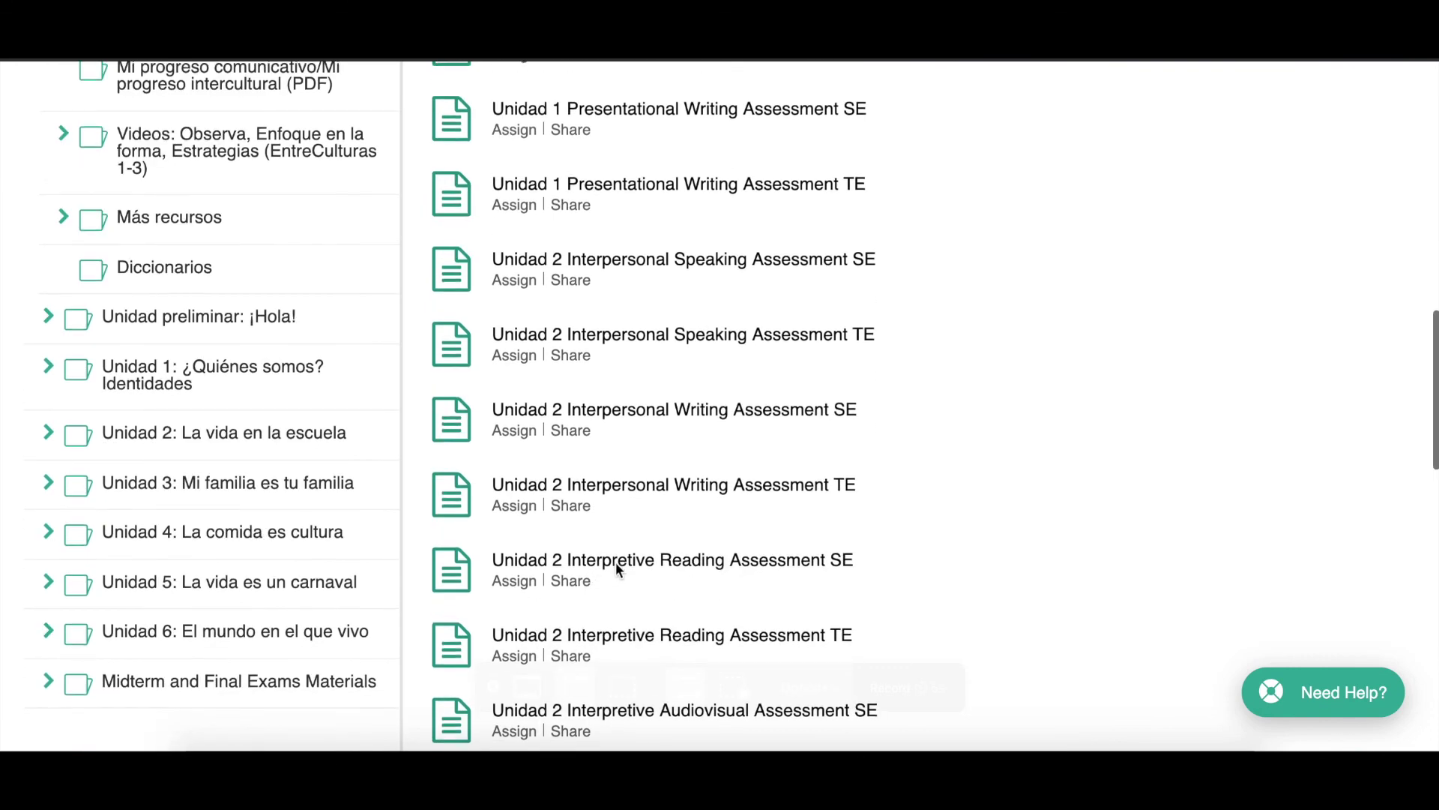
scroll(615, 560, "down", 8)
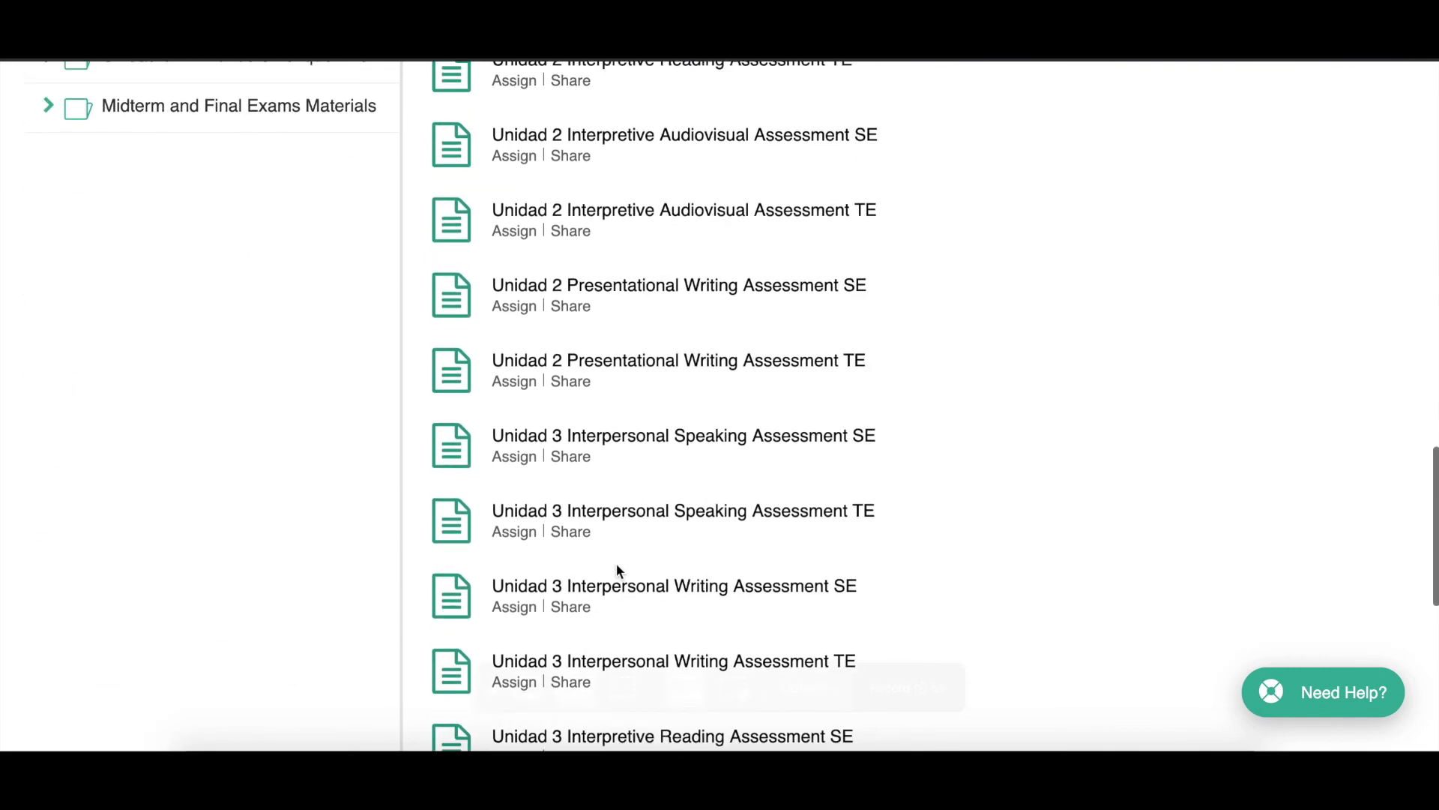
scroll(616, 569, "down", 4)
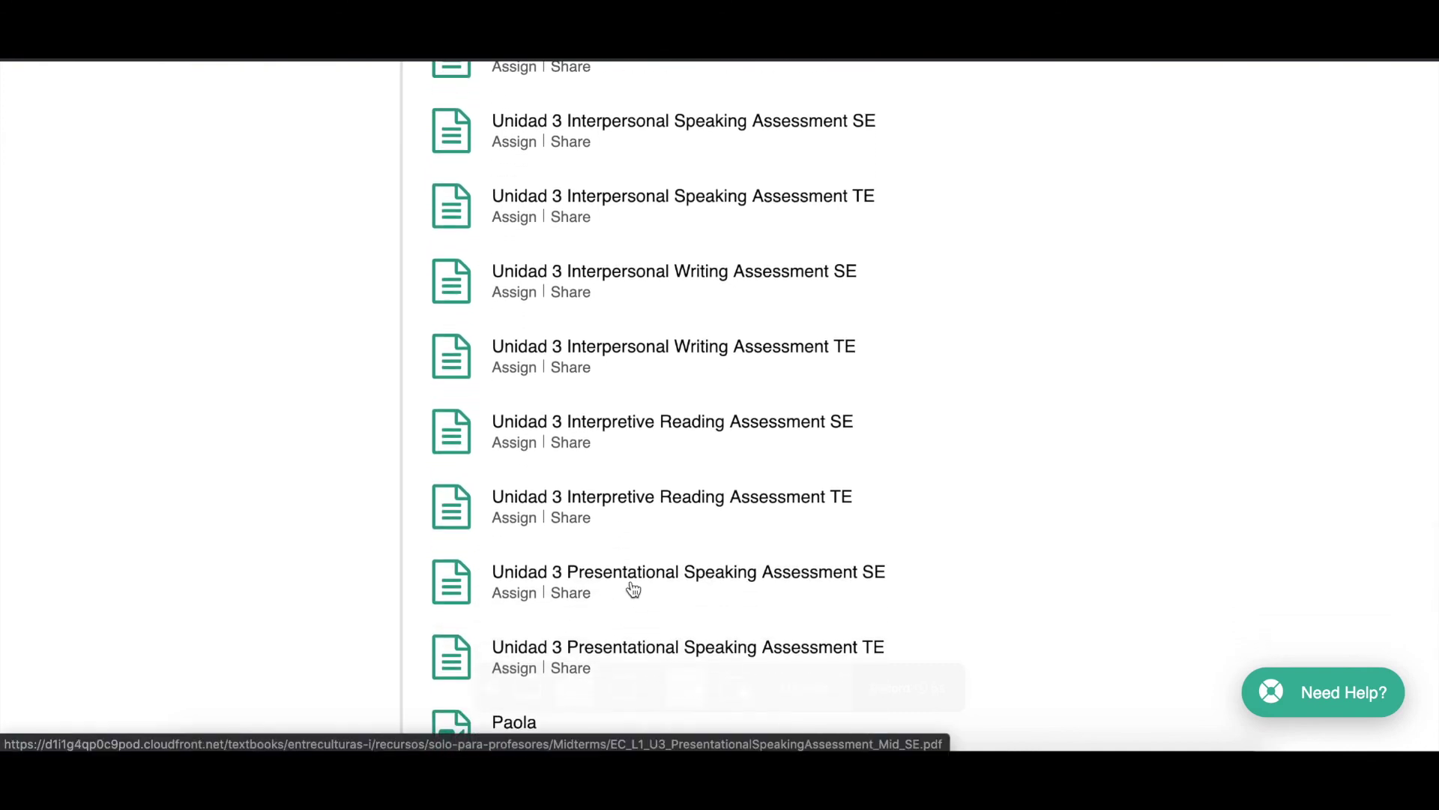
scroll(634, 590, "up", 20)
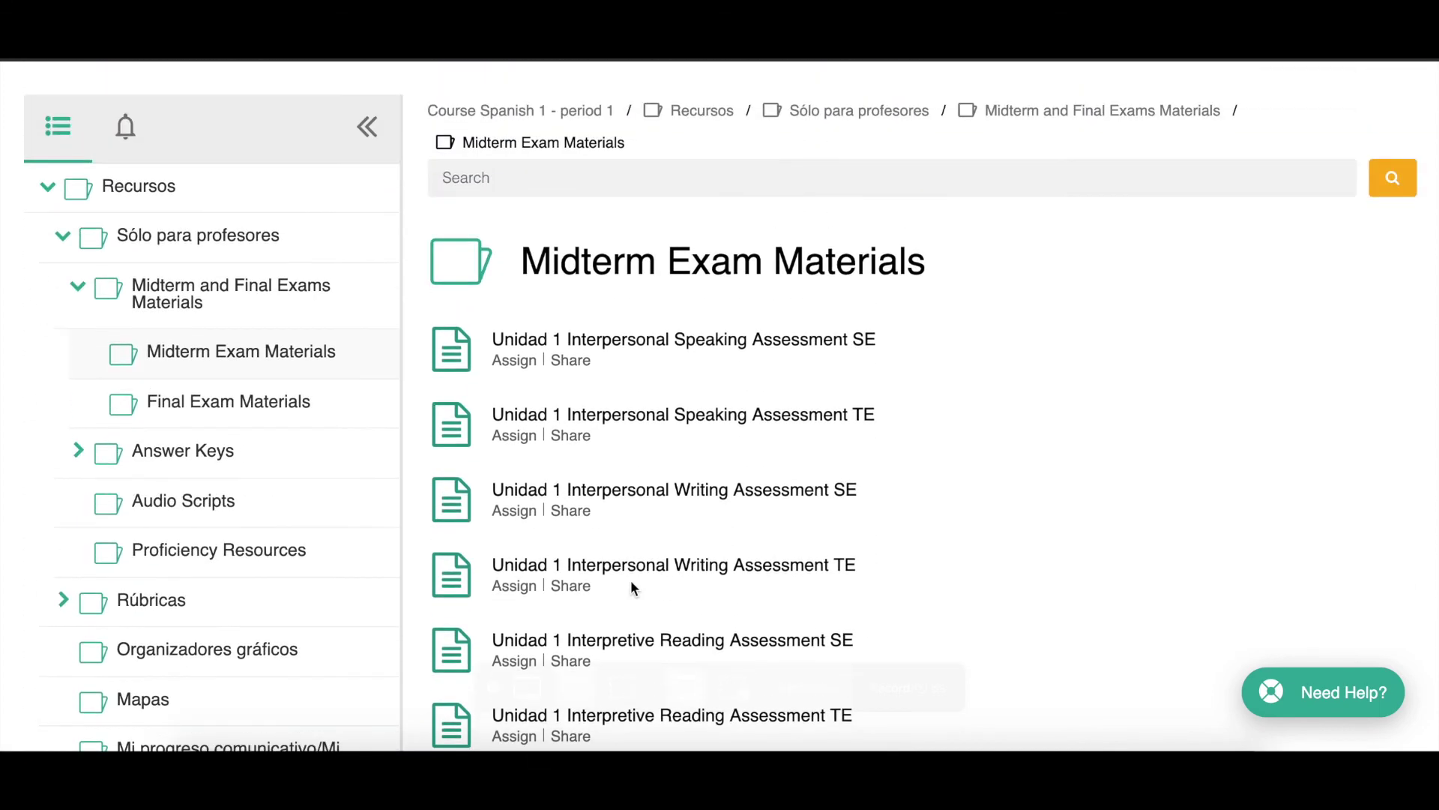
scroll(631, 584, "up", 4)
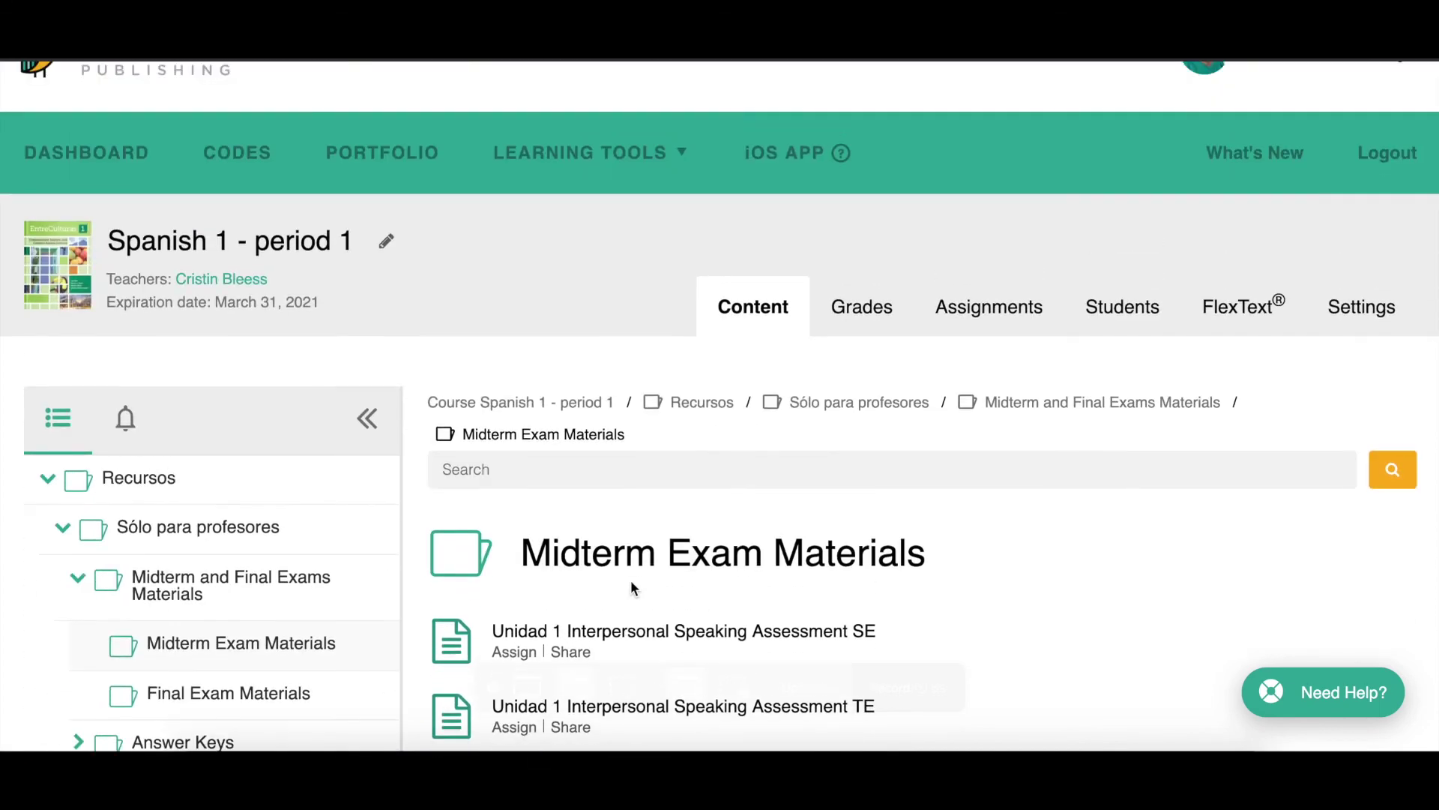
- Go back to the "Sólo para profesores" folder and review its answer keys, audio scripts and other teacher resources
left_click(841, 409)
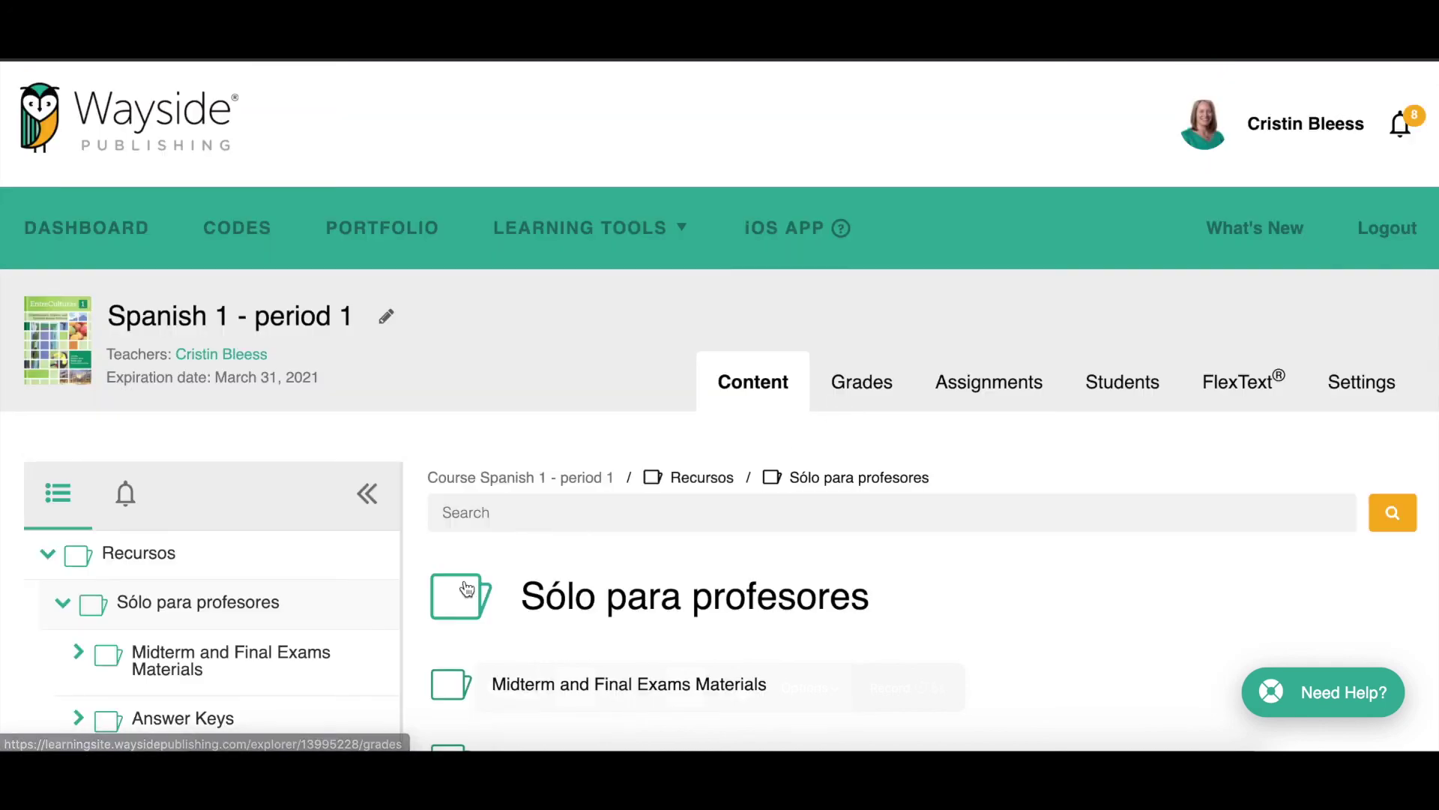
scroll(466, 589, "down", 5)
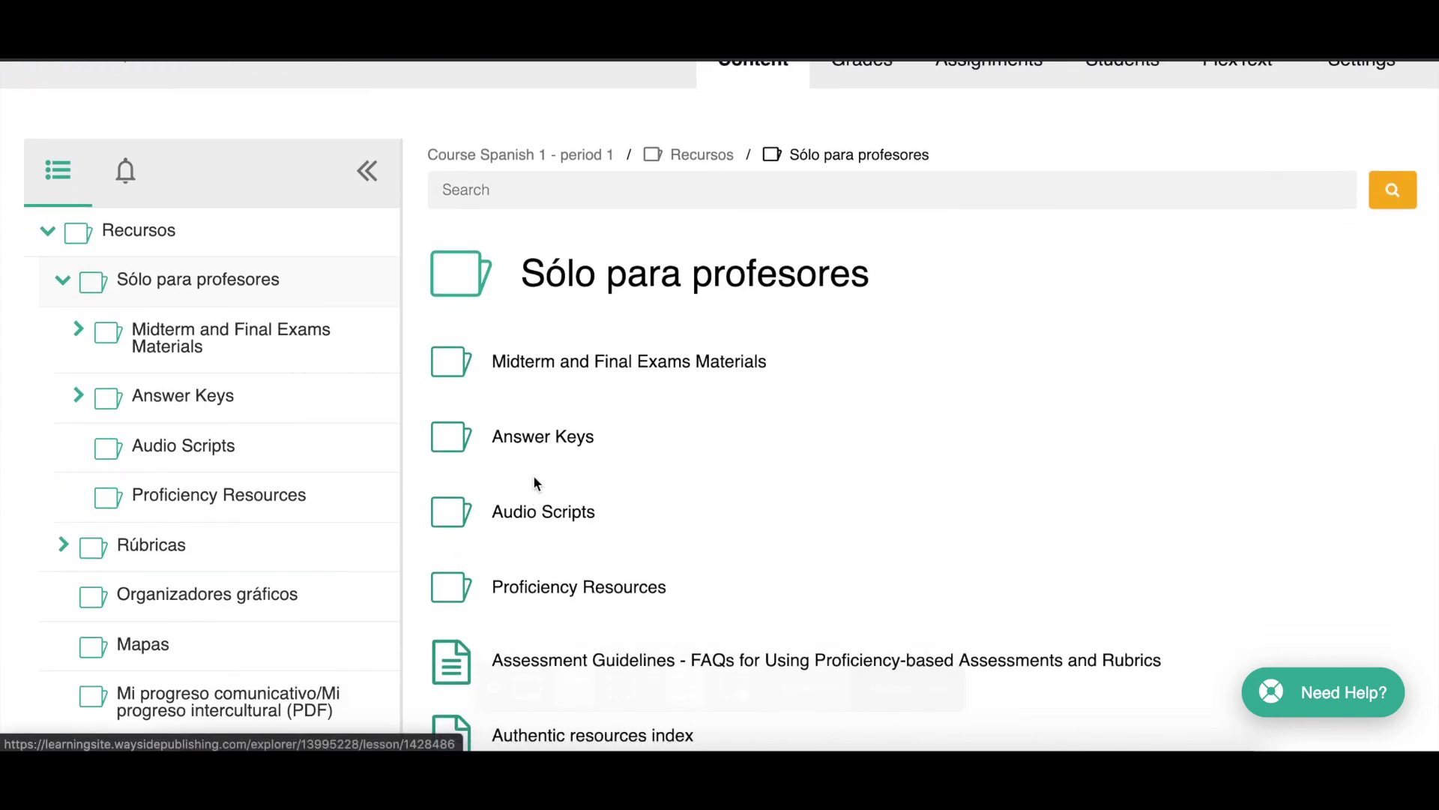
scroll(524, 502, "up", 1)
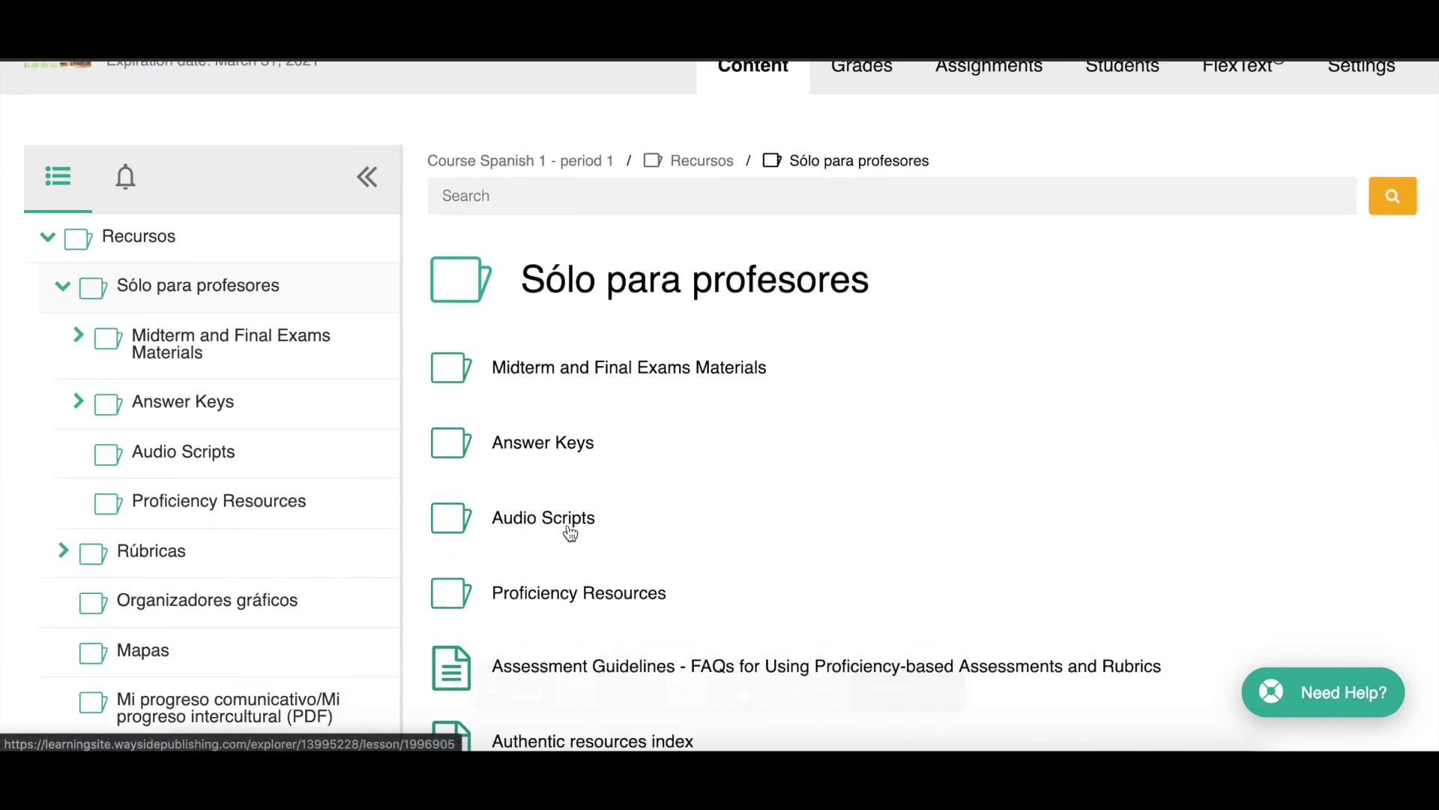
scroll(569, 532, "down", 4)
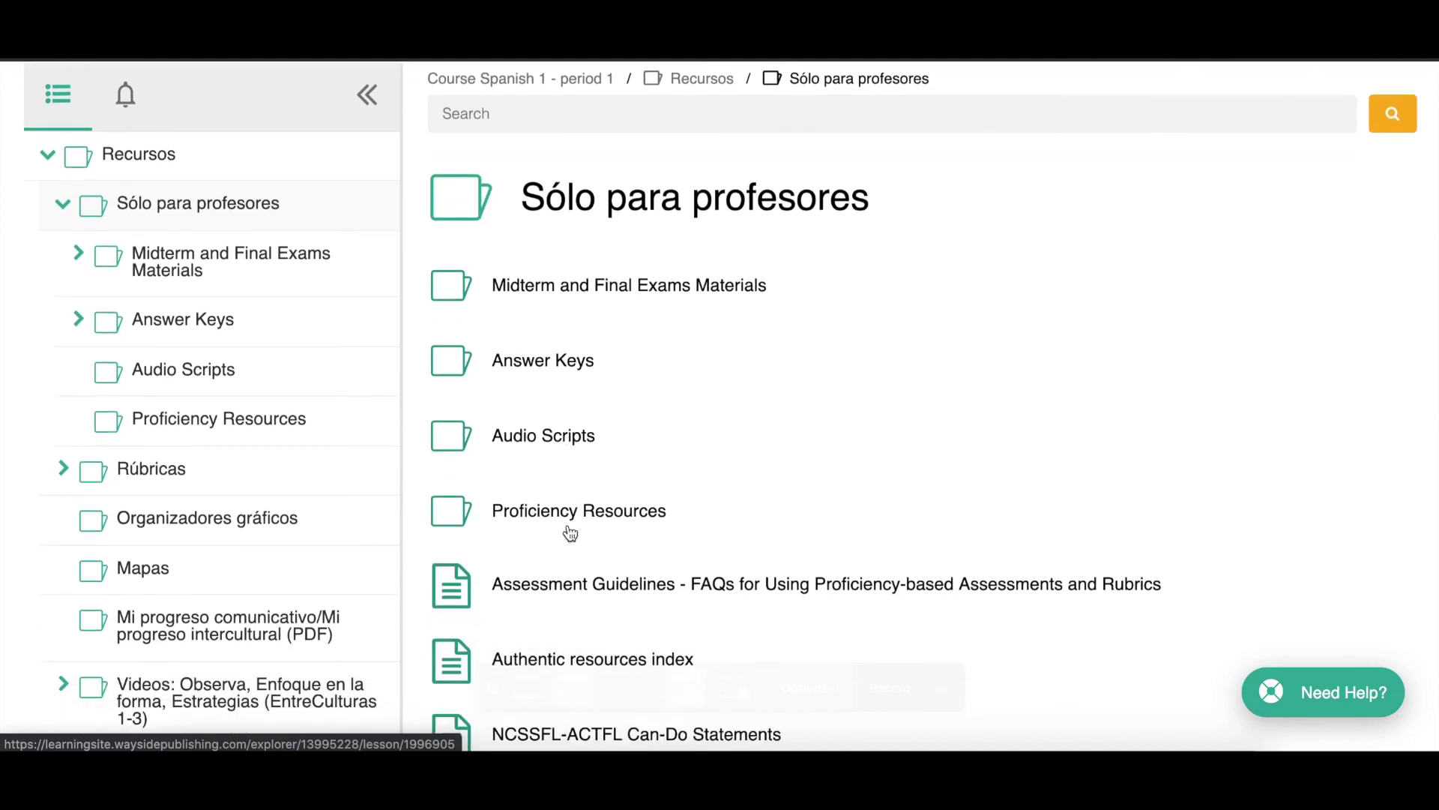
- Open the Proficiency Resources folder and view the proficiency tracker documents it offers
left_click(523, 417)
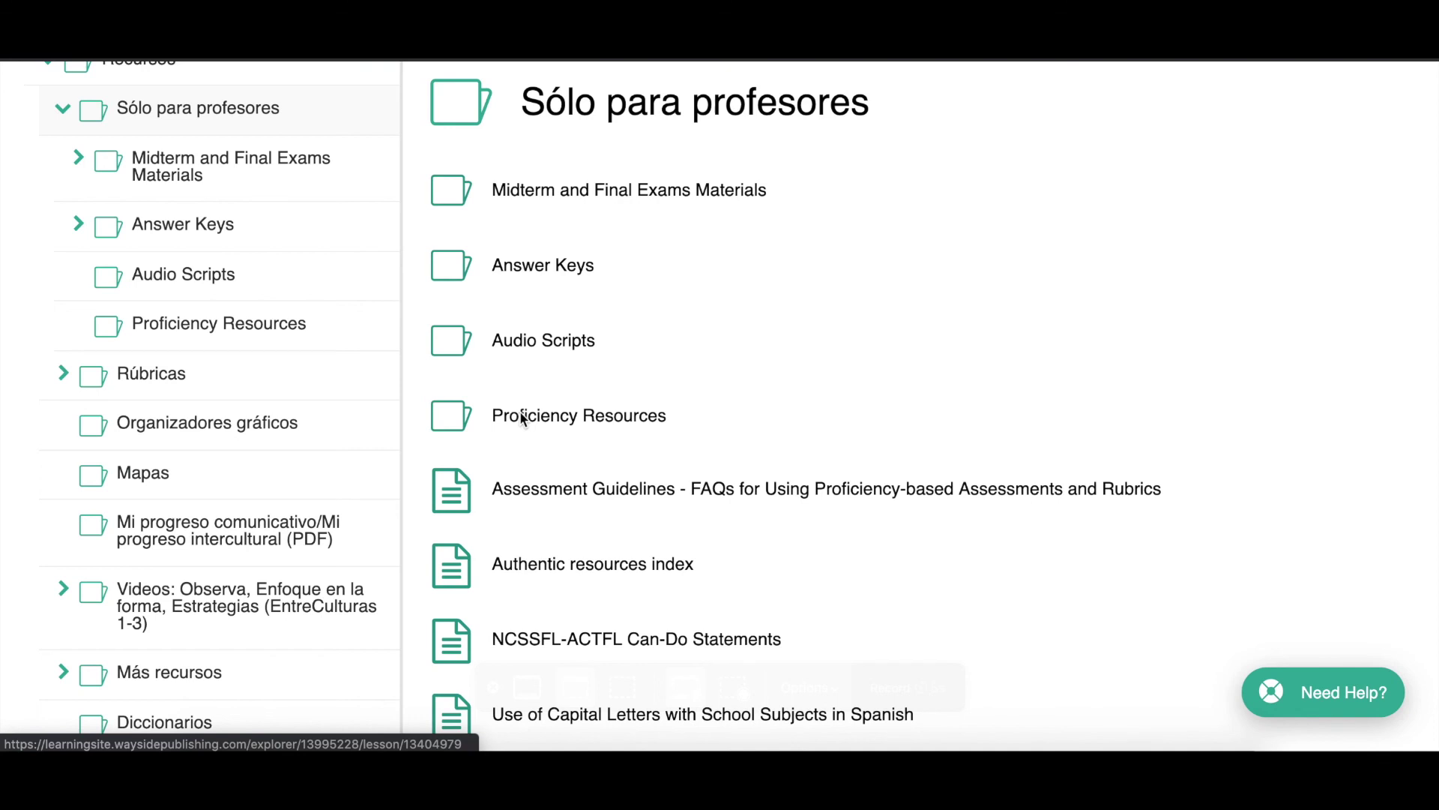
scroll(523, 418, "down", 4)
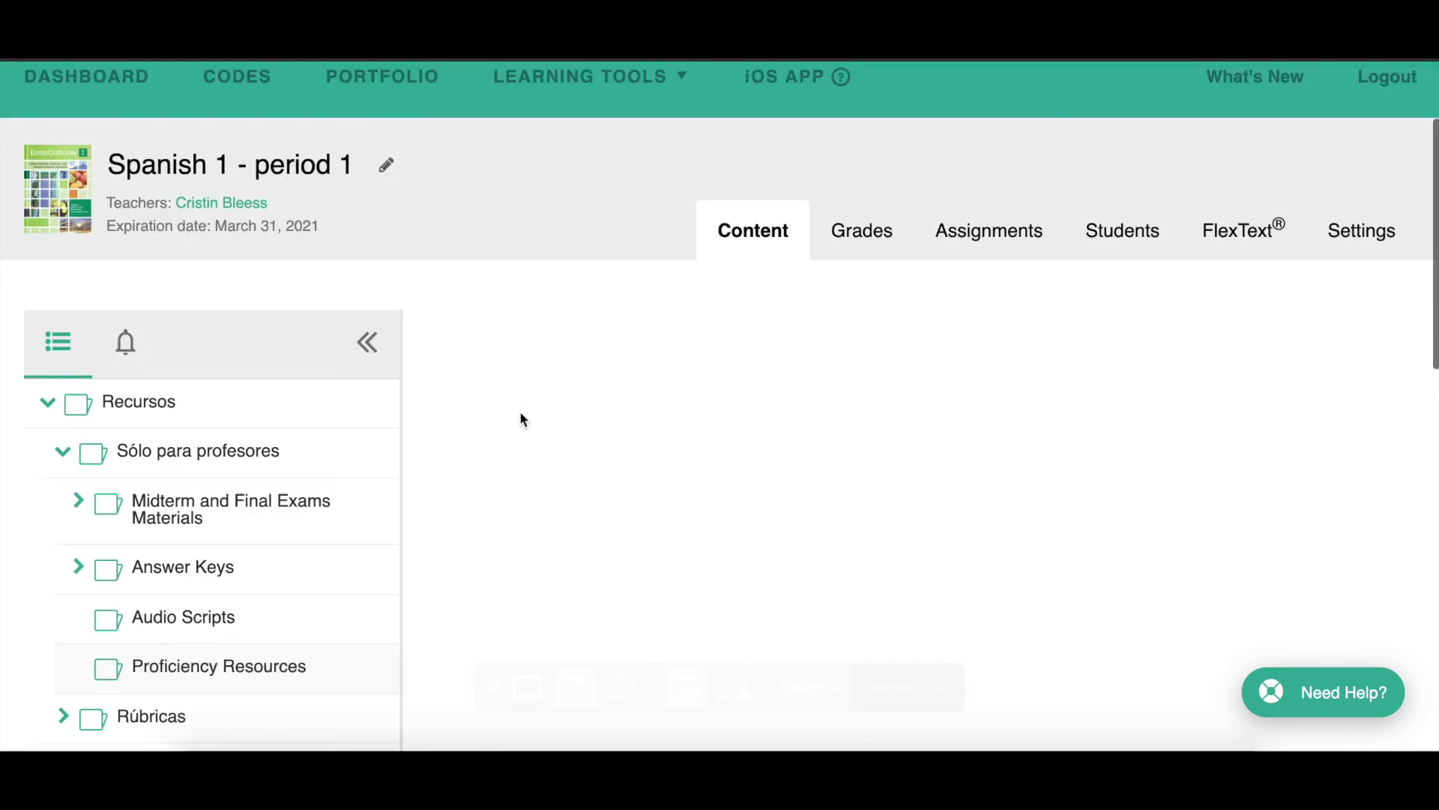
scroll(523, 418, "down", 3)
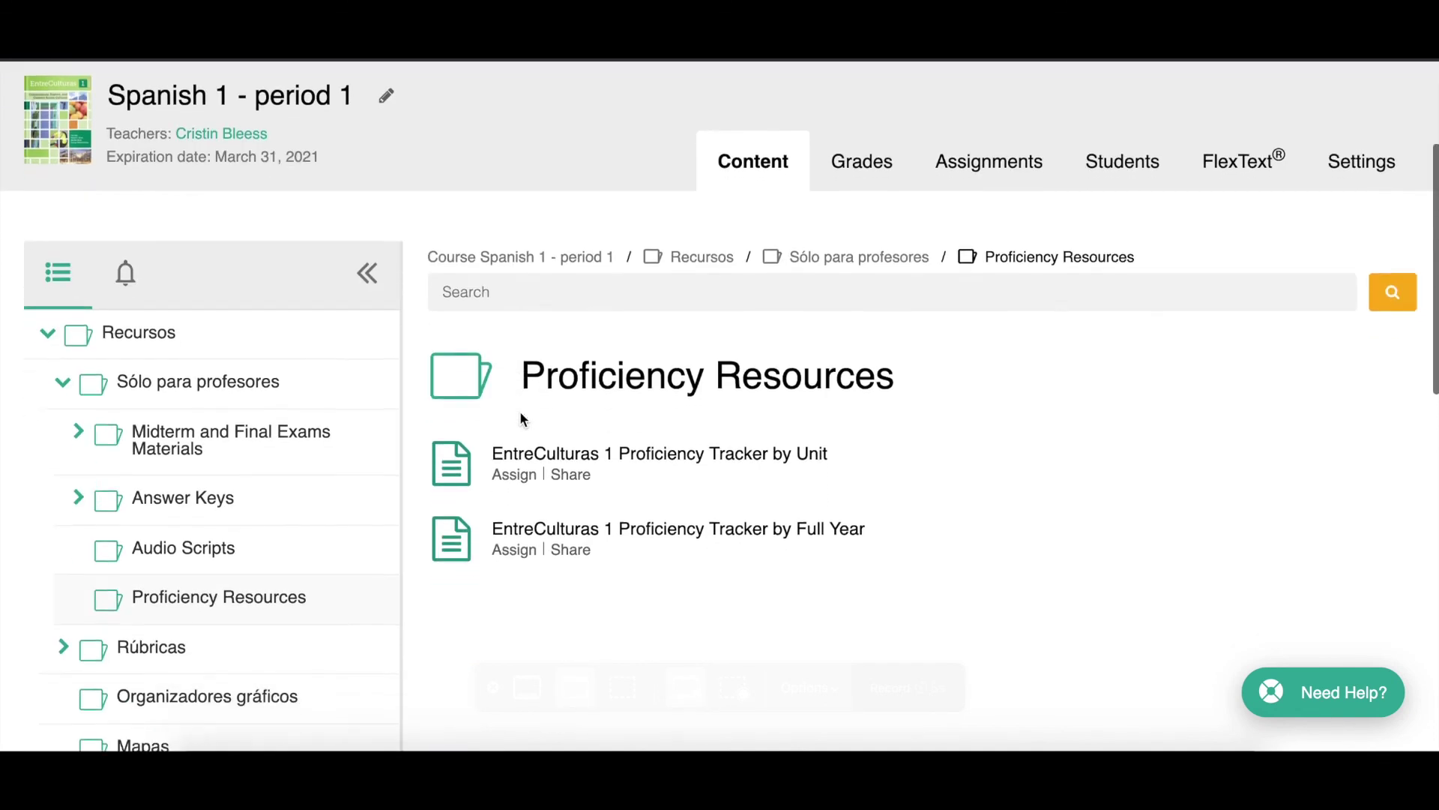
- Open the EntreCulturas 1 Proficiency Tracker by Unit, look through its progress table and Learning Reflection section, and close the document
left_click(727, 425)
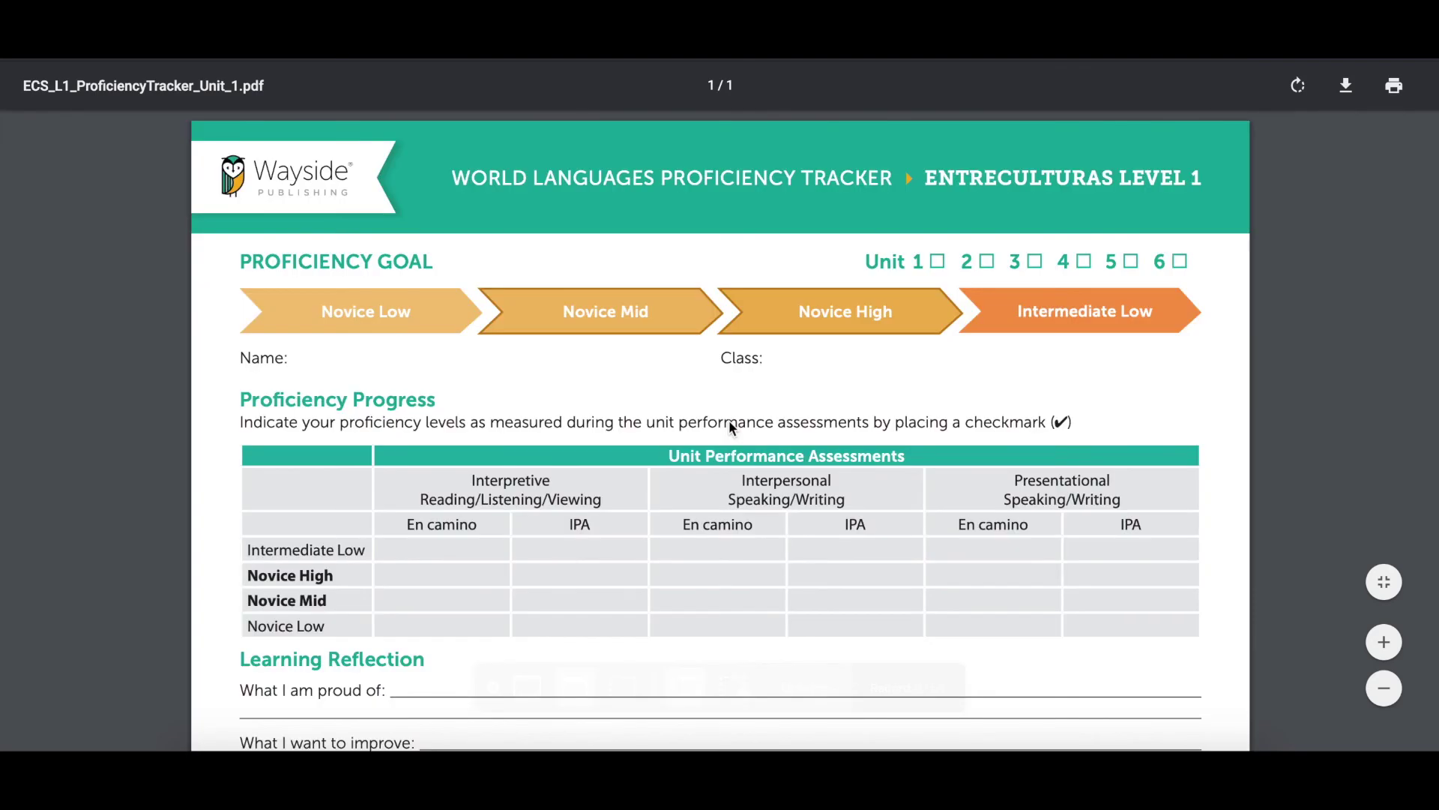
scroll(729, 420, "down", 2)
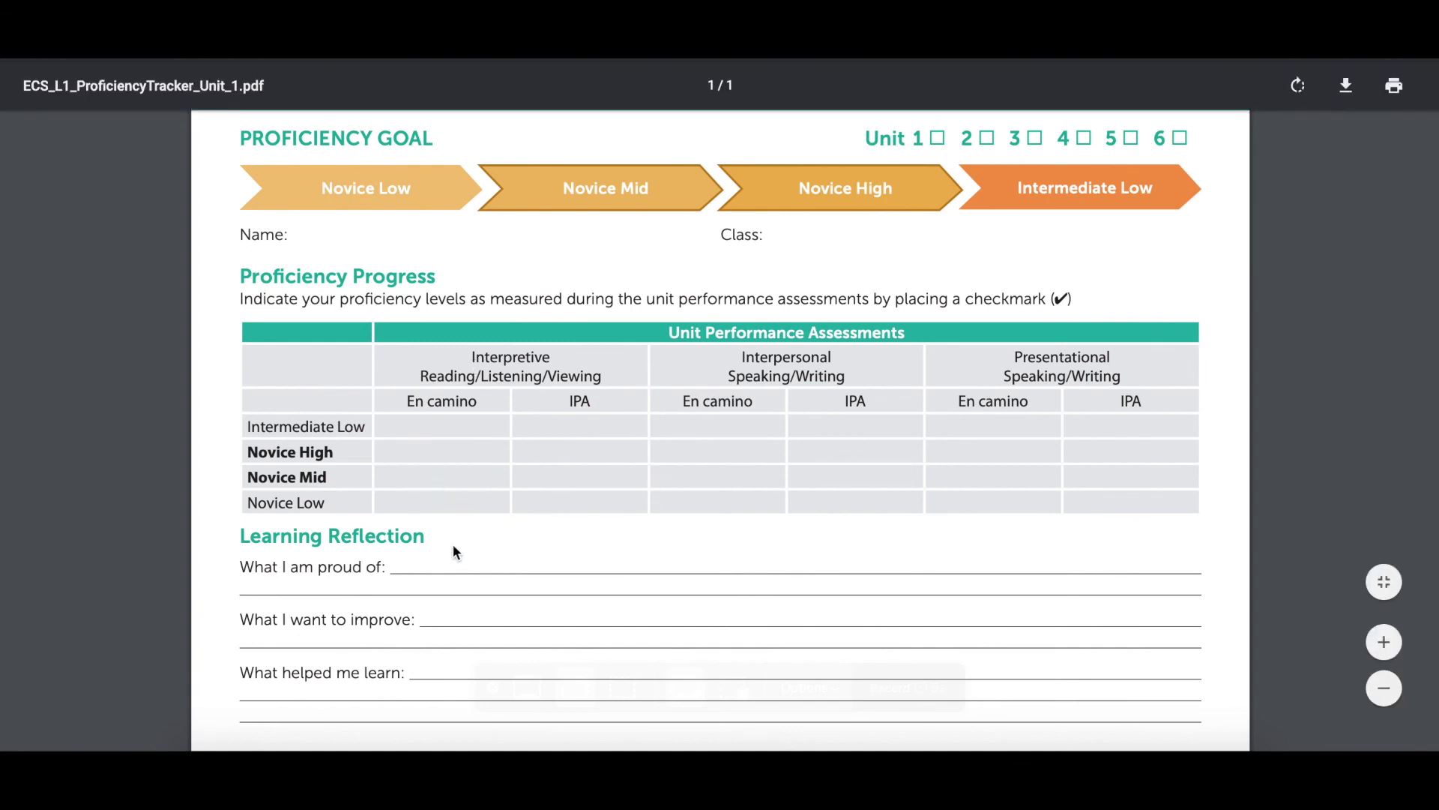
scroll(452, 544, "down", 1)
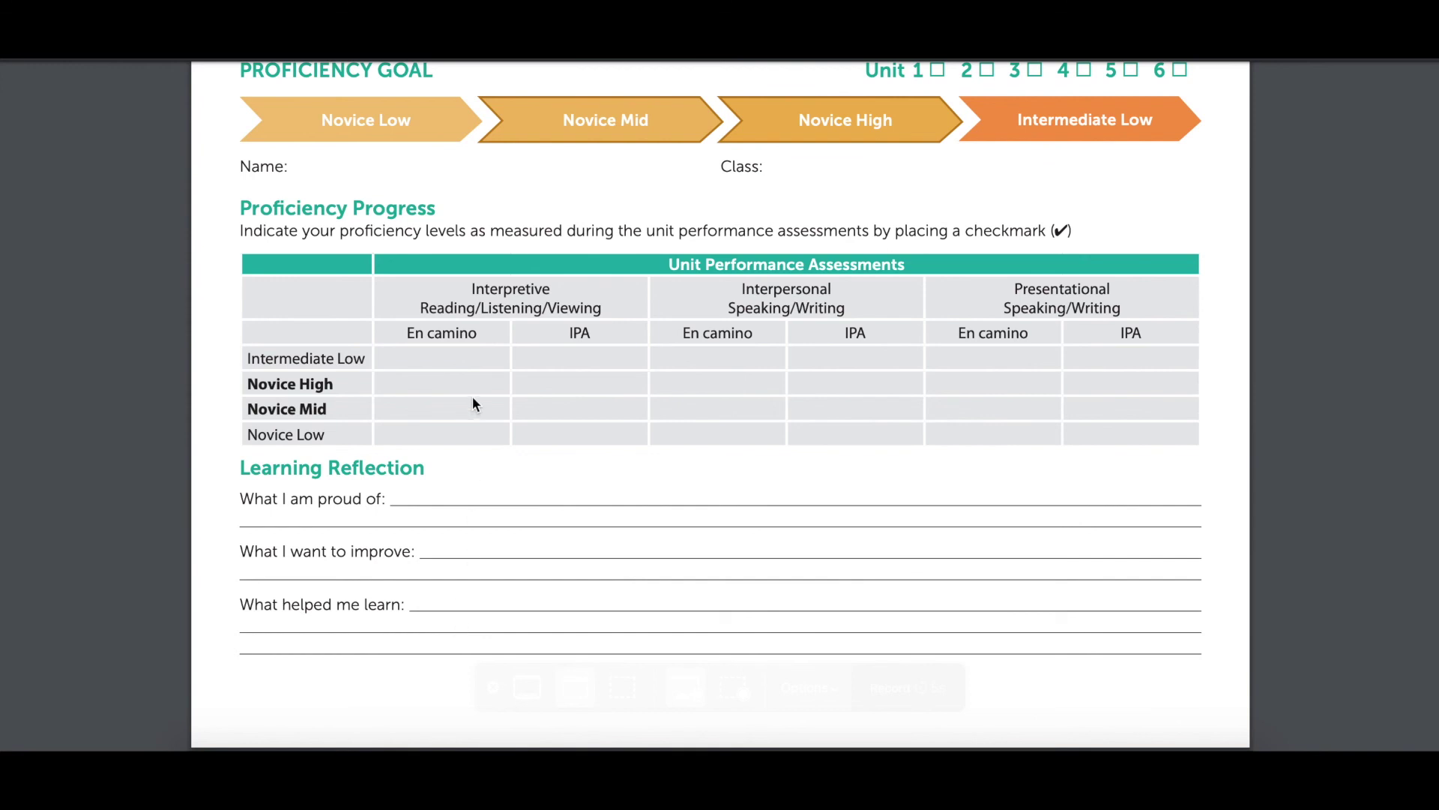
scroll(472, 398, "up", 1)
key("ctrl+w")
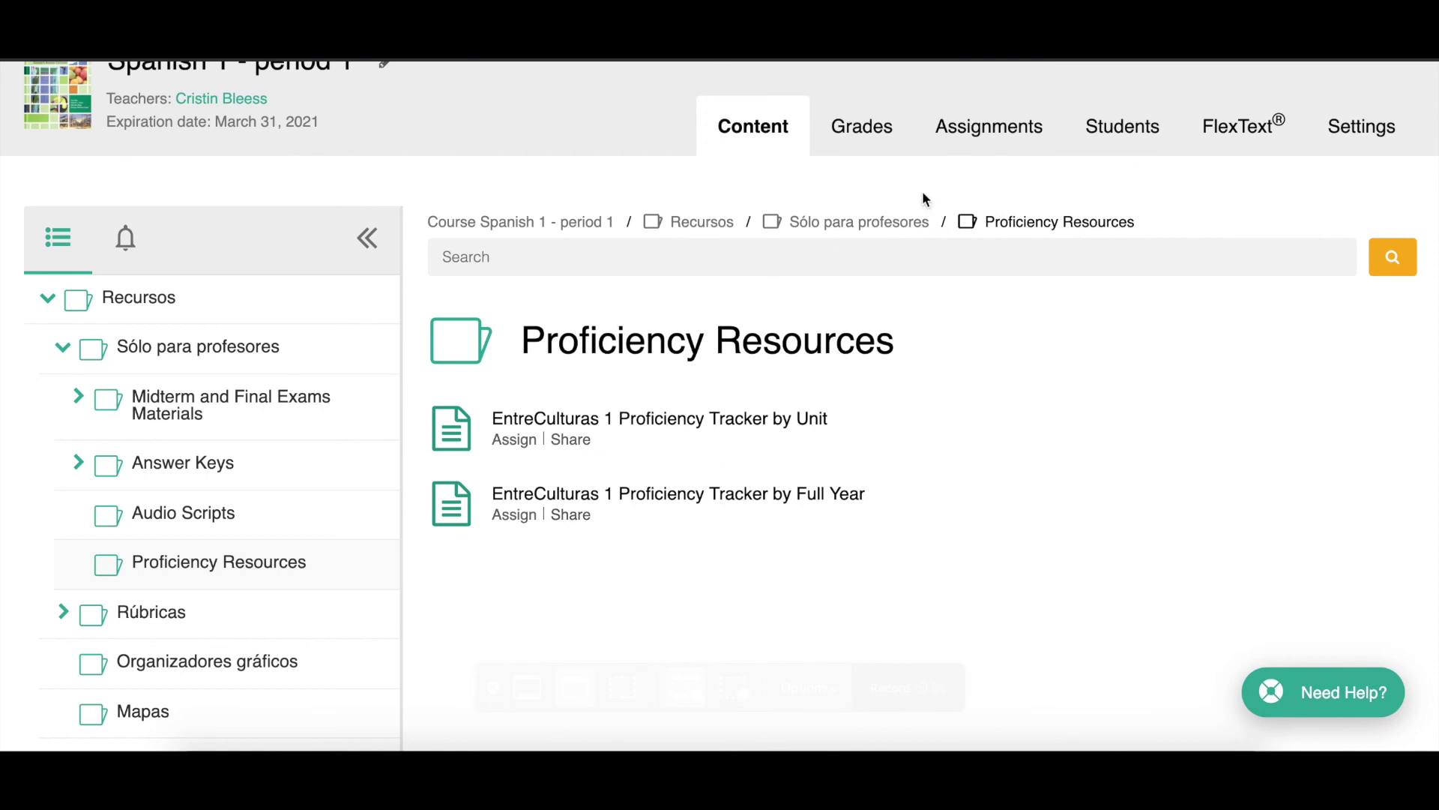
- Return to the "Sólo para profesores" folder and look over its subfolders and documents
left_click(871, 222)
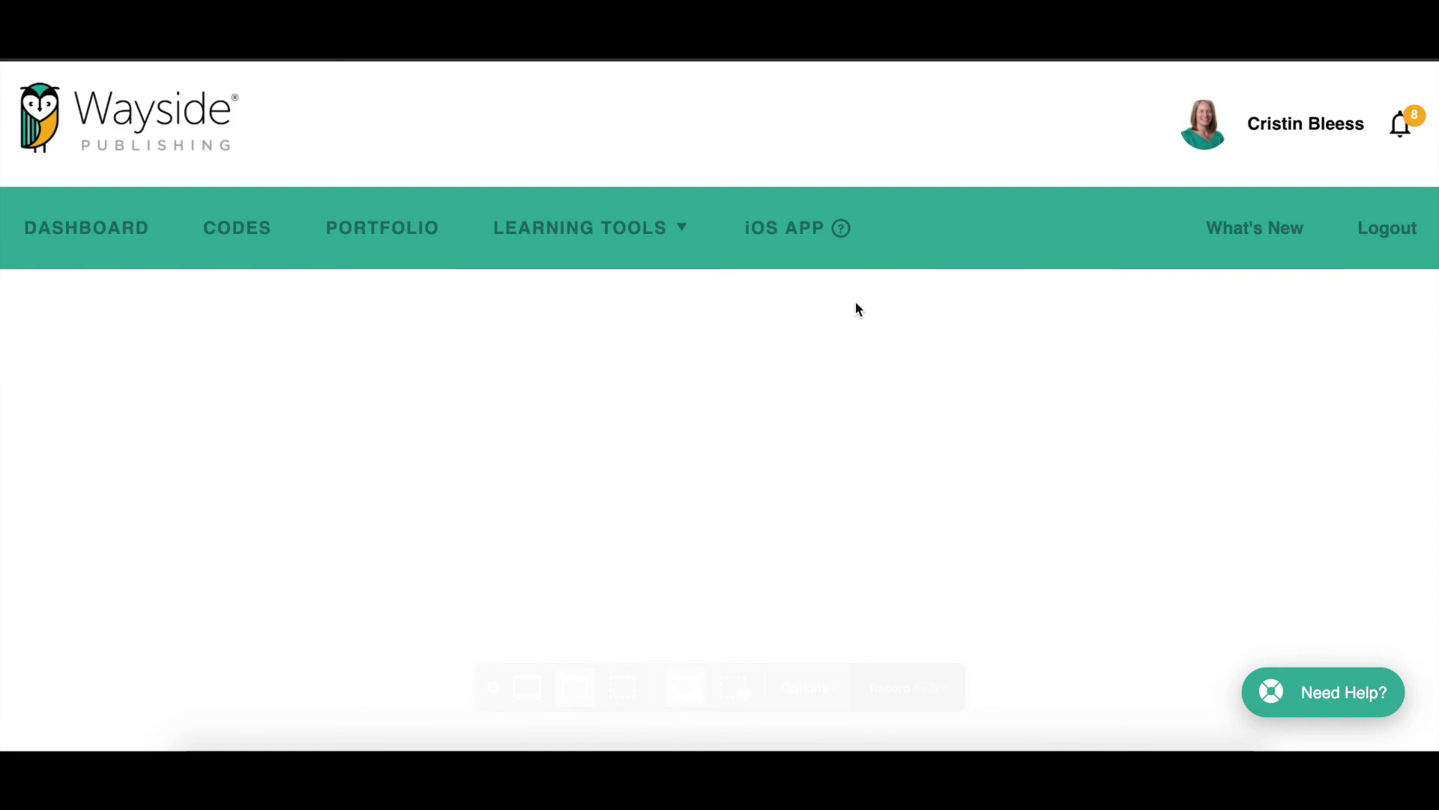
scroll(781, 421, "down", 5)
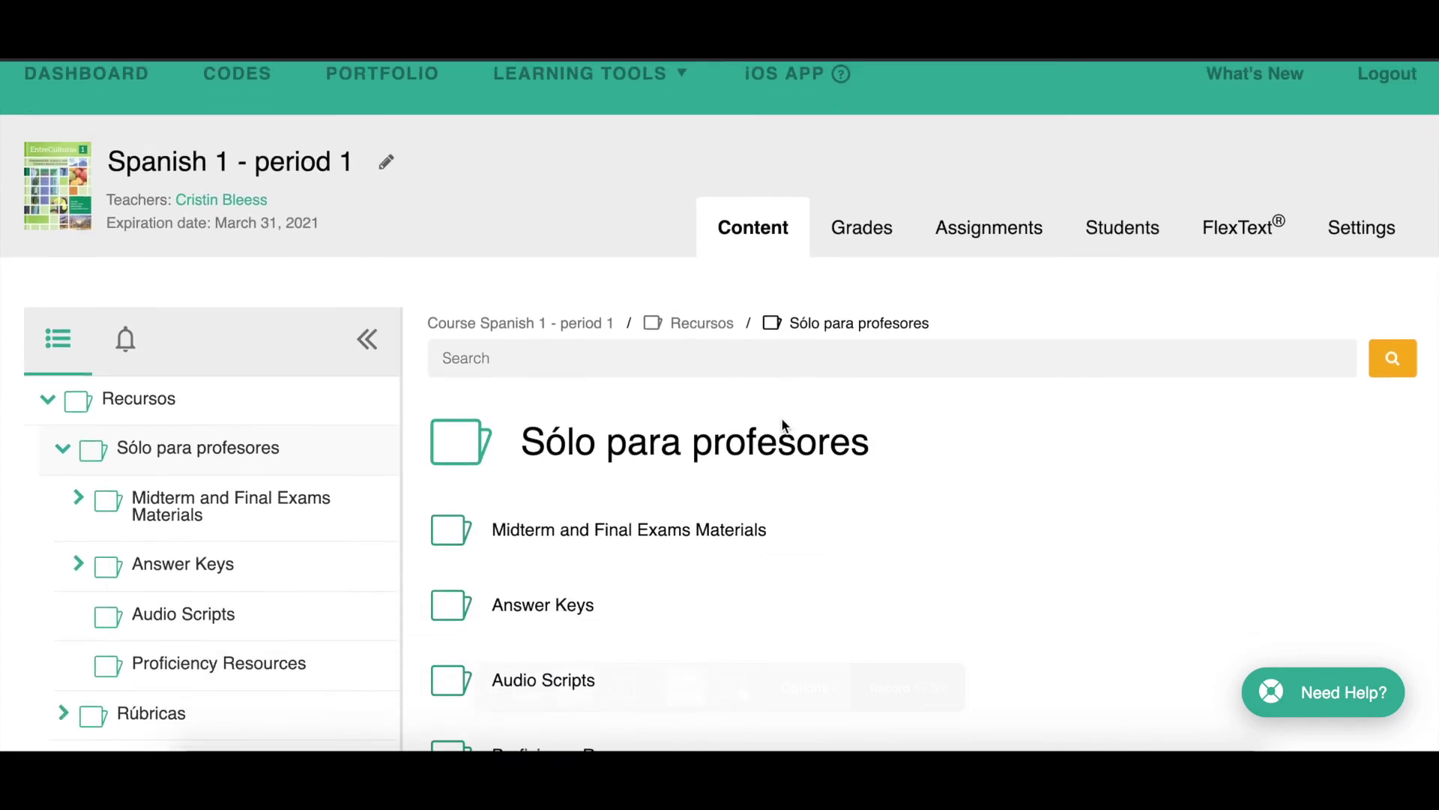
scroll(782, 426, "down", 1)
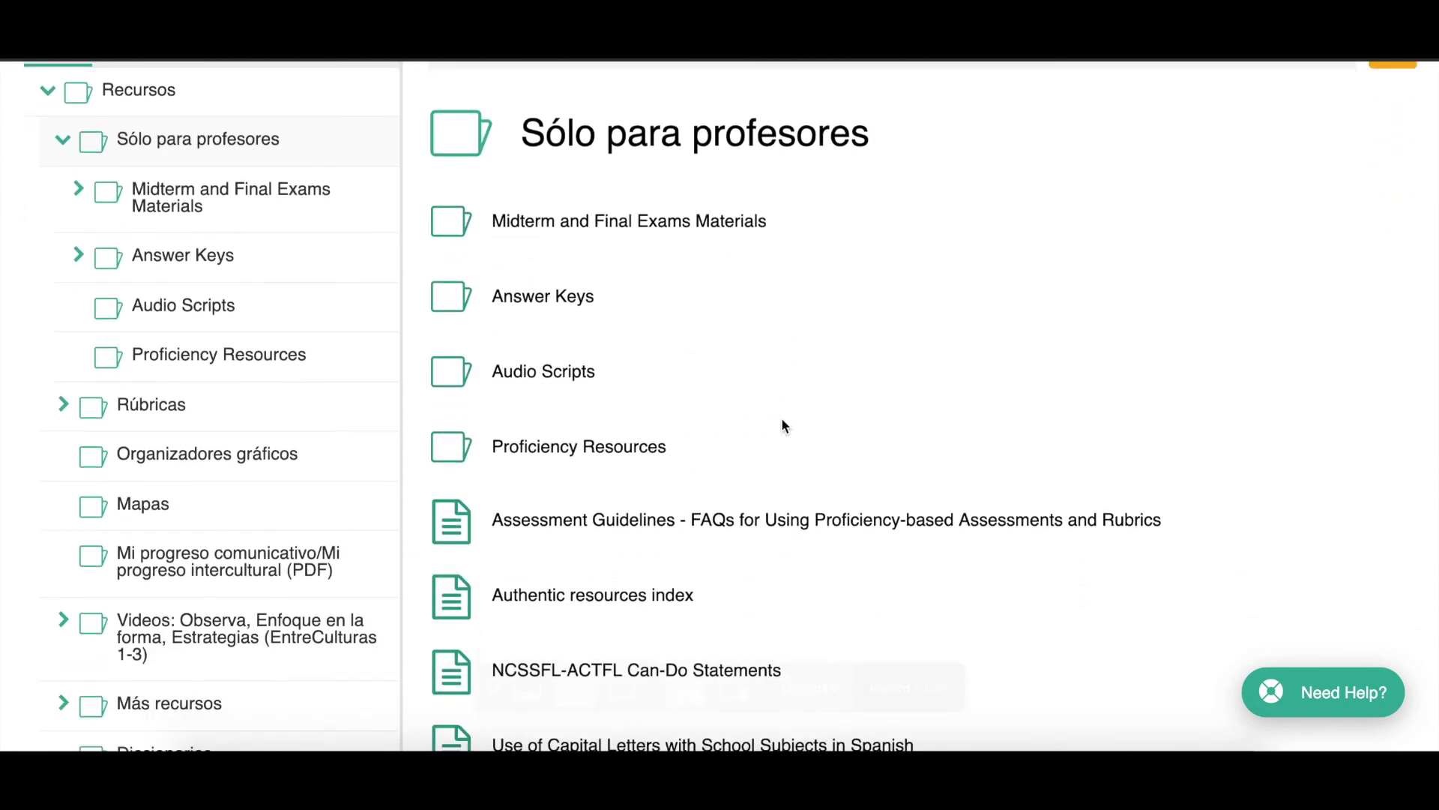
scroll(782, 425, "up", 6)
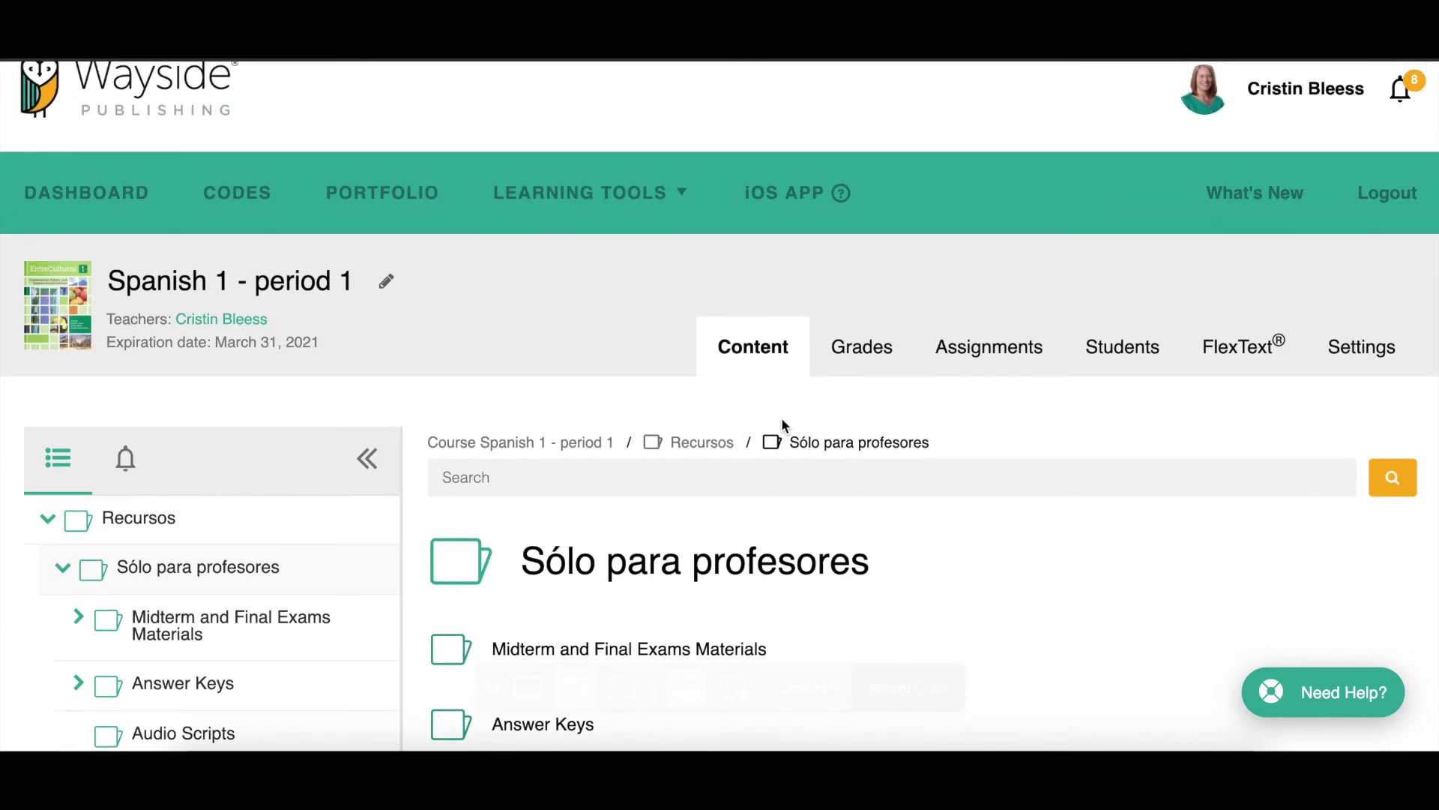
scroll(781, 421, "up", 1)
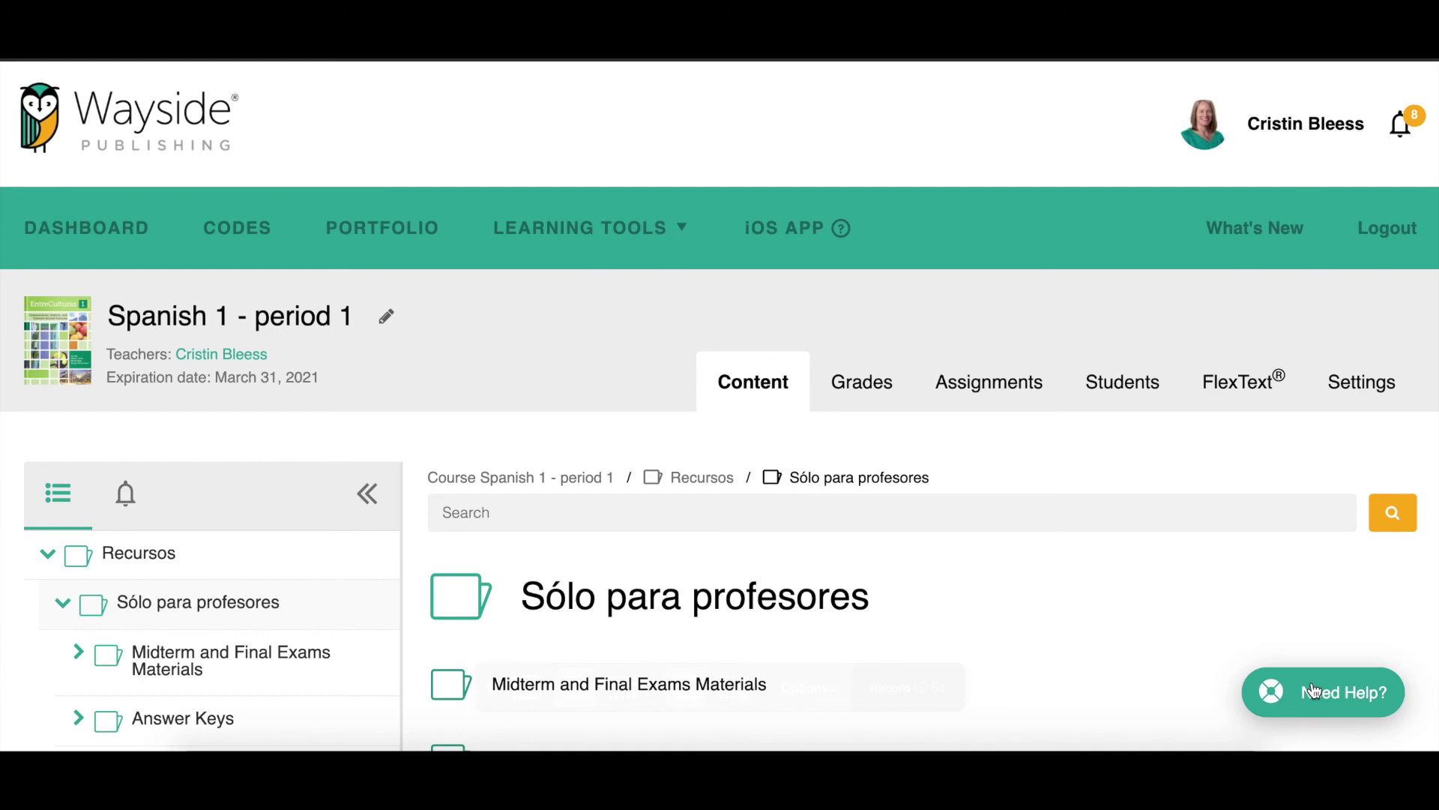
- Open the feedback form from the help options and enter "Type your feedback" as the details
left_click(1343, 696)
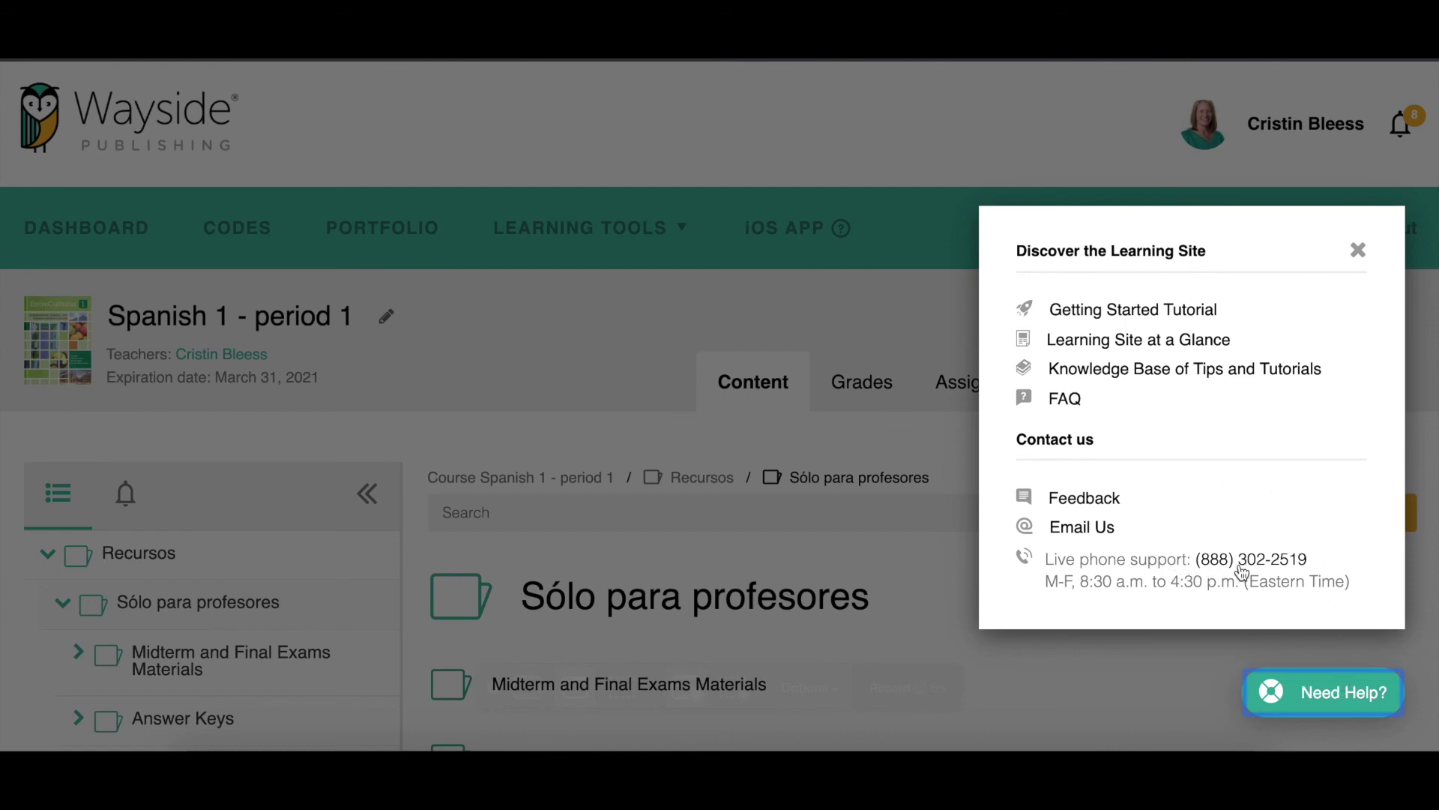
left_click(1088, 508)
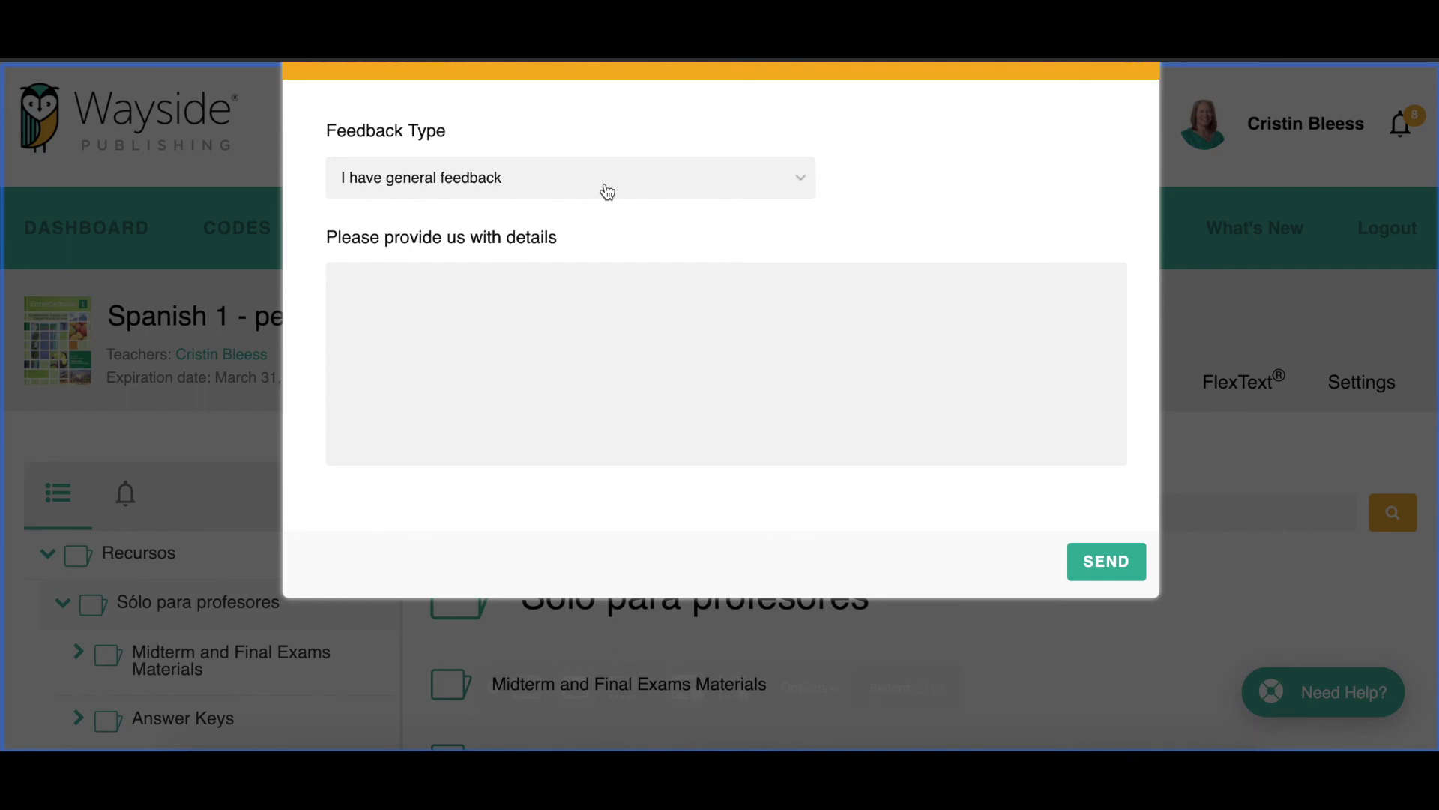
left_click(484, 307)
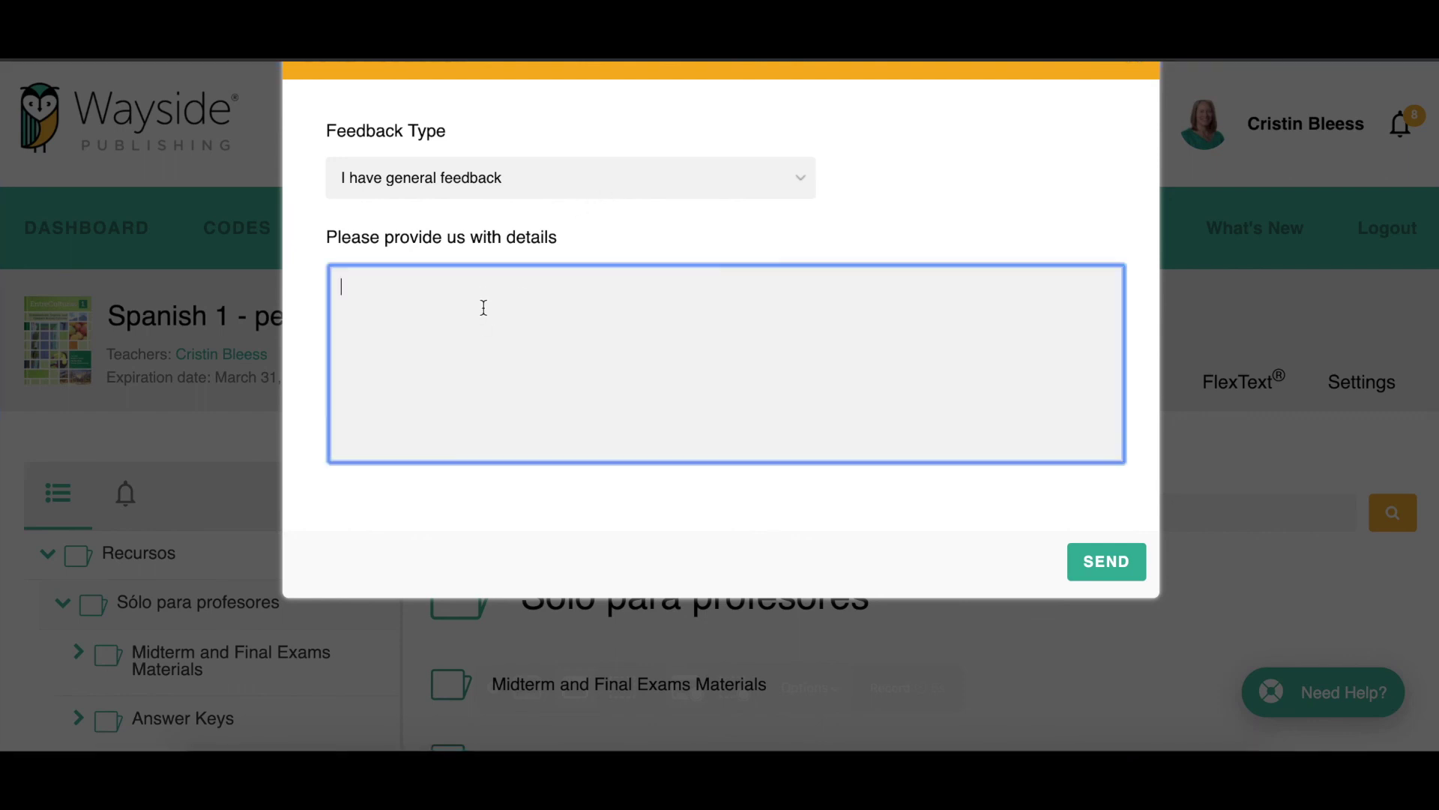
type("Type your feedback")
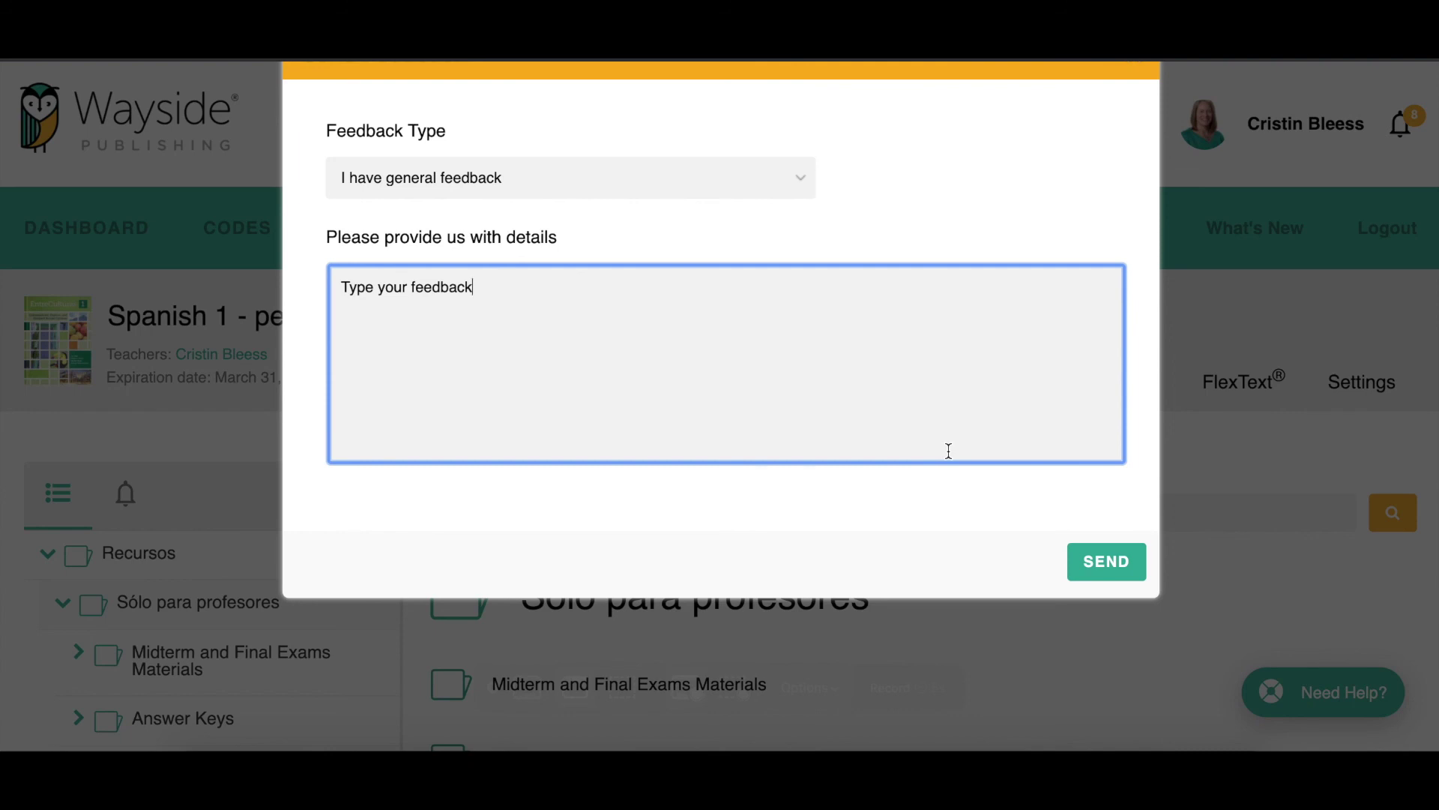
- Review the available feedback types, keep "I have general feedback" and send the form
left_click(710, 178)
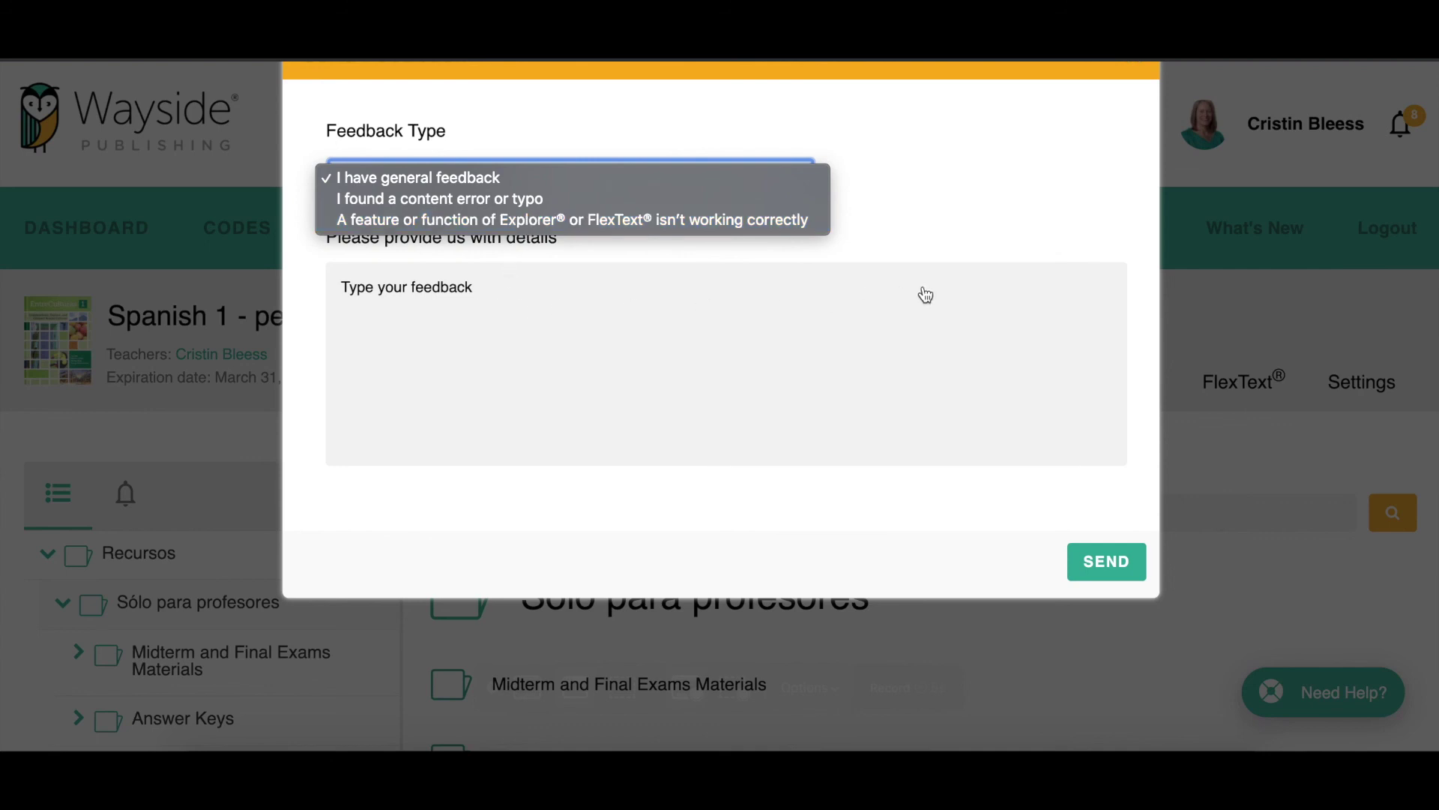
left_click(973, 259)
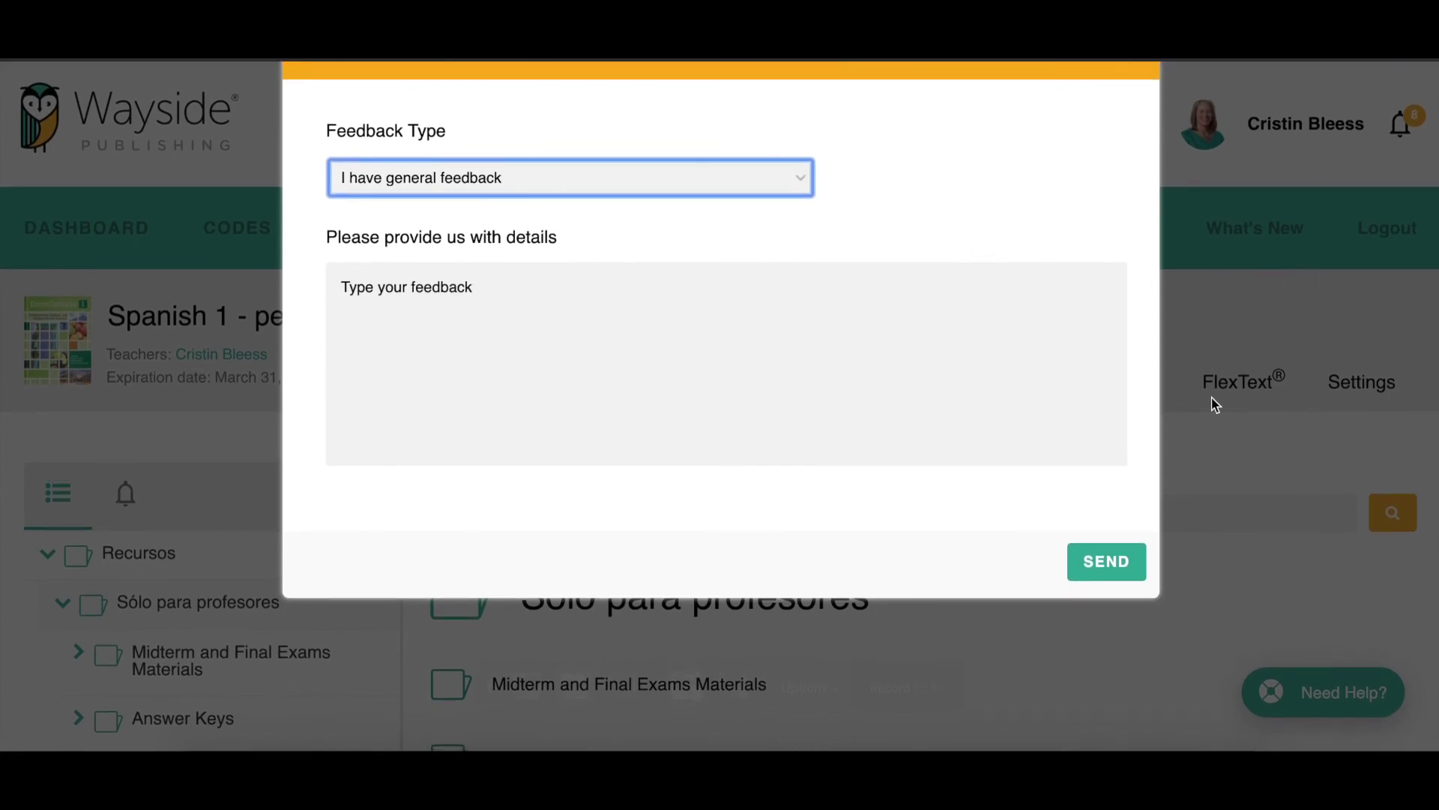
left_click(406, 273)
left_click(466, 288)
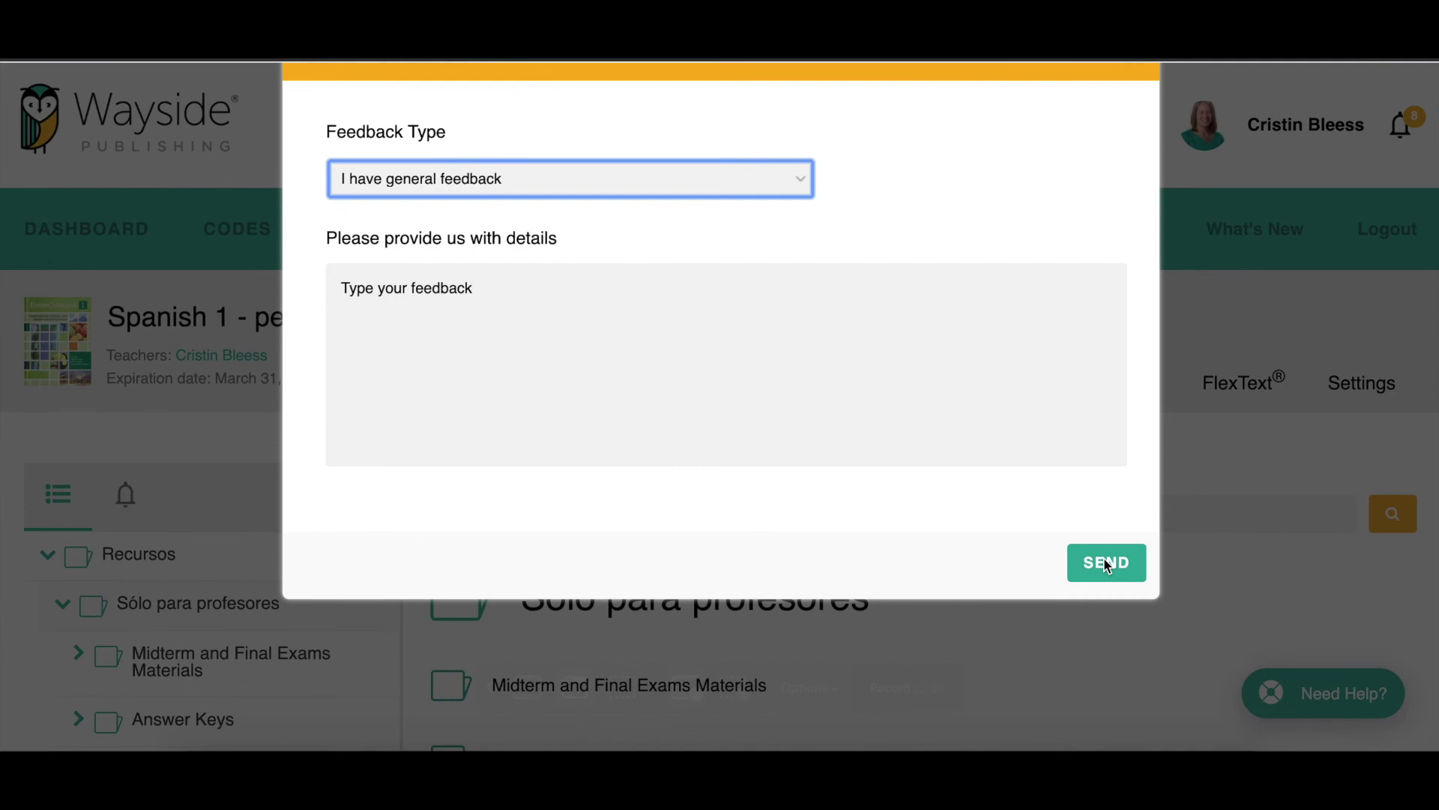
left_click(1108, 563)
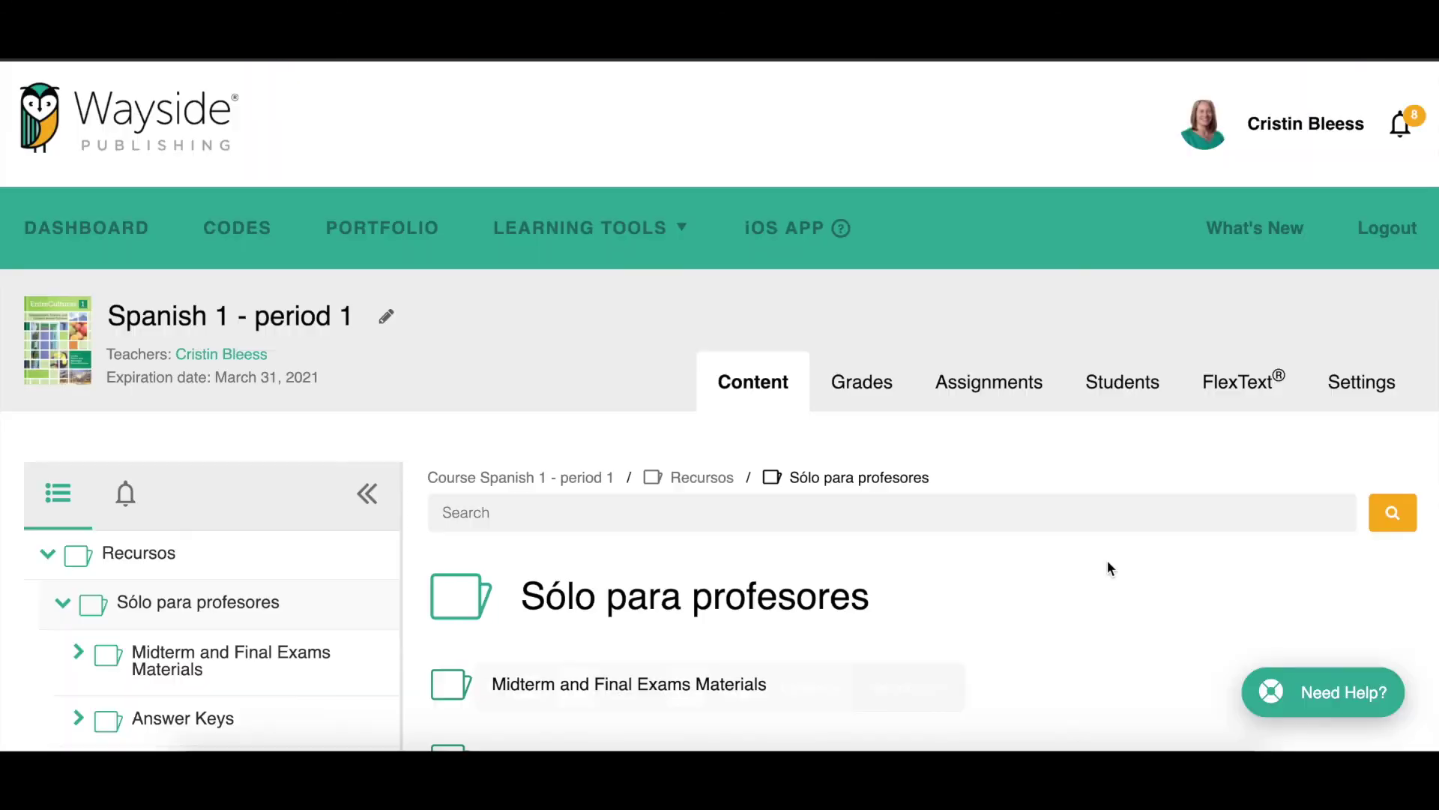
- Go to the dashboard, browse the Explorer courses and open the Spanish 1 - period 1 course
scroll(1022, 531, "down", 3)
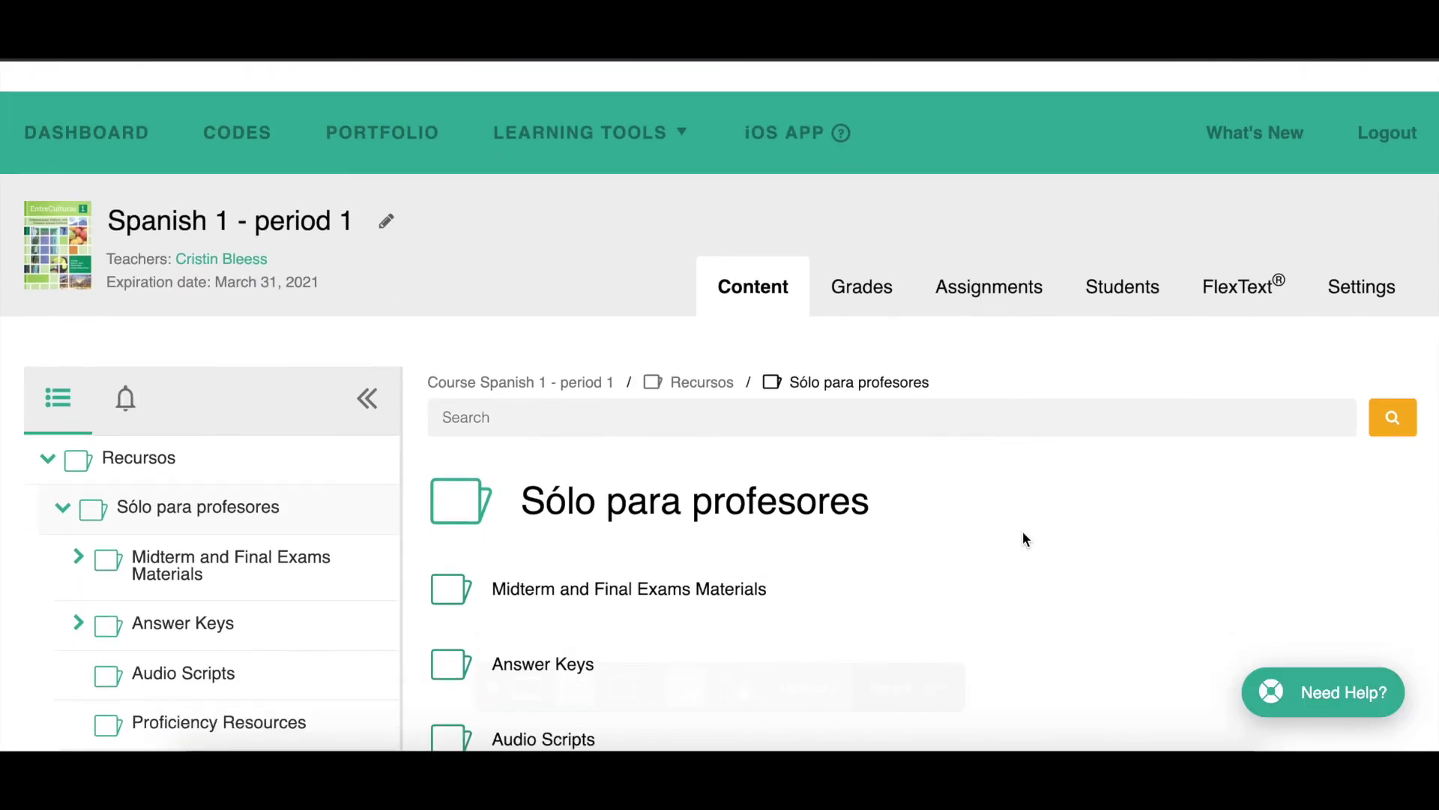
scroll(1023, 531, "up", 3)
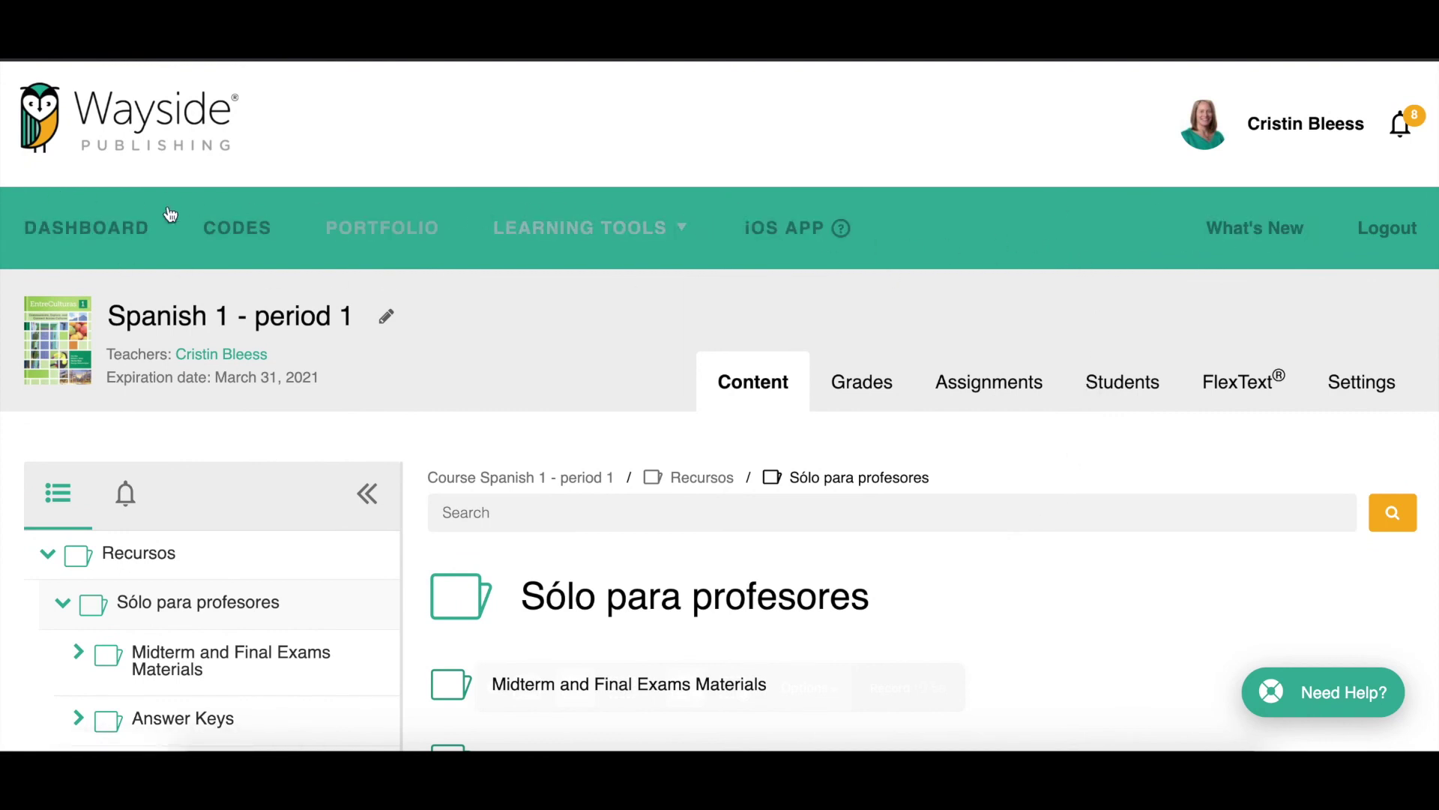
left_click(106, 229)
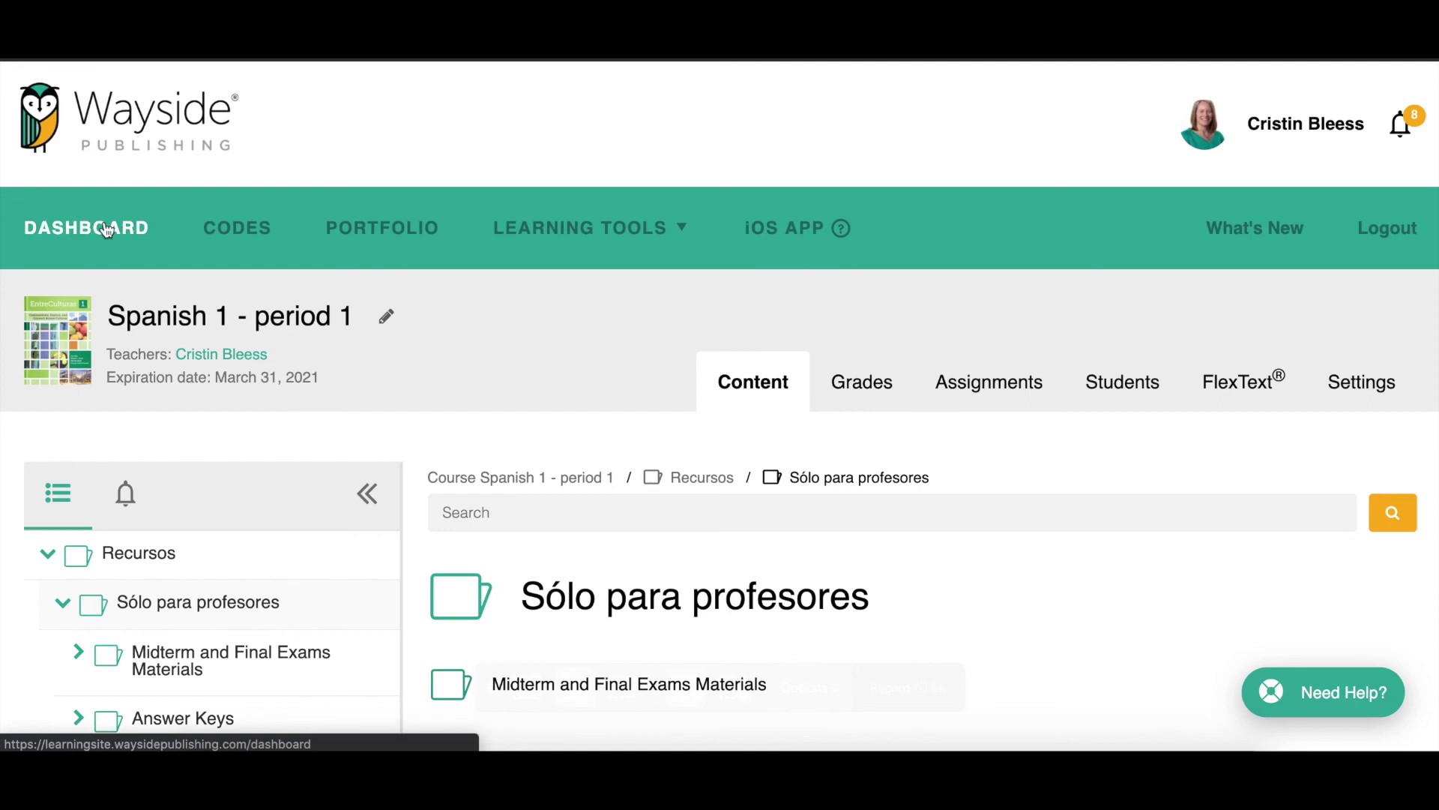
scroll(403, 360, "down", 2)
scroll(404, 363, "down", 15)
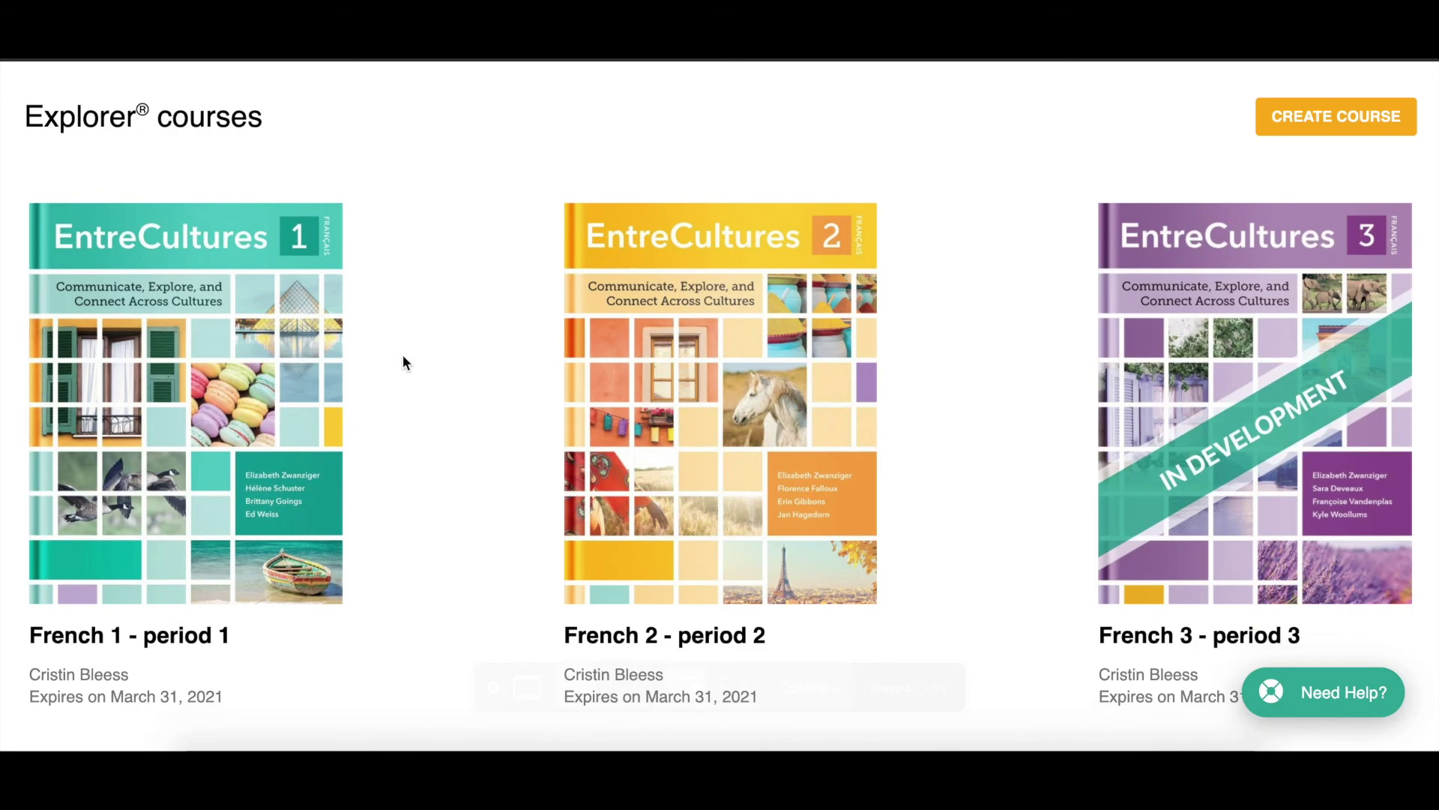
scroll(402, 363, "down", 1)
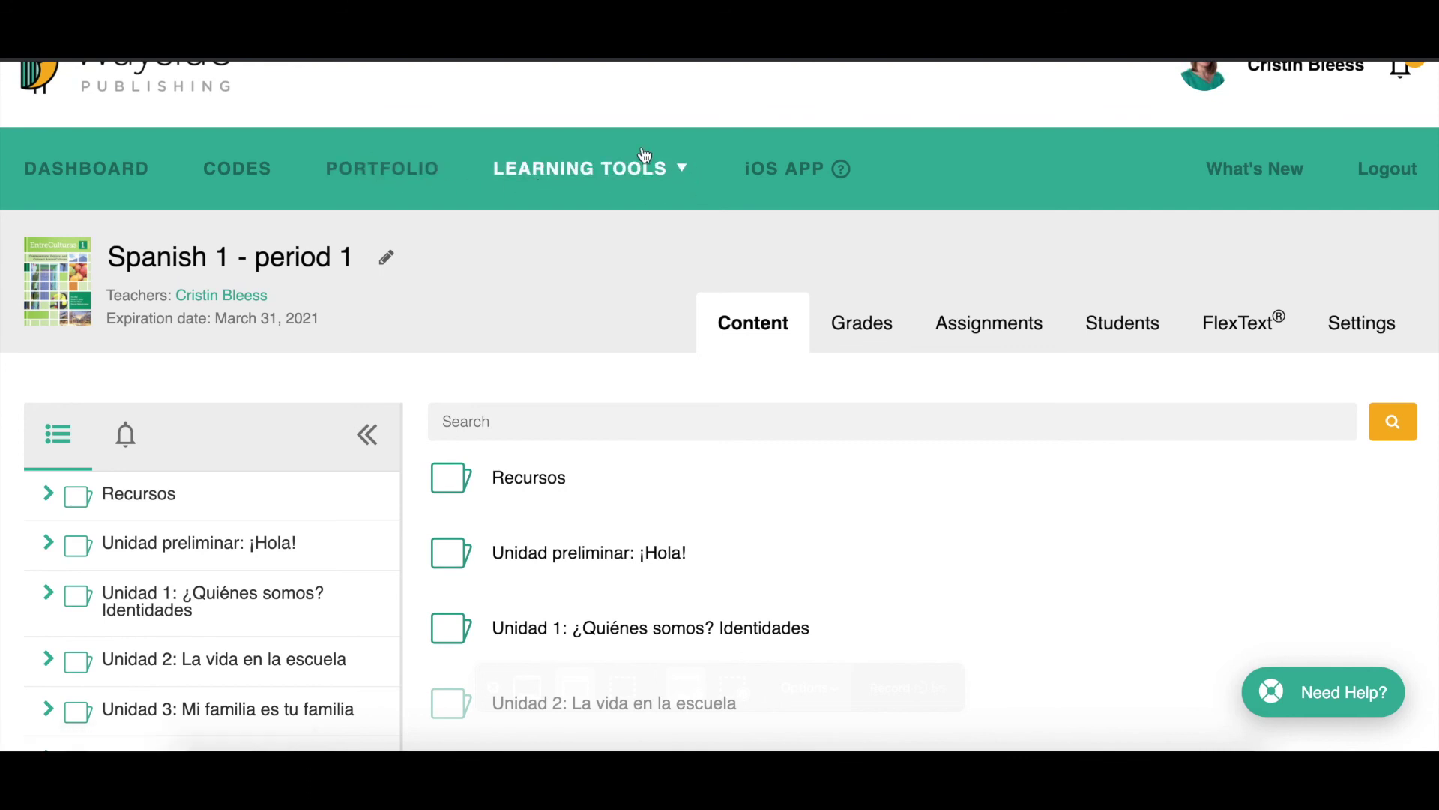
- Open the Instructional Strategies Toolkit from the learning tools and look through its featured strategies and filter categories
left_click(594, 176)
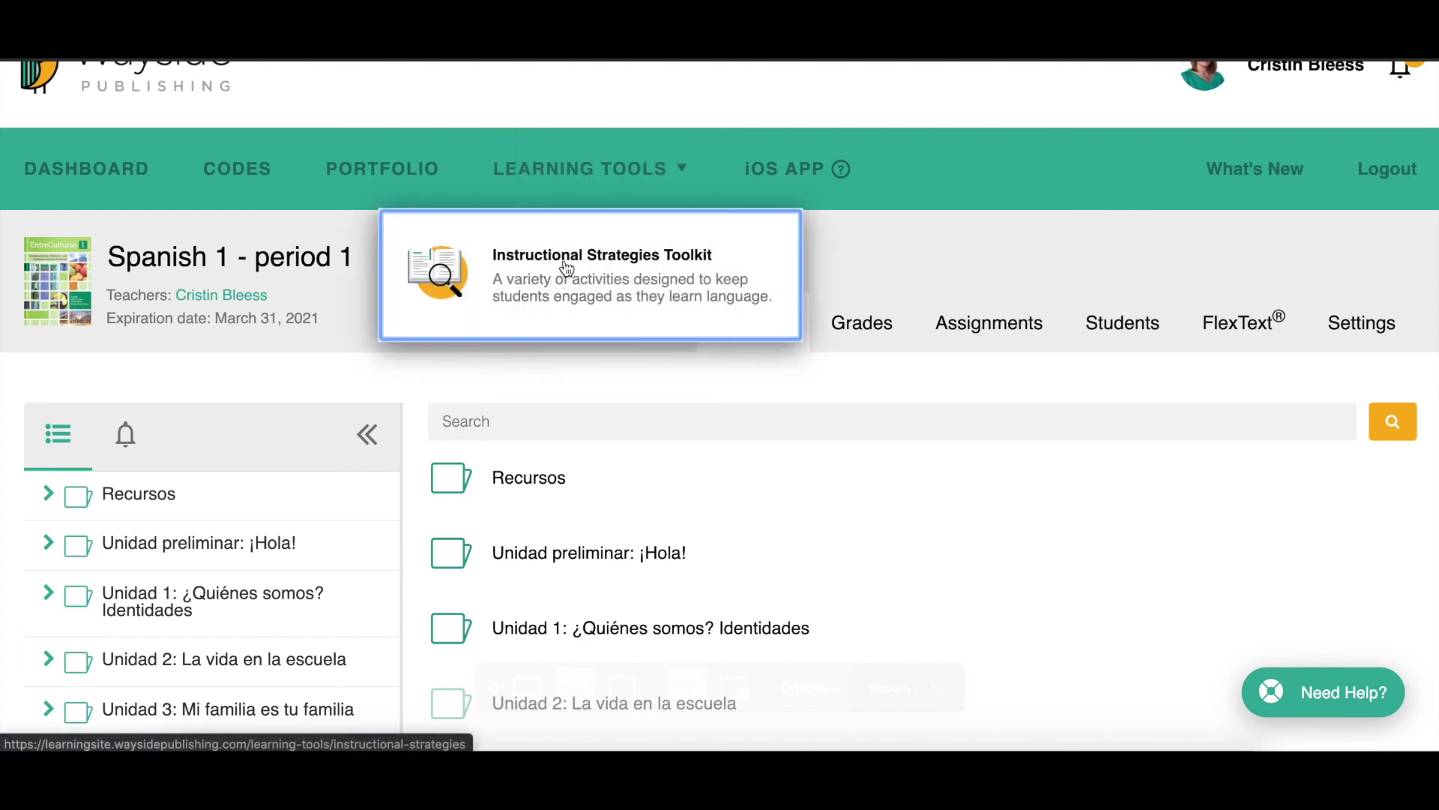
left_click(567, 268)
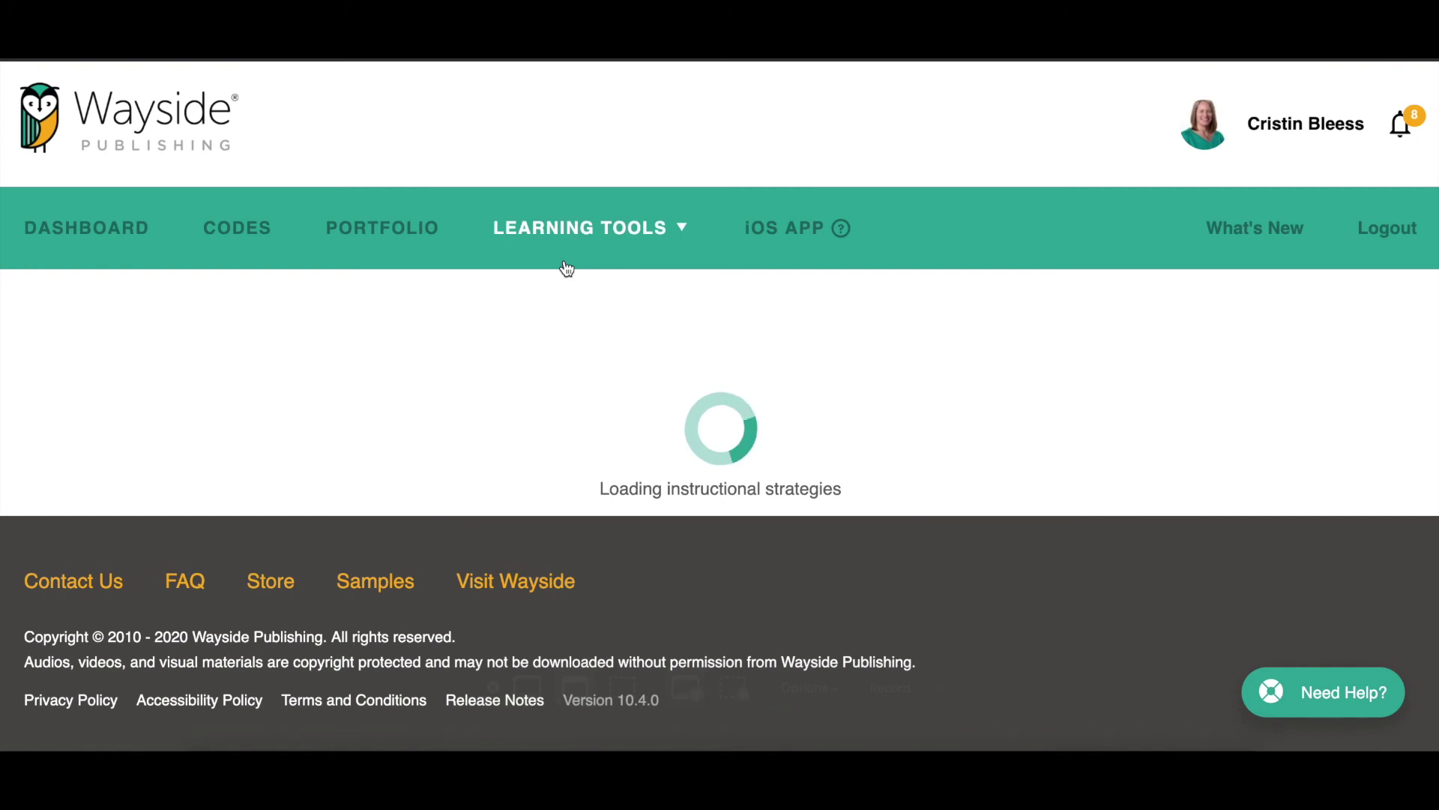
scroll(570, 298, "down", 3)
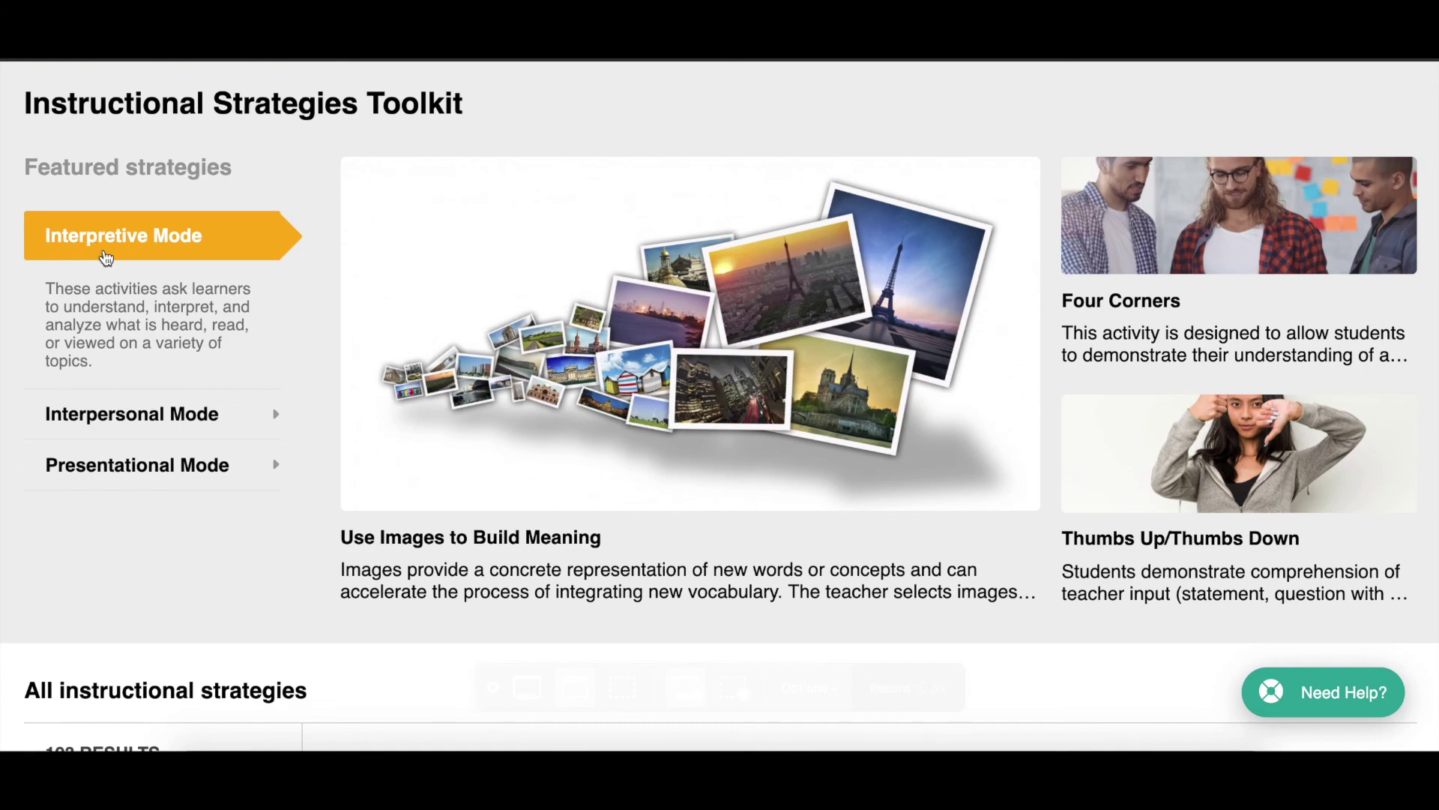
scroll(126, 480, "down", 7)
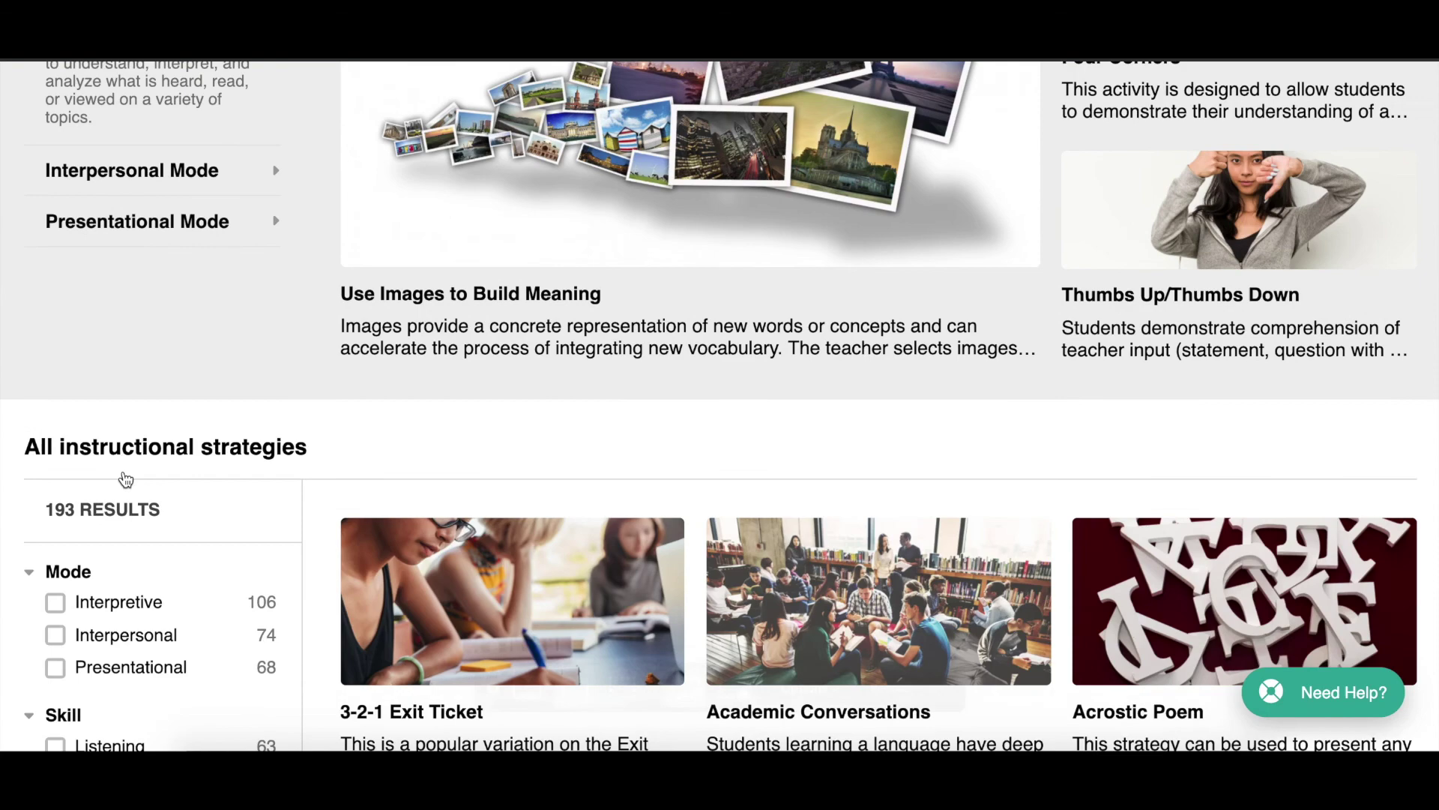
scroll(126, 480, "down", 2)
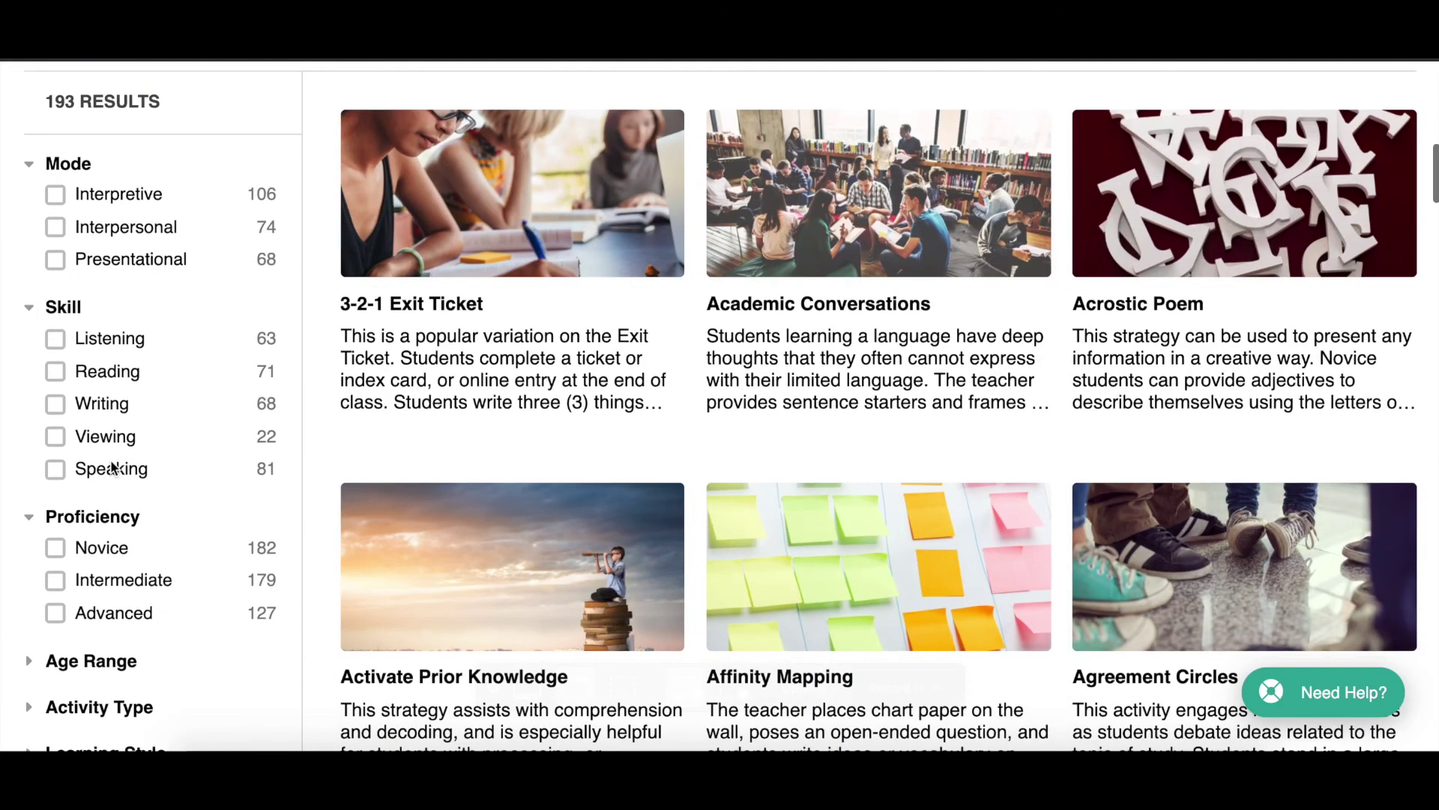
scroll(79, 453, "down", 2)
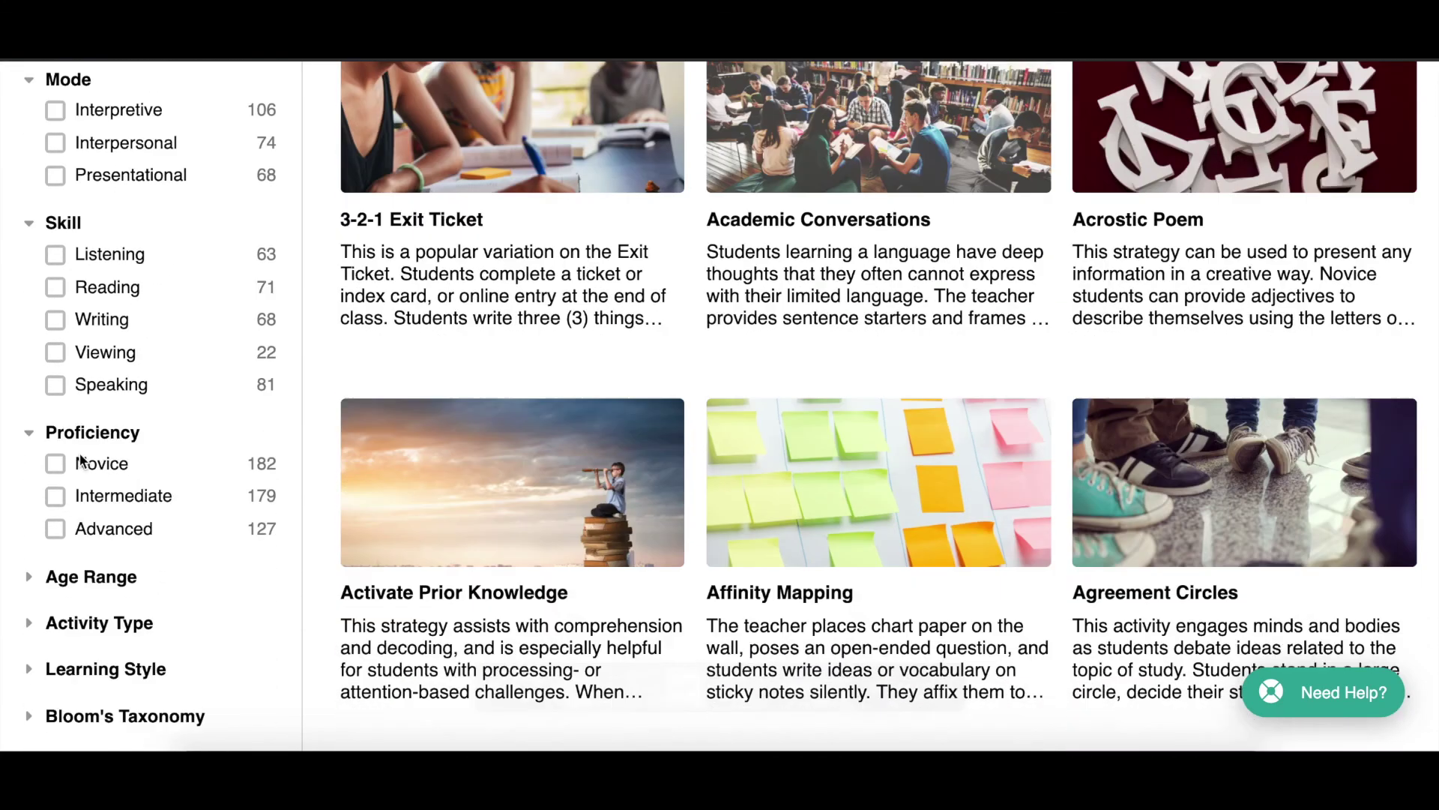
scroll(104, 440, "down", 2)
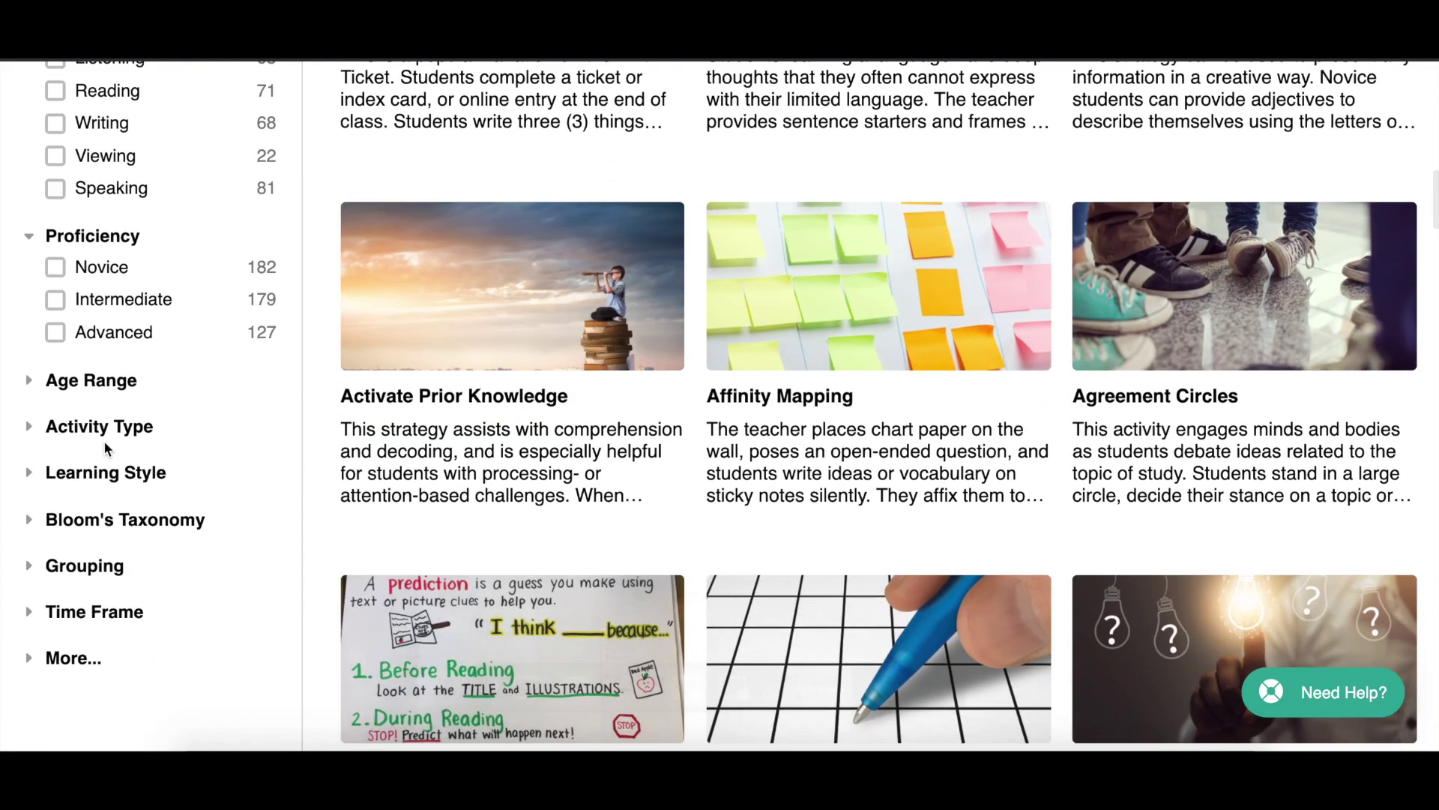
scroll(173, 529, "up", 4)
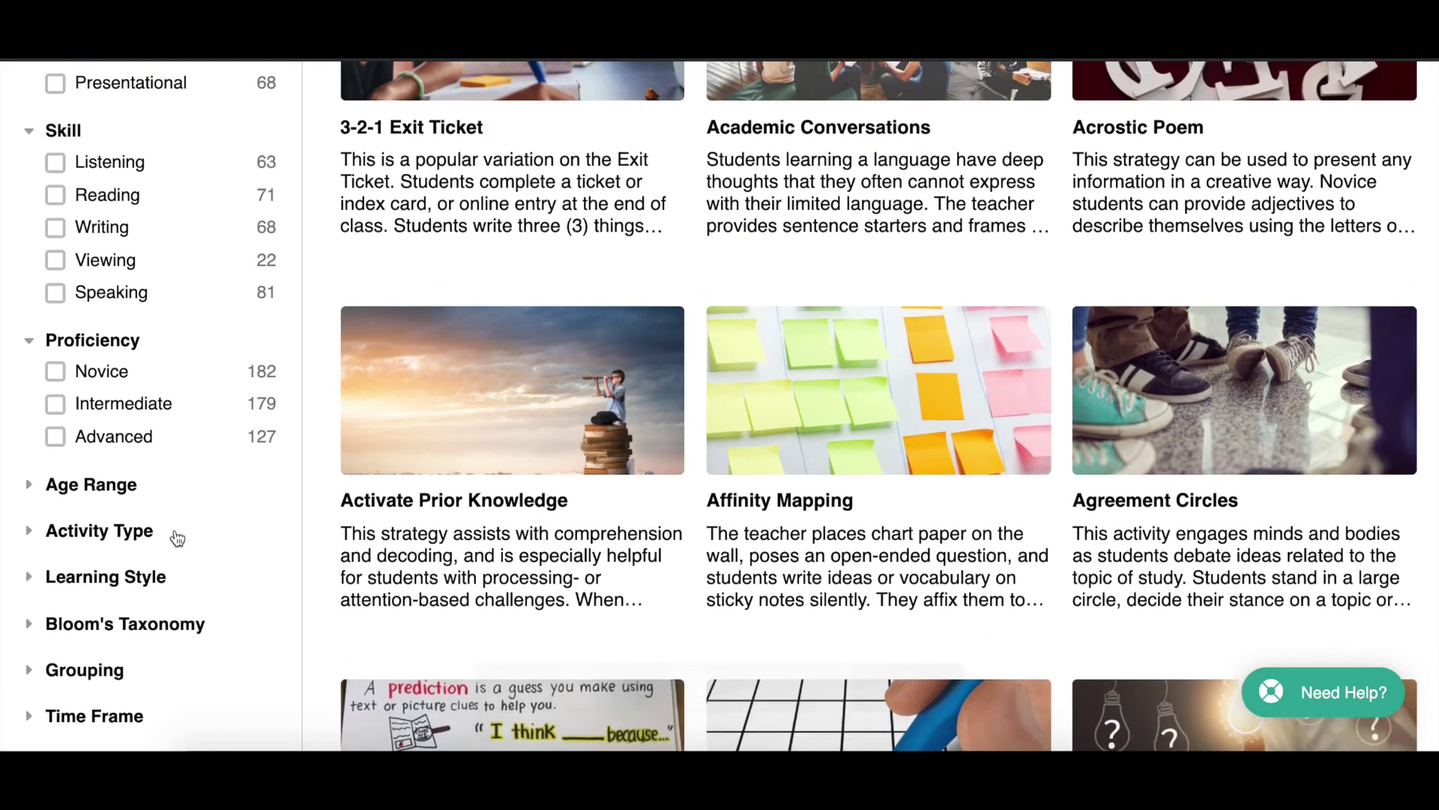
- Browse the strategies listed under All instructional strategies, from 3-2-1 Exit Ticket to the Anchor Charts row
scroll(174, 529, "up", 3)
scroll(174, 529, "down", 1)
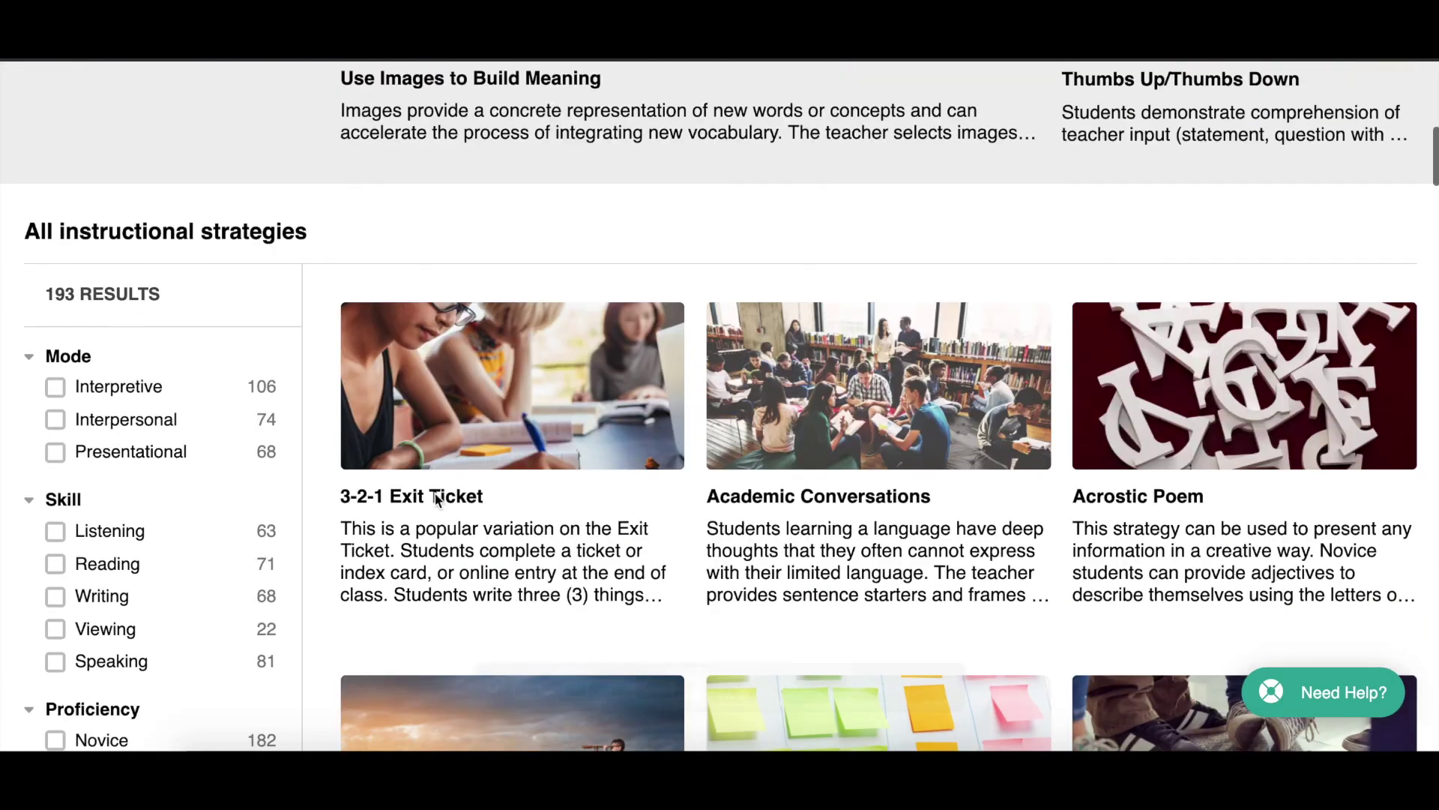
scroll(745, 627, "down", 2)
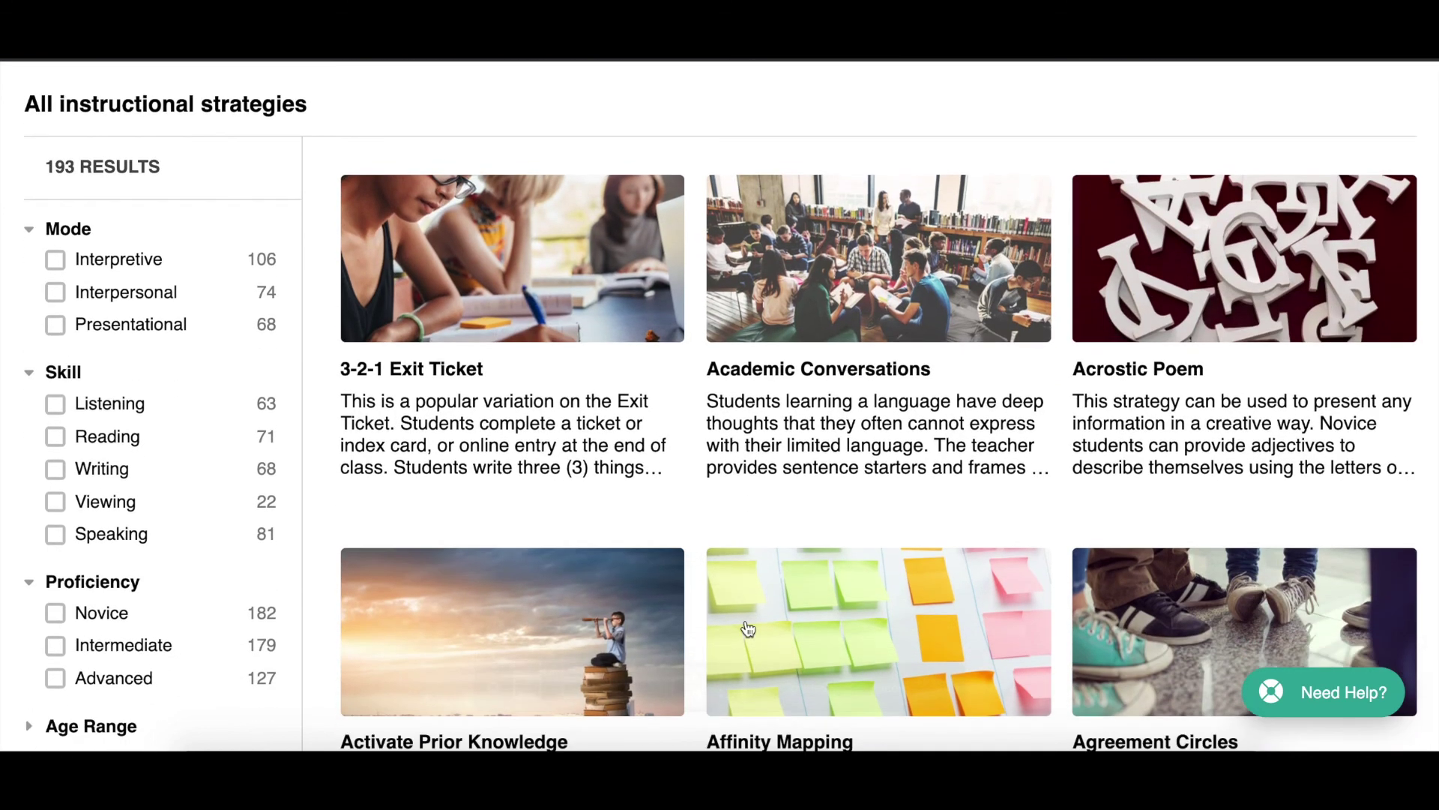
scroll(747, 628, "down", 1)
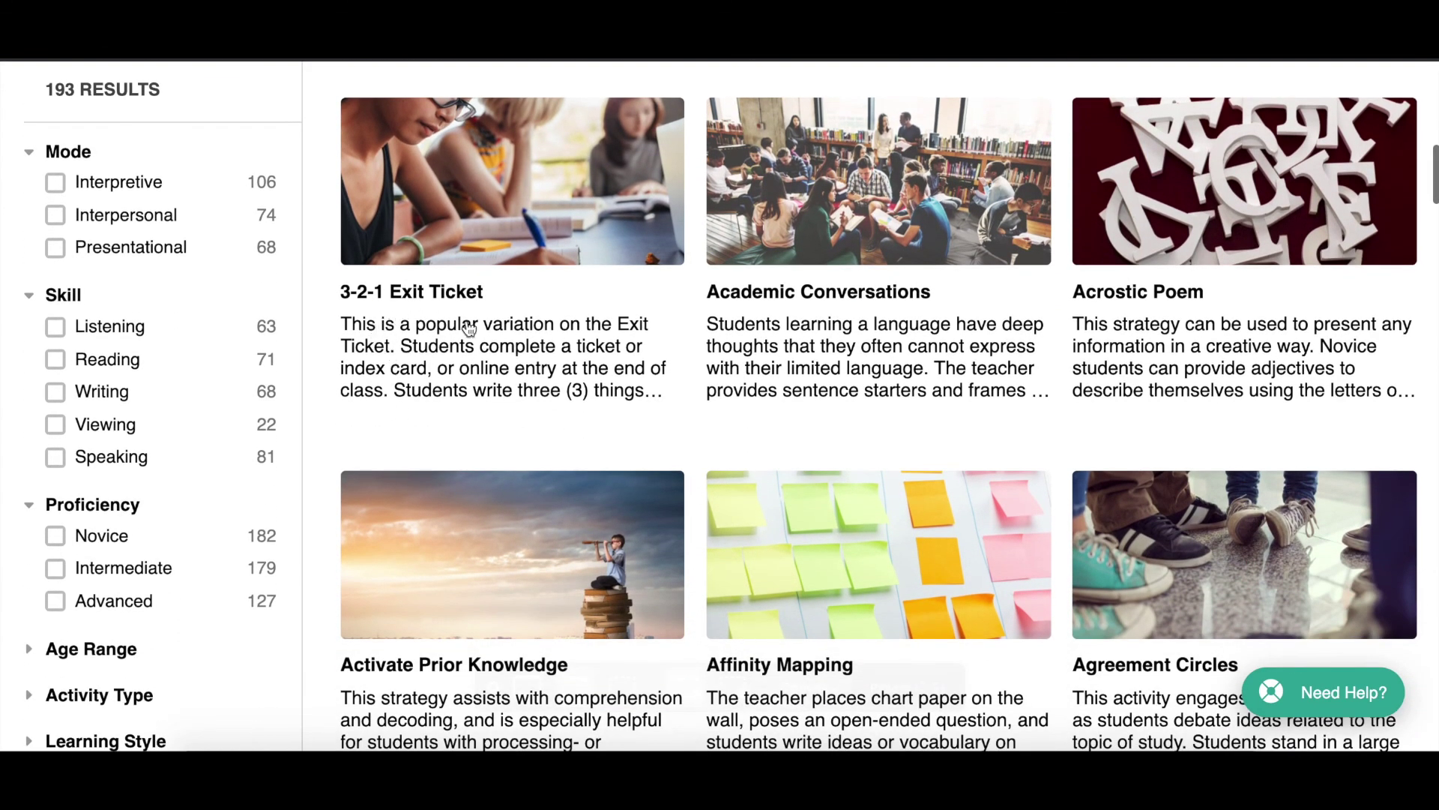
scroll(518, 381, "down", 2)
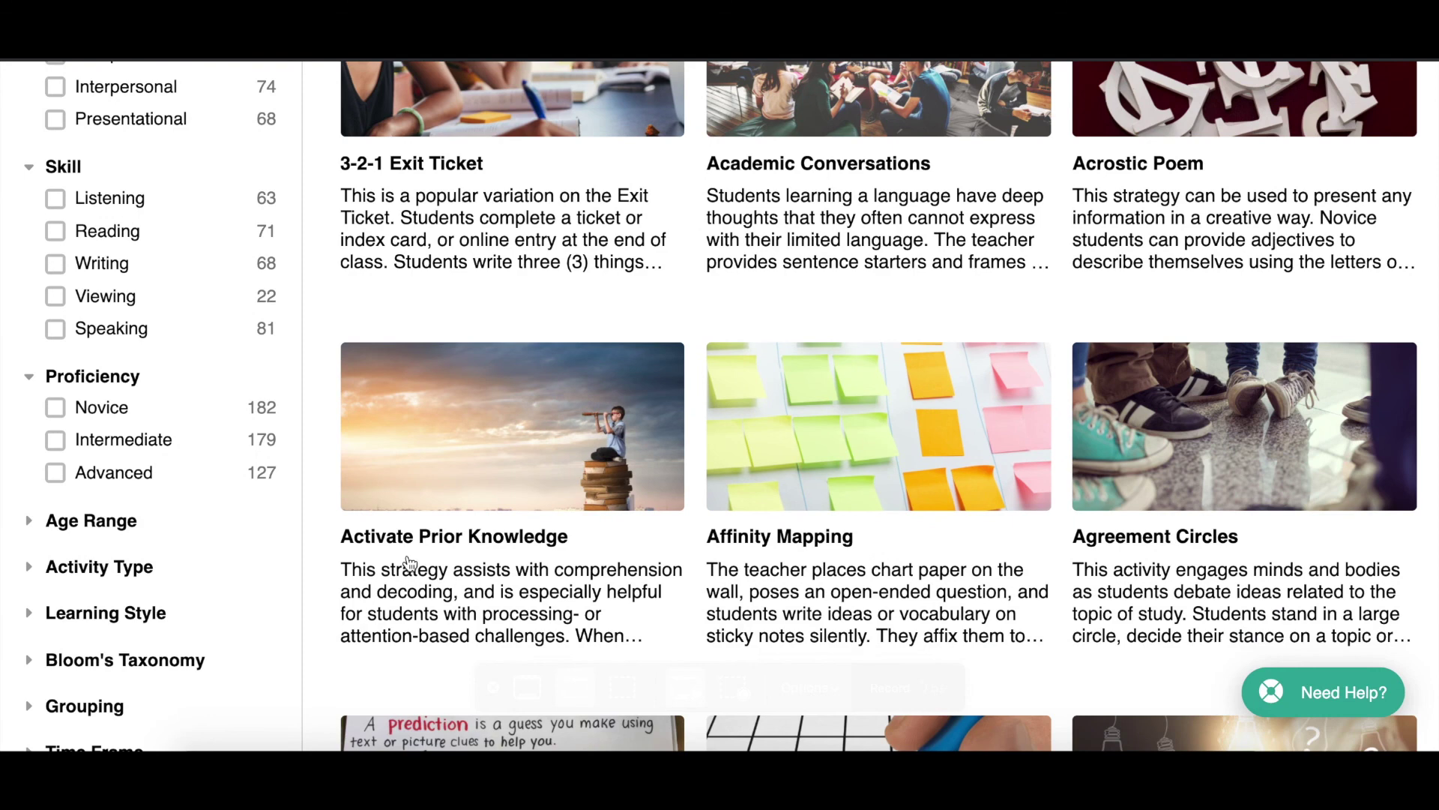
scroll(485, 571, "down", 3)
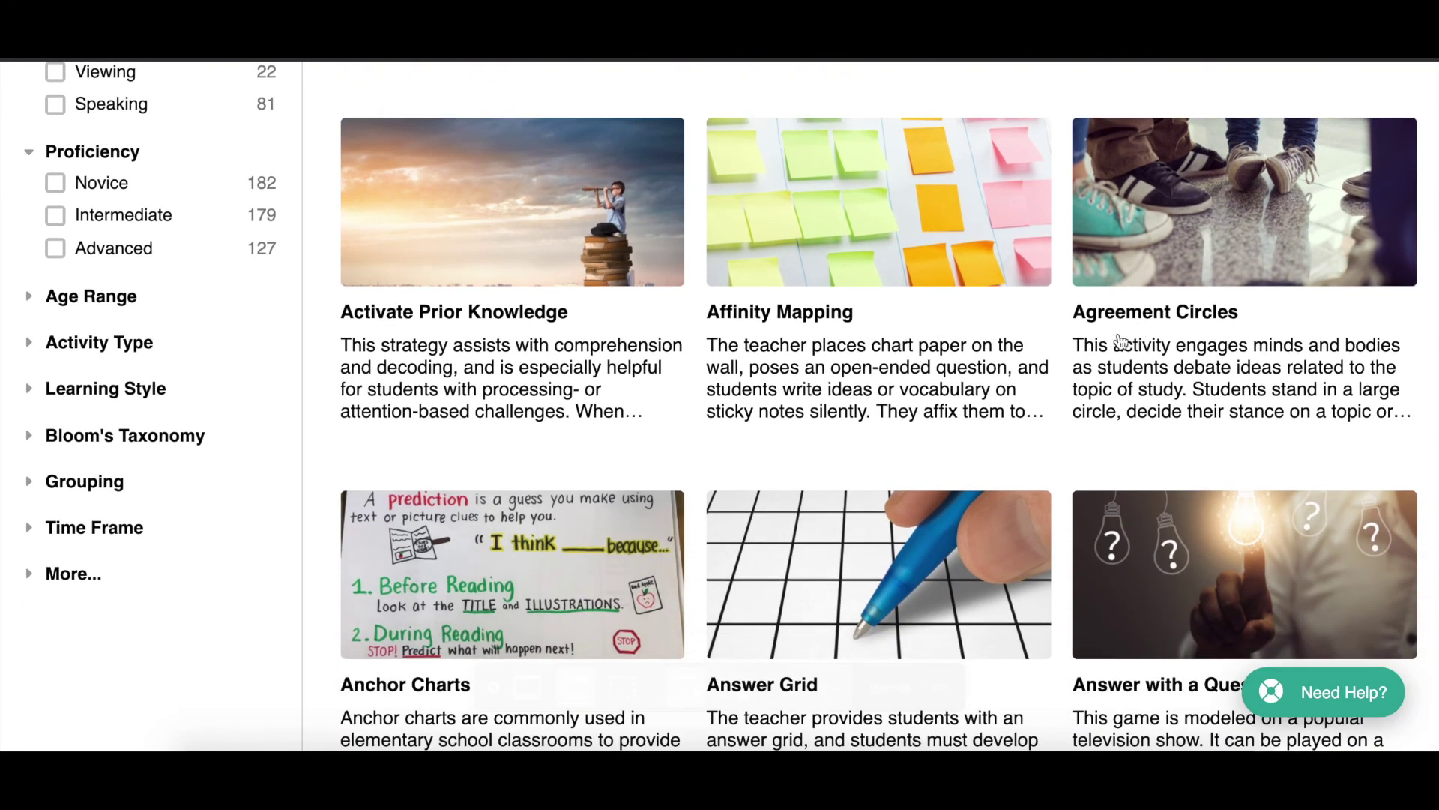
- Open the What's New notice to read the latest release announcement, and close it again
scroll(504, 435, "down", 2)
scroll(505, 441, "up", 10)
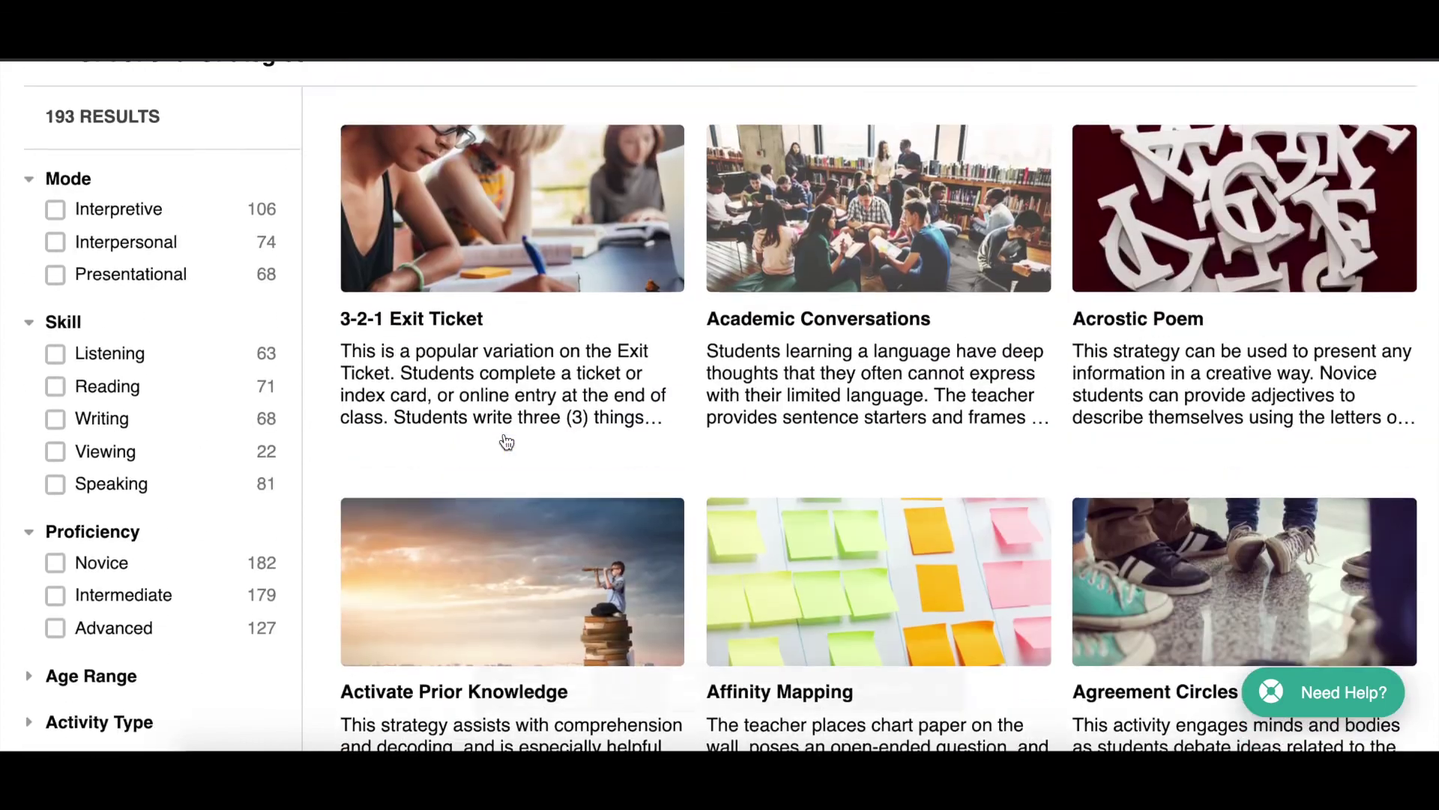
scroll(506, 443, "up", 1)
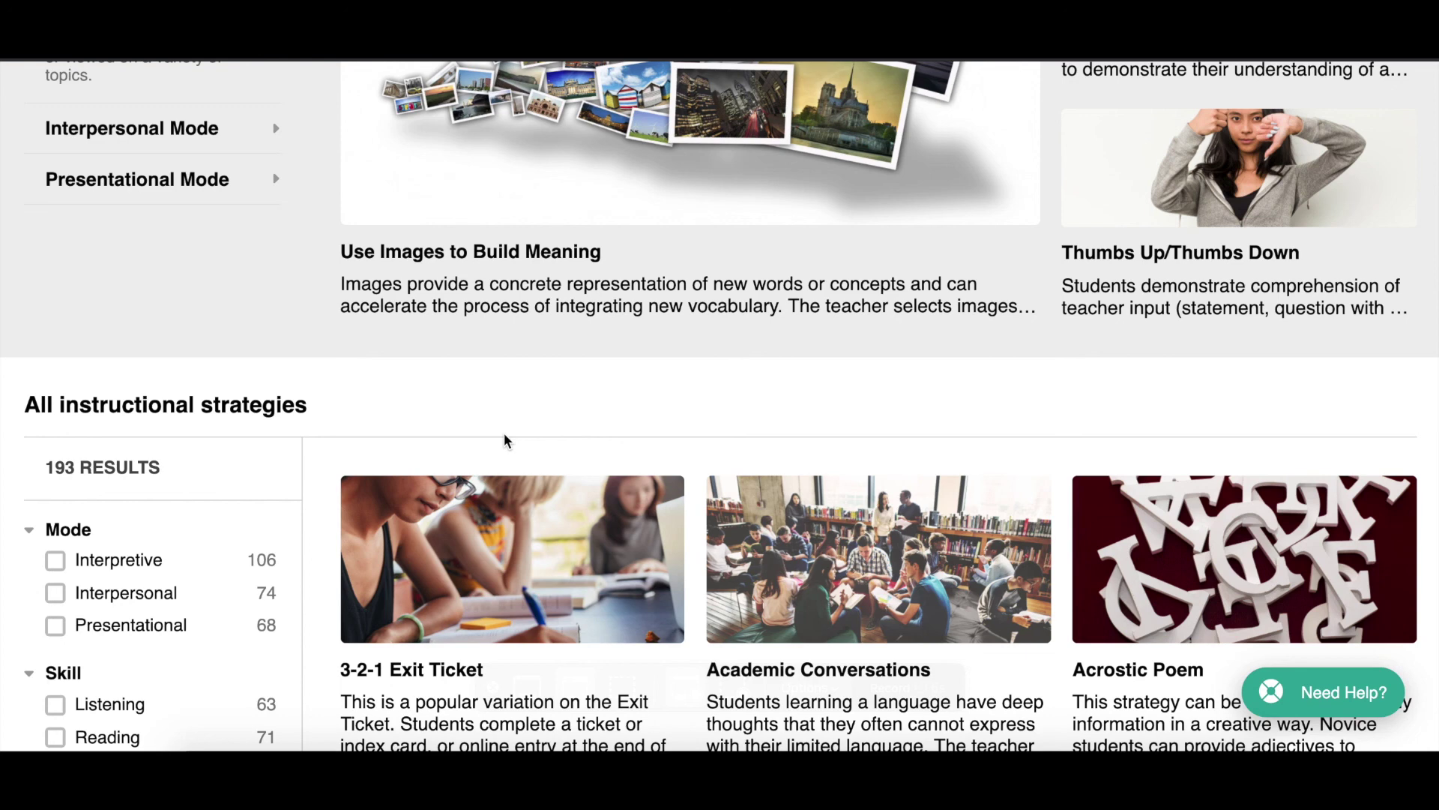
scroll(476, 312, "up", 5)
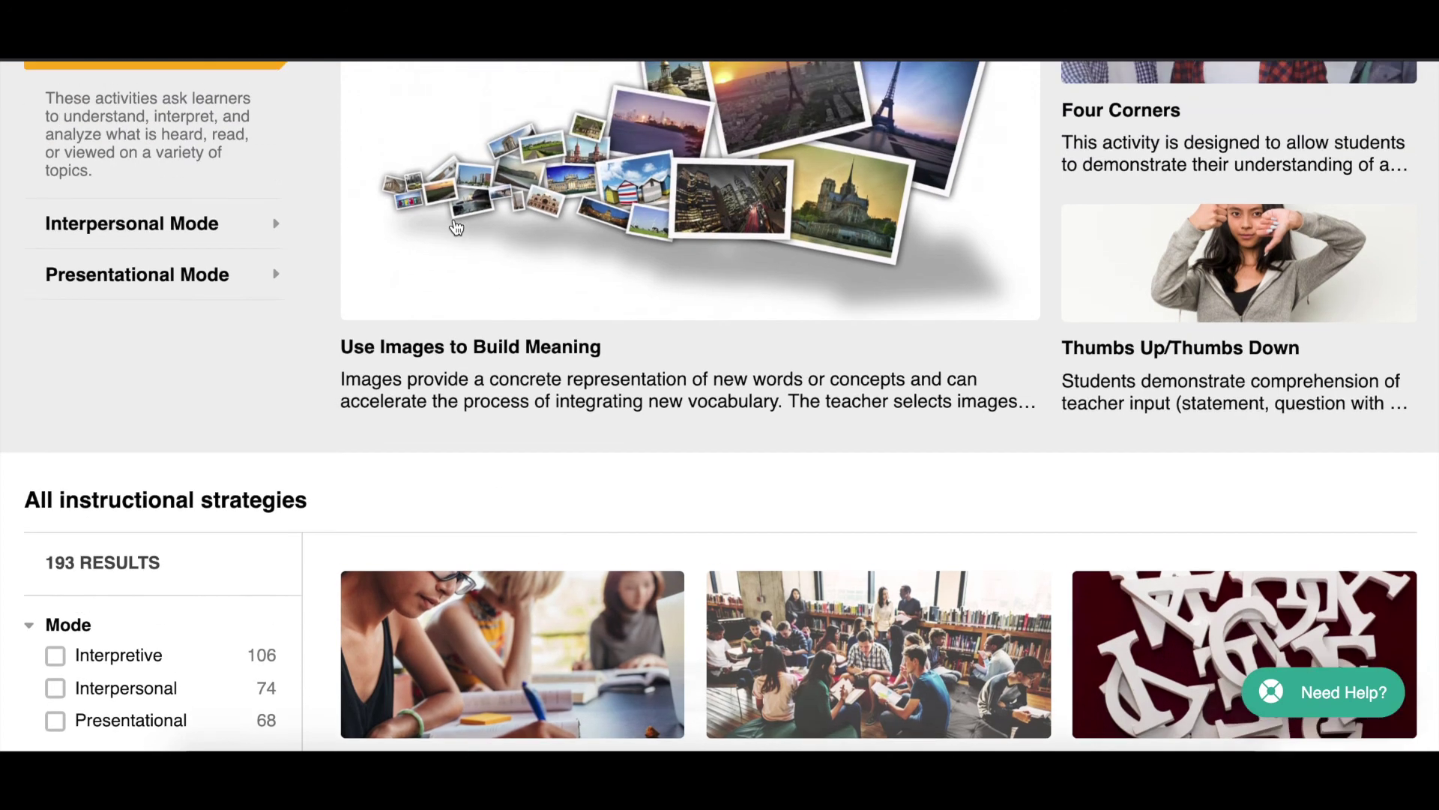
scroll(457, 227, "up", 1)
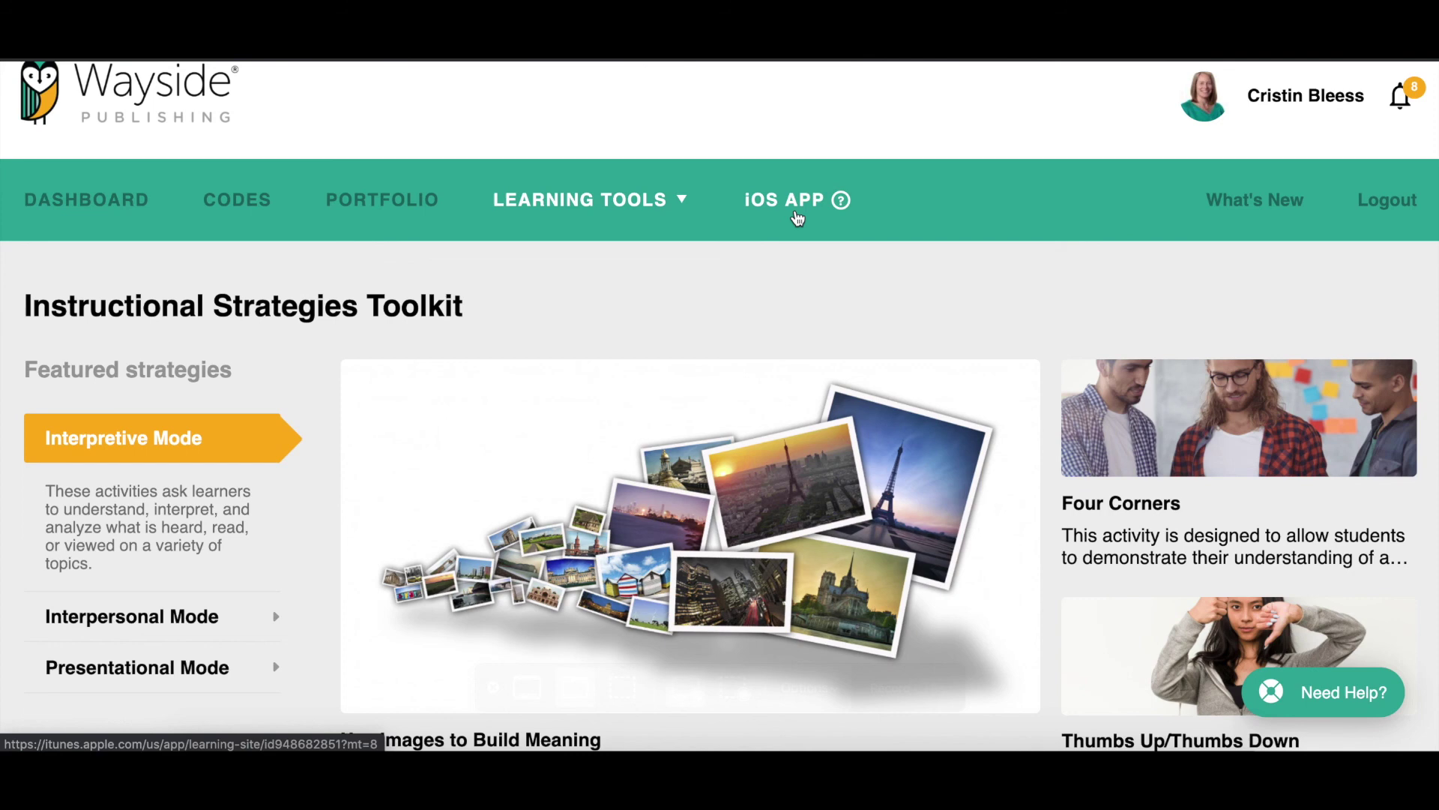
left_click(1259, 207)
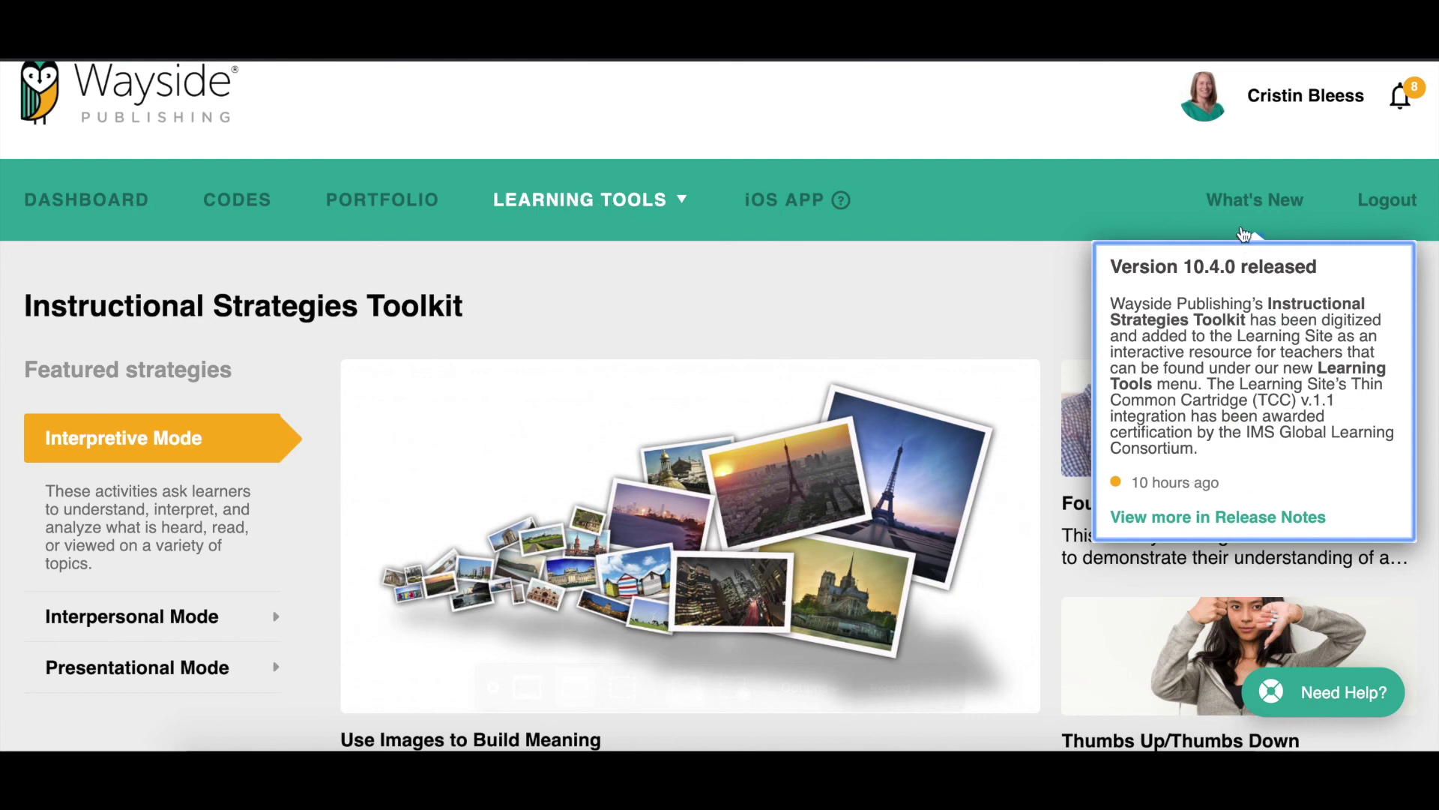
left_click(1217, 203)
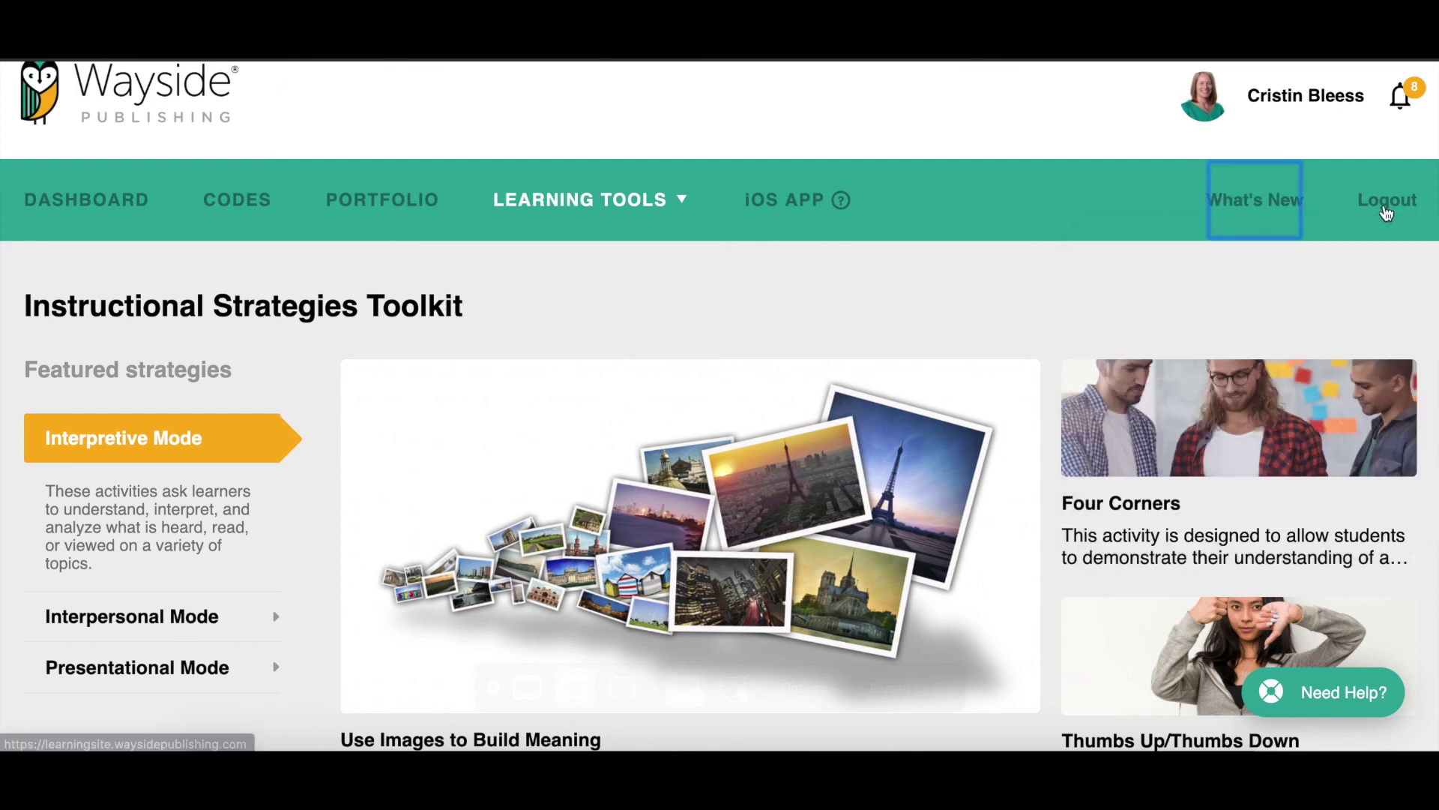